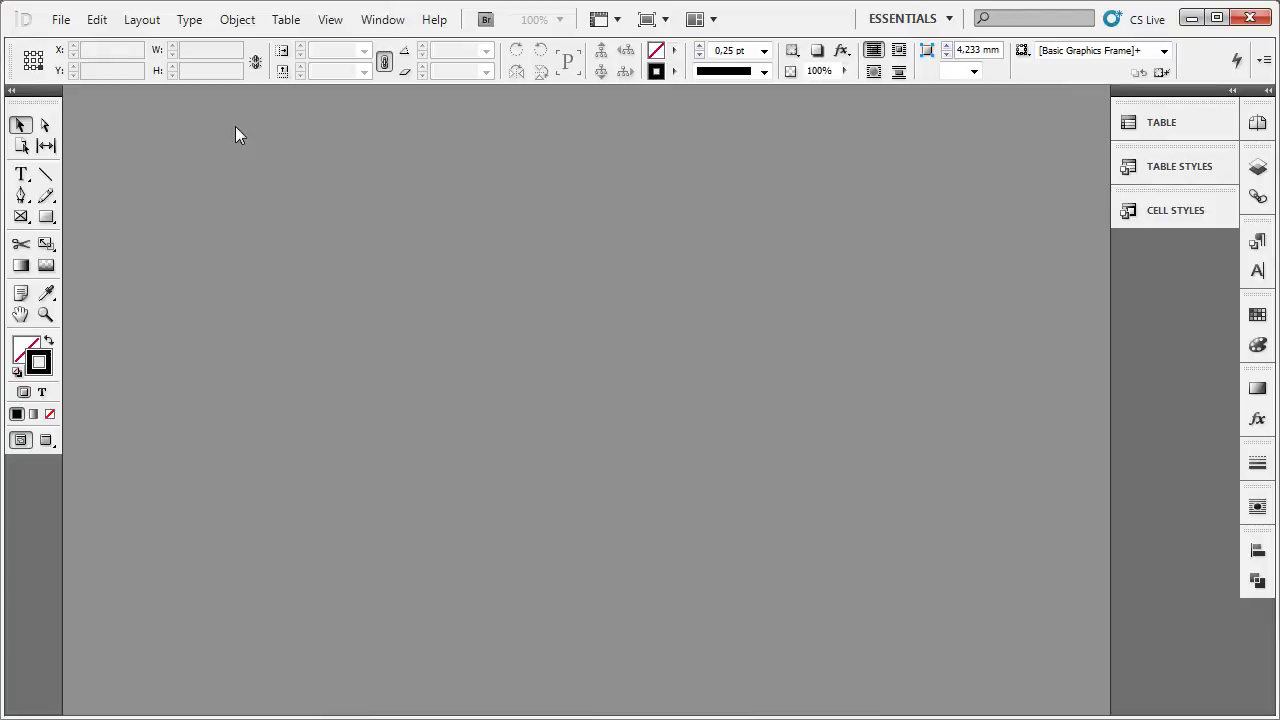
Step: Create a new InDesign document from the [Default] preset (A4, Print)
left_click(61, 20)
mouse_move(92, 41)
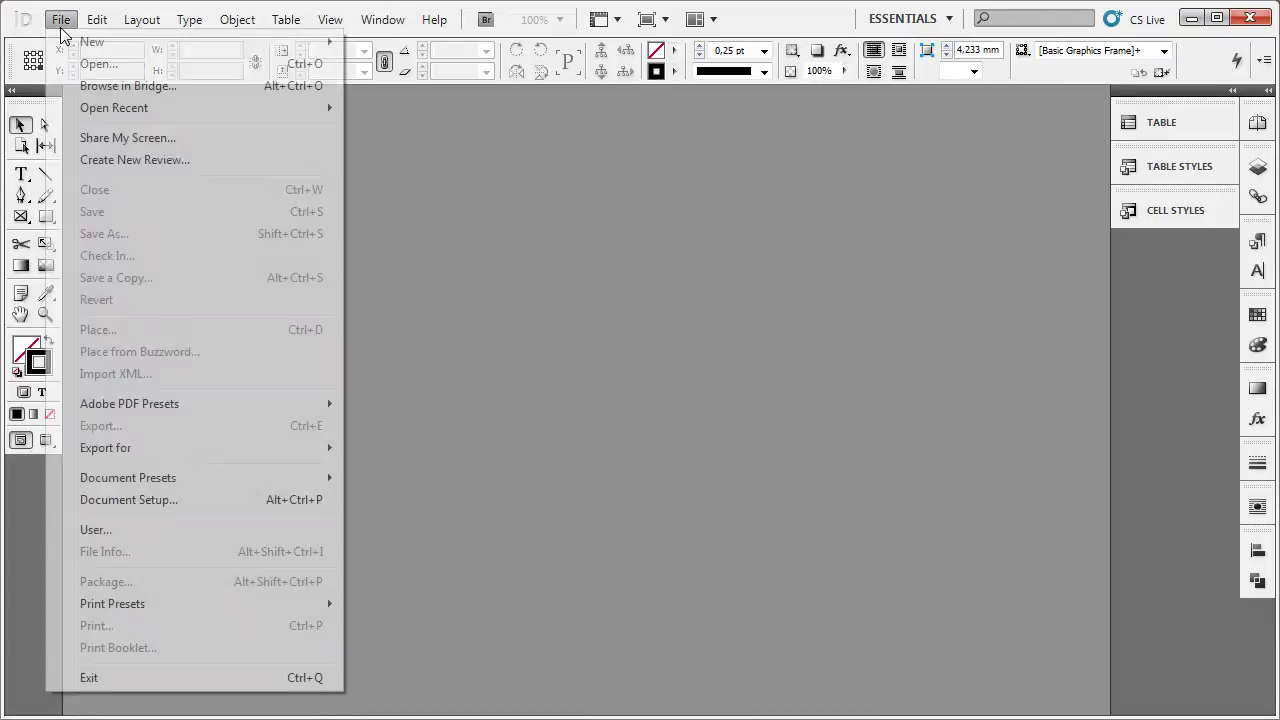
left_click(402, 44)
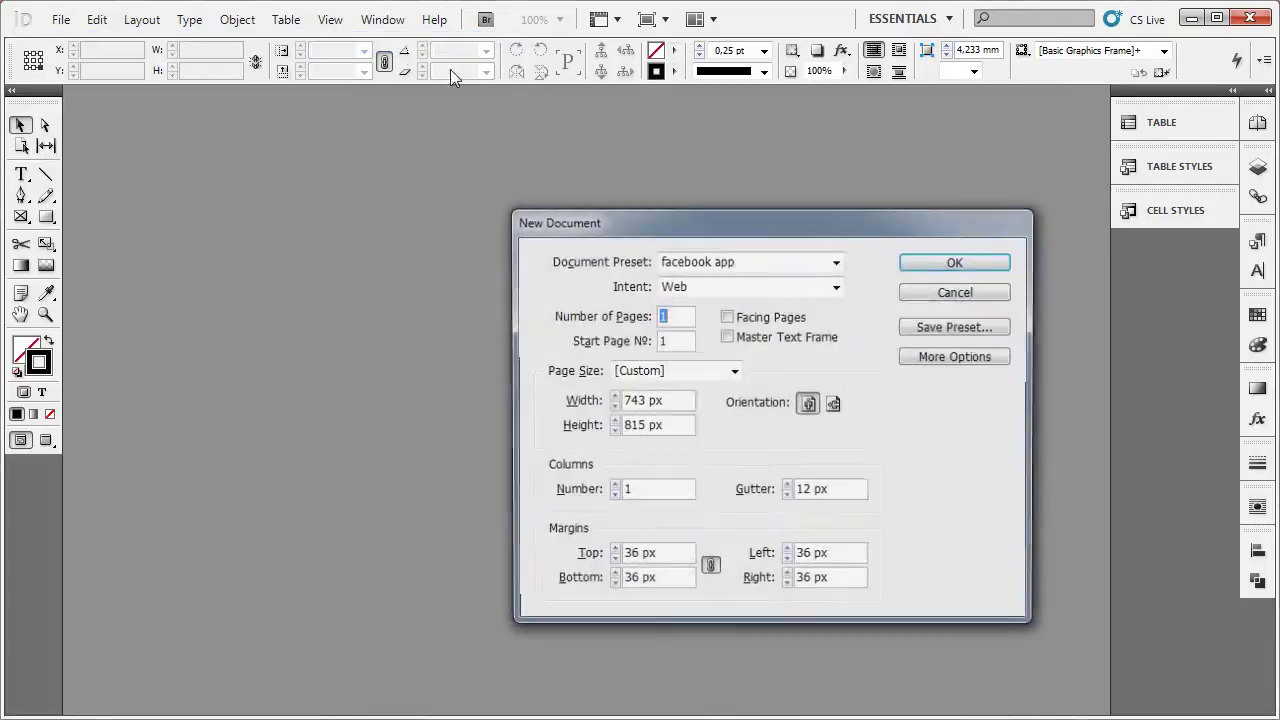
left_click(836, 261)
left_click(752, 313)
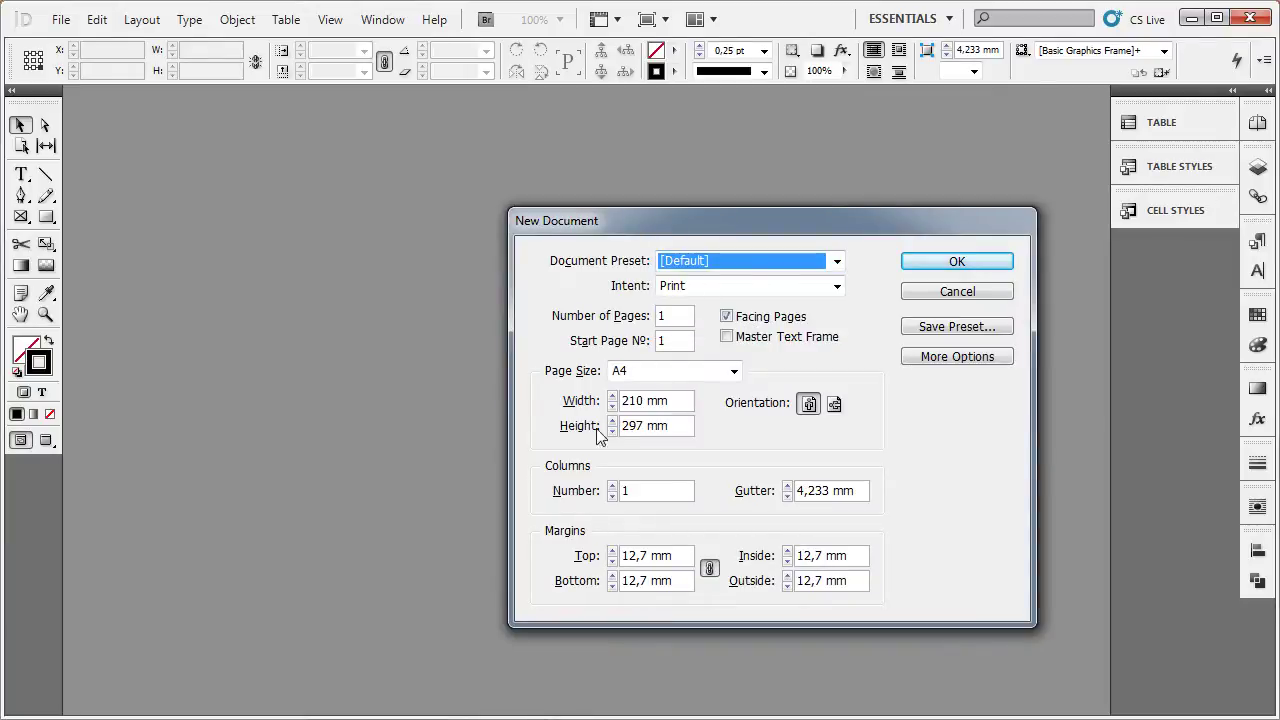
left_click(972, 261)
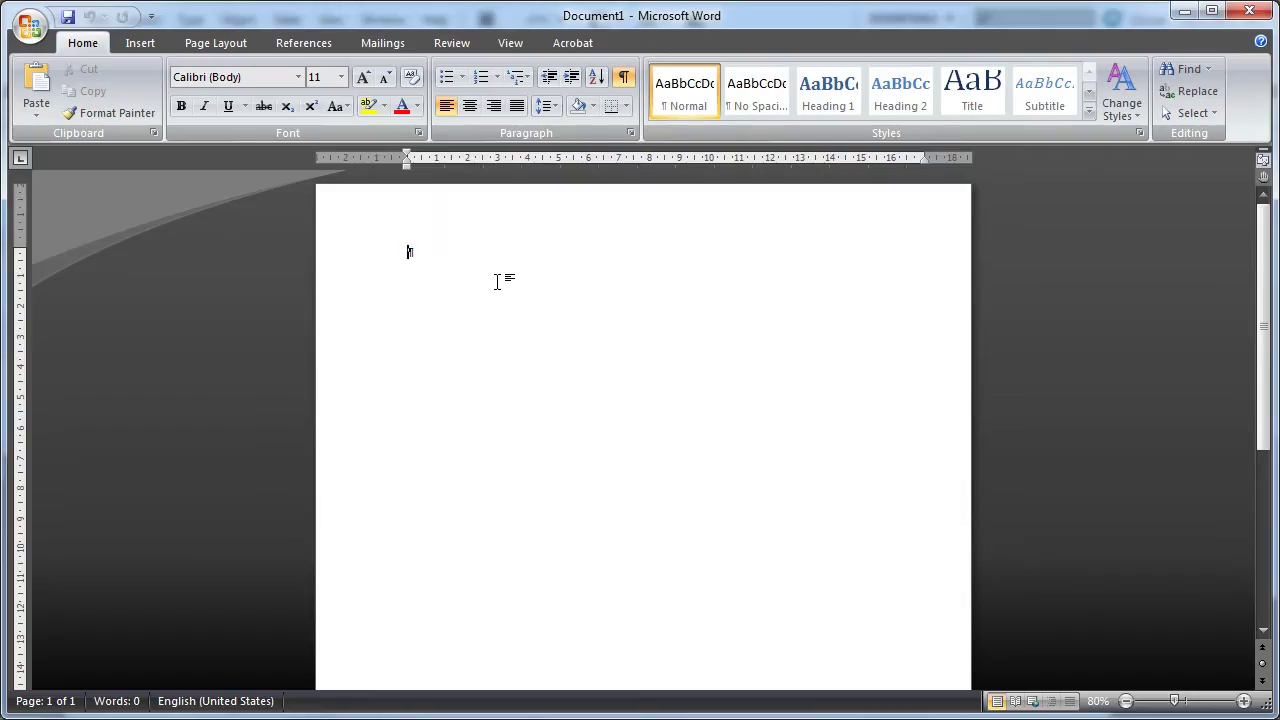
Step: Insert a 4×4 table into the Word document and hide formatting marks
left_click(147, 47)
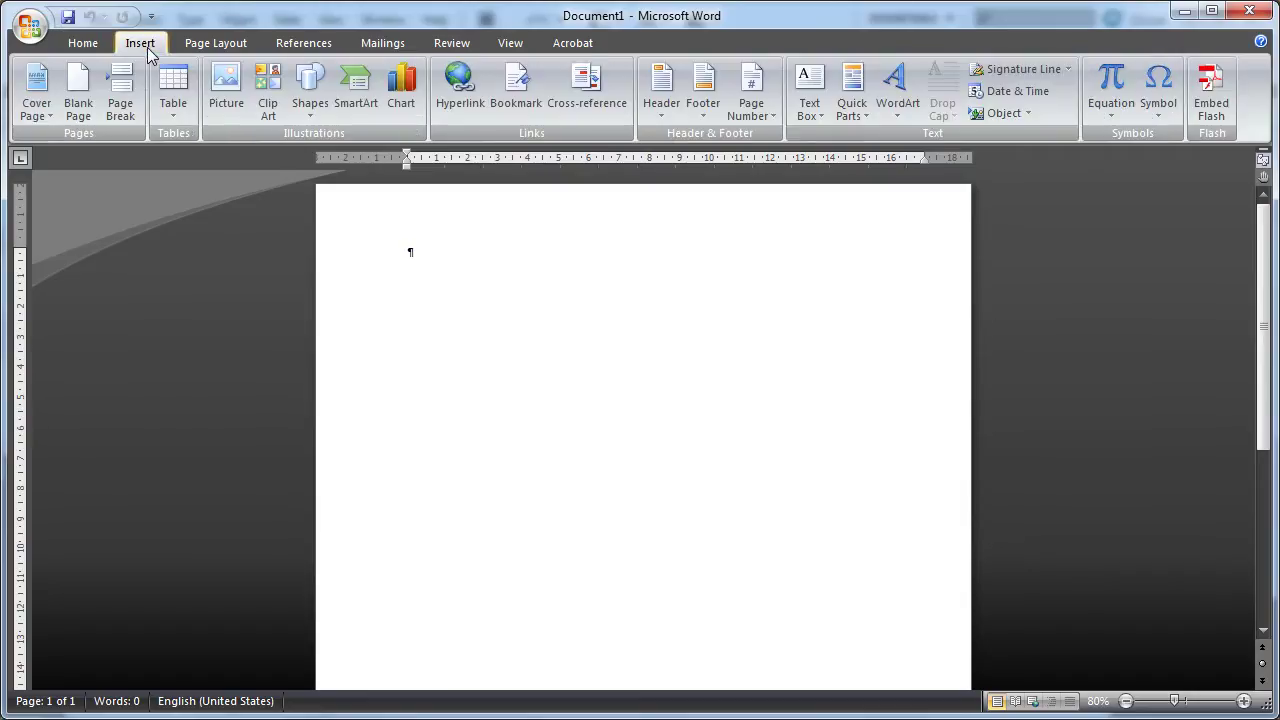
left_click(174, 95)
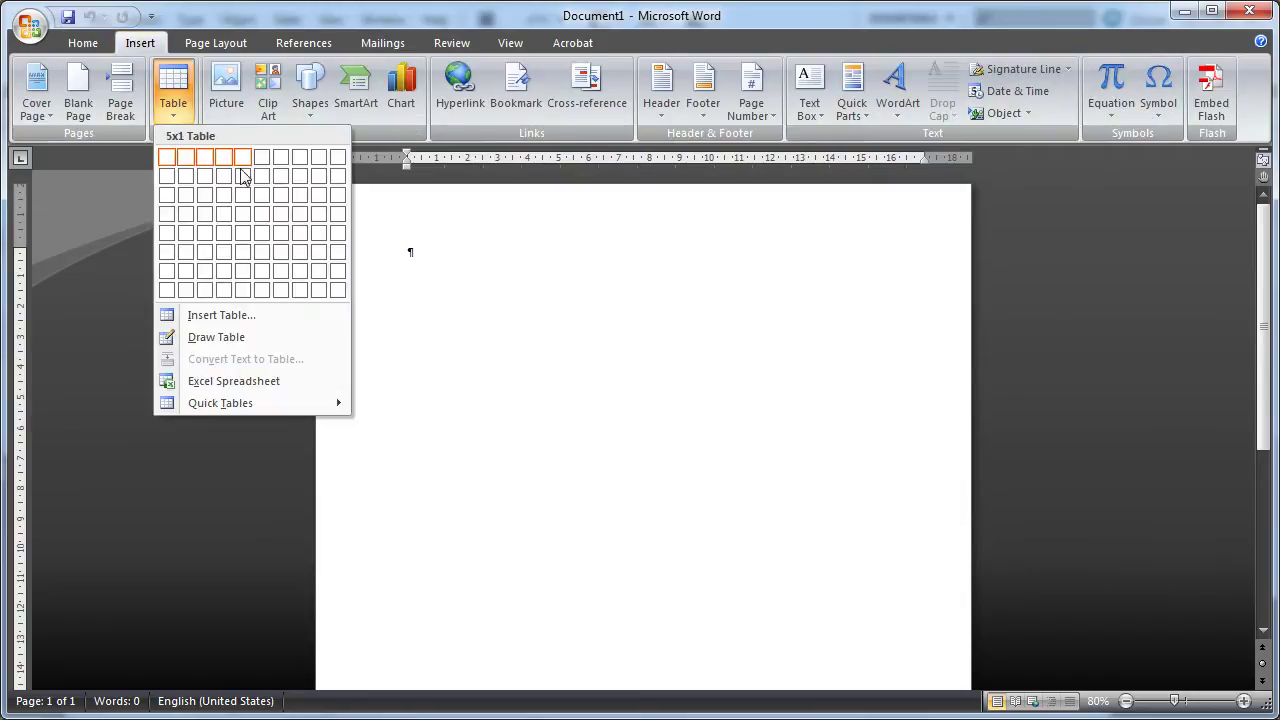
left_click(232, 220)
scroll(541, 267, "up", 2)
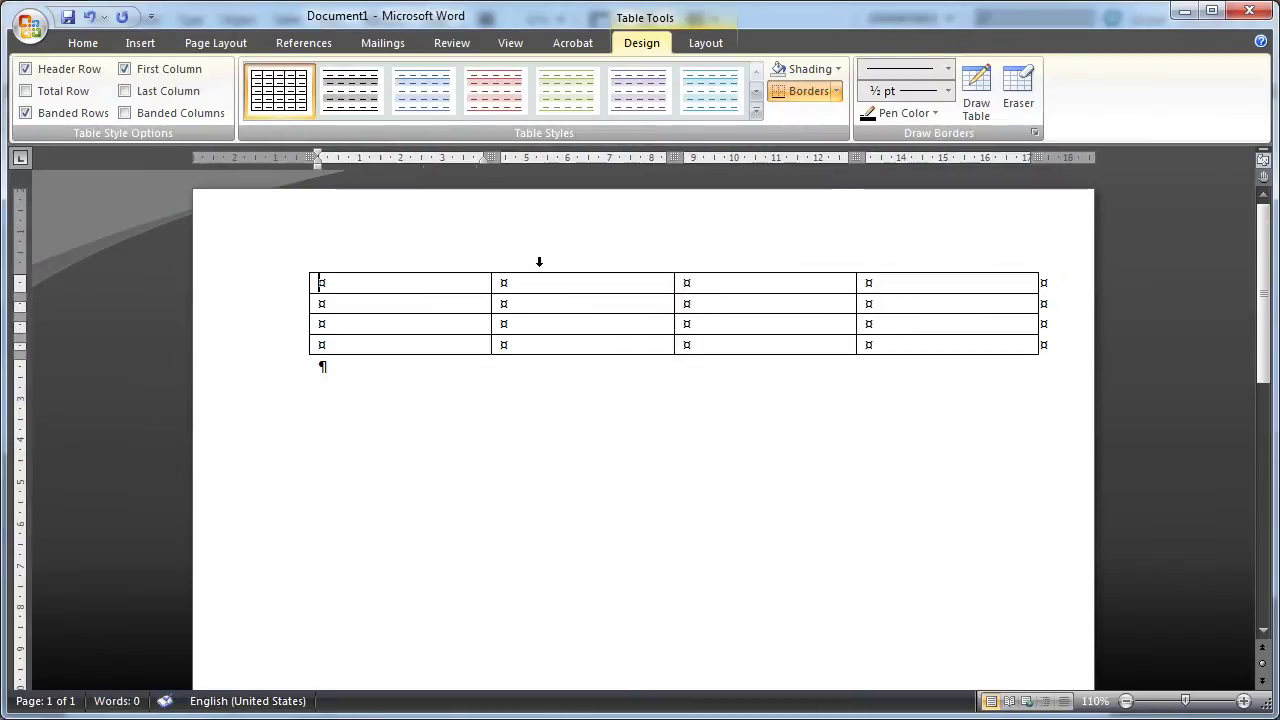
scroll(540, 260, "up", 1)
scroll(540, 260, "up", 2)
left_click(83, 42)
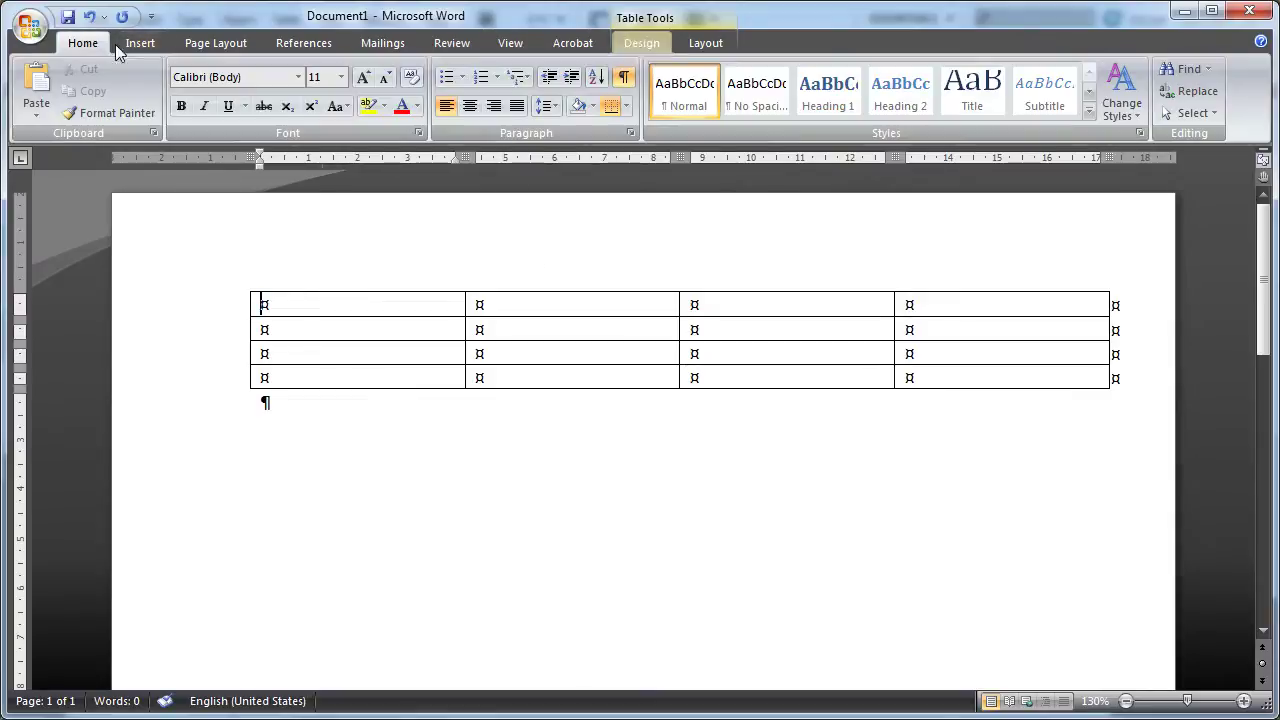
left_click(623, 77)
Step: Fill the table's header row with aa, bb, c and d
left_click(353, 304)
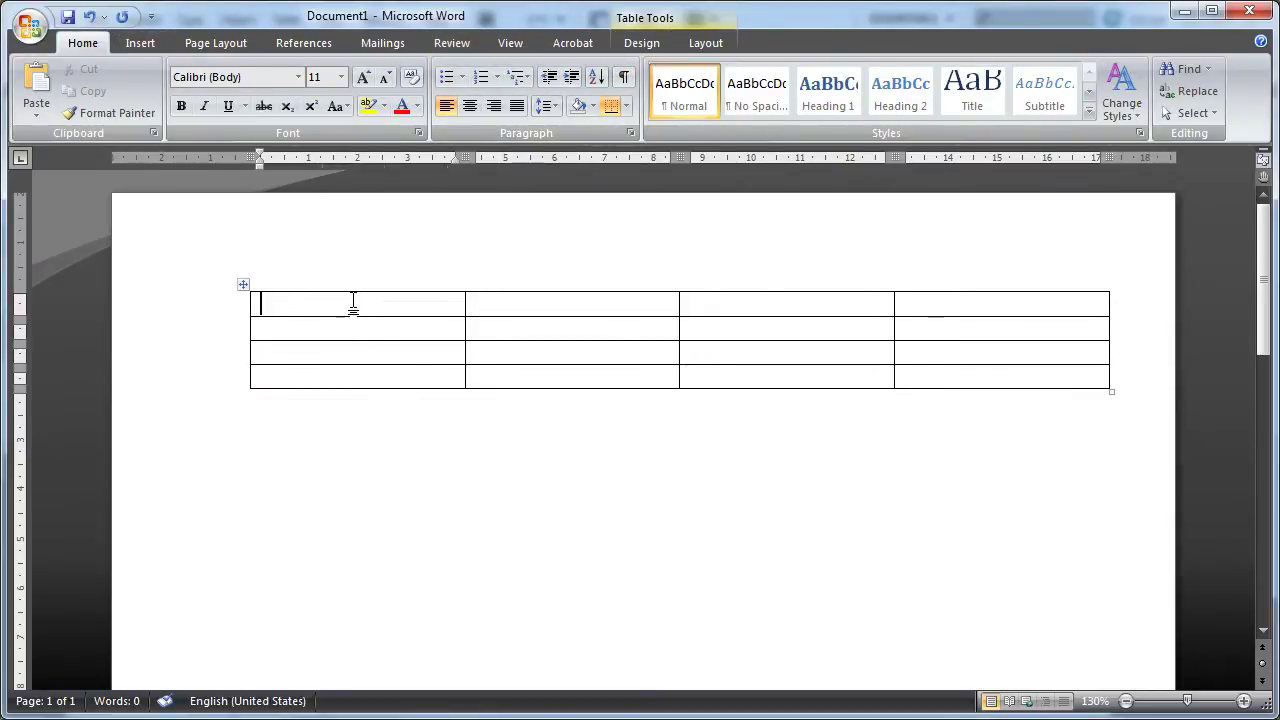
type("aa")
key("Tab")
type("bb")
key("Tab")
type("c")
key("Tab")
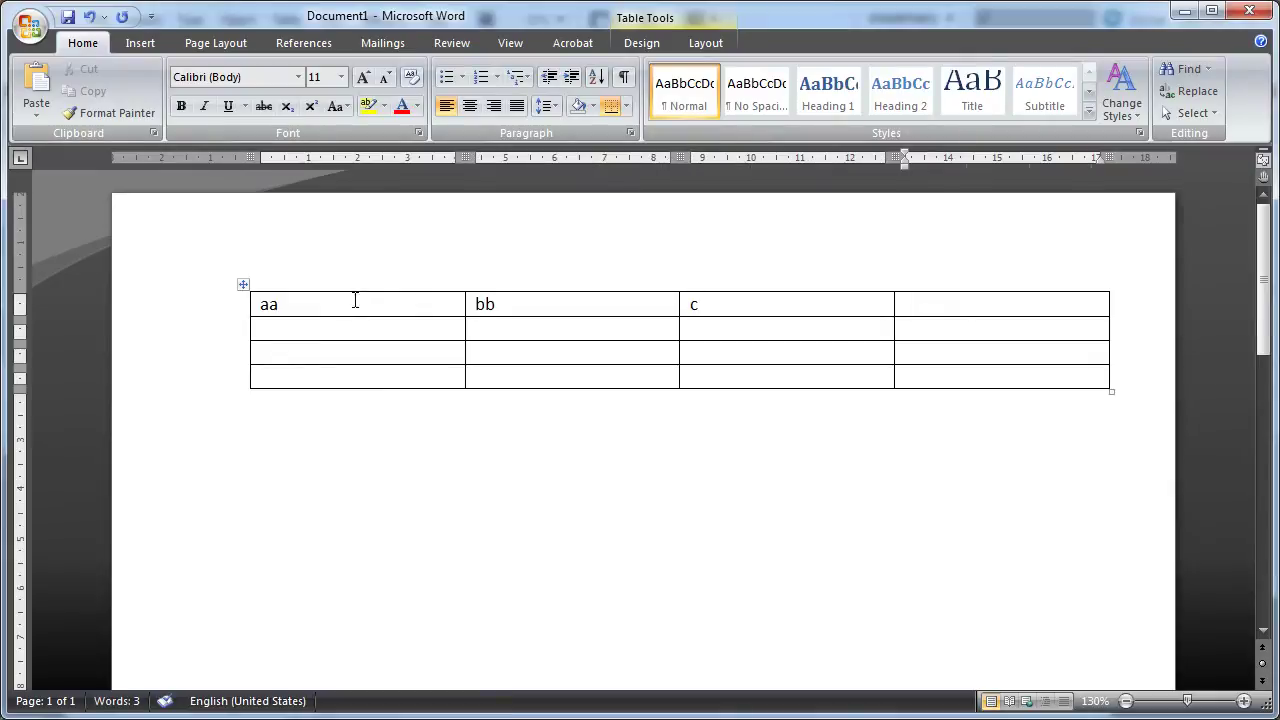
type("d")
key("Tab")
Step: Enter the numbers 1 through 12 in the remaining three table rows
type("1")
key("Tab")
type("2")
key("Tab")
type("3")
key("Tab")
type("4")
key("Down")
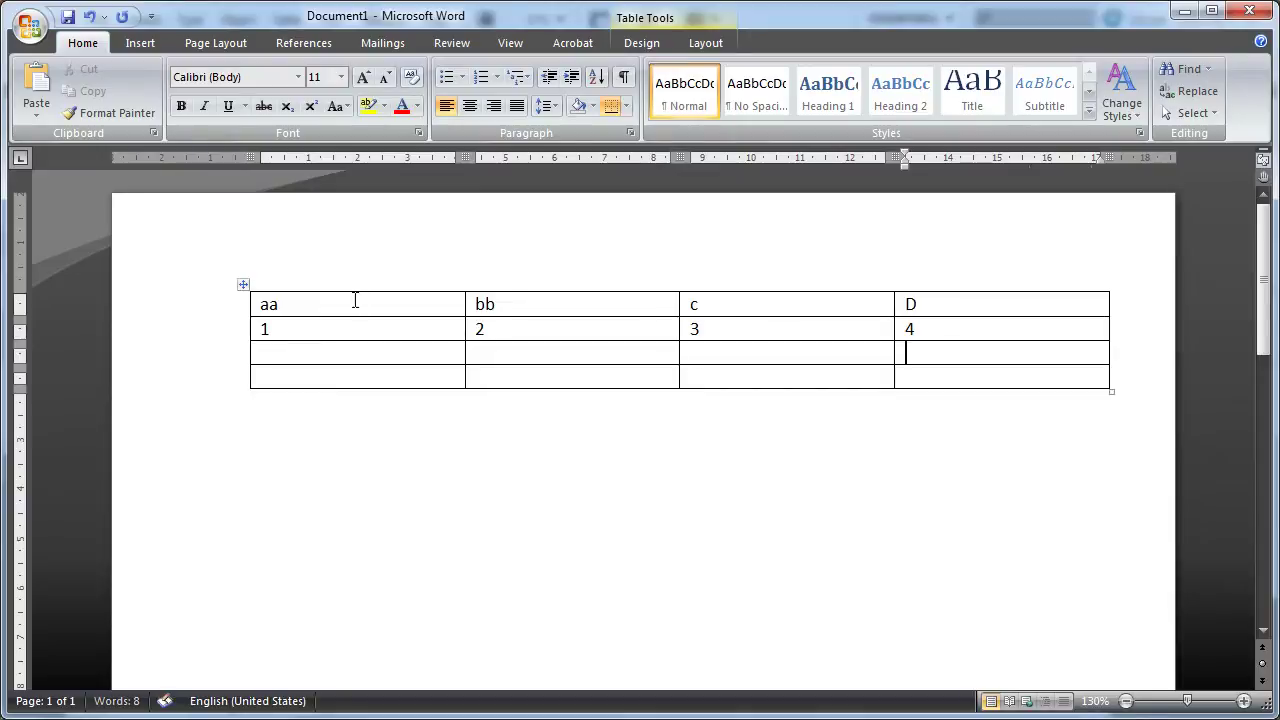
key("Left")
key("Left")
key("Left")
type("5")
key("Tab")
type("6")
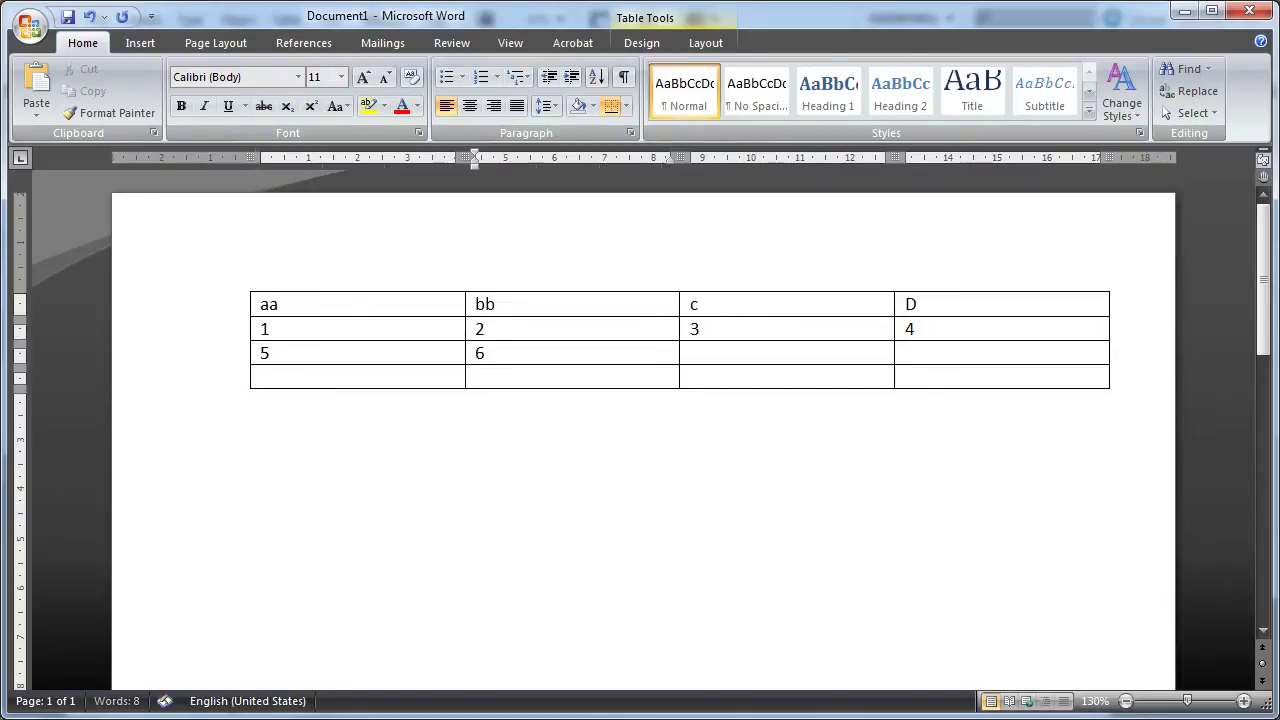
key("Tab")
type("7")
key("Tab")
key("Left")
key("Left")
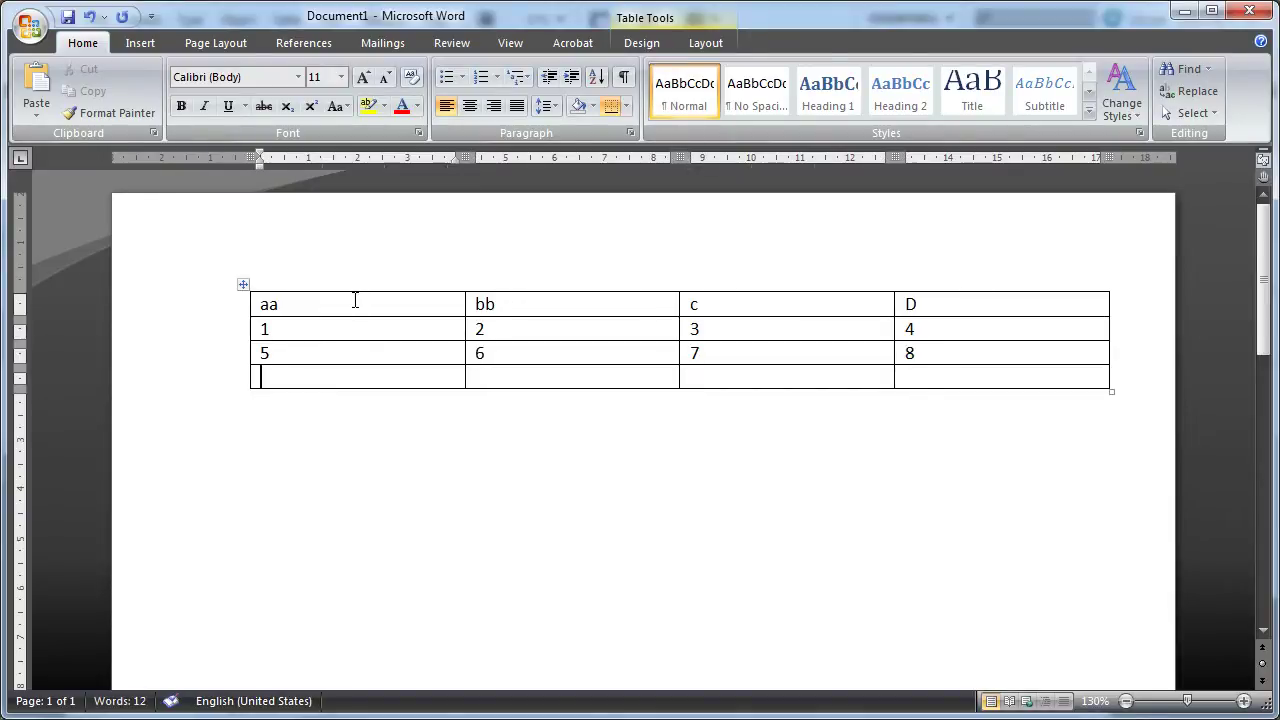
type("9")
key("Tab")
type("10")
key("Tab")
type("11")
key("Tab")
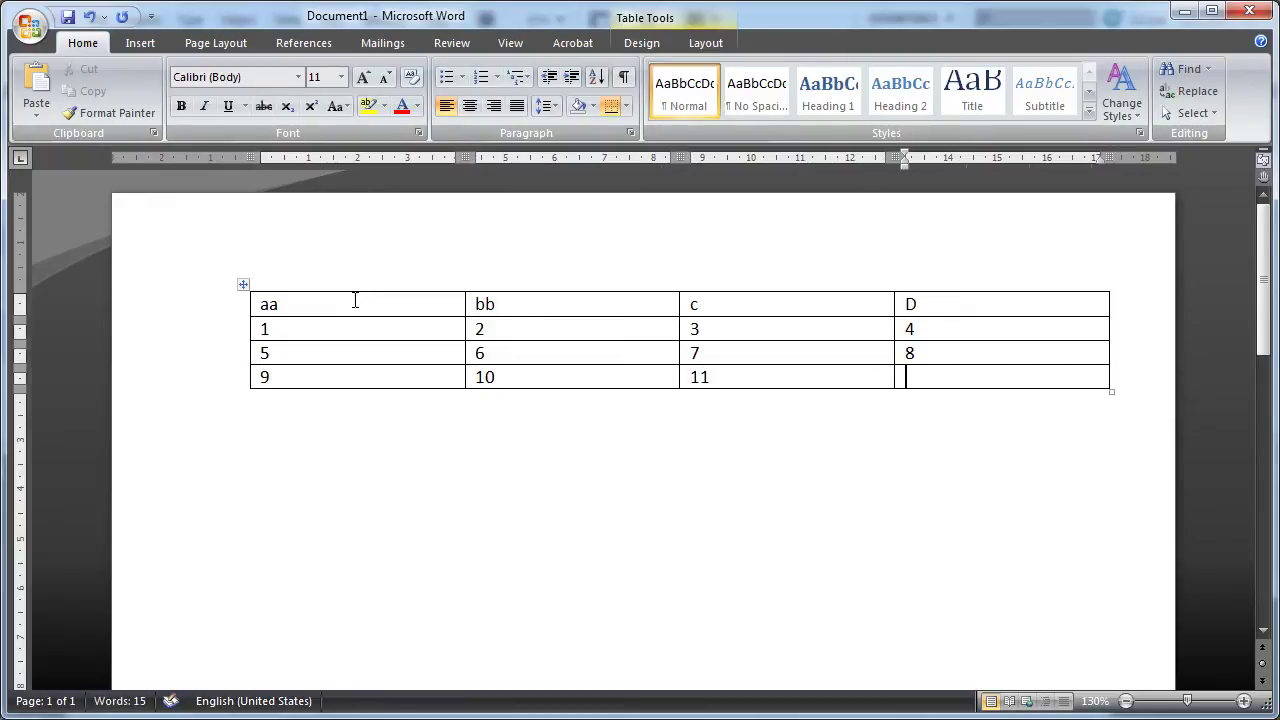
type("12")
Step: Select the entire four-column table for copying
left_click(549, 397)
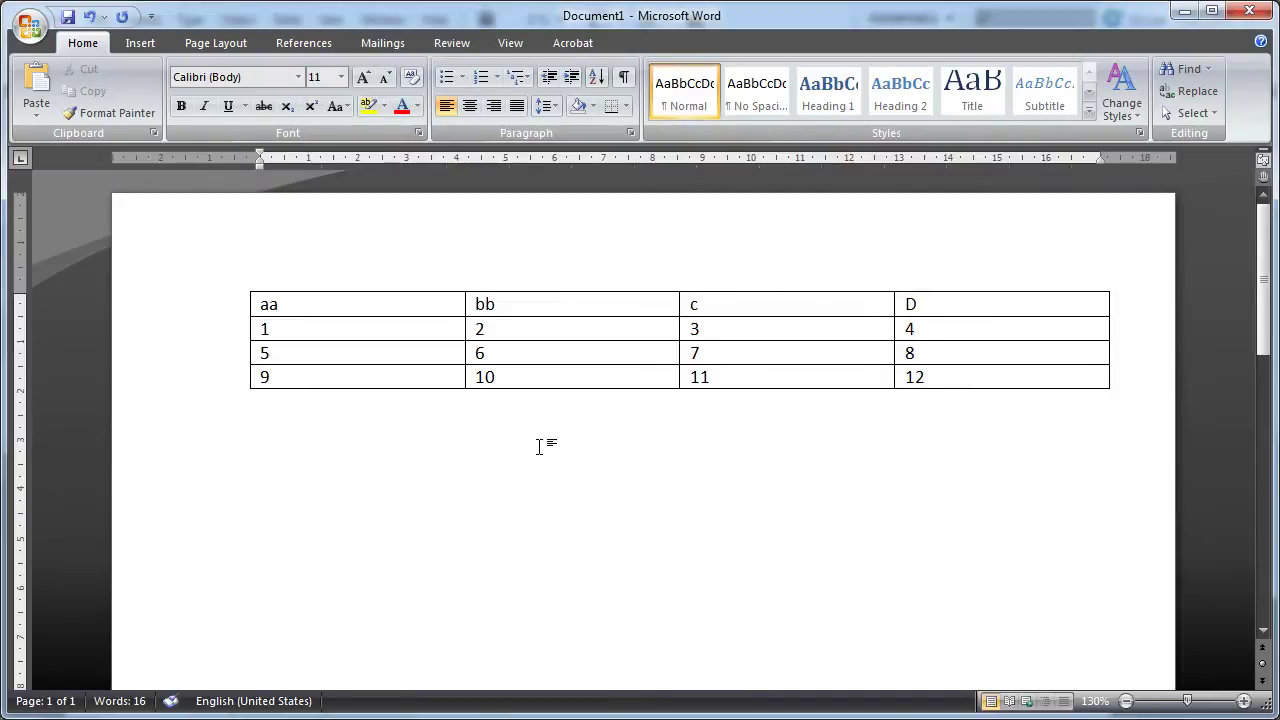
left_click_drag(391, 301, 1014, 380)
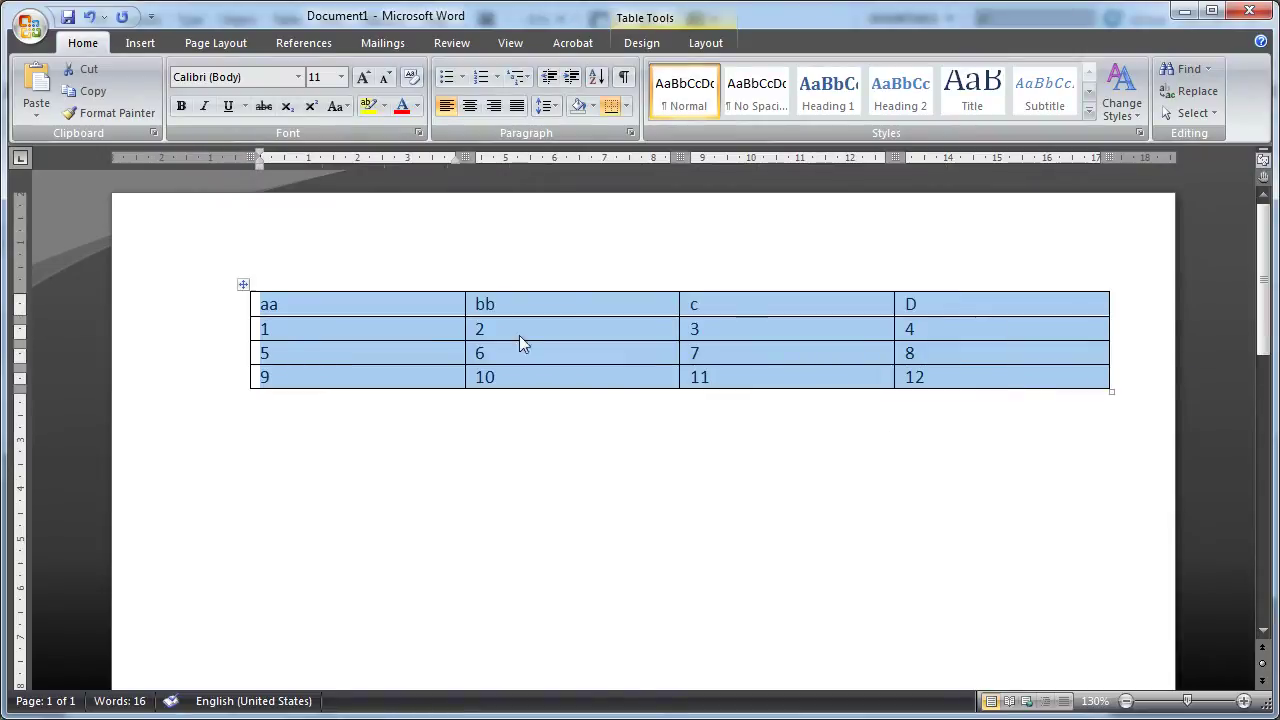
mouse_move(408, 303)
left_mouse_down()
mouse_move(649, 317)
mouse_move(1183, 402)
mouse_move(1062, 388)
left_mouse_up()
key("ctrl+c")
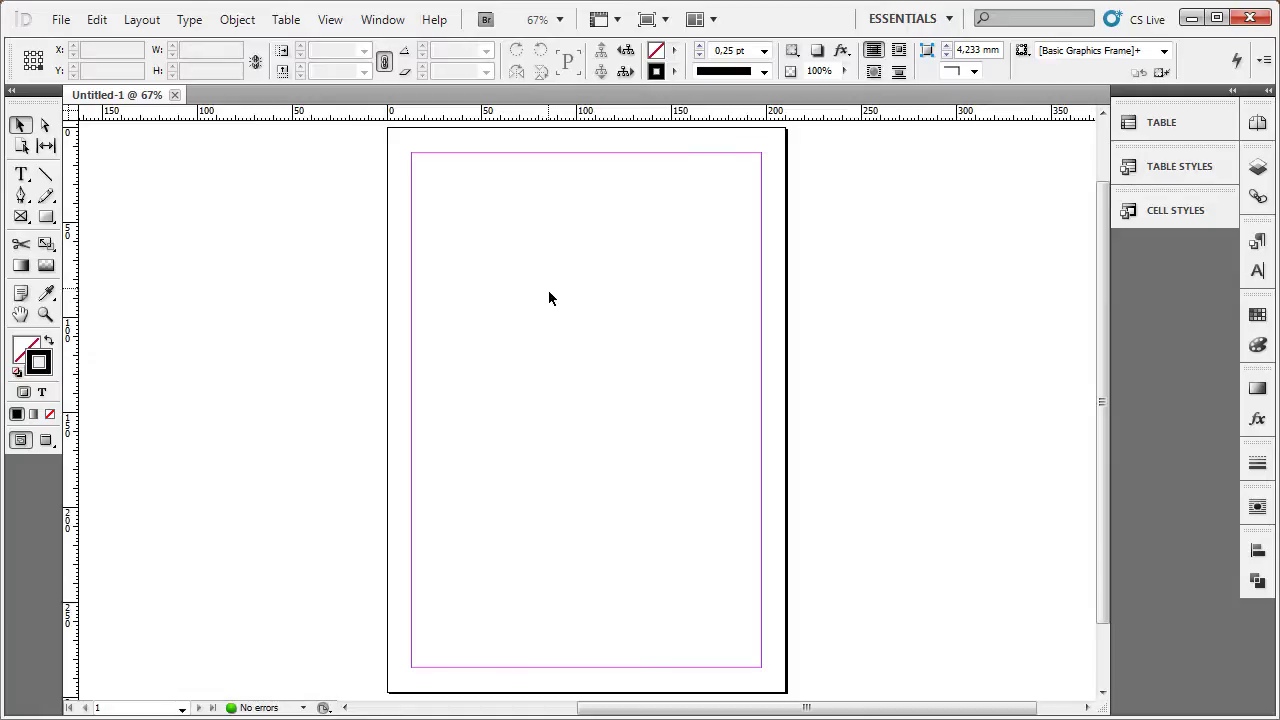
Step: Paste the copied table text onto the page and move the frame down and left
key("ctrl+equal")
key("ctrl+equal")
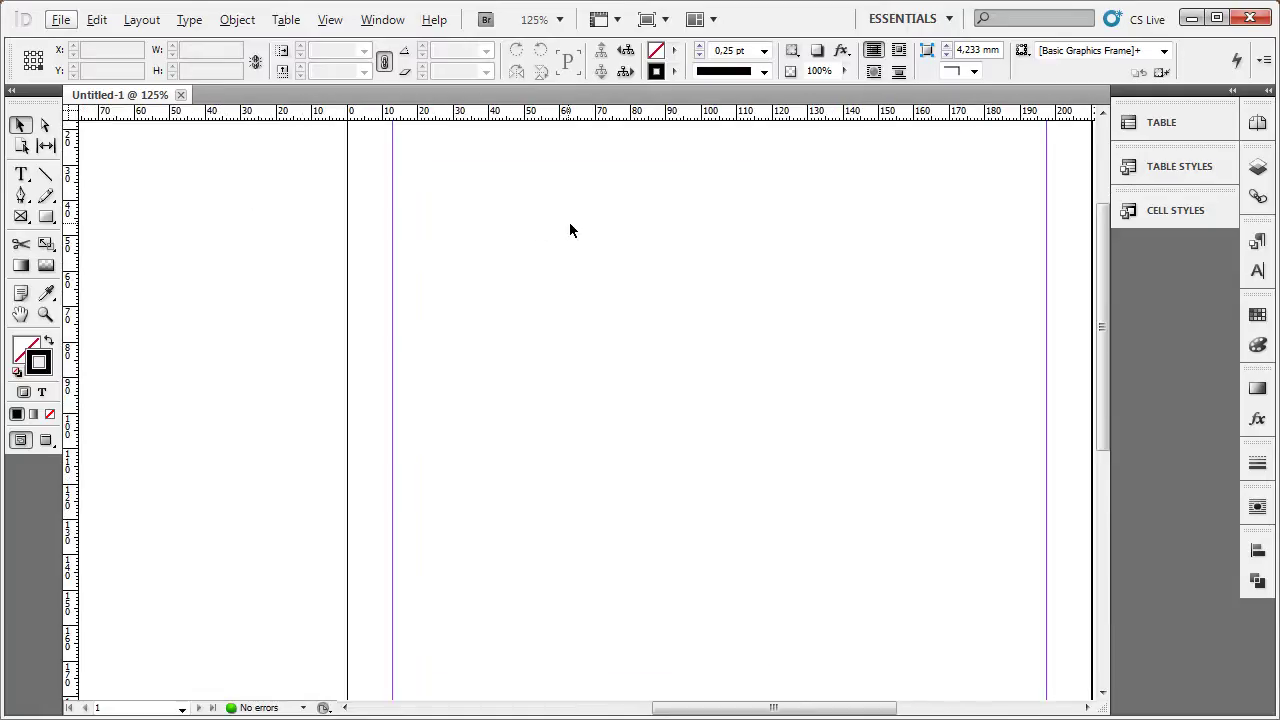
left_click_drag(569, 229, 538, 395)
key("ctrl+v")
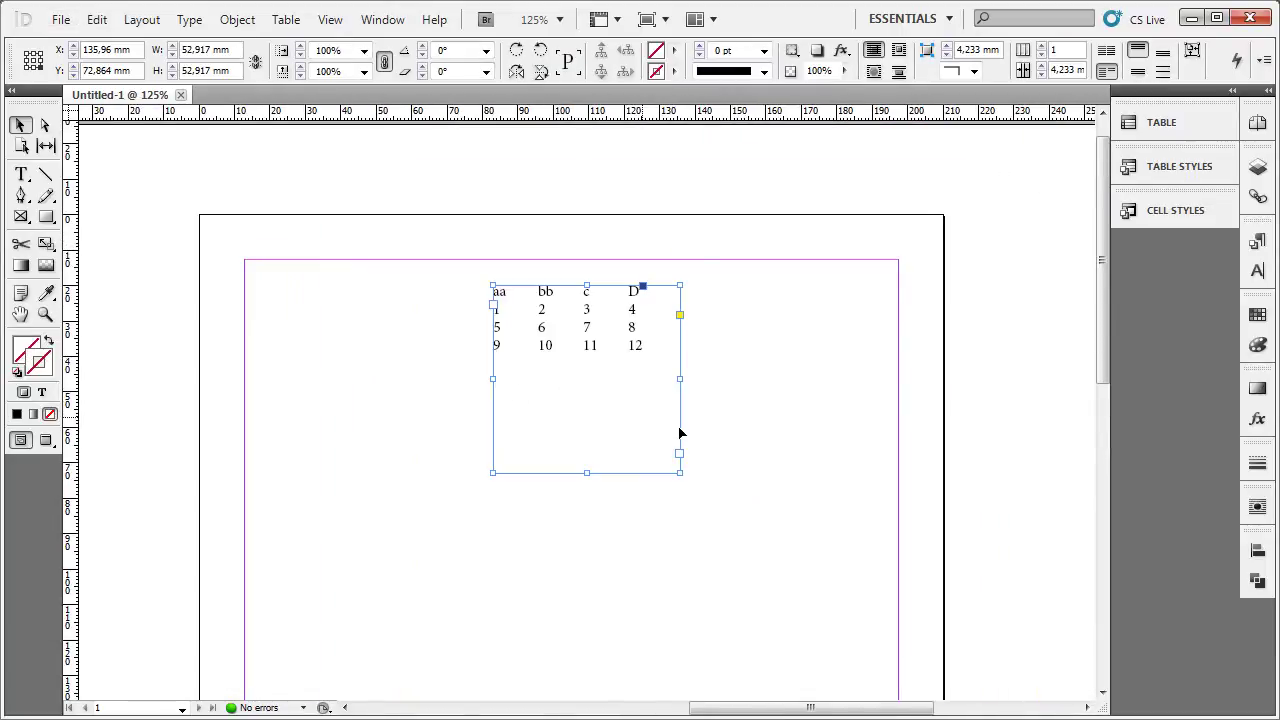
mouse_move(686, 349)
left_mouse_down()
mouse_move(455, 430)
mouse_move(448, 411)
left_mouse_up()
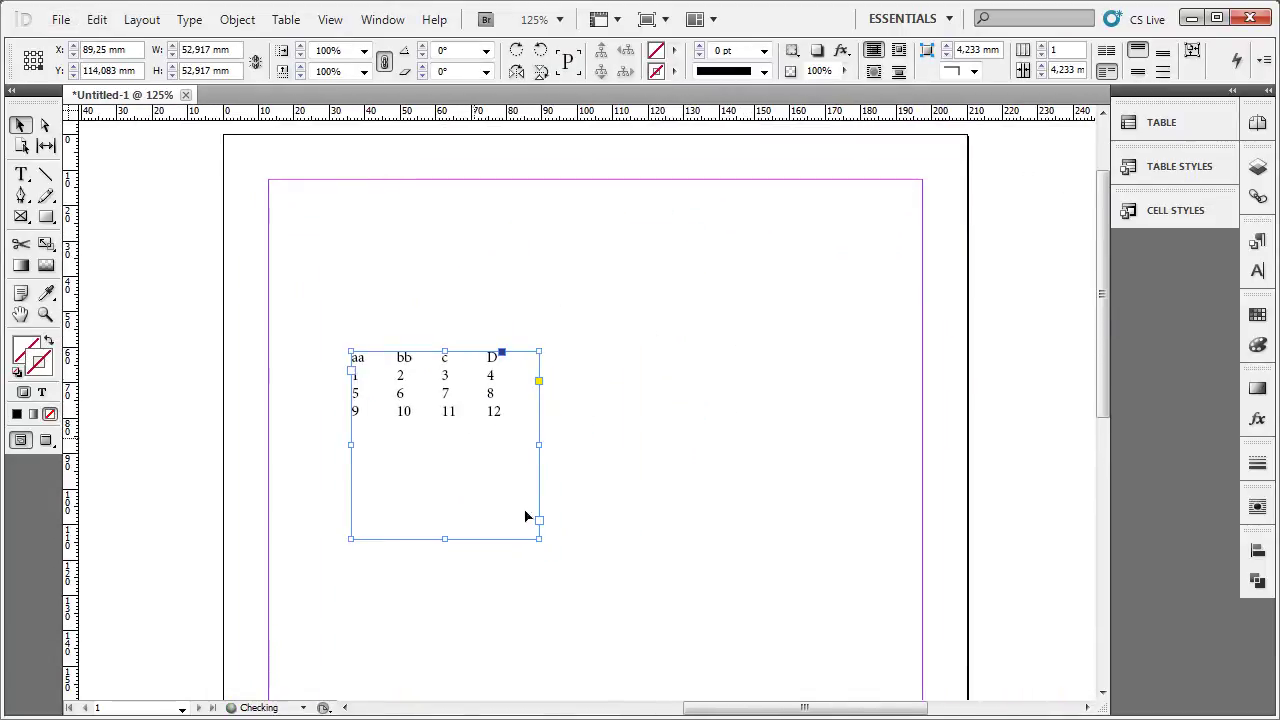
Step: Select all the text inside the pasted frame
double_click(441, 410)
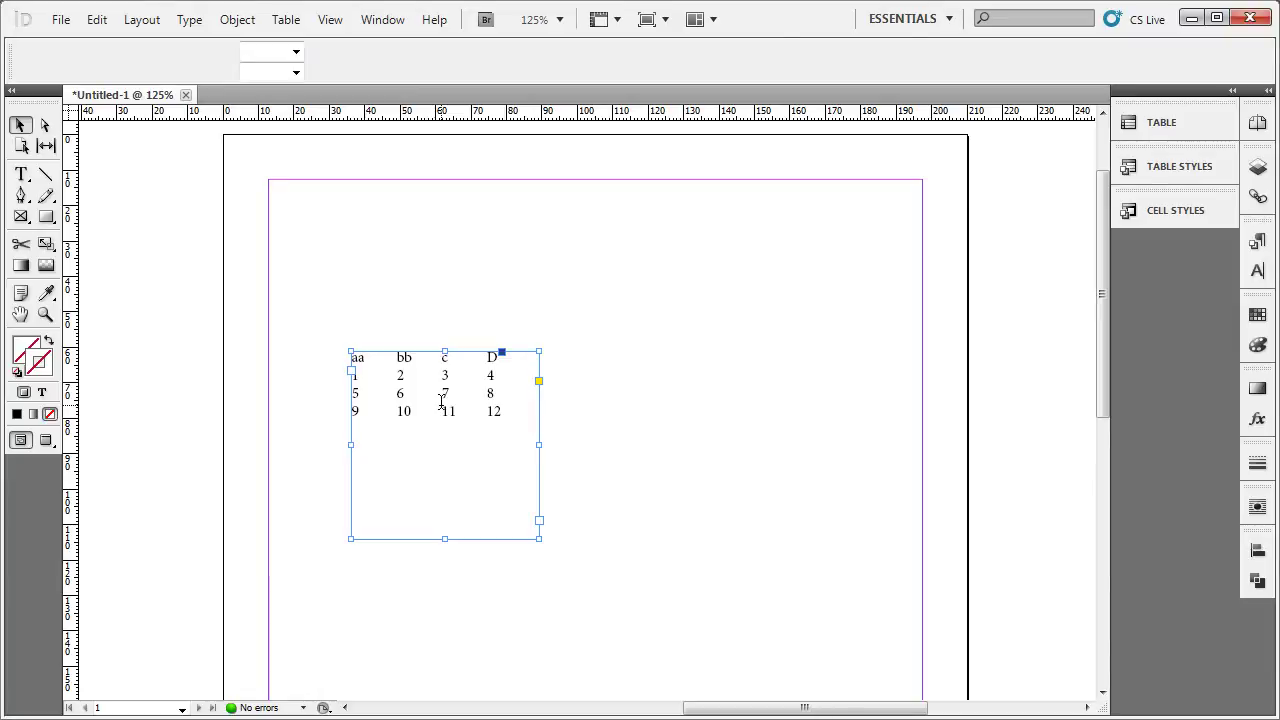
key("ctrl+3")
key("ctrl+a")
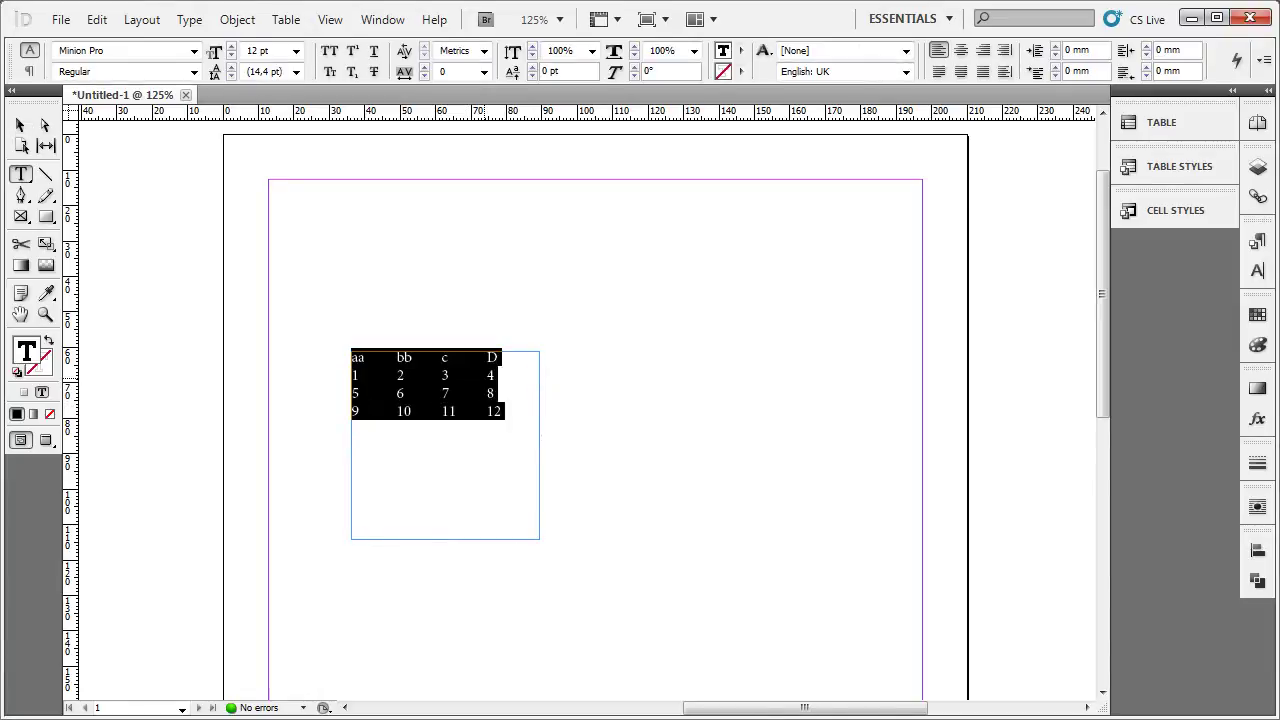
left_click(467, 378)
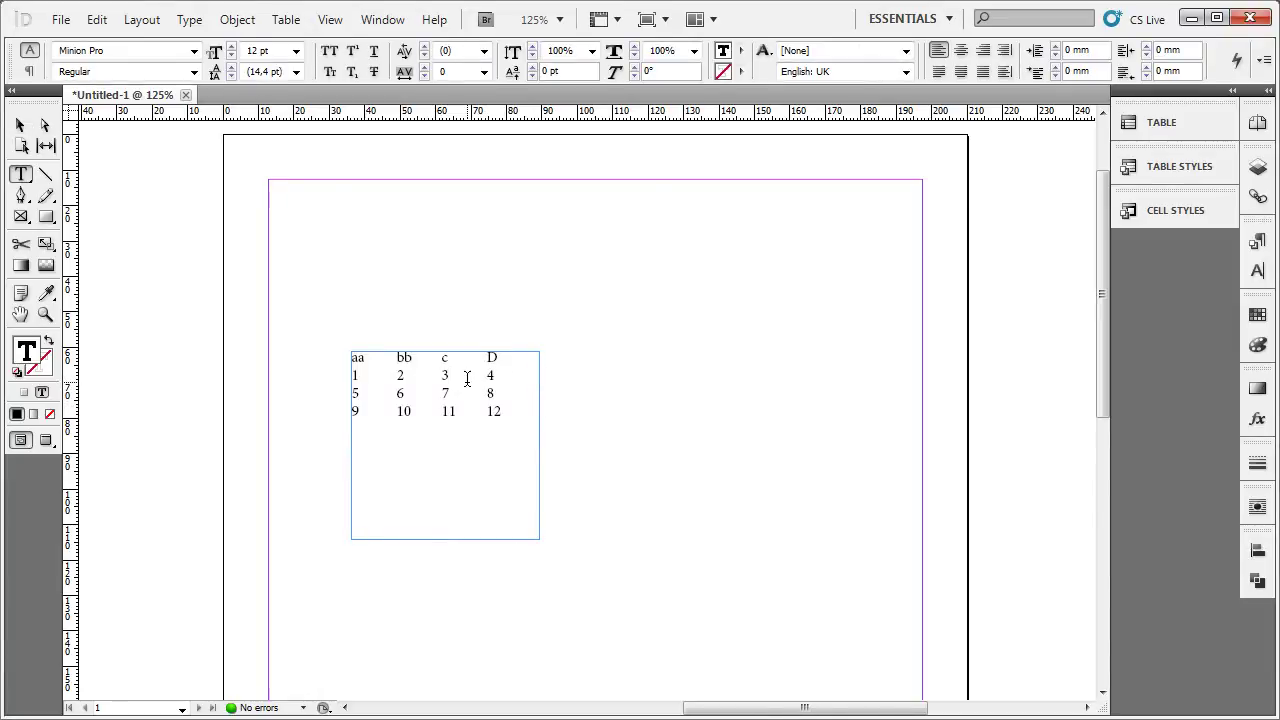
key("ctrl+alt+a")
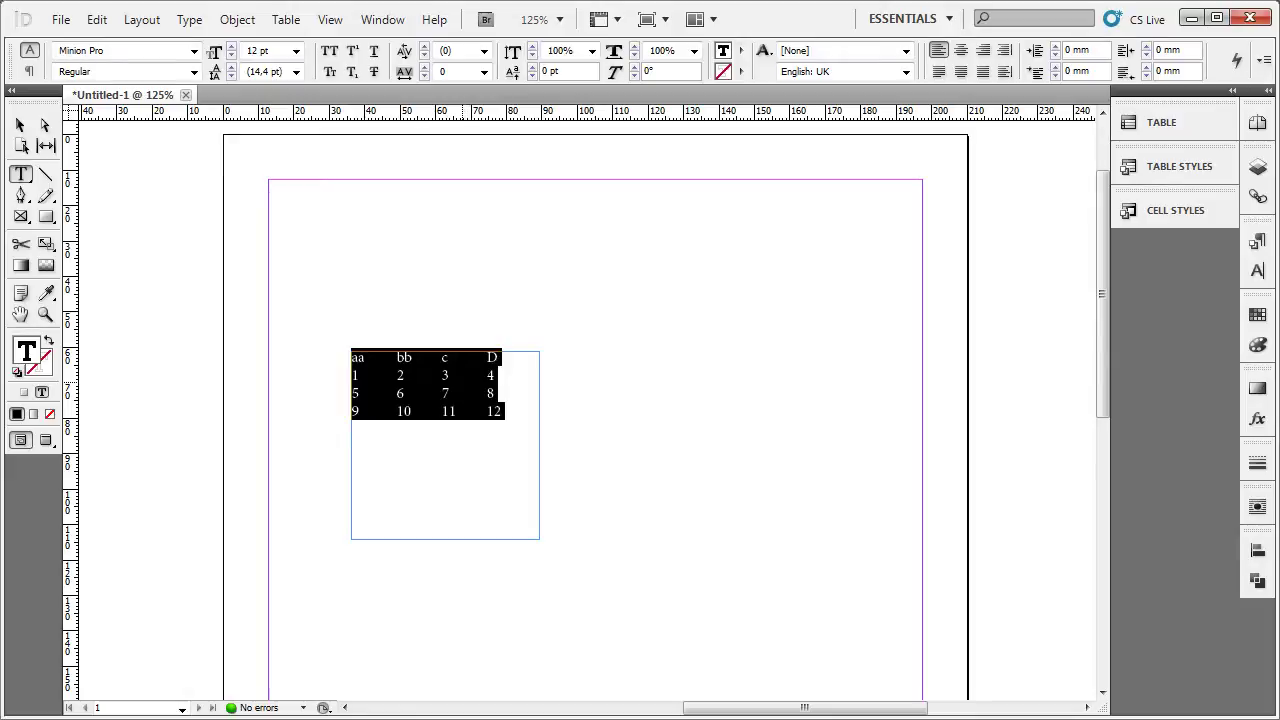
left_click(287, 20)
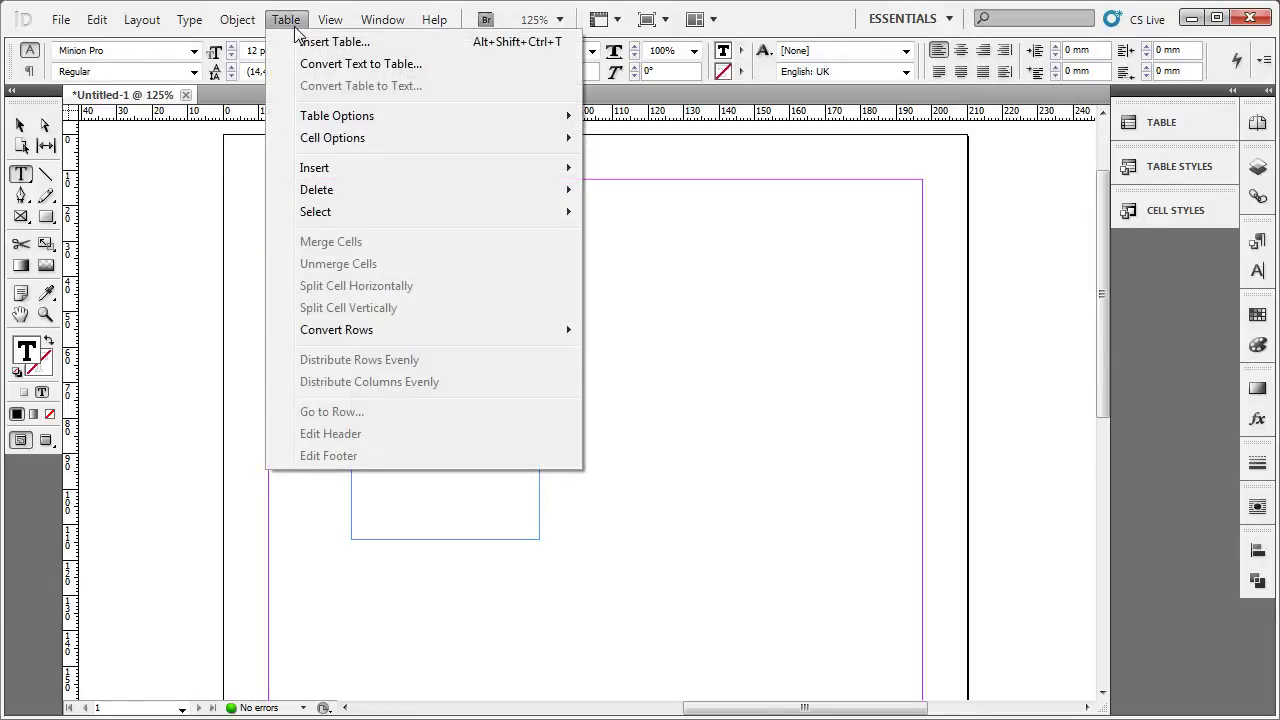
Step: Convert the text to a table with Tab columns, Paragraph rows and the [Basic Table] style
left_click(385, 64)
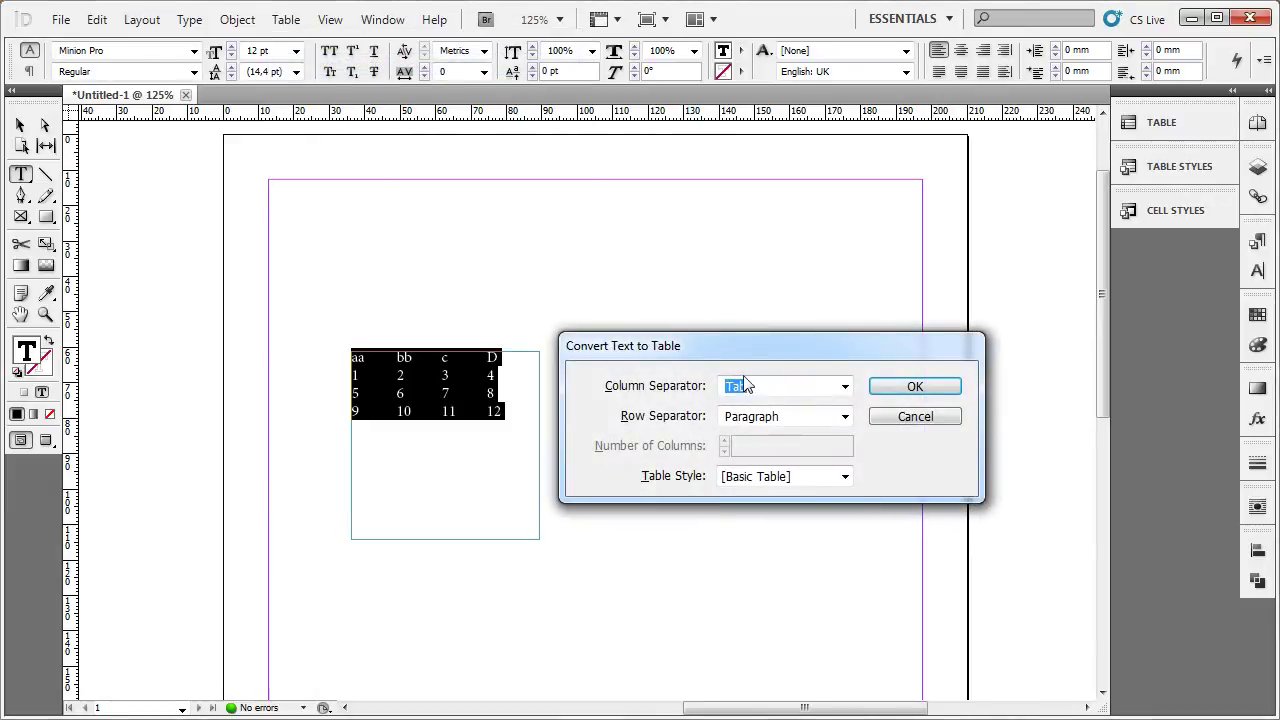
left_click_drag(720, 346, 749, 239)
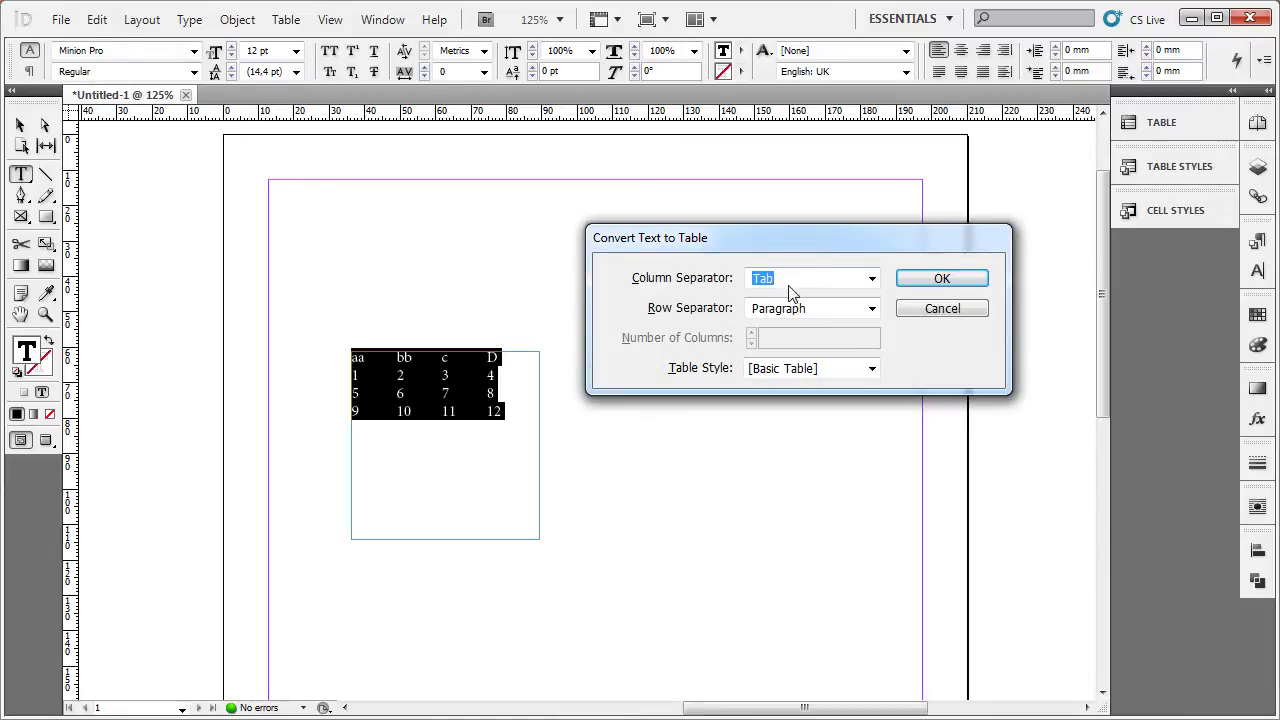
left_click(873, 279)
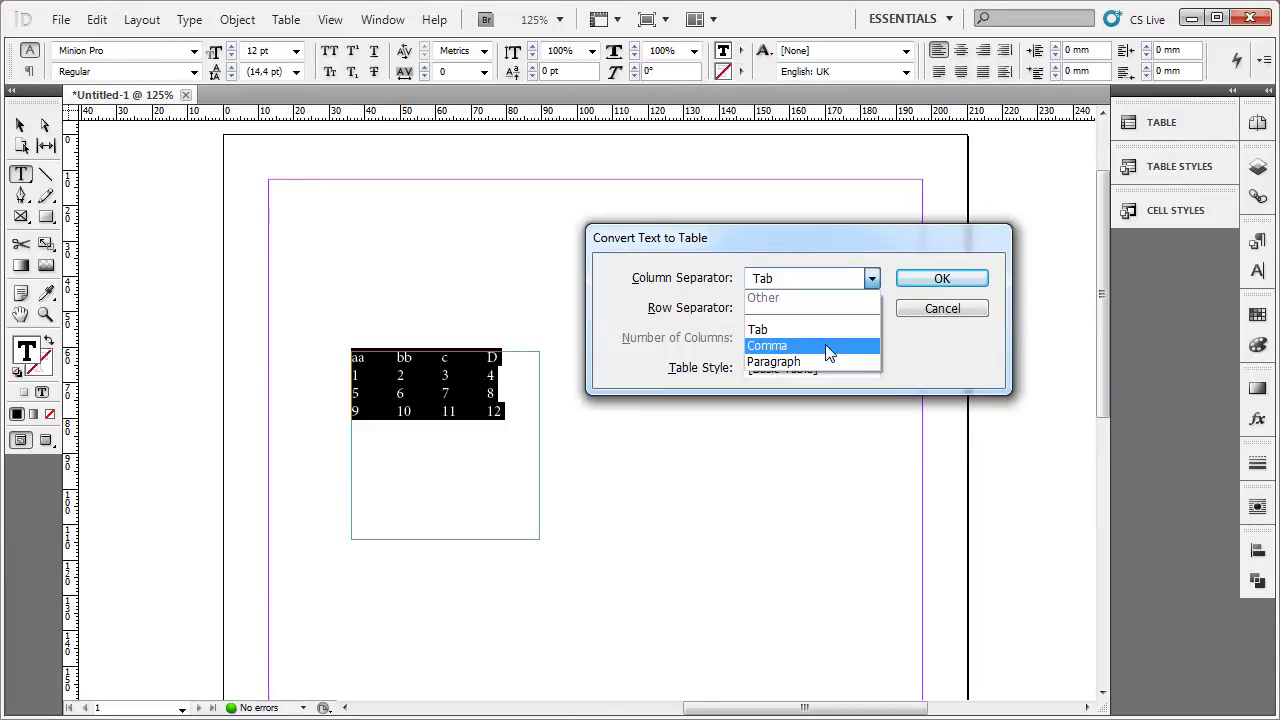
left_click(827, 352)
left_click(871, 279)
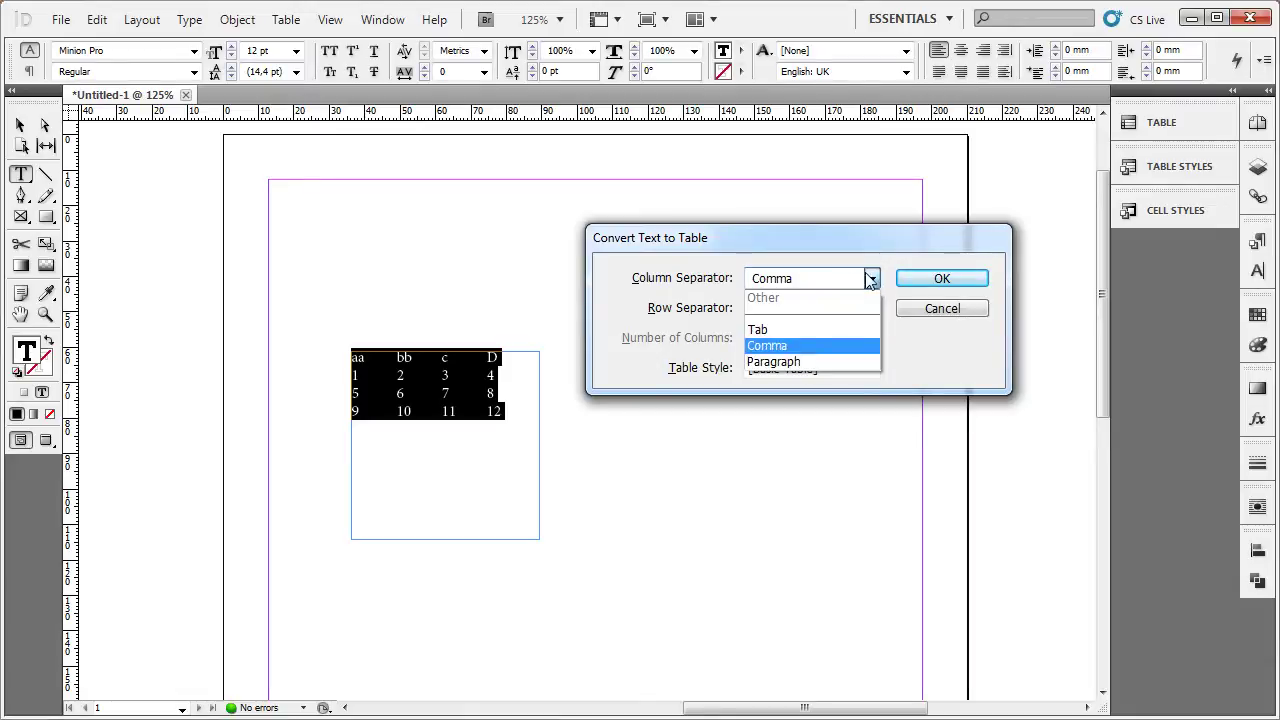
left_click(803, 332)
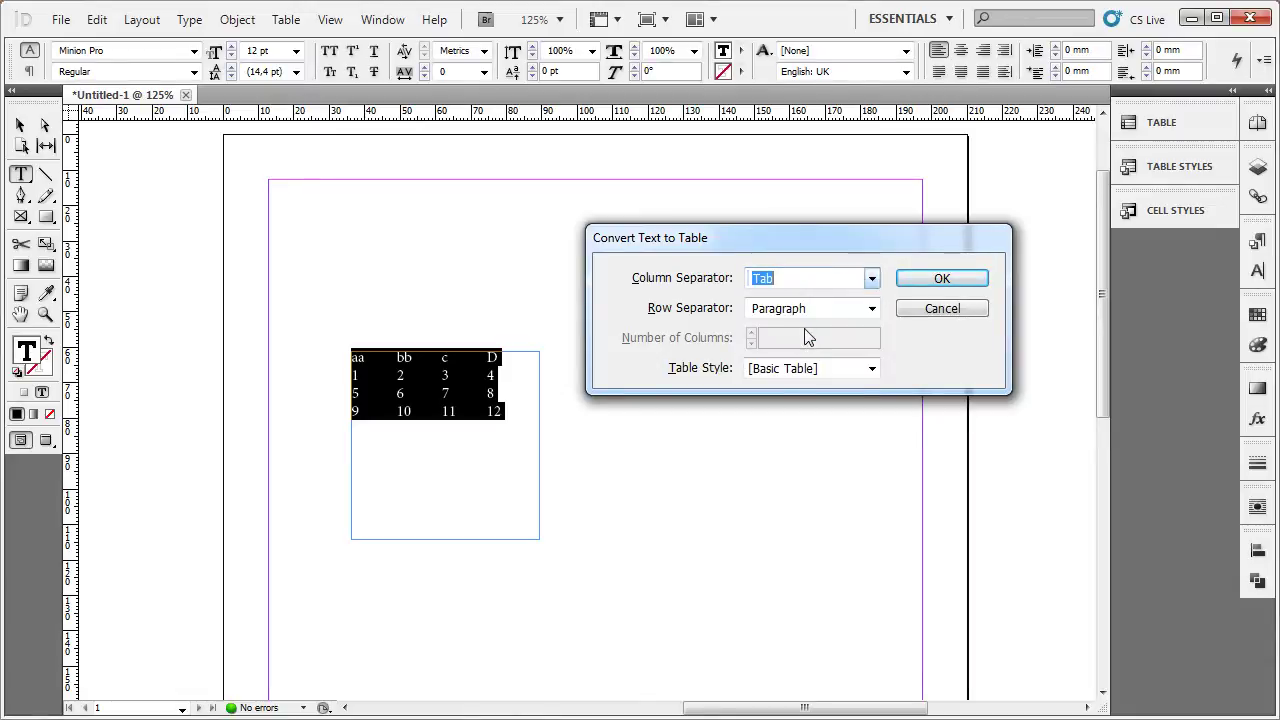
left_click(873, 314)
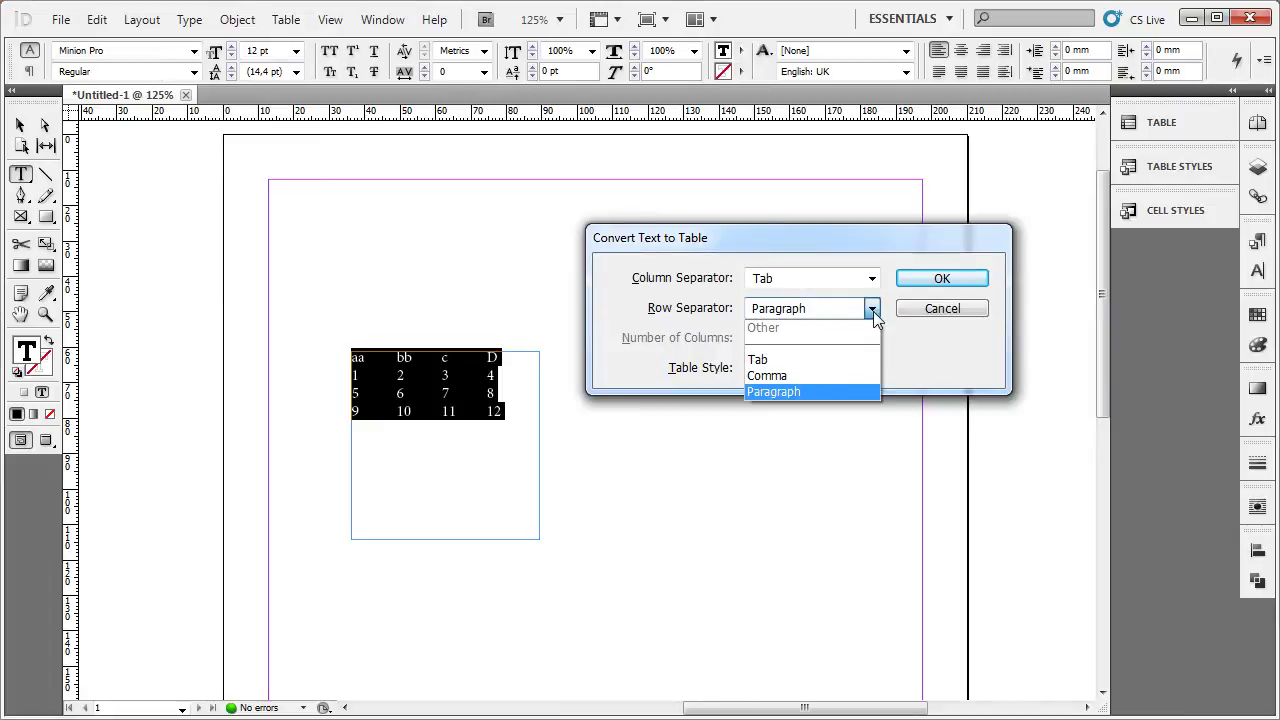
left_click(873, 314)
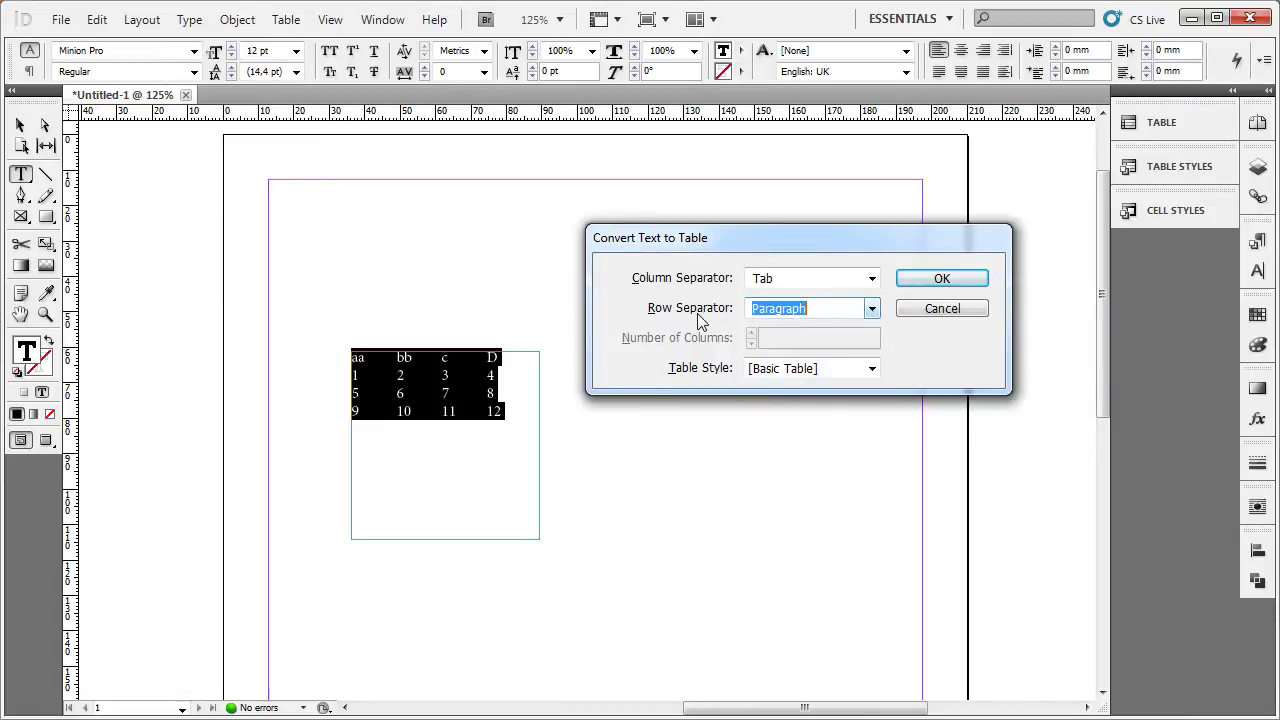
left_click(873, 310)
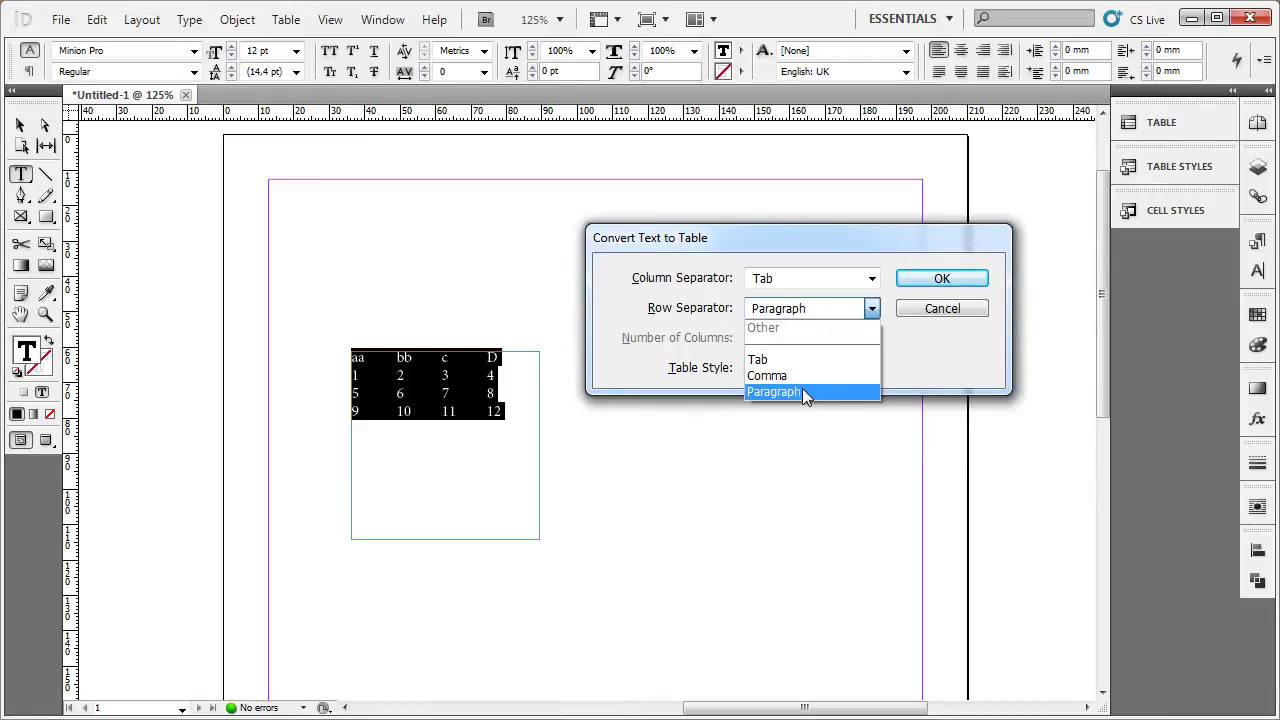
left_click(802, 390)
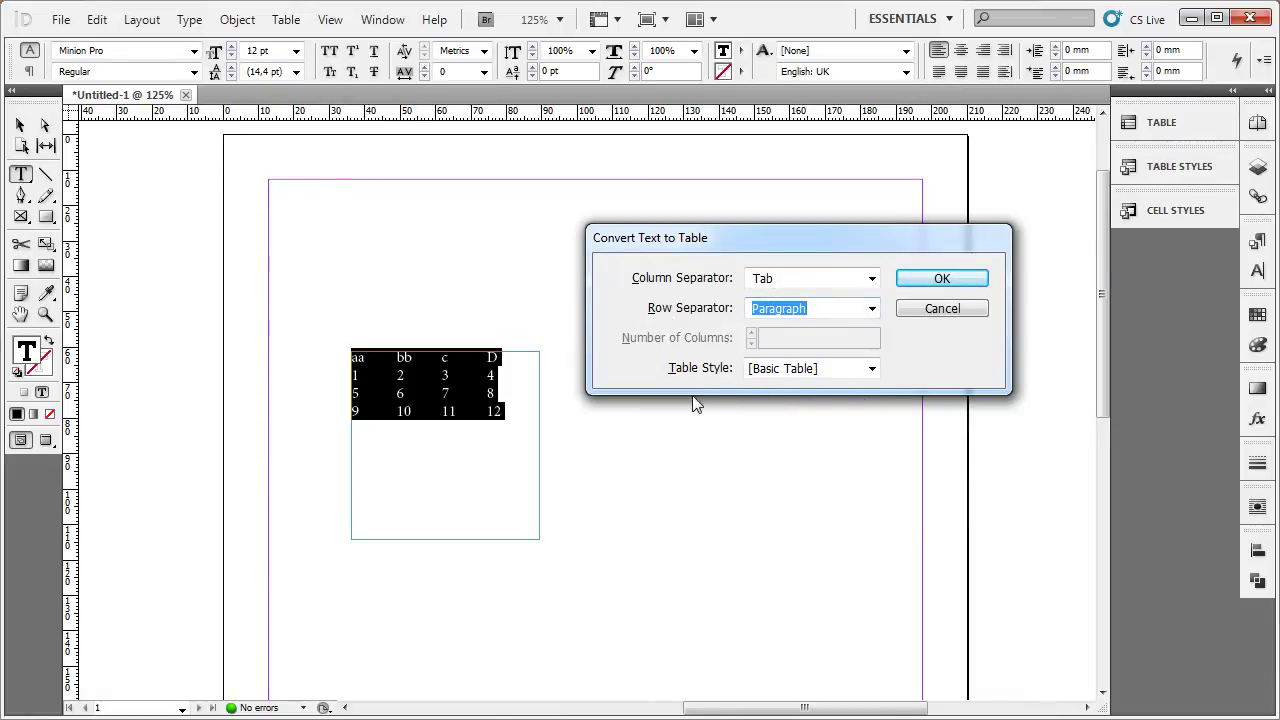
left_click(872, 369)
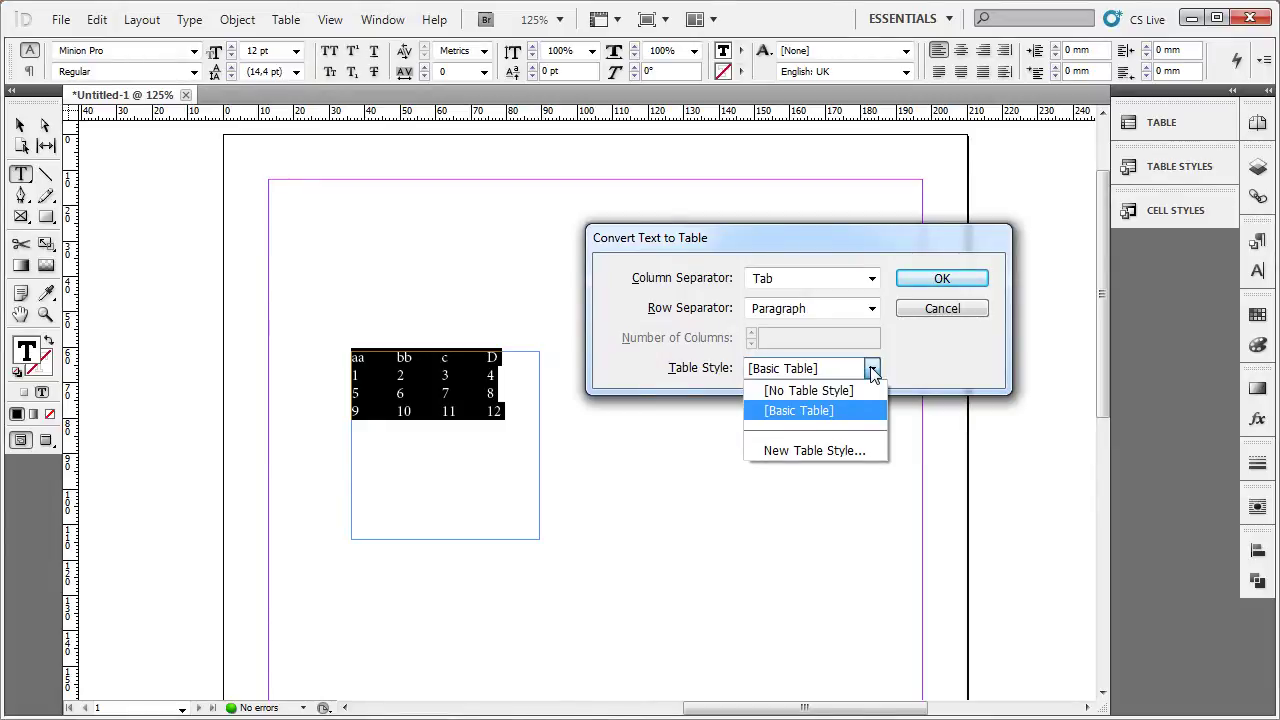
left_click(873, 370)
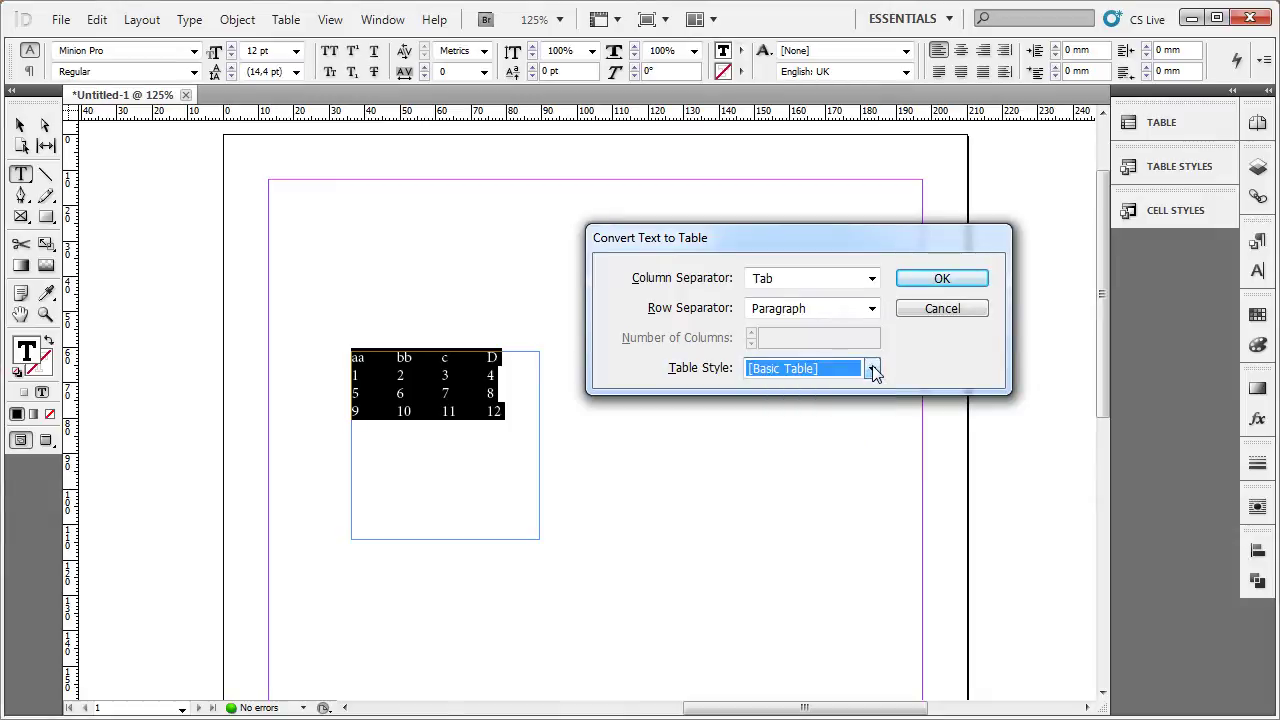
left_click(940, 284)
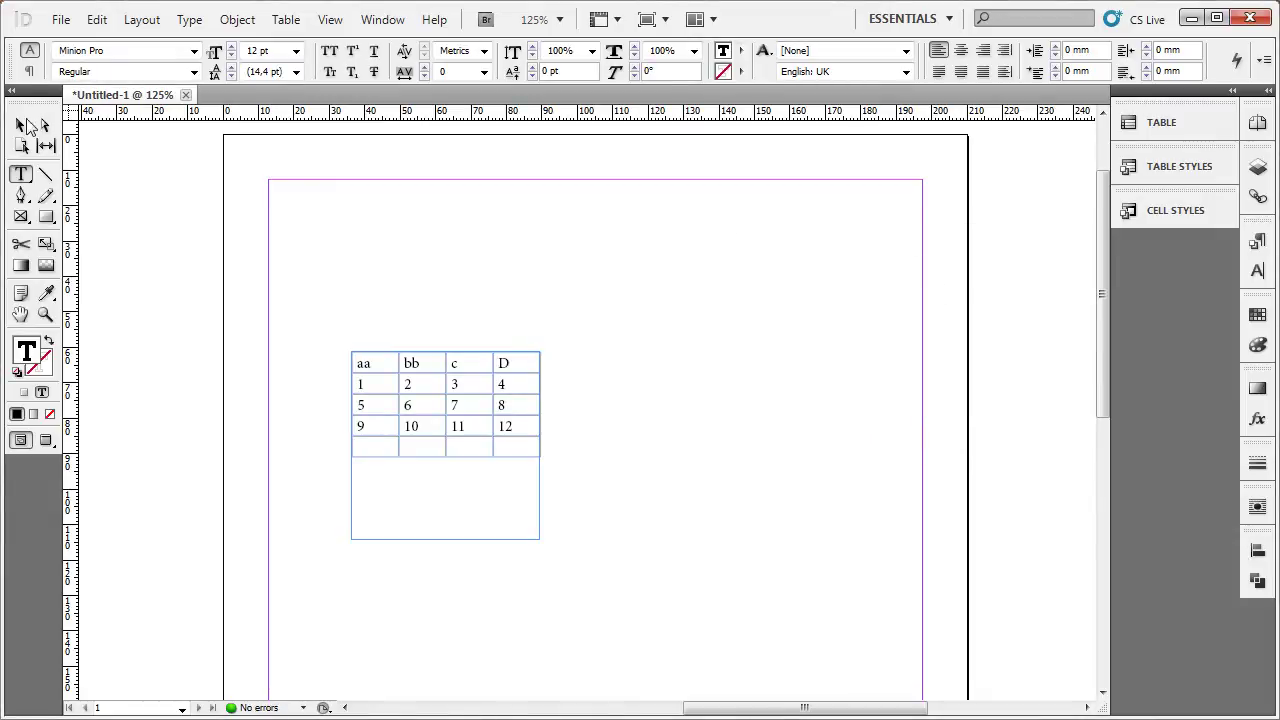
Step: Move the table frame higher and delete the table's empty bottom row
left_click(20, 125)
left_click(392, 258)
scroll(369, 261, "up", 1)
scroll(381, 273, "up", 1)
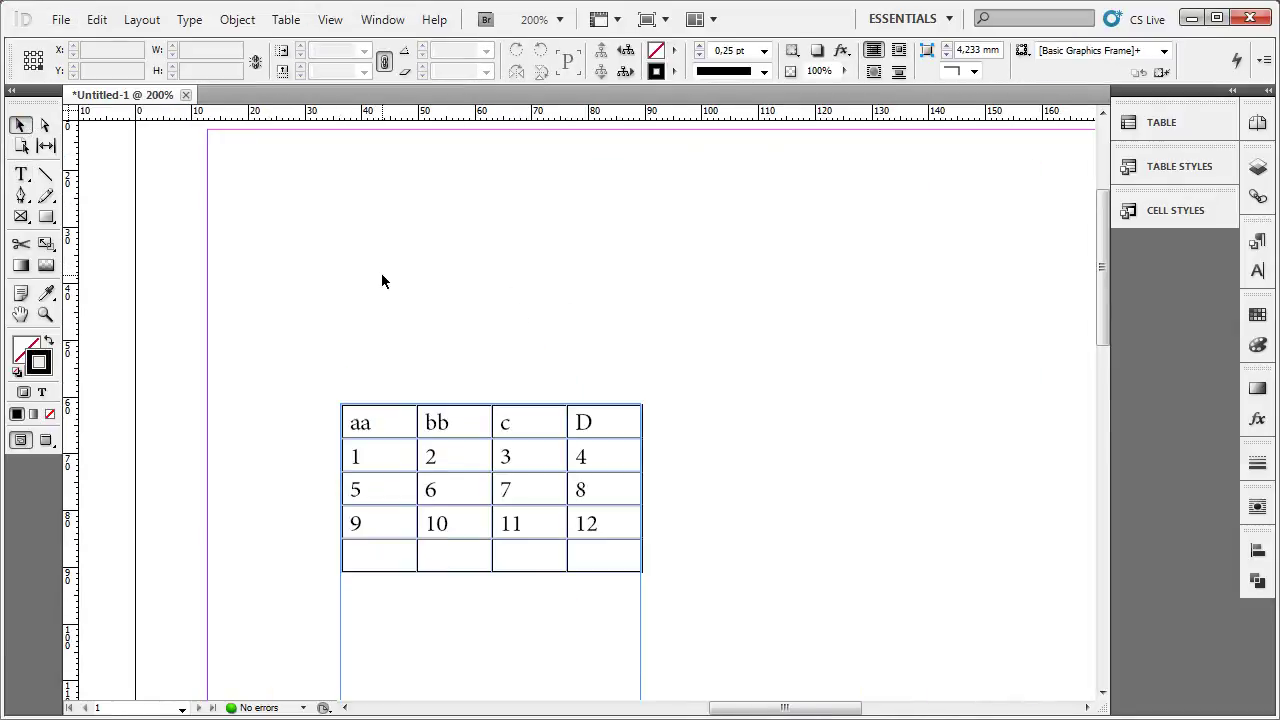
mouse_move(400, 286)
left_mouse_down()
mouse_move(580, 391)
mouse_move(583, 318)
mouse_move(583, 408)
left_mouse_up()
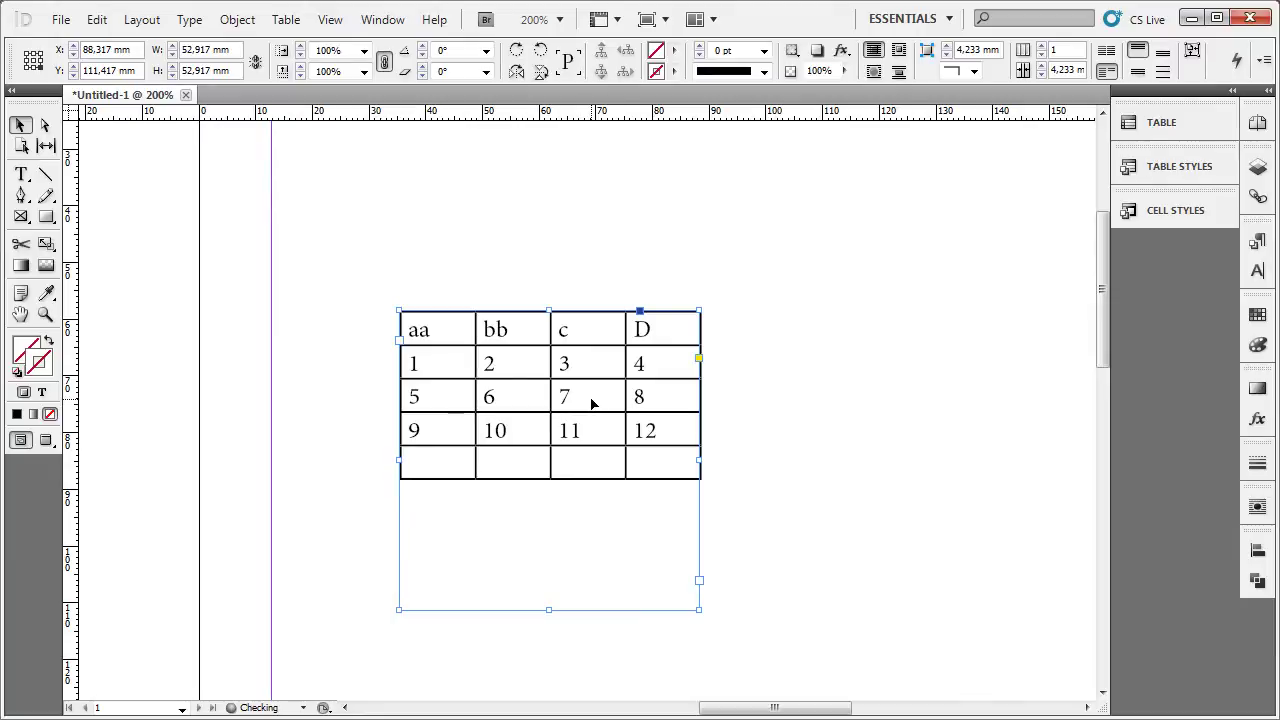
double_click(408, 467)
left_click(393, 467)
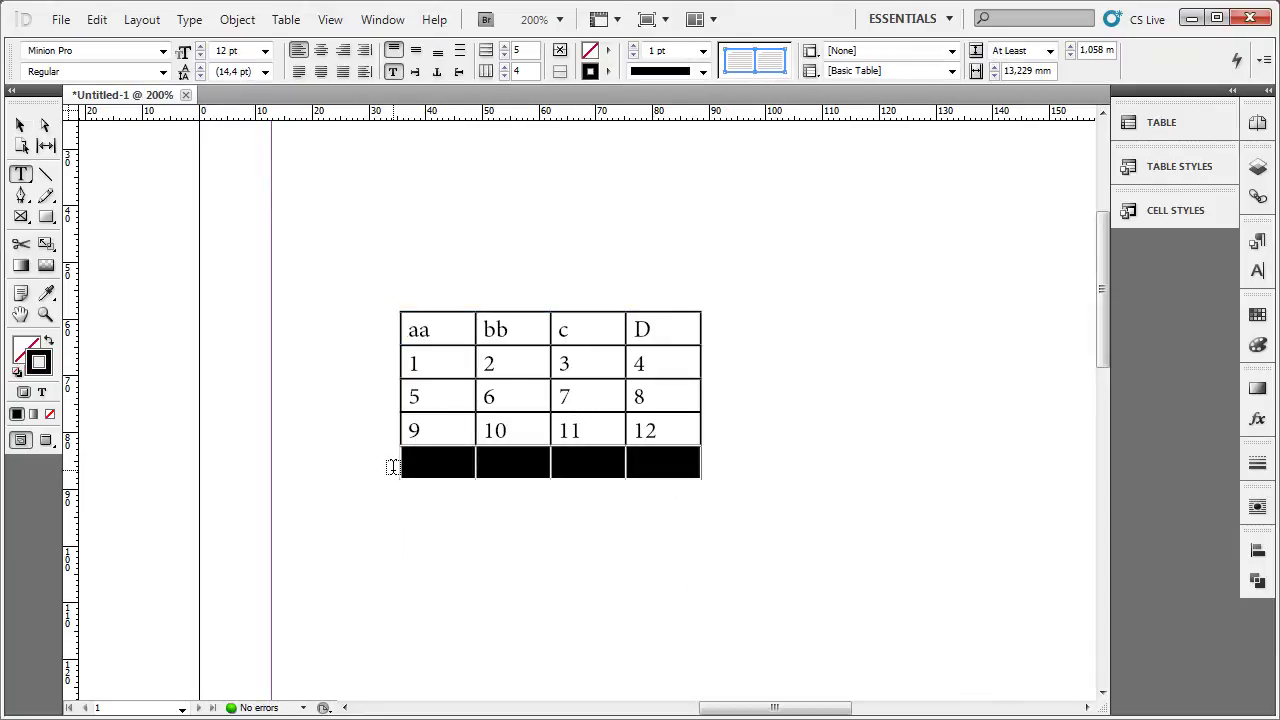
left_click(426, 455)
left_click(405, 465)
key("ctrl+BackSpace")
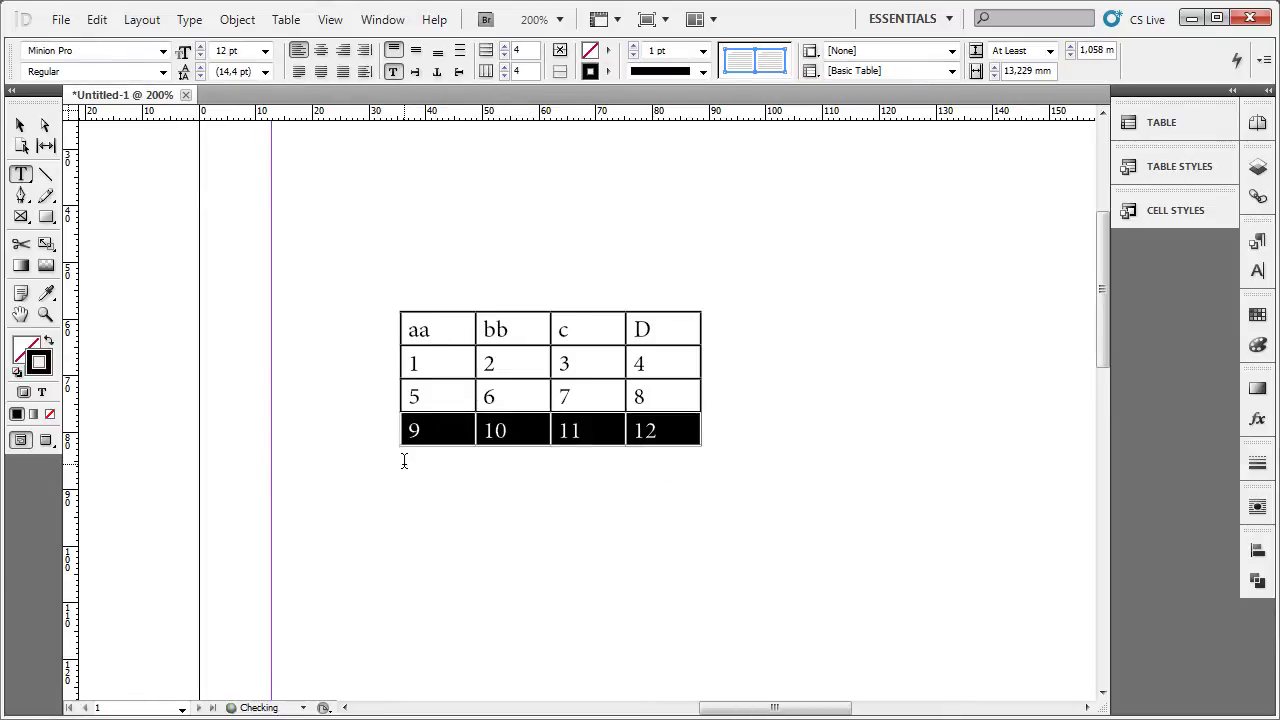
Step: Delete column D, then undo to restore it
left_click(436, 426)
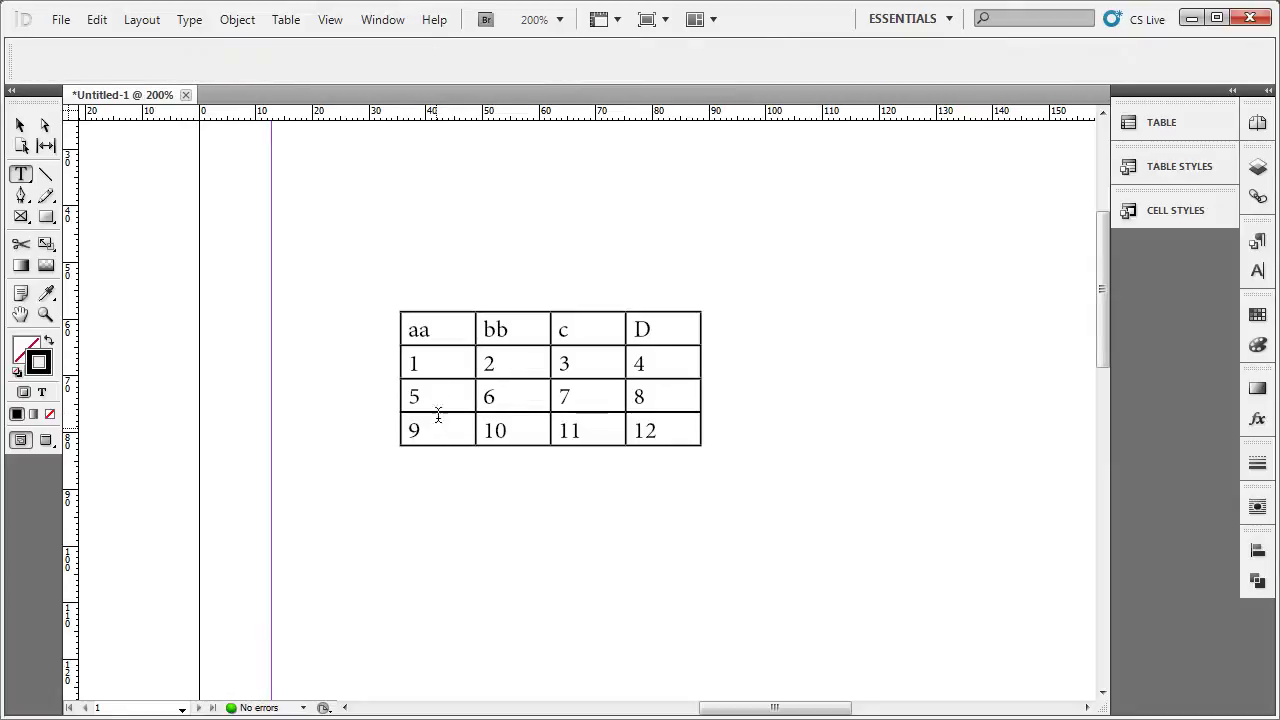
left_click(670, 315)
key("shift+BackSpace")
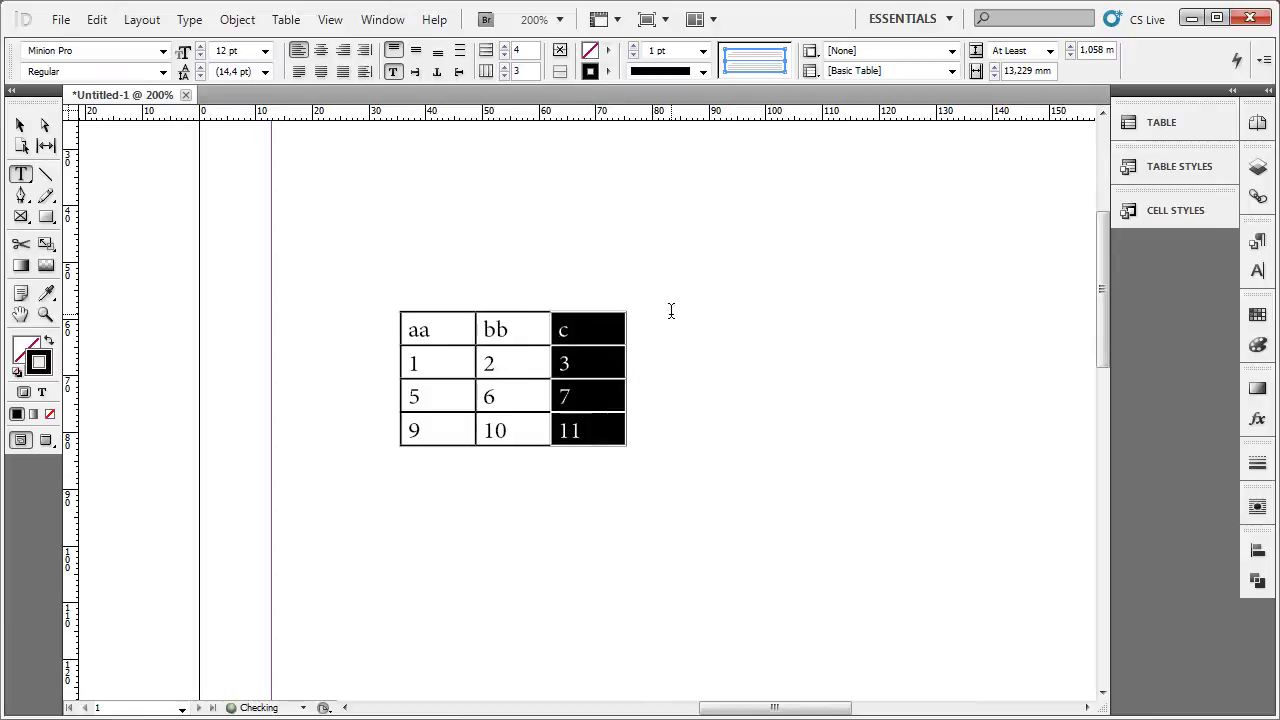
key("ctrl+z")
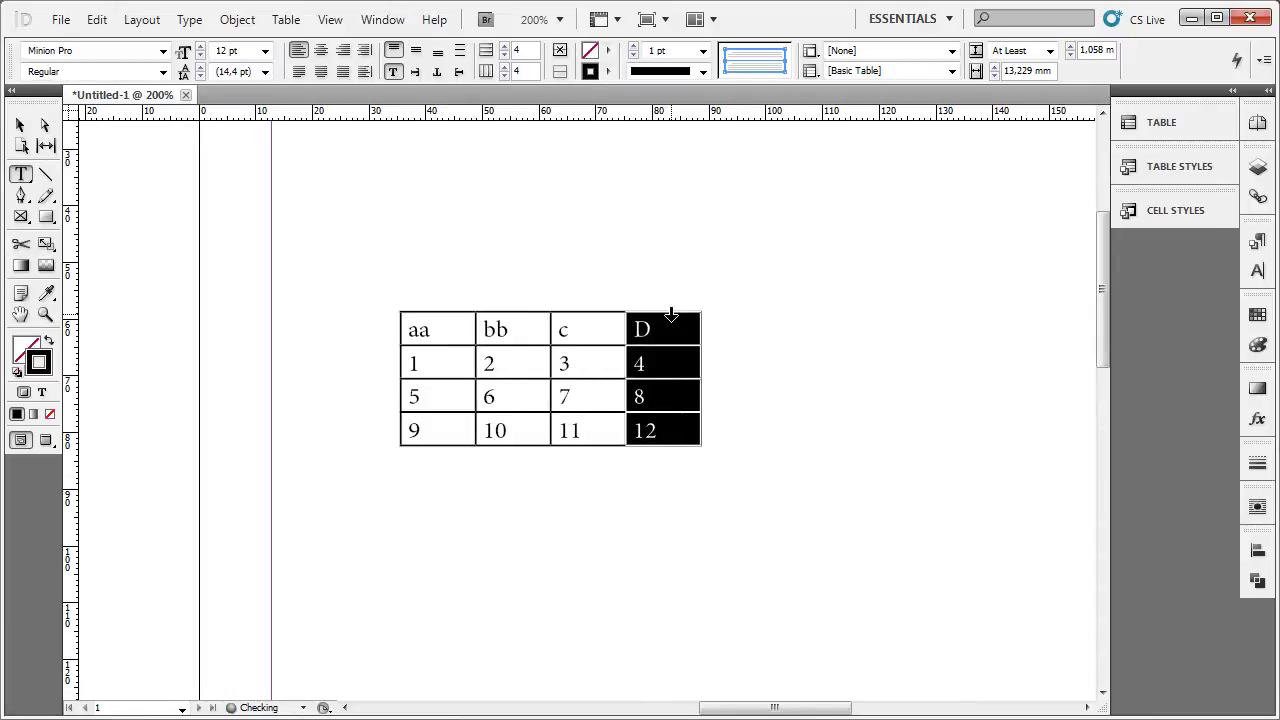
Step: Fit the table's frame to its content and nudge it slightly up and right
left_click(655, 330)
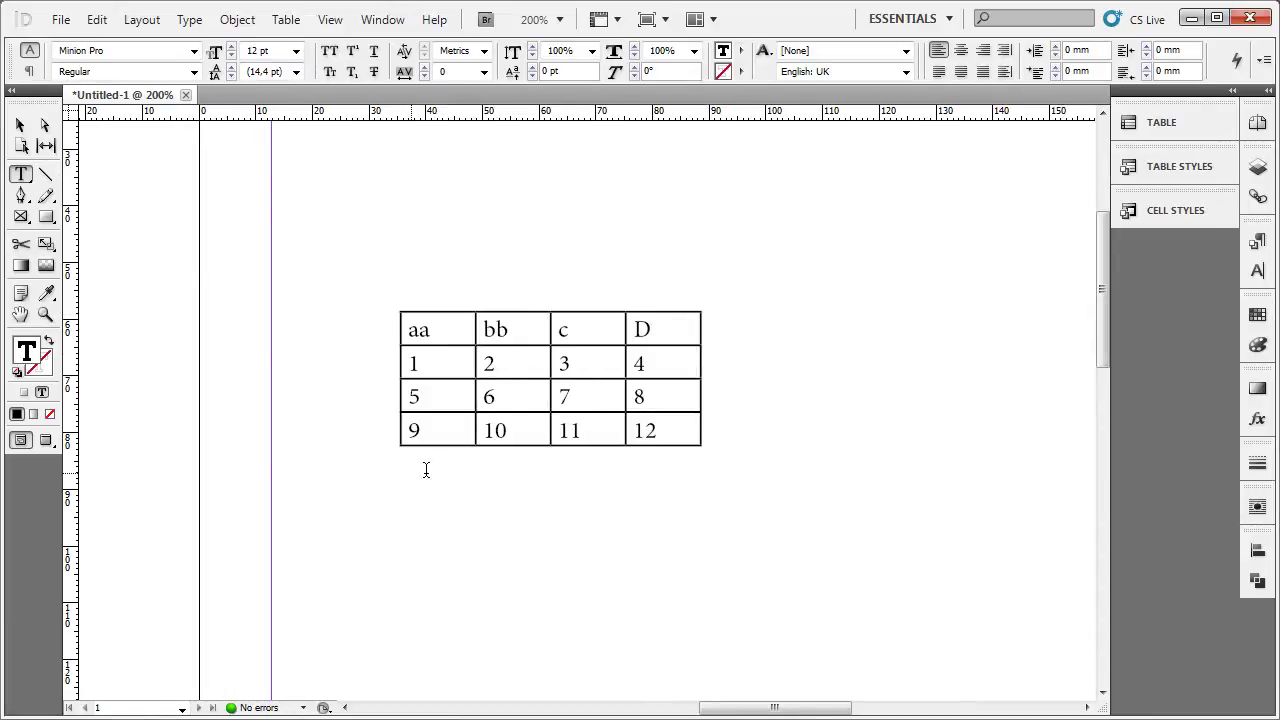
left_click(661, 316)
left_click(667, 329)
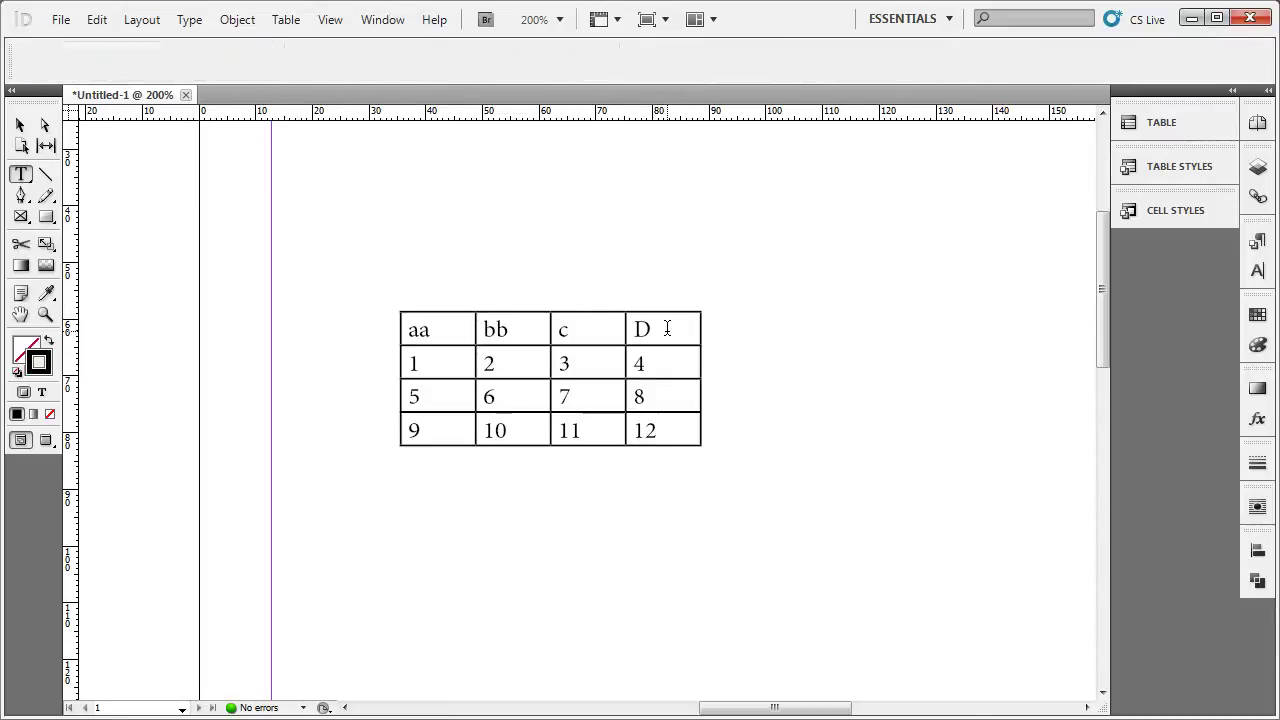
left_click(20, 125)
left_click(654, 400)
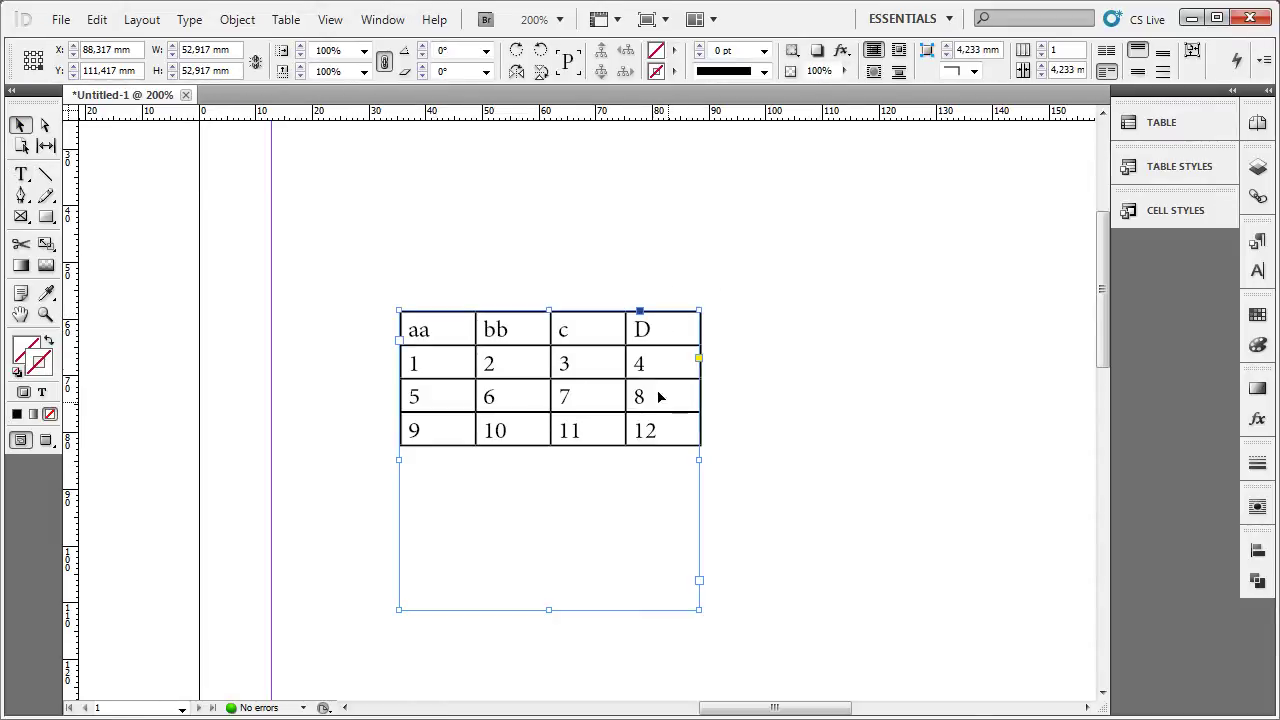
left_click(1192, 52)
left_click_drag(600, 387, 600, 360)
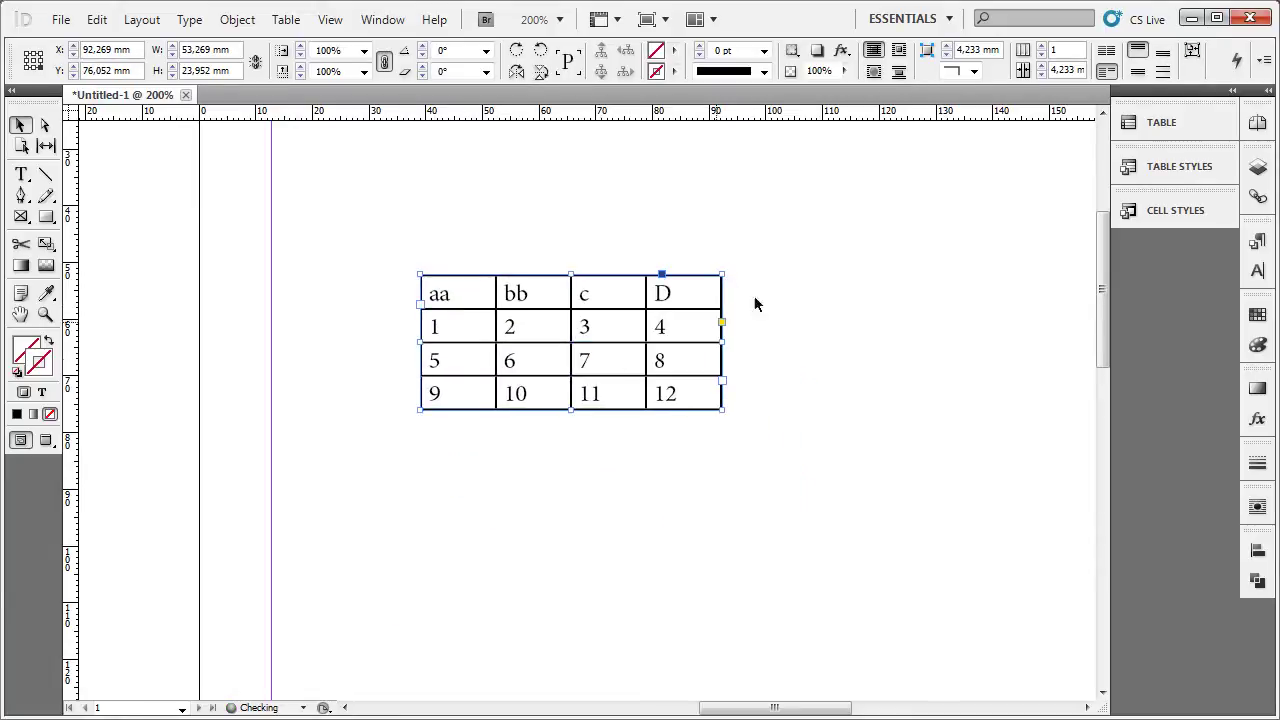
left_click(796, 297)
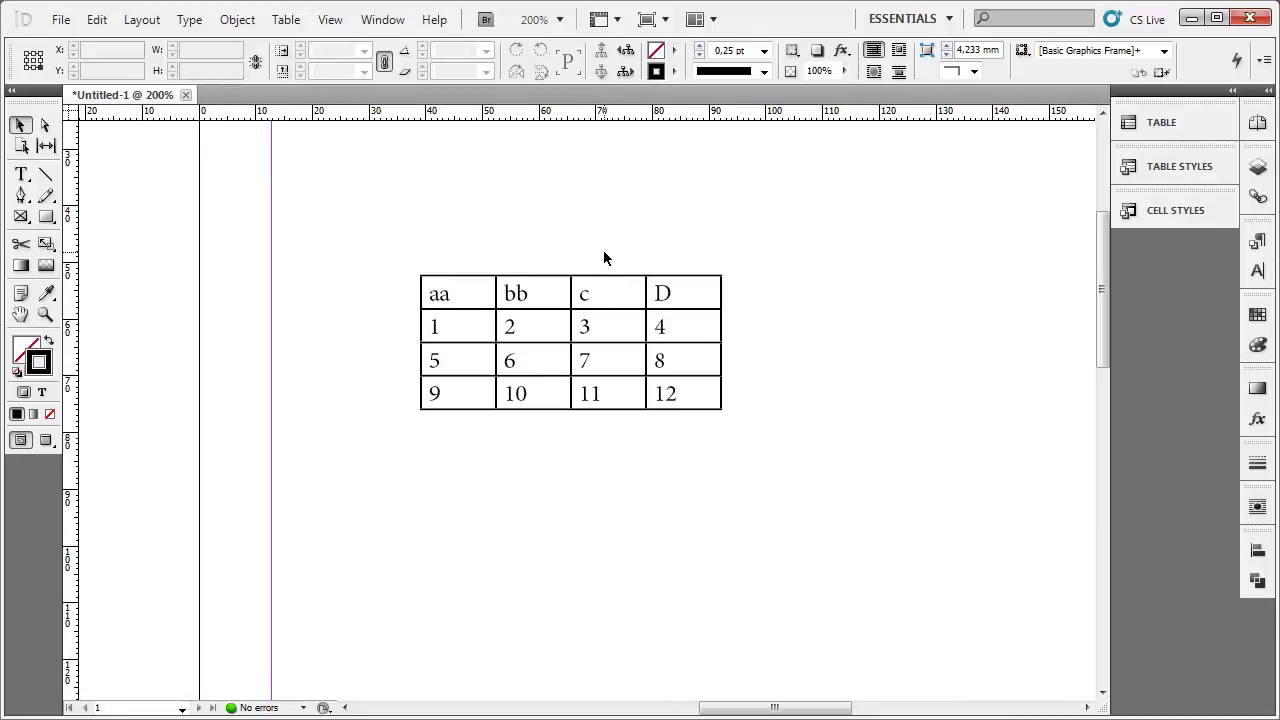
double_click(585, 300)
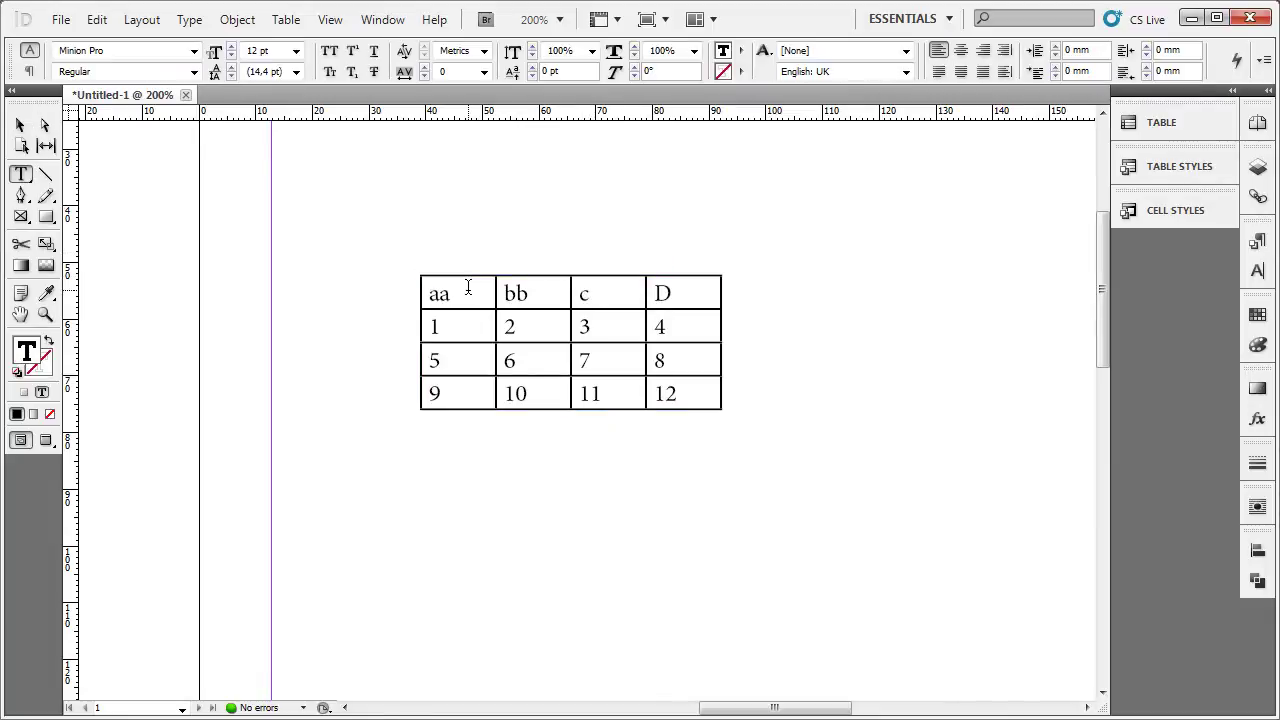
Step: Add two columns and delete them again, keeping four columns, then raise the row count
left_click_drag(466, 285, 713, 392)
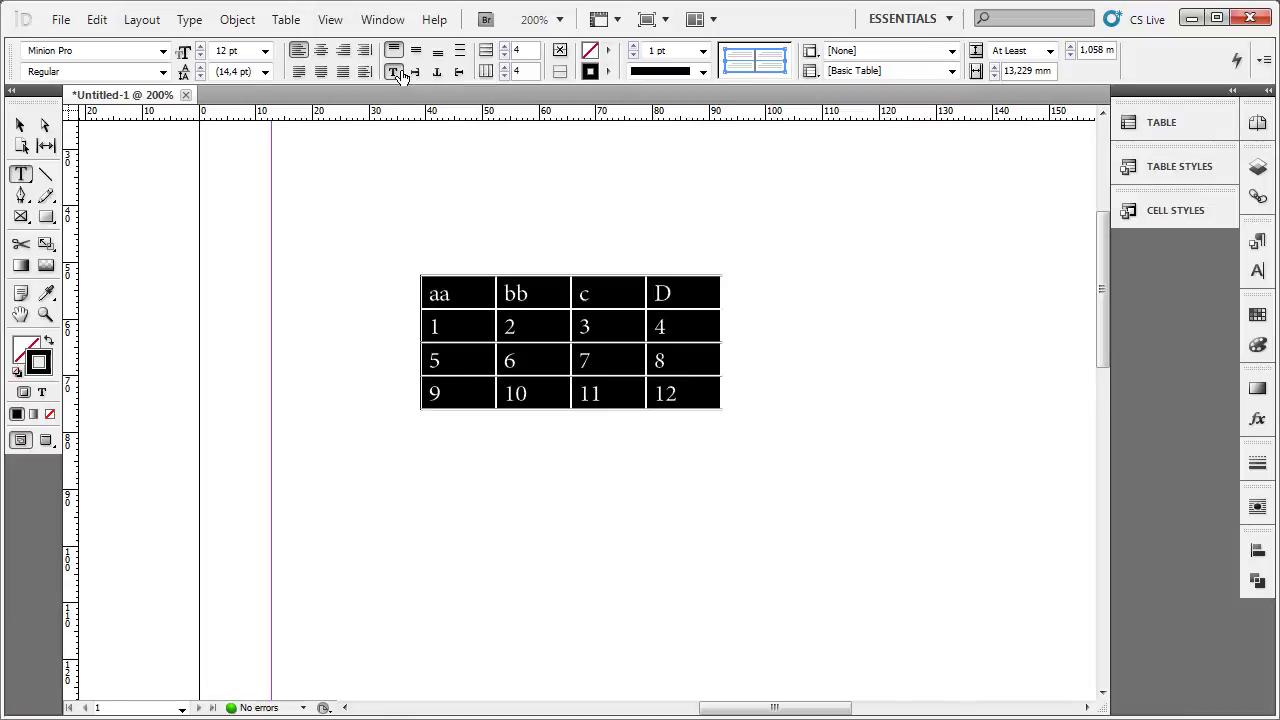
left_click(506, 67)
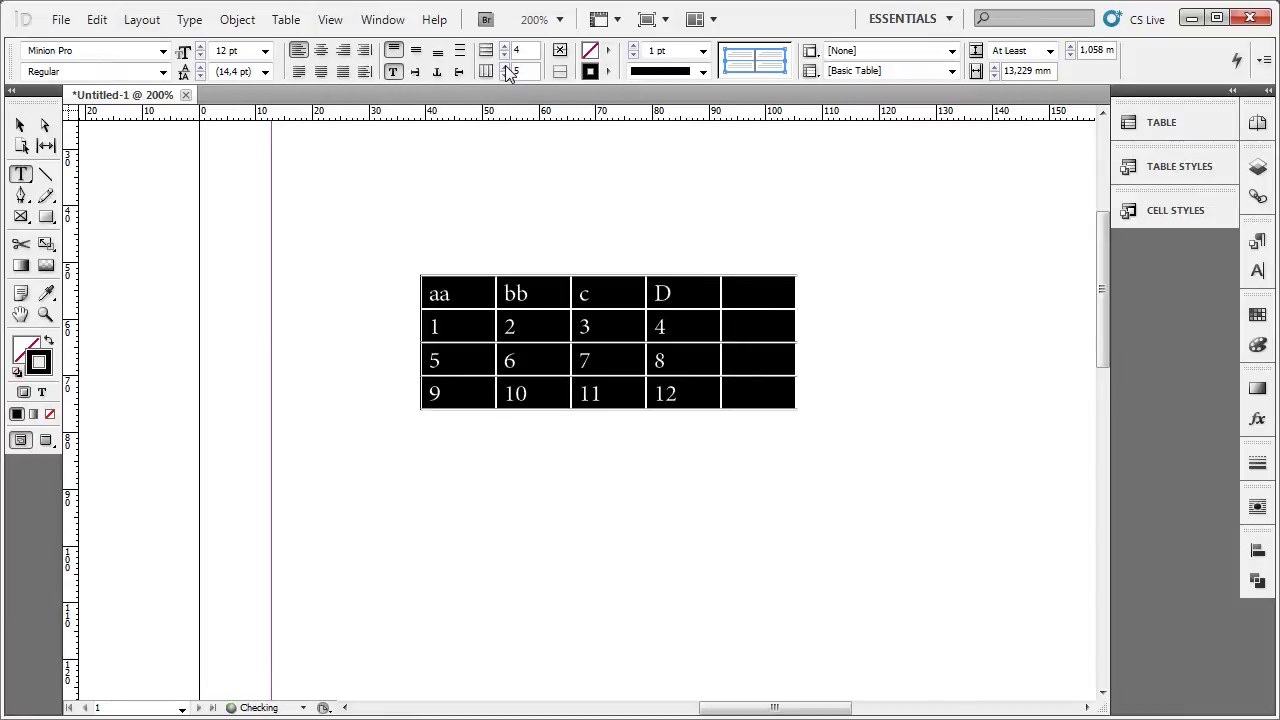
left_click(506, 67)
left_click(505, 77)
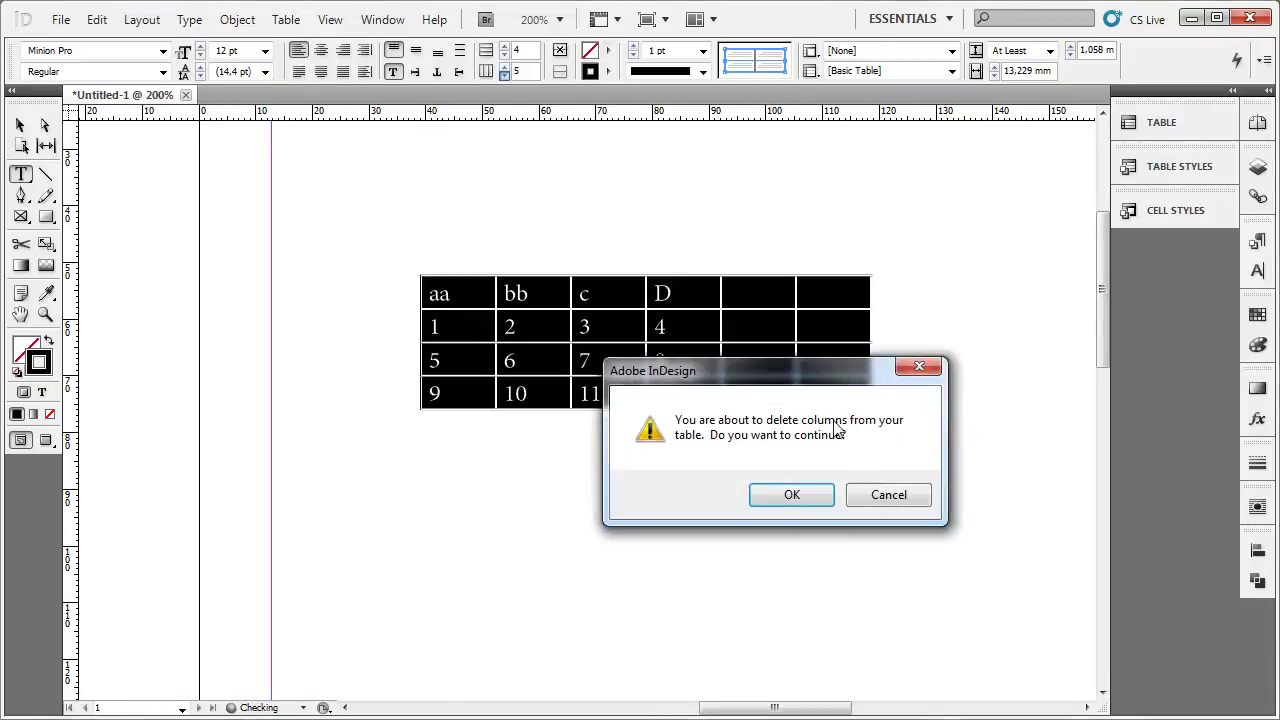
left_click(791, 495)
left_click(505, 77)
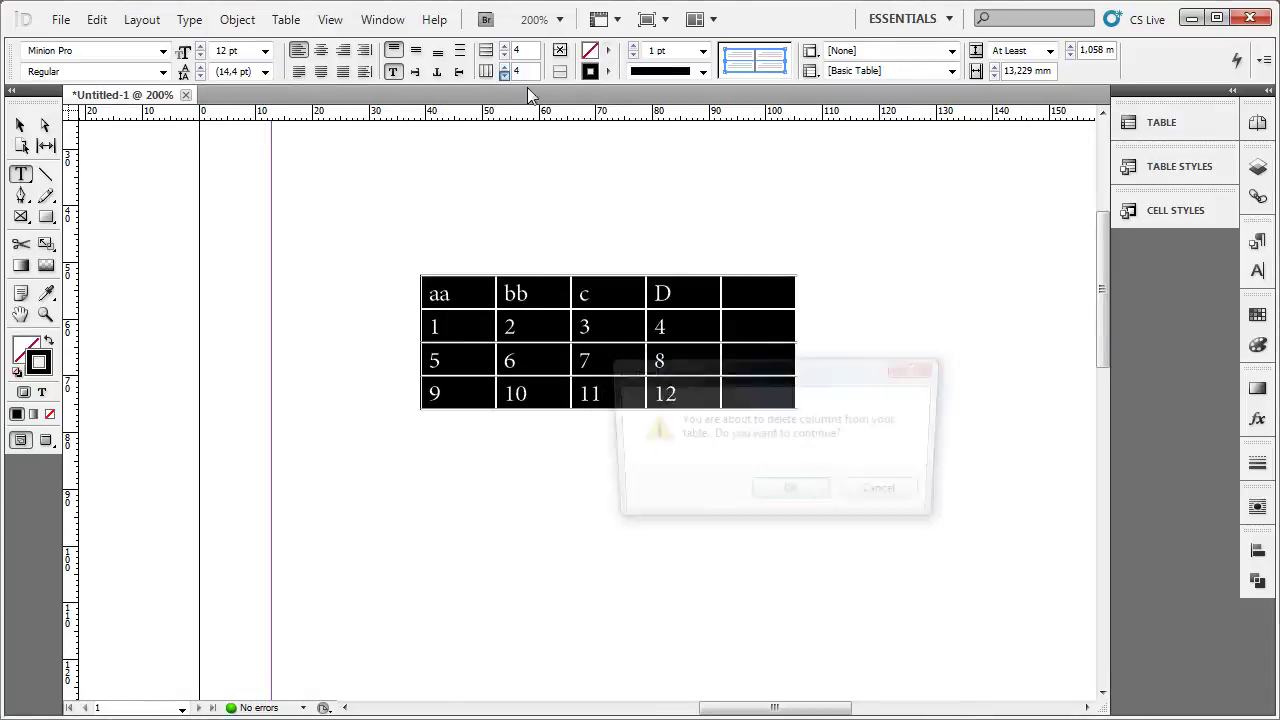
left_click(812, 497)
left_click(505, 46)
left_click(505, 46)
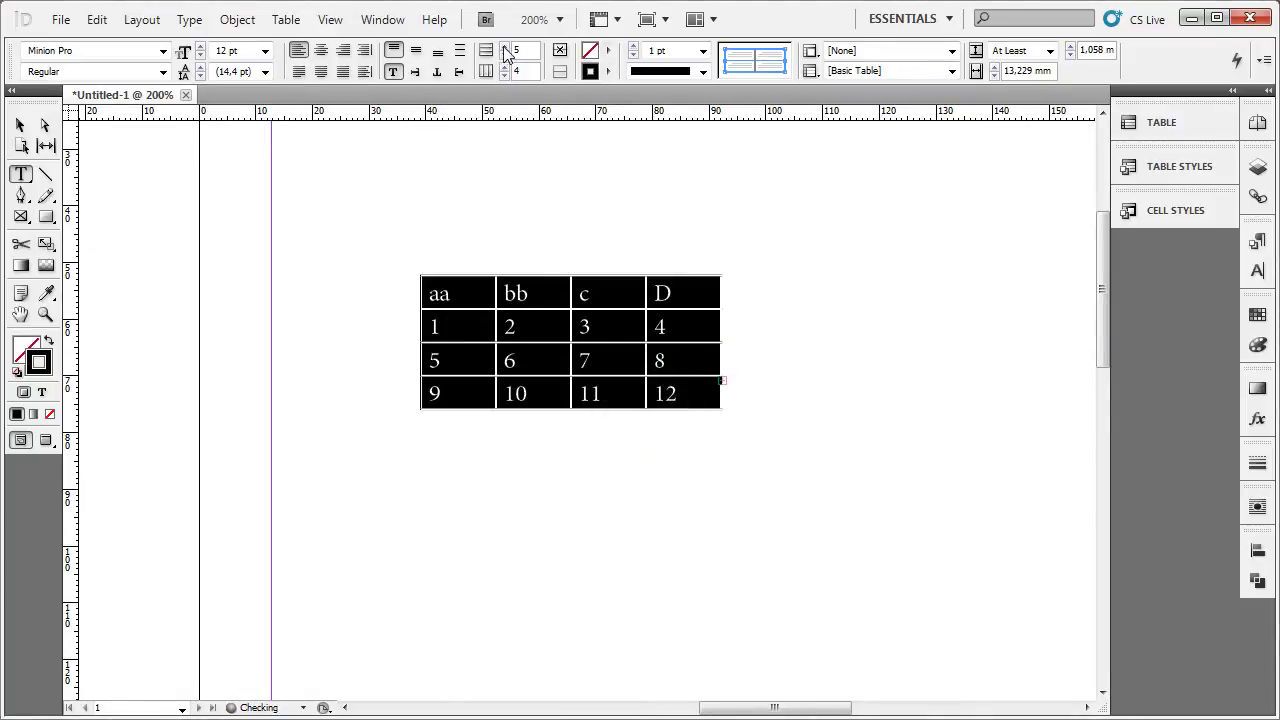
Step: Enlarge the table frame and delete the two extra rows, returning to four rows
left_click(20, 125)
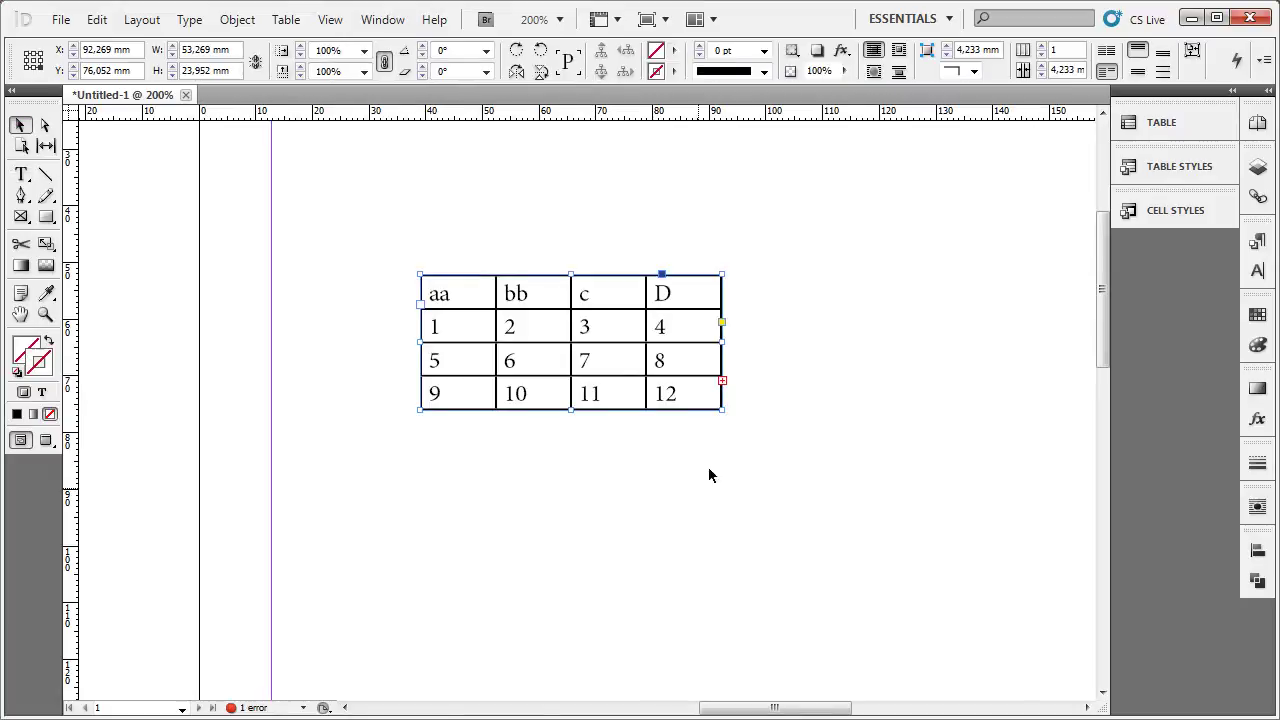
left_click_drag(724, 414, 794, 602)
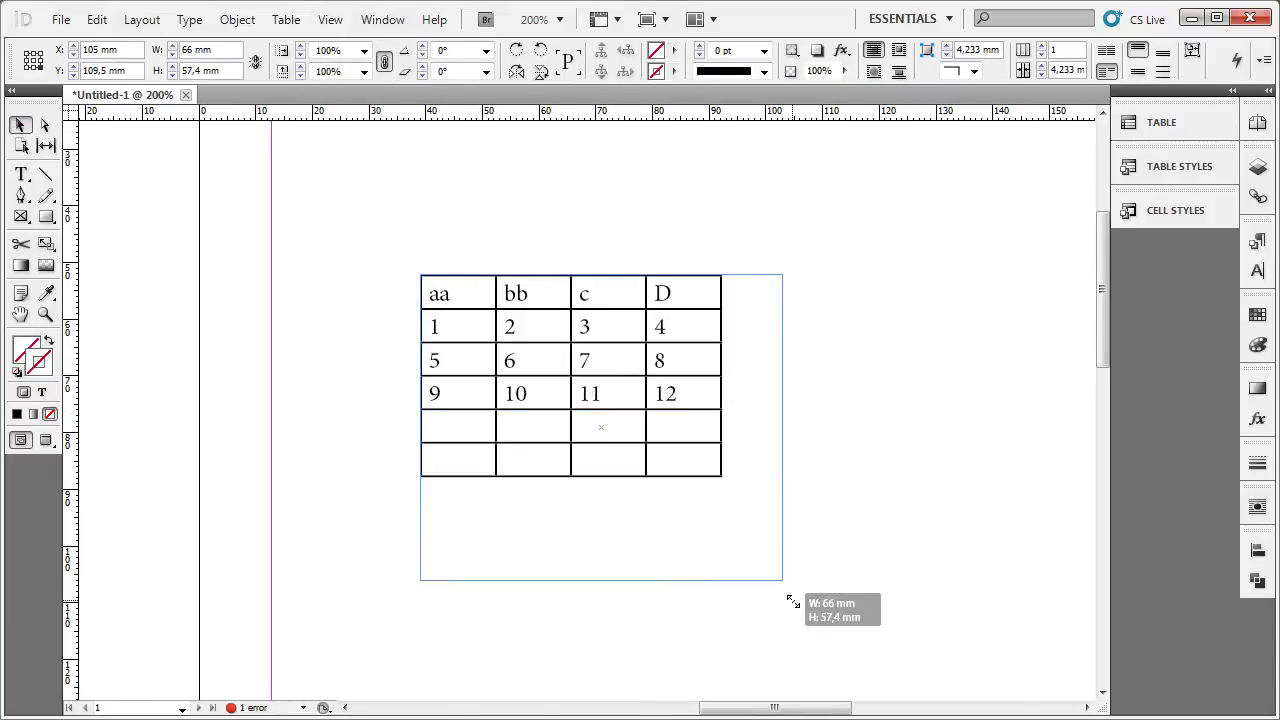
double_click(439, 290)
left_click_drag(439, 288, 917, 577)
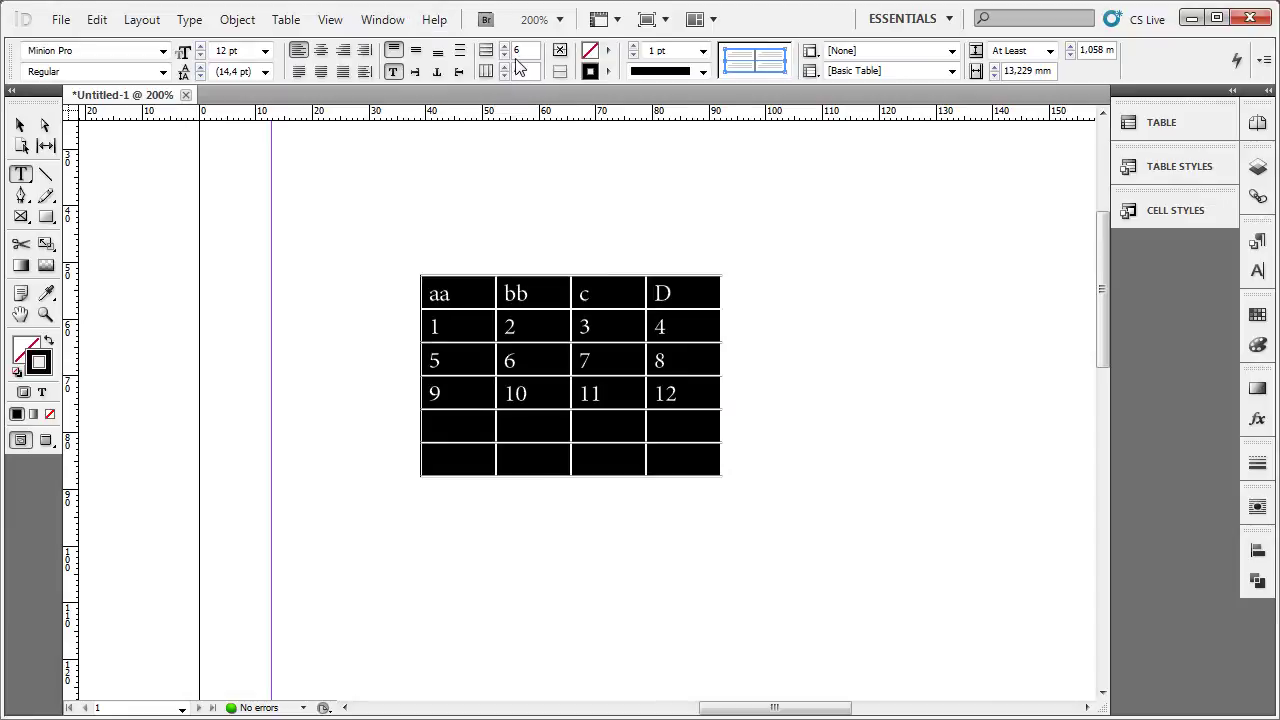
left_click(505, 57)
left_click(781, 490)
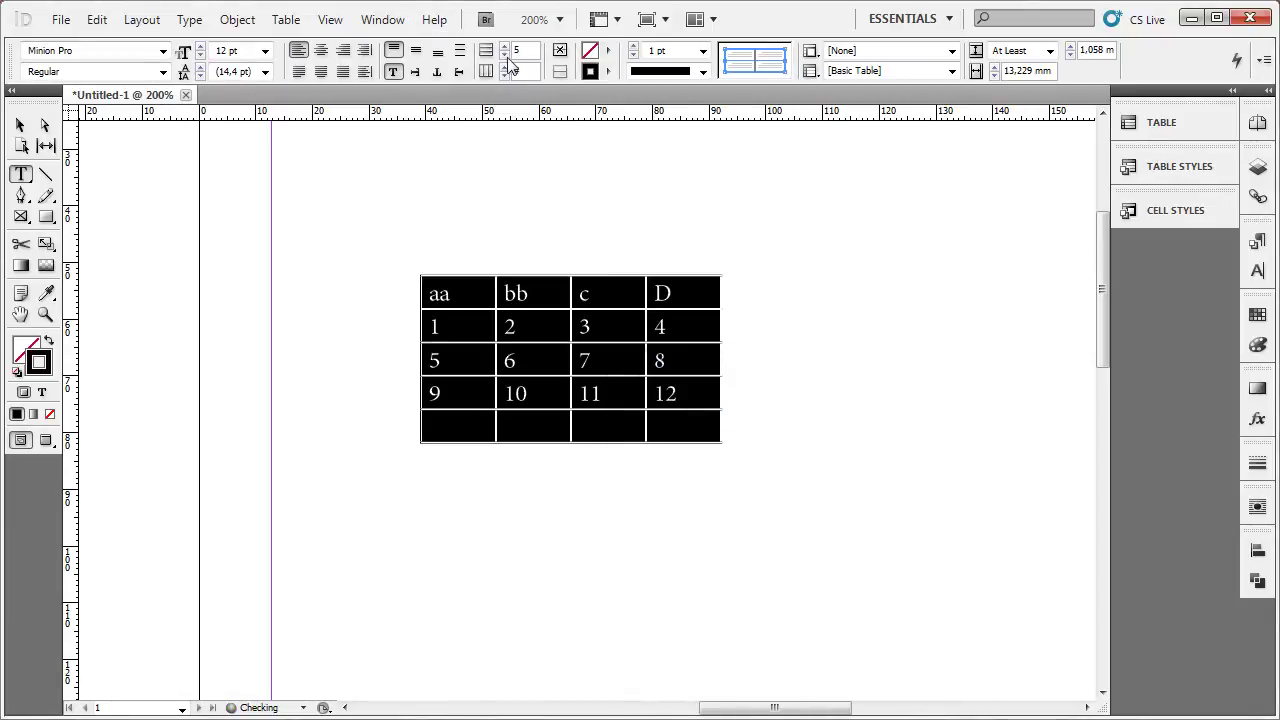
left_click(505, 57)
left_click(768, 492)
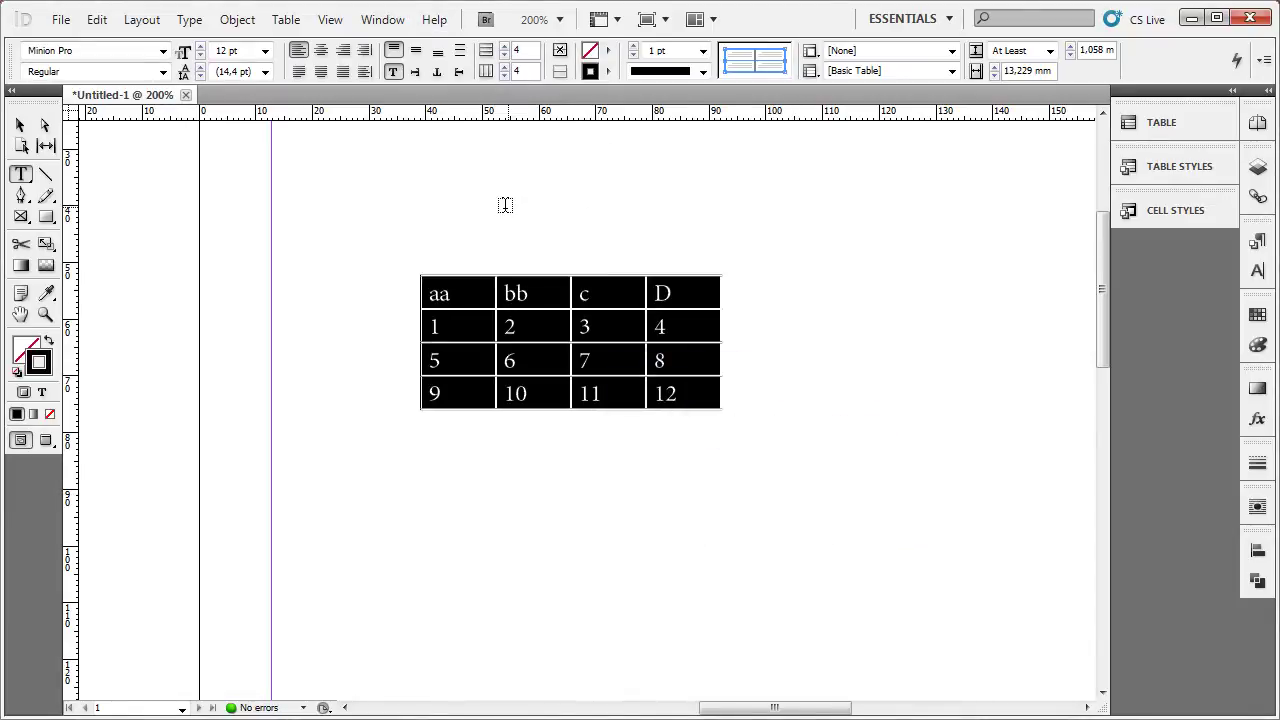
left_click(460, 300)
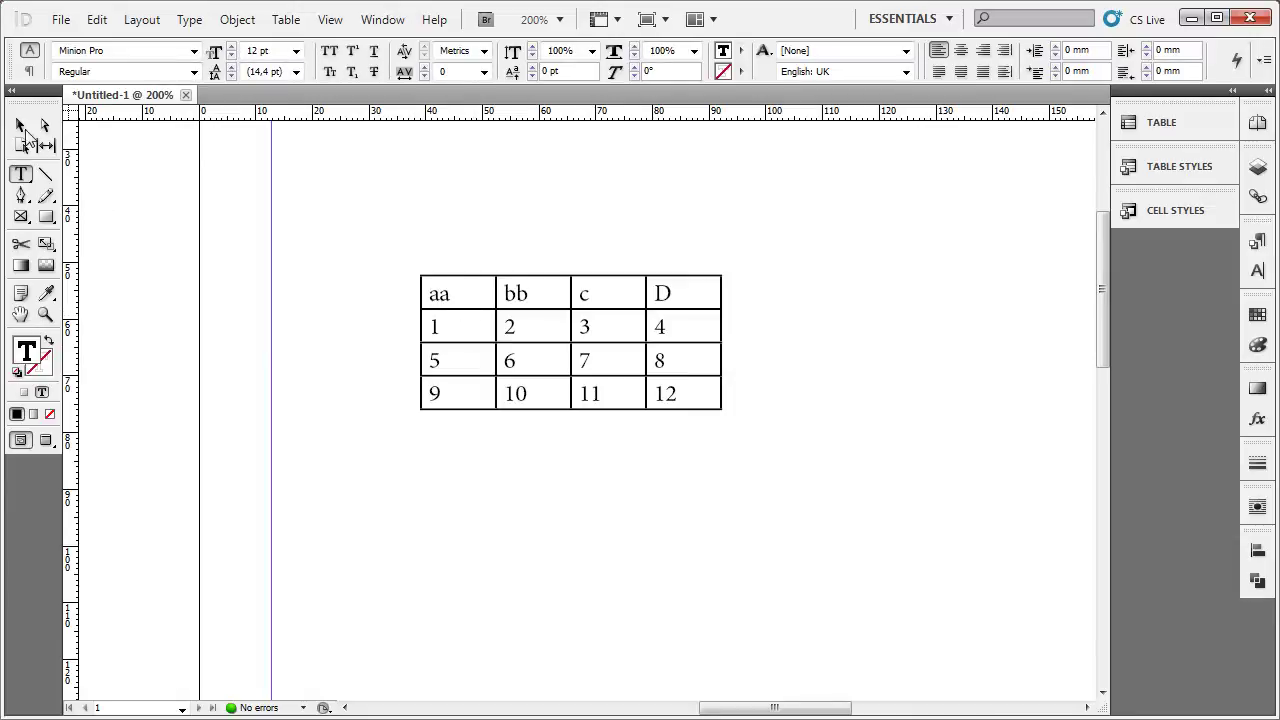
left_click(22, 128)
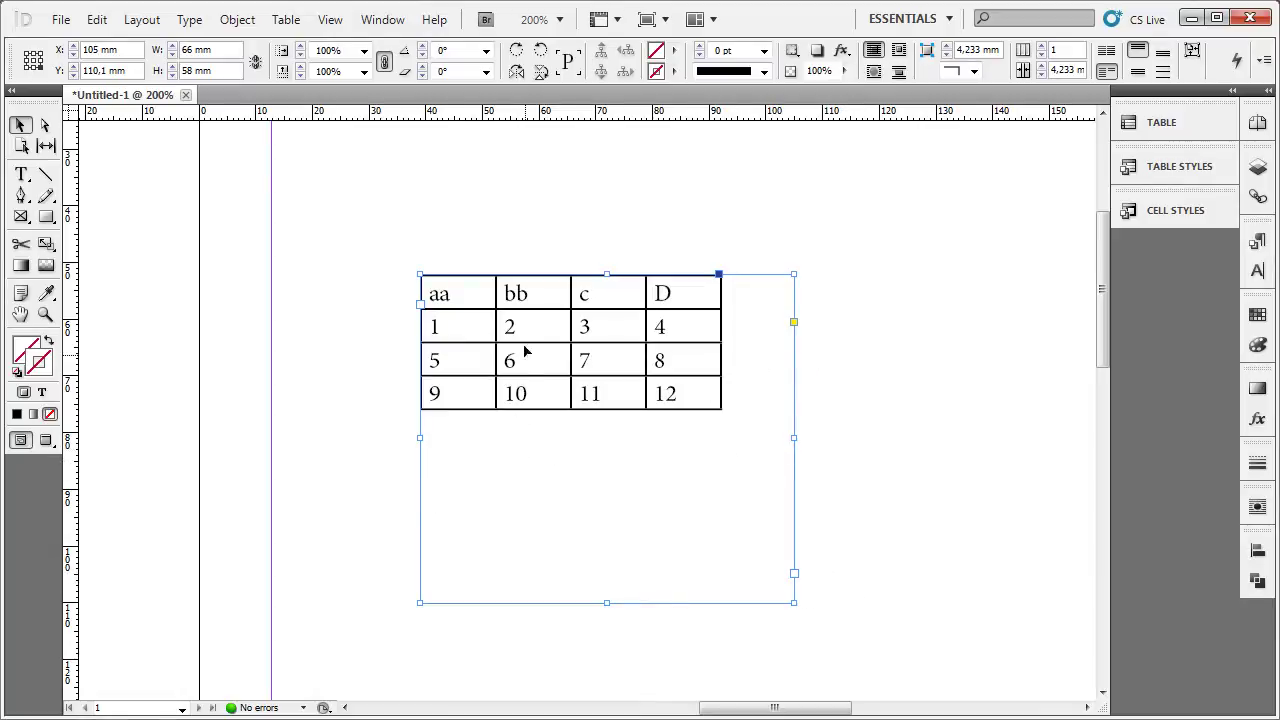
Step: Apply a 10 pt stroke weight to all the table's cells
double_click(464, 300)
left_click_drag(460, 295, 668, 397)
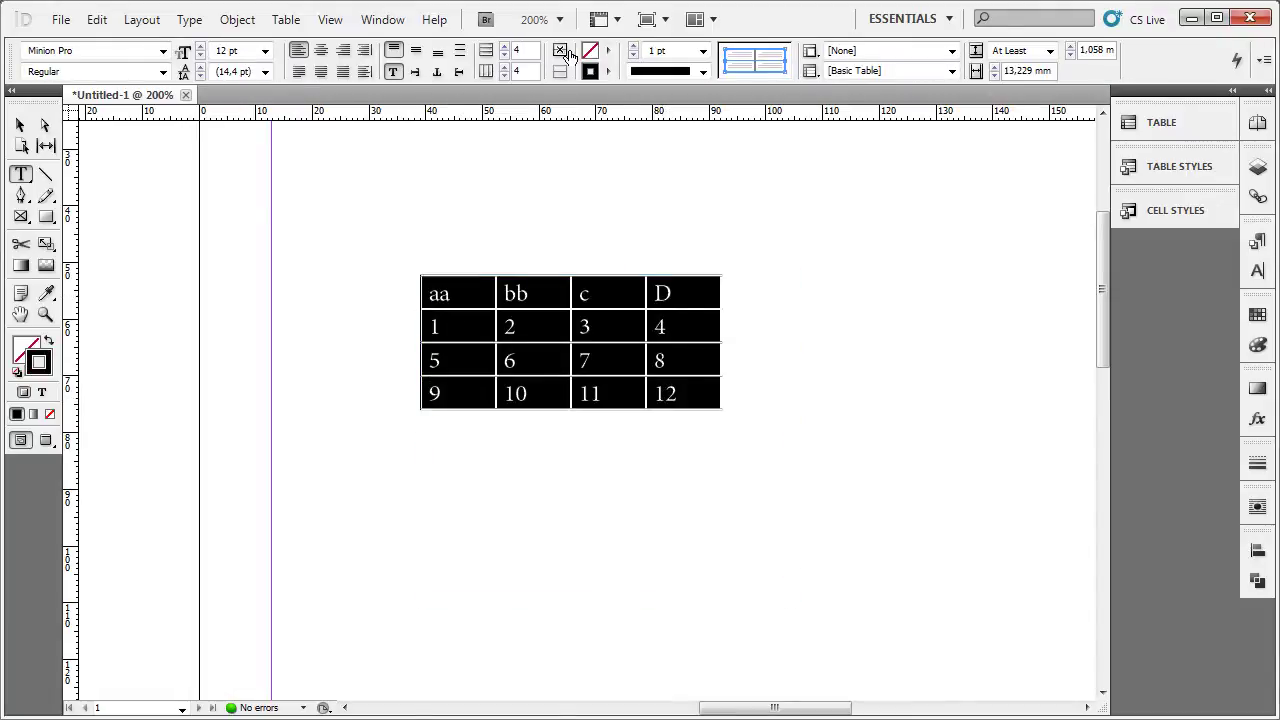
left_click(704, 51)
left_click(705, 52)
left_click(704, 51)
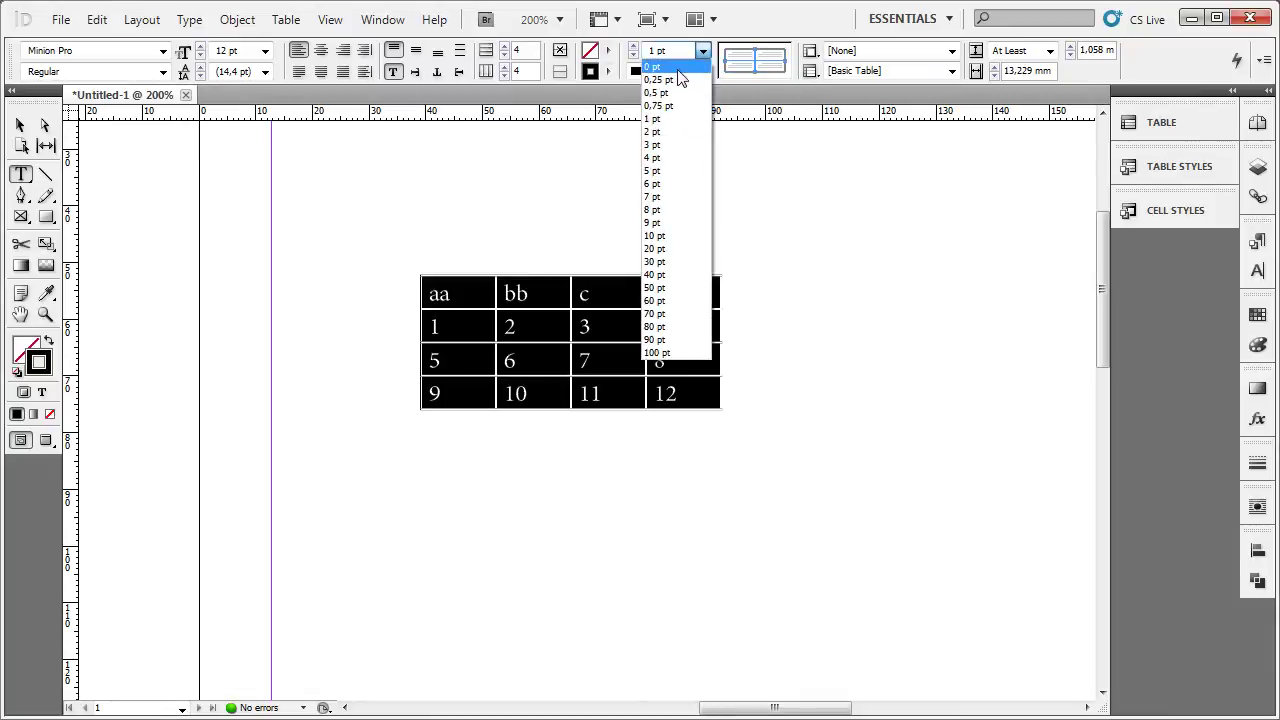
left_click(681, 248)
left_click(603, 291)
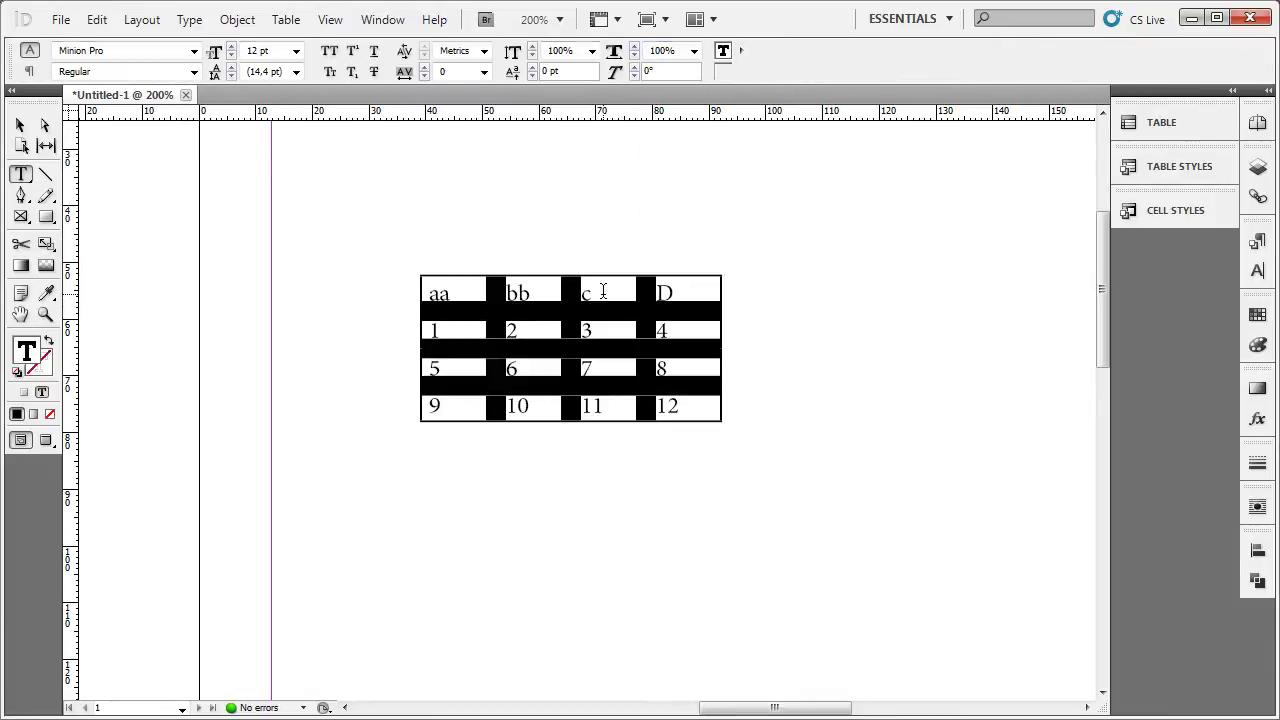
key("ctrl+alt+a")
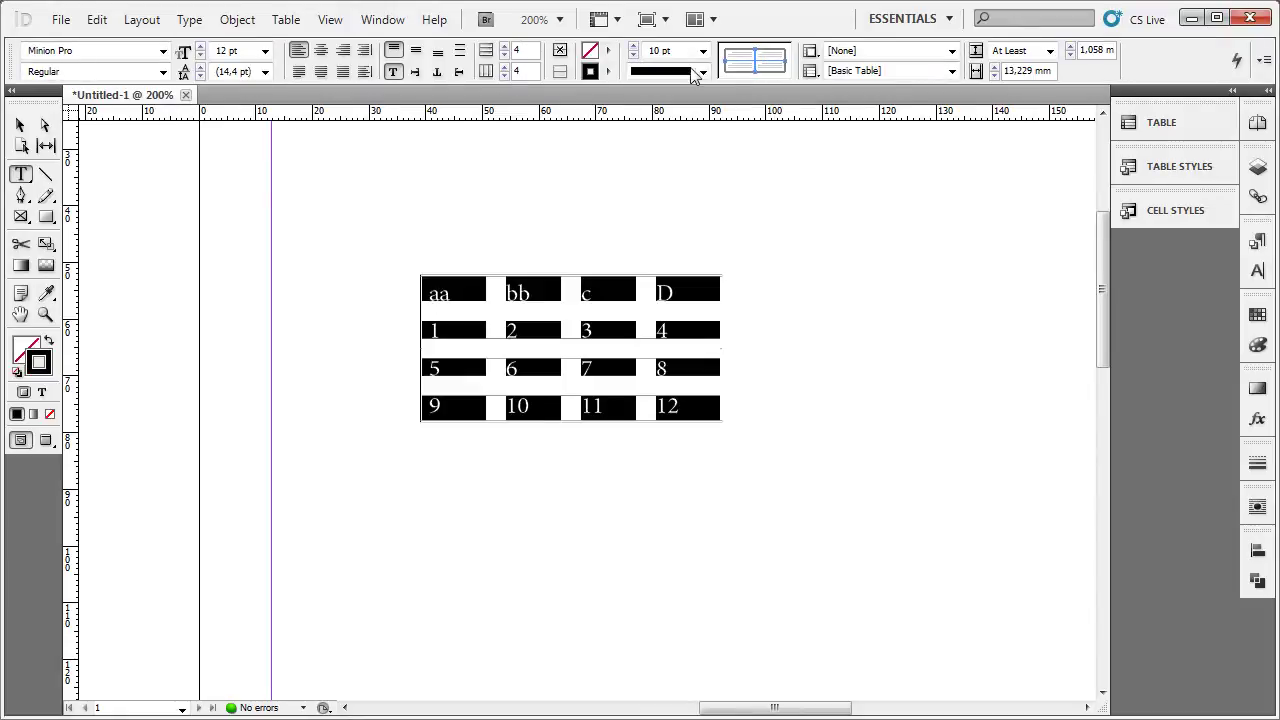
left_click(703, 50)
left_click(703, 50)
Step: Try a 7 pt stroke on a single cell, then set it back to 1 pt
left_click(517, 290)
key("Escape")
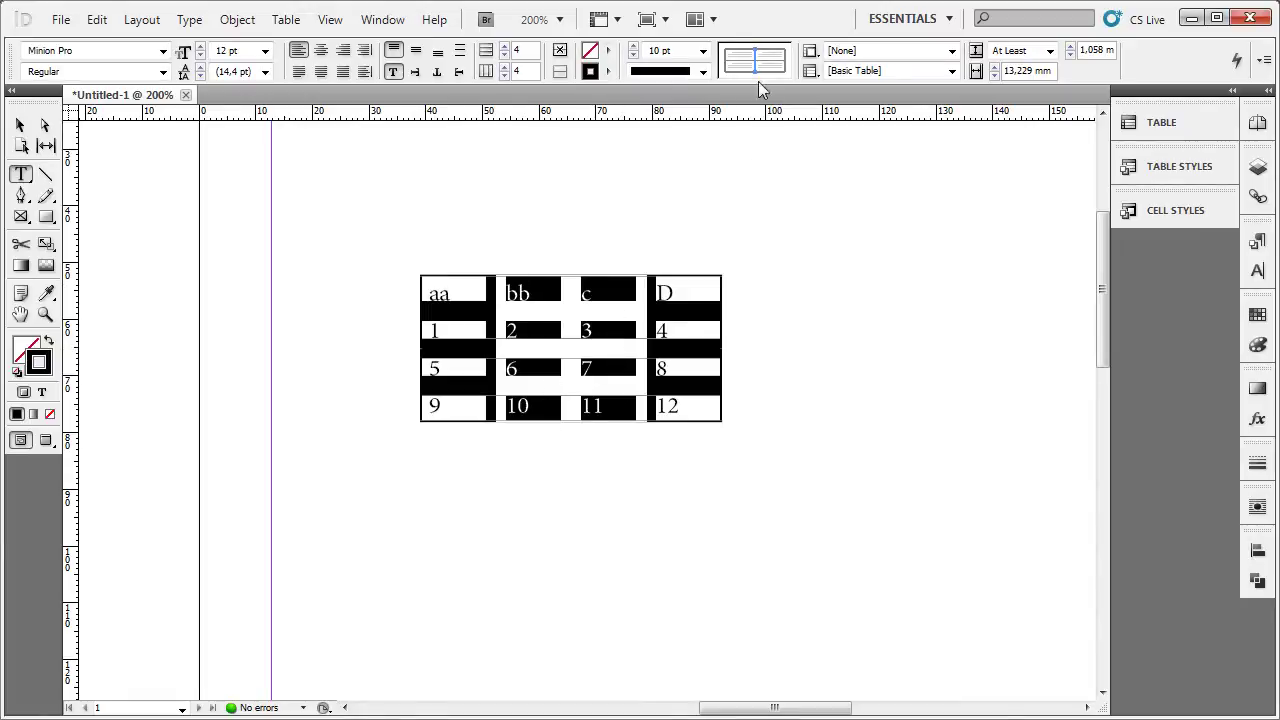
left_click(703, 51)
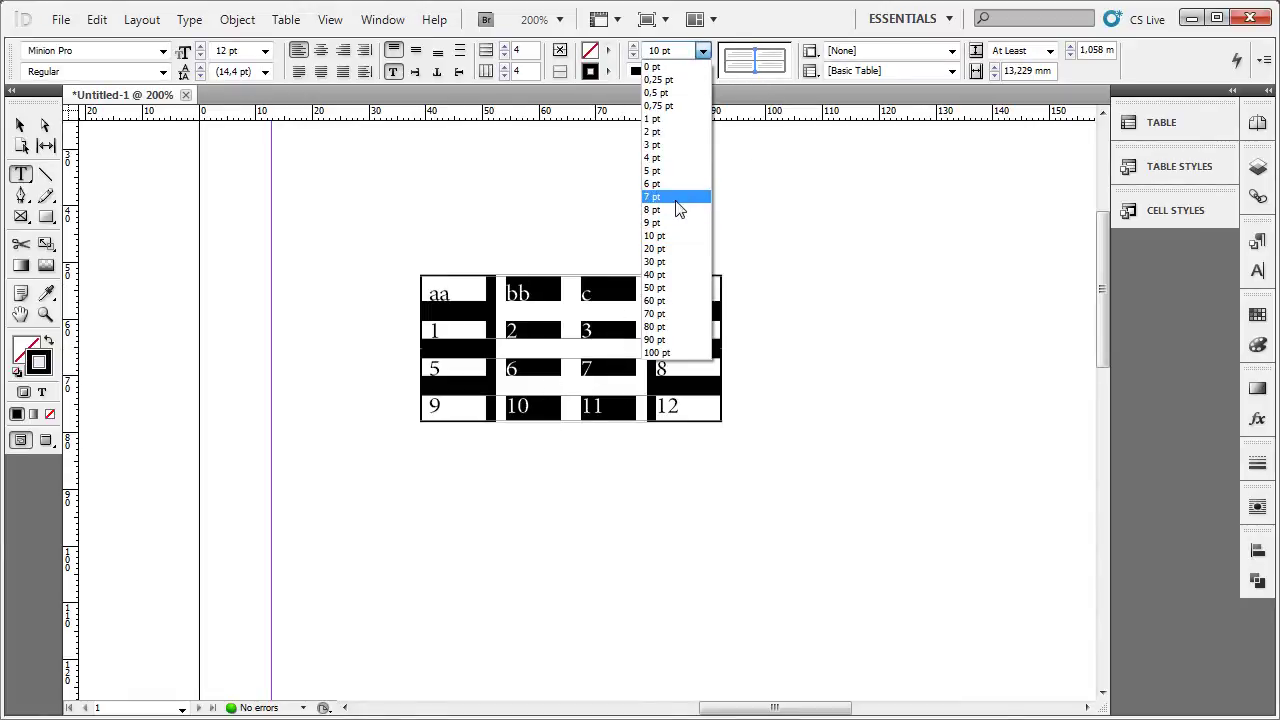
left_click(676, 198)
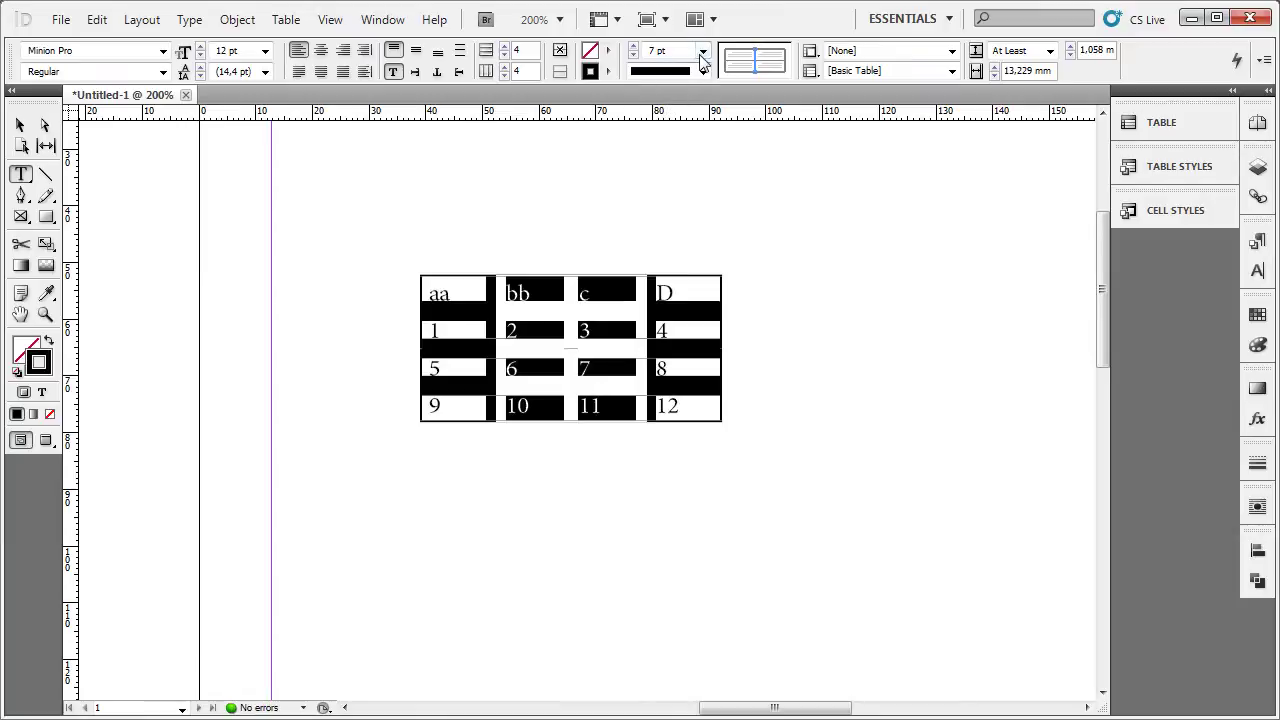
left_click(703, 51)
left_click(655, 118)
Step: Give the inner vertical lines of the bb and c columns a 5 pt stroke
left_click(587, 292)
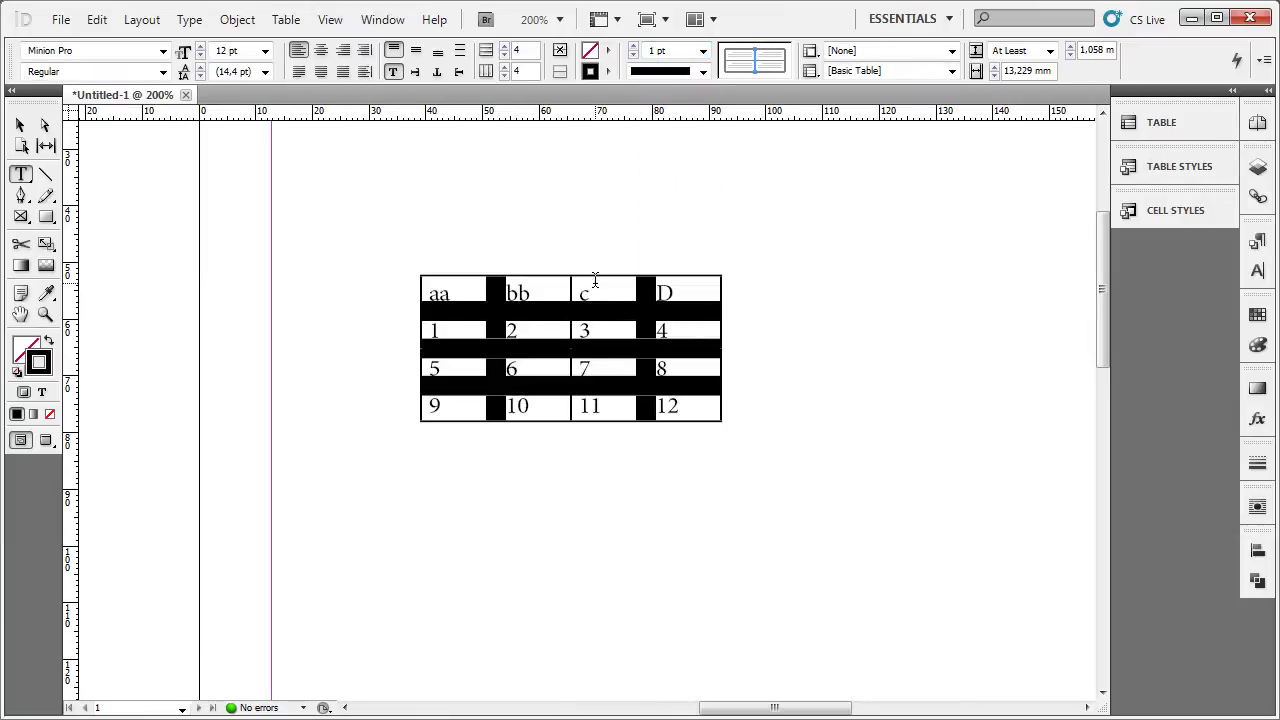
left_click_drag(557, 294, 571, 420)
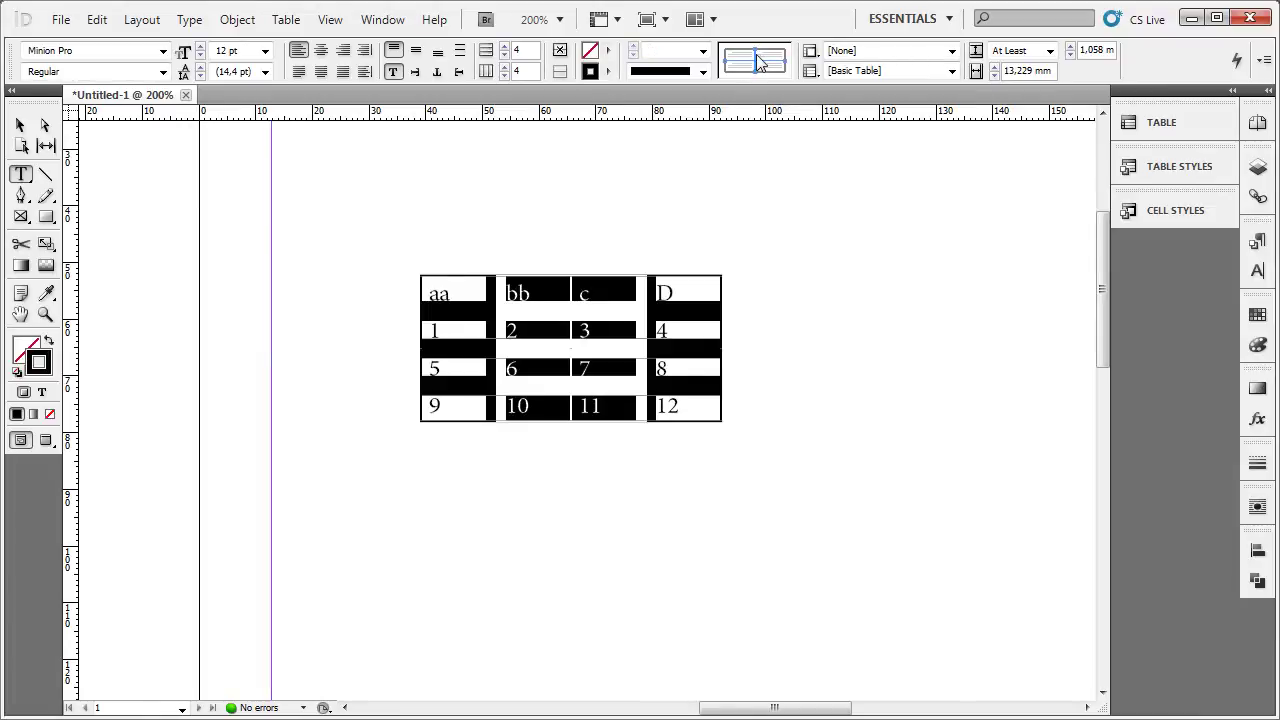
left_click(756, 58)
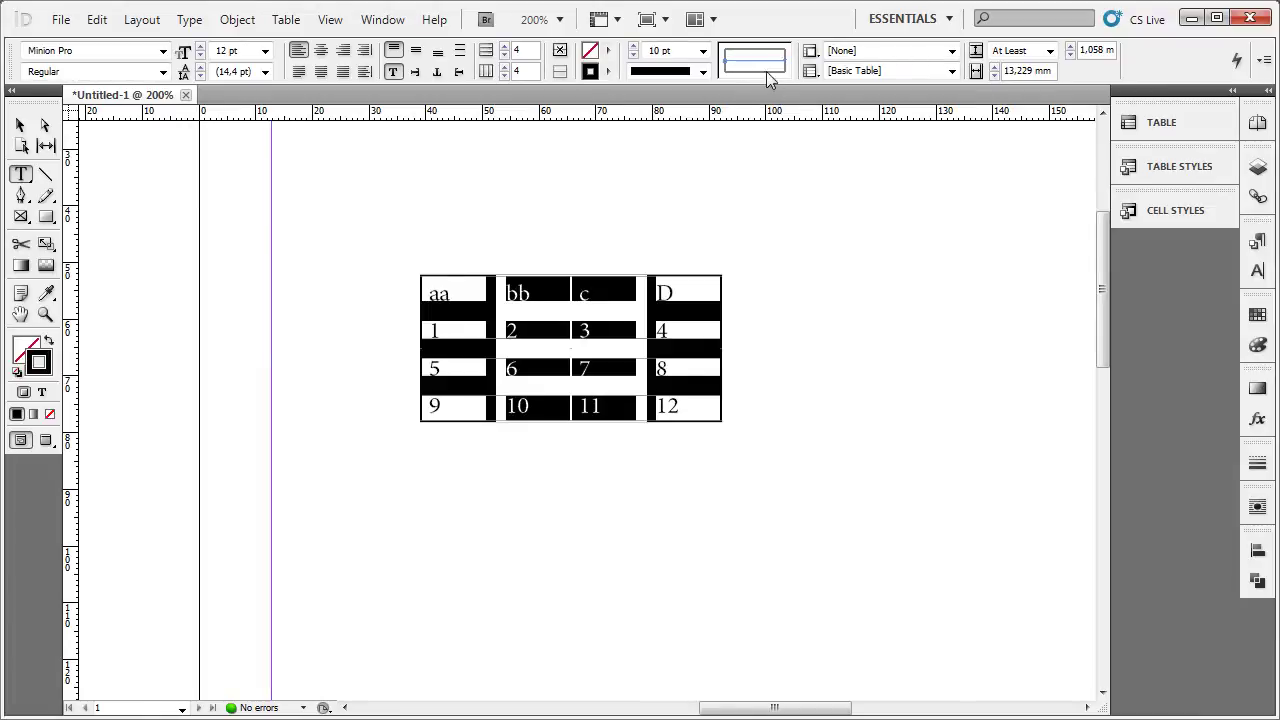
left_click(703, 50)
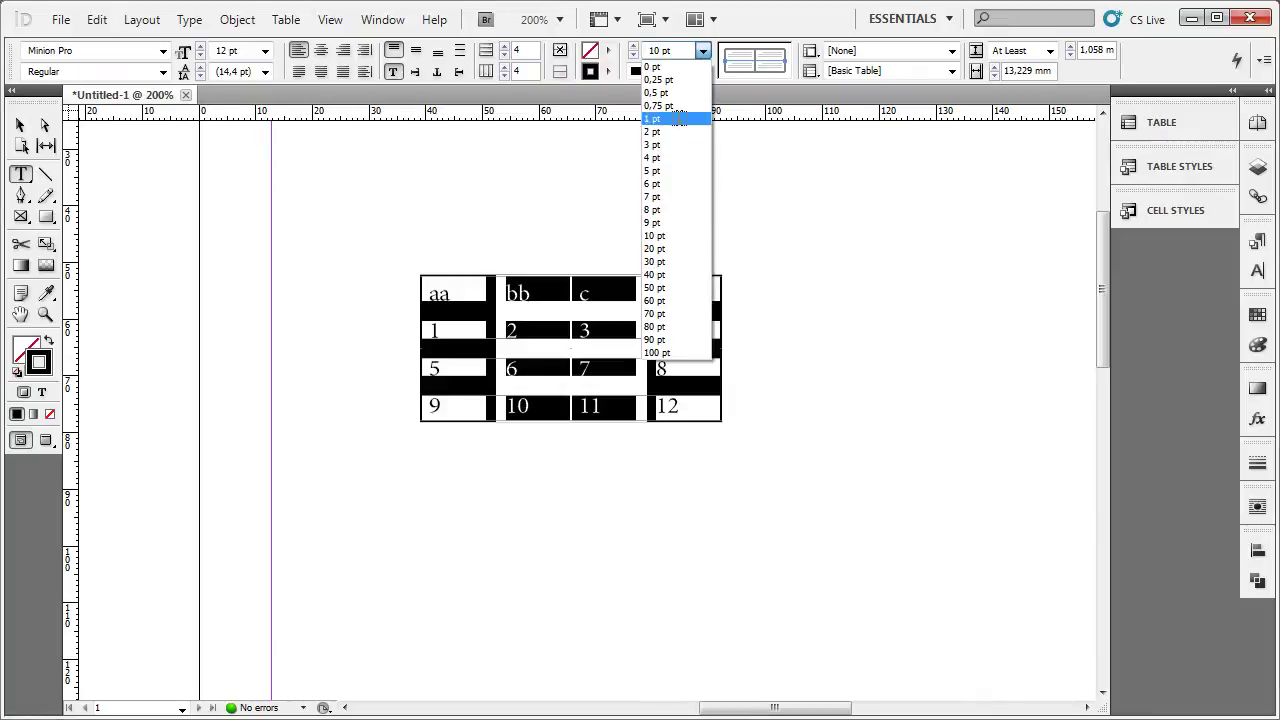
left_click(676, 168)
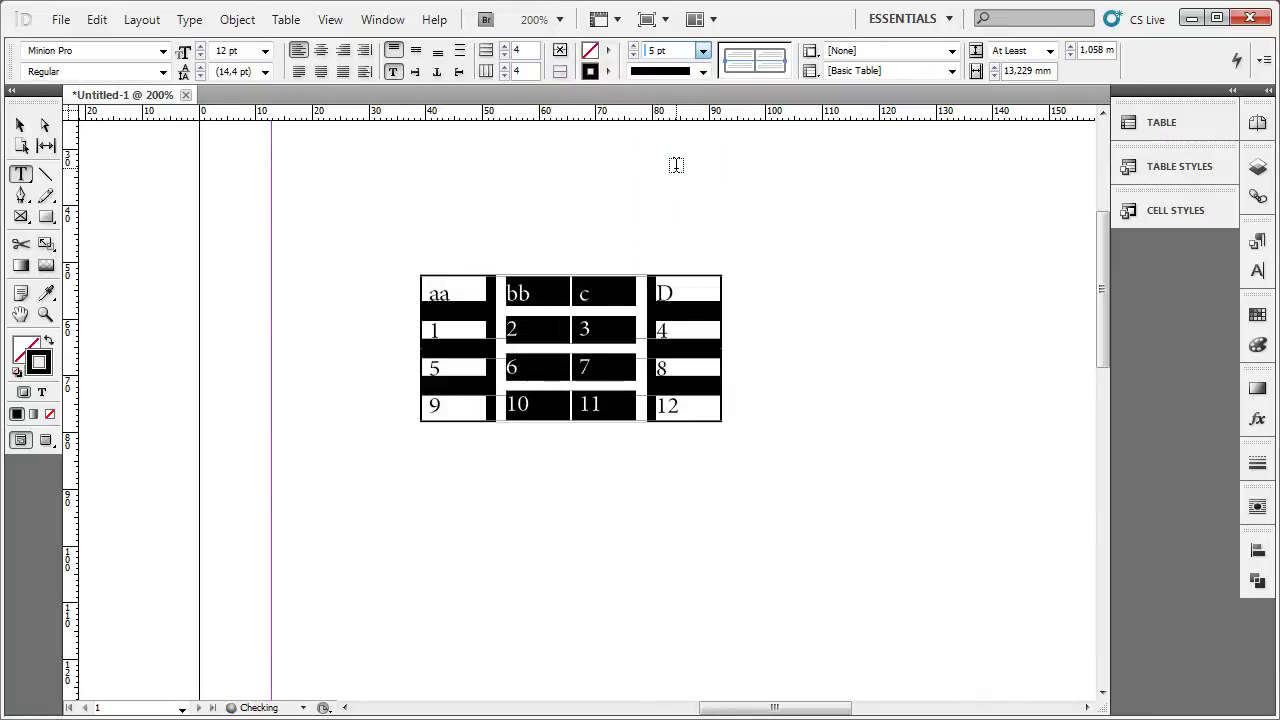
left_click(610, 290)
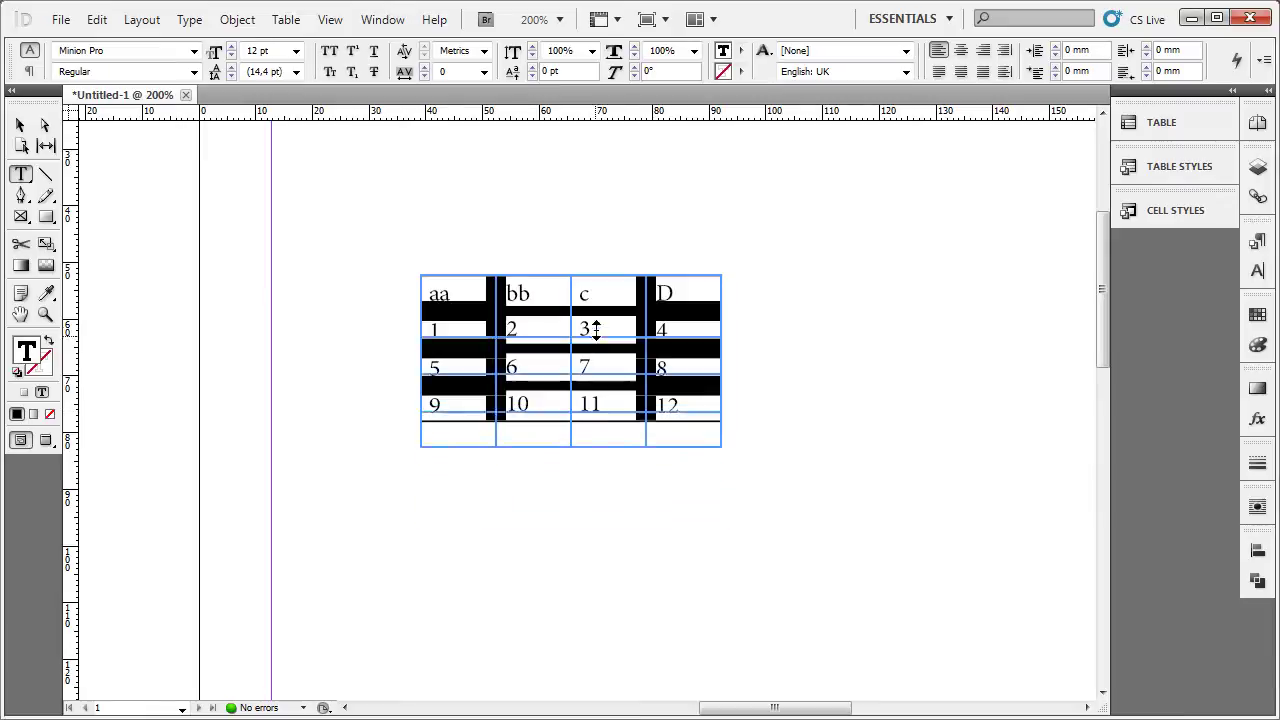
Step: Make the table rows slightly taller and exit the table
mouse_move(536, 307)
left_mouse_down()
mouse_move(600, 326)
mouse_move(594, 235)
left_mouse_up()
key("Escape")
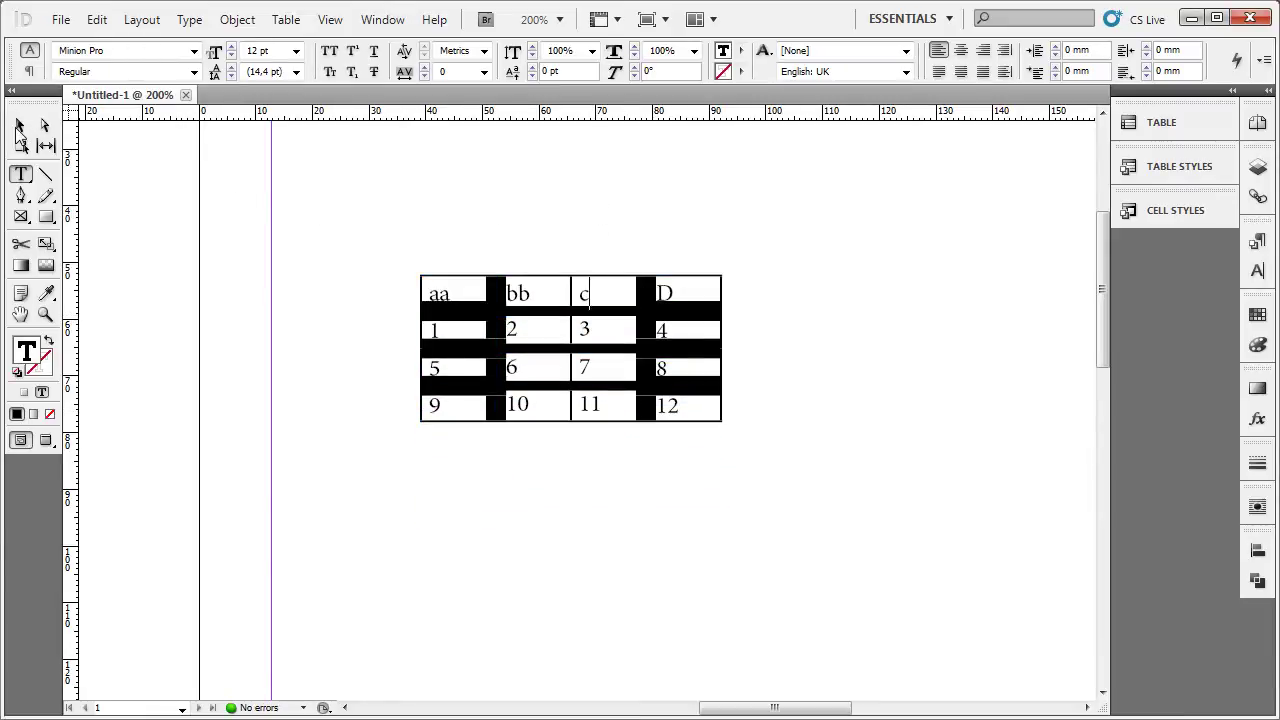
left_click(757, 208)
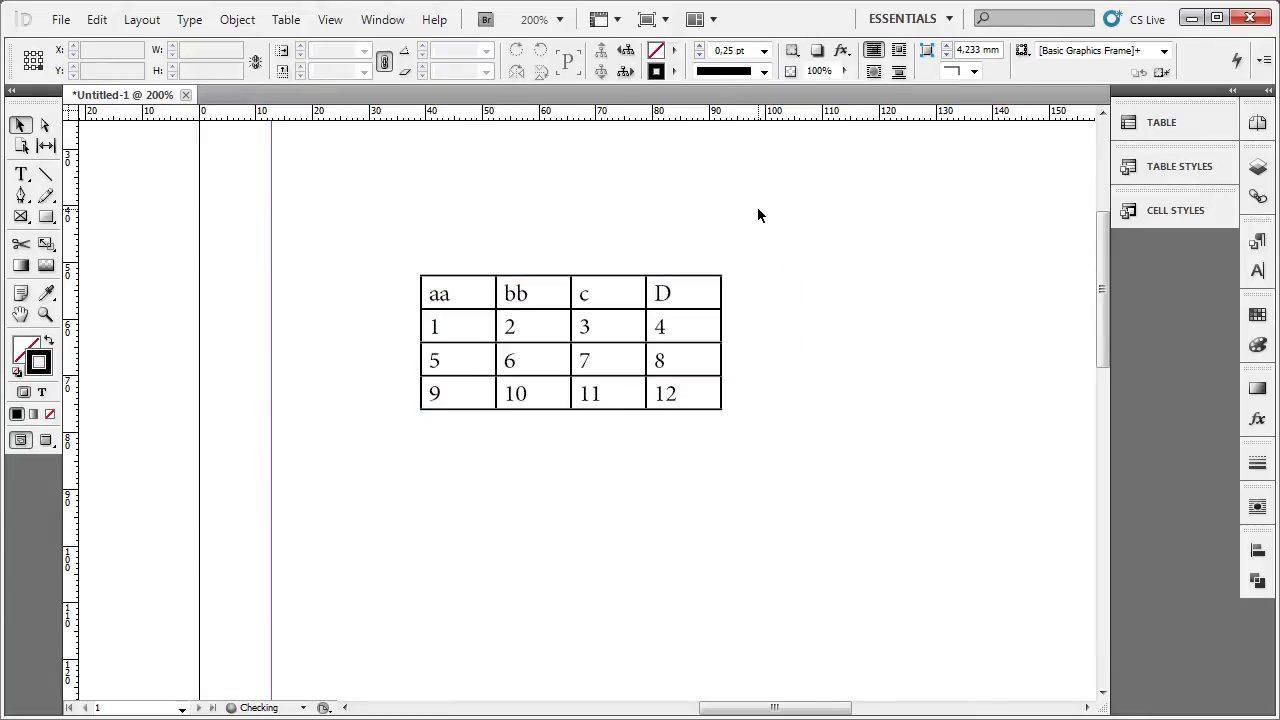
Step: Delete the empty fifth row from the table
double_click(455, 428)
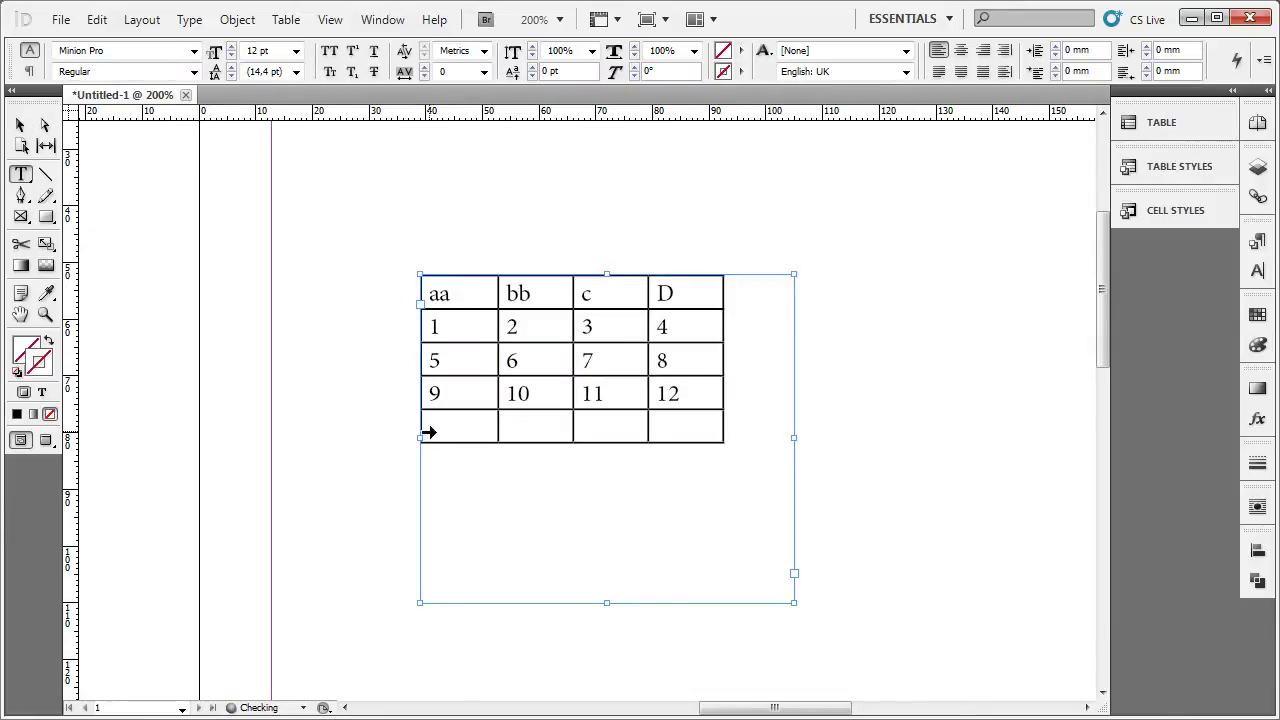
left_click(423, 429)
key("ctrl+BackSpace")
left_click(467, 330)
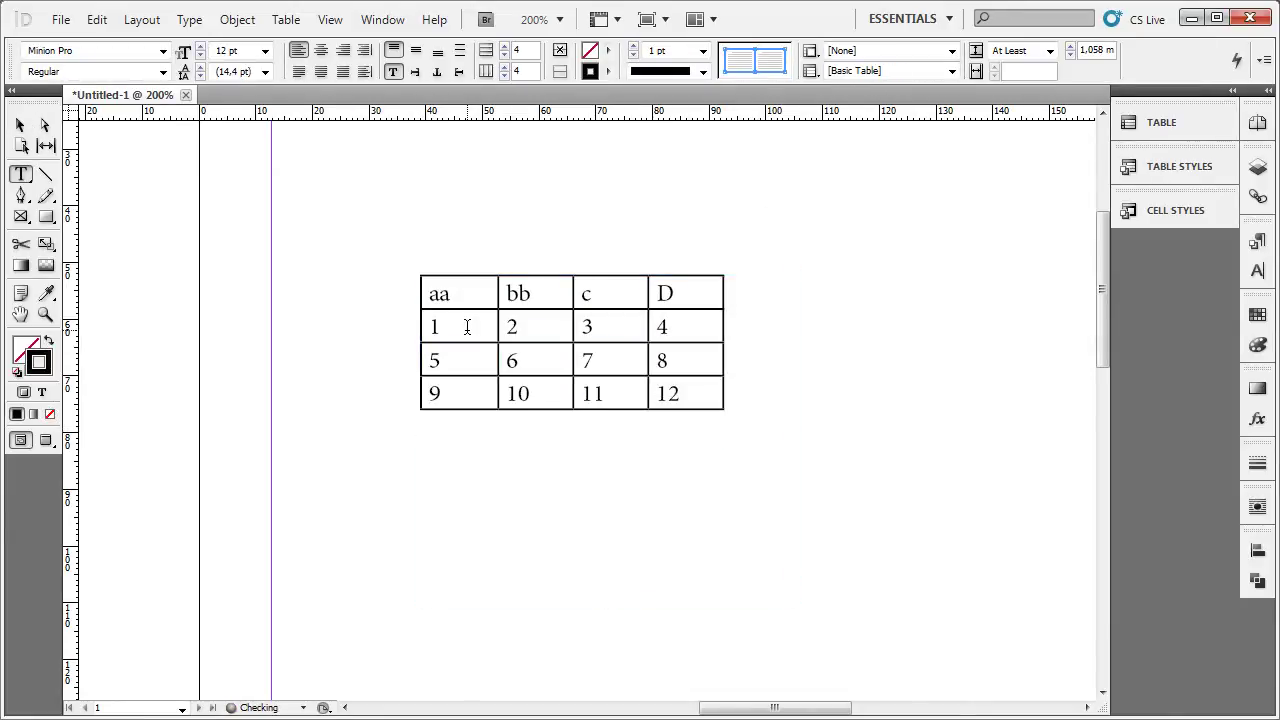
Step: Fill the header row (aa, bb, c, D) with the magenta swatch
left_click_drag(466, 292, 677, 420)
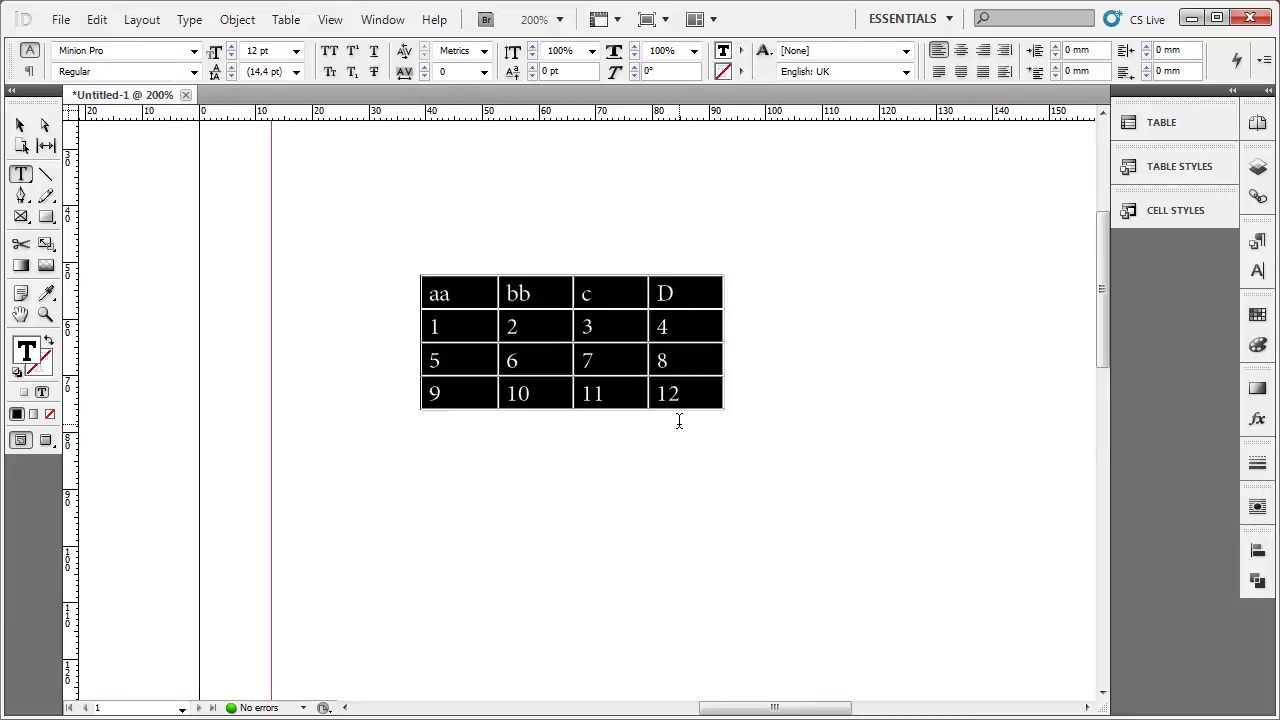
left_click(680, 409)
left_click_drag(463, 292, 677, 420)
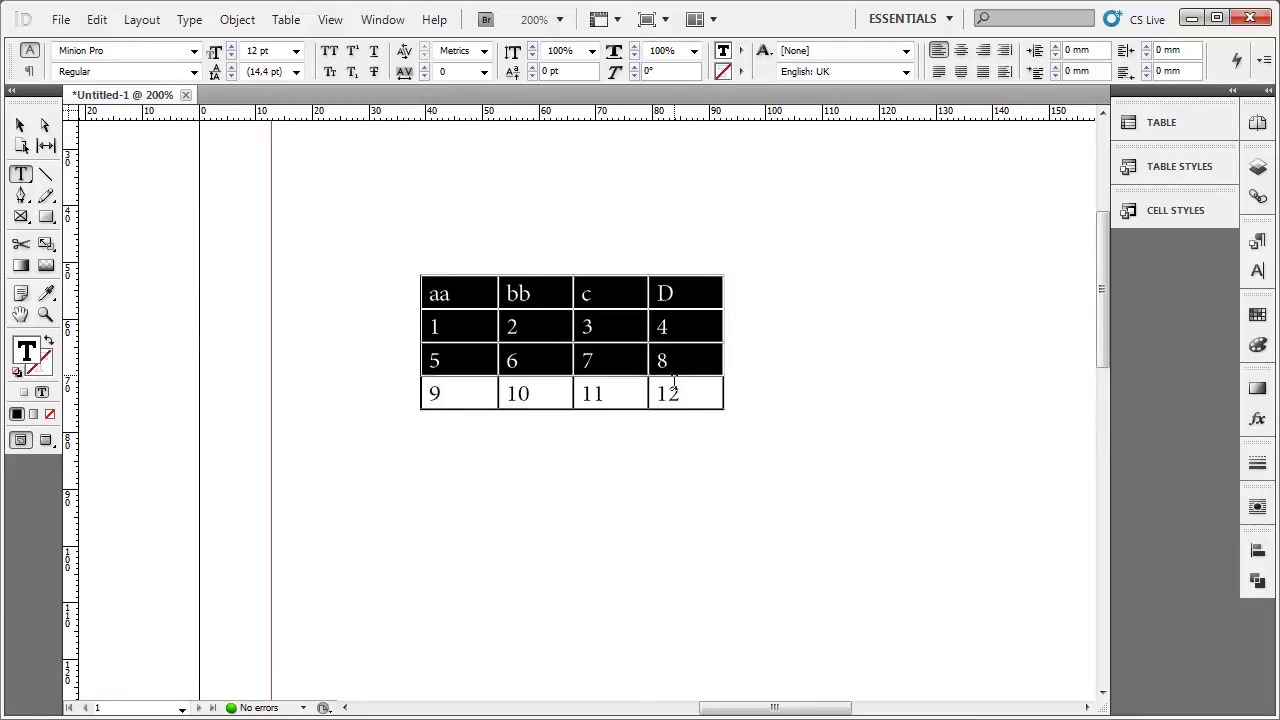
left_click(461, 292)
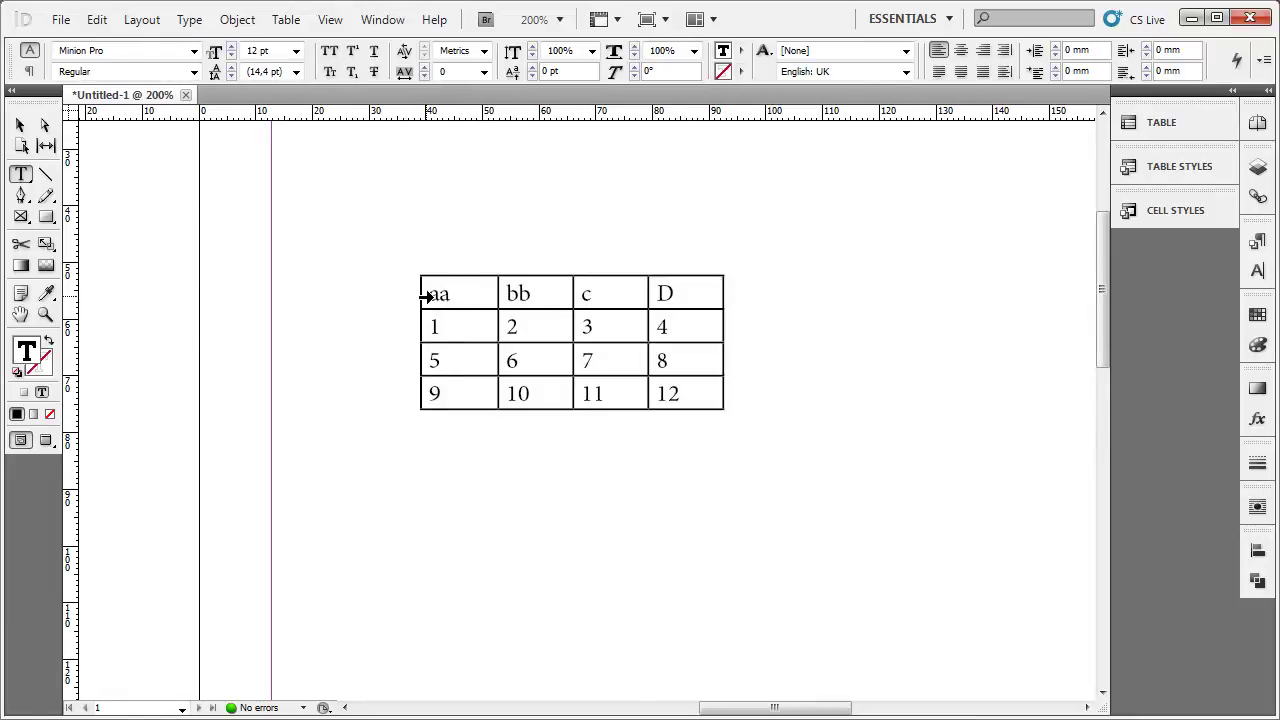
left_click(425, 296)
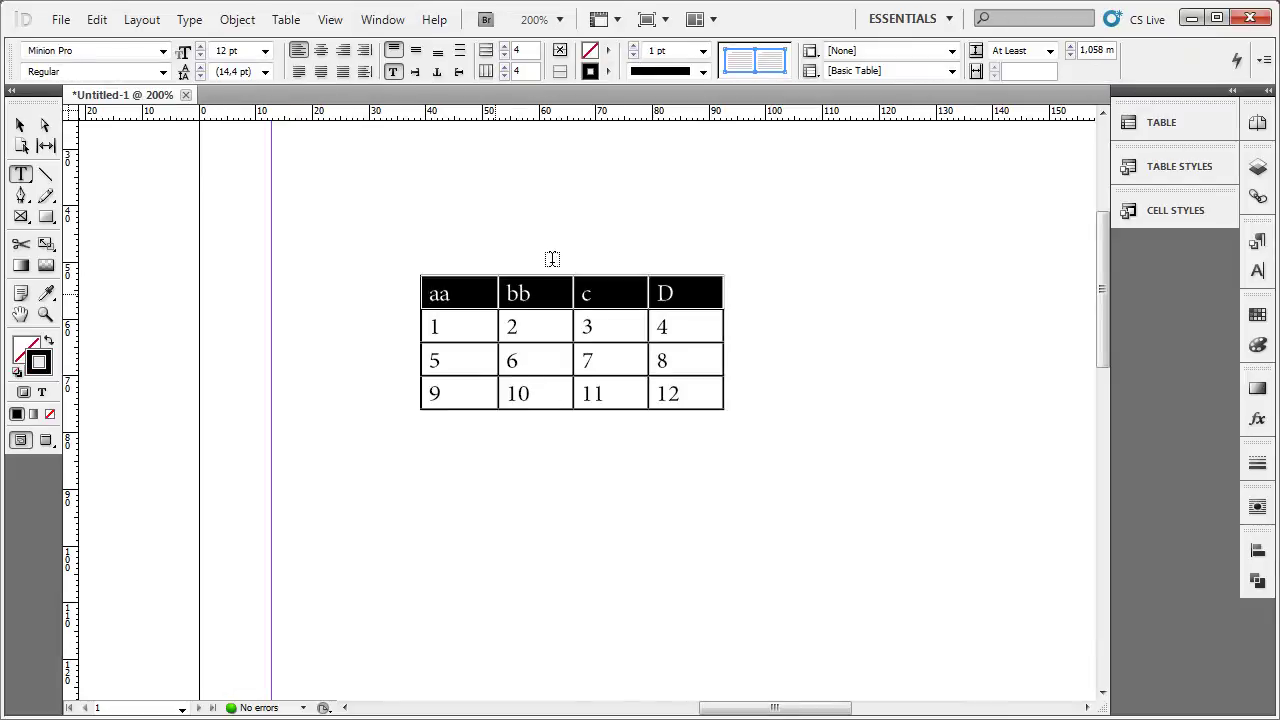
left_click(608, 51)
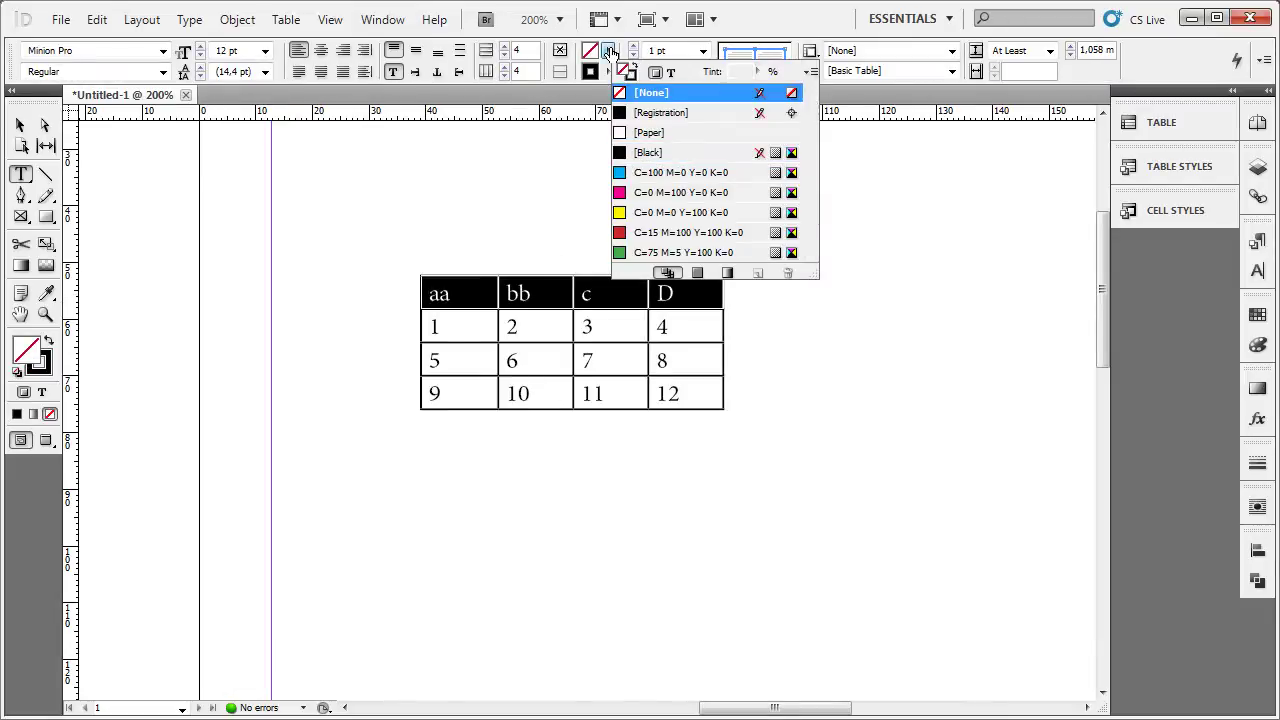
left_click(428, 274)
left_click(432, 290)
left_click(423, 292)
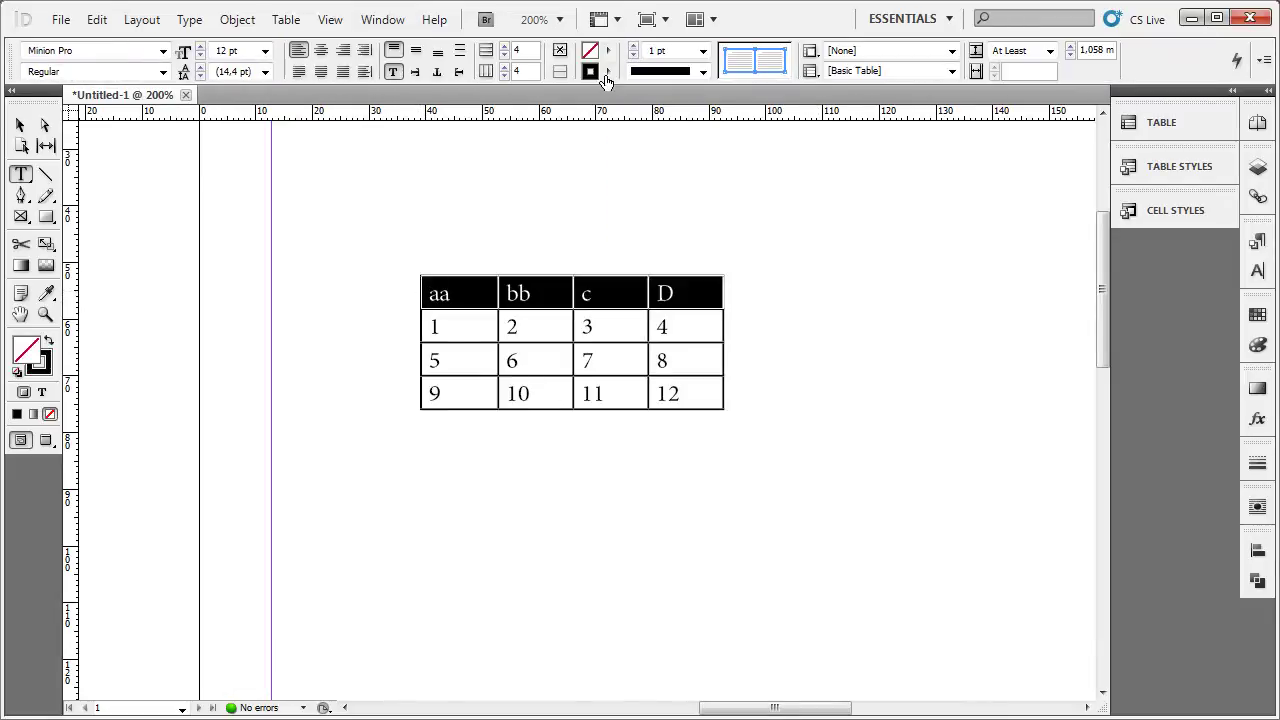
left_click(608, 51)
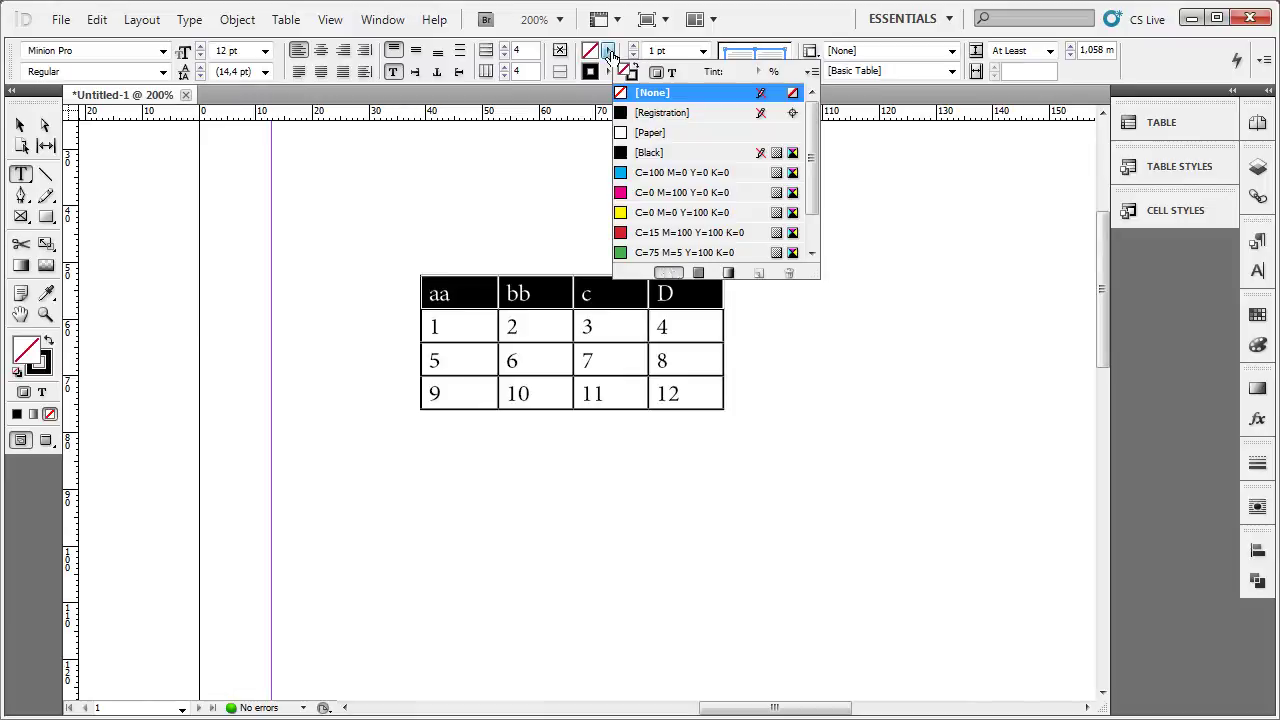
left_click(652, 192)
left_click(530, 293)
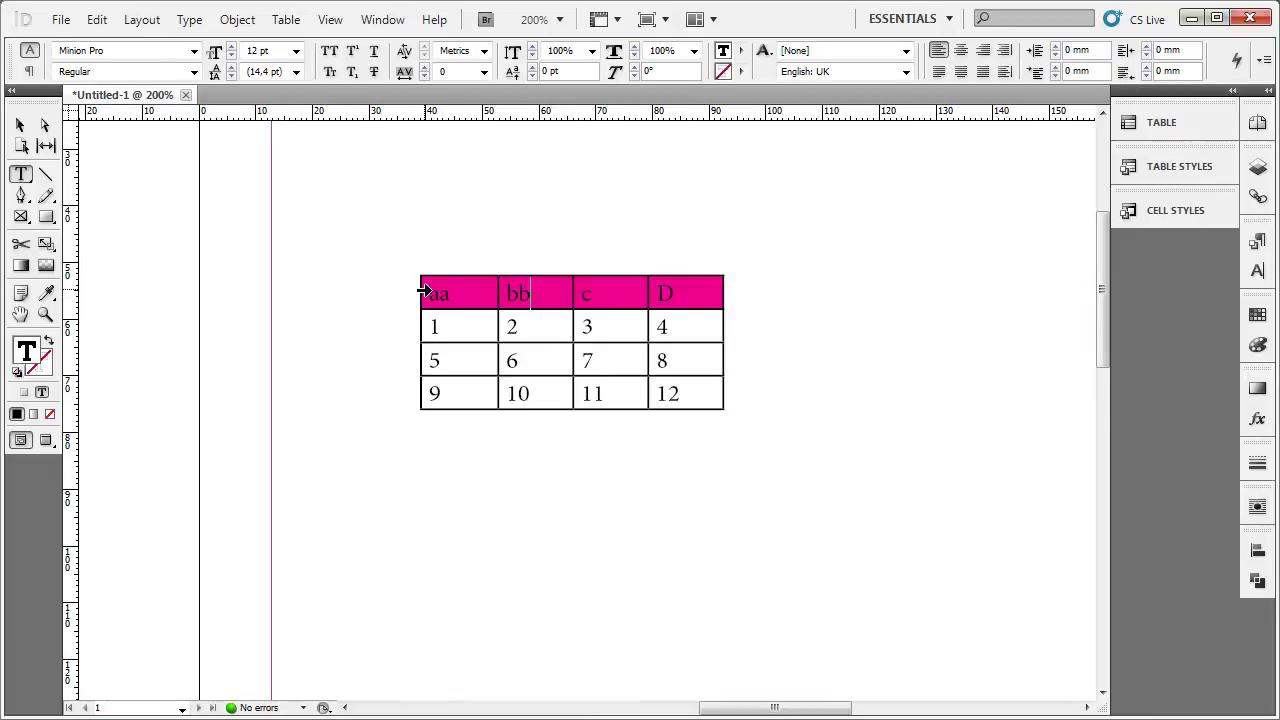
Step: Set the header row's stroke colour to Paper, then change it to magenta
left_click(424, 291)
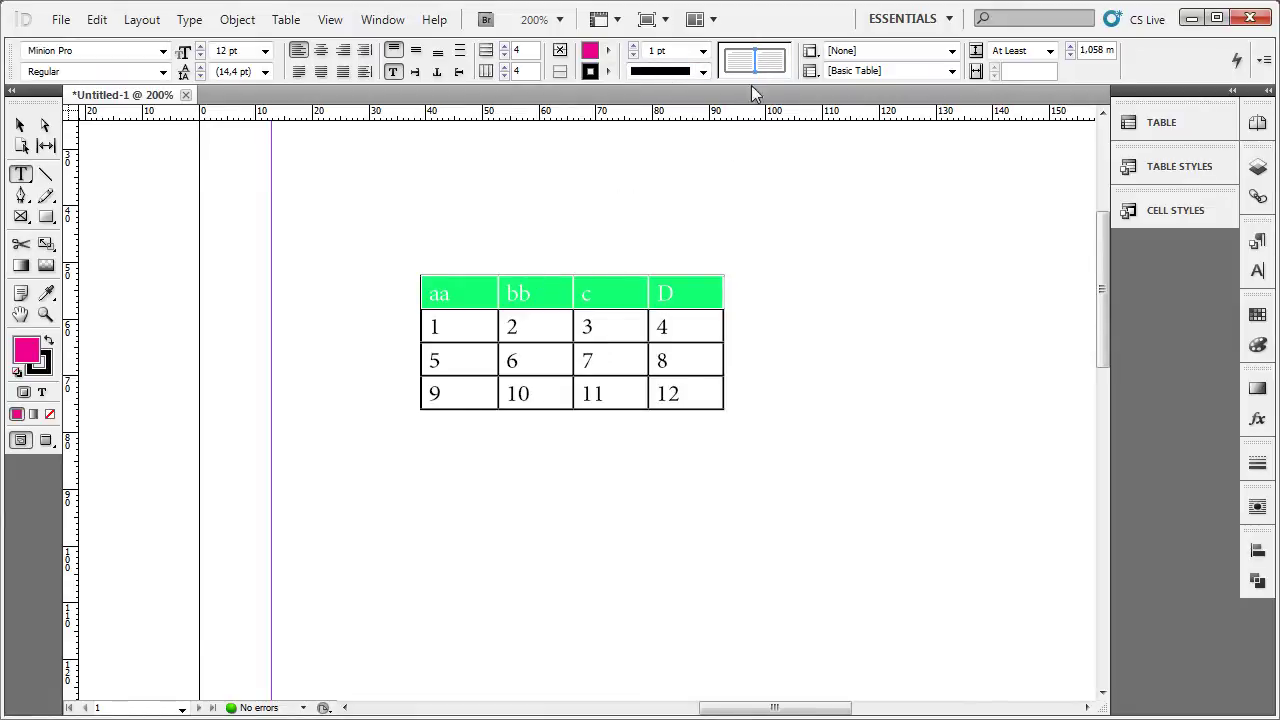
left_click(608, 72)
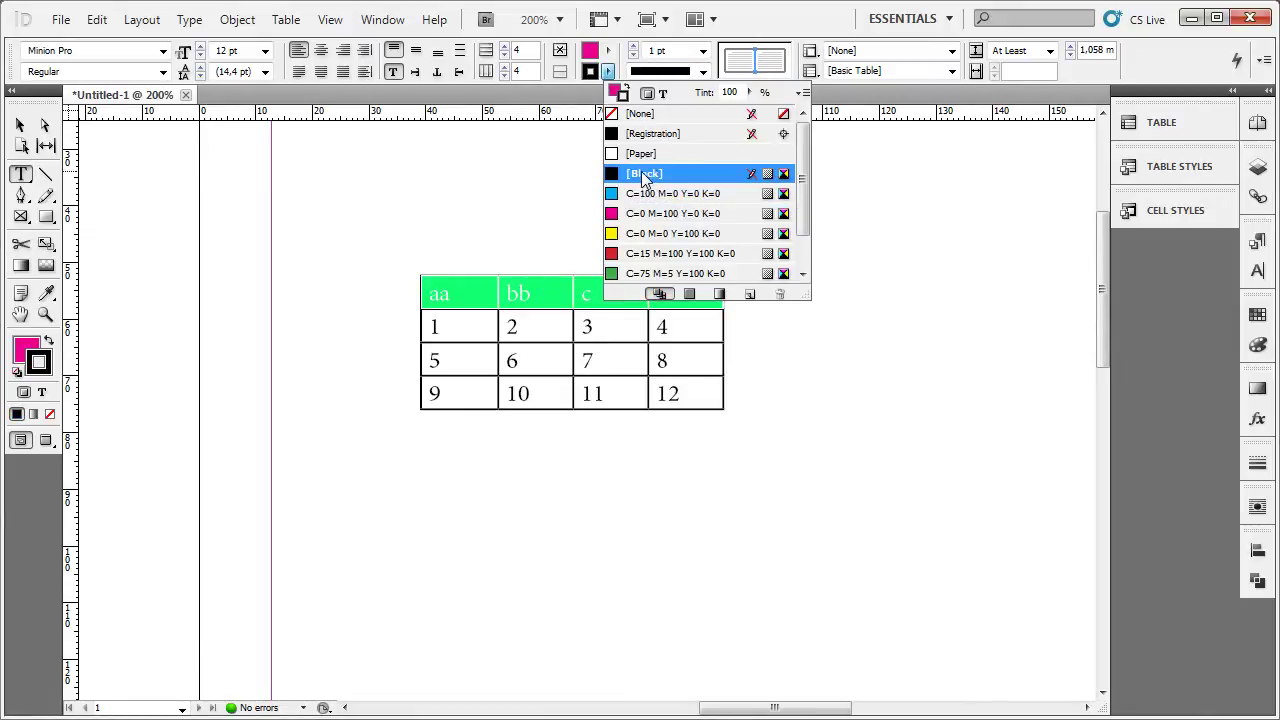
left_click(640, 153)
left_click(533, 298)
left_click(580, 328)
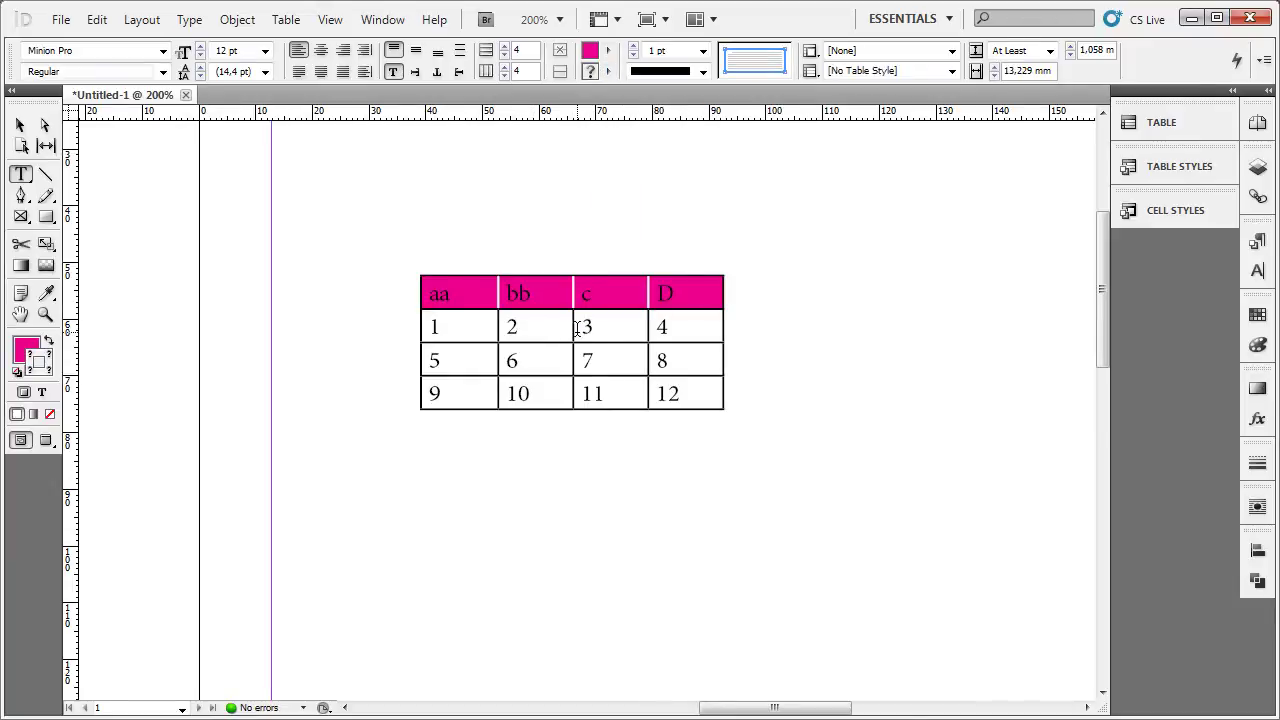
left_click_drag(459, 291, 700, 293)
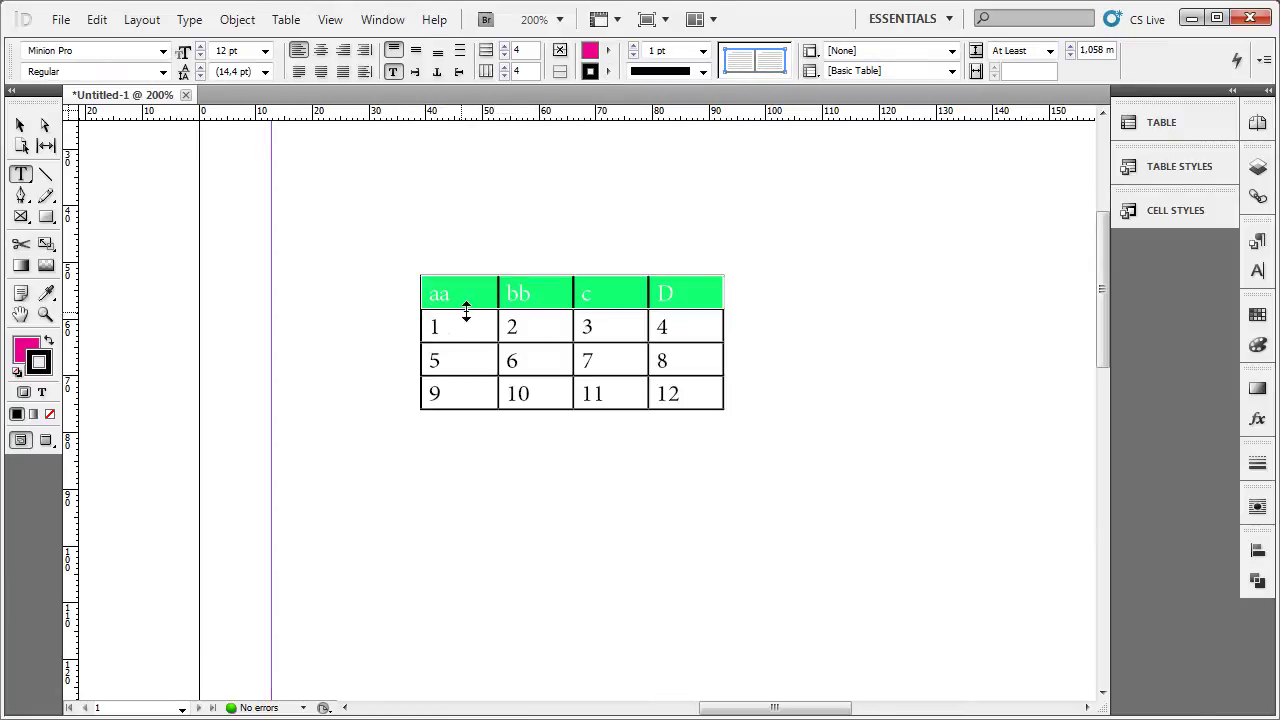
left_click(607, 72)
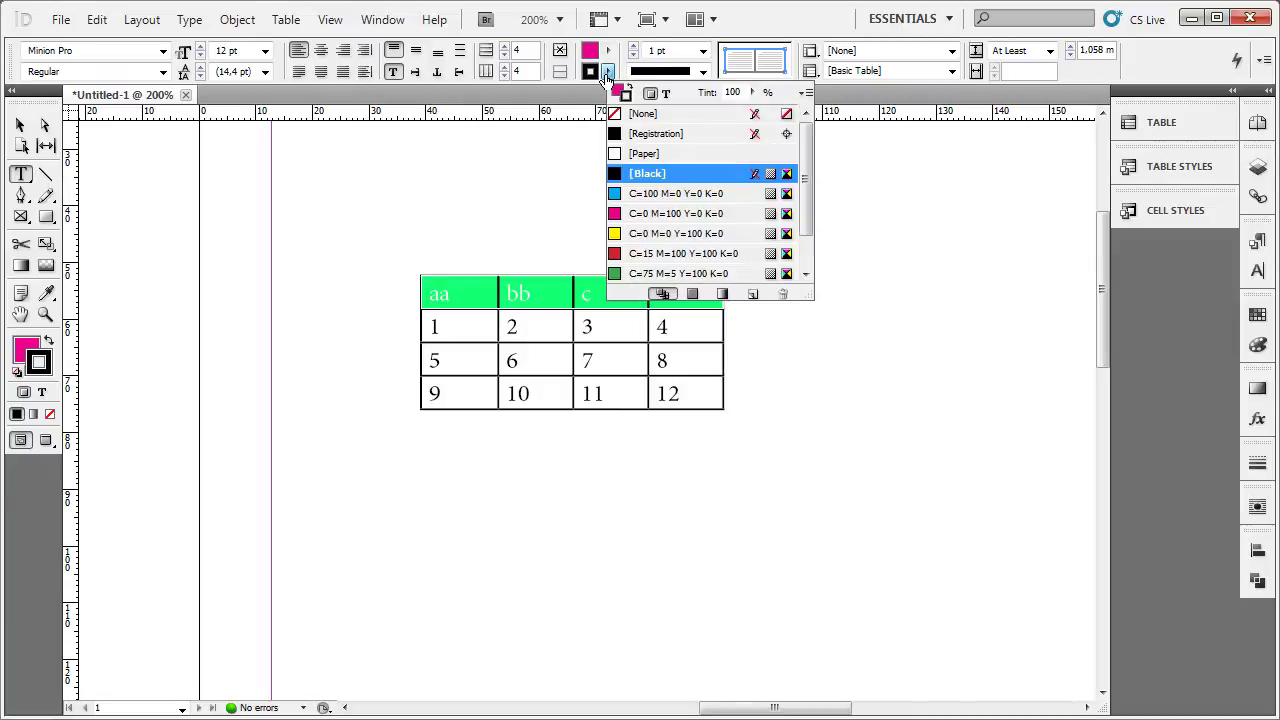
left_click(654, 214)
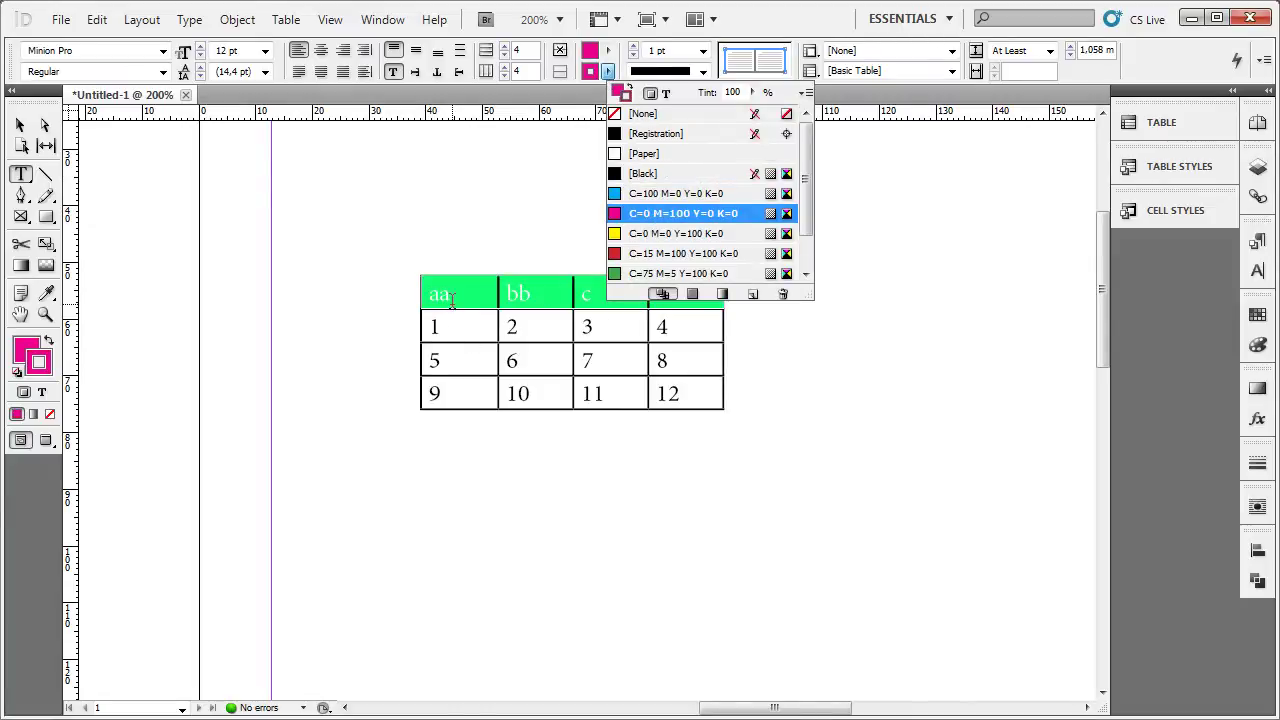
left_click(451, 294)
Step: Select the header row, target all its cell lines, and set their stroke to [Paper]
left_click(20, 125)
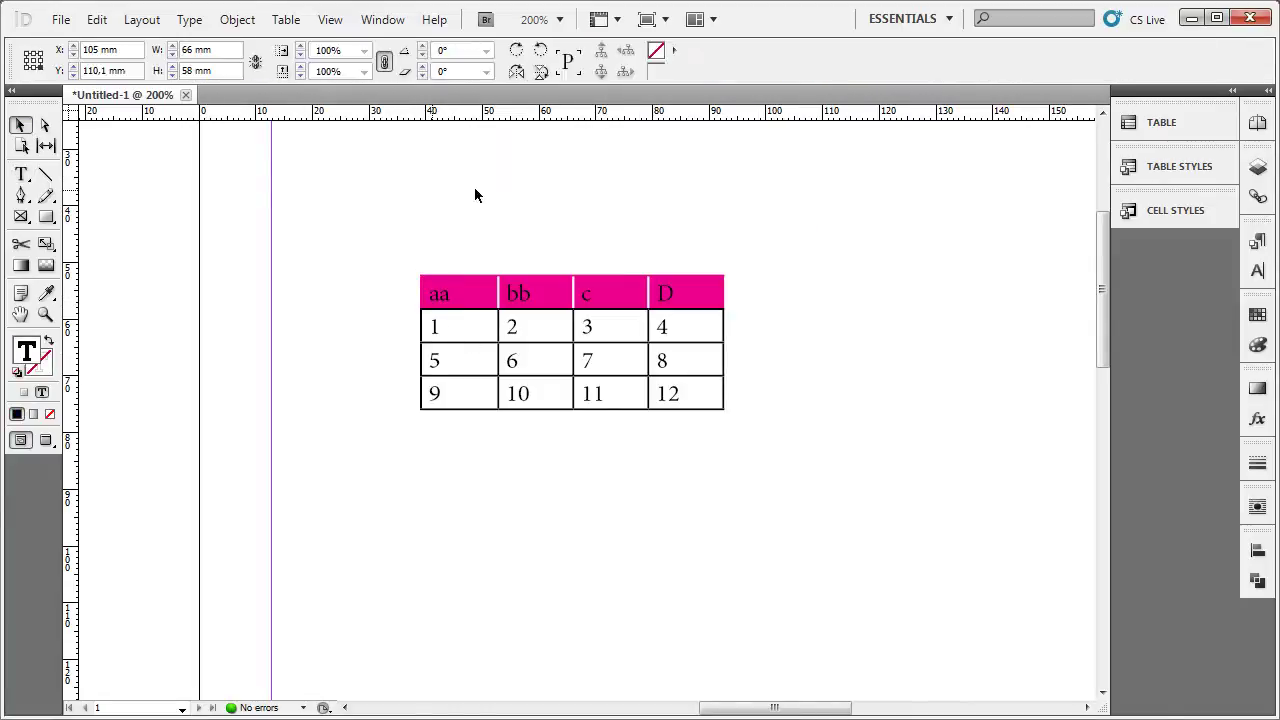
left_click(474, 187)
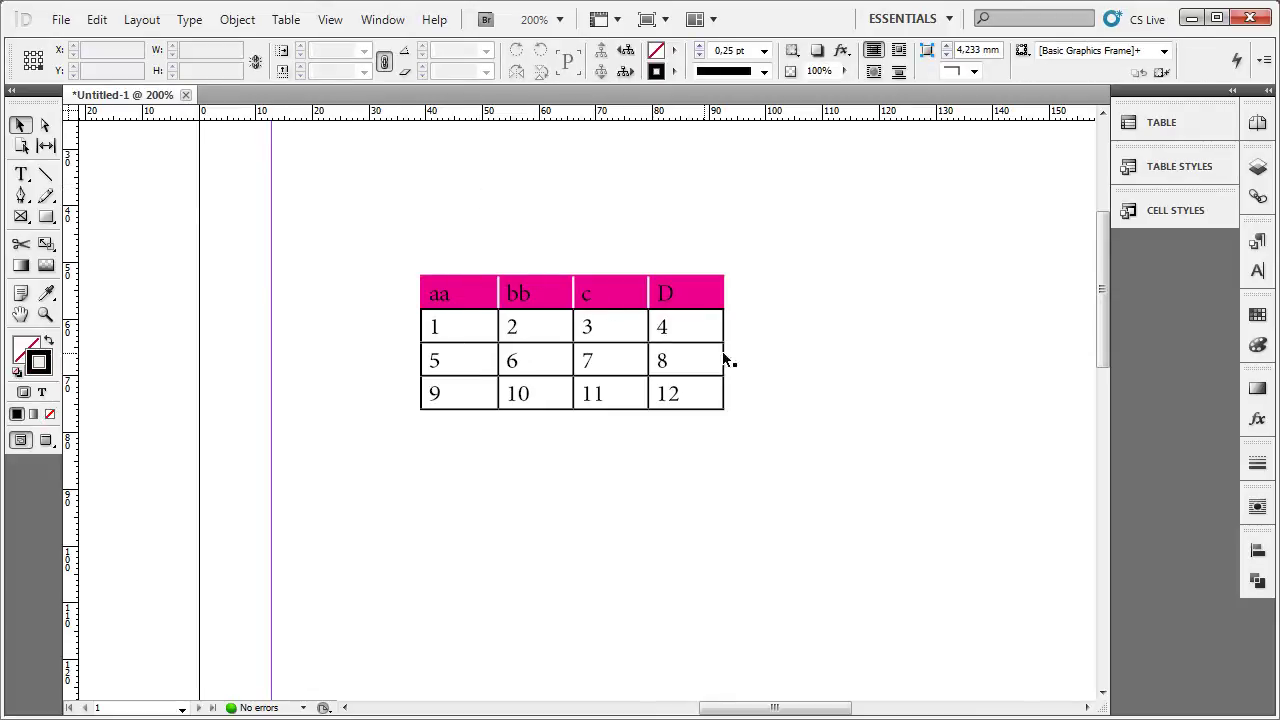
left_click(508, 290)
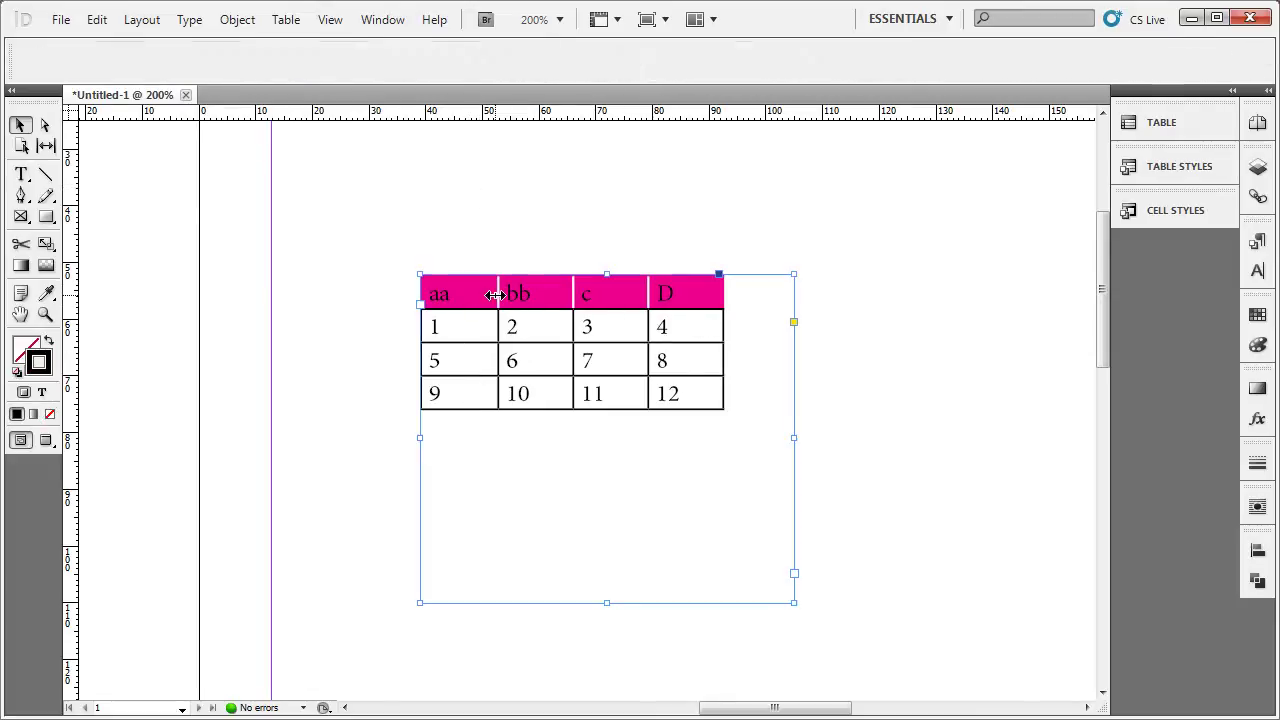
double_click(477, 293)
left_click_drag(458, 291, 700, 280)
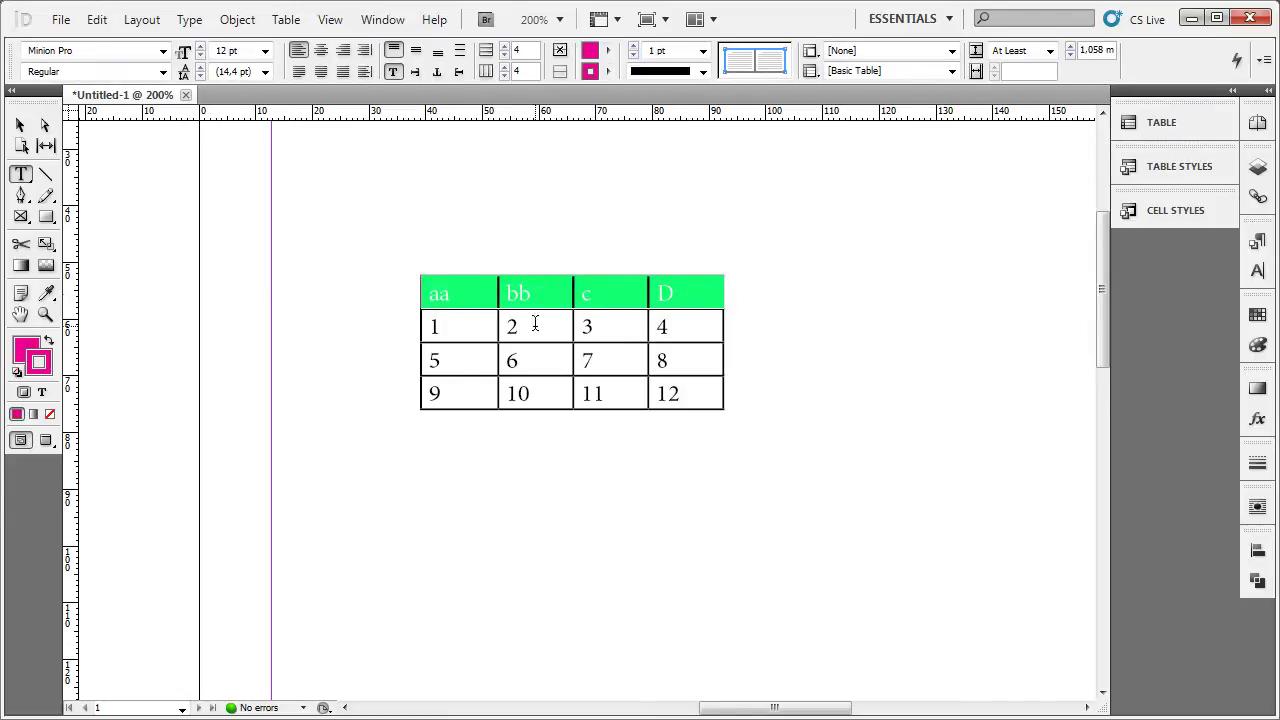
left_click(742, 62)
triple_click(776, 70)
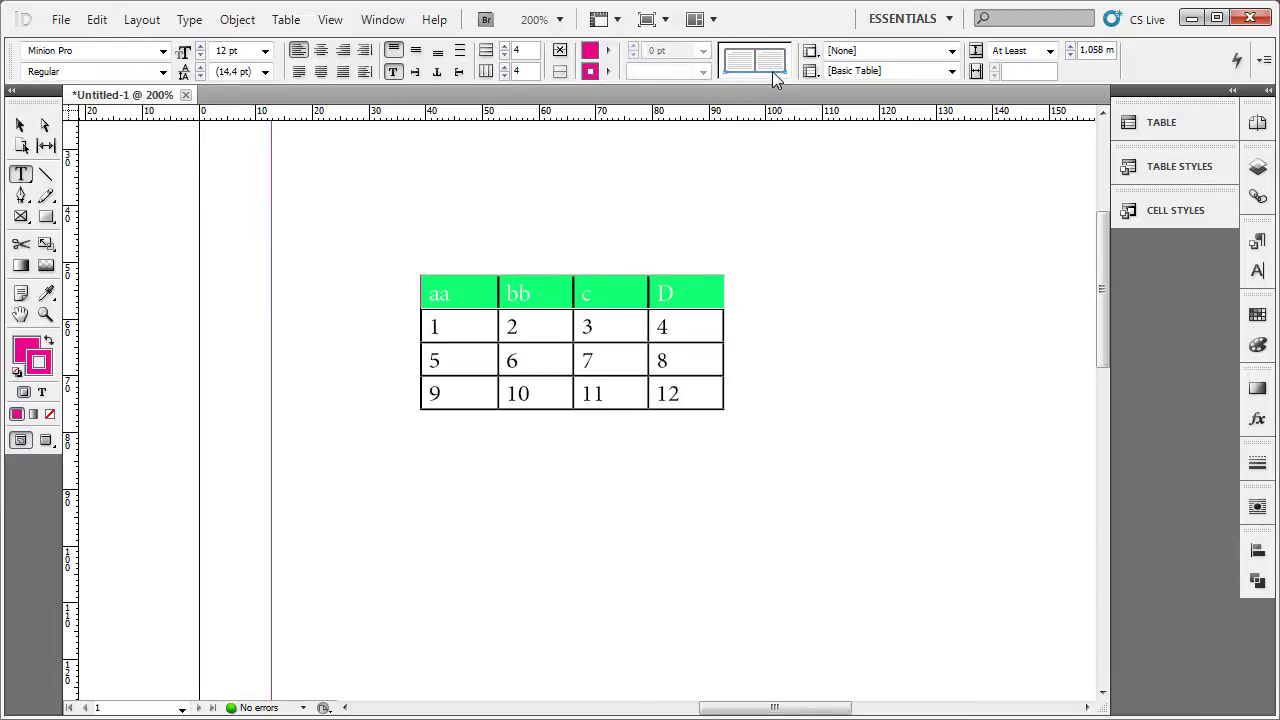
left_click(607, 71)
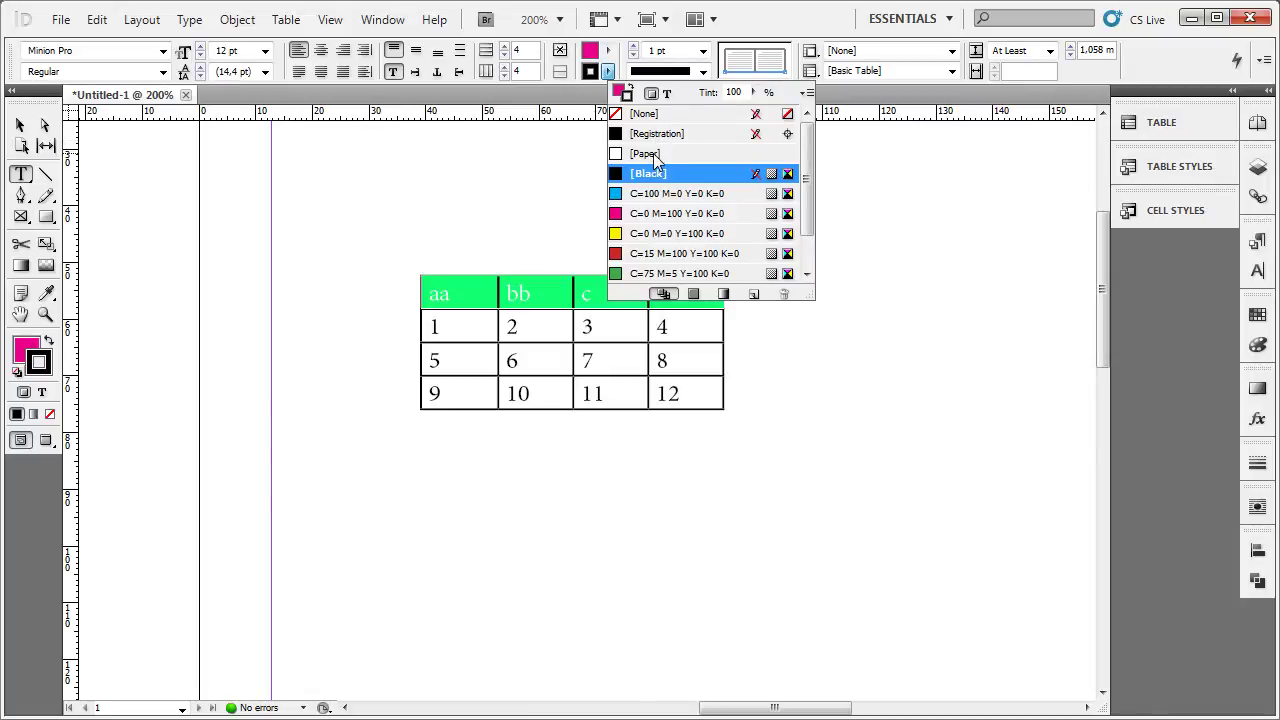
left_click(648, 154)
left_click(562, 333)
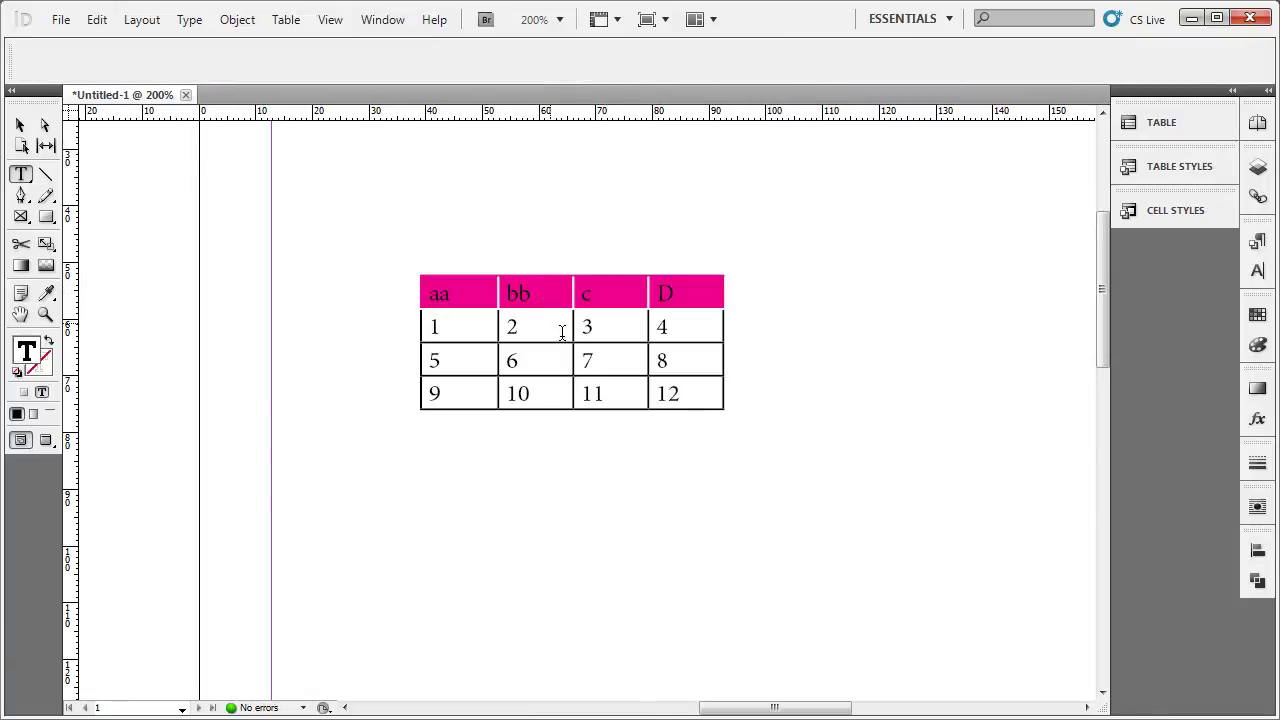
Step: Reselect the header row to recheck its strokes, then return to the Selection tool
left_click(570, 305)
left_click_drag(466, 300, 687, 291)
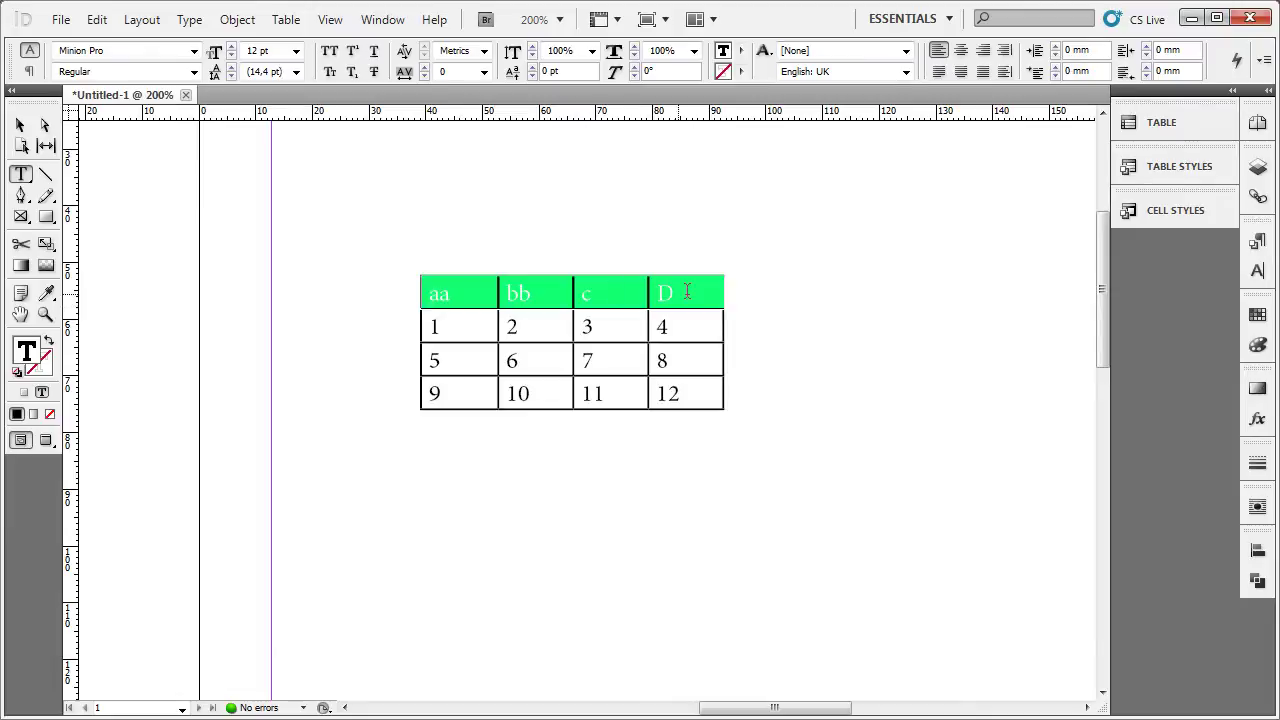
left_click(607, 71)
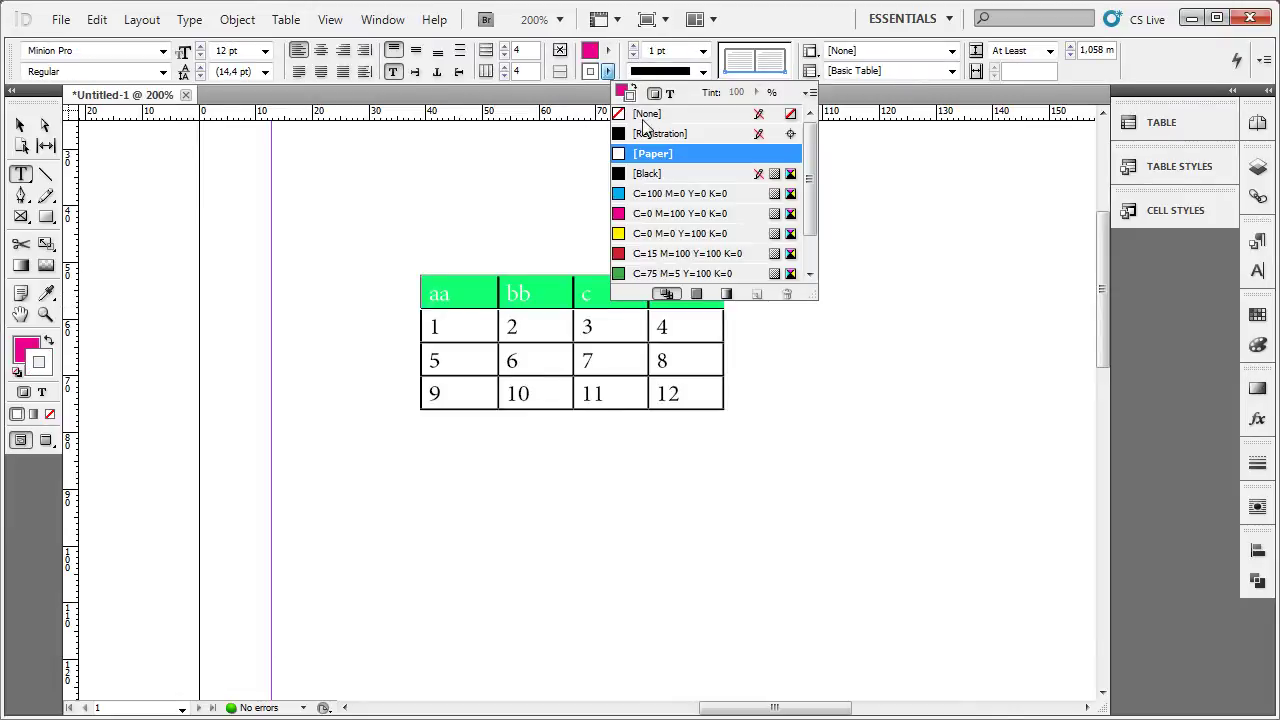
left_click(531, 283)
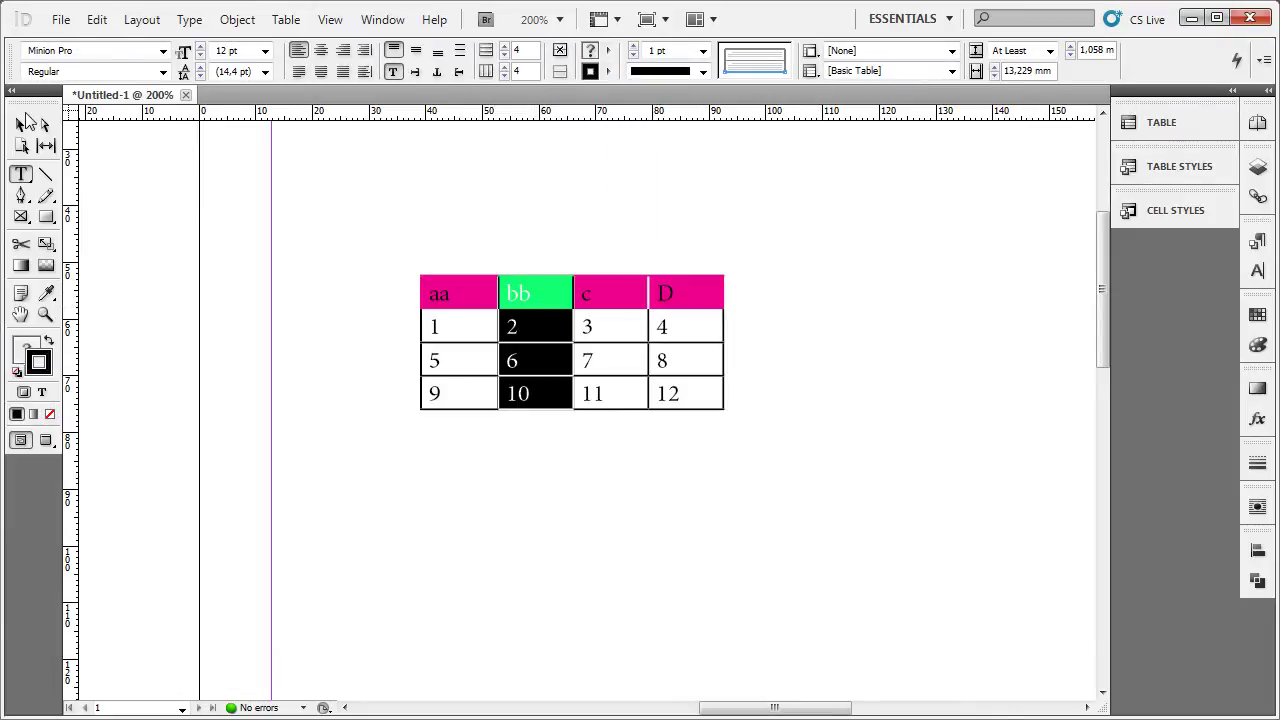
left_click(20, 145)
left_click(413, 182)
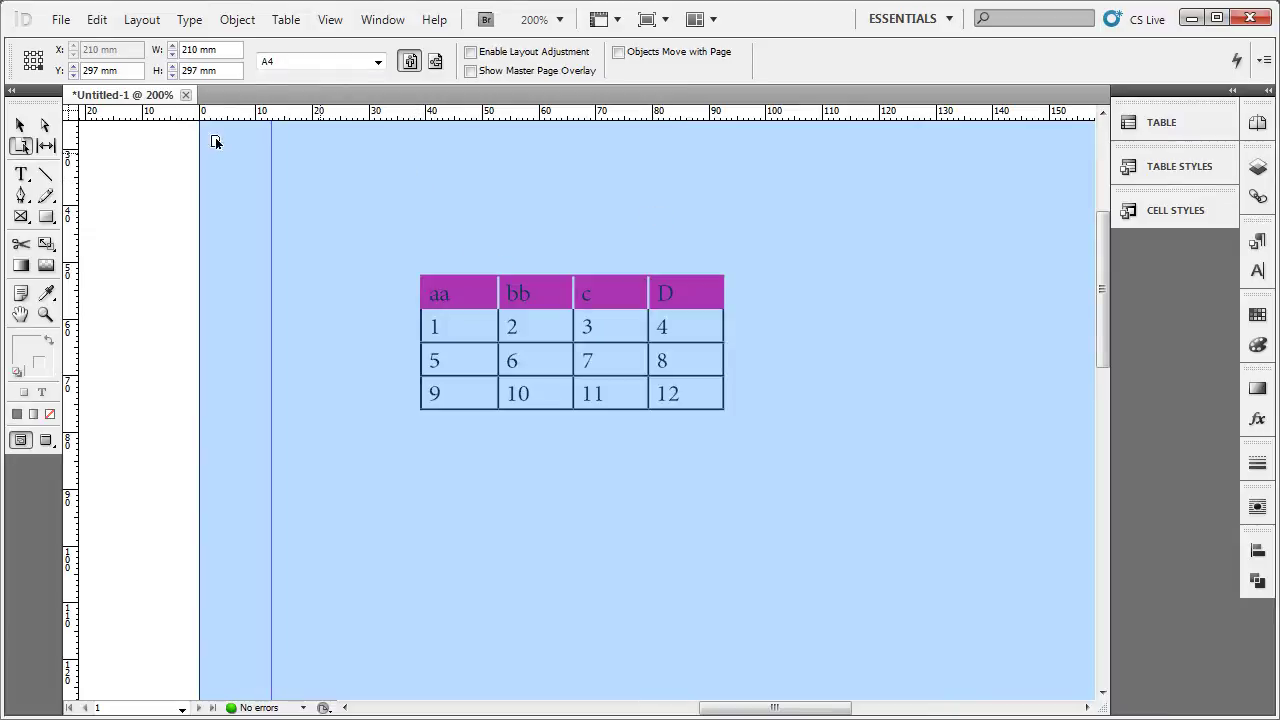
left_click(20, 124)
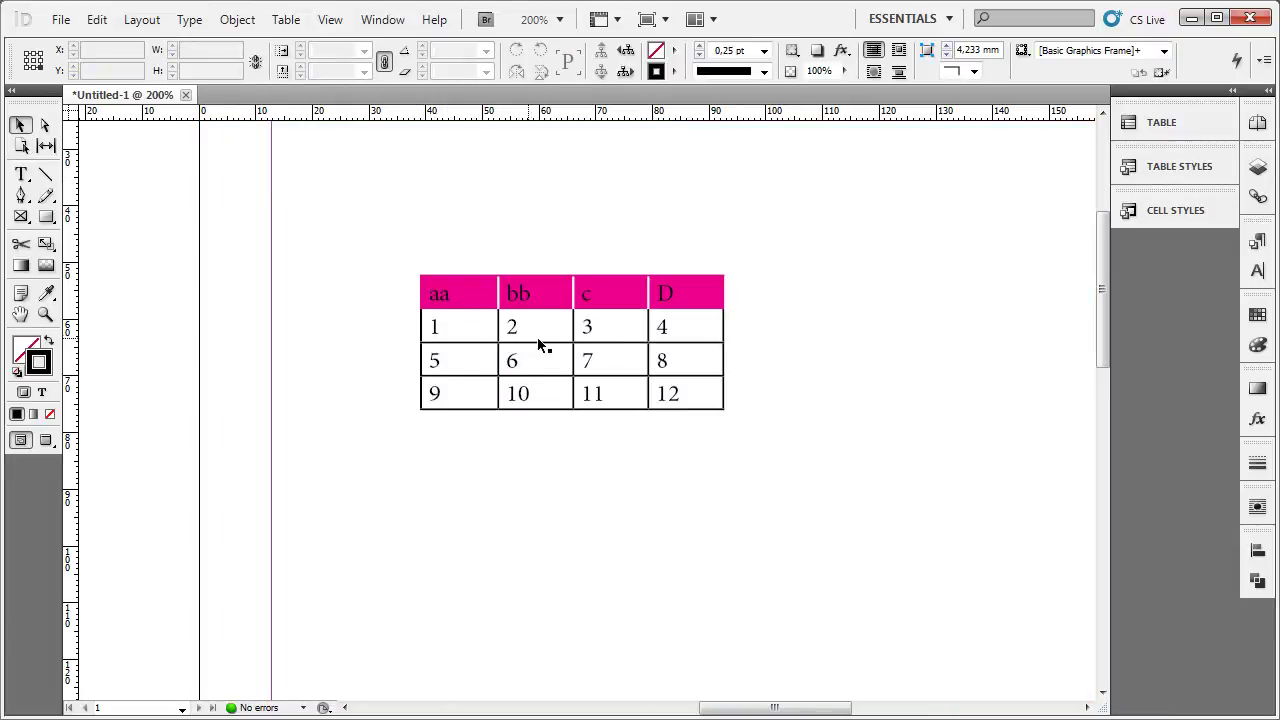
Step: Select the table's frame, shift it up-left, then delete the whole frame
left_click(473, 318)
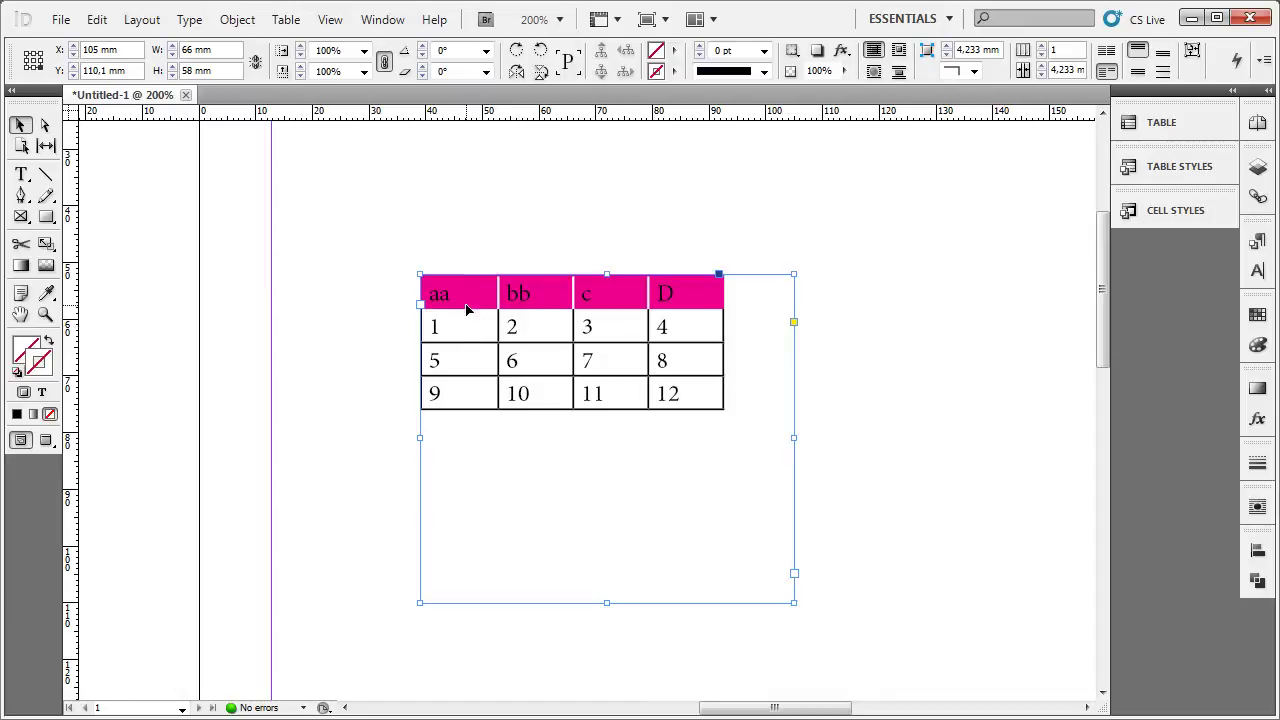
left_click_drag(466, 309, 443, 268)
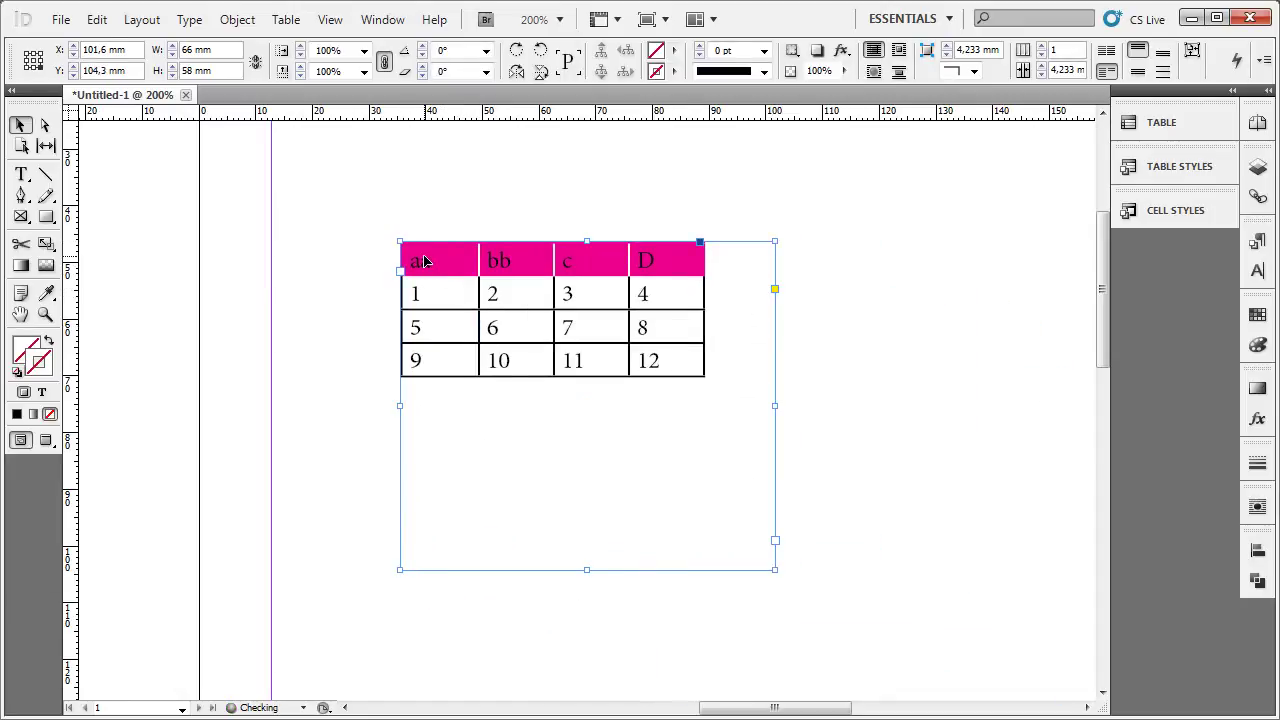
double_click(425, 261)
left_click(400, 257)
left_click_drag(434, 294, 468, 296)
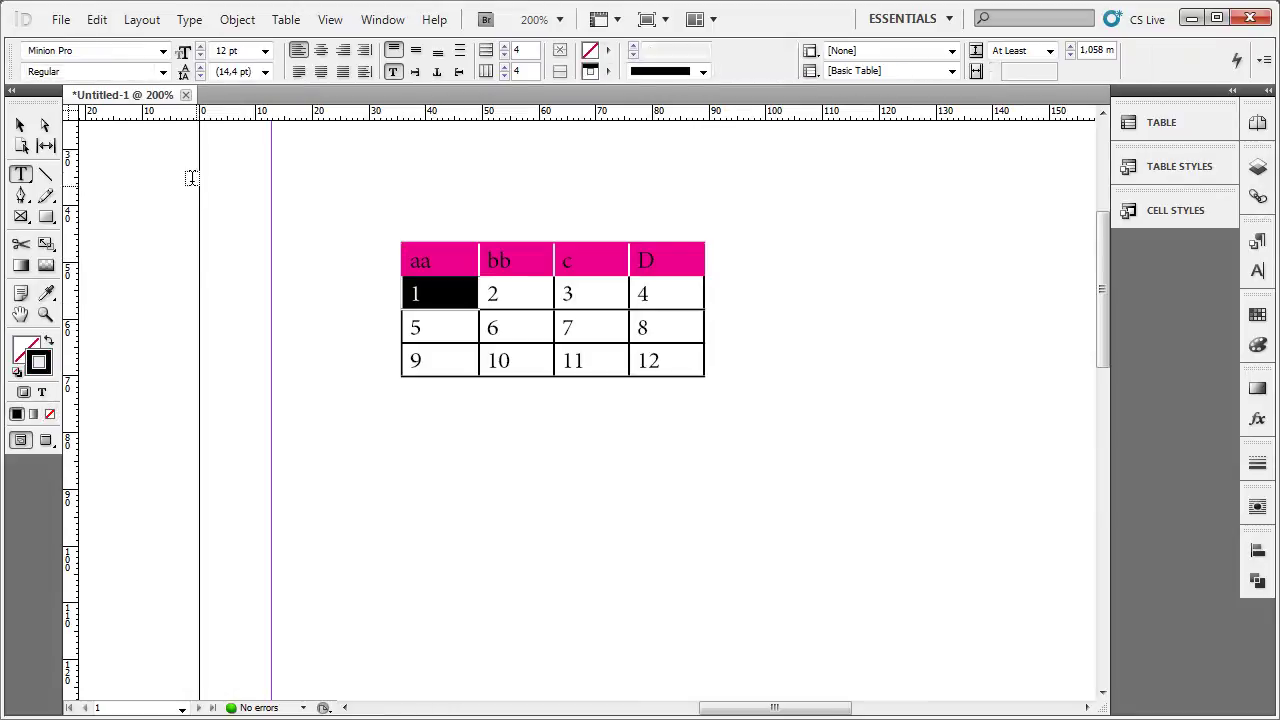
key("Escape")
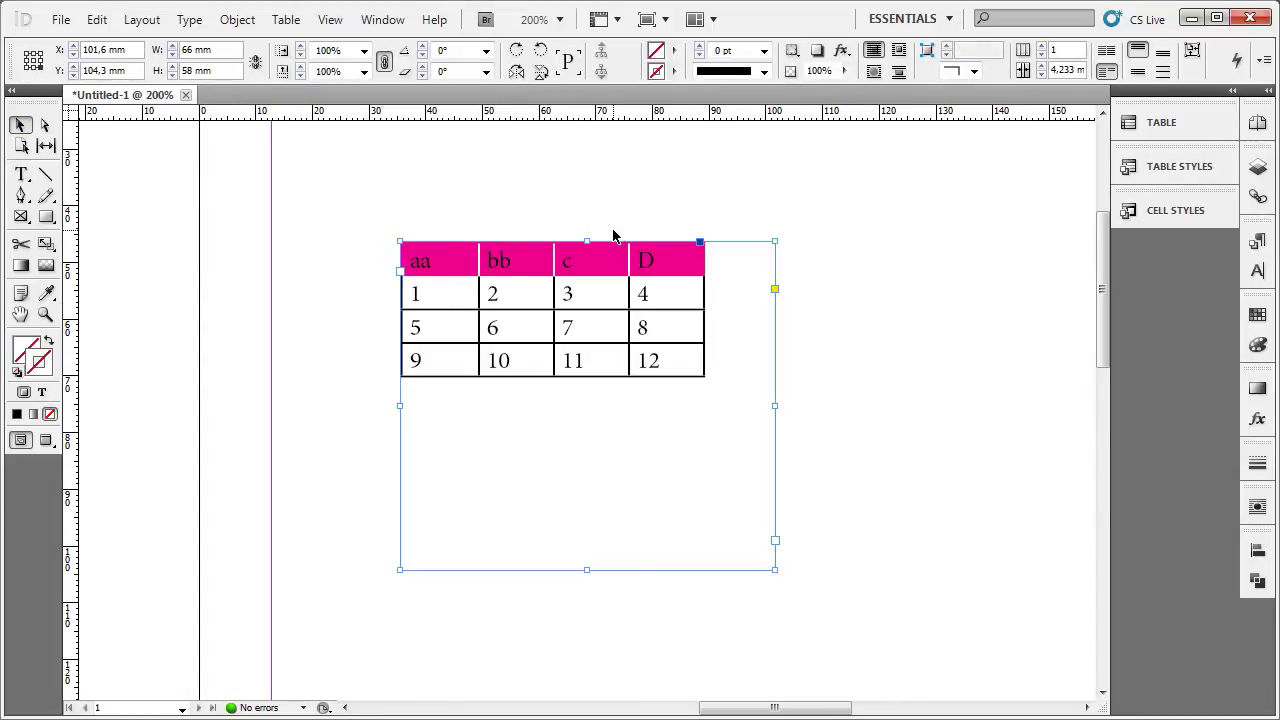
key("Delete")
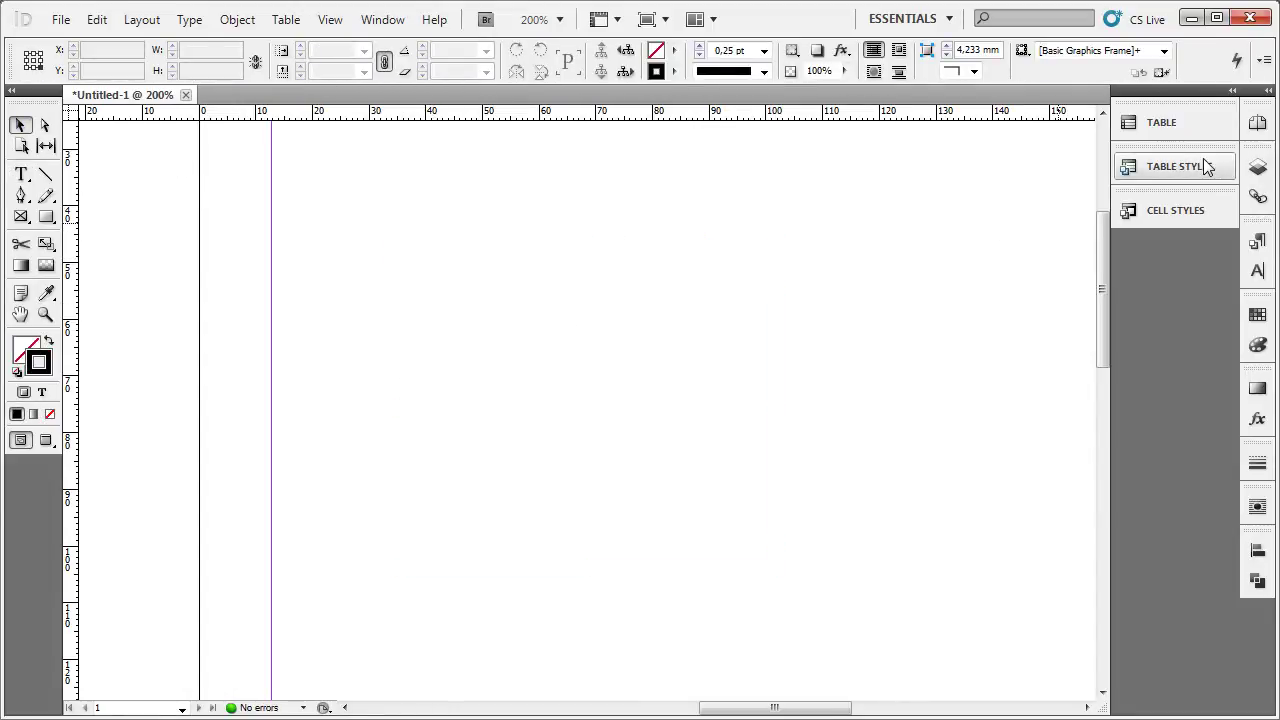
Step: Float and expand the Table Styles and Cell Styles panels on the workspace's right side
left_click_drag(1207, 166, 475, 212)
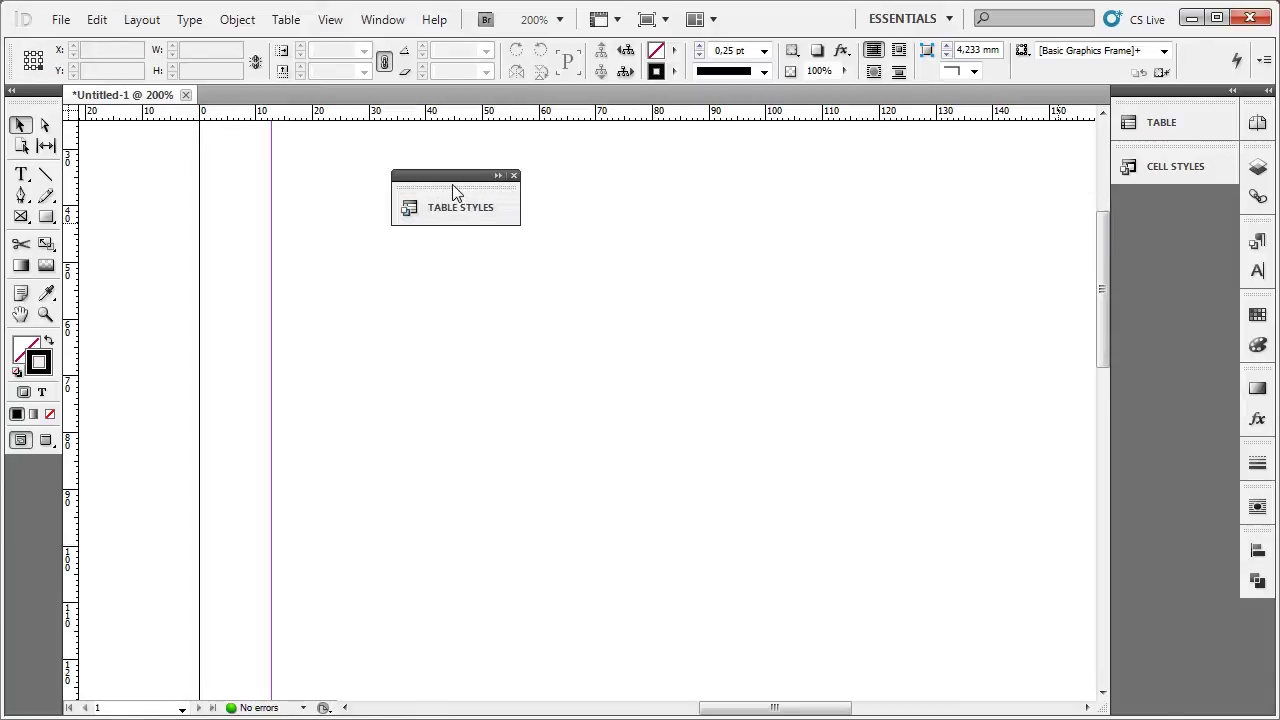
left_click(497, 176)
mouse_move(1195, 168)
left_mouse_down()
mouse_move(757, 268)
mouse_move(721, 207)
mouse_move(778, 204)
left_mouse_up()
left_click(771, 230)
left_click_drag(529, 196, 530, 360)
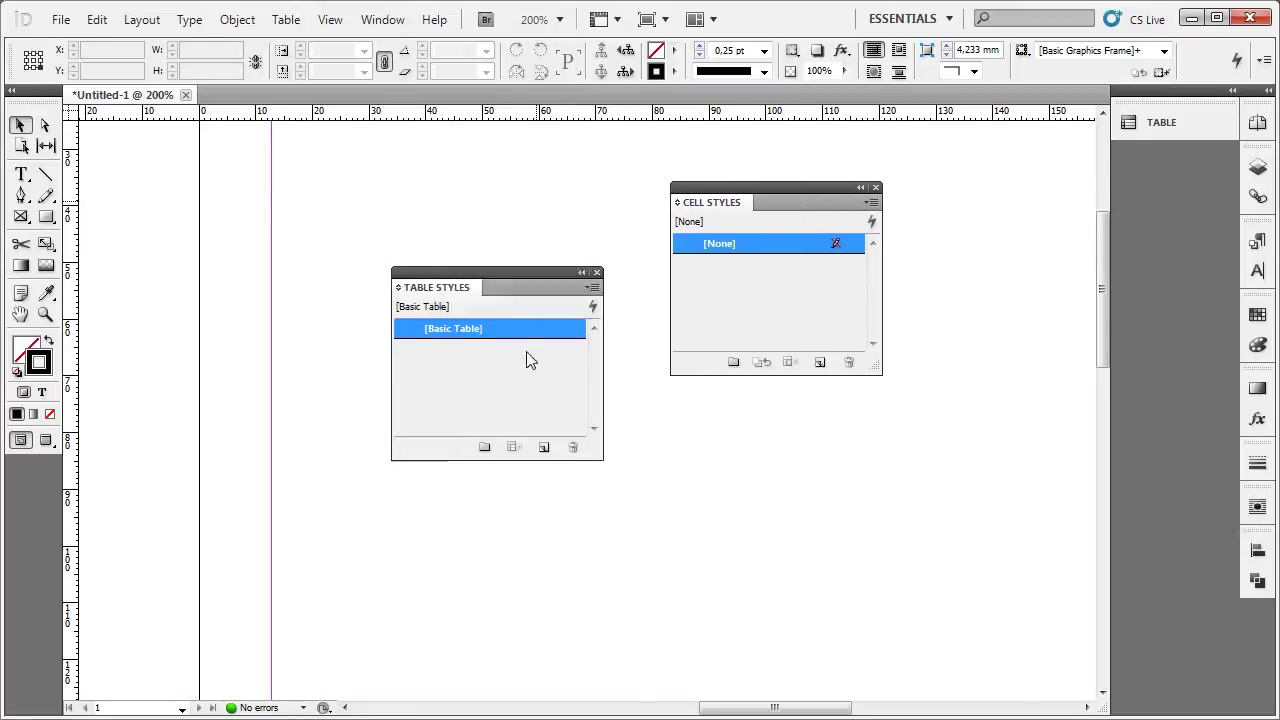
left_click_drag(525, 280, 876, 432)
mouse_move(801, 200)
left_mouse_down()
mouse_move(994, 184)
mouse_move(974, 184)
left_mouse_up()
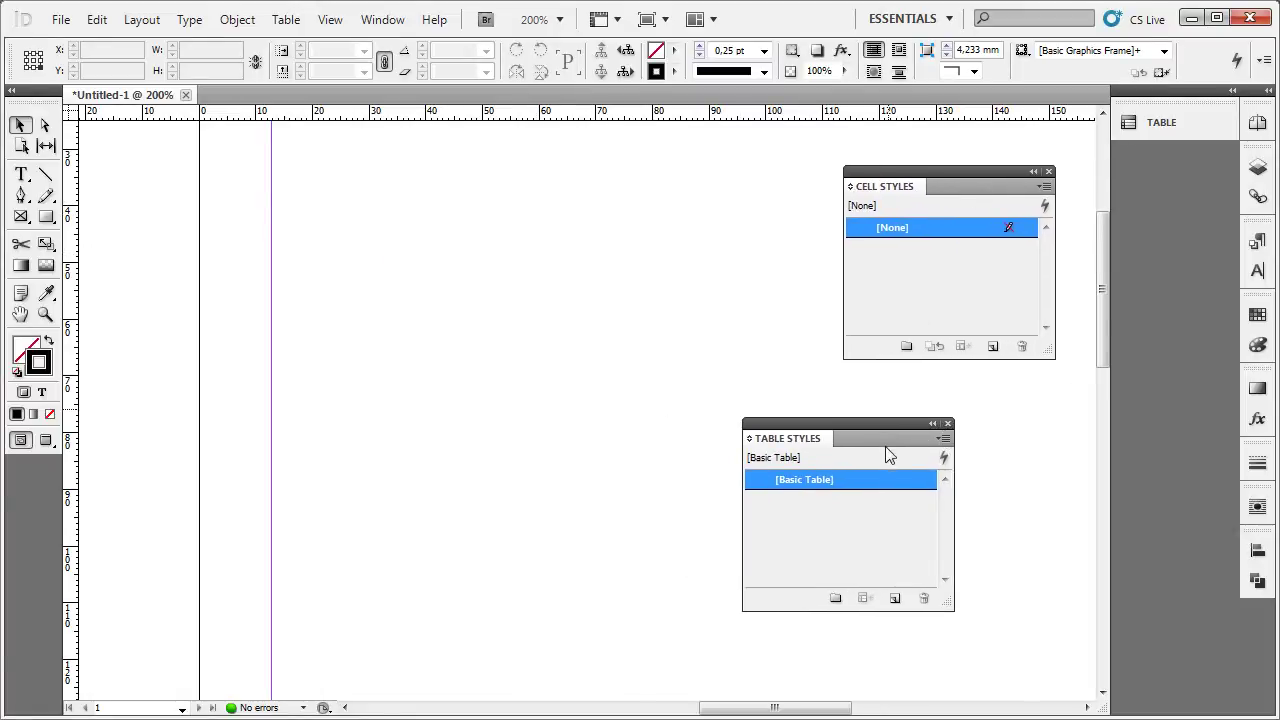
left_click_drag(885, 455, 1033, 465)
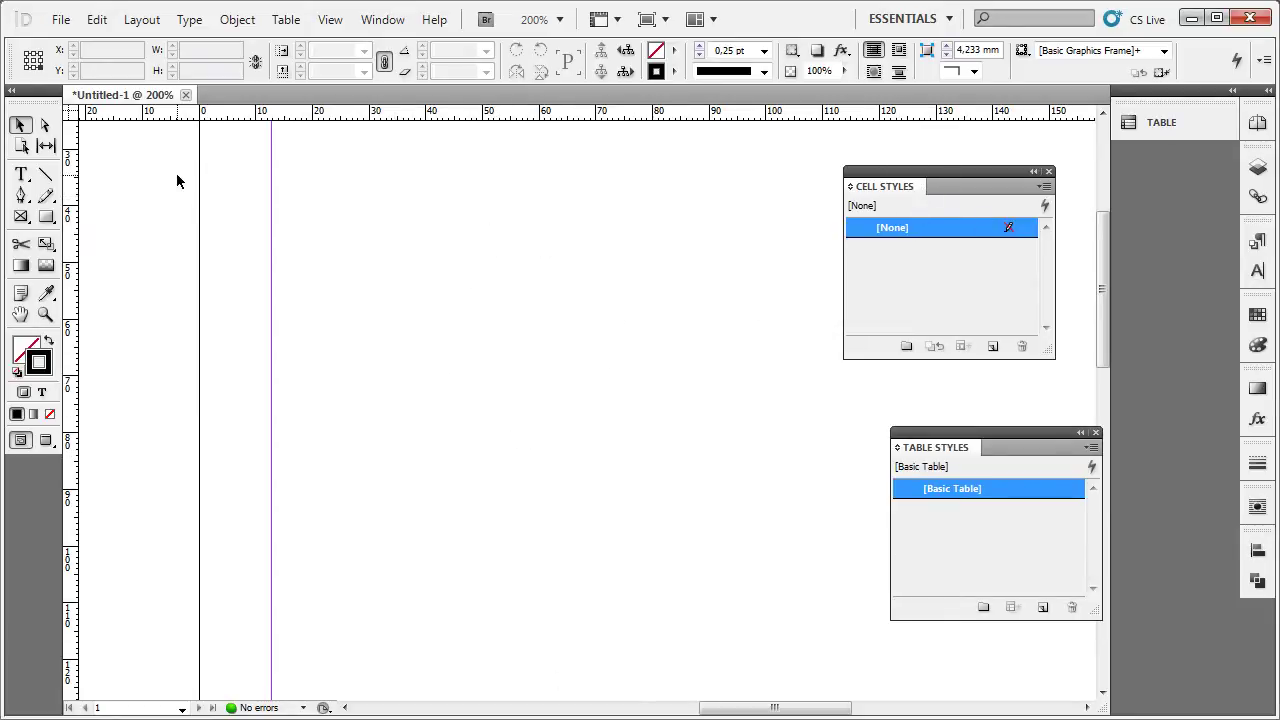
left_click(22, 176)
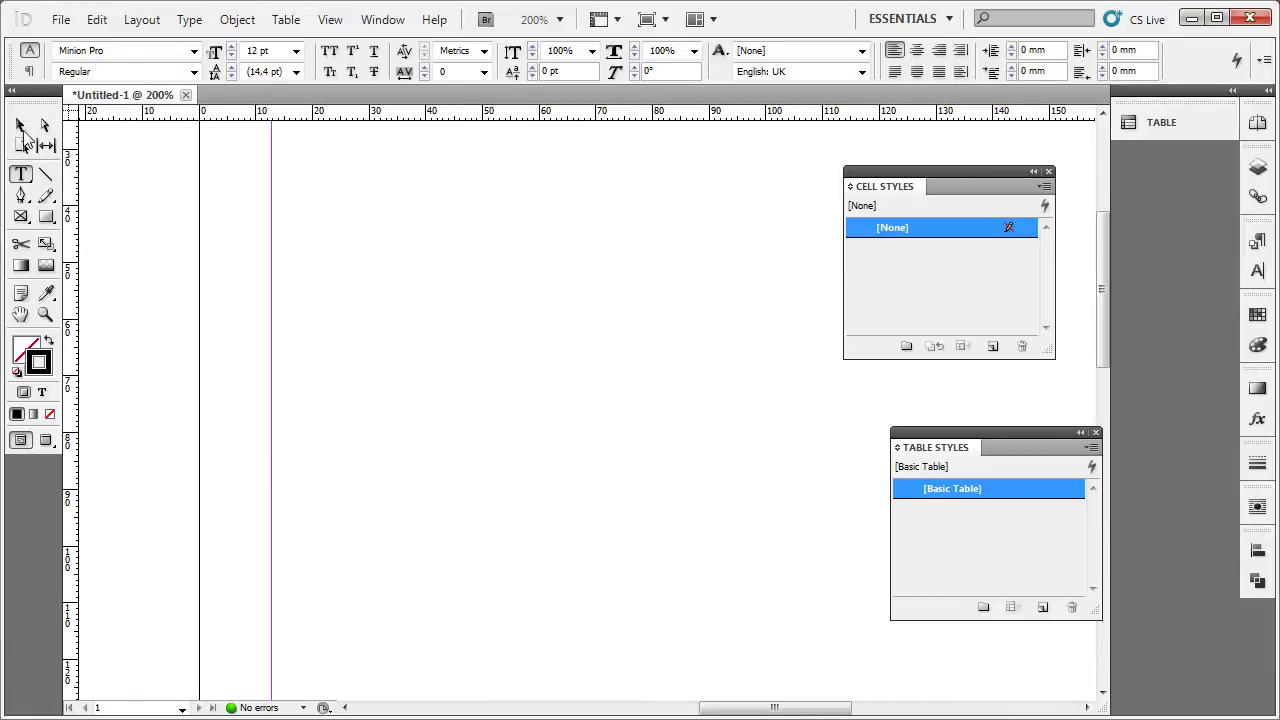
left_click(22, 130)
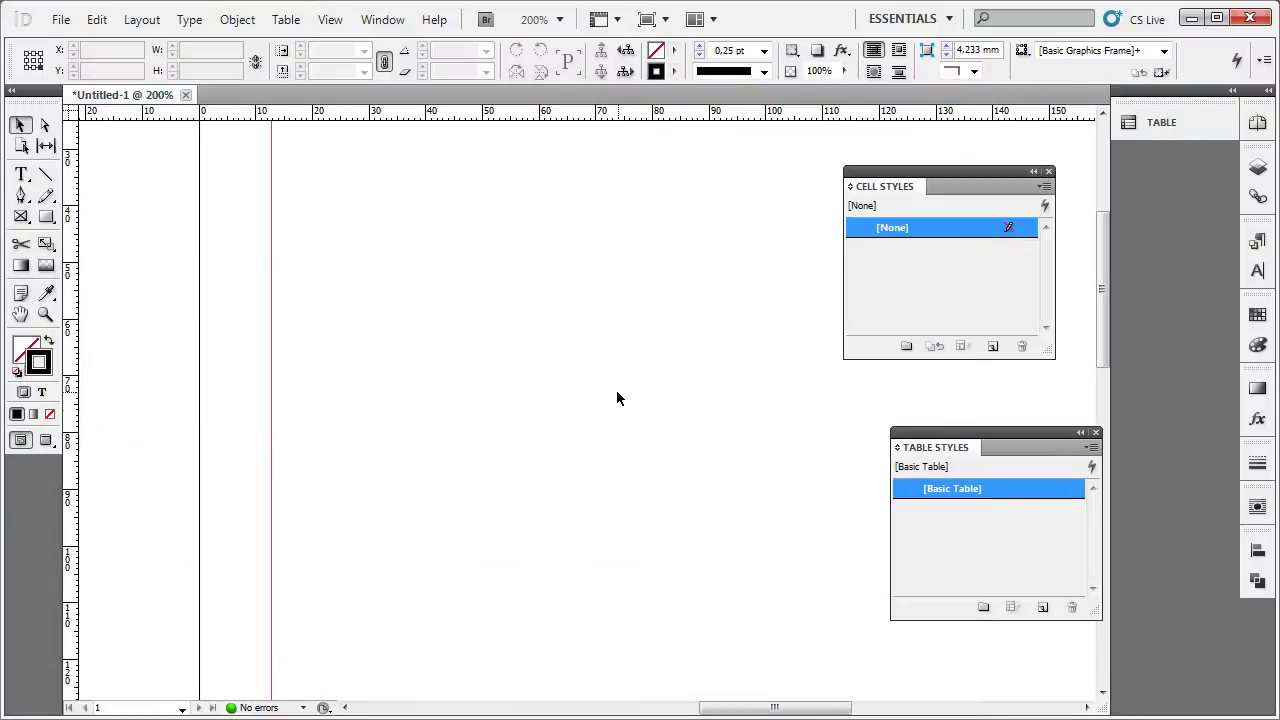
left_click(24, 176)
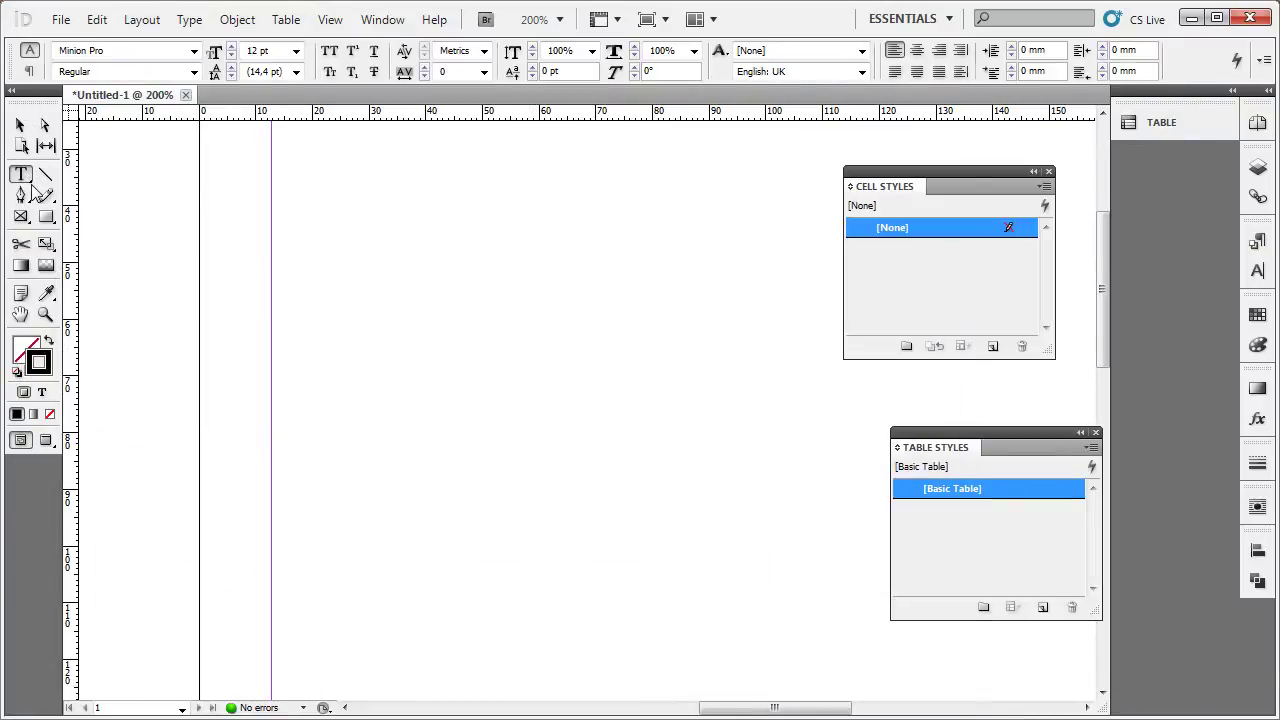
left_click_drag(313, 206, 780, 428)
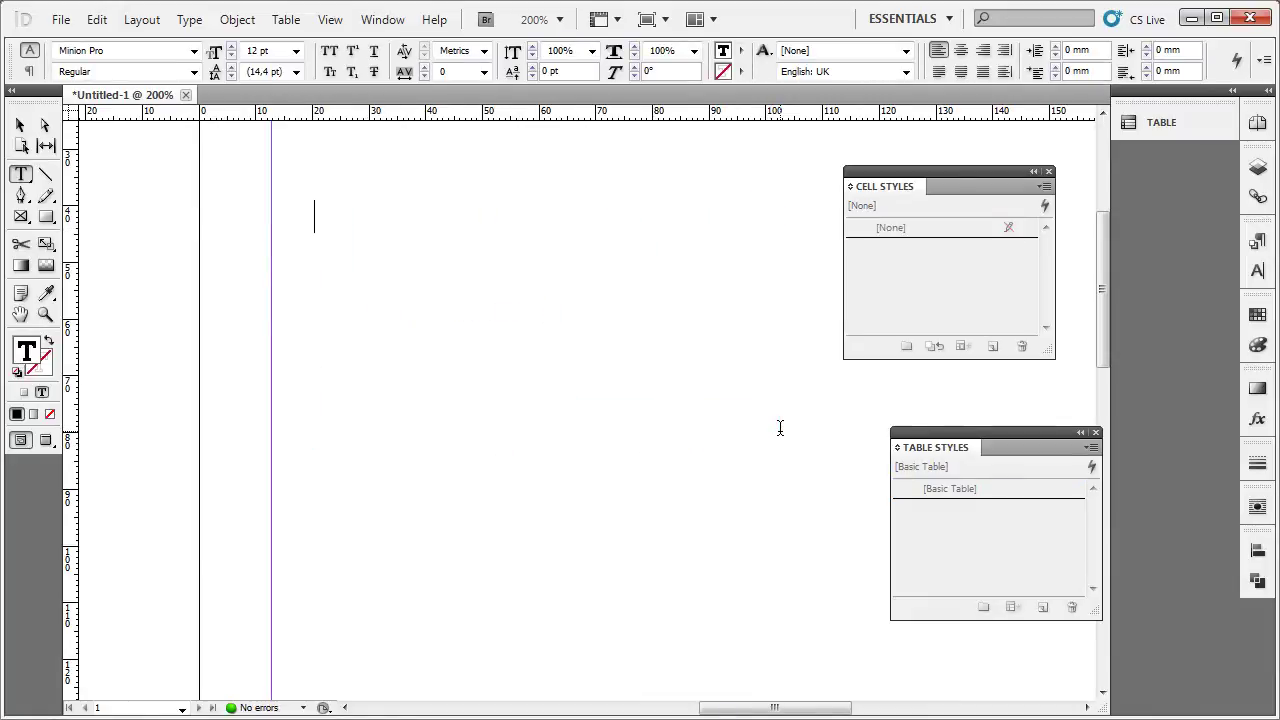
type("aa")
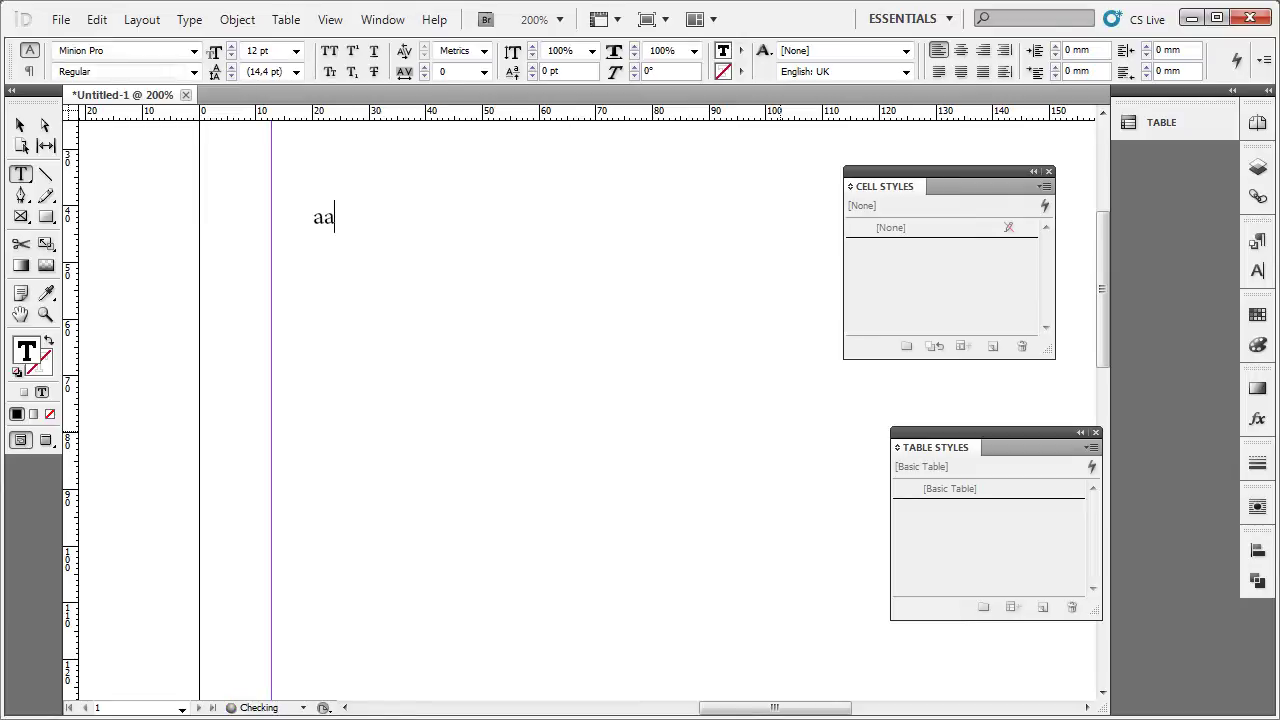
type("a ")
type("b")
type("bb ccc")
key("Tab")
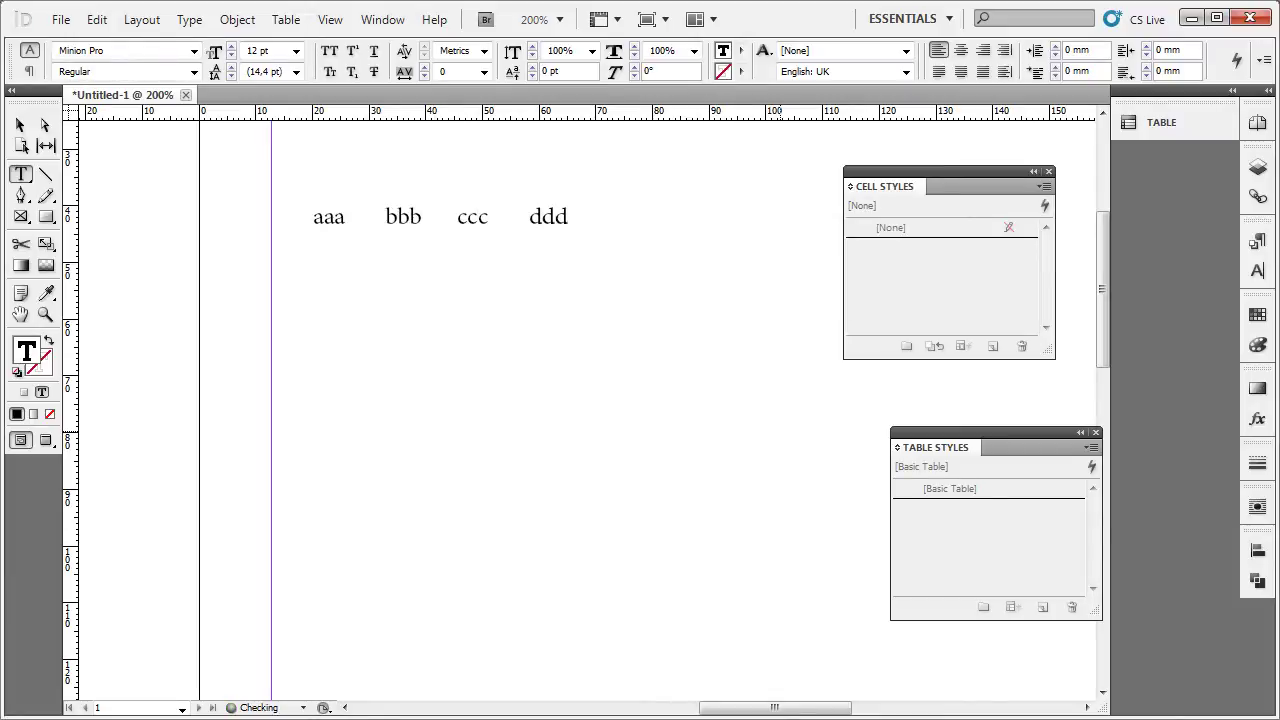
type("111")
key("Tab")
type("22\t333\t")
type("444 ")
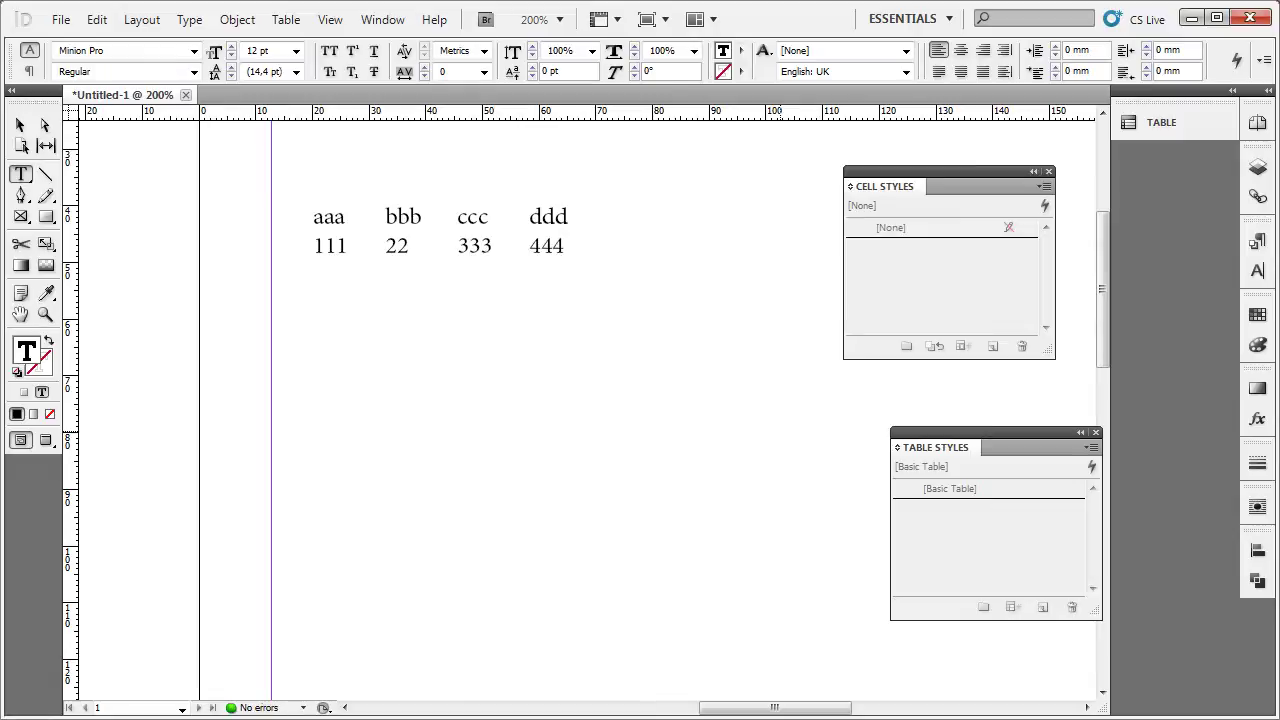
type("111\t22\t333\t")
type("444")
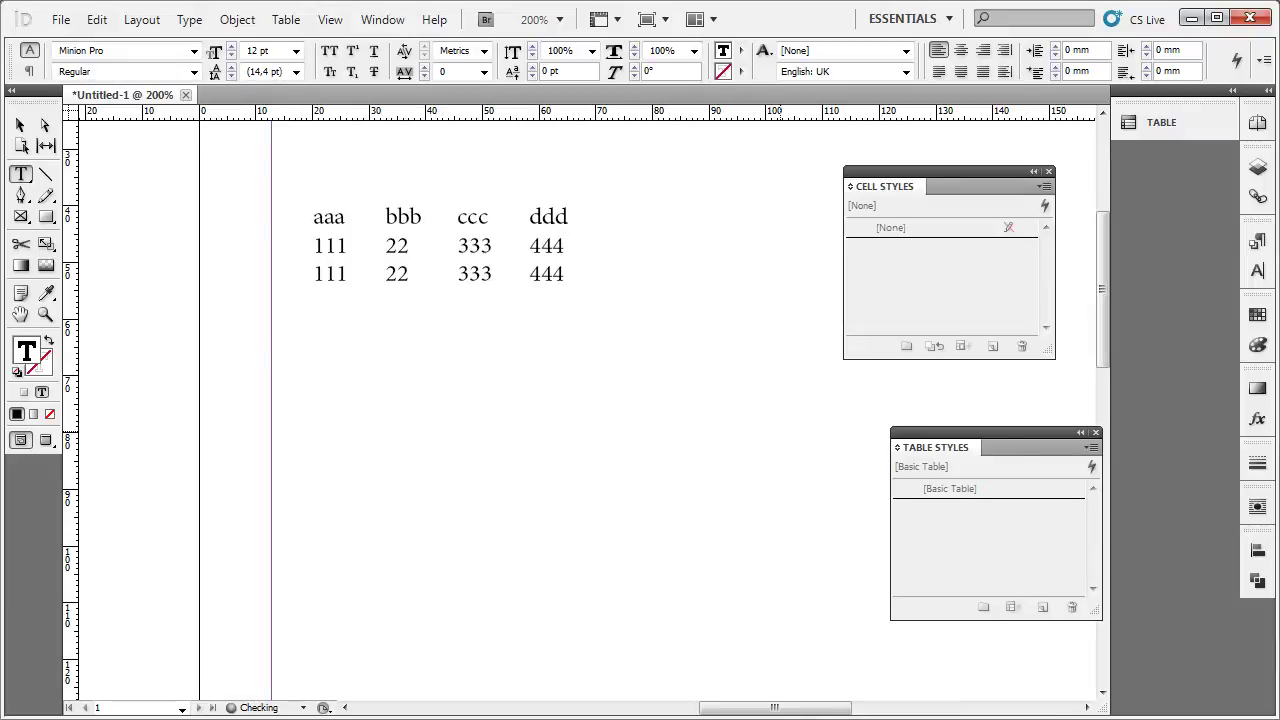
key("Tab")
type("22")
type("2")
key("Tab")
type("33\t444")
key("Tab")
type("11")
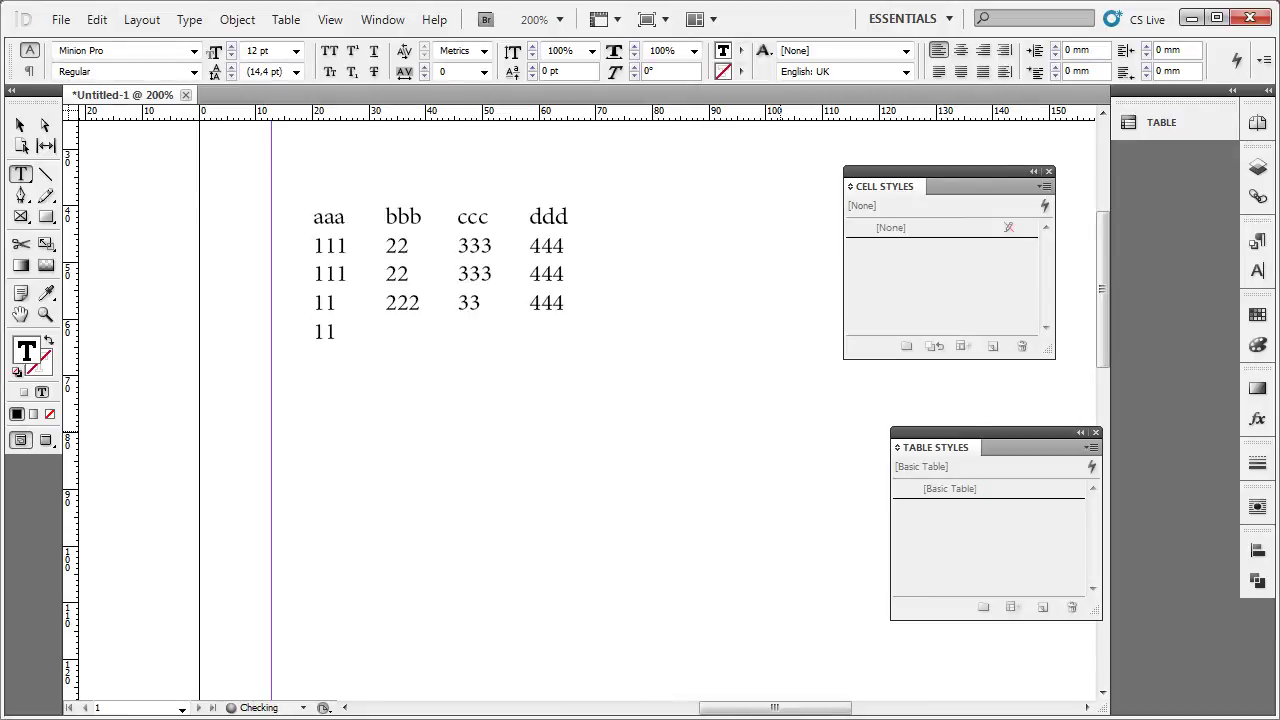
key("Tab")
type("3")
key("Tab")
type("4")
Step: Select all typed rows and open Table > Convert Text to Table
left_click_drag(337, 216, 766, 300)
left_click(347, 232)
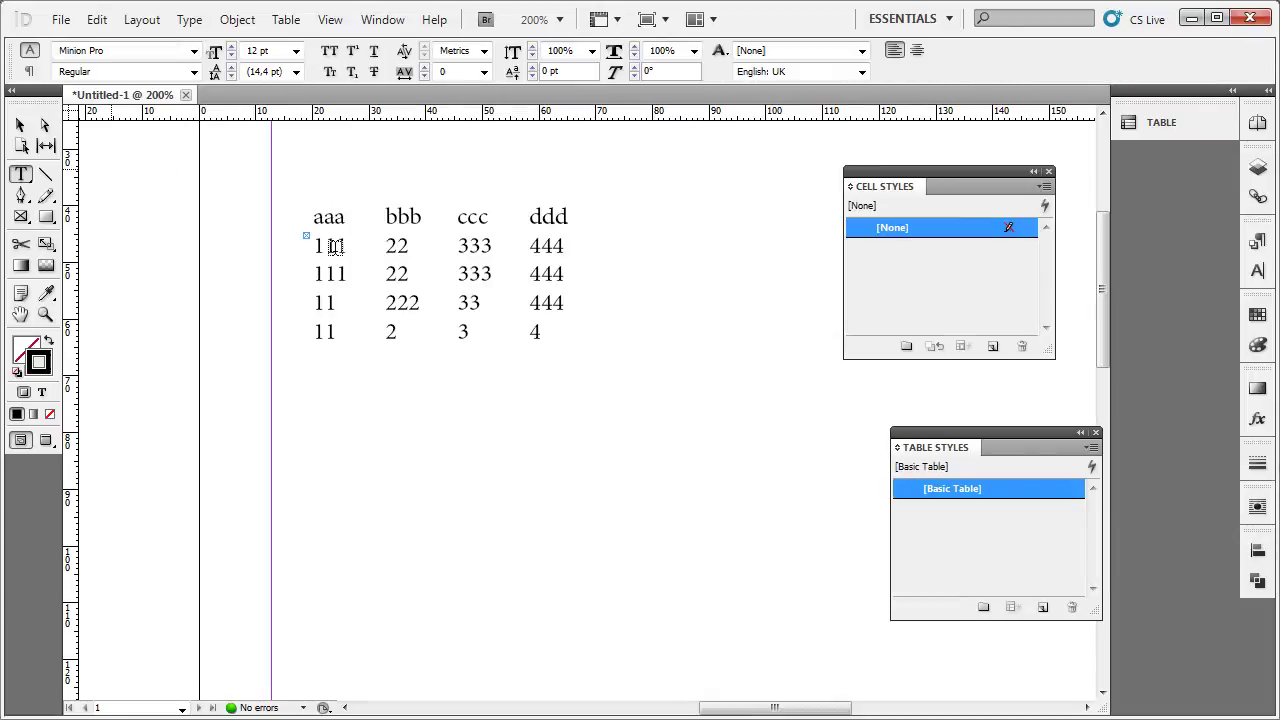
left_click_drag(318, 216, 714, 354)
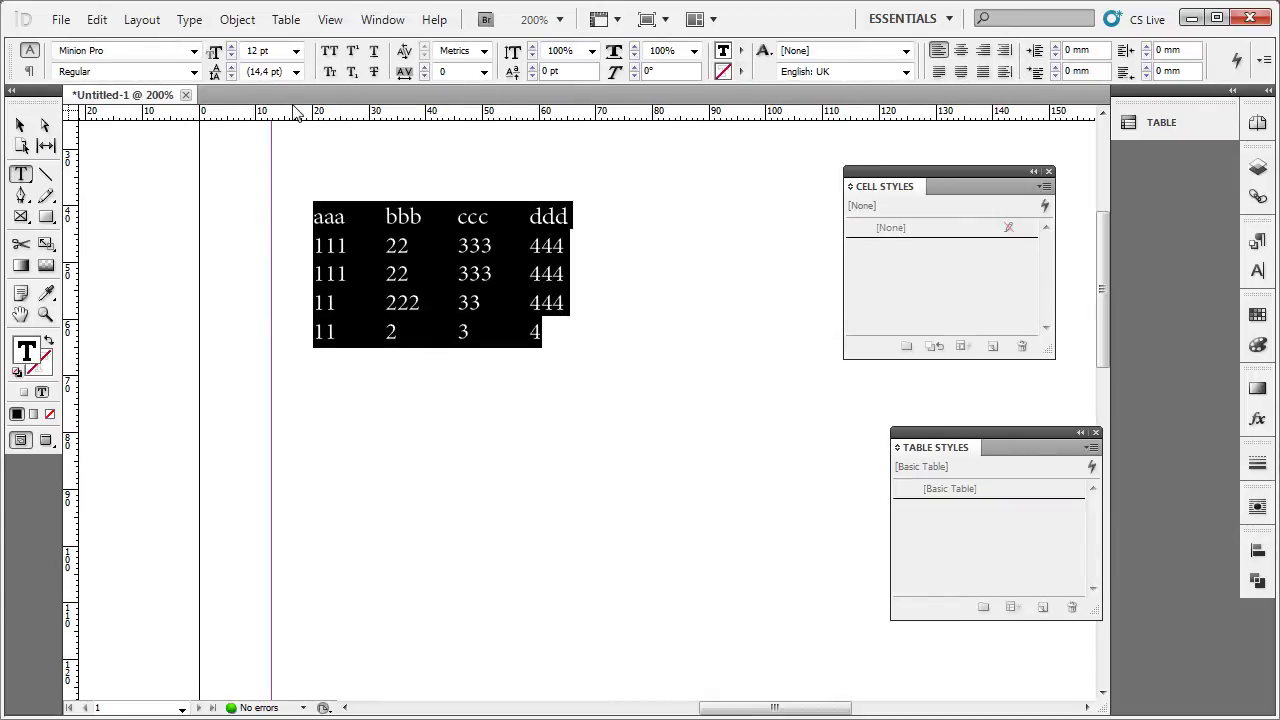
left_click(290, 19)
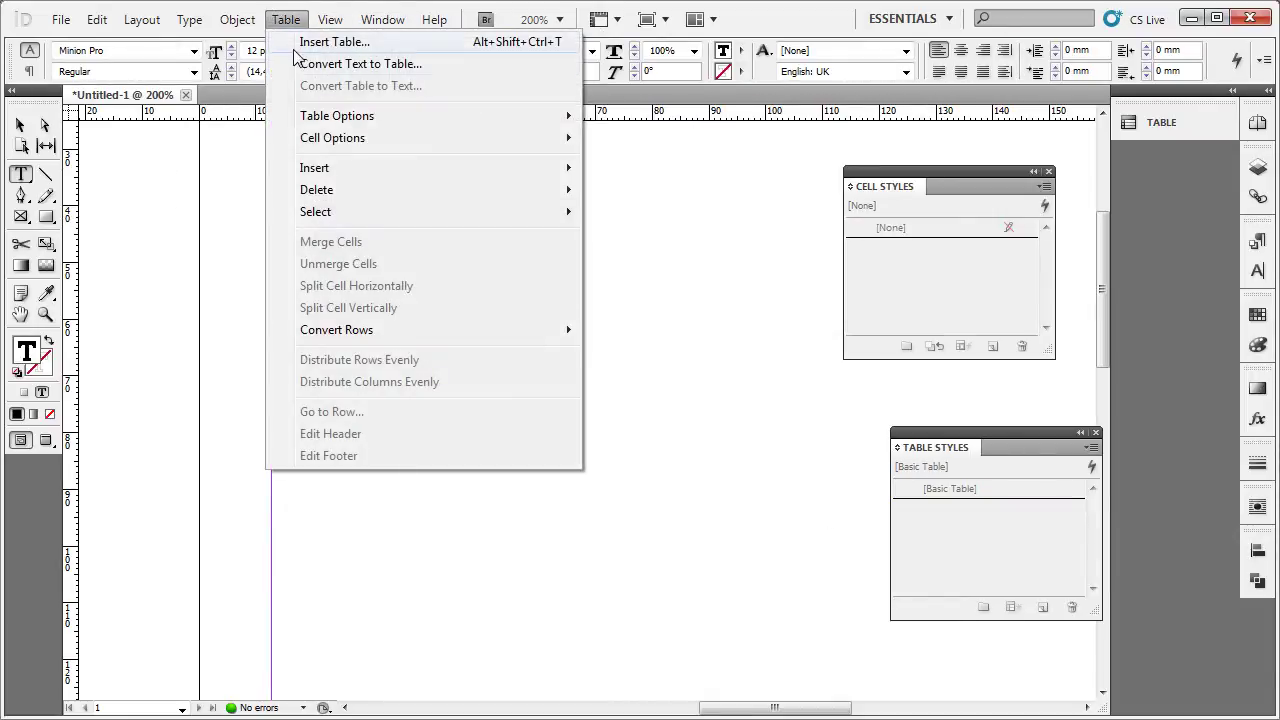
left_click(320, 64)
left_click_drag(730, 228, 610, 428)
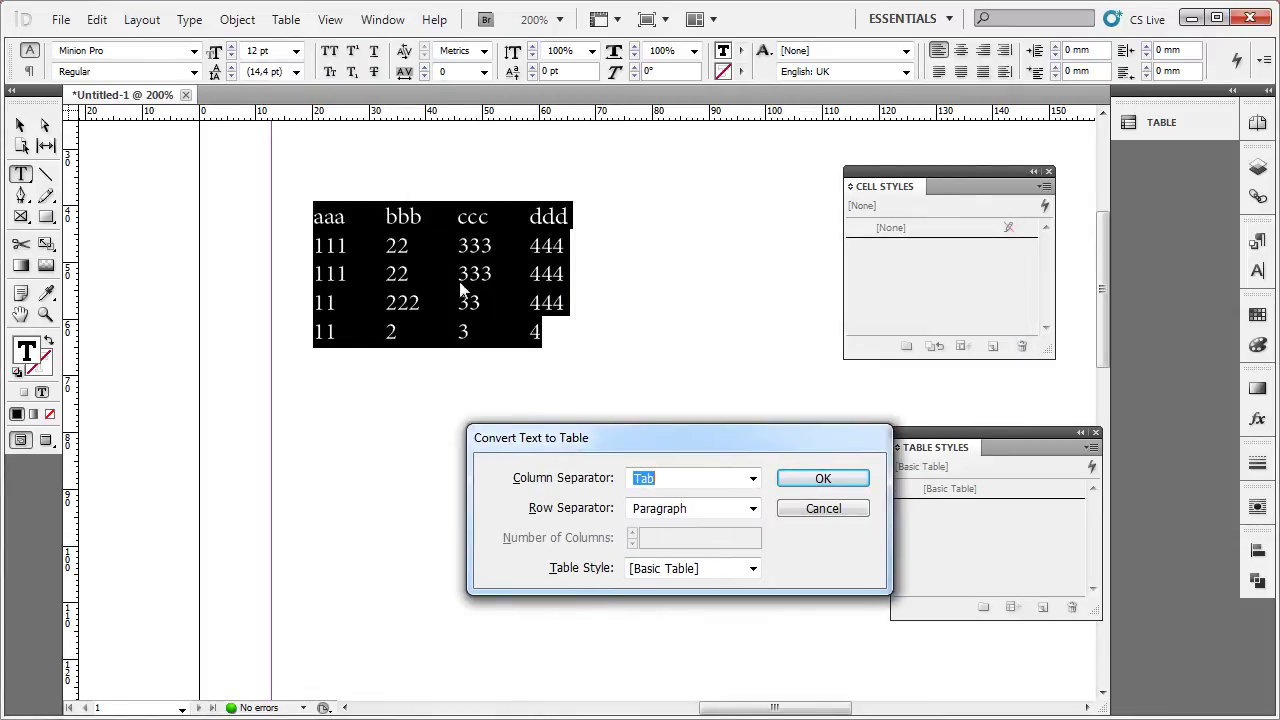
Step: Set Column Separator to Tab and Row Separator to Paragraph
left_click(752, 478)
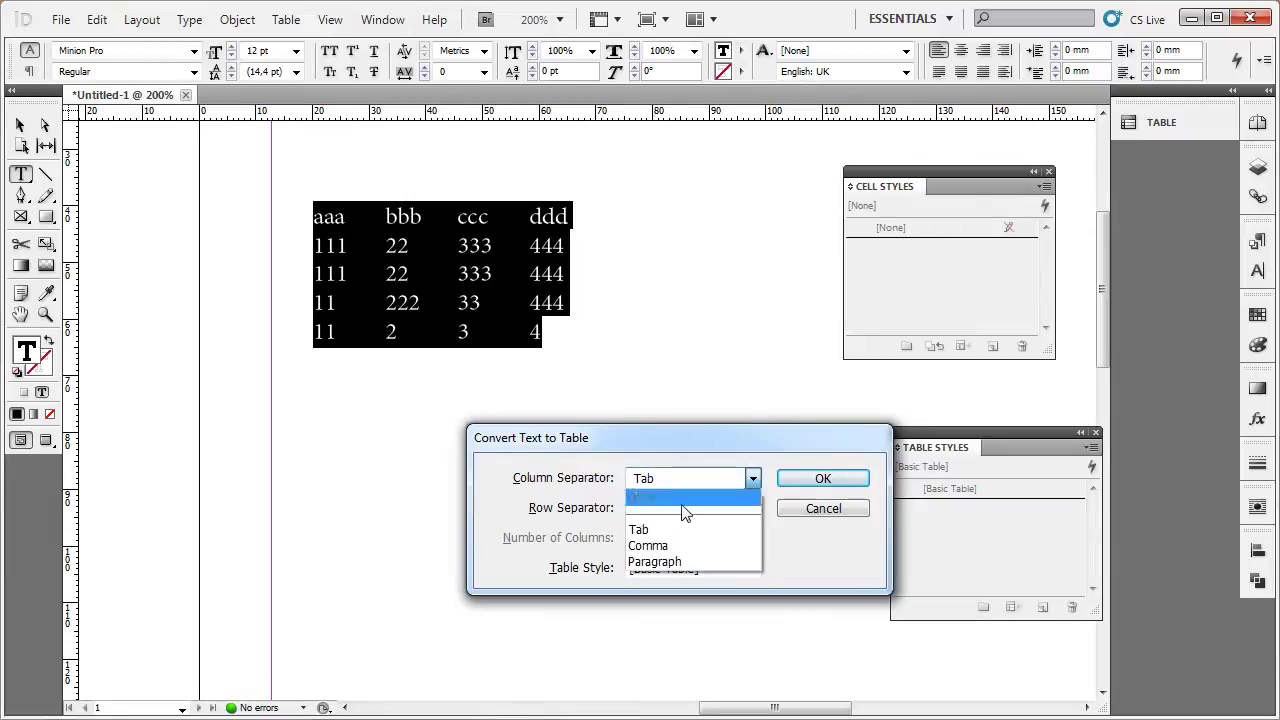
left_click(678, 530)
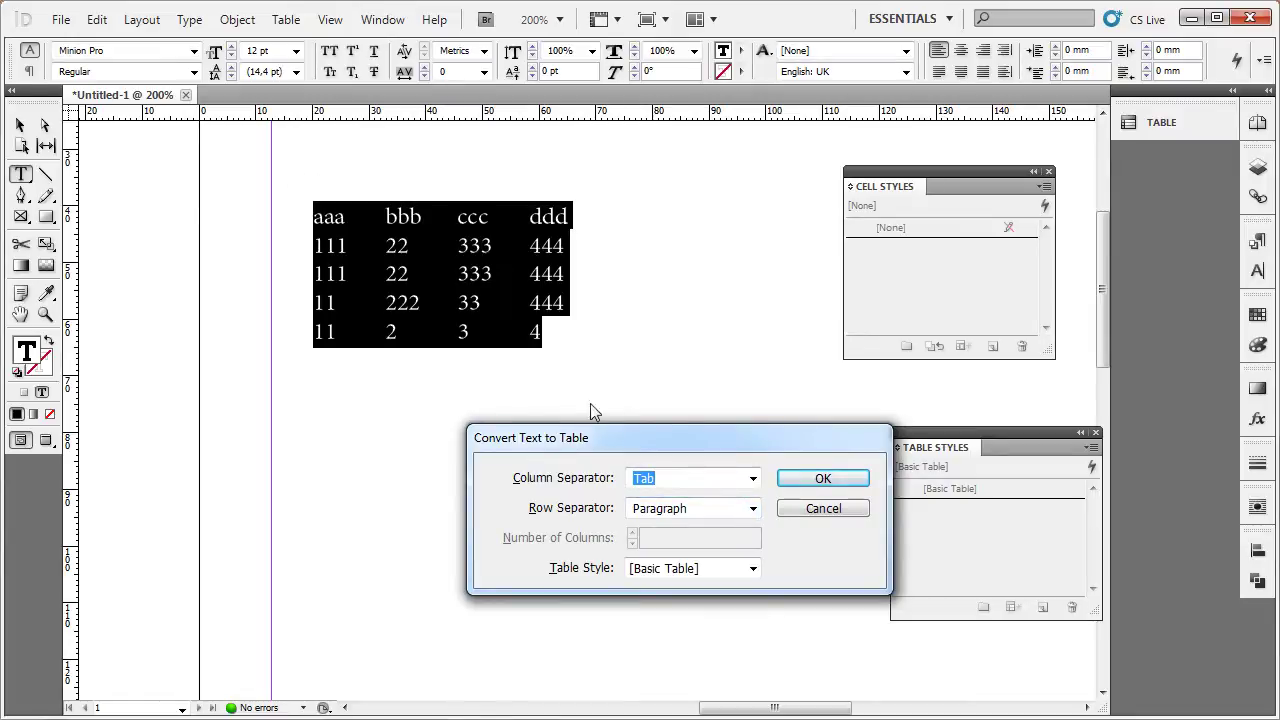
left_click(752, 509)
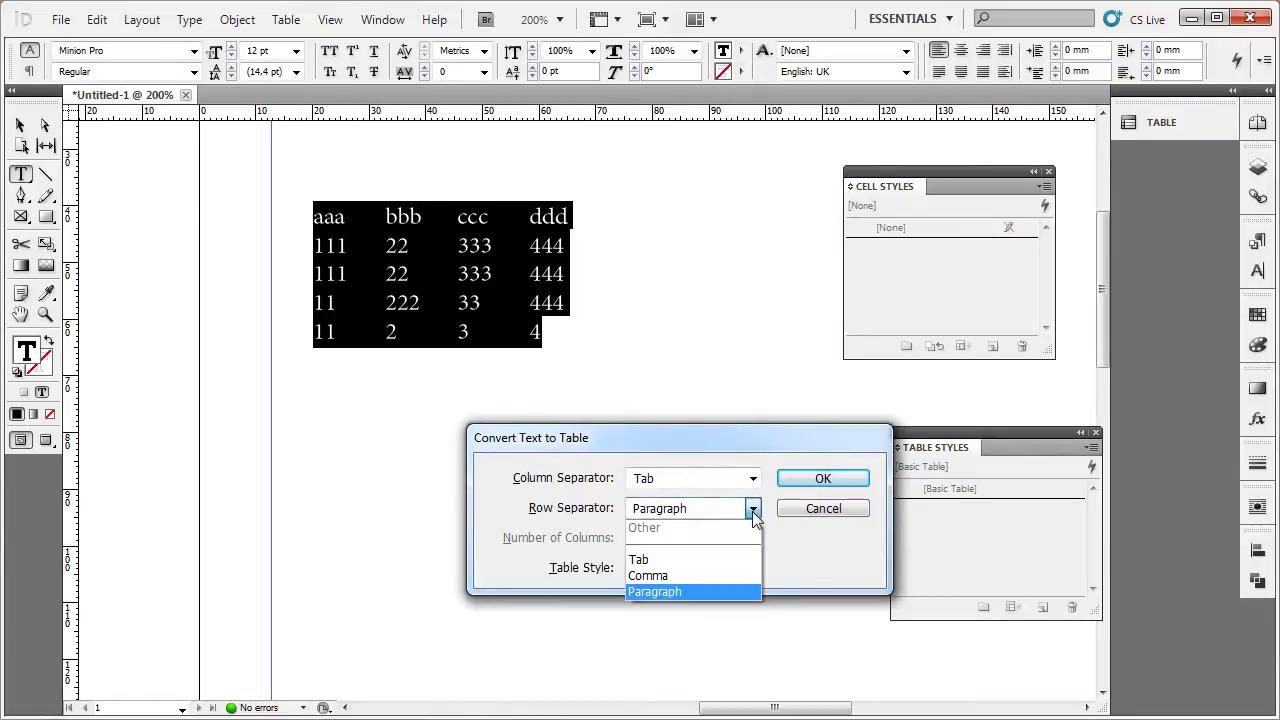
left_click(673, 594)
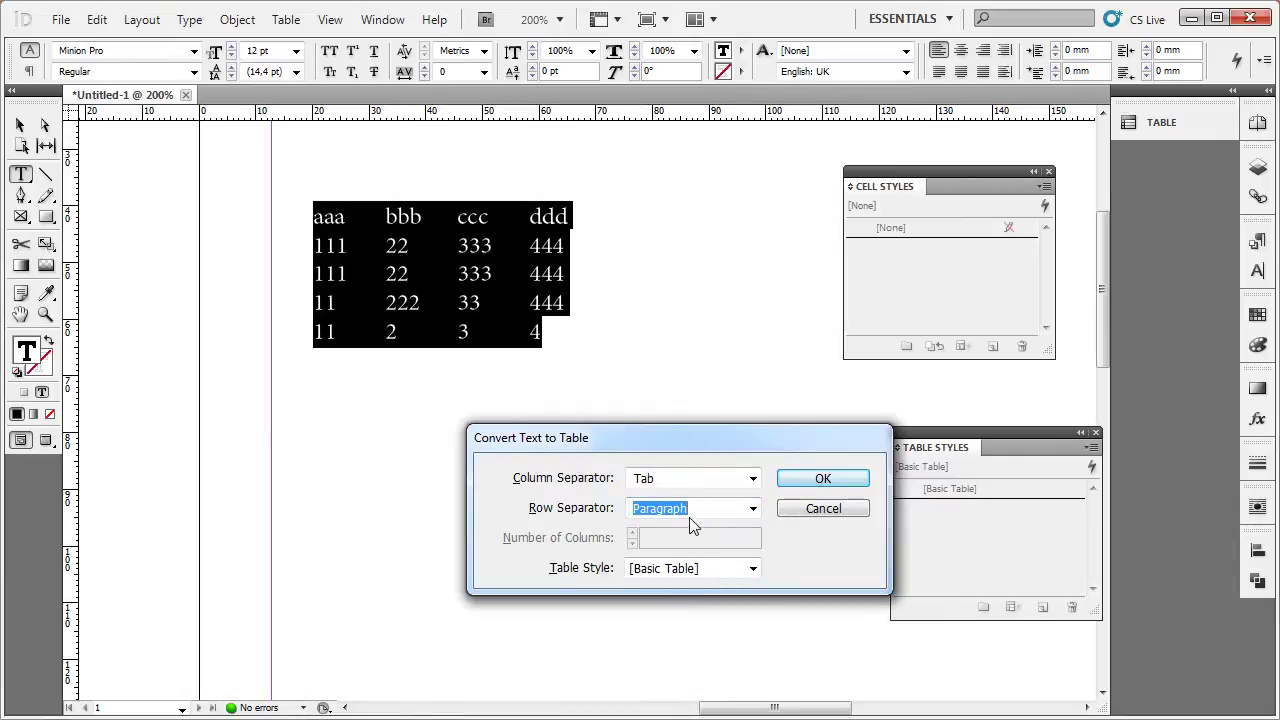
Step: Convert the text to a table, fit the frame to its content, then enlarge it
left_click(843, 480)
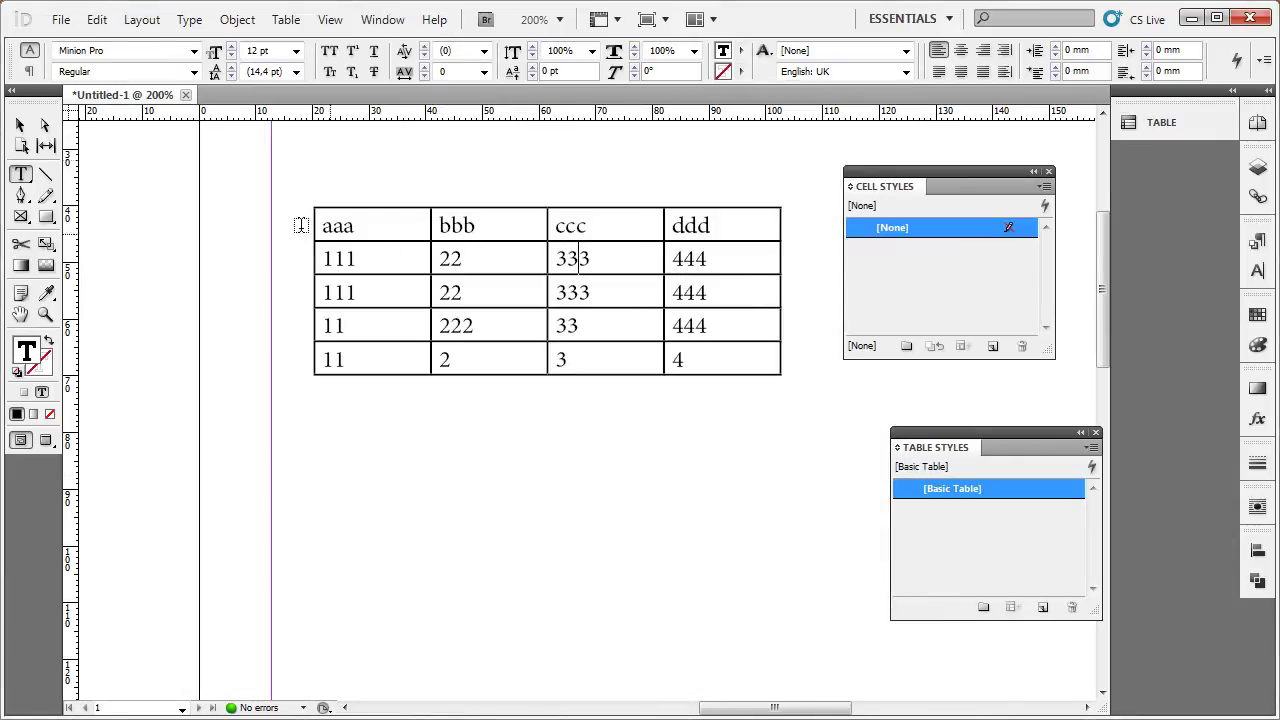
left_click(22, 124)
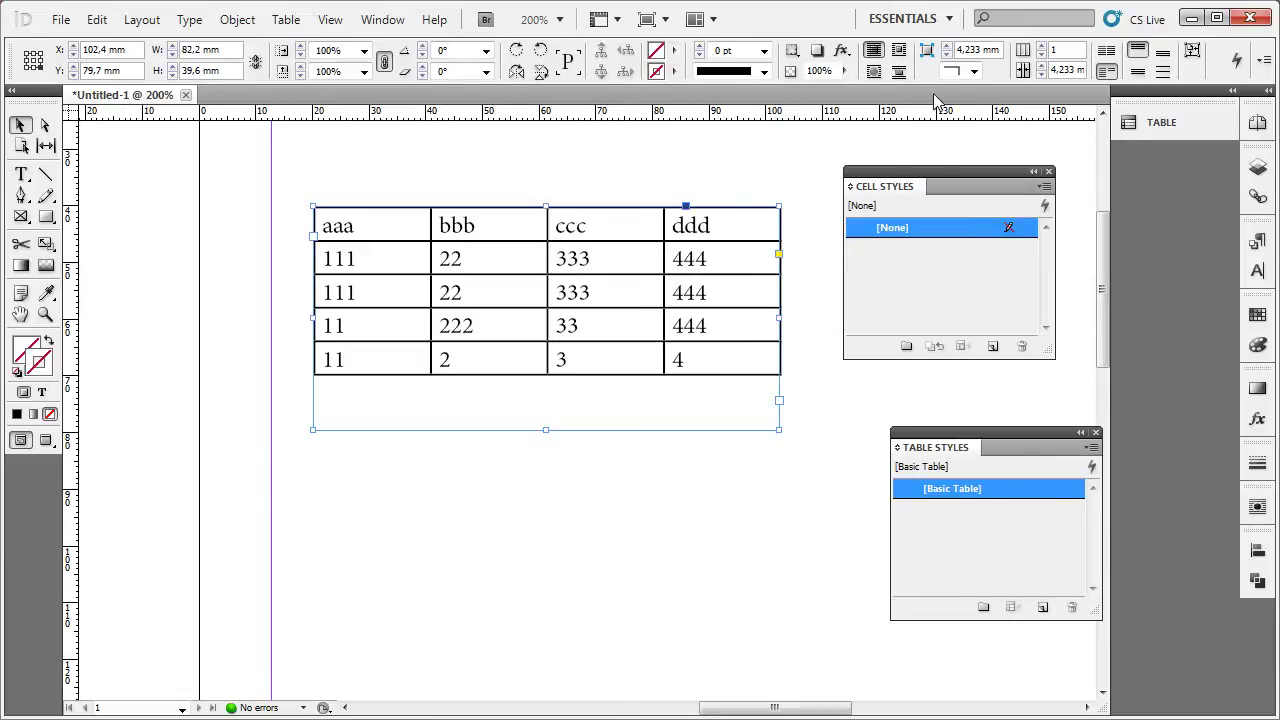
left_click_drag(686, 223, 663, 222)
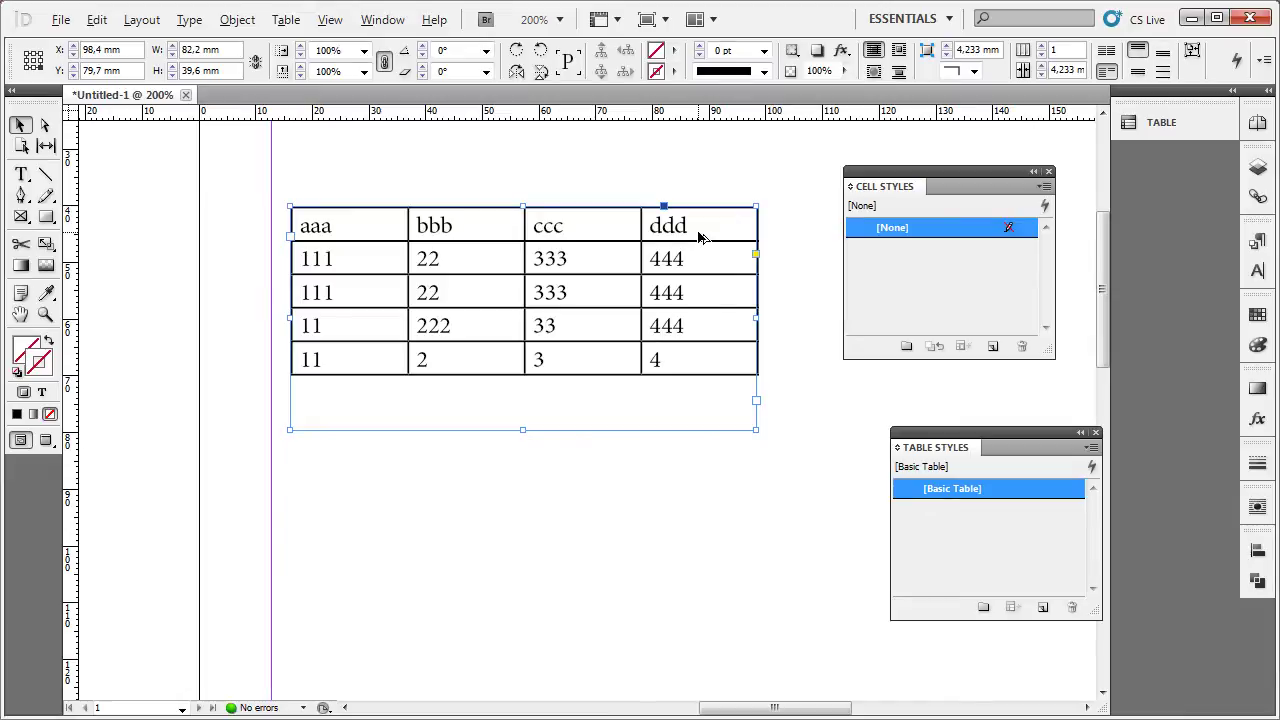
key("ctrl+alt+c")
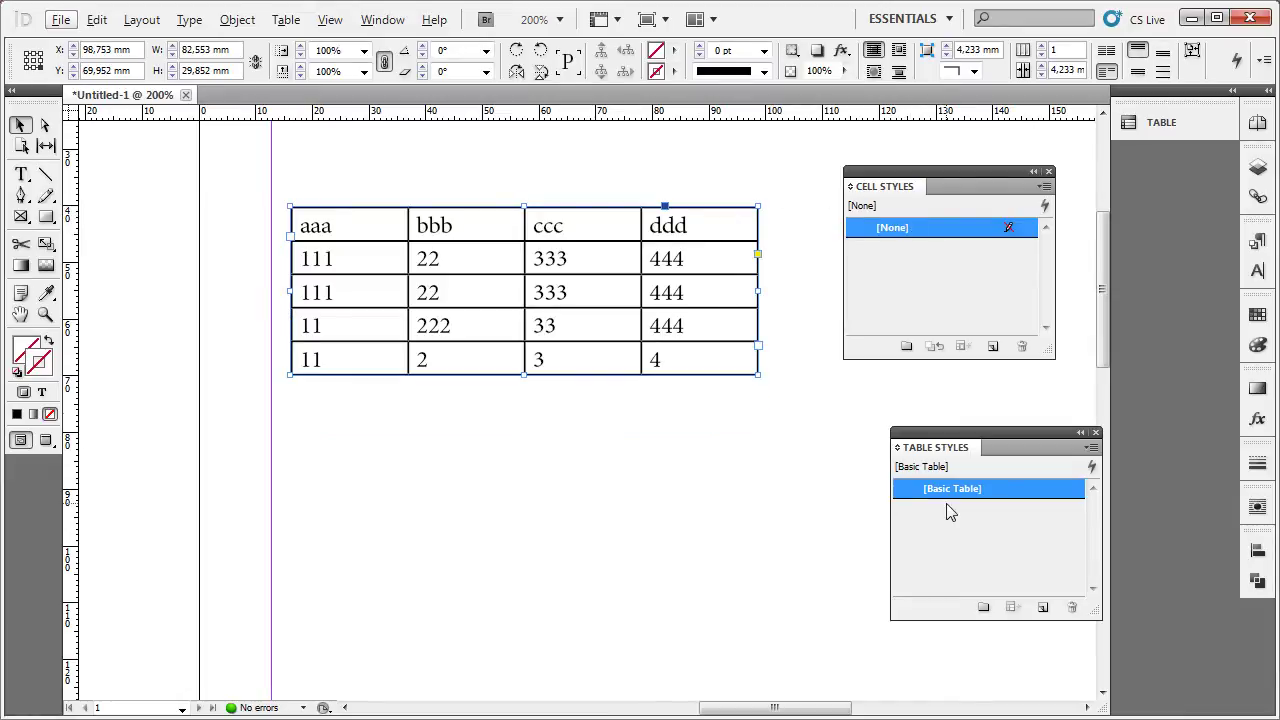
left_click_drag(757, 378, 840, 470)
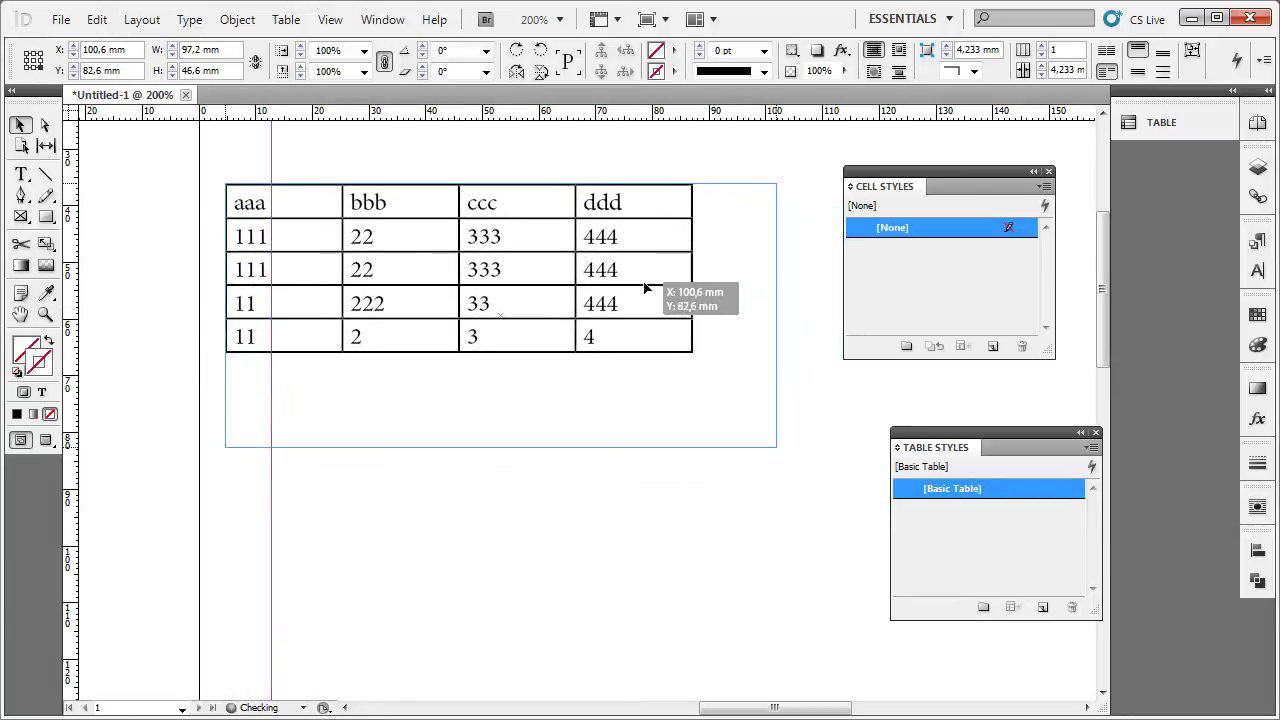
Step: Zoom out and move the table frame toward the page's top-left
key("ctrl+minus")
key("ctrl+minus")
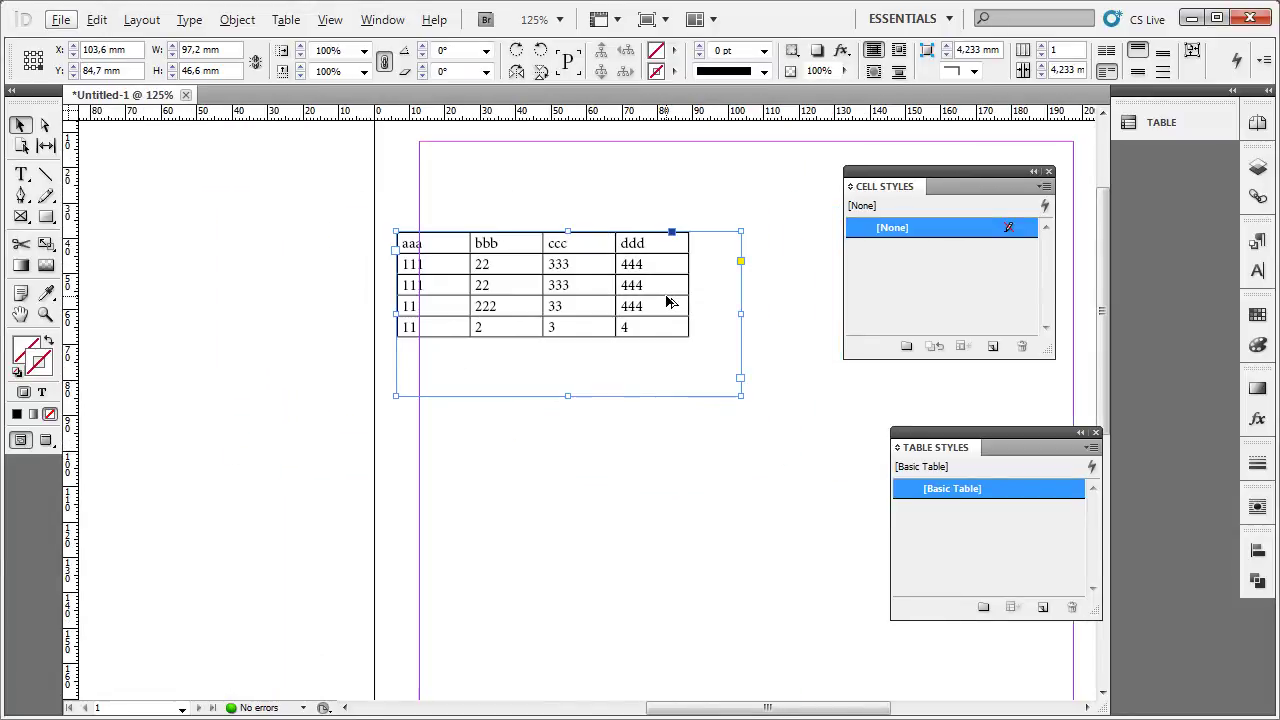
mouse_move(669, 300)
left_mouse_down()
mouse_move(474, 300)
mouse_move(503, 313)
mouse_move(489, 228)
left_mouse_up()
left_click_drag(660, 304, 576, 296)
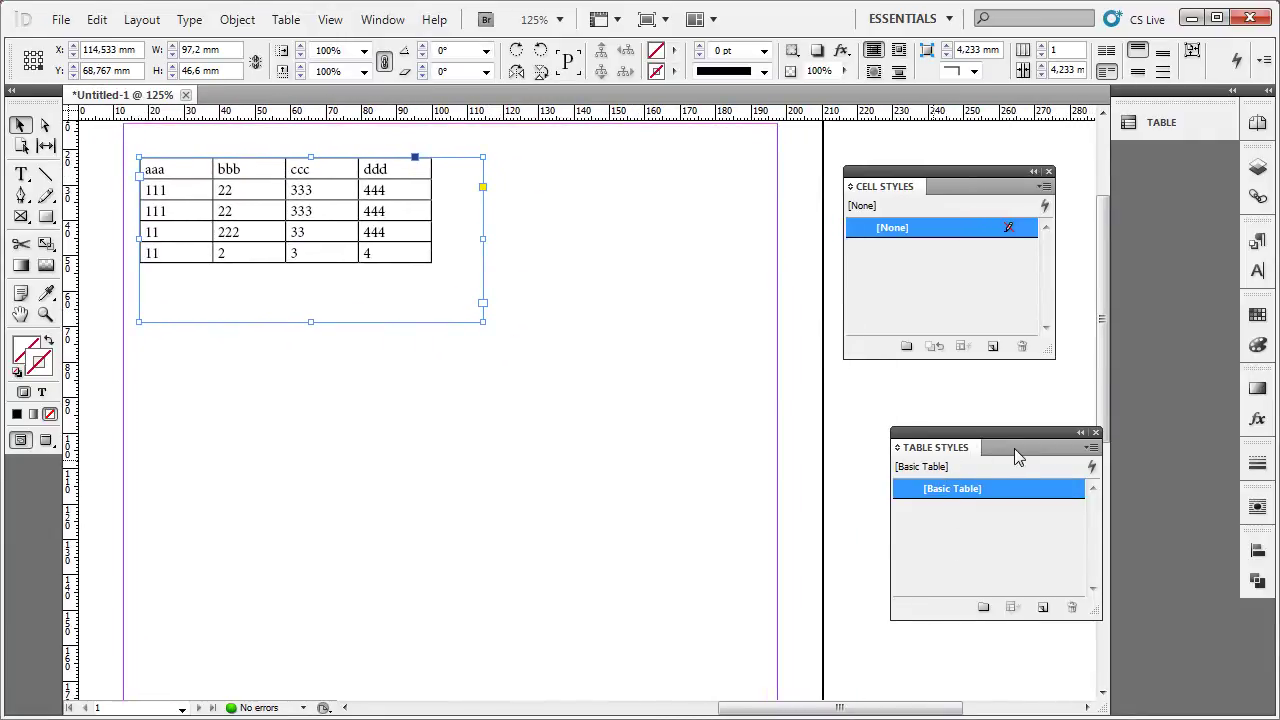
left_click_drag(950, 455, 890, 405)
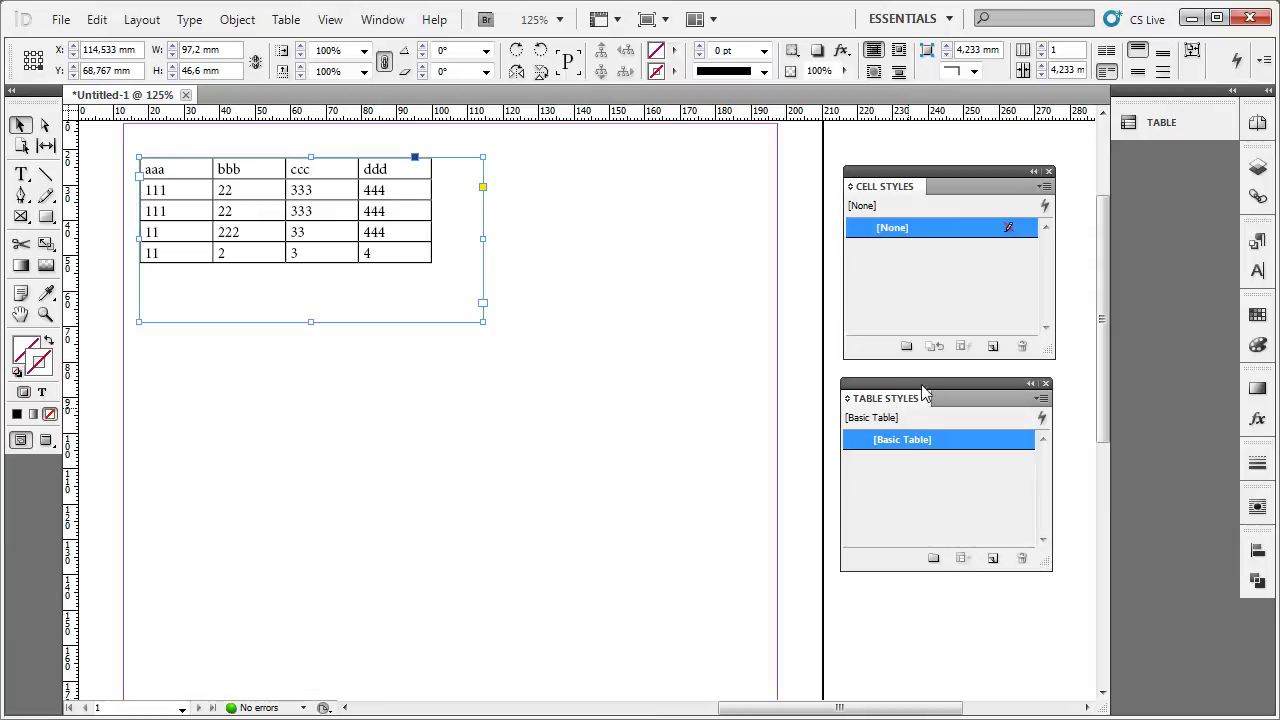
Step: Browse the Window menu's Type & Tables and Styles panels without choosing one
left_click(382, 20)
mouse_move(427, 490)
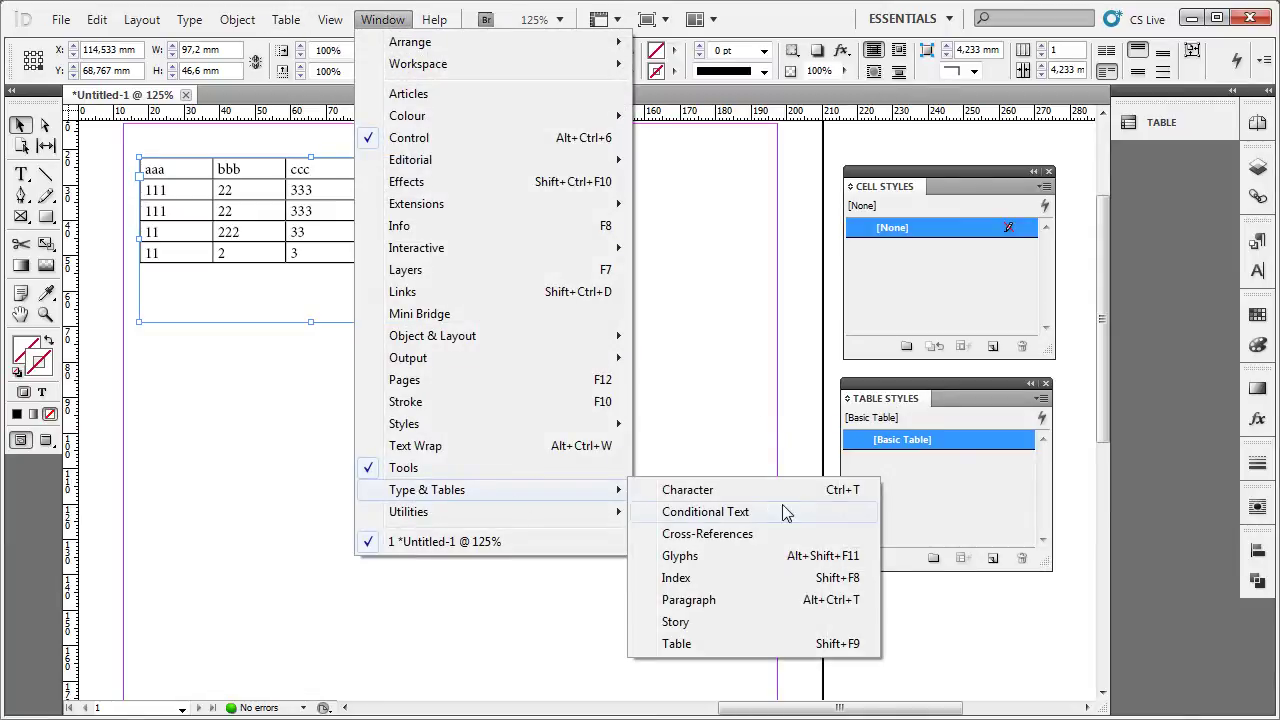
left_click(687, 648)
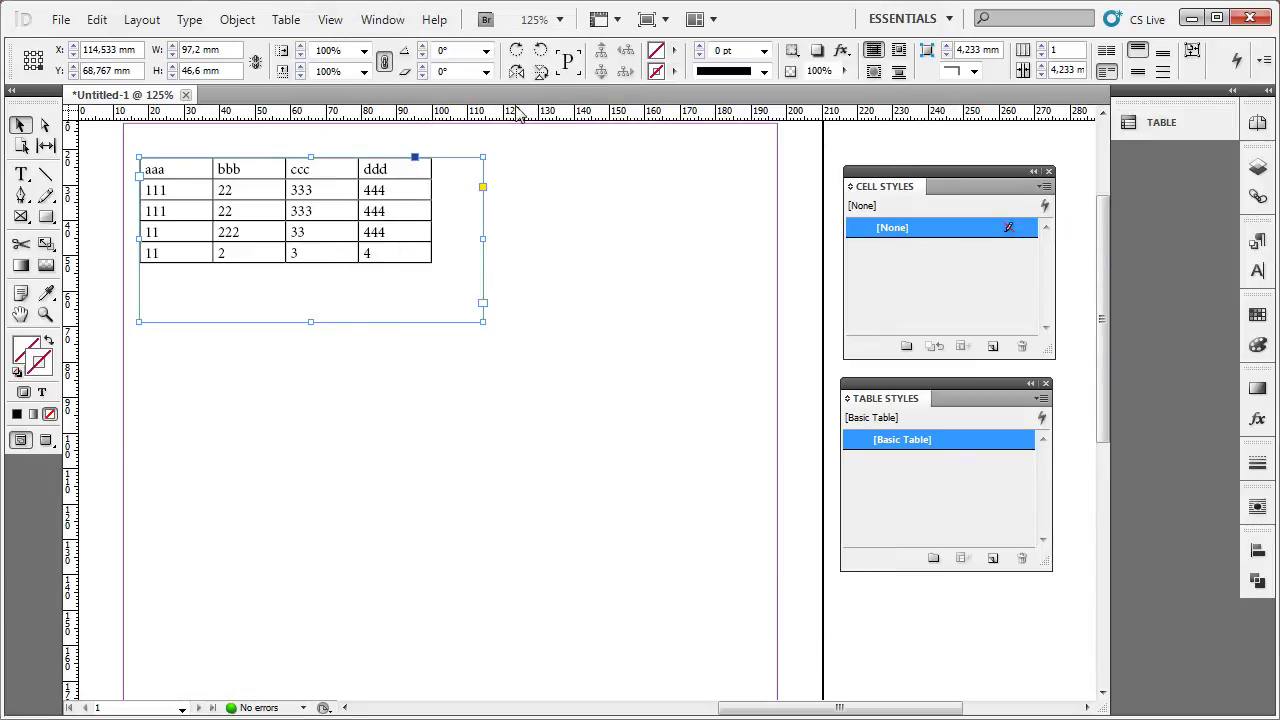
left_click(384, 19)
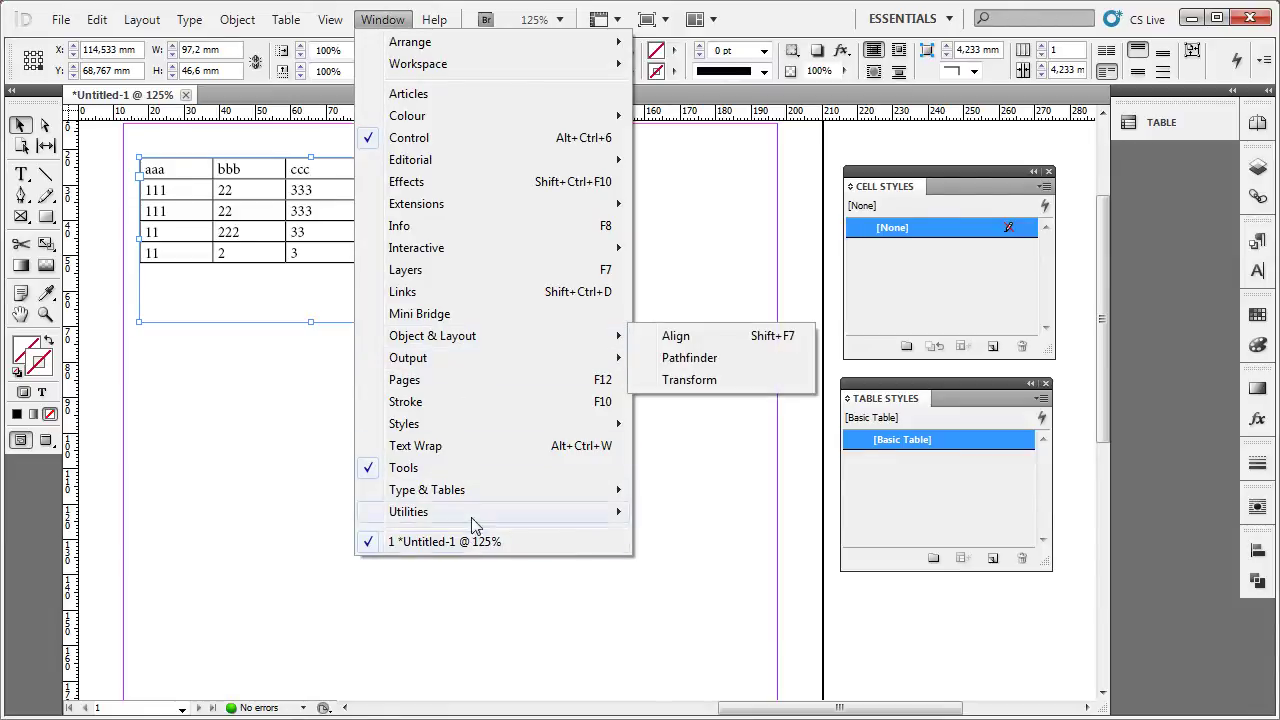
mouse_move(404, 424)
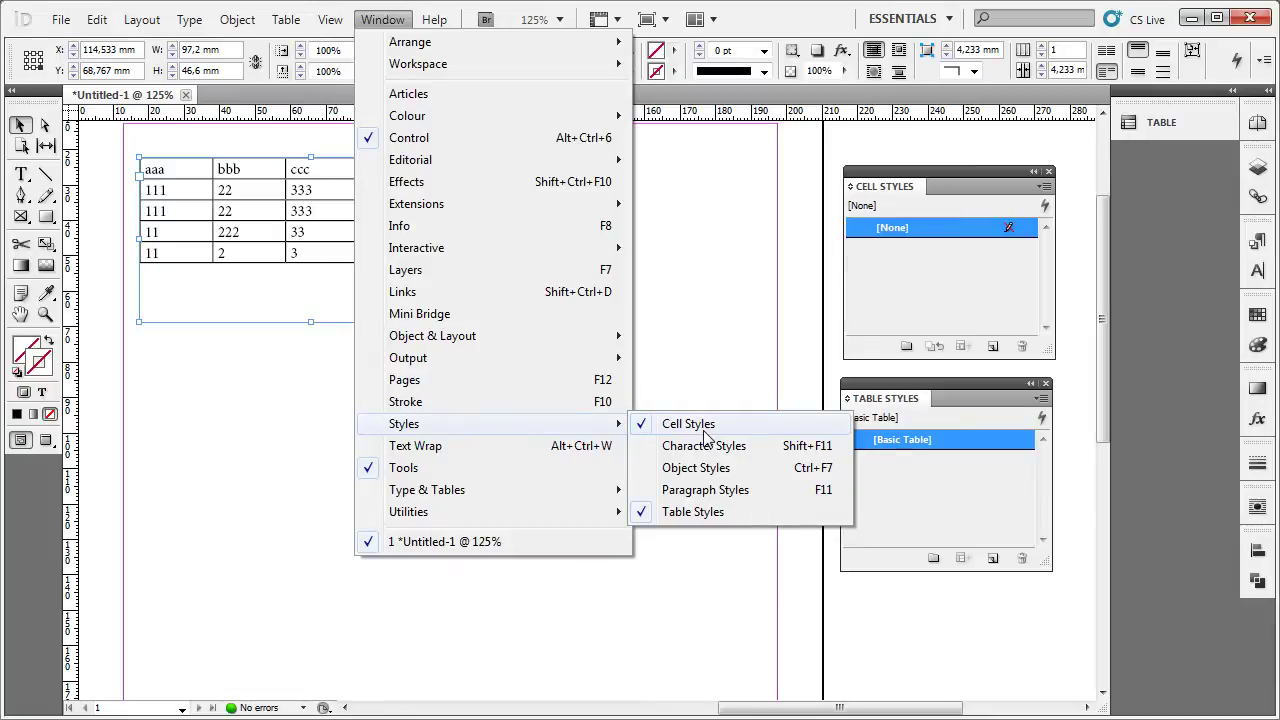
key("Escape")
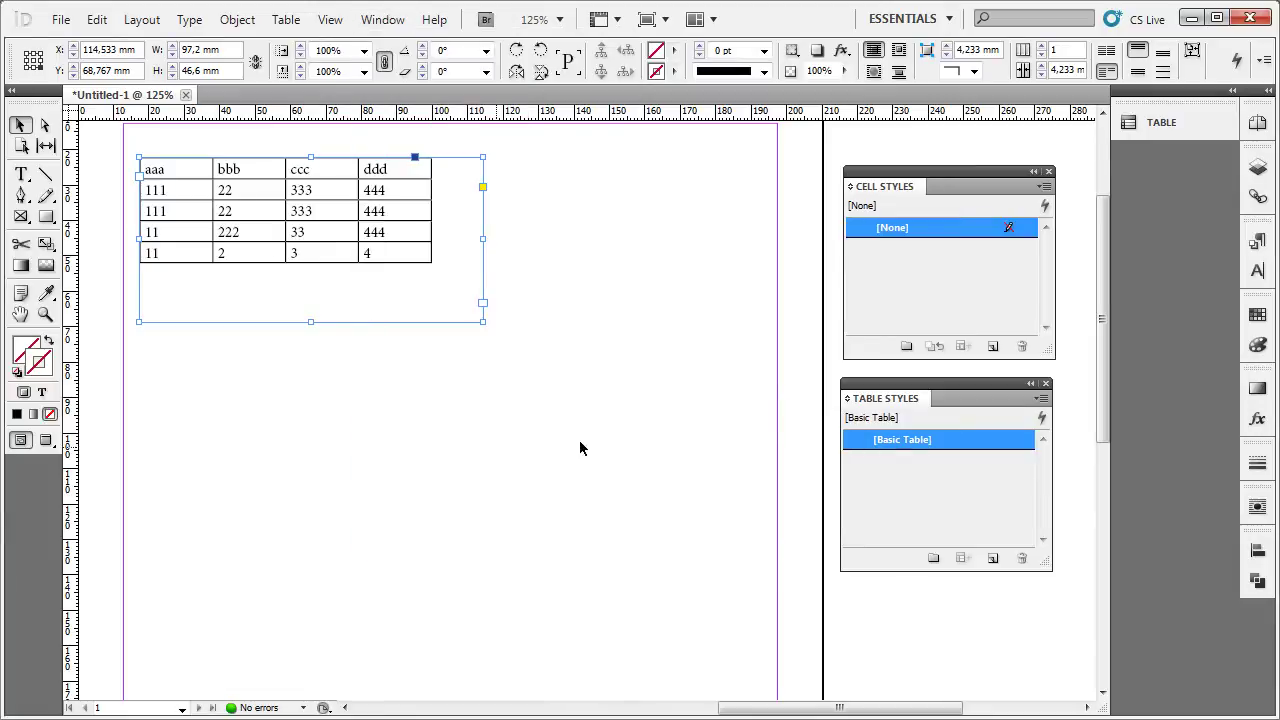
Step: Move the table frame slightly lower and place the Table Styles panel beside it
left_click(580, 448)
left_click_drag(414, 251, 414, 302)
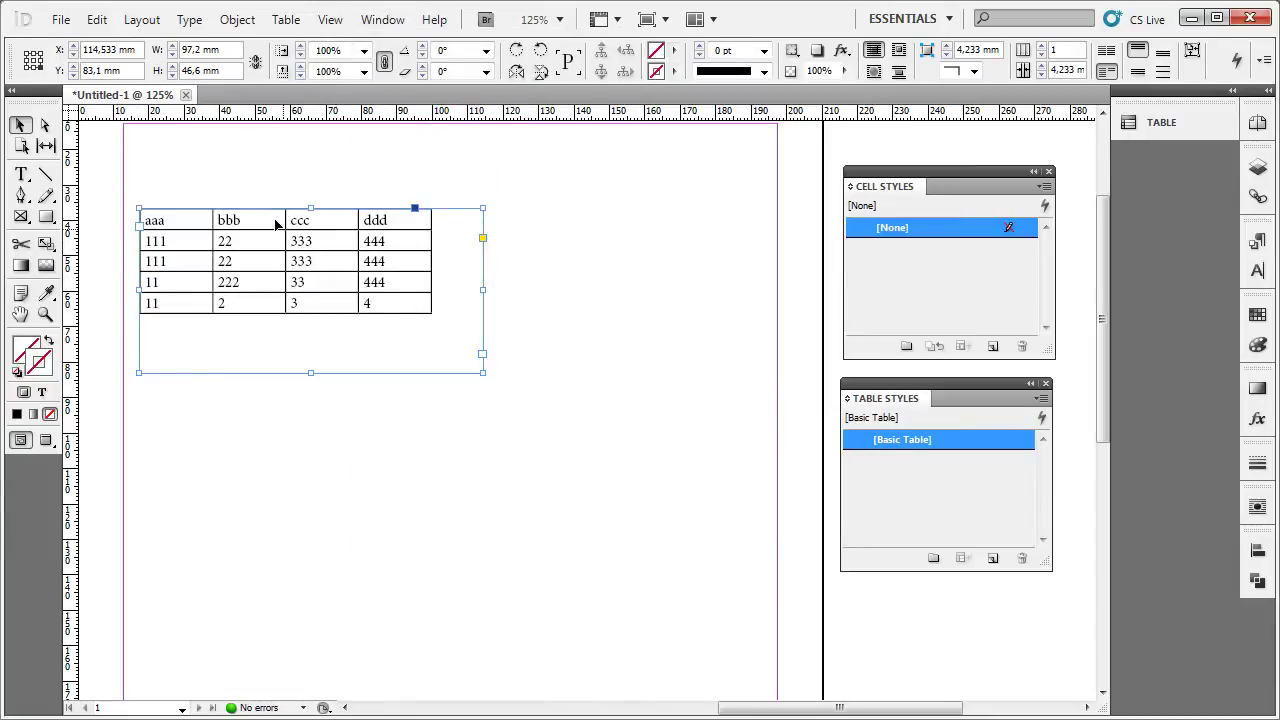
mouse_move(964, 402)
left_mouse_down()
mouse_move(753, 287)
mouse_move(736, 214)
left_mouse_up()
left_click_drag(960, 203, 1000, 217)
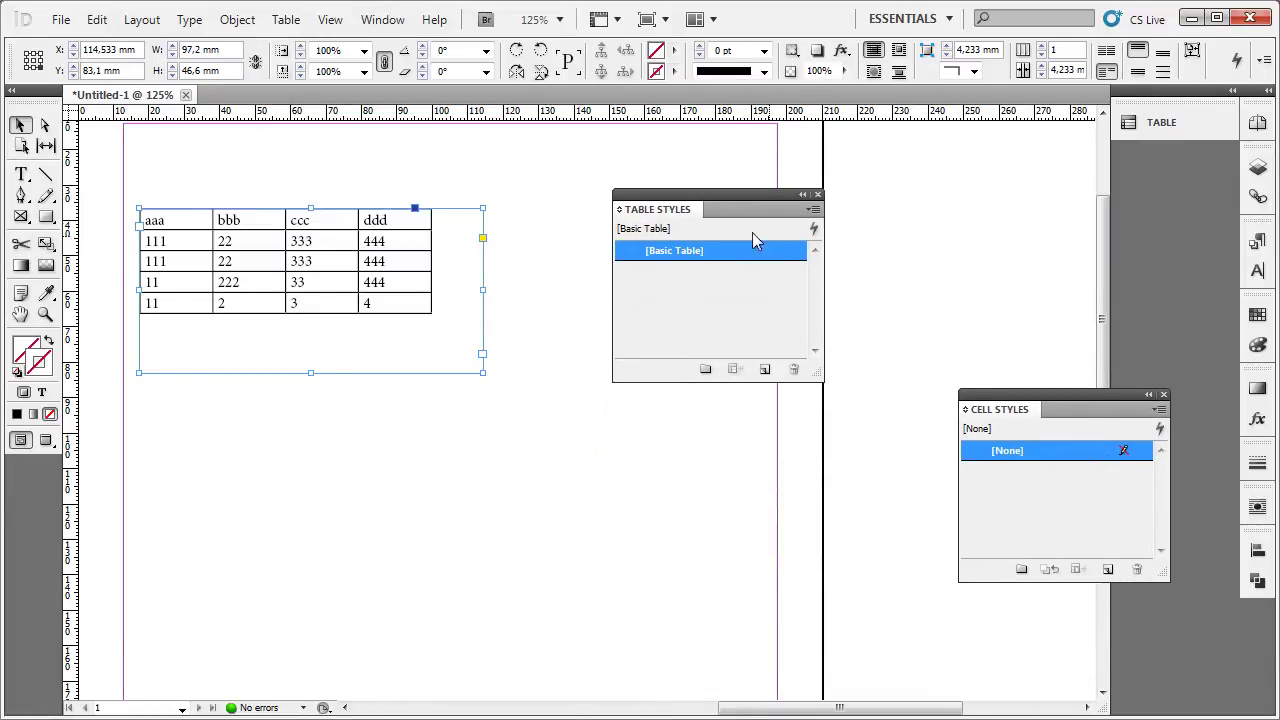
left_click_drag(771, 214, 942, 218)
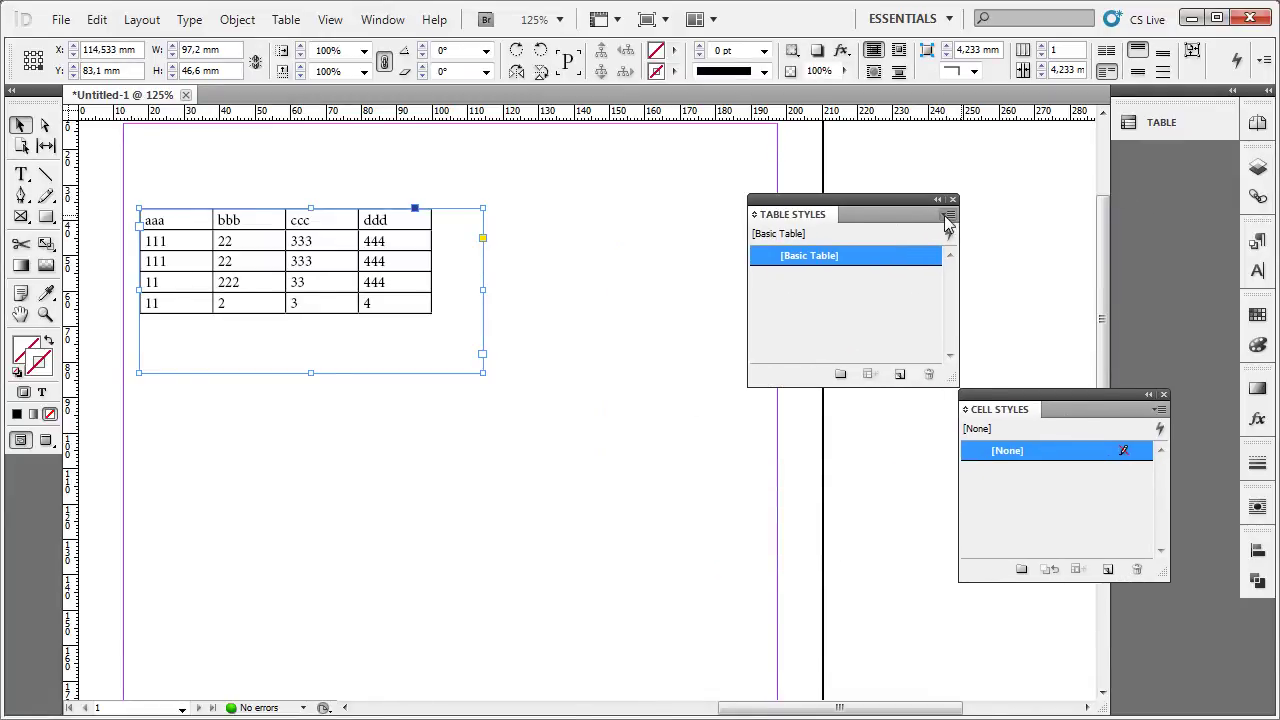
Step: Create a new table style named '1' from the Table Styles panel menu
left_click(946, 216)
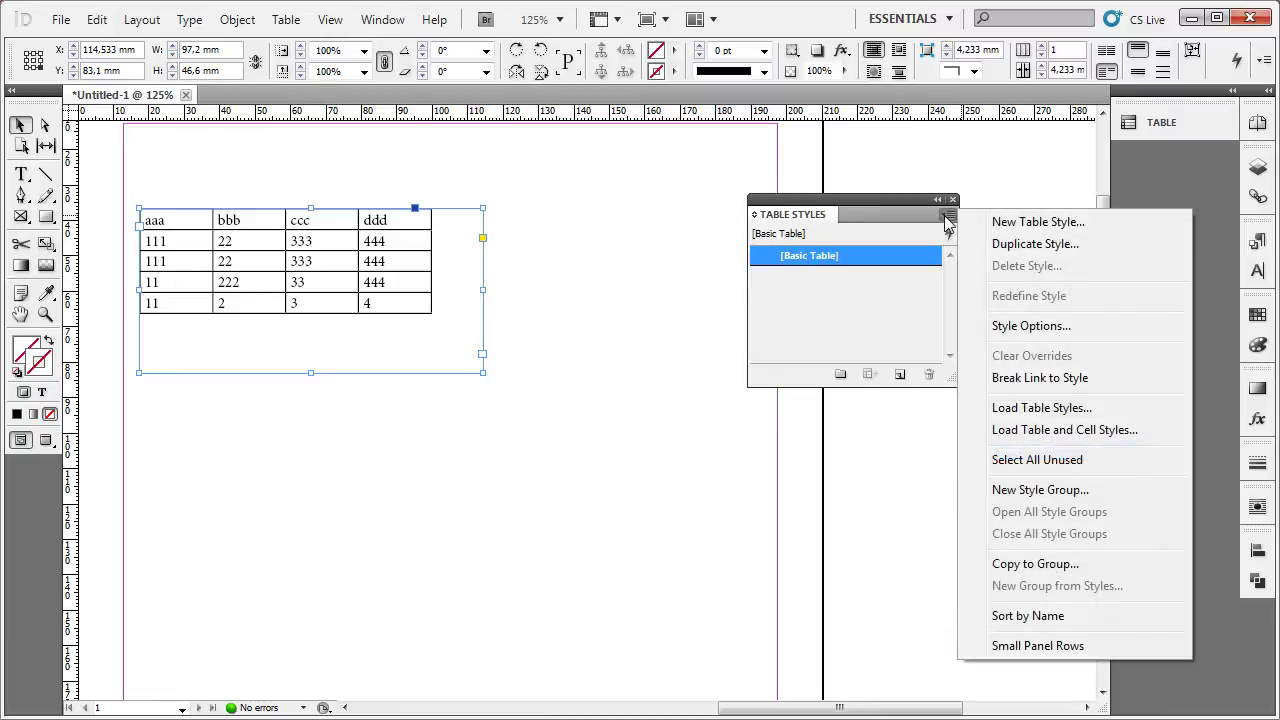
left_click(1022, 224)
left_click_drag(699, 142, 801, 152)
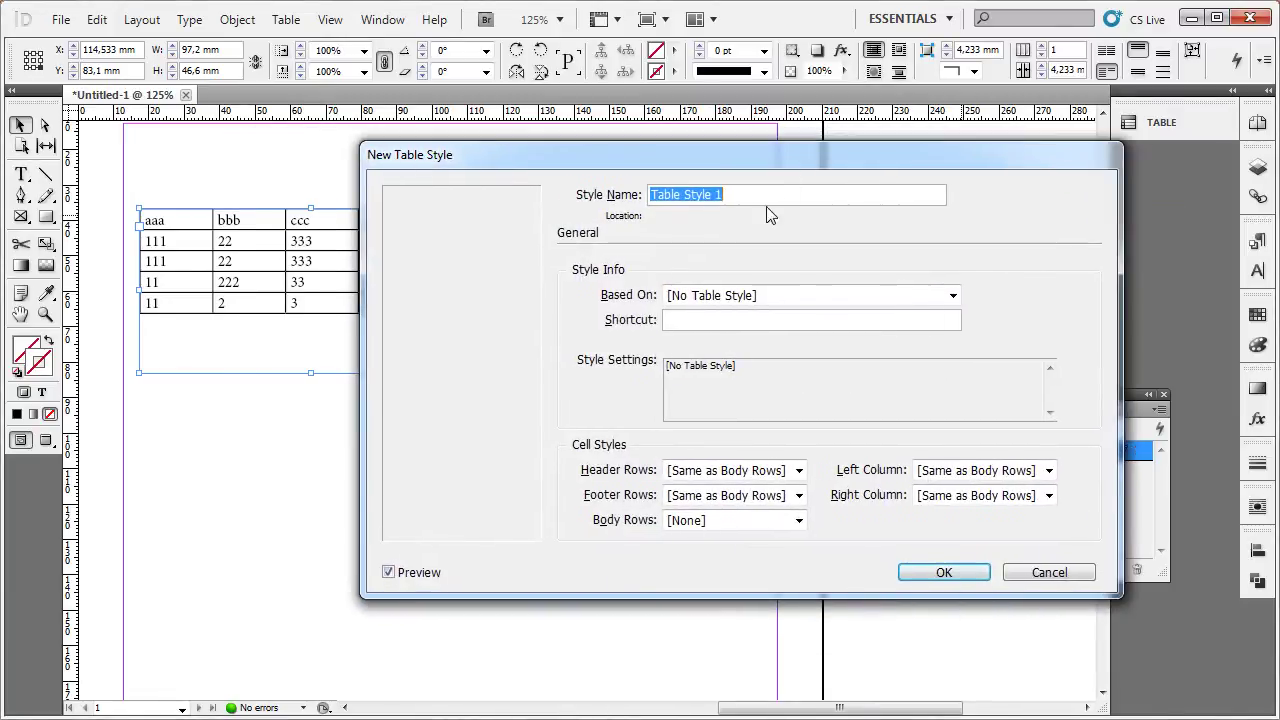
type("1")
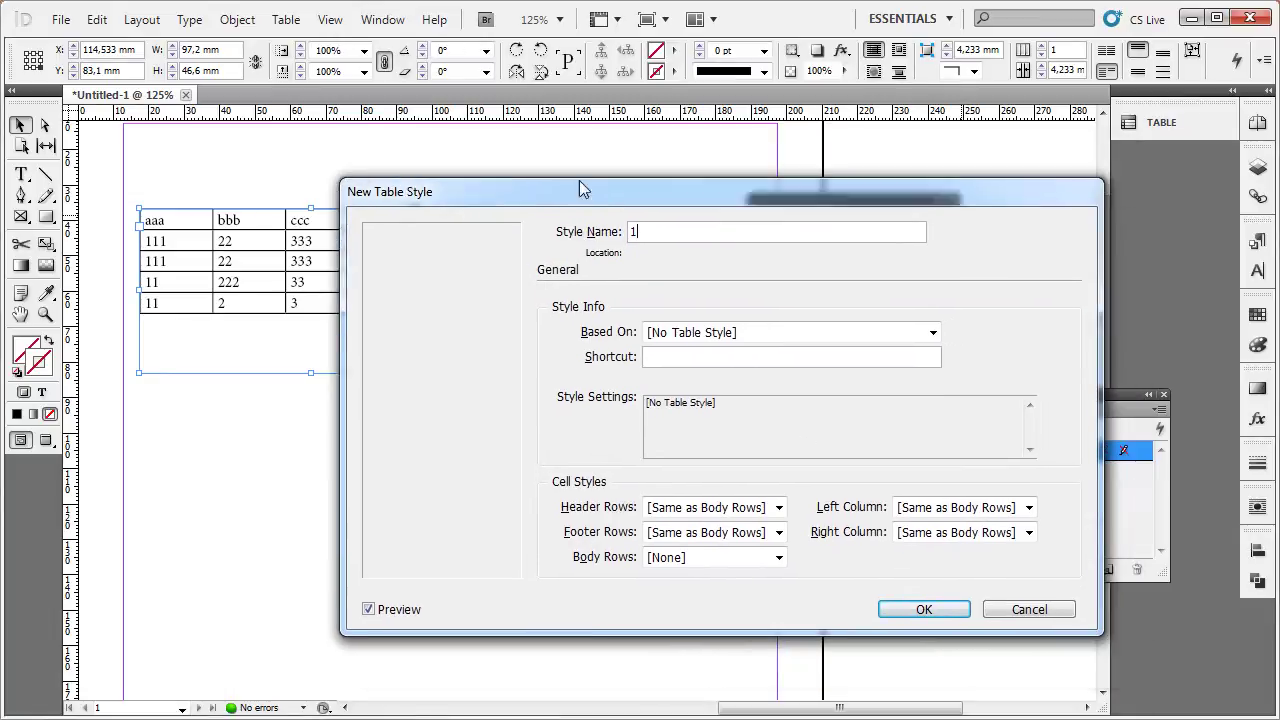
left_click_drag(603, 158, 573, 176)
left_click(912, 595)
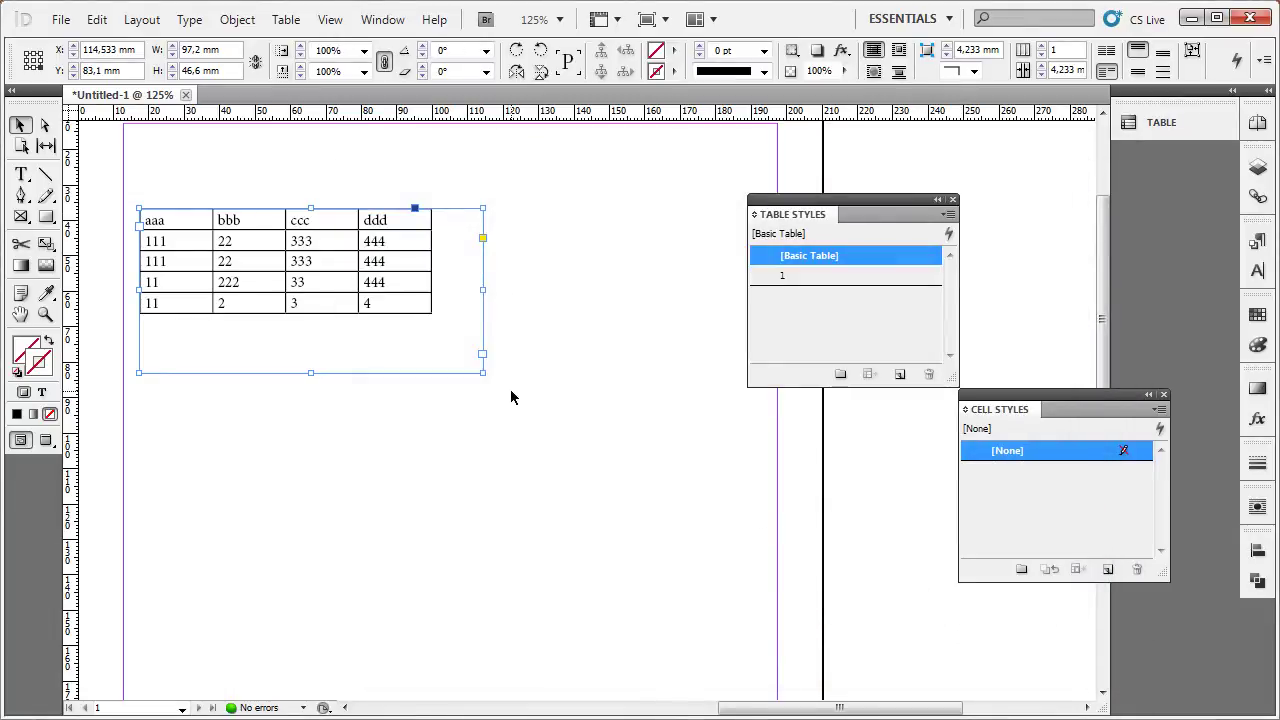
Step: Select all table cells and apply table style 1
double_click(165, 220)
left_click_drag(165, 220, 402, 315)
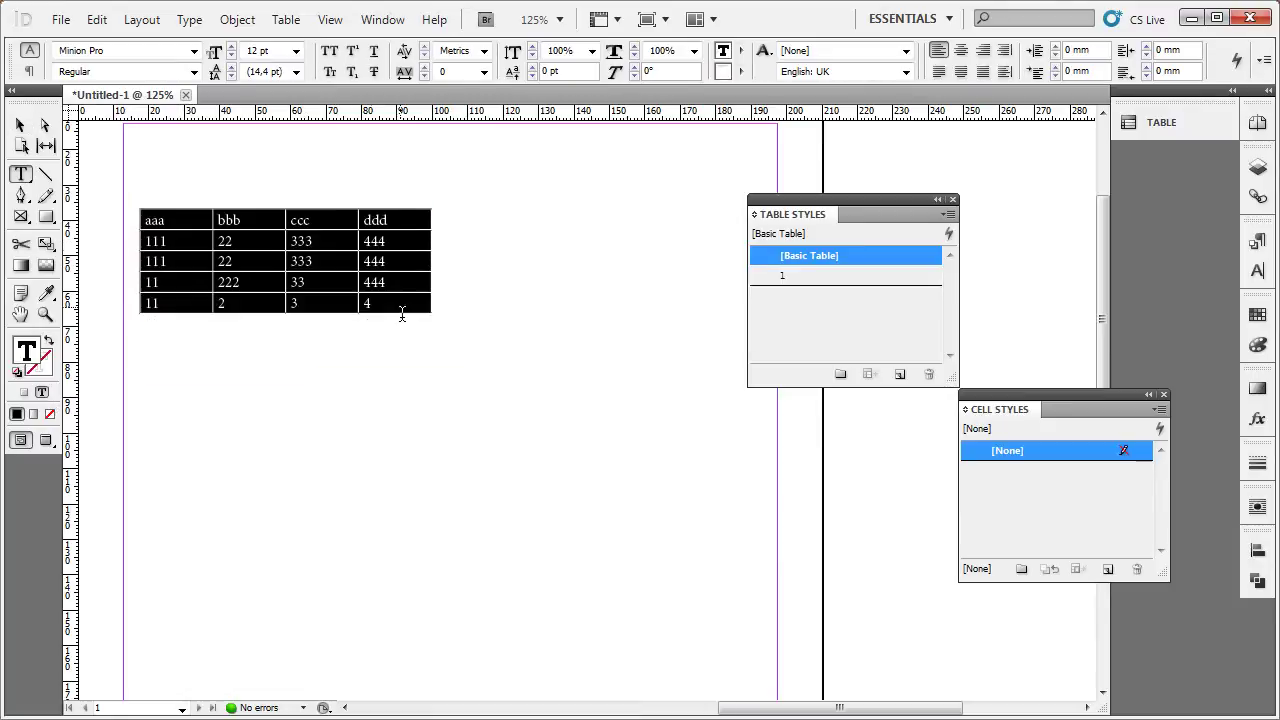
left_click(827, 285)
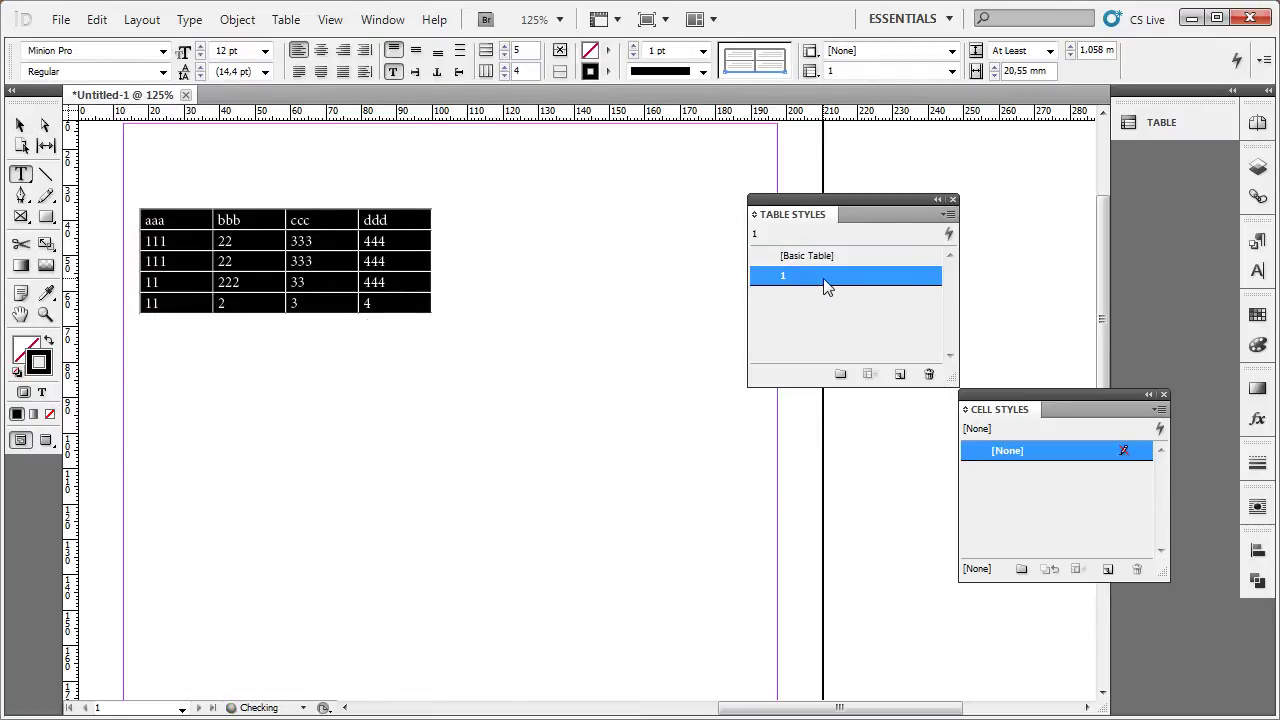
left_click(20, 125)
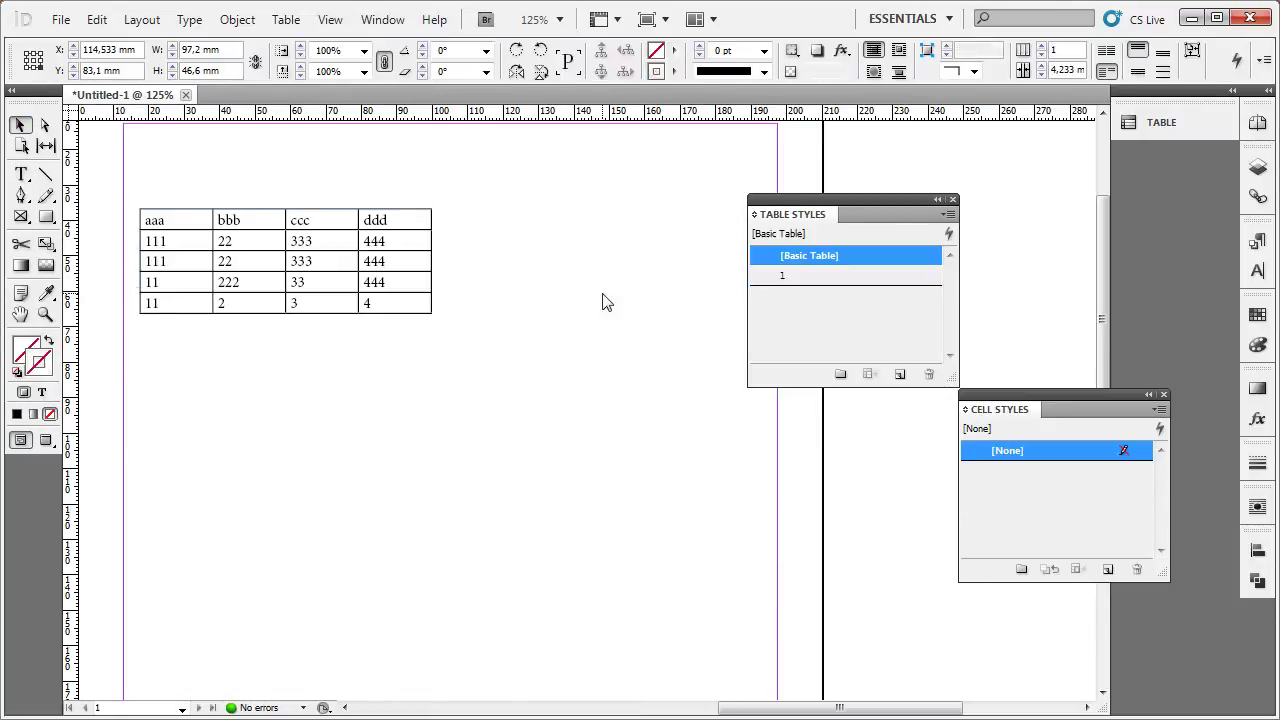
left_click(424, 262)
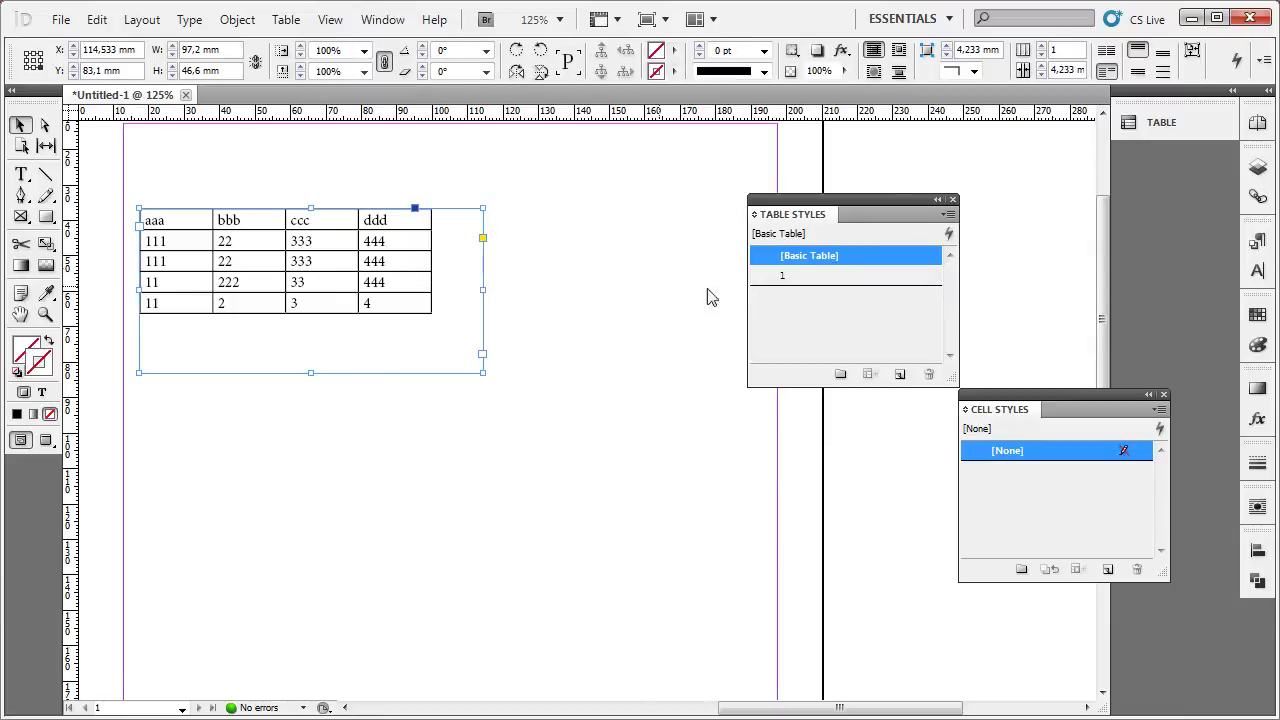
Step: Open Table Style Options for style 1, dismiss it once, and reopen it
double_click(866, 277)
left_click_drag(685, 184, 820, 166)
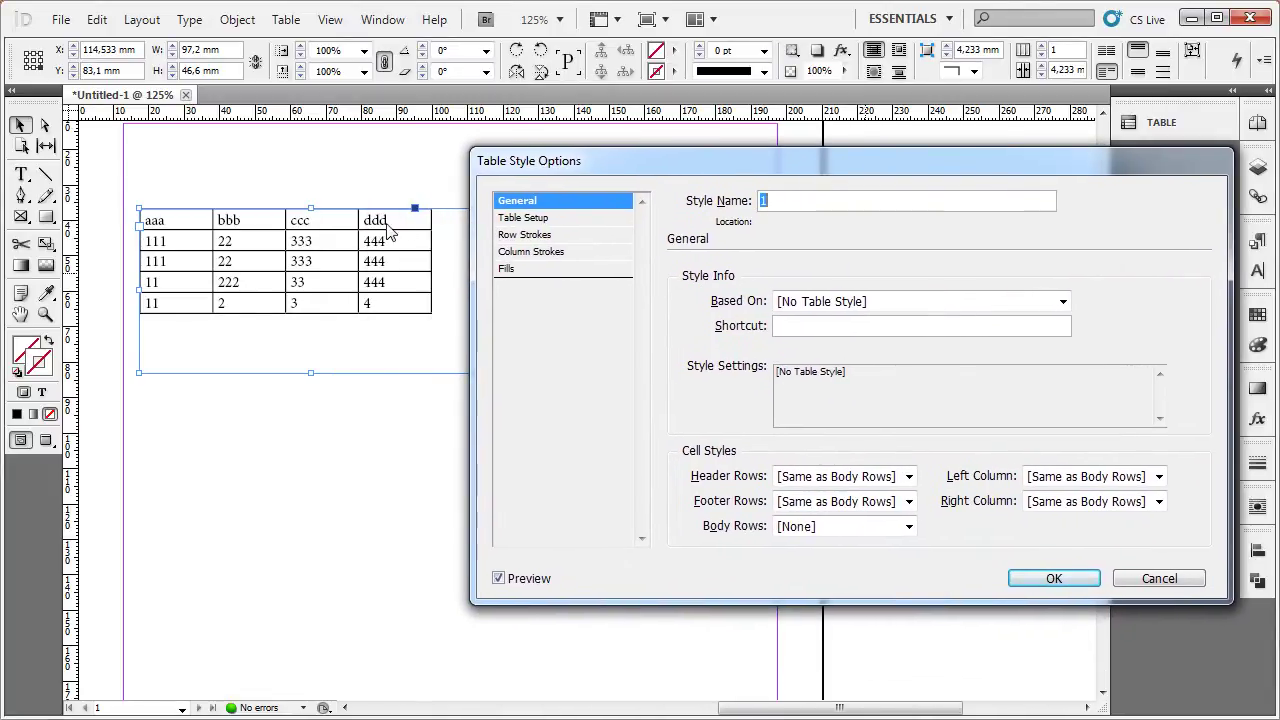
left_click(1150, 580)
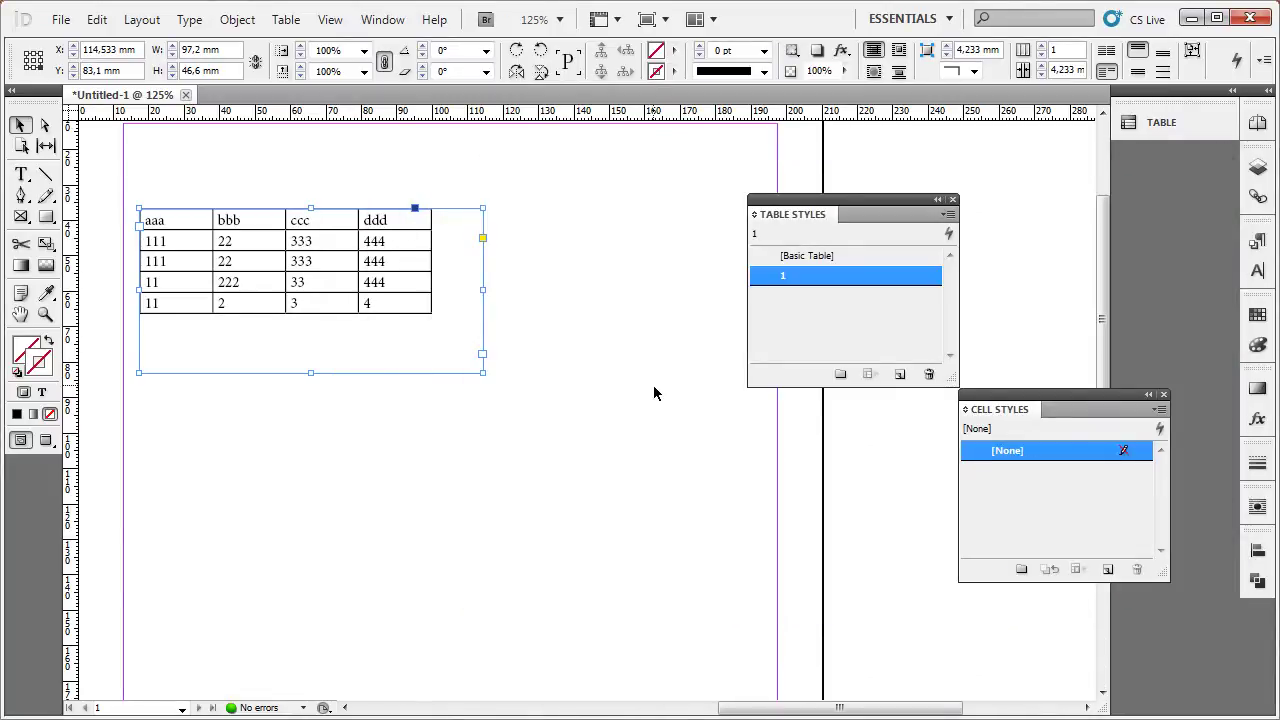
left_click_drag(654, 391, 635, 374)
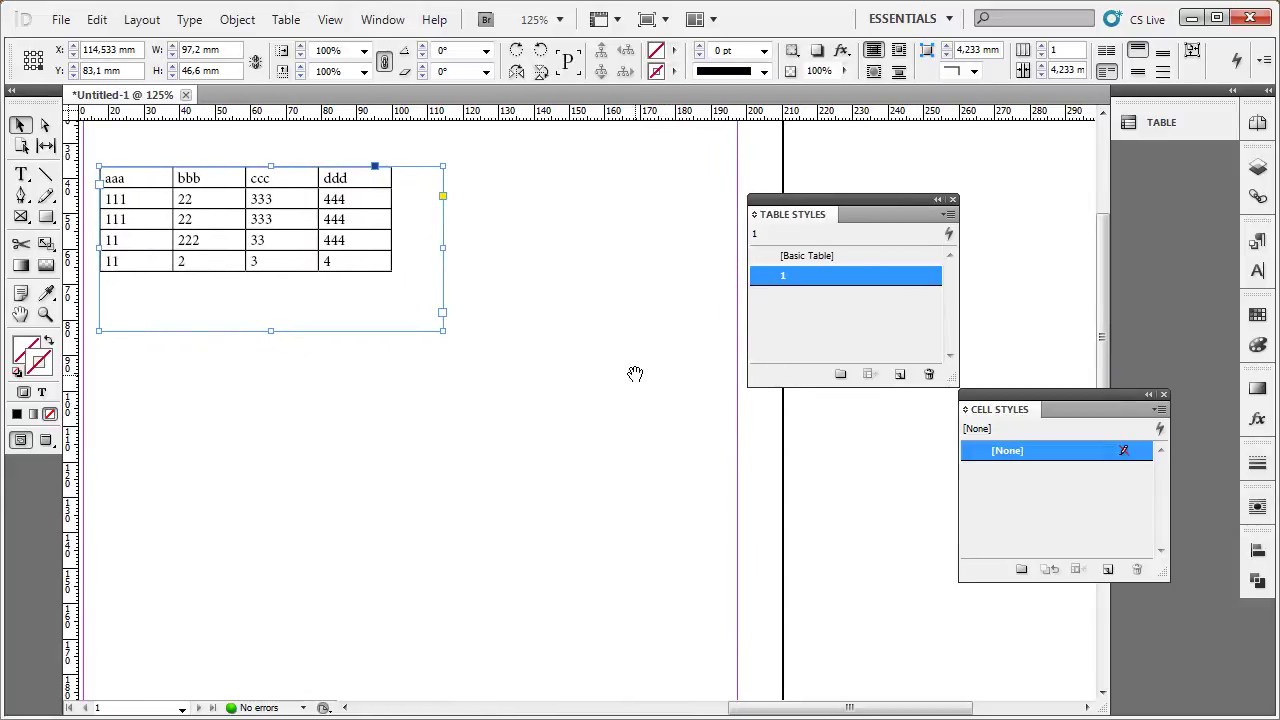
left_click(625, 348)
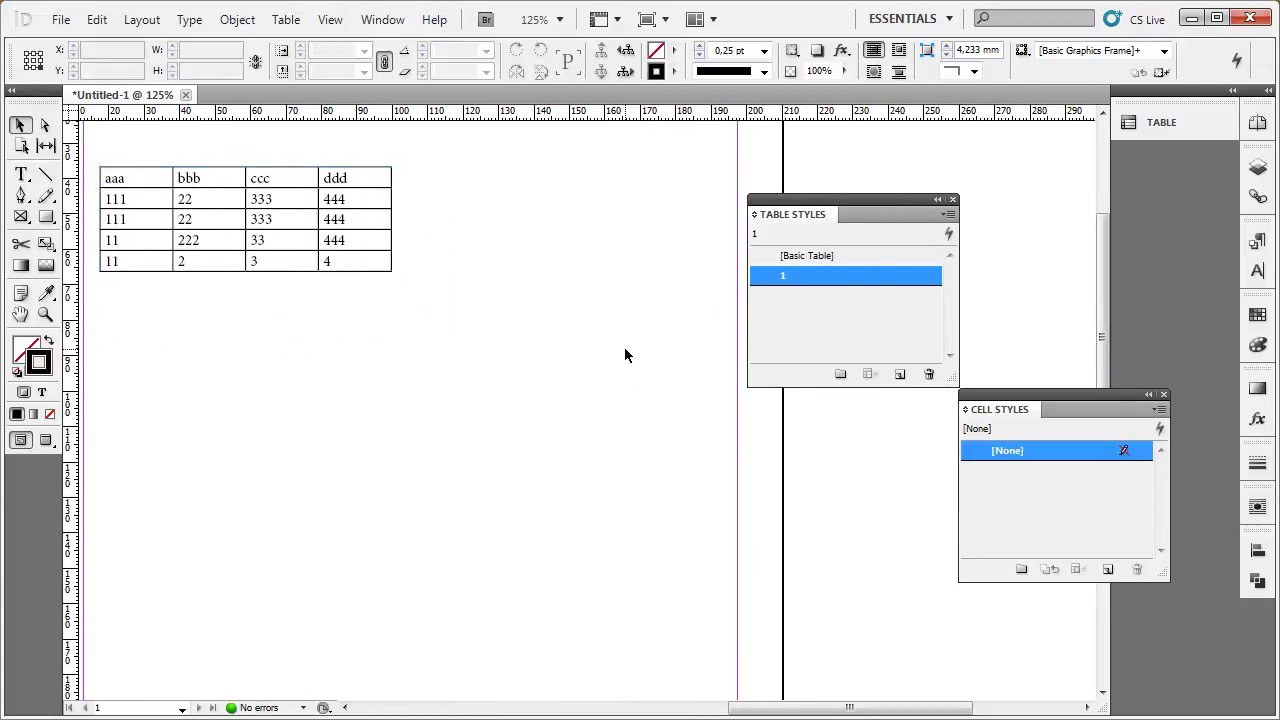
double_click(905, 280)
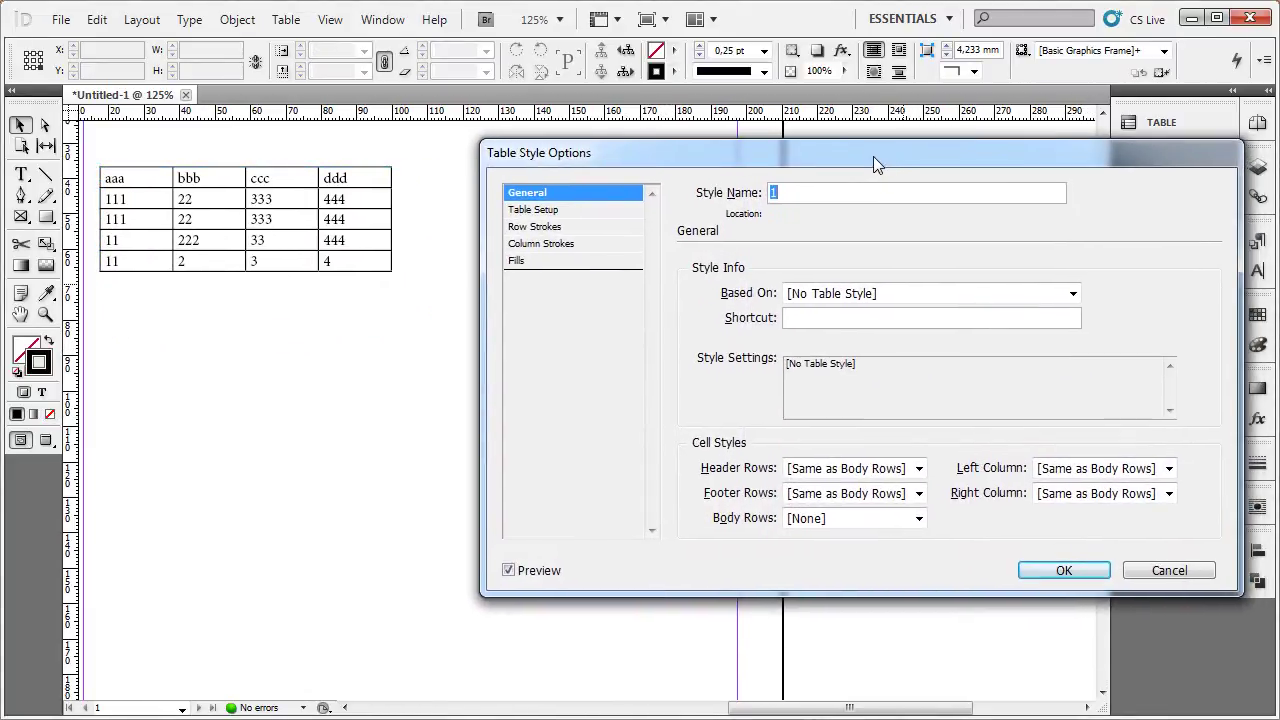
Step: In Table Setup, adjust the table border weight up and down with the spinner
left_click(560, 210)
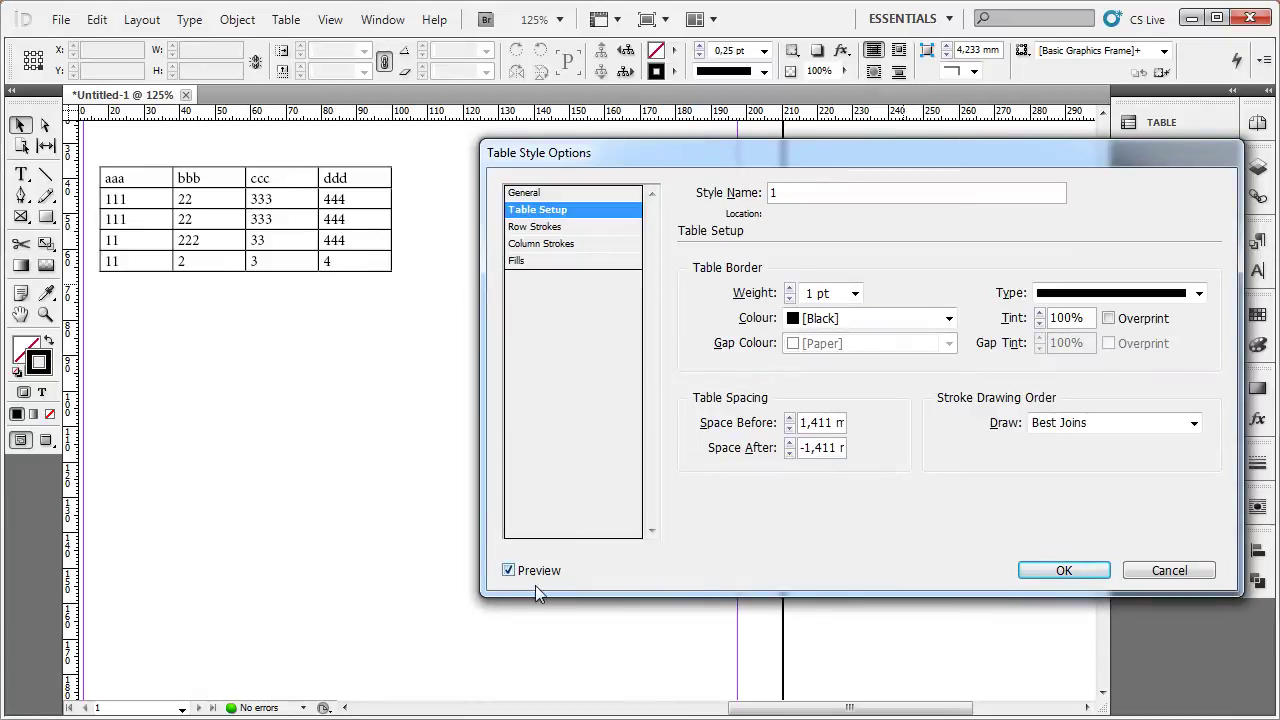
left_click_drag(987, 152, 975, 110)
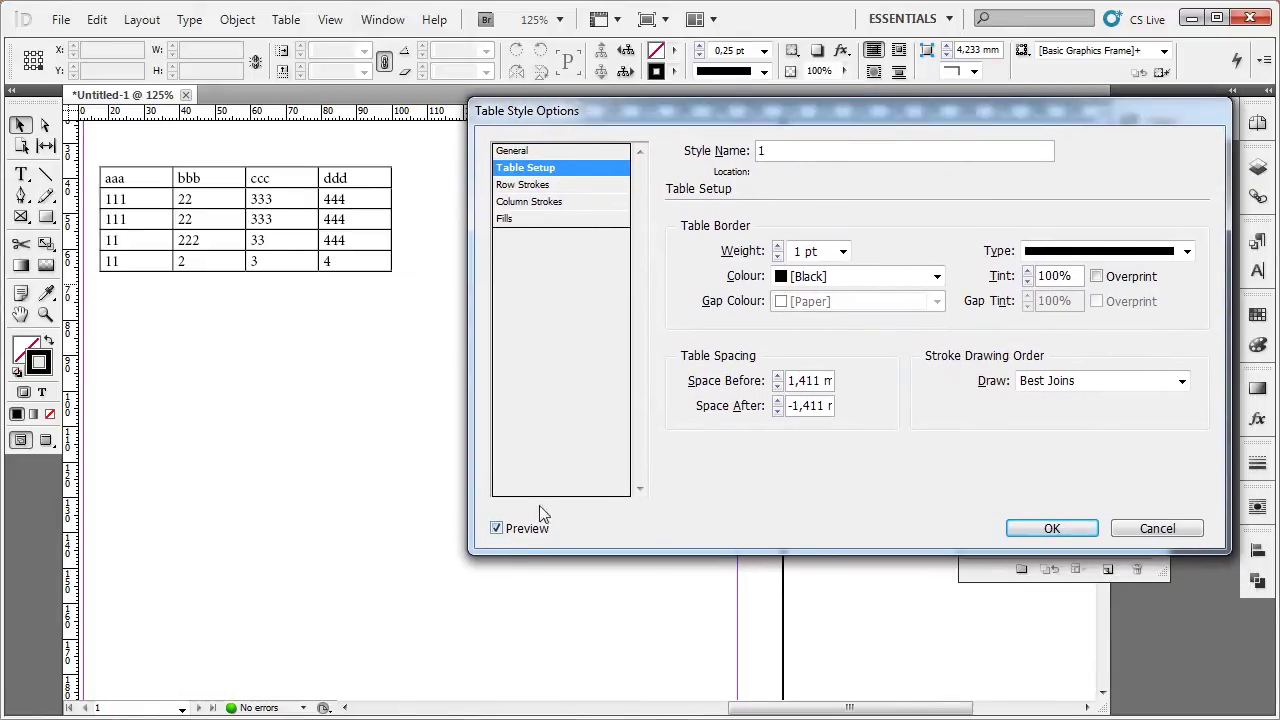
left_click(779, 247)
left_click(779, 247)
left_click(779, 247)
left_click(779, 247)
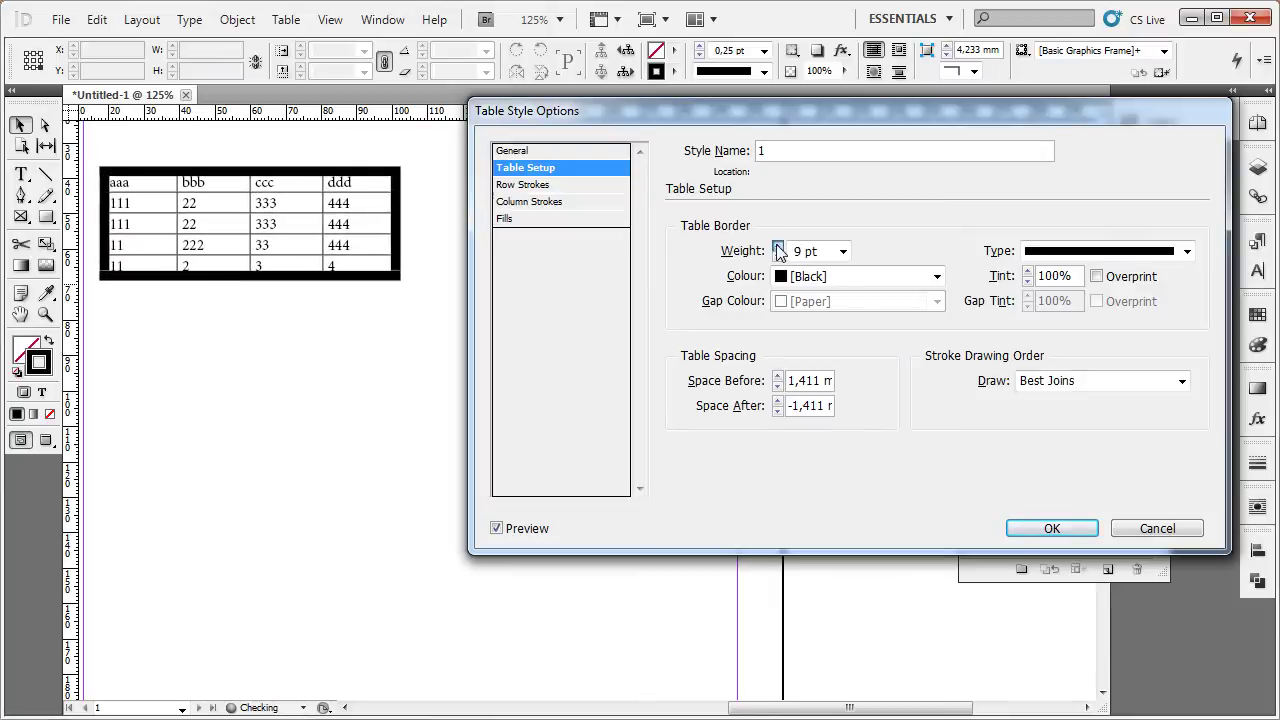
left_click(779, 247)
left_click(778, 256)
left_click(778, 256)
left_click(778, 256)
left_click(778, 256)
left_click(778, 256)
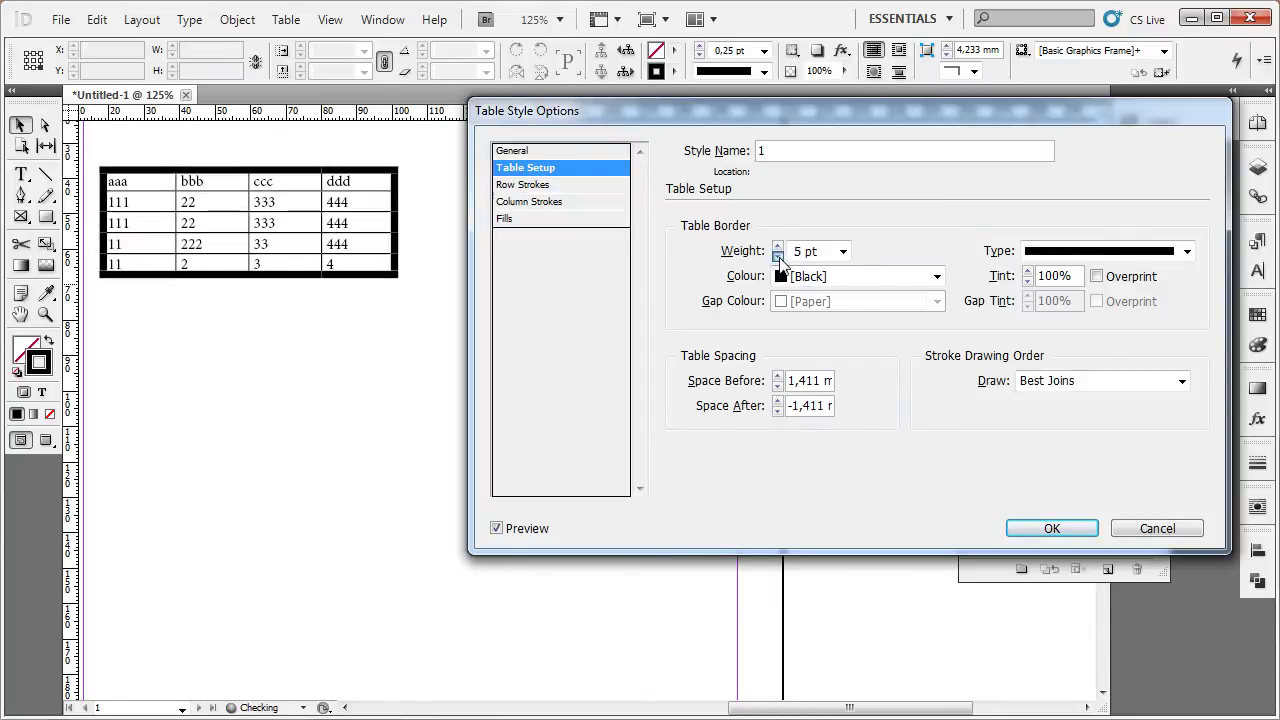
left_click(778, 256)
left_click(778, 256)
left_click(778, 256)
left_click(778, 256)
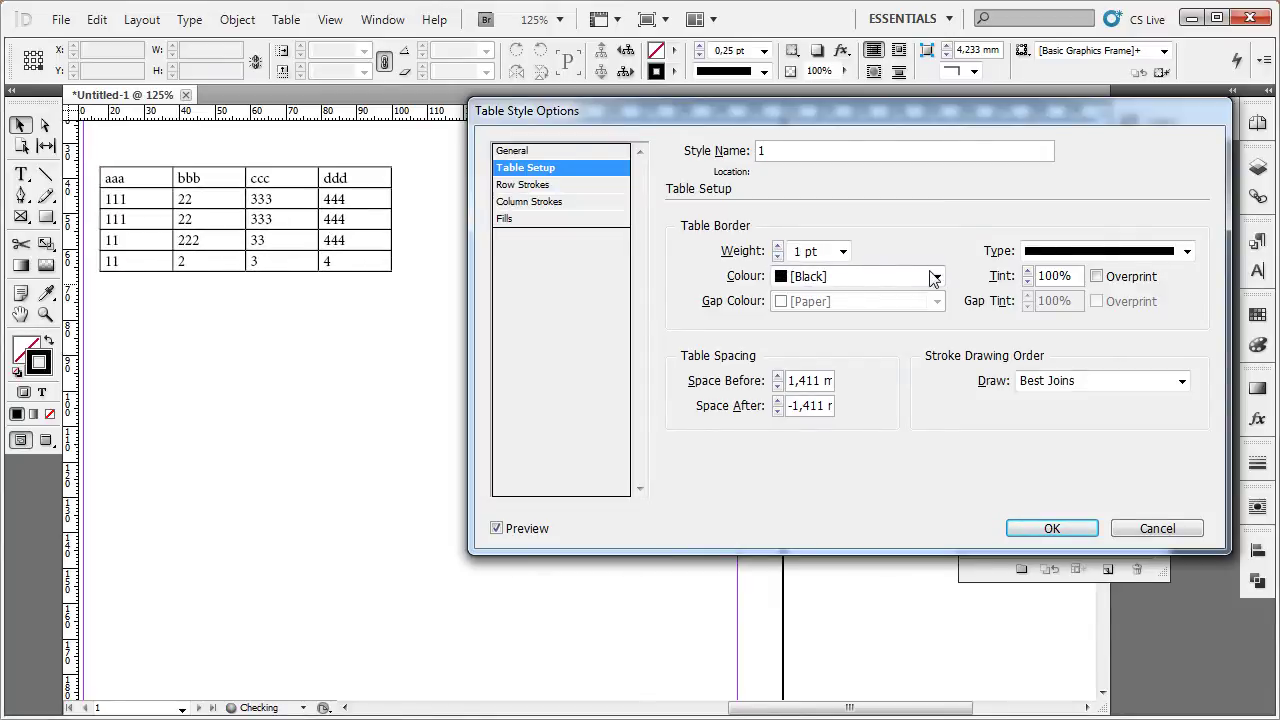
Step: Make the table border the red C=15 M=100 Y=100 swatch at 2 pt weight
left_click(936, 276)
left_click(808, 440)
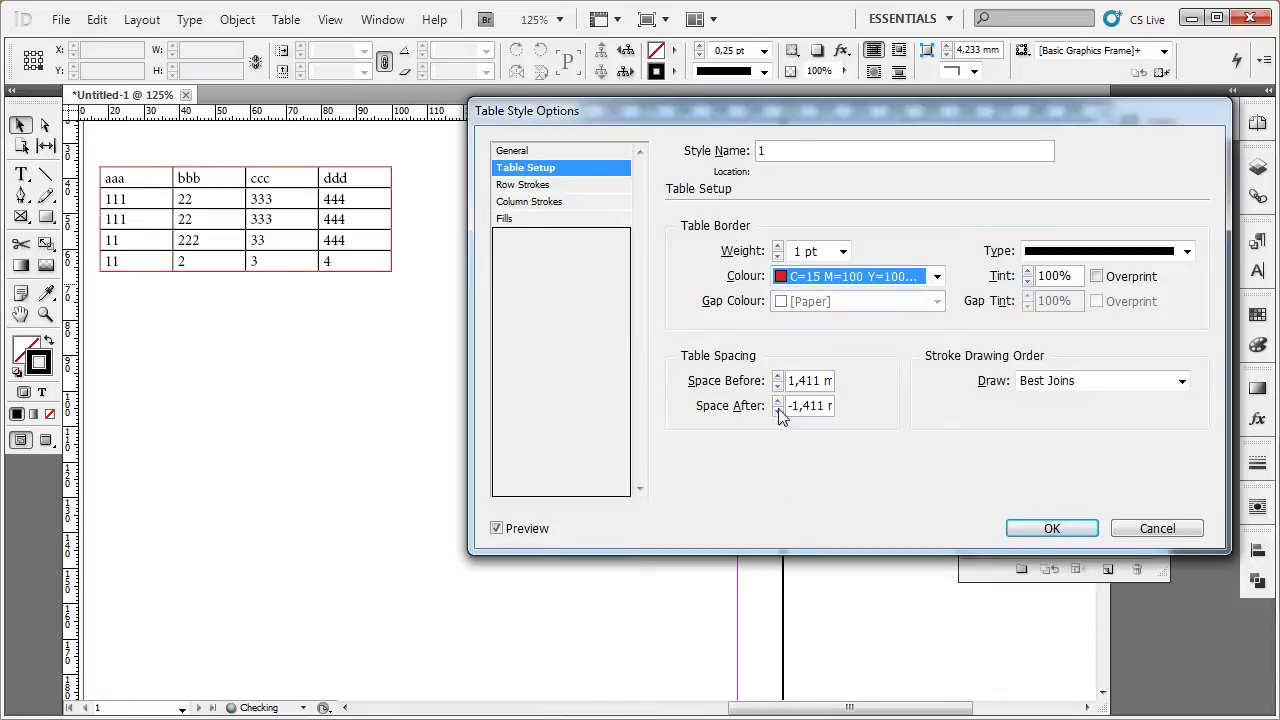
left_click(778, 246)
left_click(778, 246)
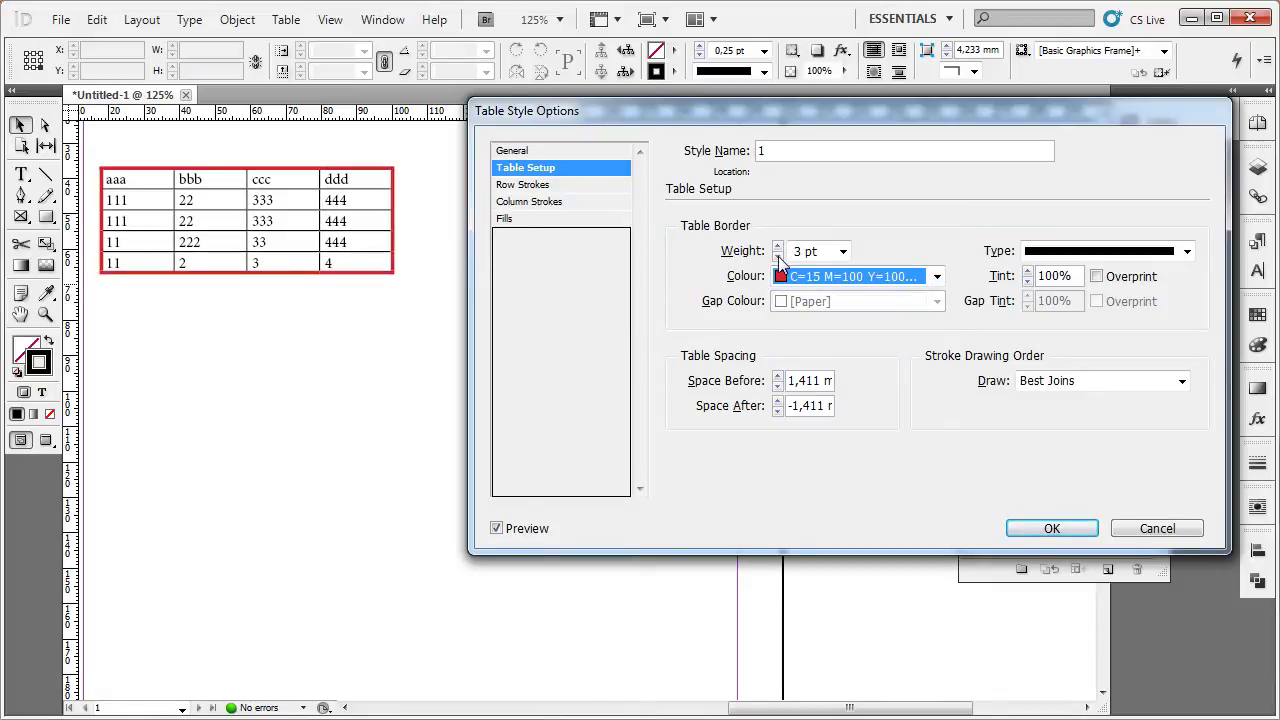
left_click(778, 256)
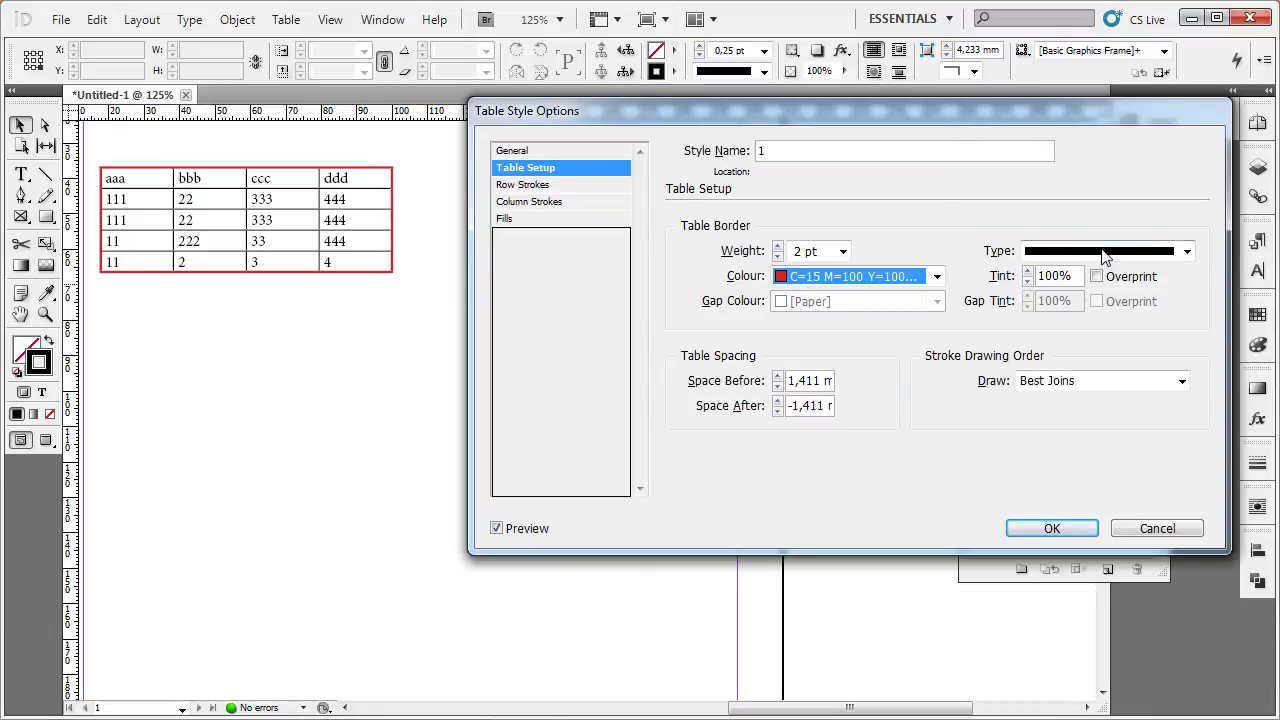
Step: Make the table border a dotted line at 50% tint
left_click(1027, 281)
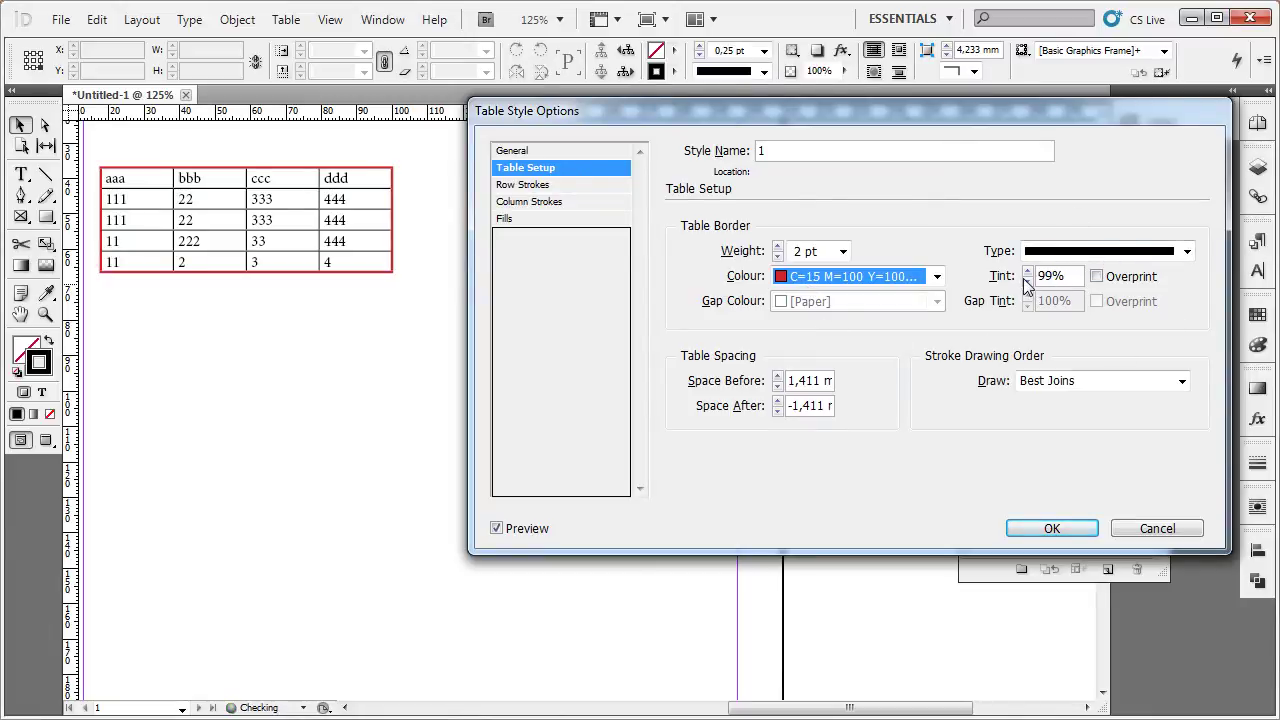
left_click(1027, 281)
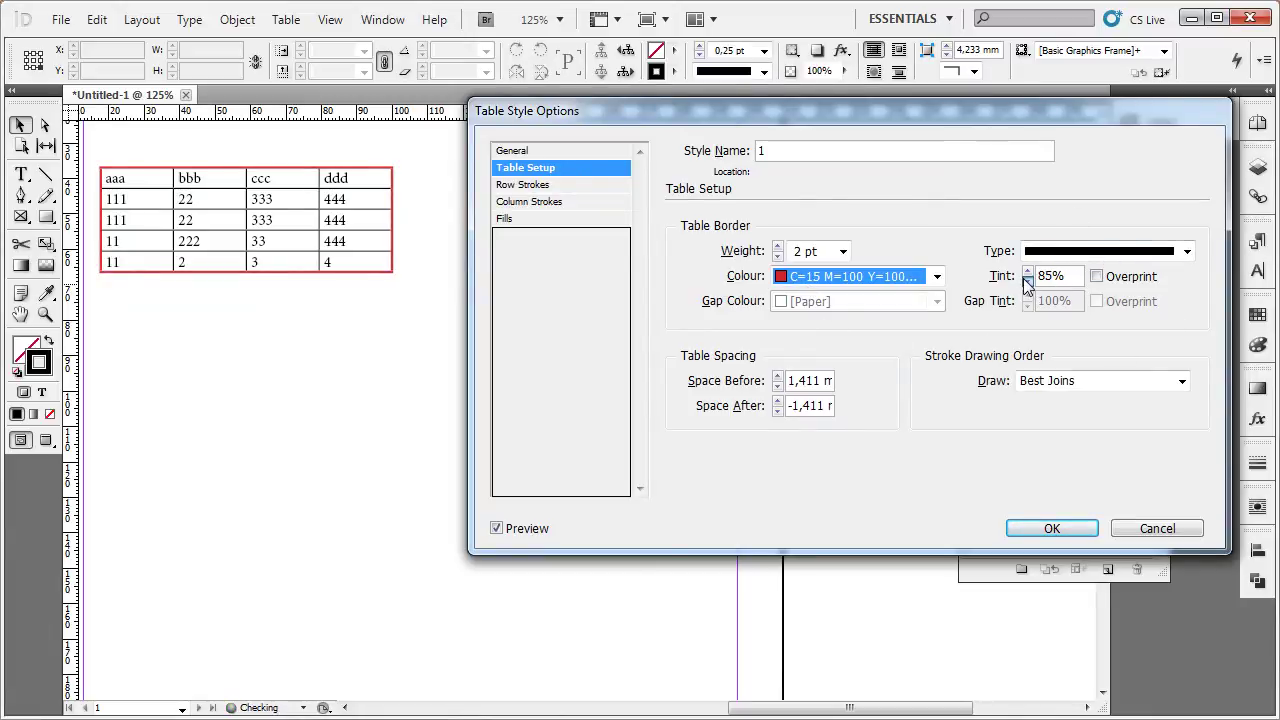
left_click(1027, 281)
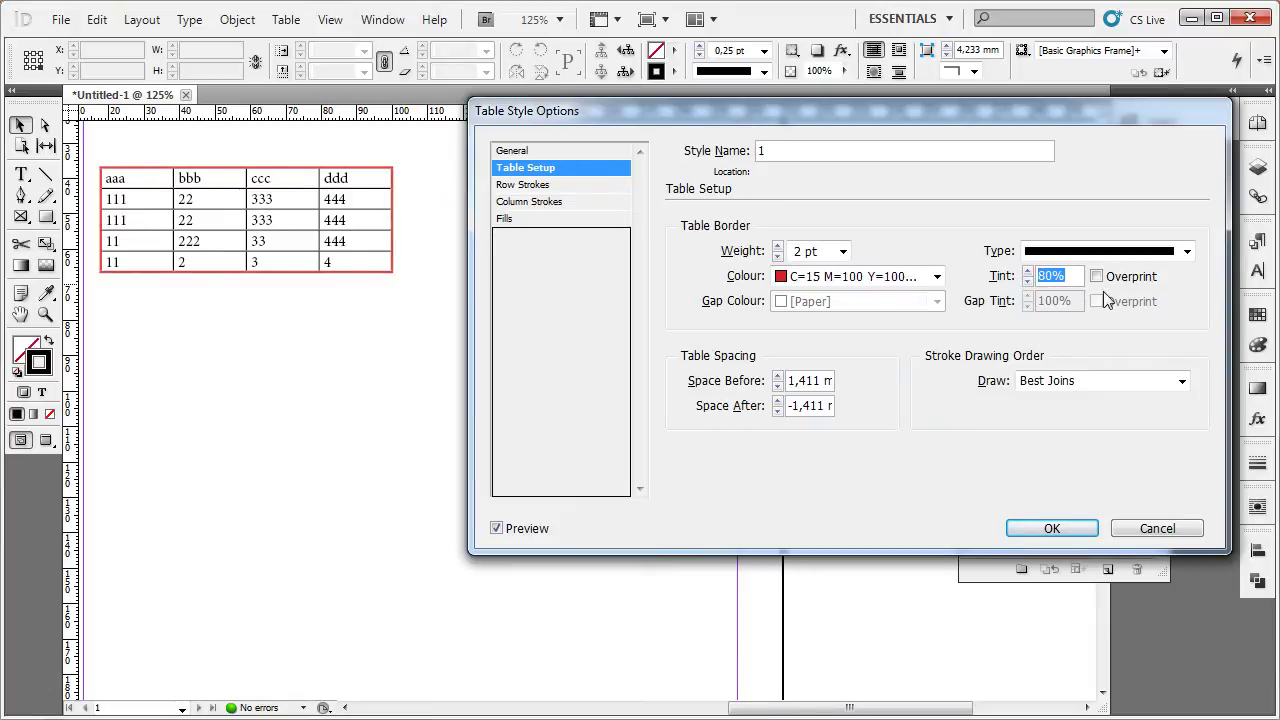
type("20")
left_click(1170, 256)
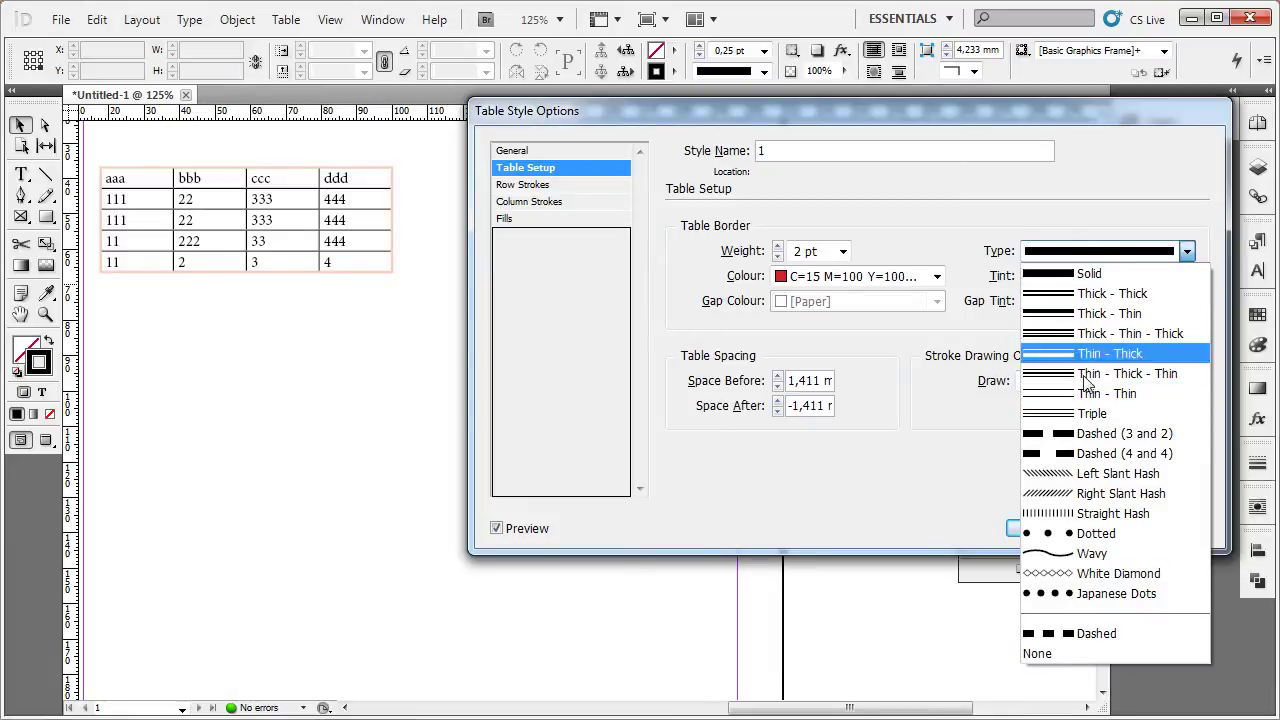
left_click(1085, 533)
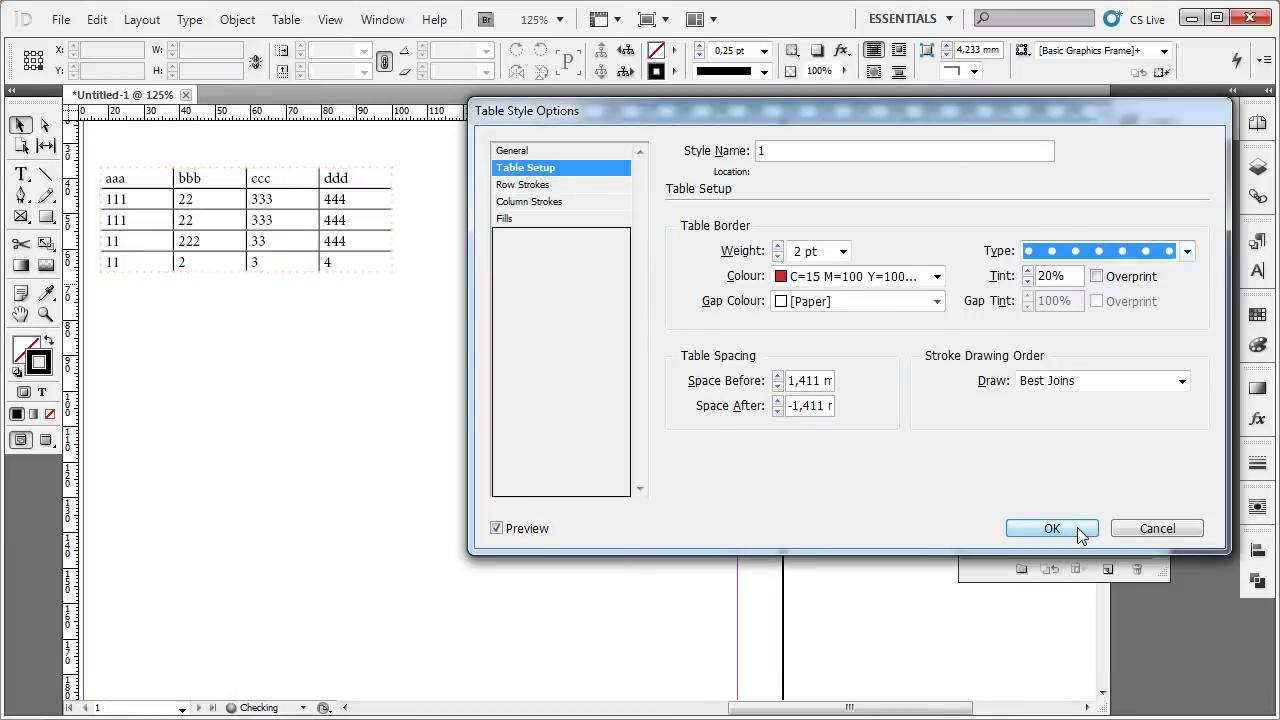
double_click(1073, 278)
type("50")
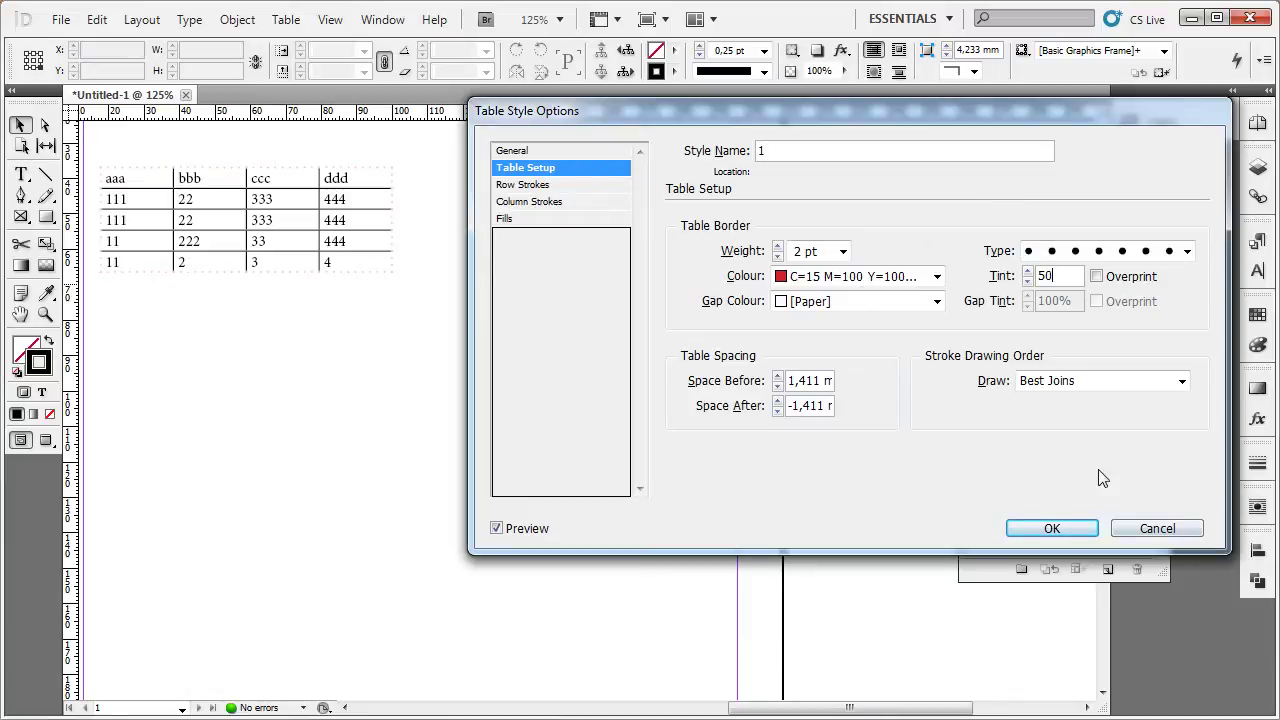
Step: Set the border gap colour to yellow C=0 M=0 Y=100 K=0 at 25% tint
left_click(907, 303)
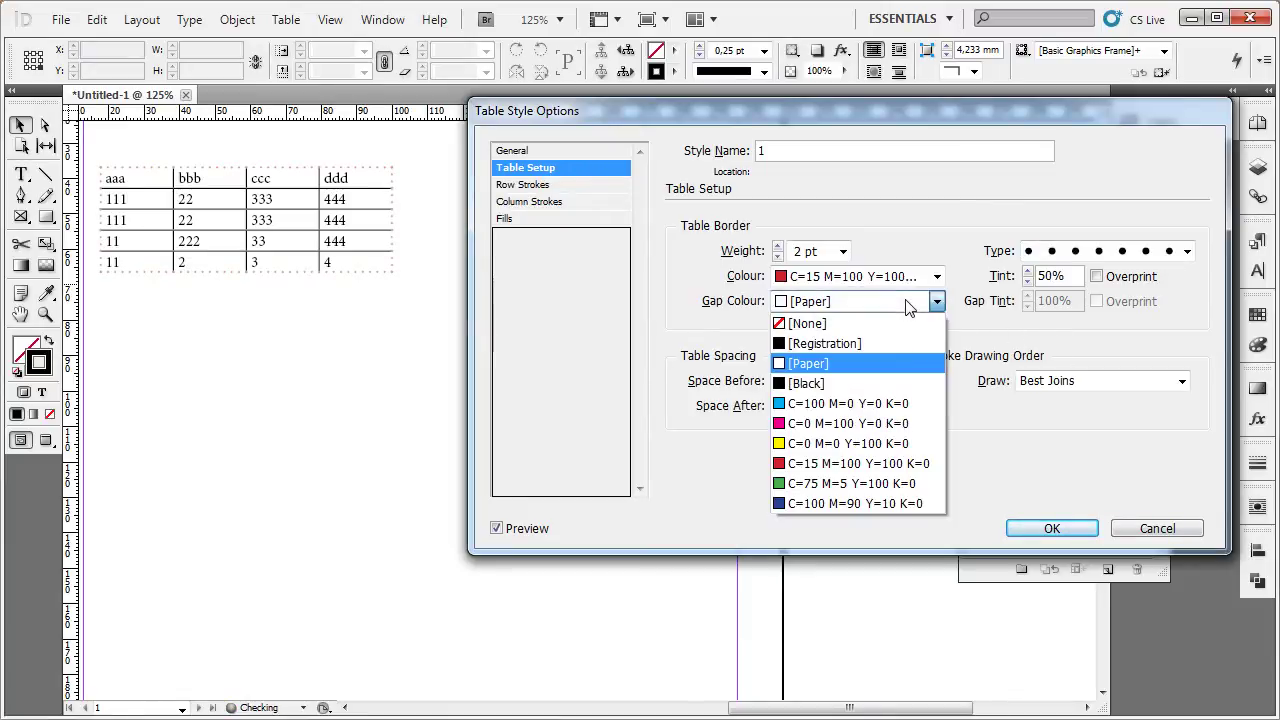
left_click(907, 303)
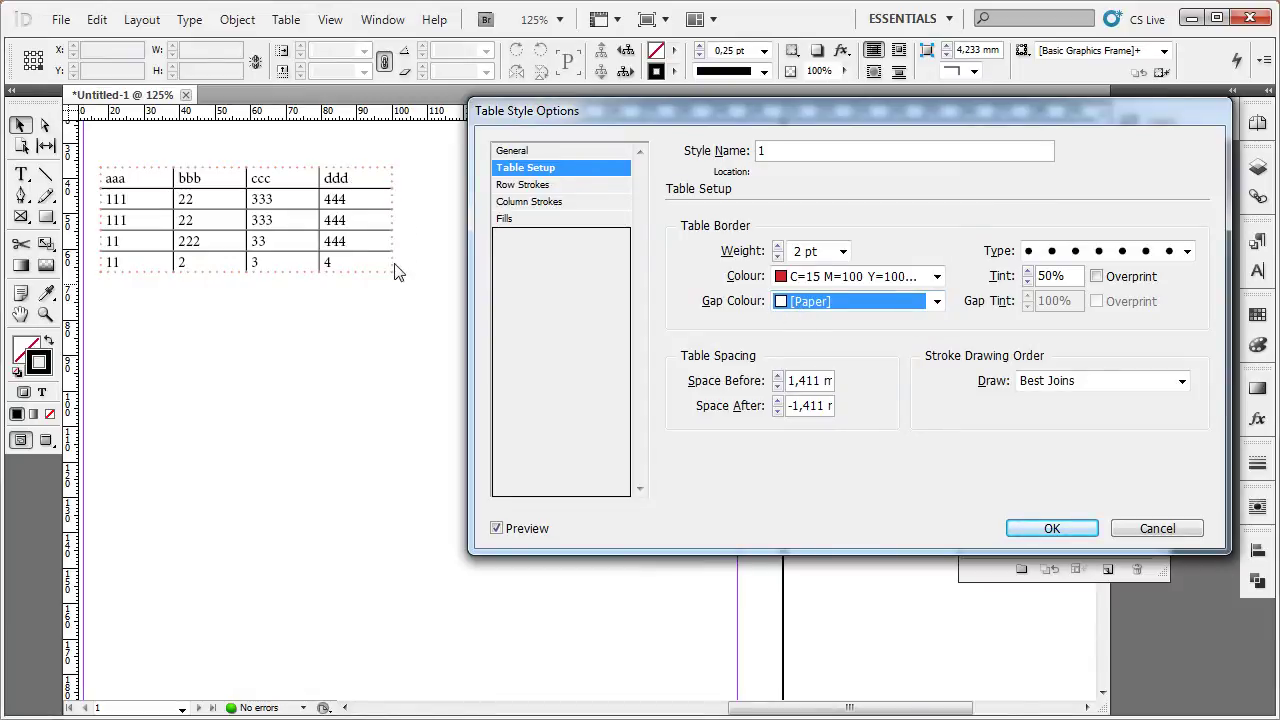
left_click(938, 302)
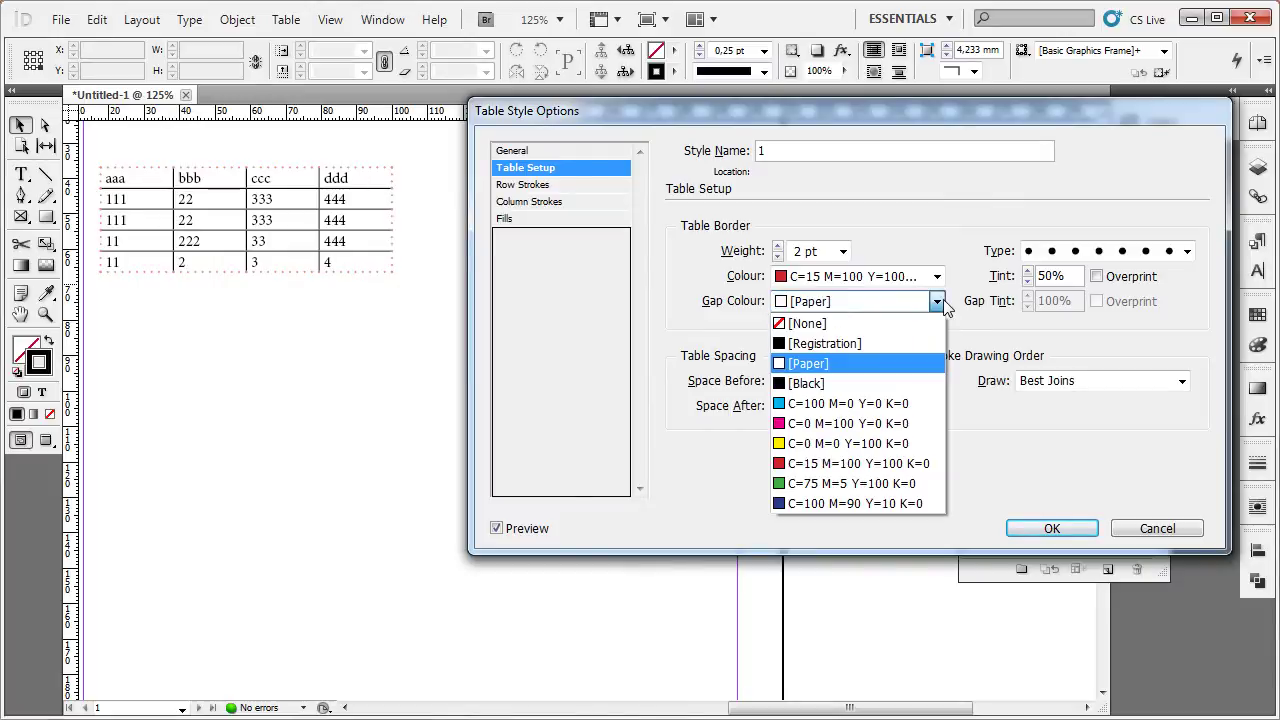
left_click(829, 443)
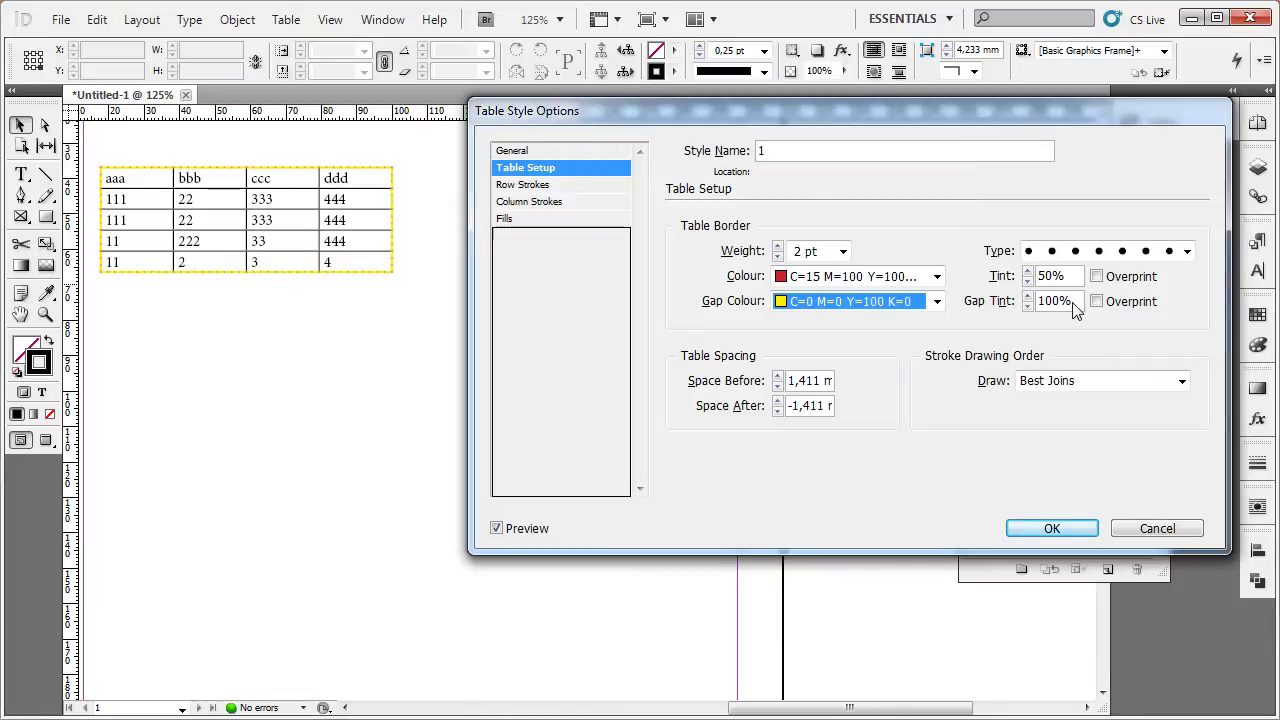
left_click_drag(1073, 305, 962, 307)
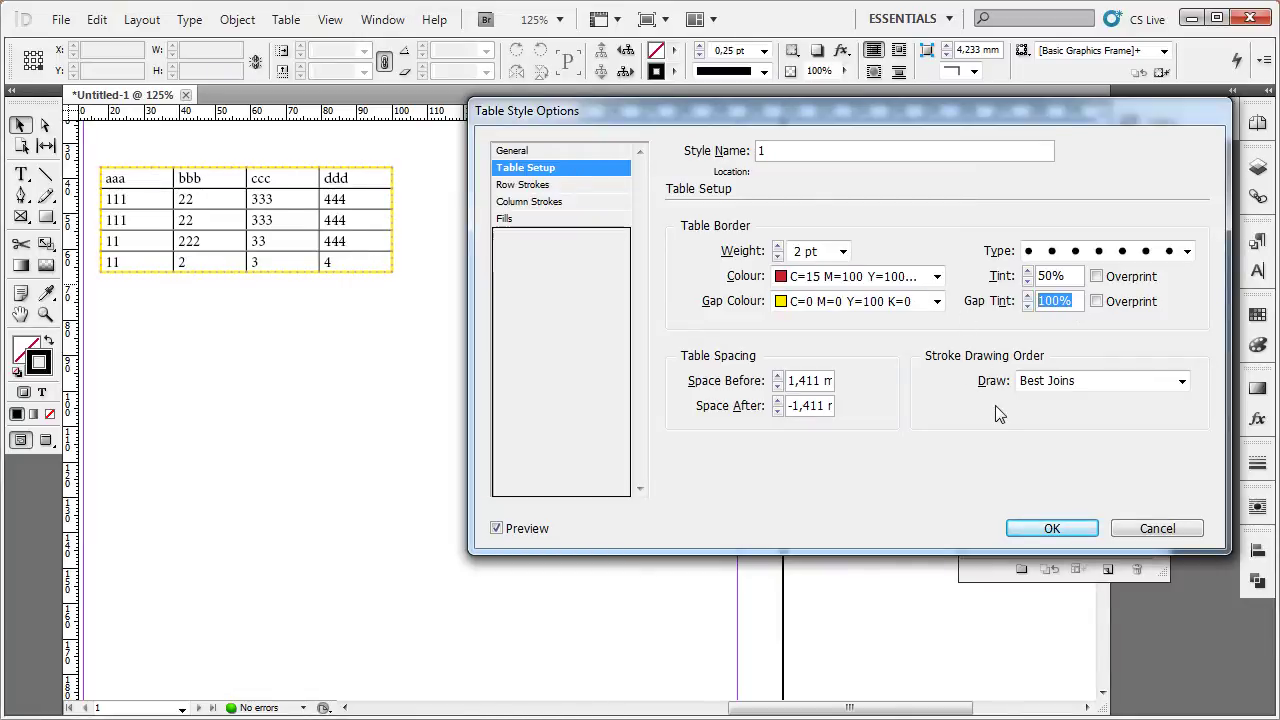
type("25")
left_click(892, 300)
left_click(892, 300)
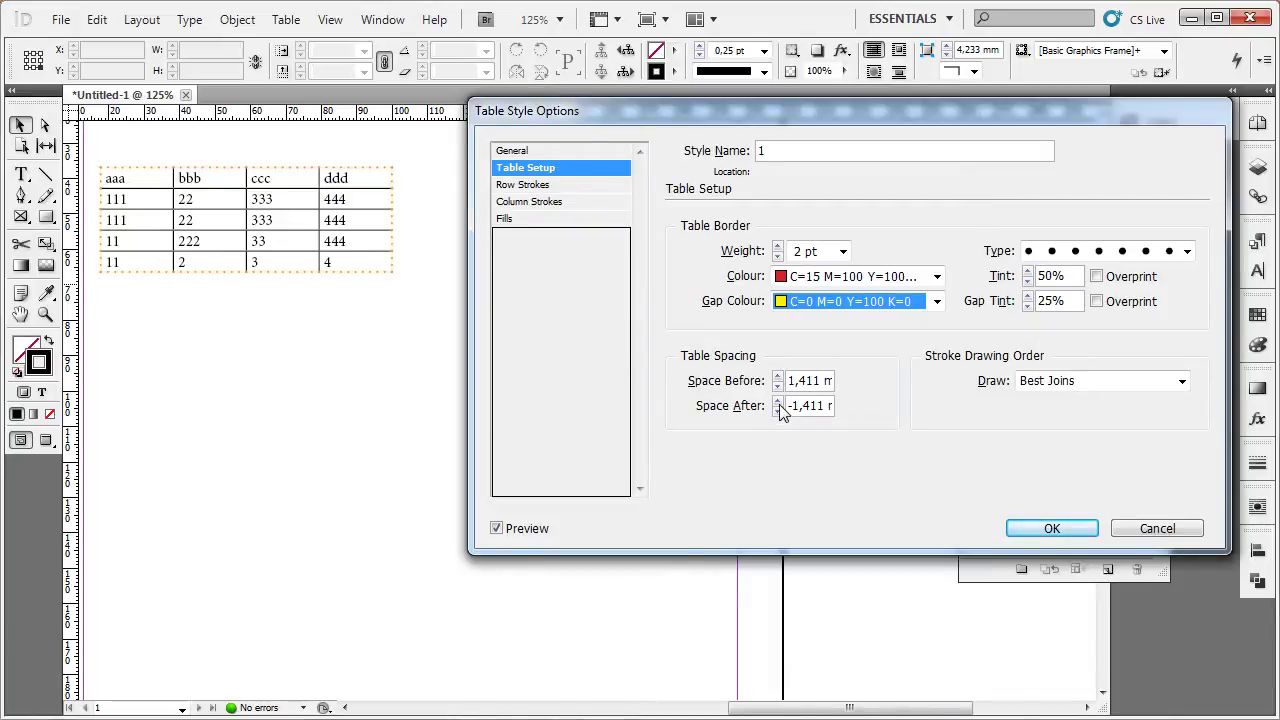
left_click(826, 381)
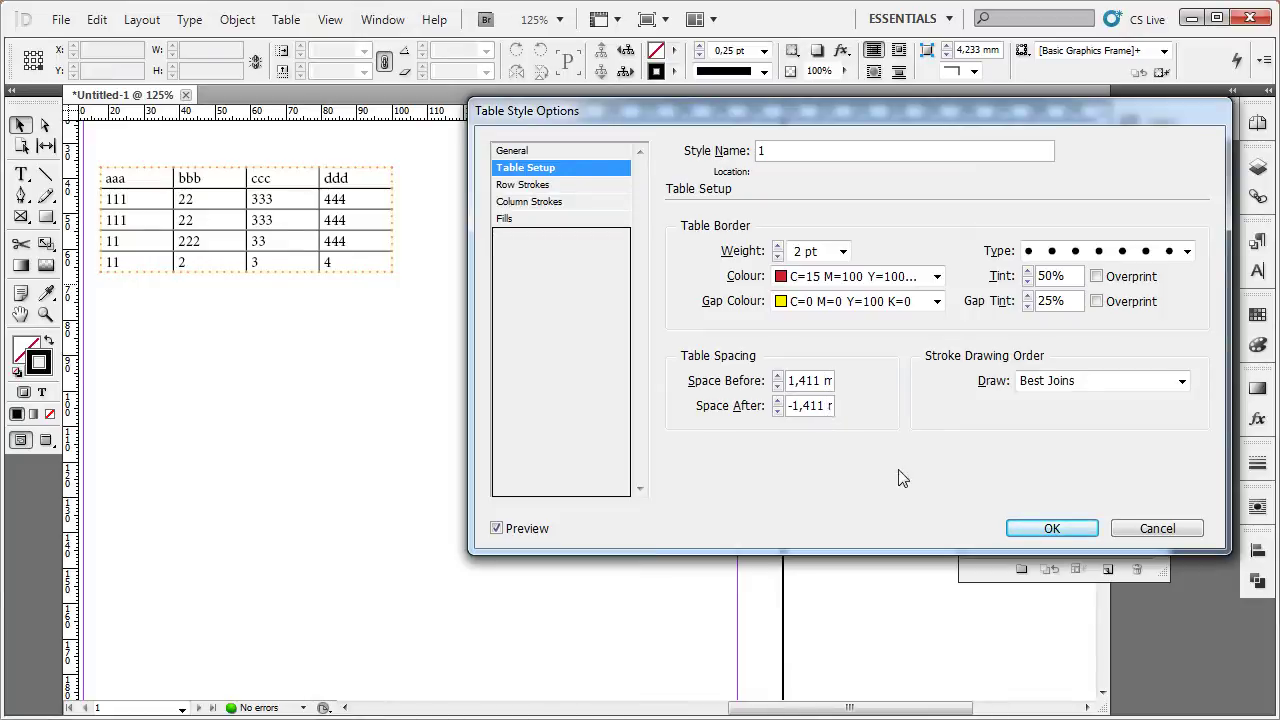
Step: Try Row Strokes in Front, then keep Best Joins stroke drawing order and save the style
left_click(1073, 380)
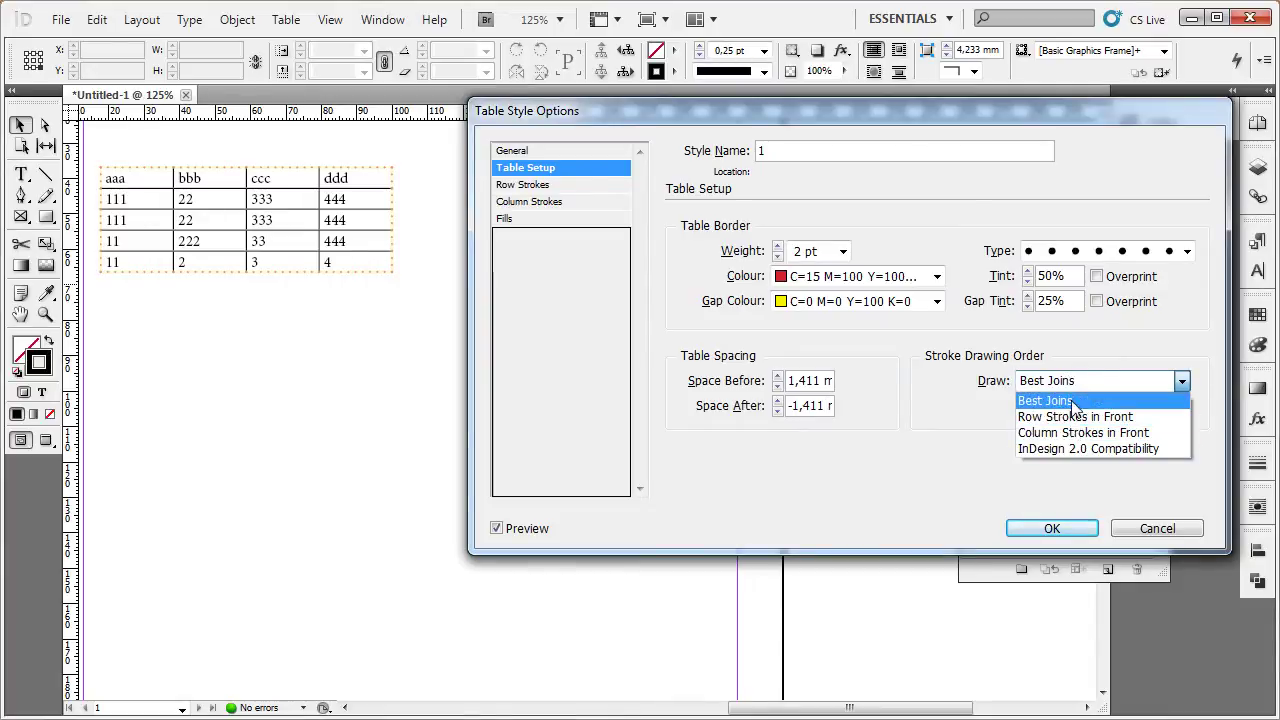
left_click(1092, 418)
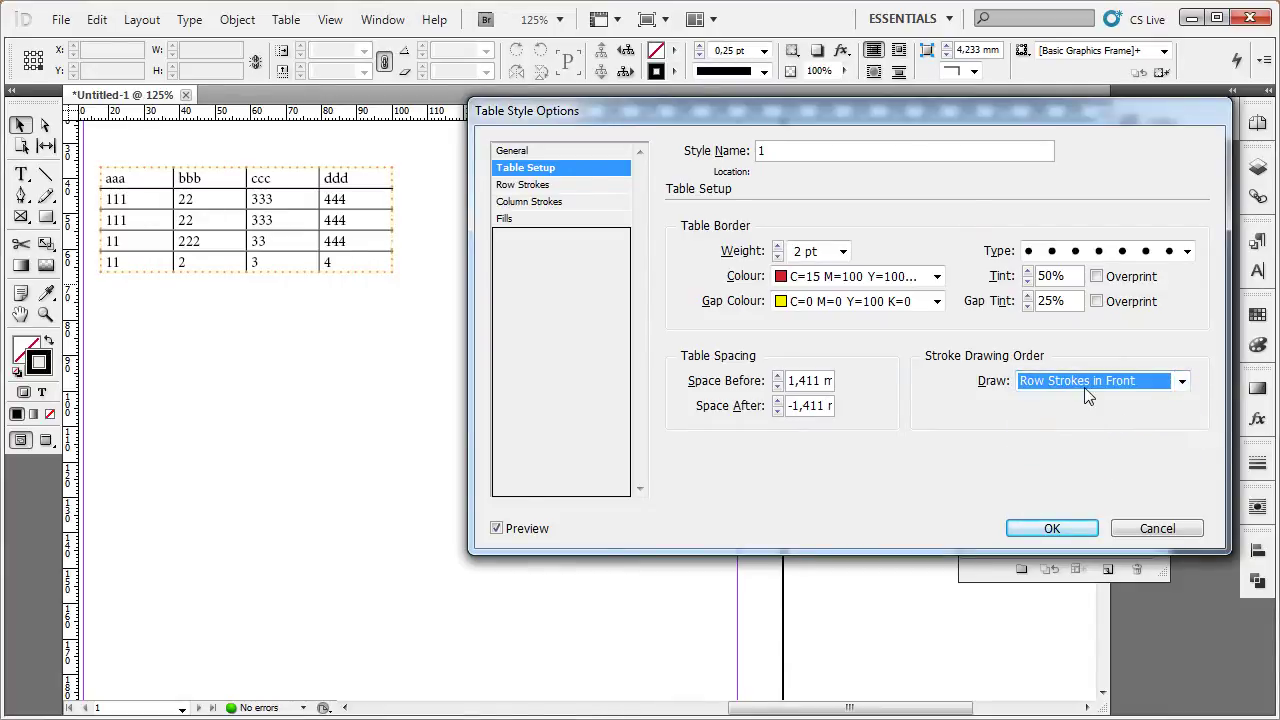
left_click(1090, 385)
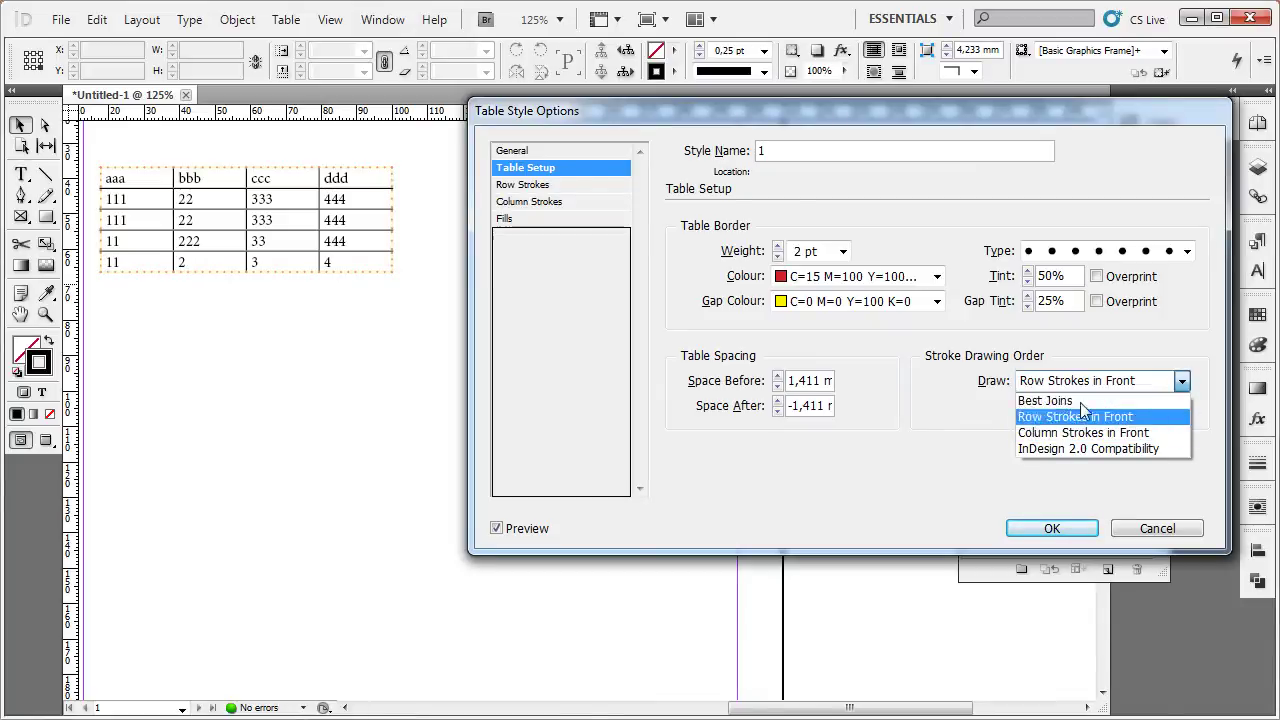
left_click(1075, 400)
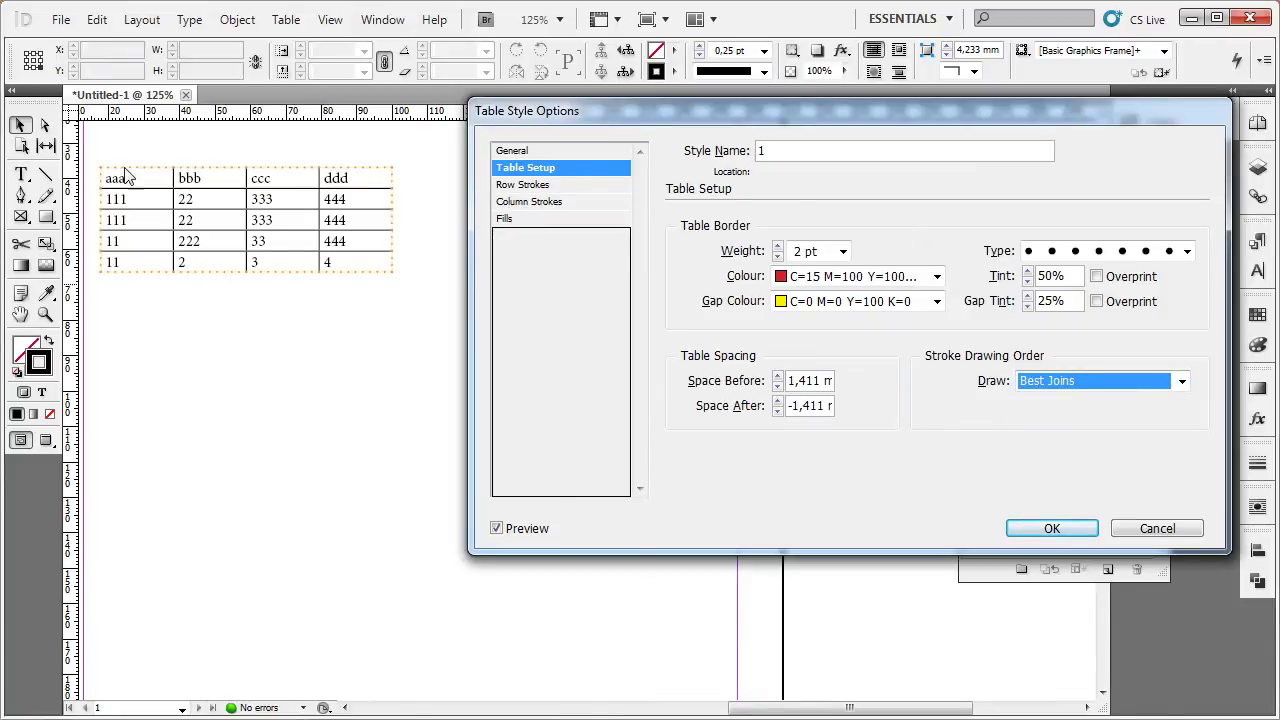
left_click(1052, 528)
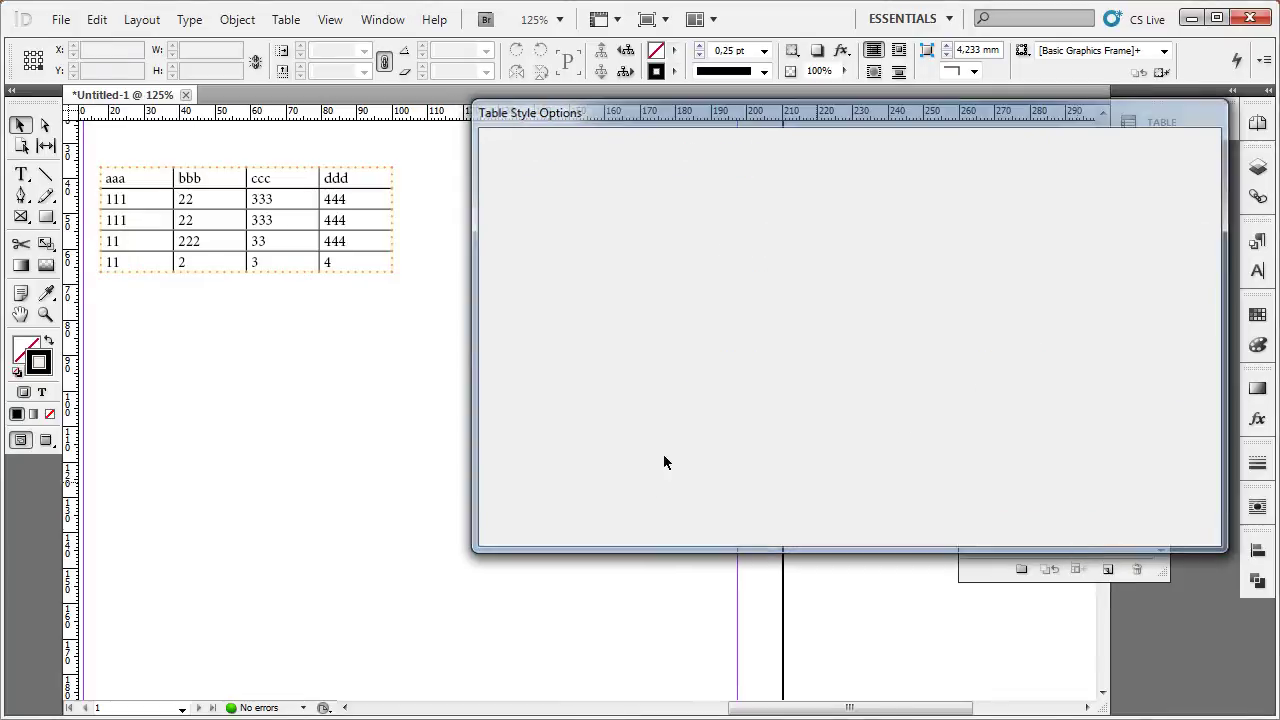
Step: Inspect the dotted border on the table and reopen style 1's Table Setup options
scroll(240, 248, "up", 5)
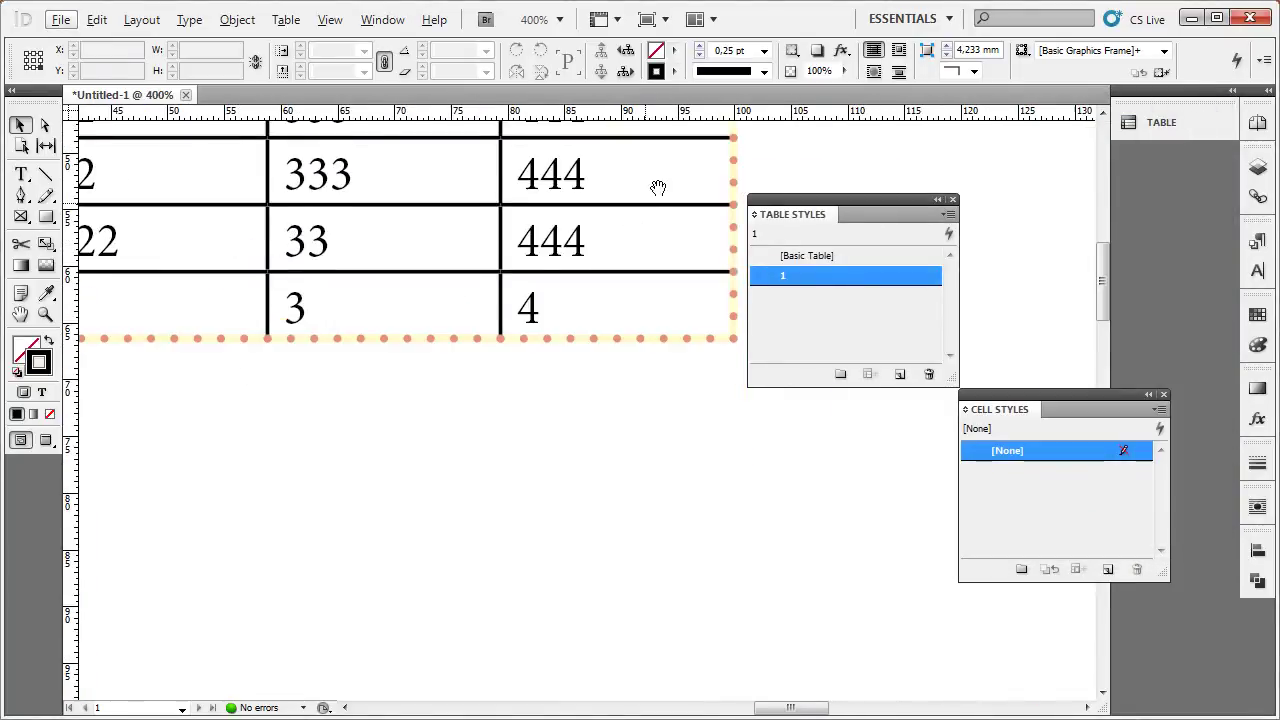
mouse_move(657, 186)
left_mouse_down()
mouse_move(434, 319)
mouse_move(310, 295)
left_mouse_up()
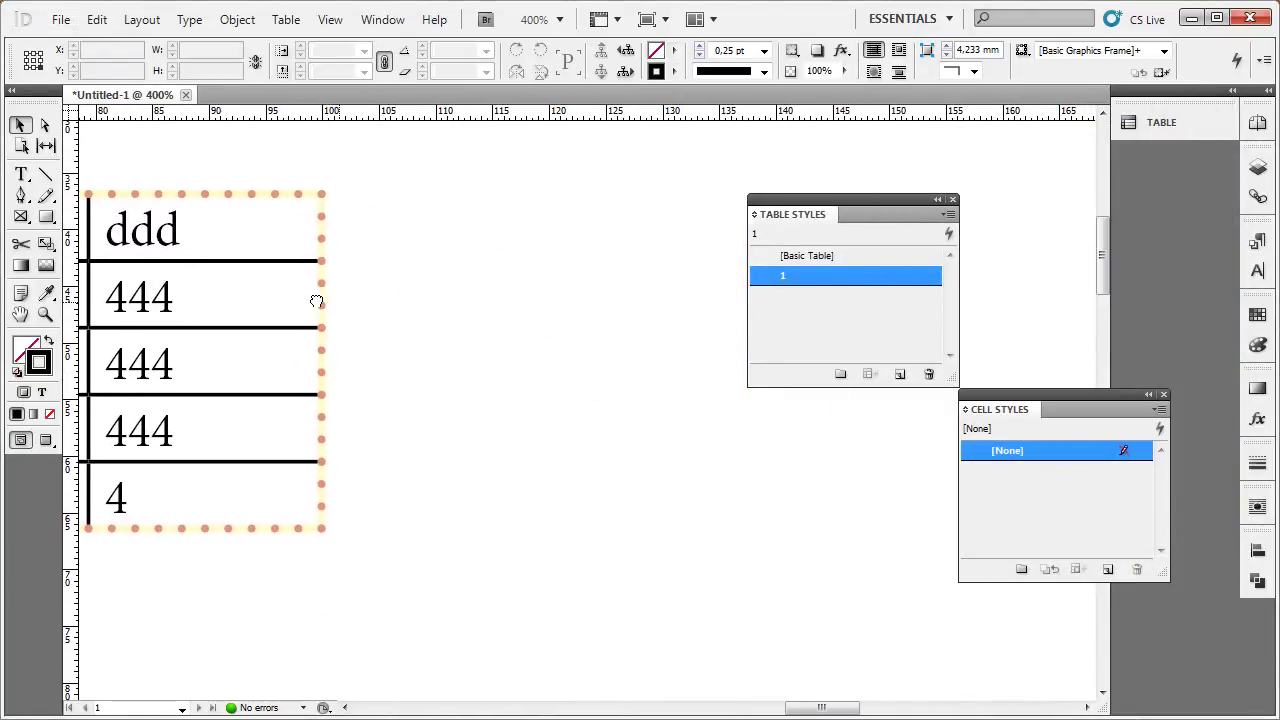
double_click(819, 273)
left_click(521, 167)
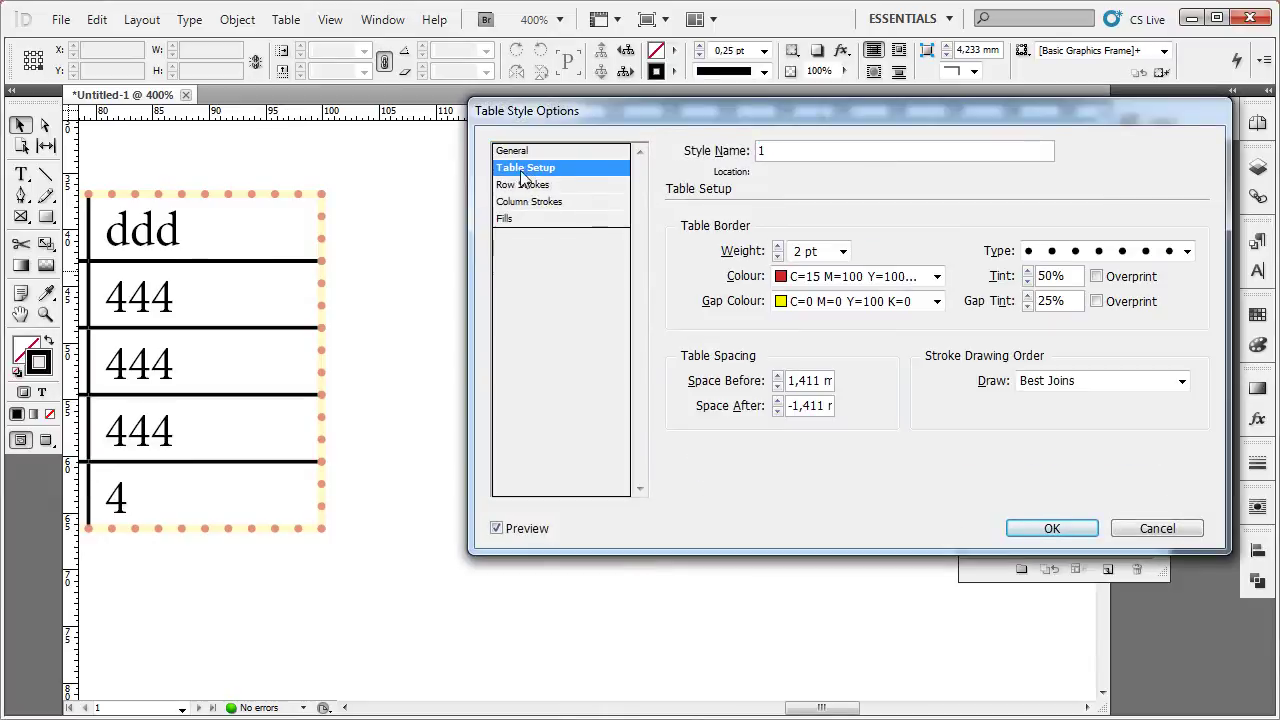
Step: Try row, column and InDesign 2.0 Compatibility stroke orders, settling on Best Joins
left_click(1066, 381)
left_click(1068, 412)
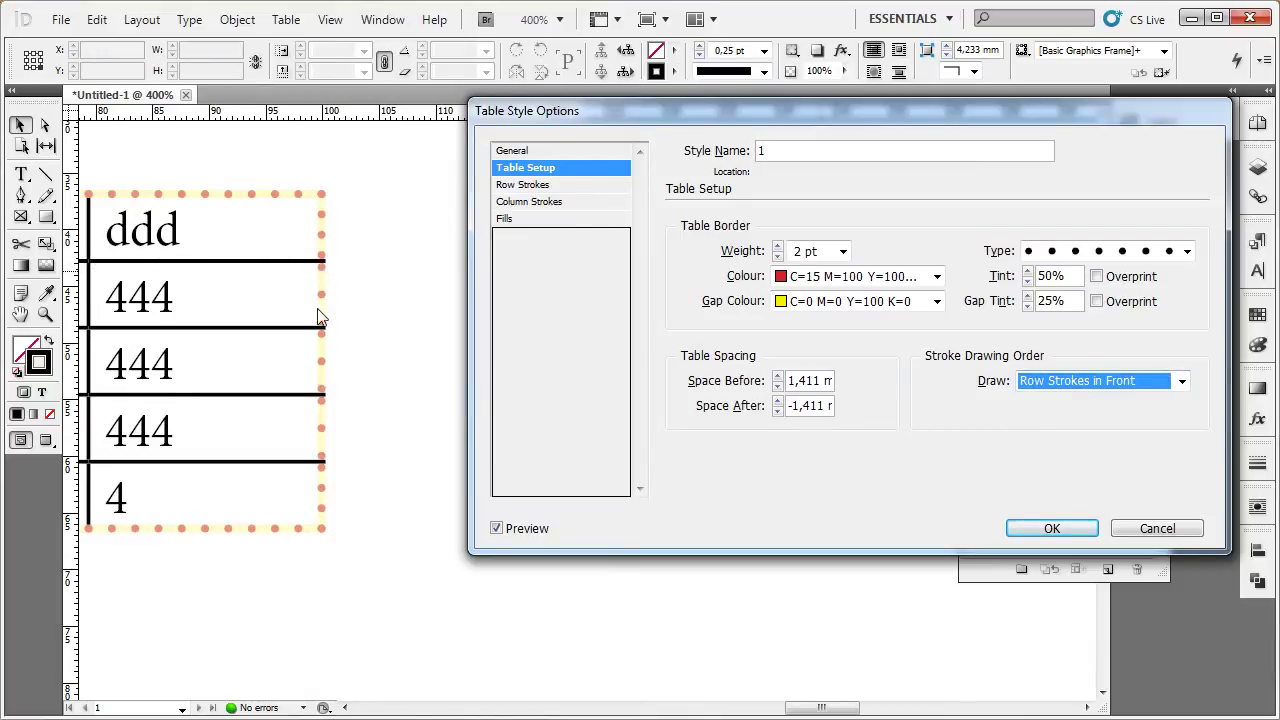
left_click(1130, 388)
left_click(1128, 433)
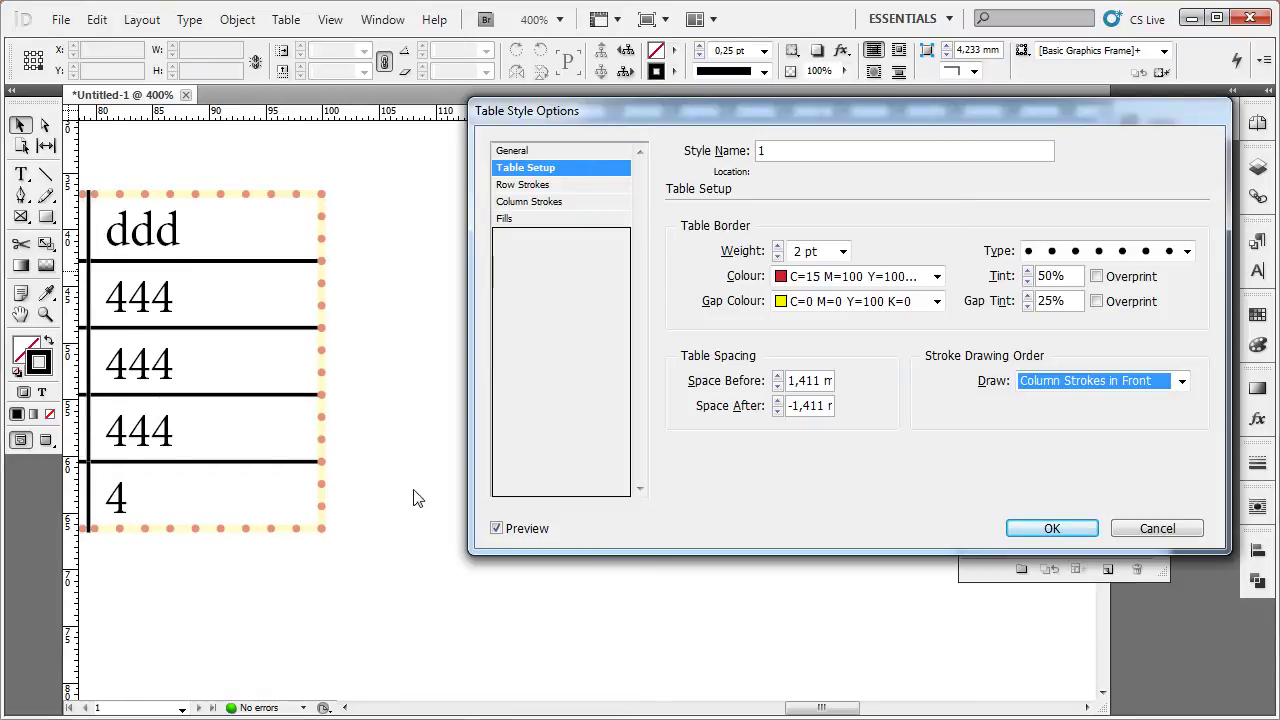
left_click(1100, 381)
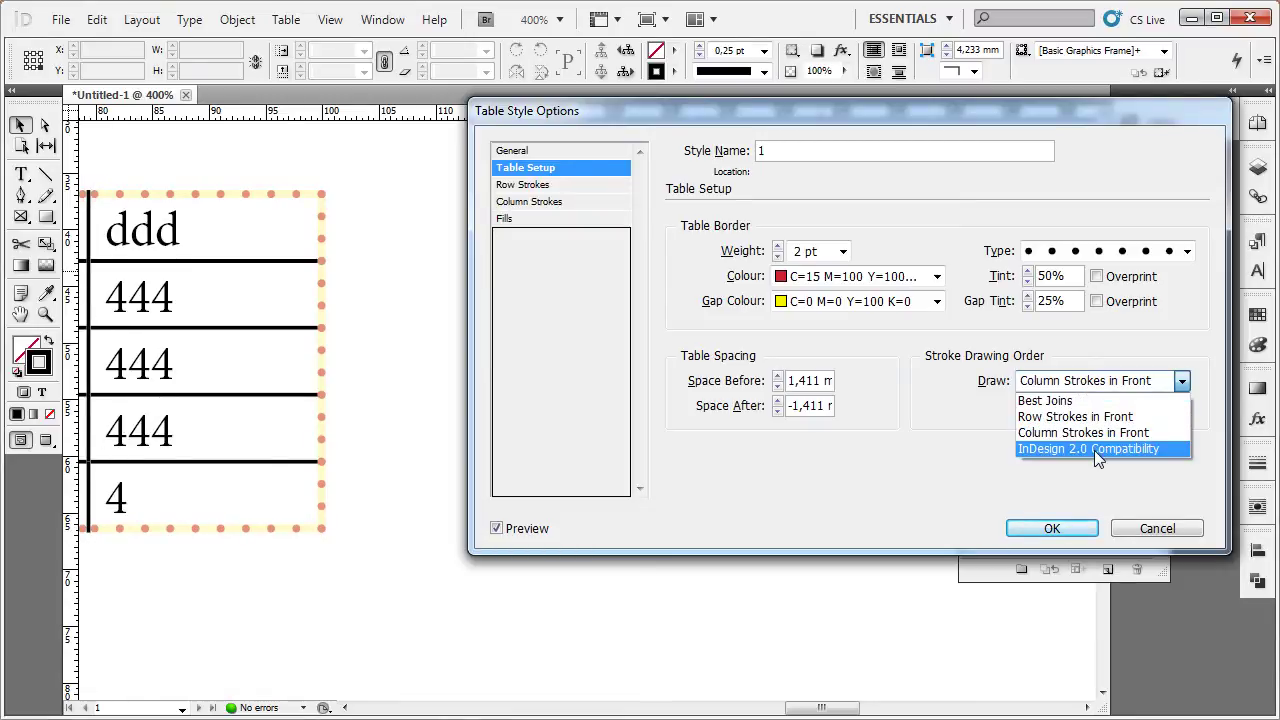
left_click(1094, 450)
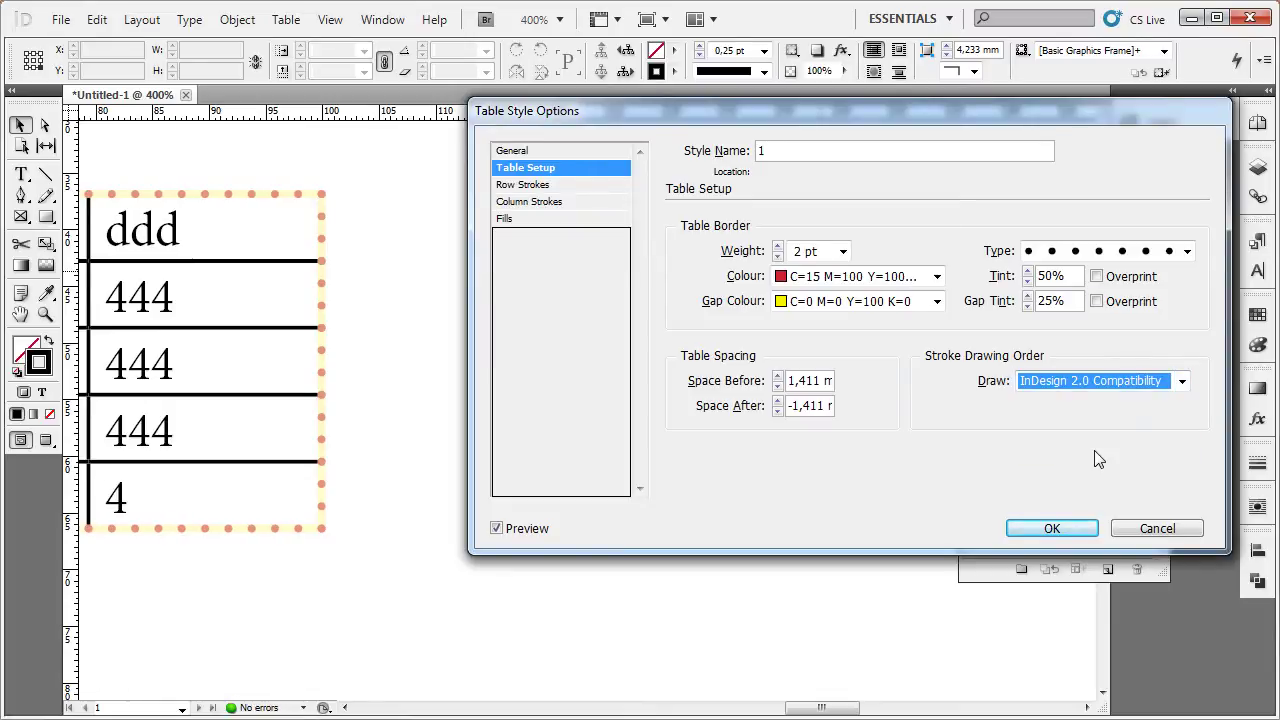
left_click(1133, 383)
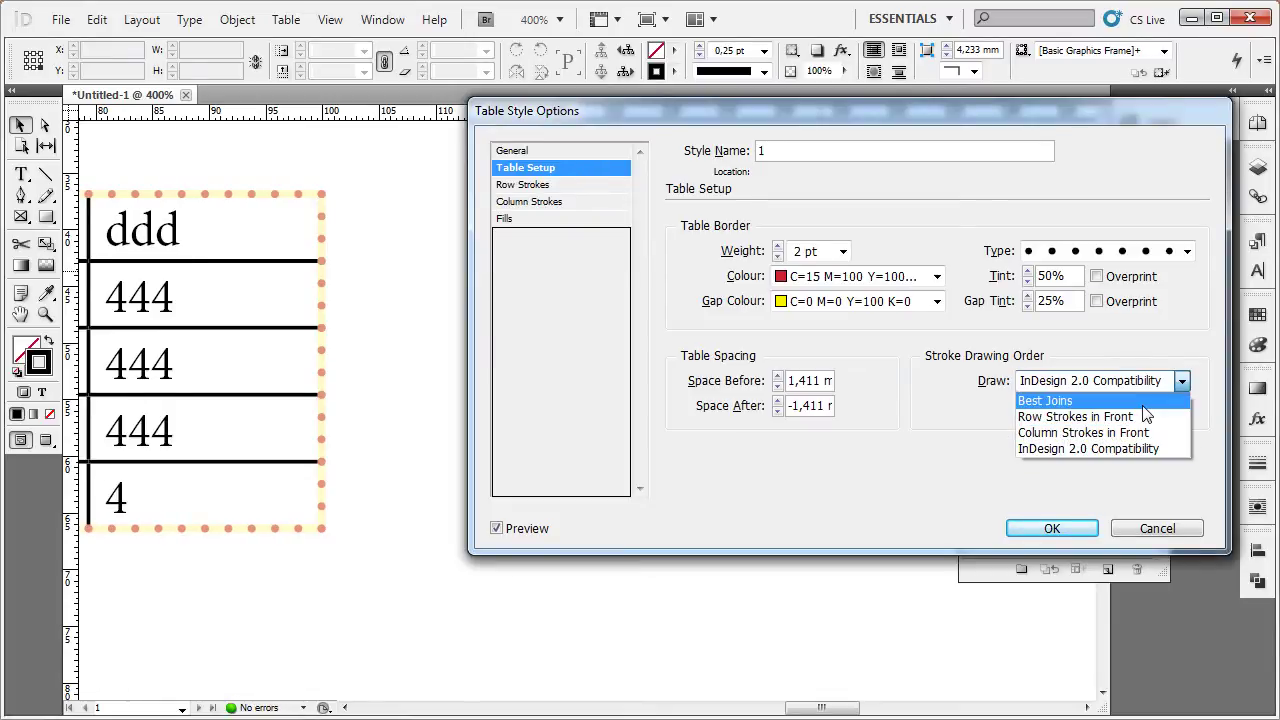
left_click(1145, 396)
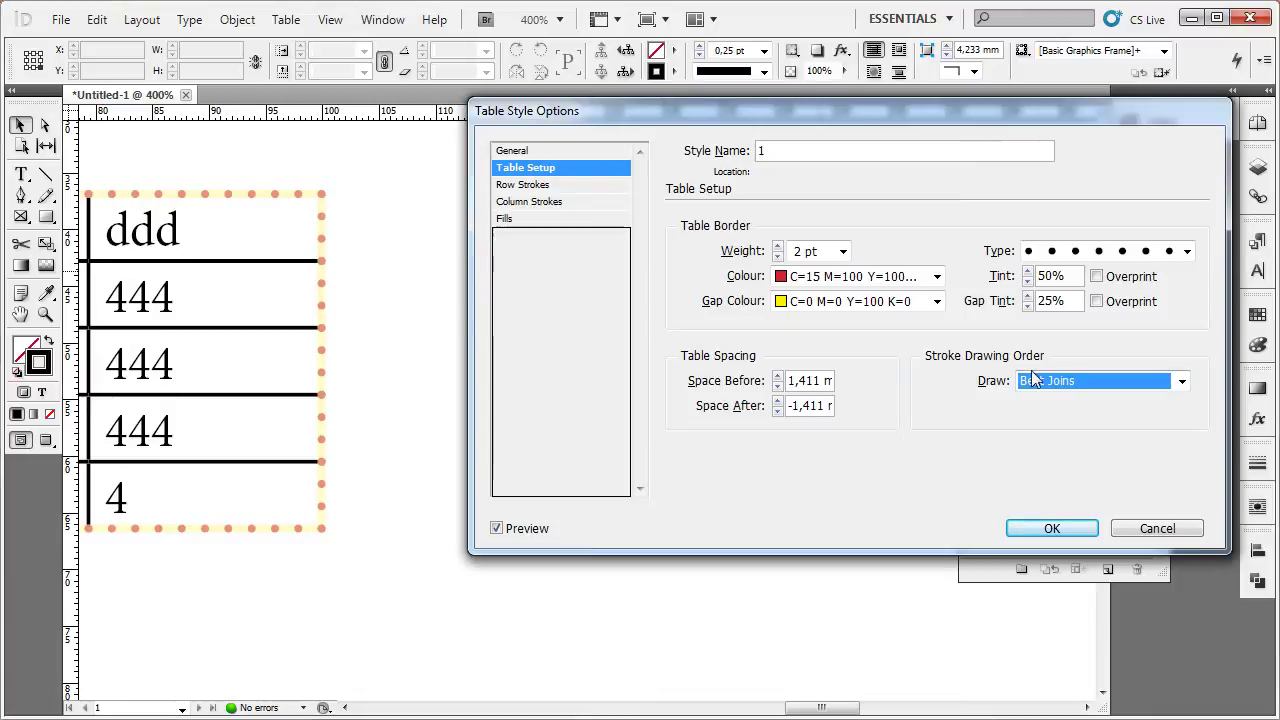
Step: Save table style 1 with Best Joins, zoom out, and reopen its options
left_click(526, 186)
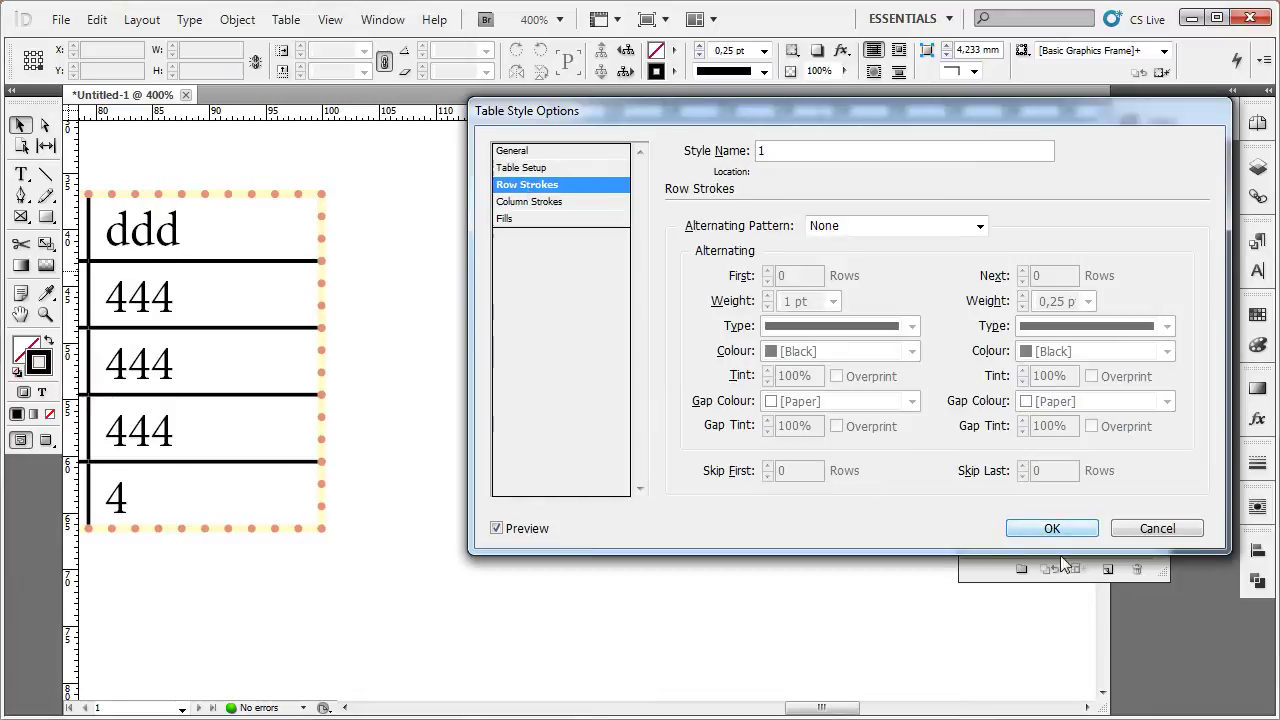
left_click(1052, 528)
key("ctrl+minus")
key("ctrl+minus")
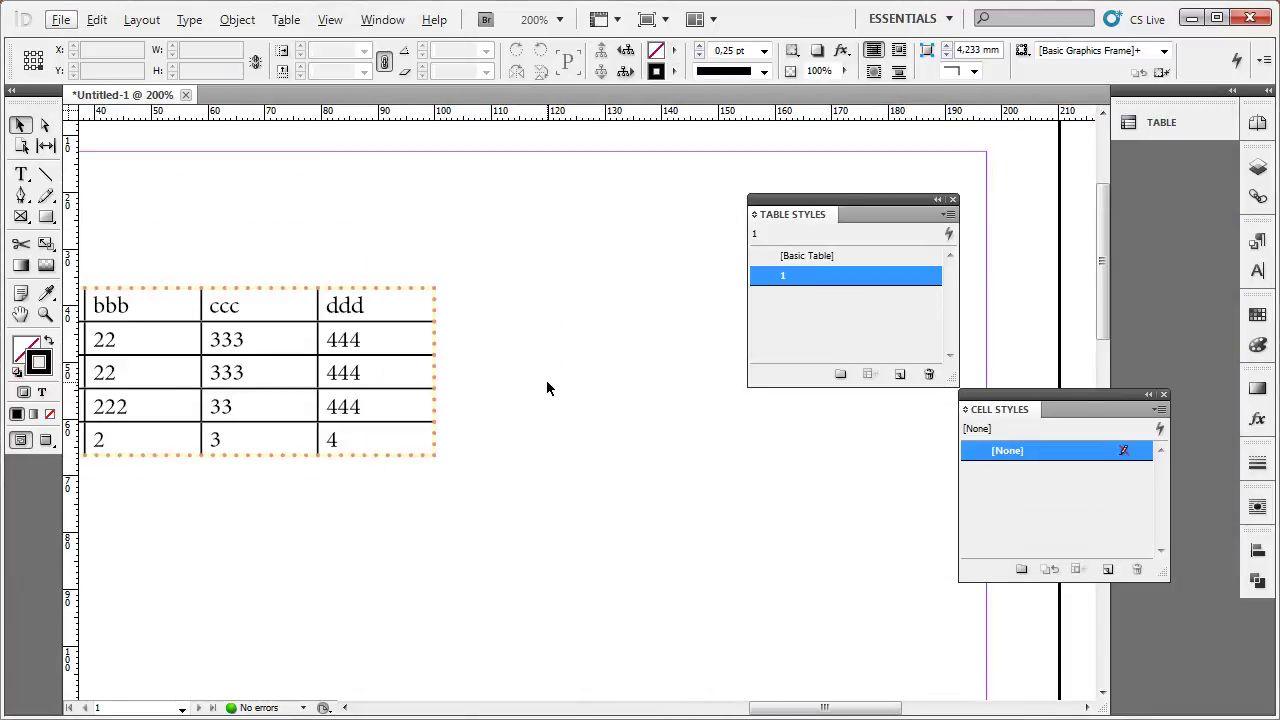
double_click(843, 285)
Step: Show style 1's Row Strokes settings with the Alternating Pattern list expanded
left_click(521, 167)
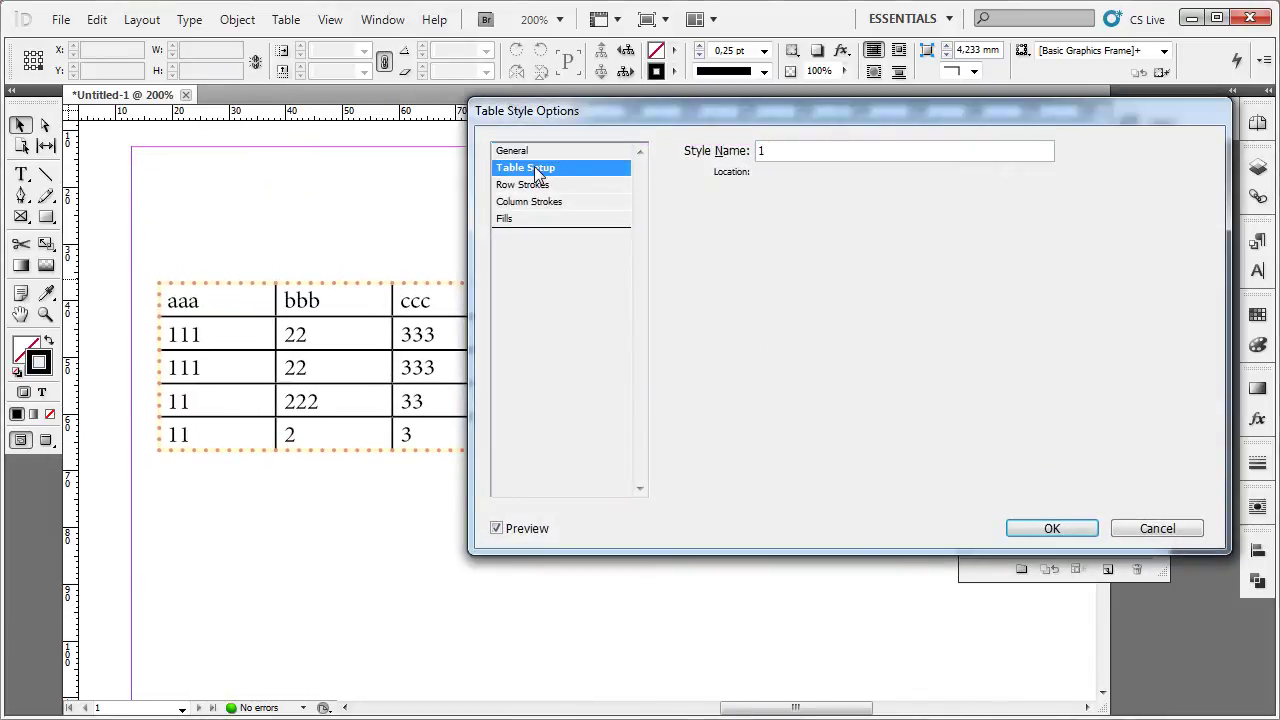
left_click(530, 185)
left_click_drag(740, 116, 709, 125)
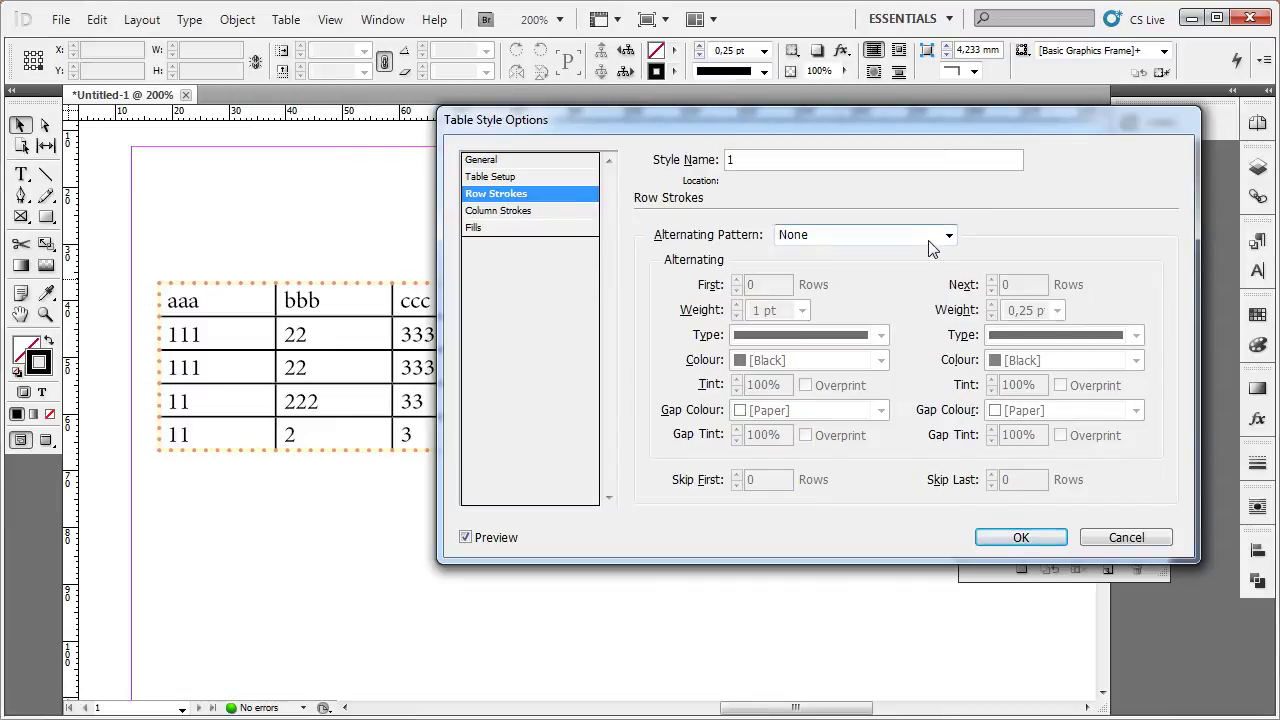
mouse_move(855, 119)
left_mouse_down()
mouse_move(853, 234)
mouse_move(897, 203)
left_mouse_up()
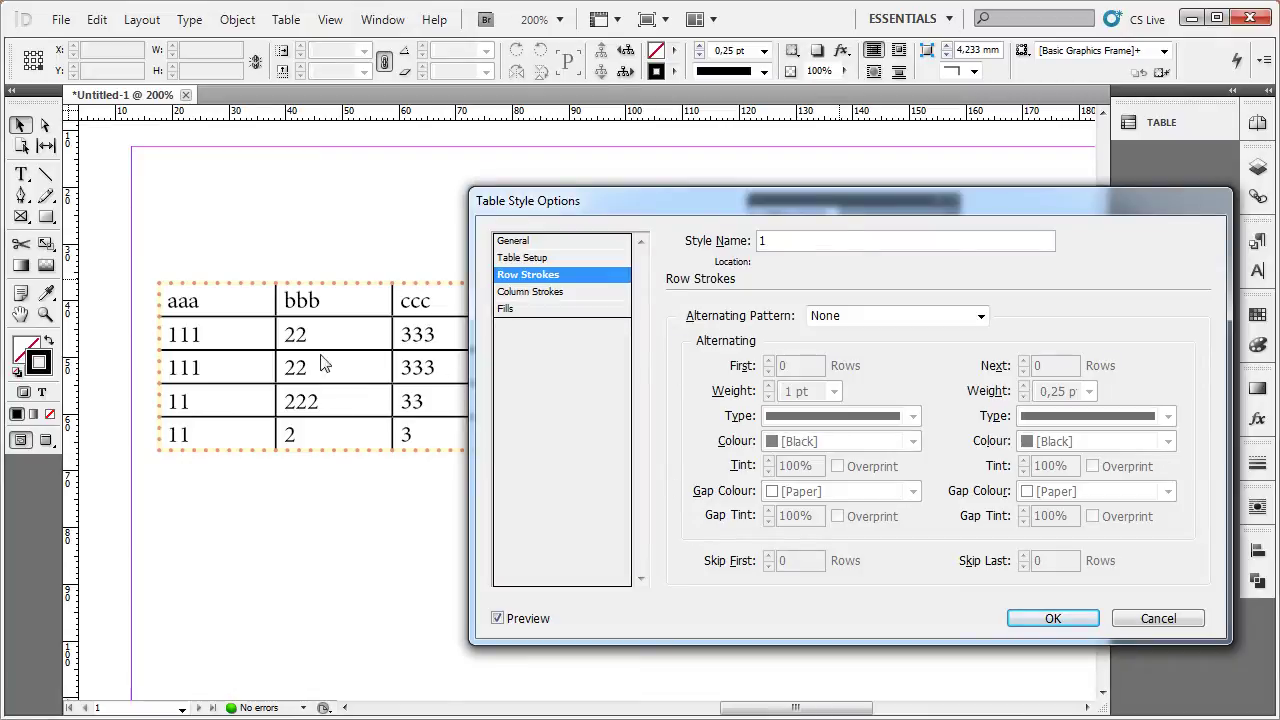
left_click(899, 318)
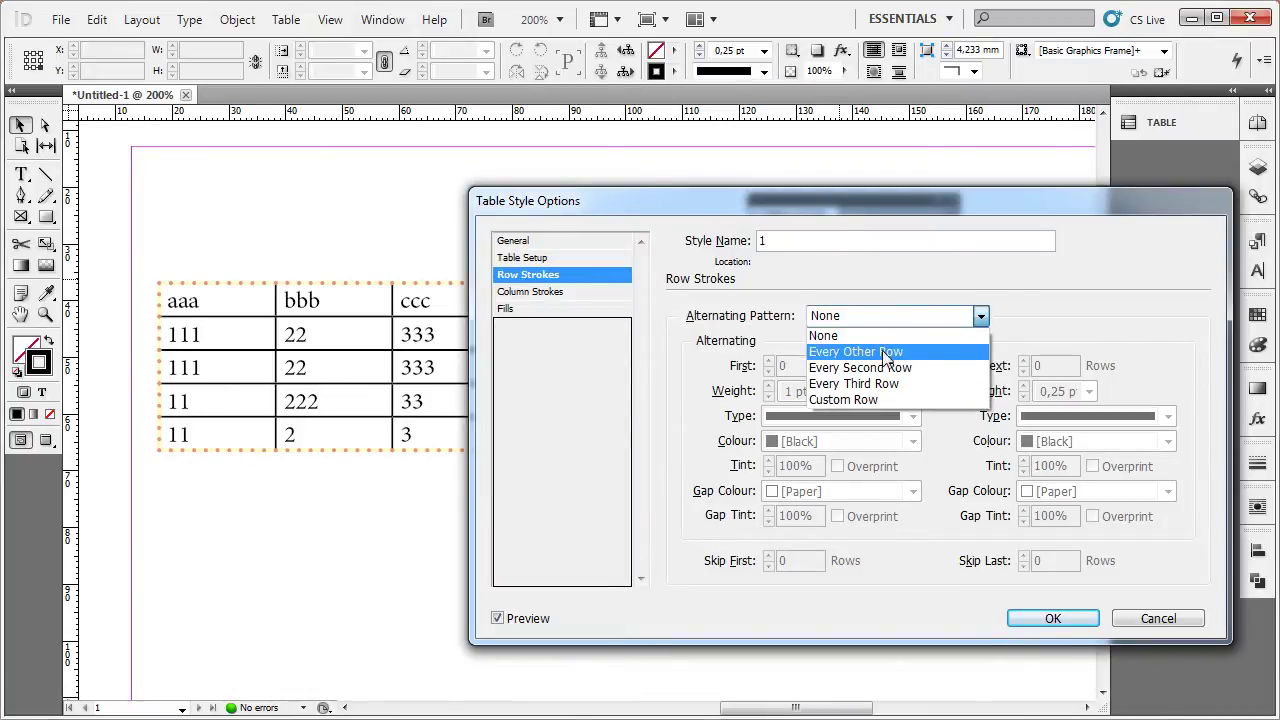
Step: Choose an alternating row pattern and set the First row count to 2
left_click(948, 352)
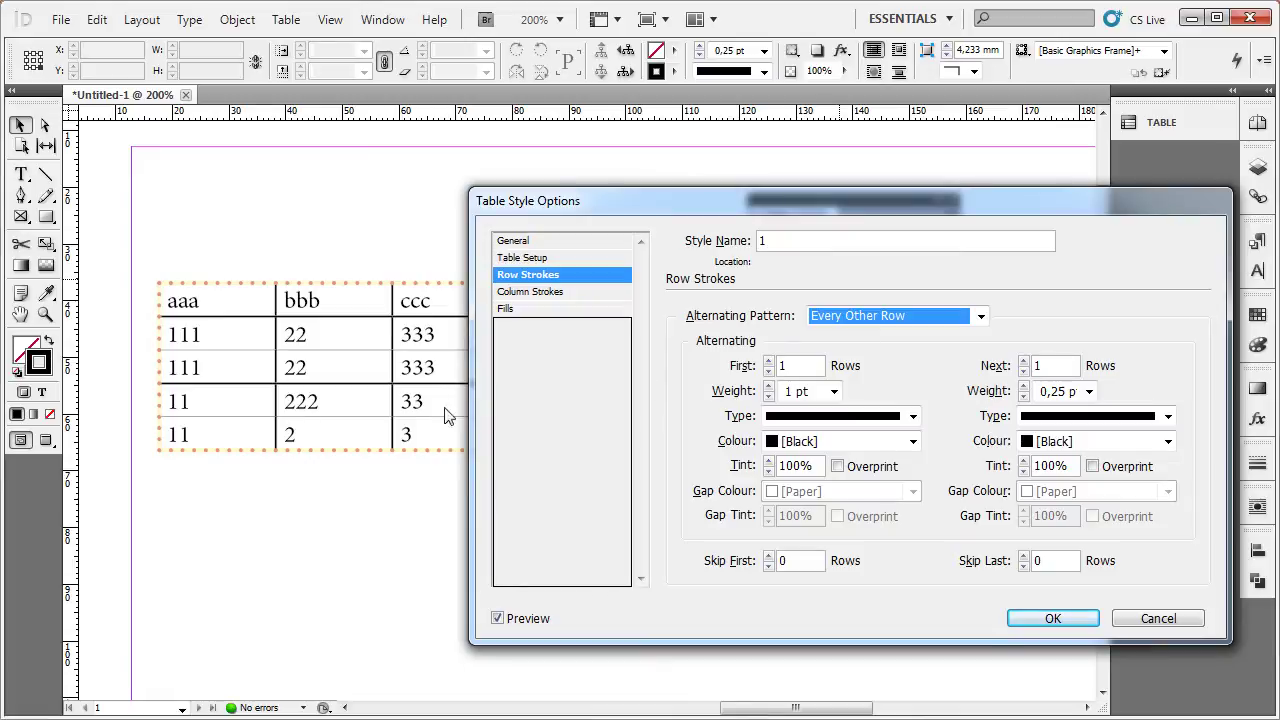
left_click(769, 362)
left_click(769, 362)
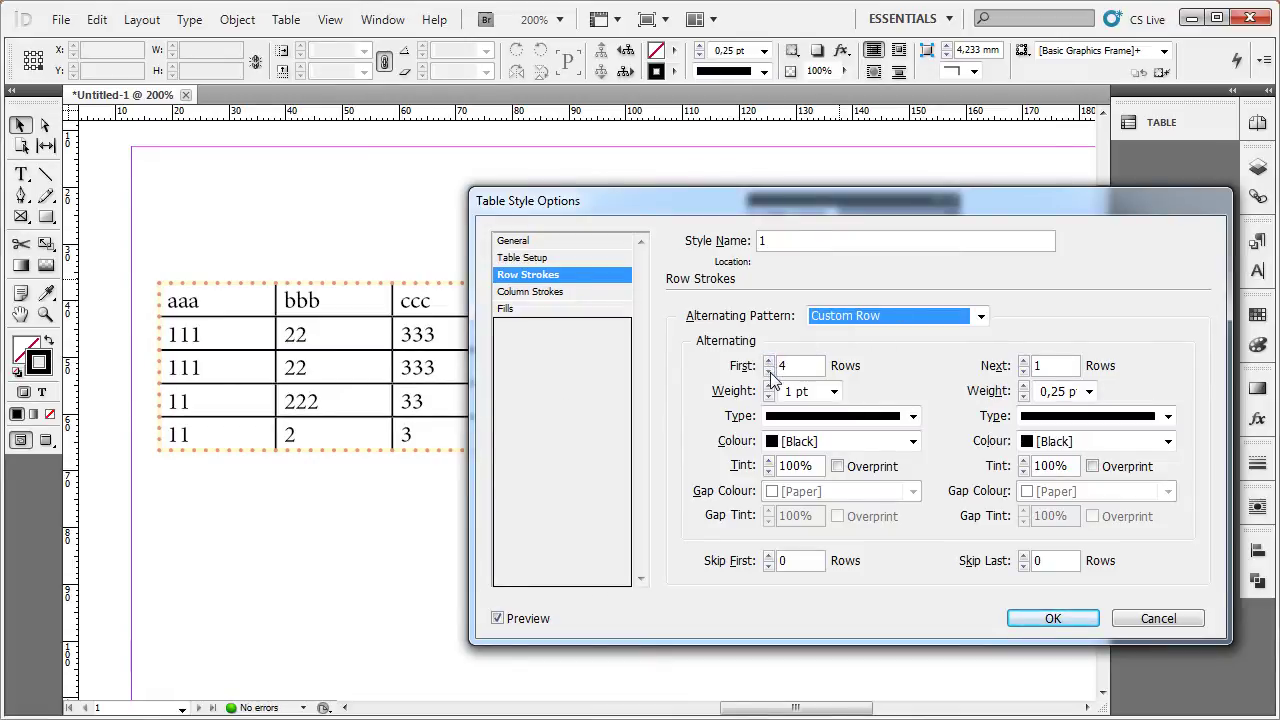
left_click(769, 371)
left_click(769, 371)
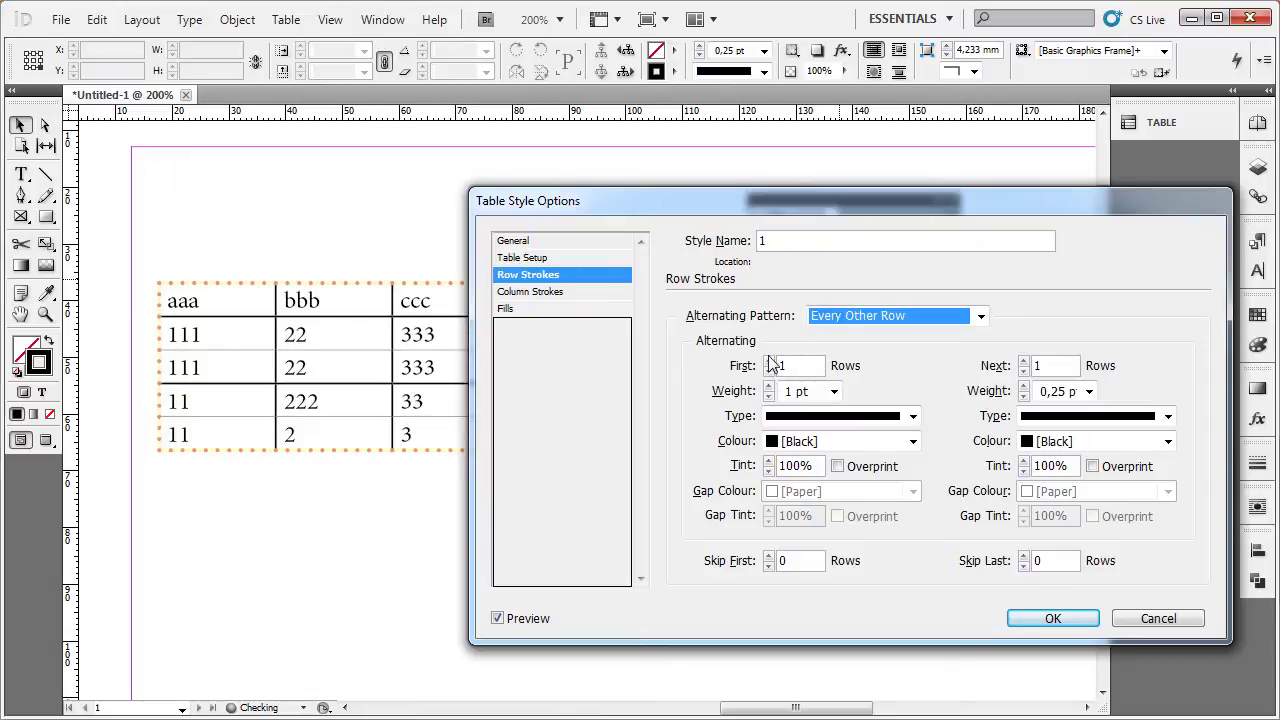
left_click(769, 361)
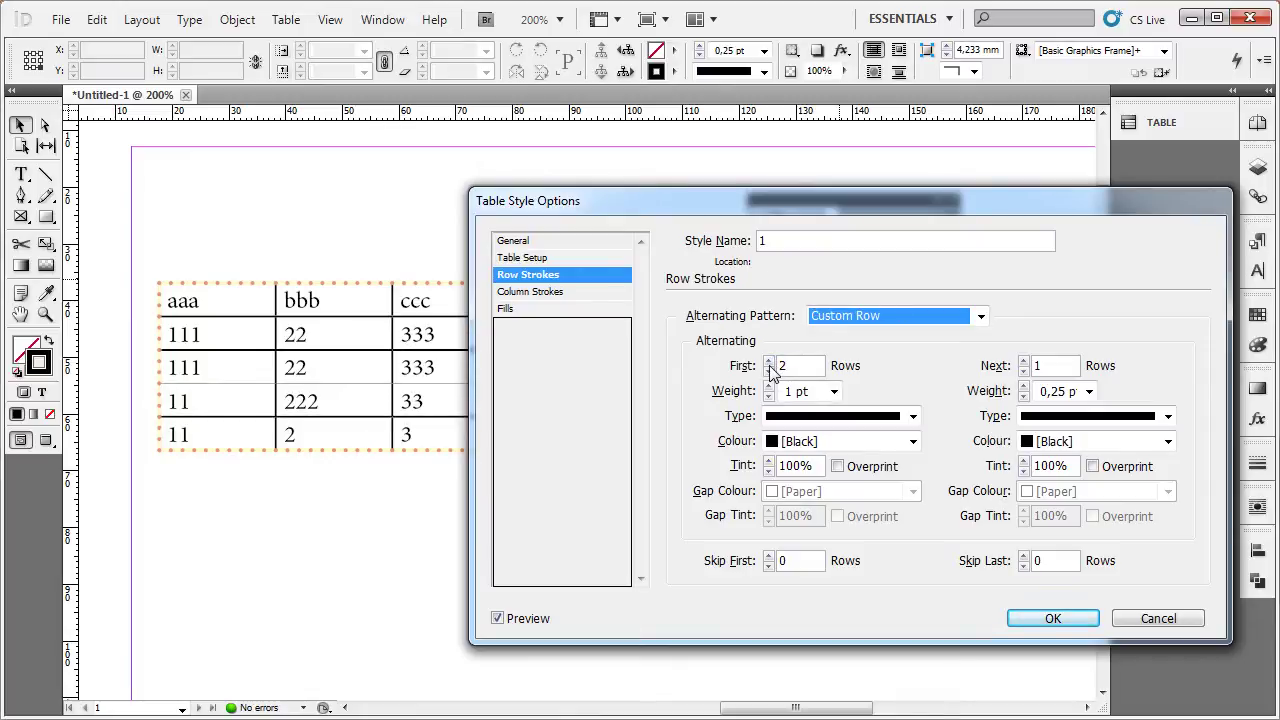
left_click(769, 361)
left_click(769, 361)
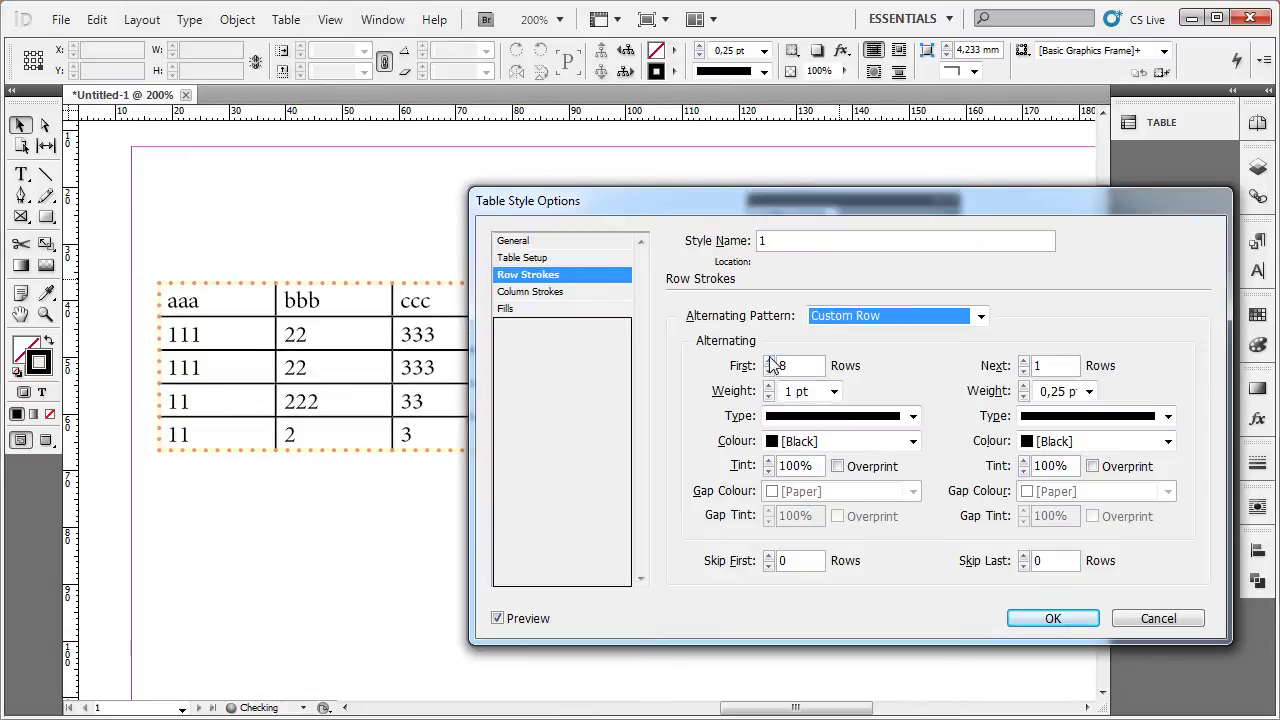
left_click(769, 371)
left_click(769, 371)
left_click(769, 371)
left_click(769, 371)
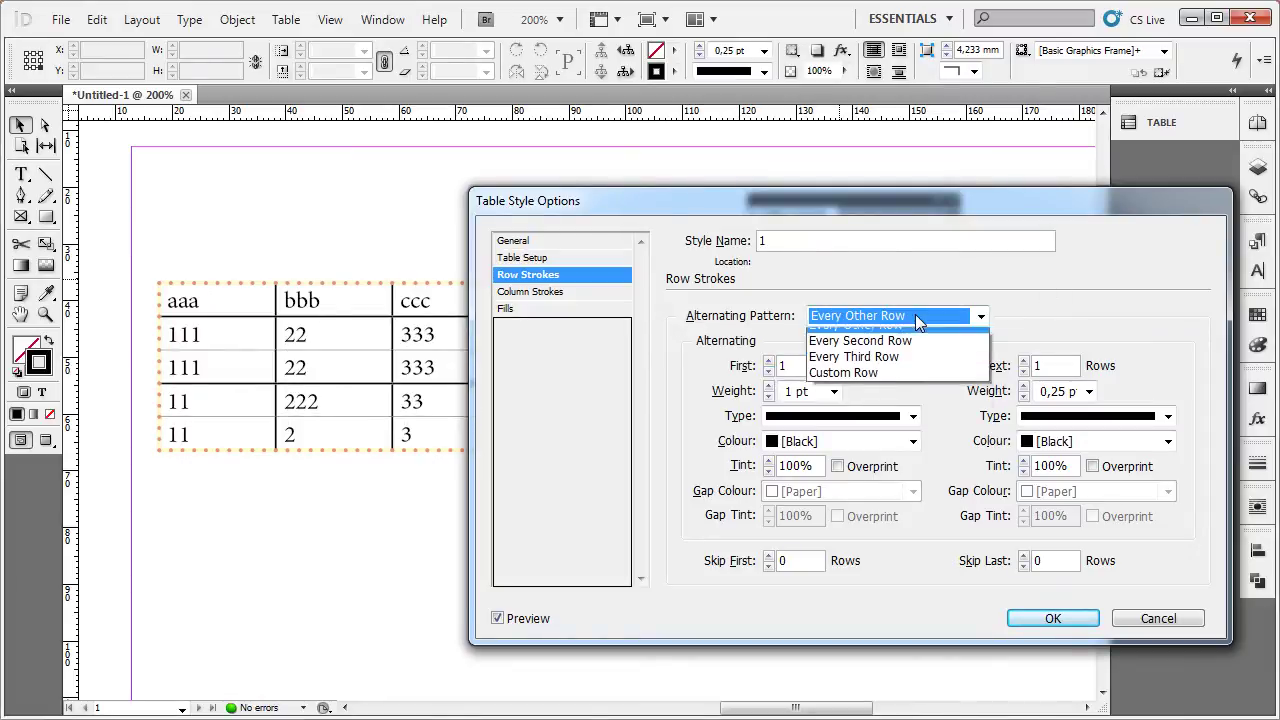
left_click(915, 318)
left_click(903, 369)
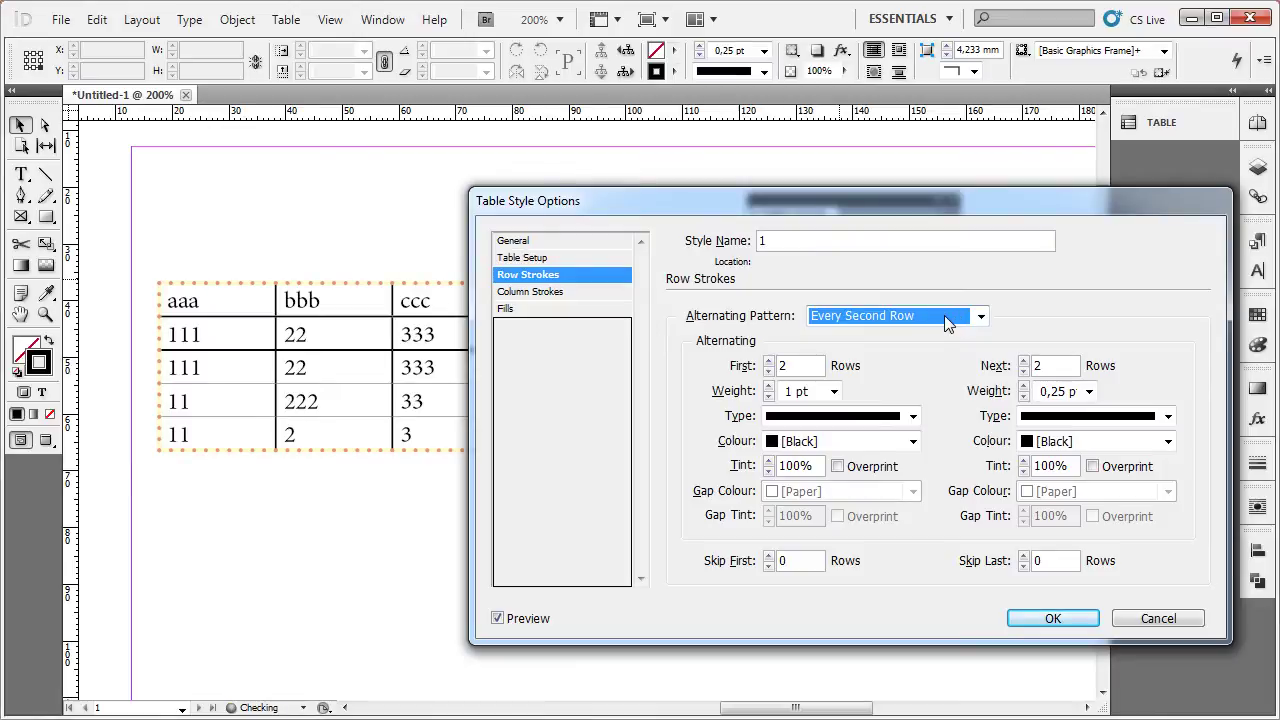
left_click(769, 371)
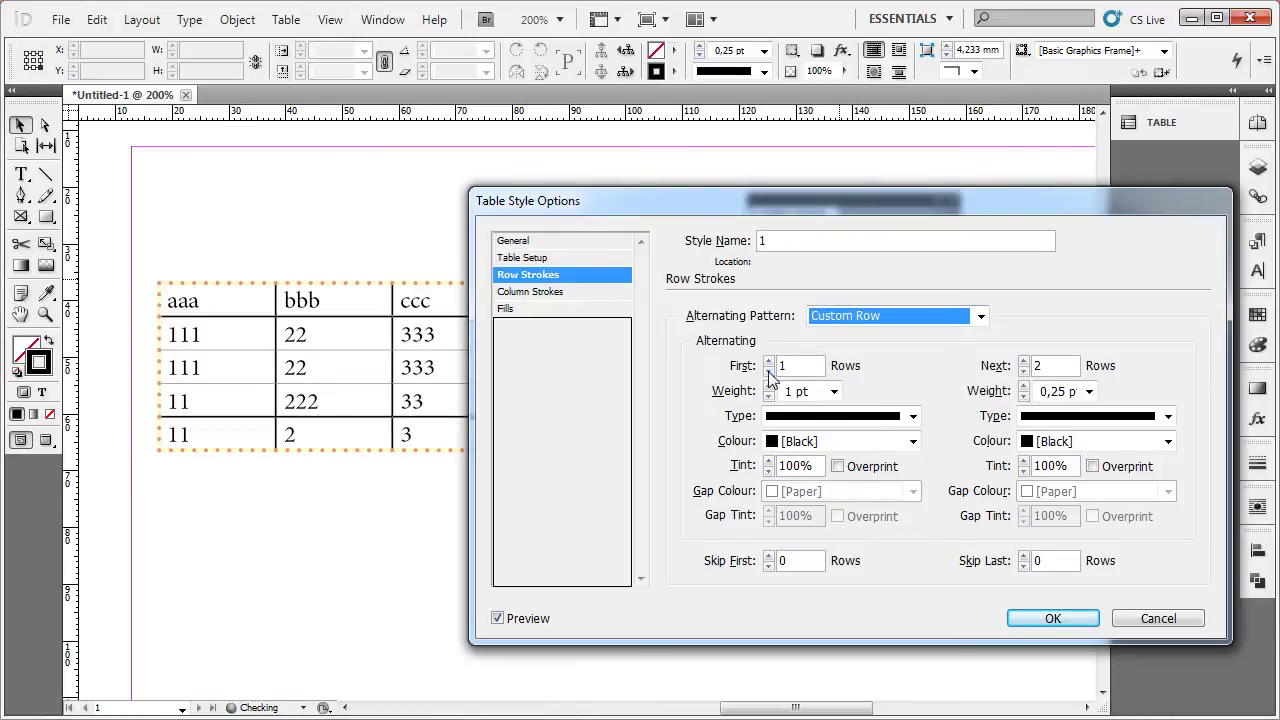
left_click(769, 361)
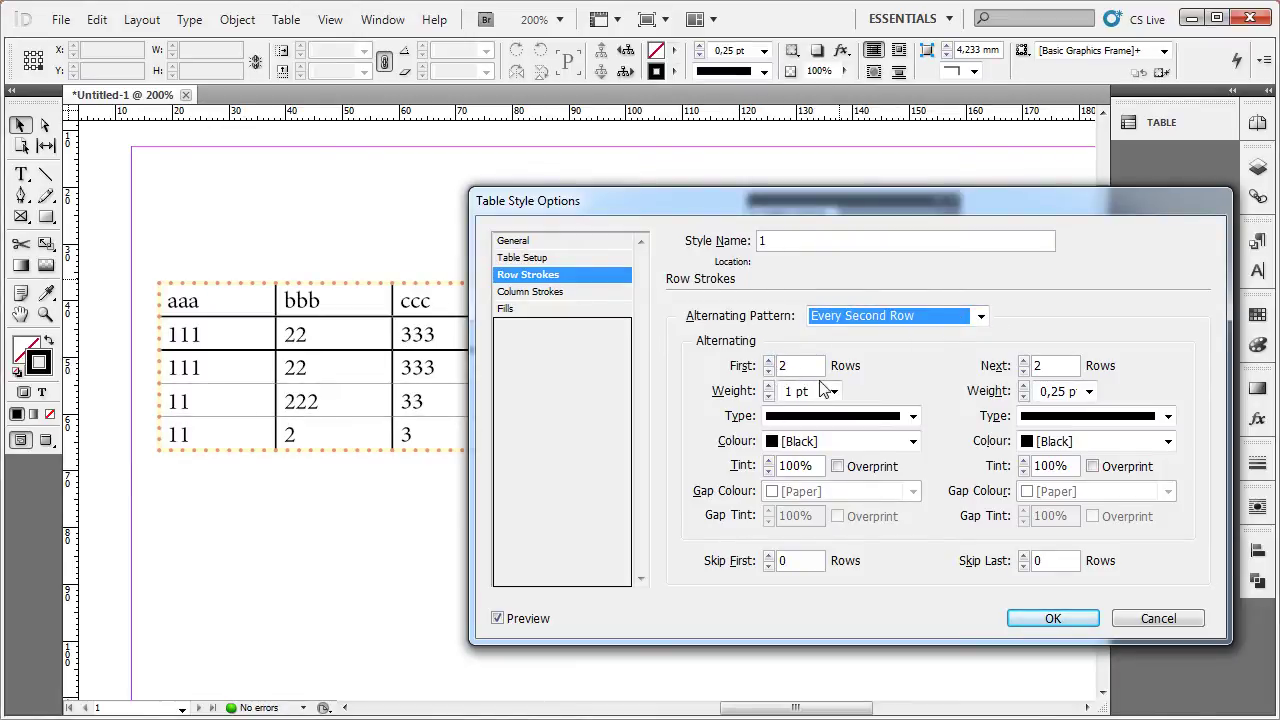
Step: Set the Next row count to 4, giving a Custom Row pattern
left_click(800, 366)
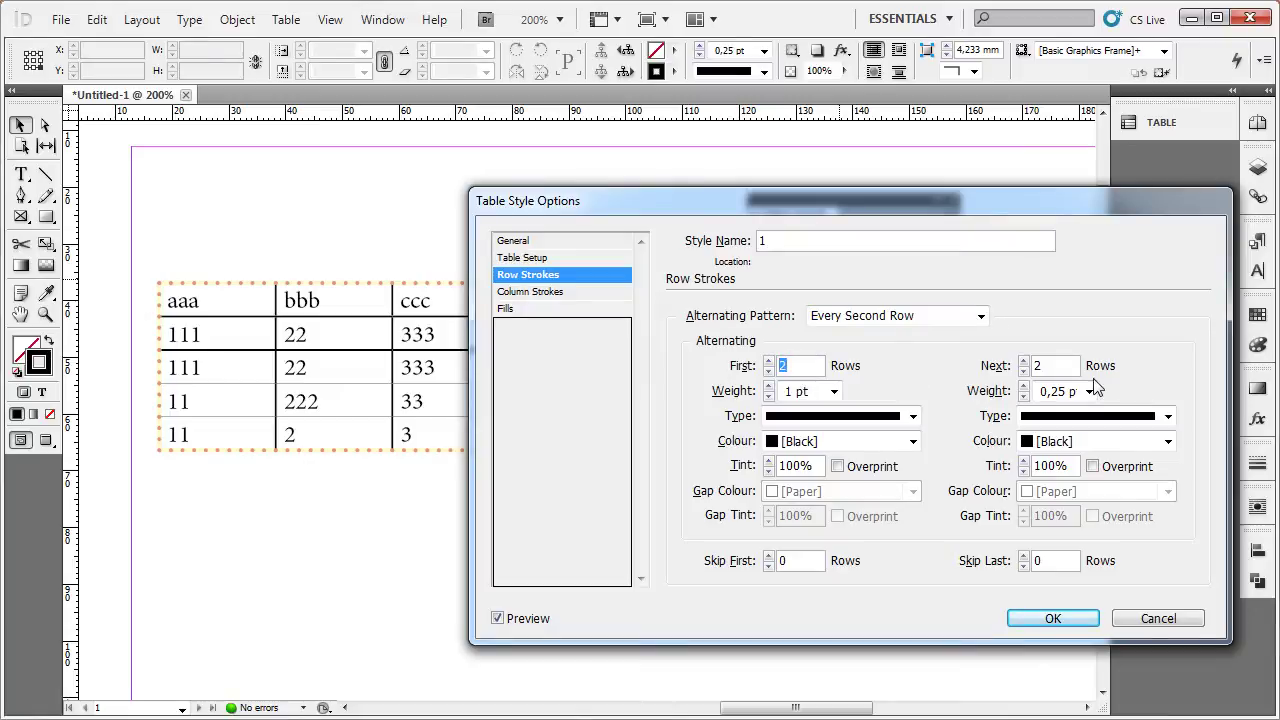
left_click(1050, 368)
left_click(1023, 361)
left_click(1023, 361)
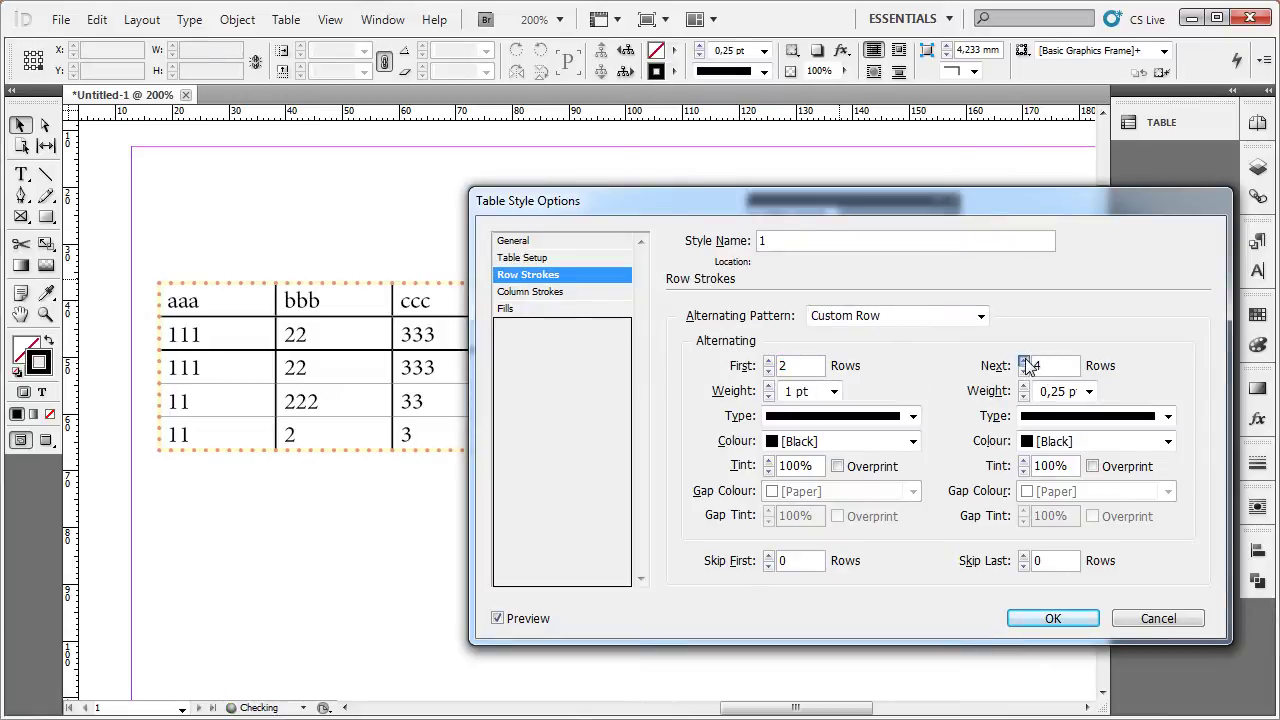
left_click(1024, 370)
left_click(1024, 370)
left_click(1024, 370)
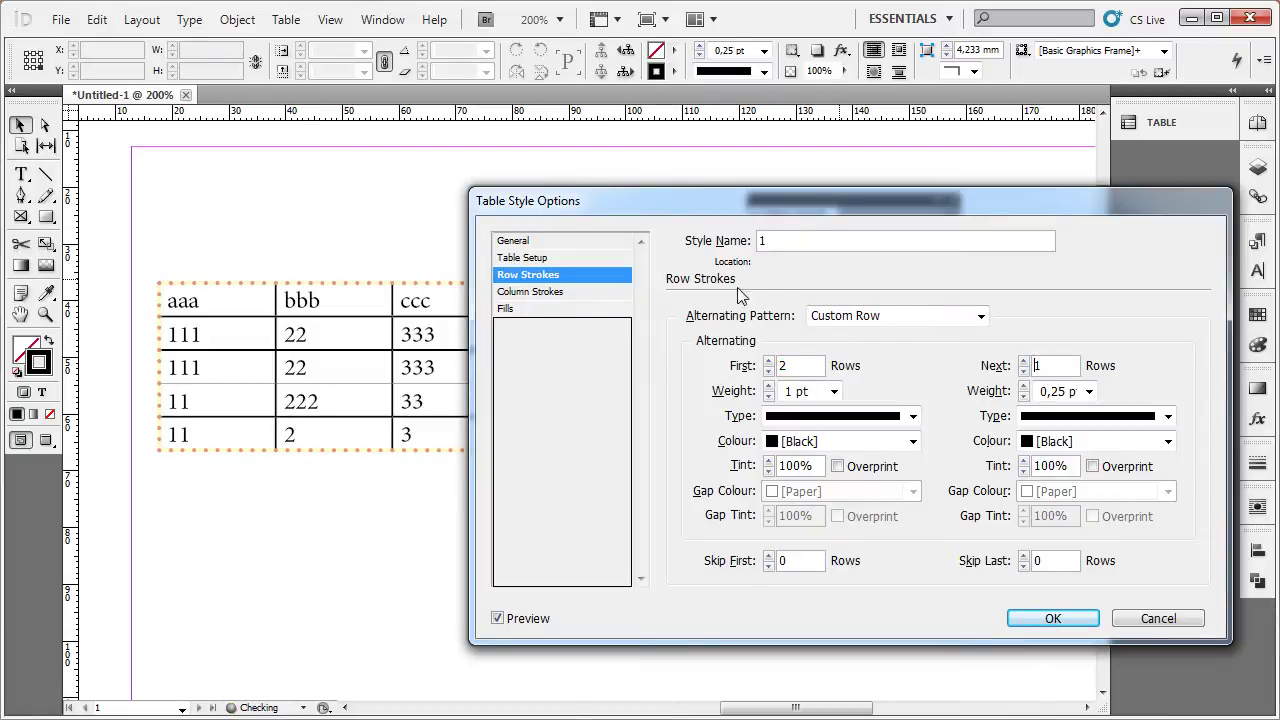
left_click(898, 316)
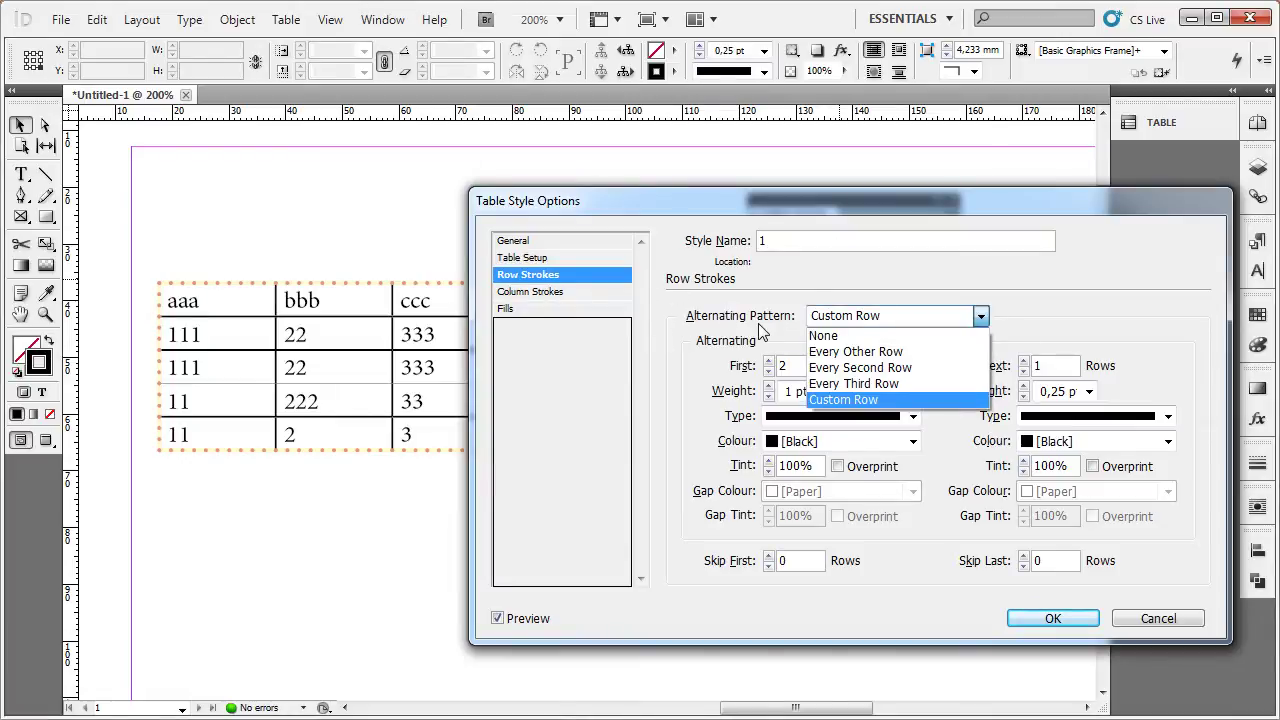
left_click(880, 370)
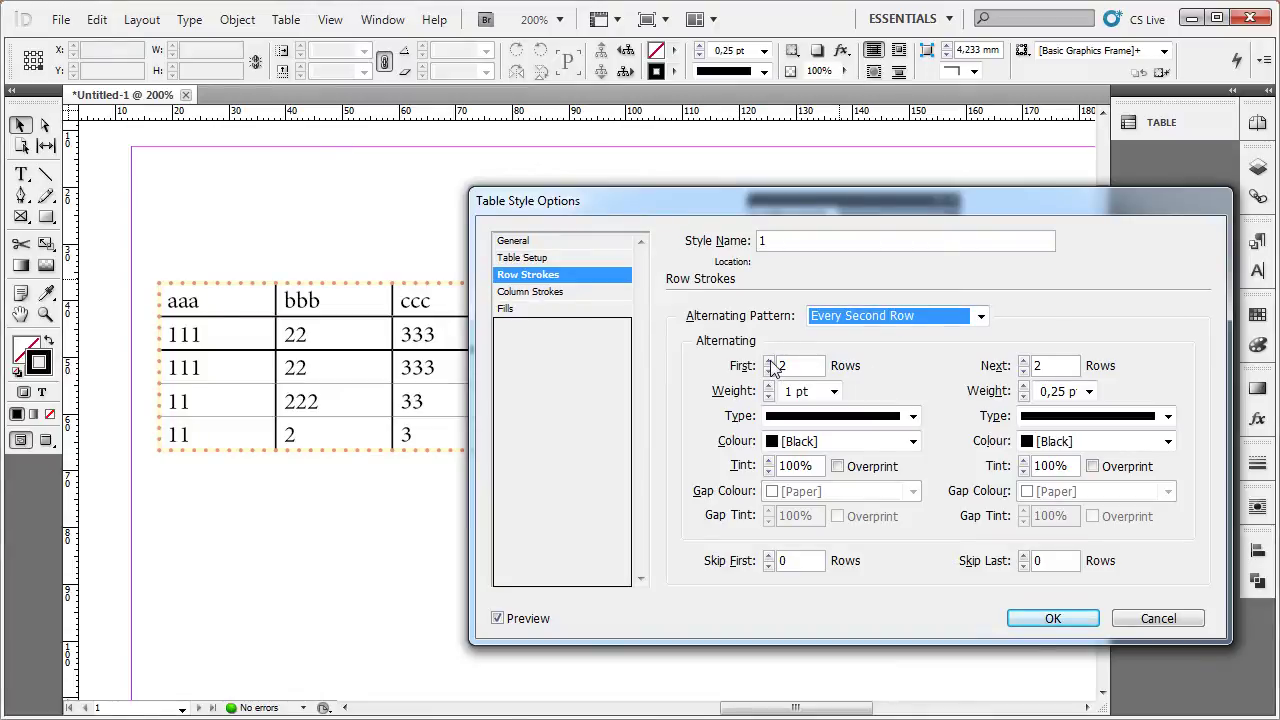
double_click(1060, 367)
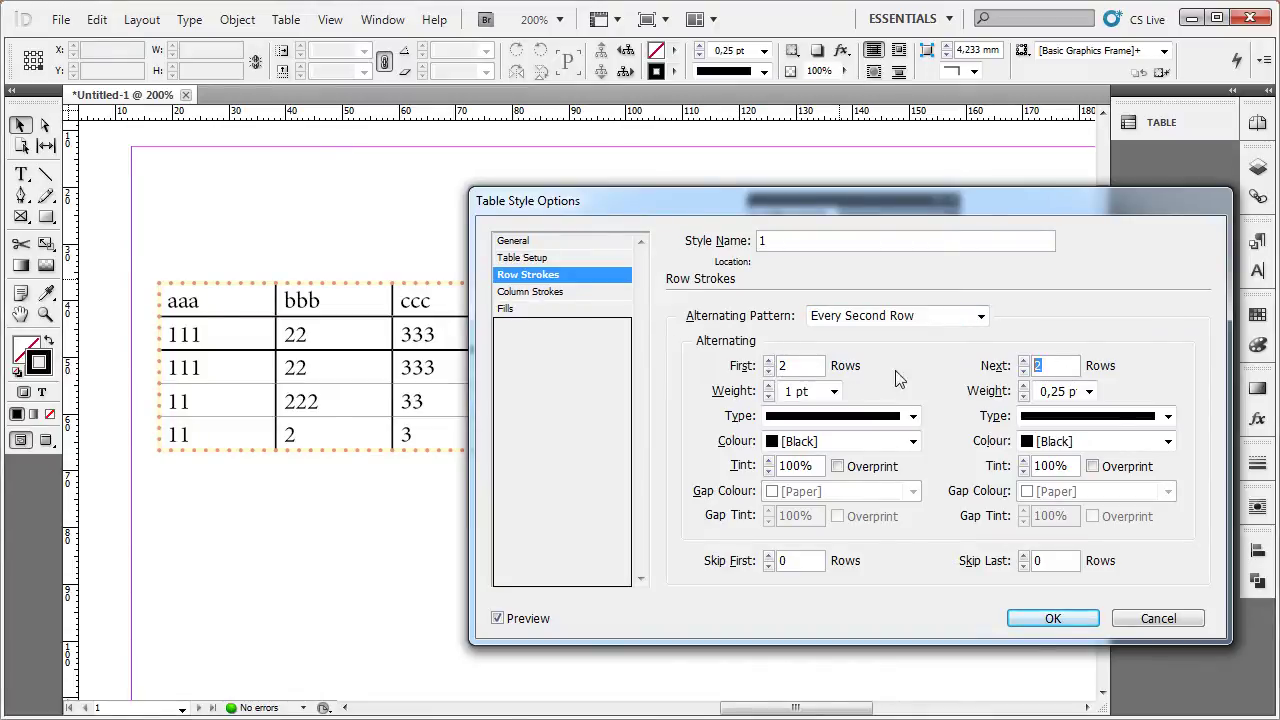
left_click(1023, 360)
left_click(1023, 360)
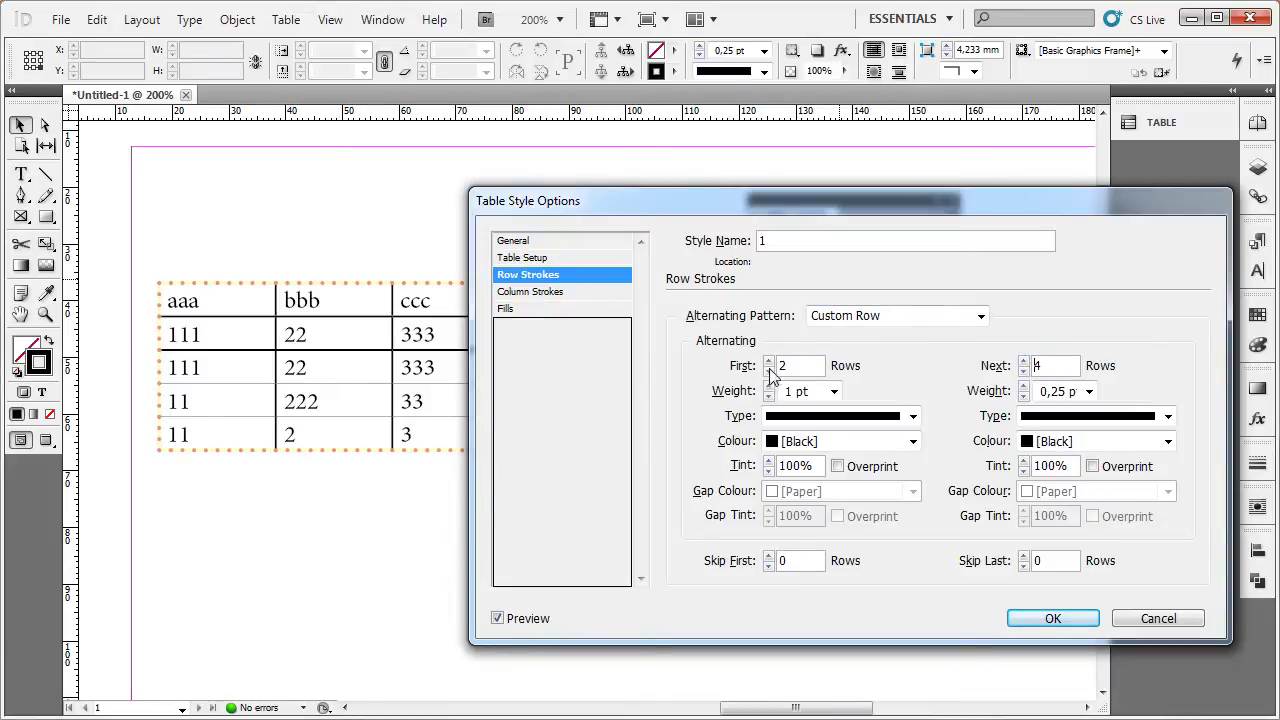
left_click(1055, 367)
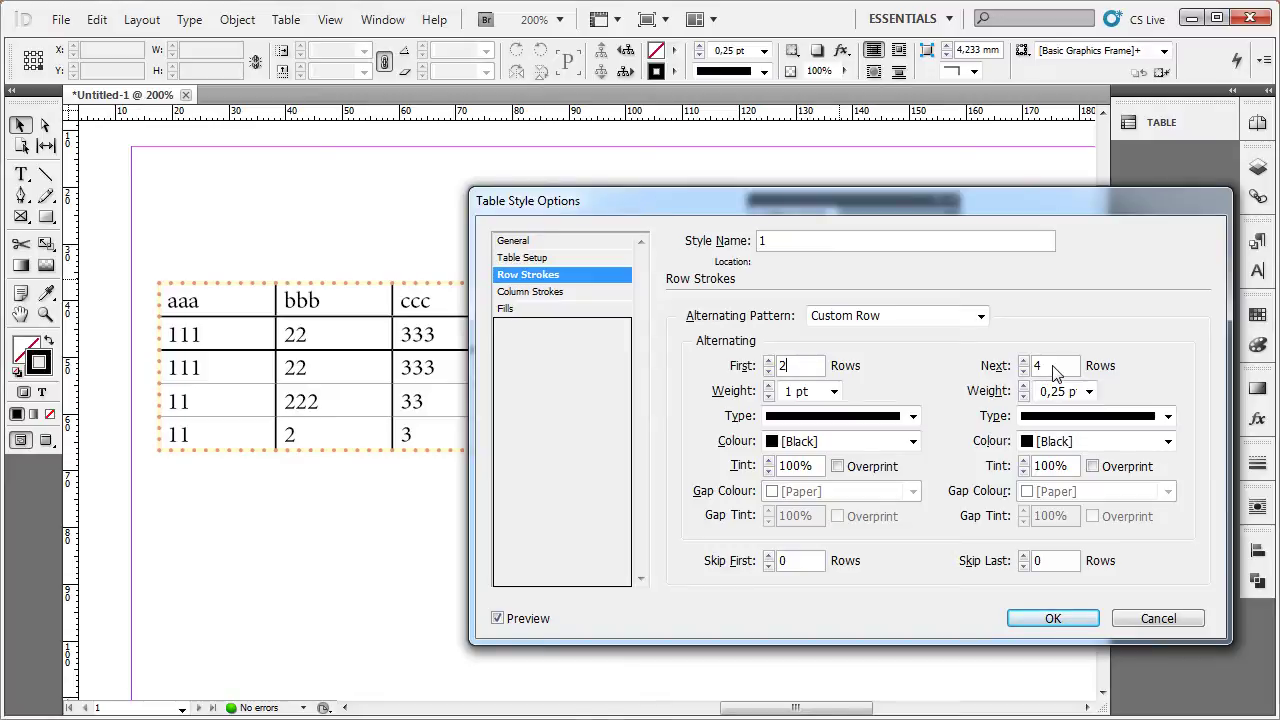
Step: Raise table style 1's first row stroke weight to 4 pt and confirm the change
left_click(769, 387)
left_click(769, 387)
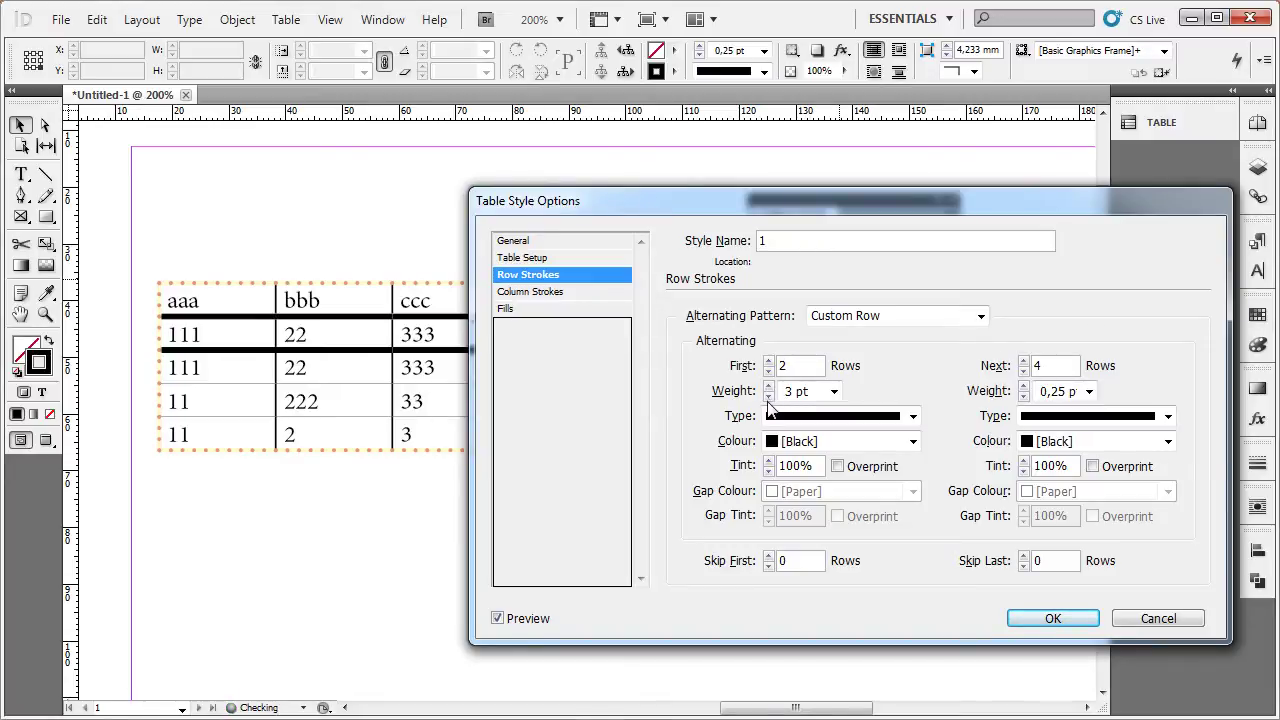
left_click(769, 387)
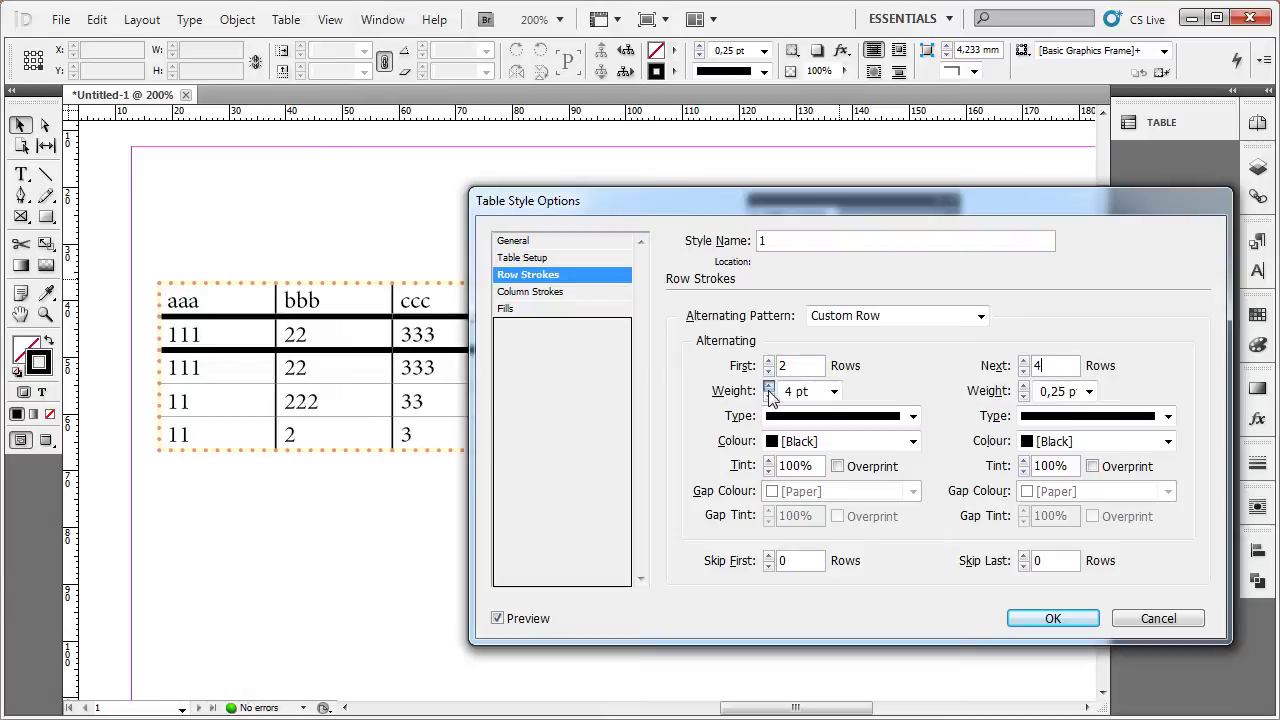
left_click(1052, 618)
left_click(400, 457)
scroll(432, 425, "down", 3)
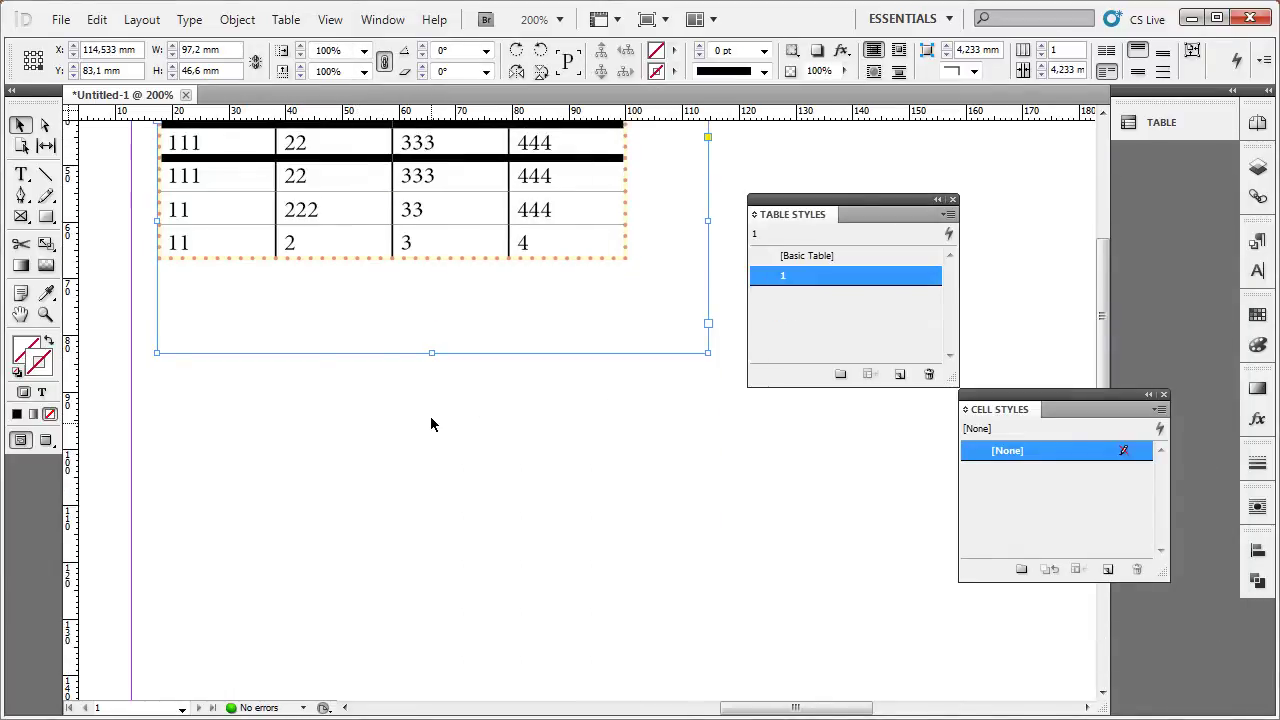
Step: Select the whole table and raise its Number of Rows from 8 to 13
left_click(432, 363)
left_click(434, 320)
left_click_drag(432, 353, 432, 508)
scroll(454, 472, "up", 2)
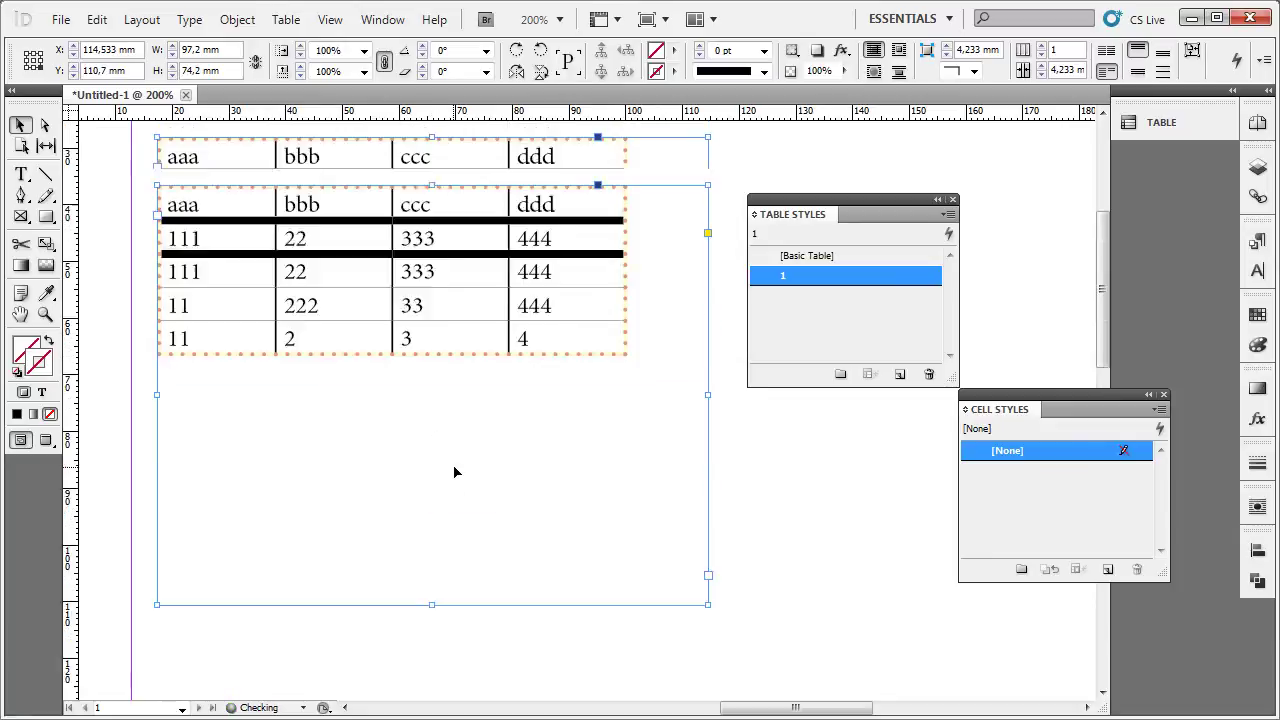
double_click(400, 414)
left_click_drag(214, 300, 584, 488)
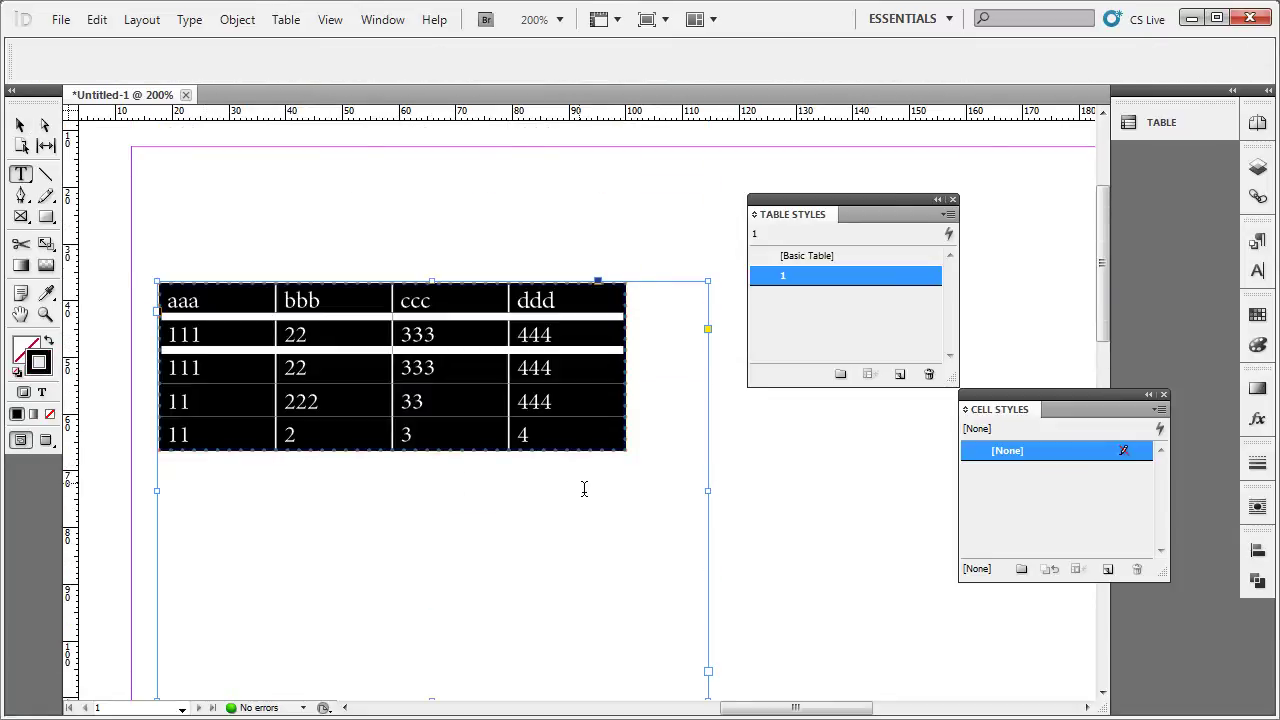
left_click(505, 47)
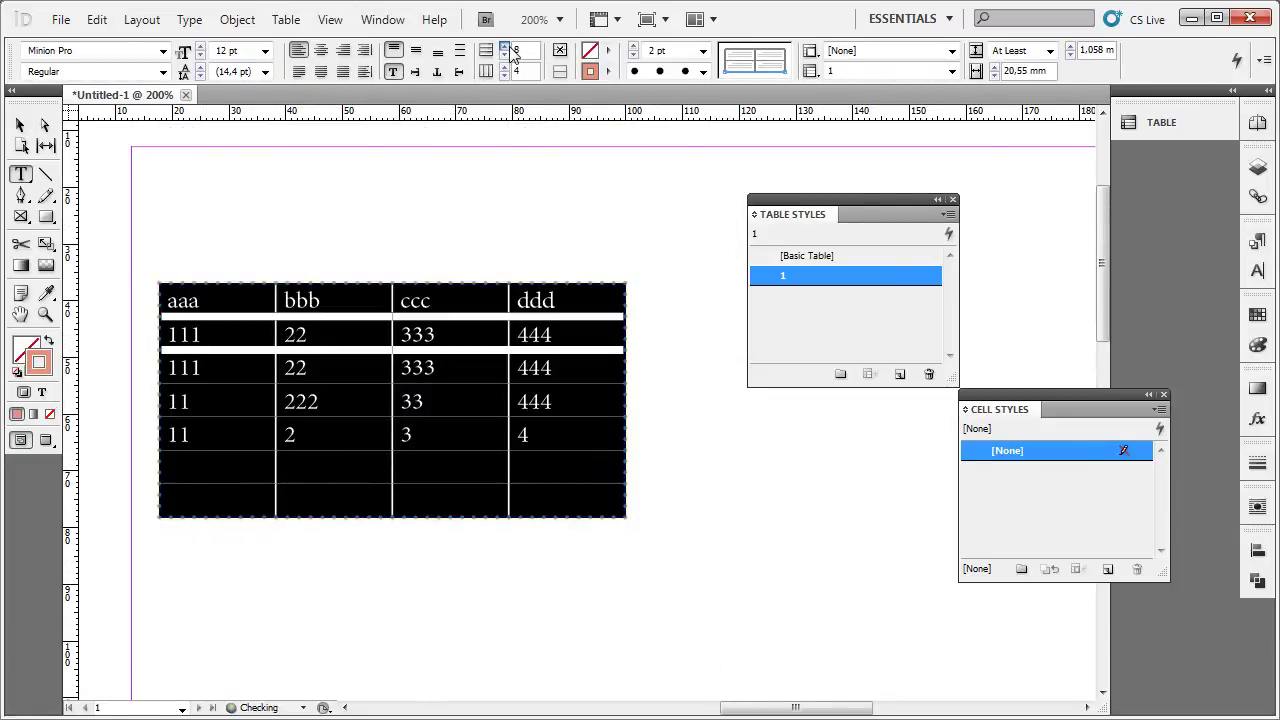
left_click(506, 47)
left_click(506, 47)
left_click(506, 47)
left_click(506, 47)
left_click(506, 47)
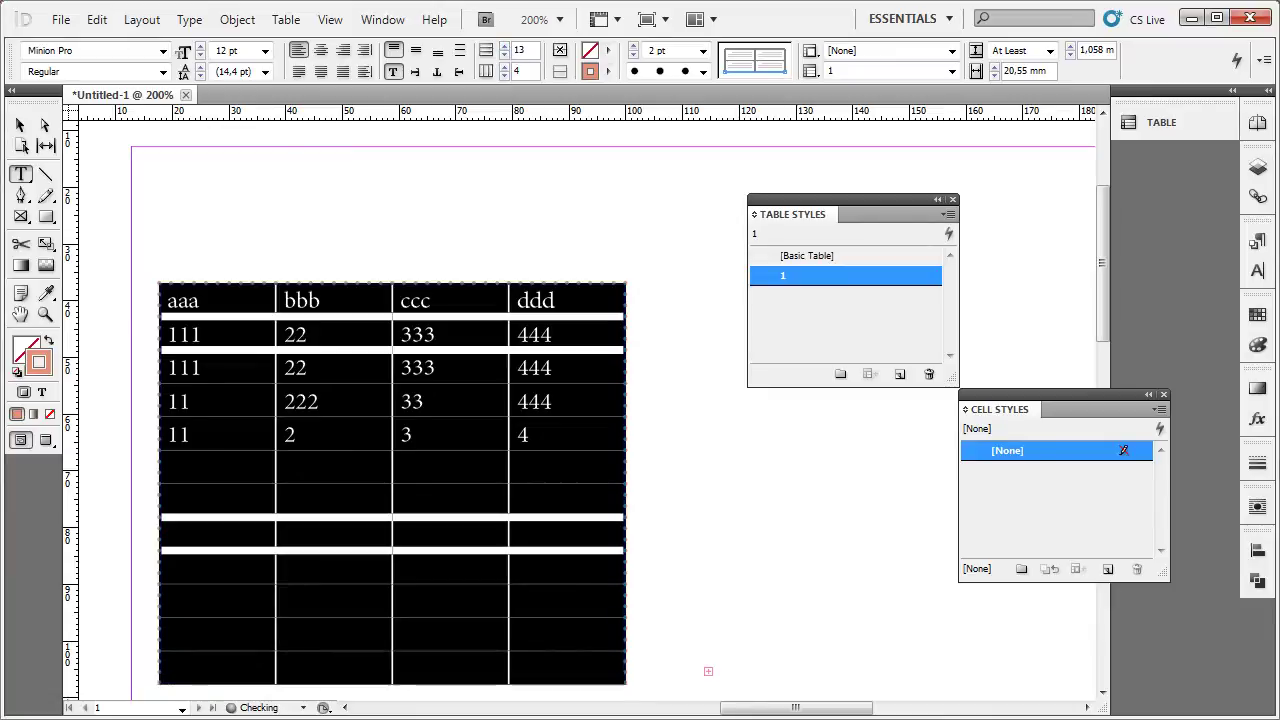
Step: Move the table frame up the page and resize it to fit the longer table
left_click(20, 125)
left_click_drag(508, 497, 507, 398)
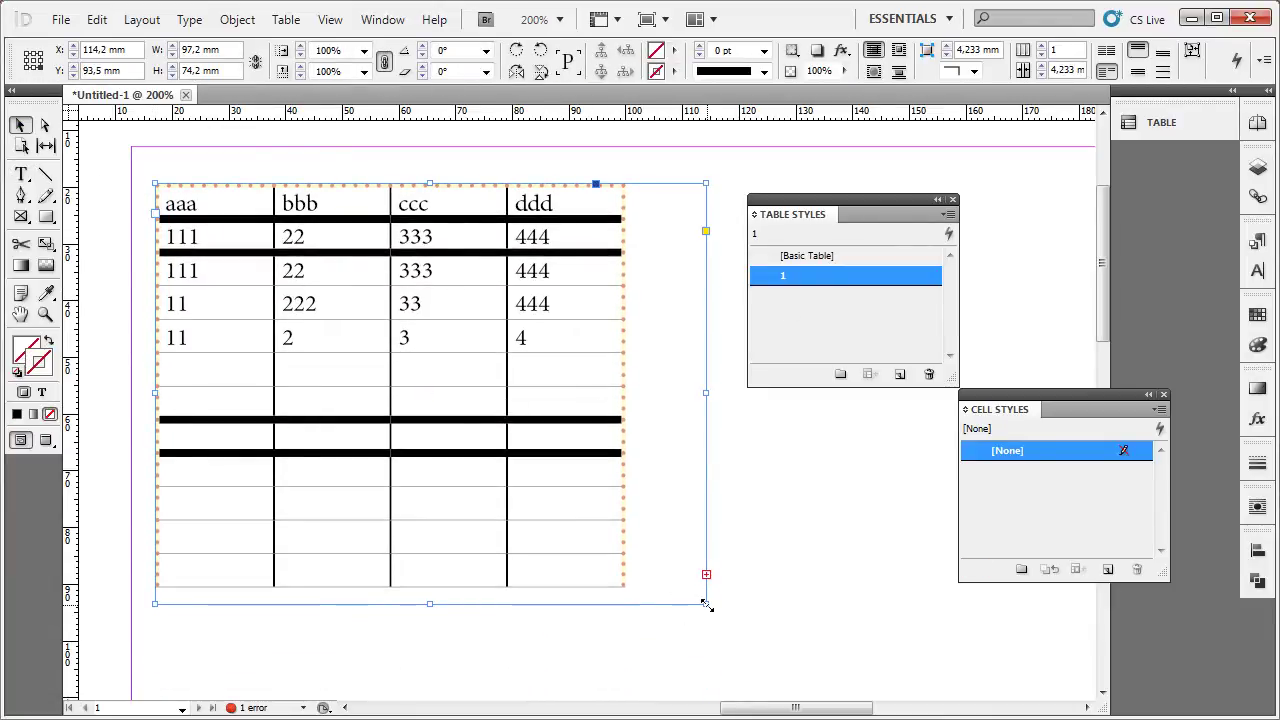
left_click_drag(706, 604, 680, 583)
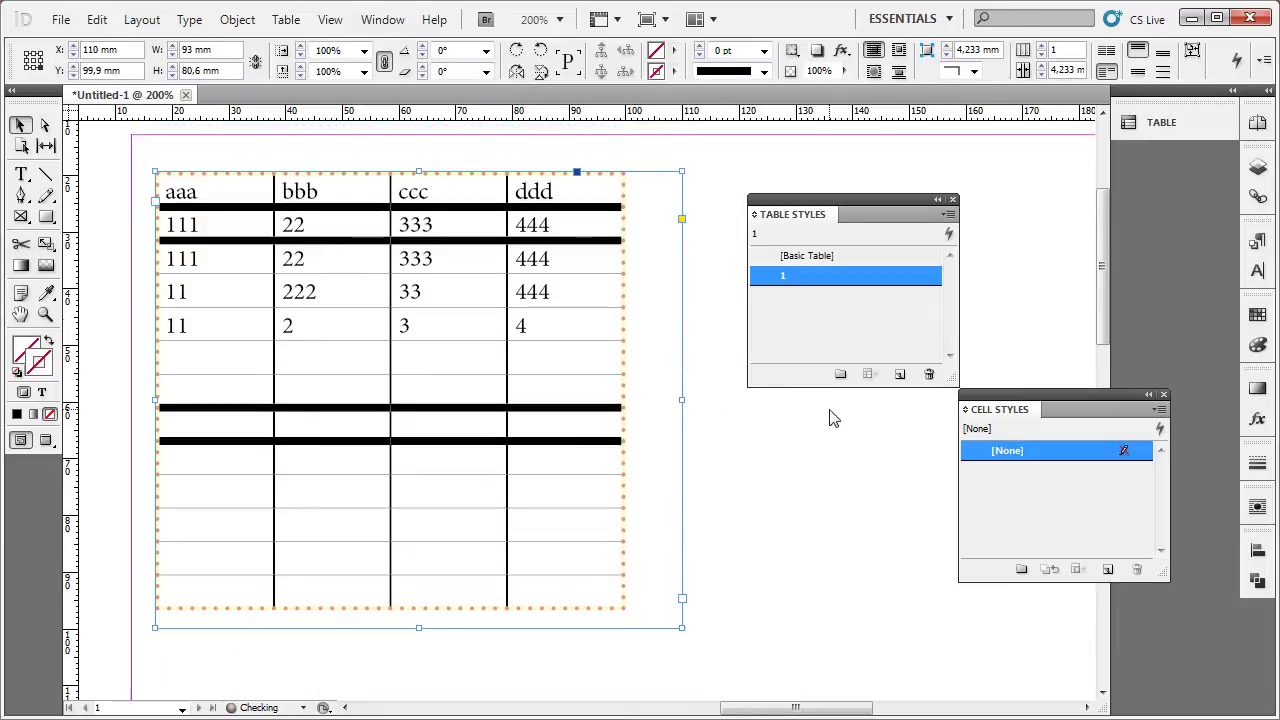
Step: Open table style 1's options at the Row Strokes settings
double_click(880, 277)
left_click(576, 260)
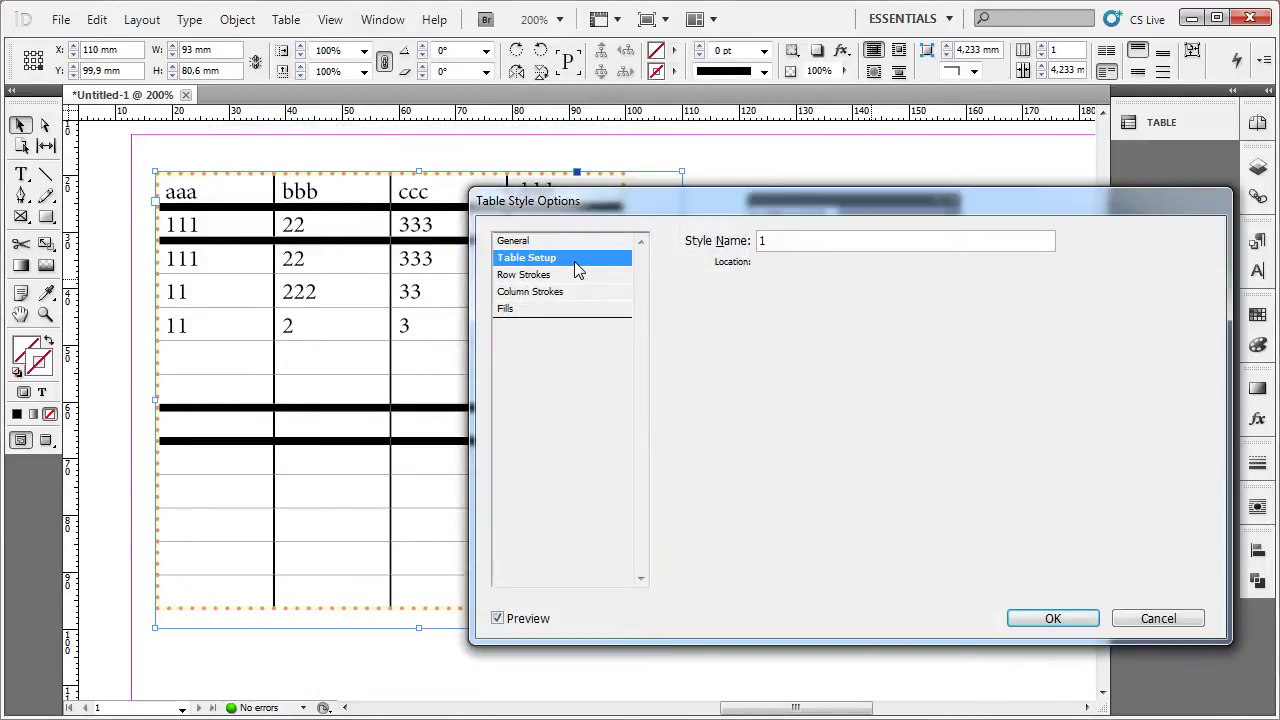
left_click(545, 274)
left_click_drag(908, 204, 890, 172)
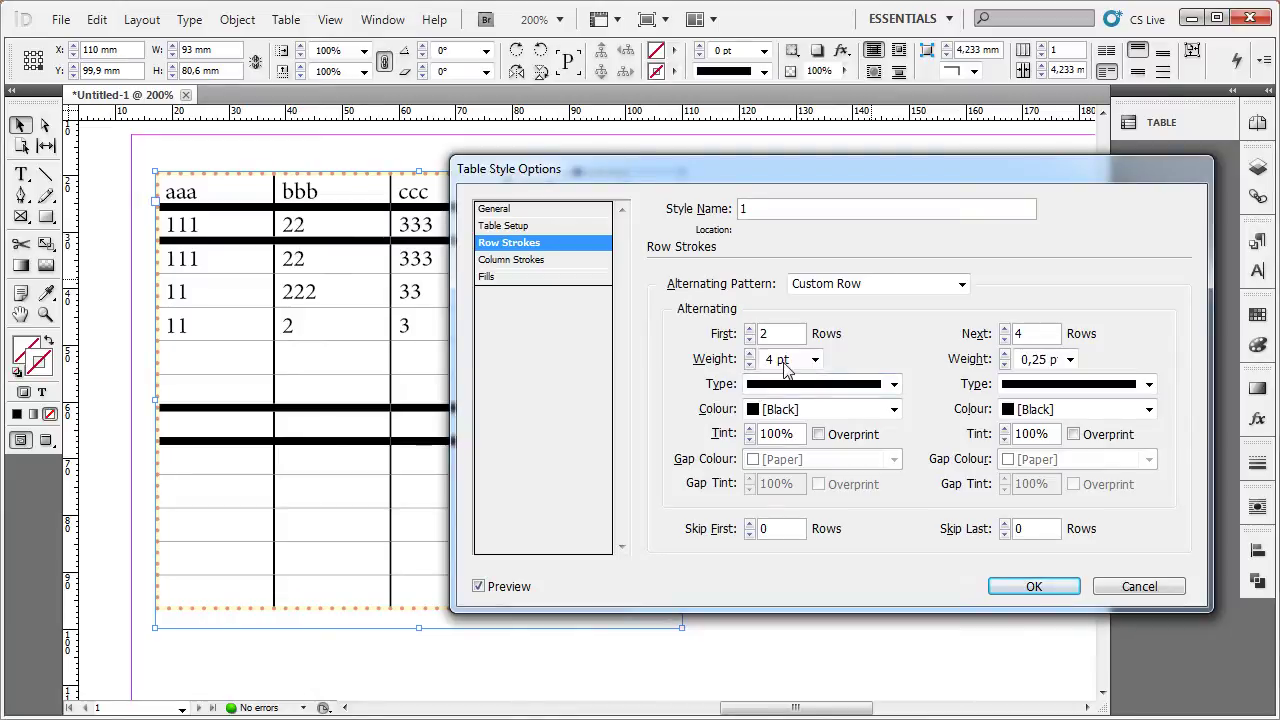
Step: Set the first row strokes to Thick - Thick and the next row strokes to Thin - Thick - Thin
left_click(893, 385)
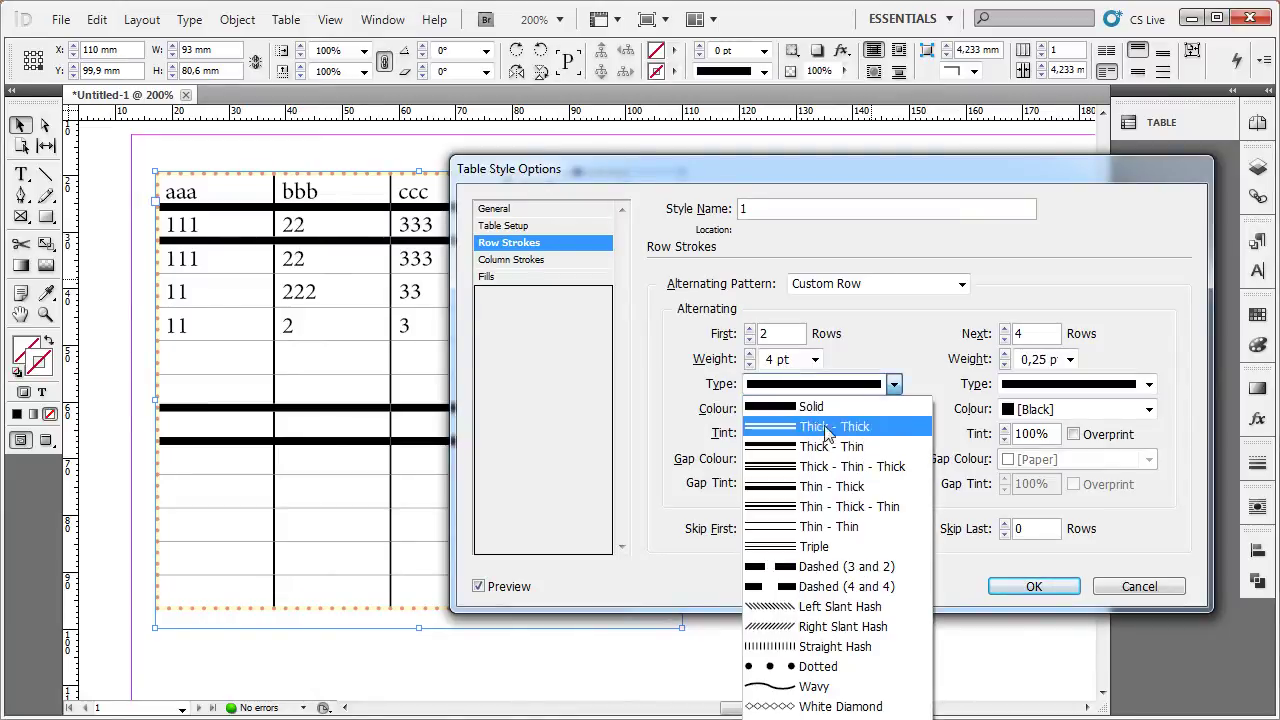
left_click(812, 448)
left_click(1050, 384)
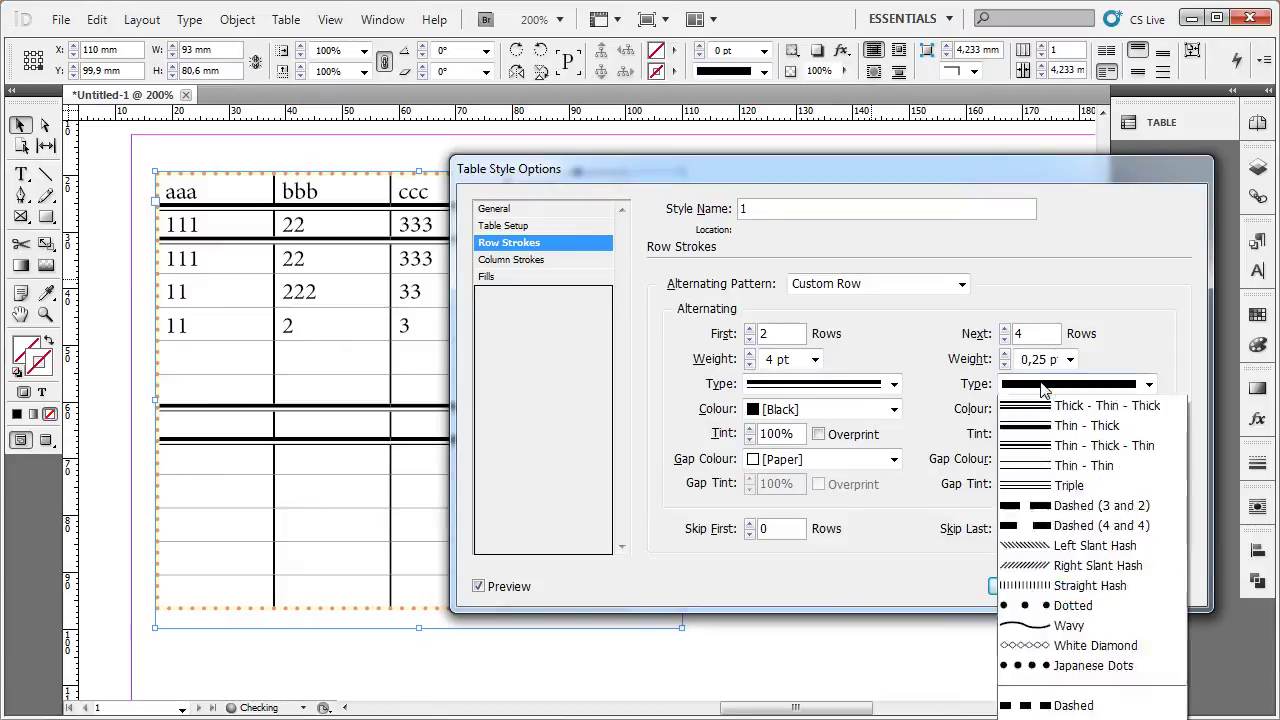
left_click(1050, 504)
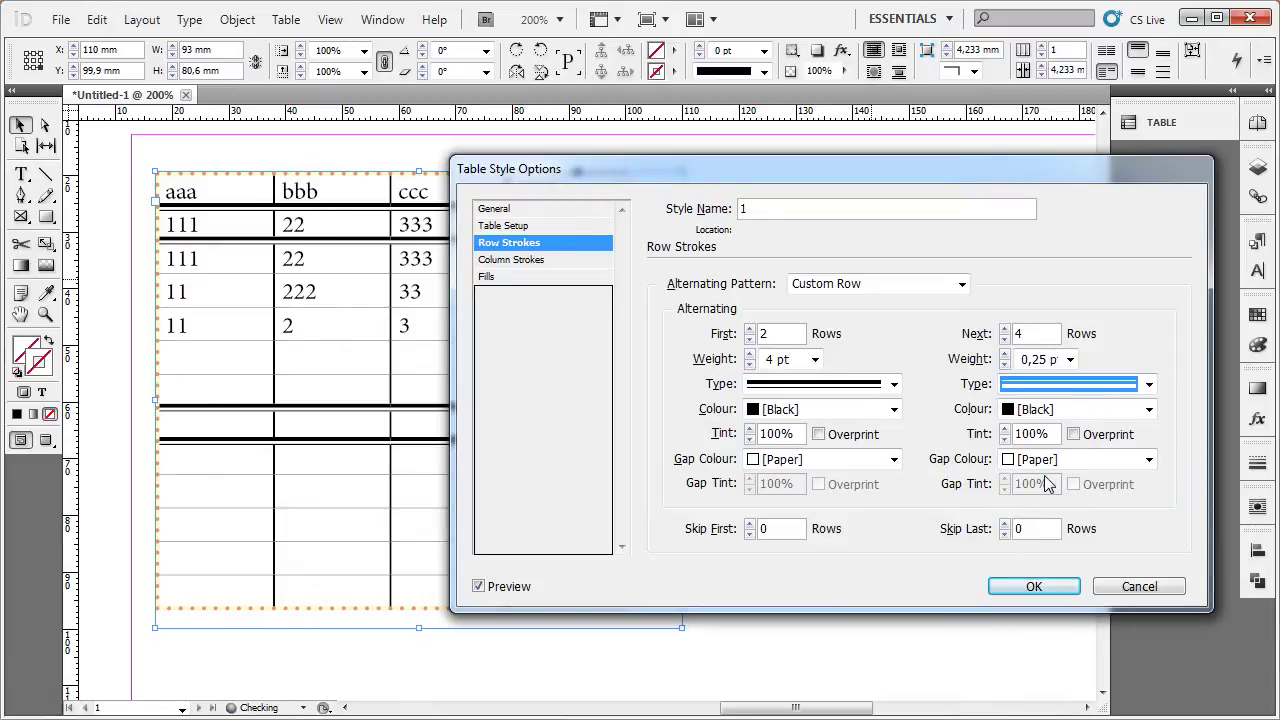
left_click(1090, 409)
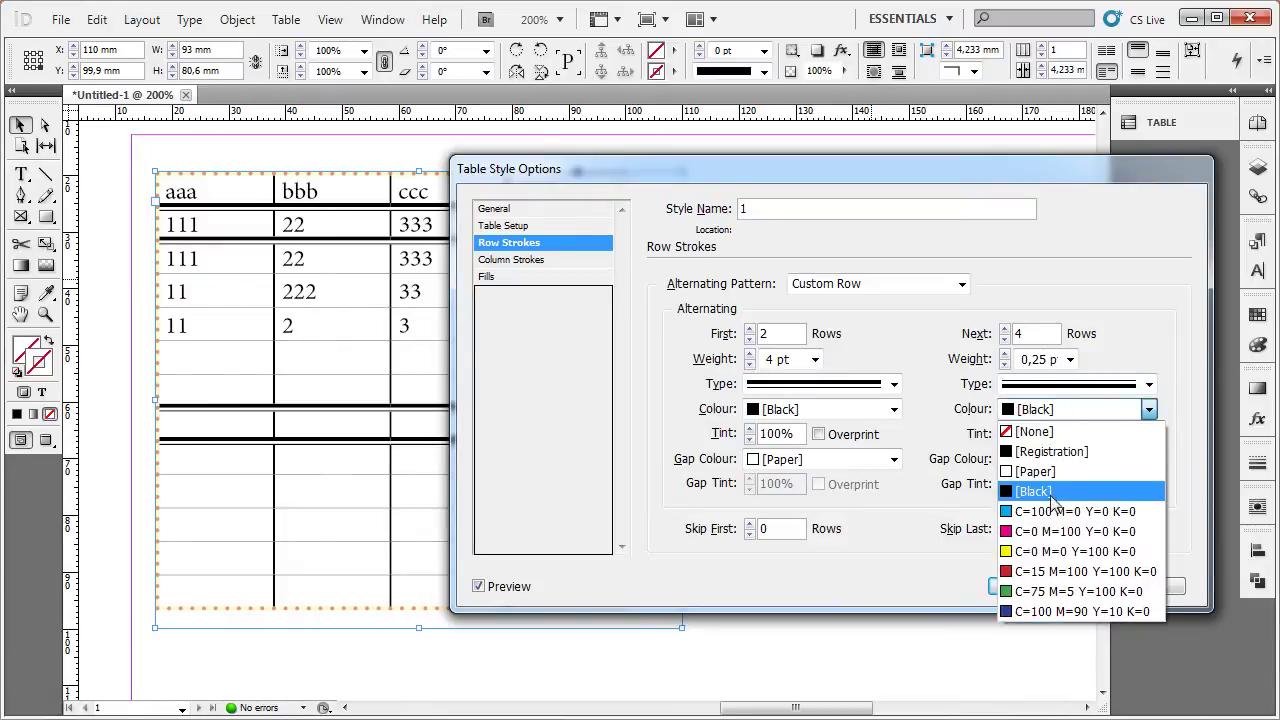
Step: Colour the next row strokes magenta and the first row strokes green (C=75 M=5 Y=100 K=0) at 60% tint
left_click(1060, 506)
left_click(826, 410)
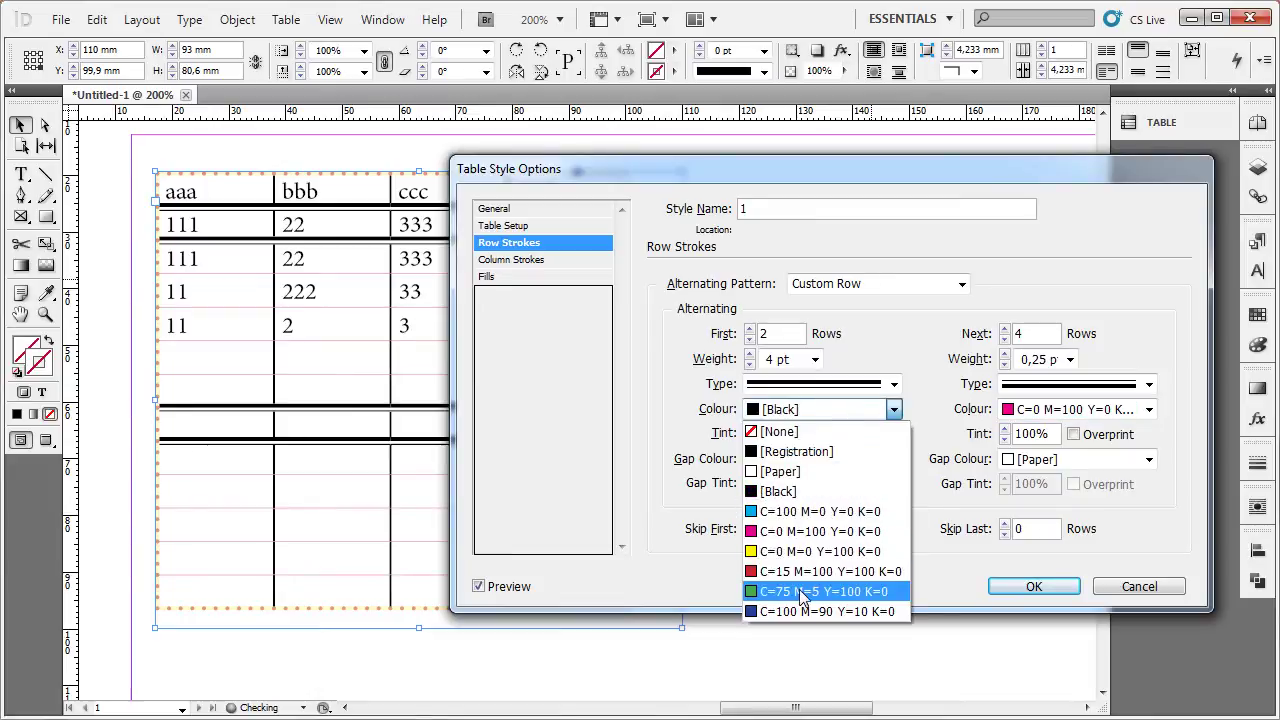
left_click(803, 594)
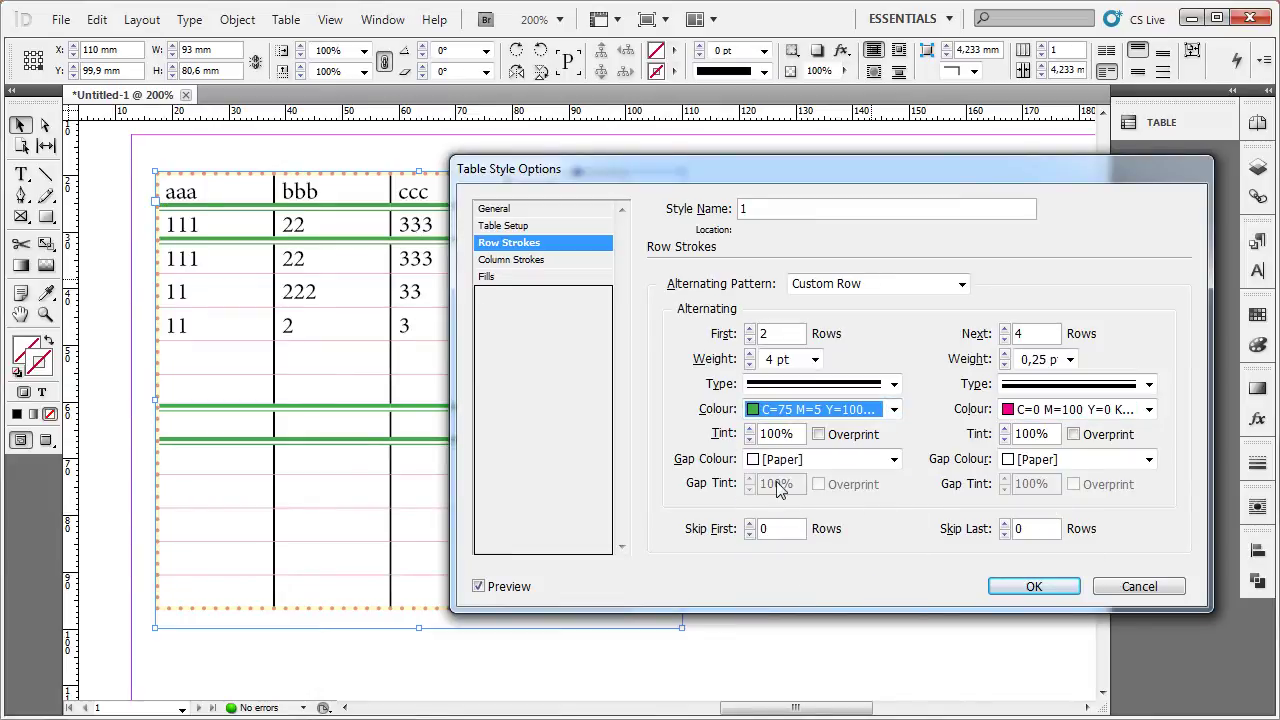
left_click(750, 440)
left_click(750, 440)
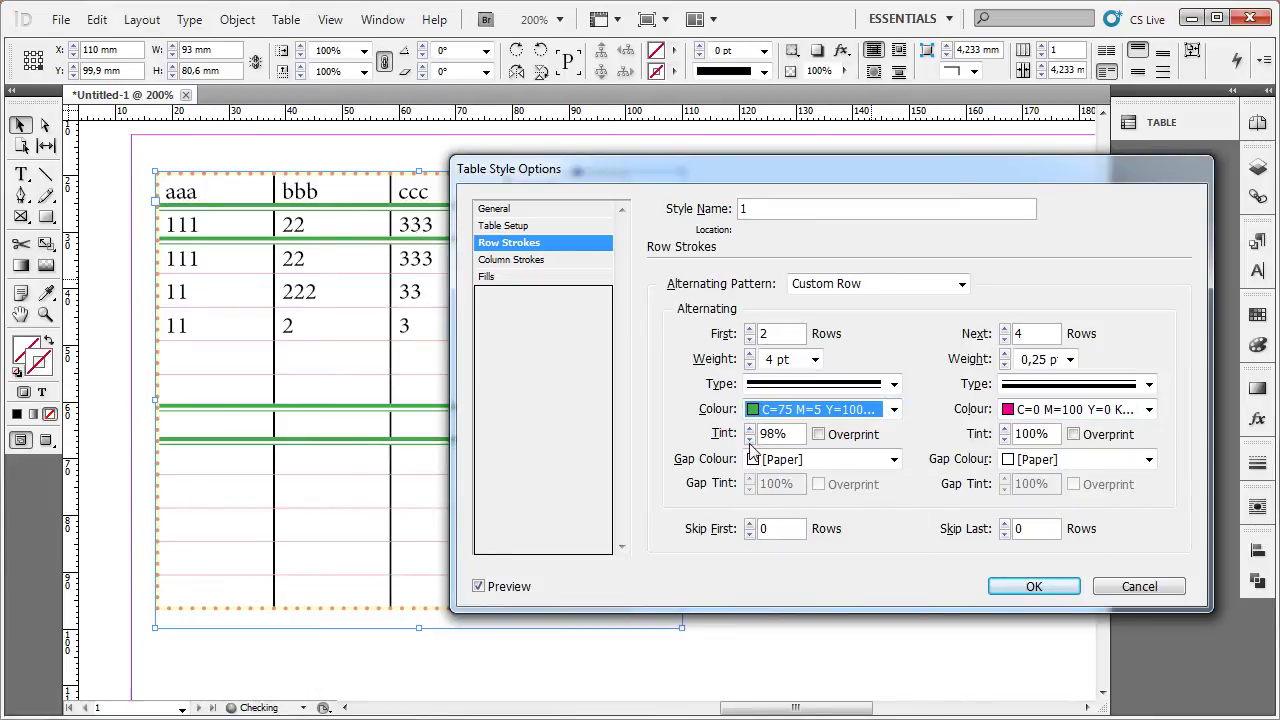
left_click(750, 440)
left_click(750, 440)
left_click(750, 440)
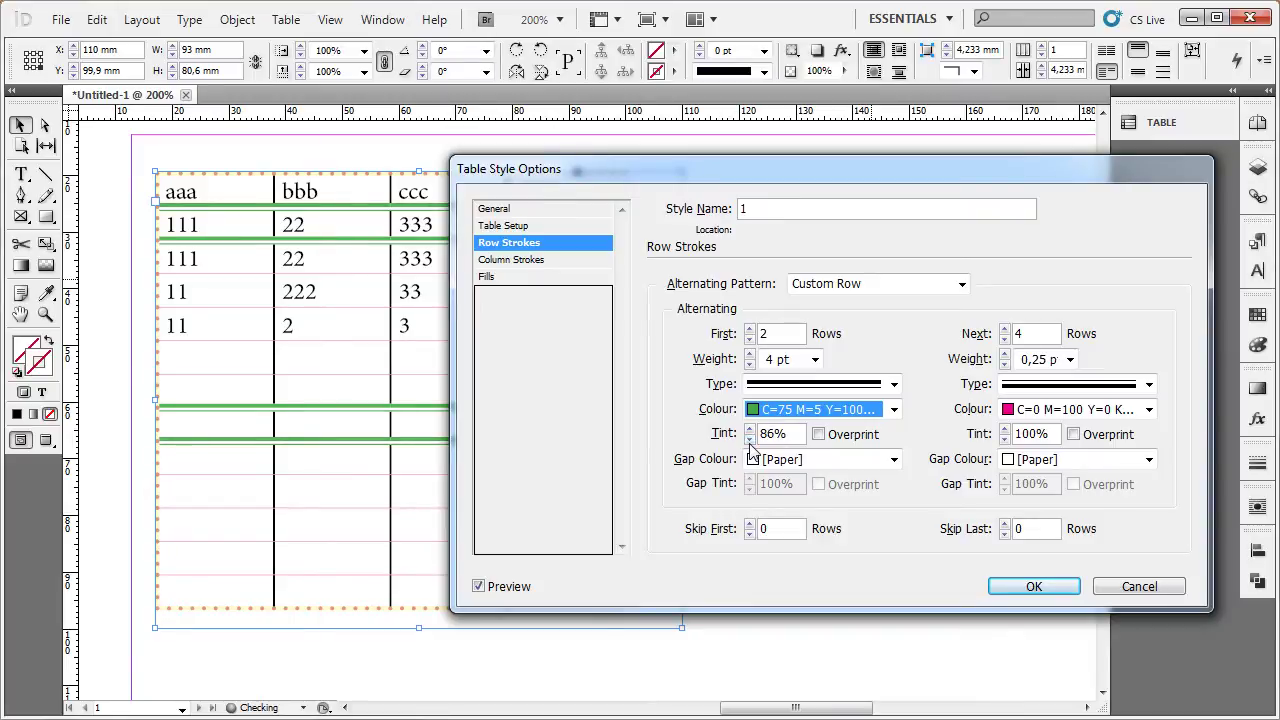
left_click(750, 440)
left_click(750, 440)
left_click(750, 440)
left_click(750, 440)
left_click(750, 440)
left_click(750, 440)
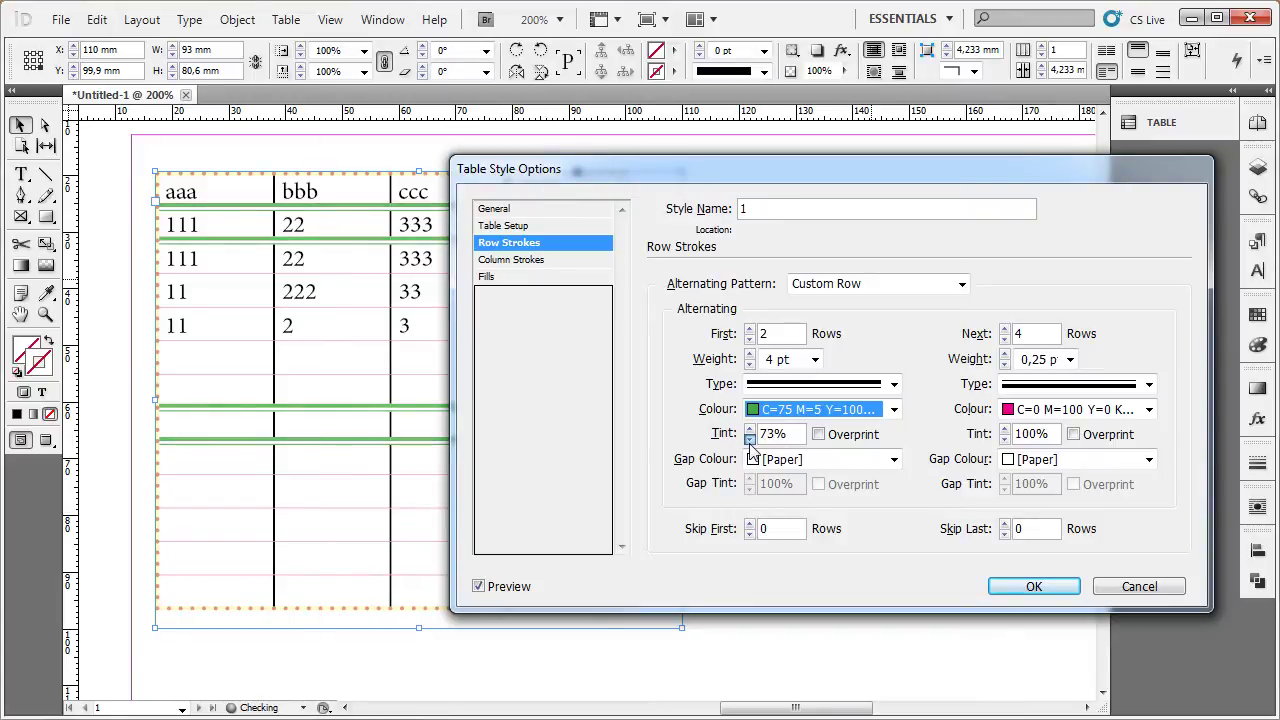
left_click(750, 440)
left_click(750, 440)
left_click(750, 440)
left_click(750, 440)
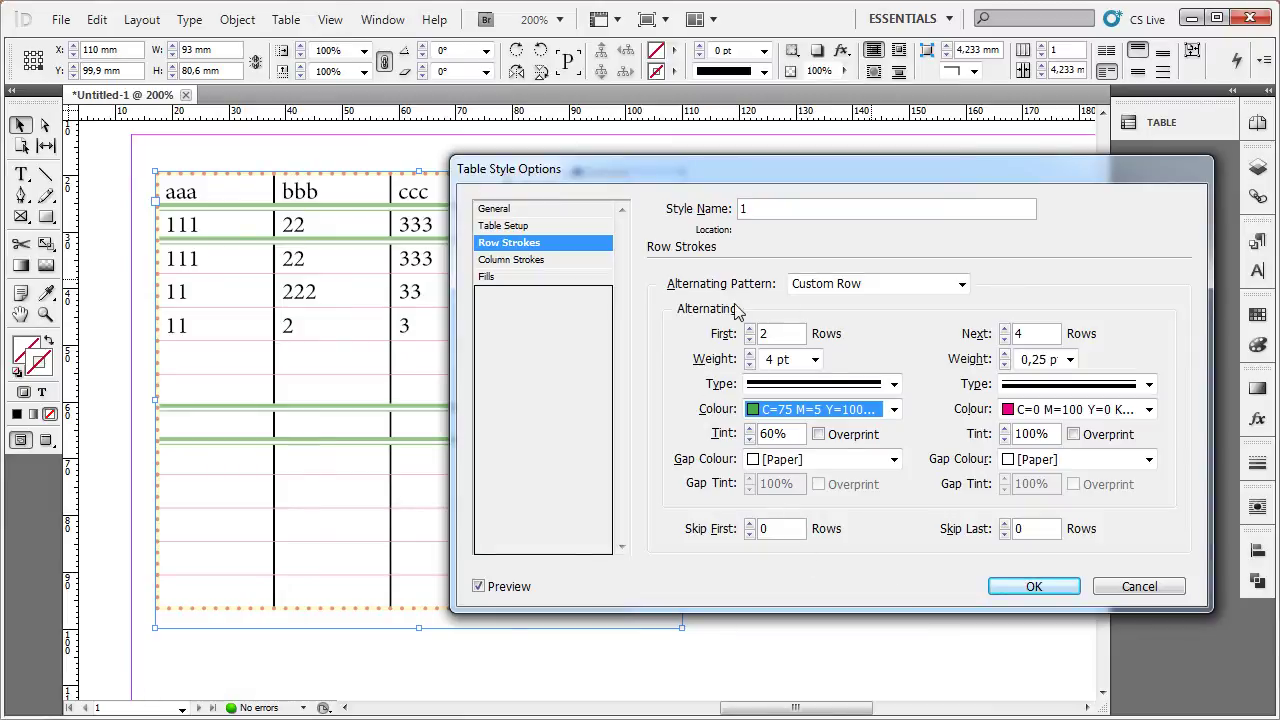
Step: Raise the next row stroke weight to 4 pt, keeping the first row strokes green
left_click(786, 336)
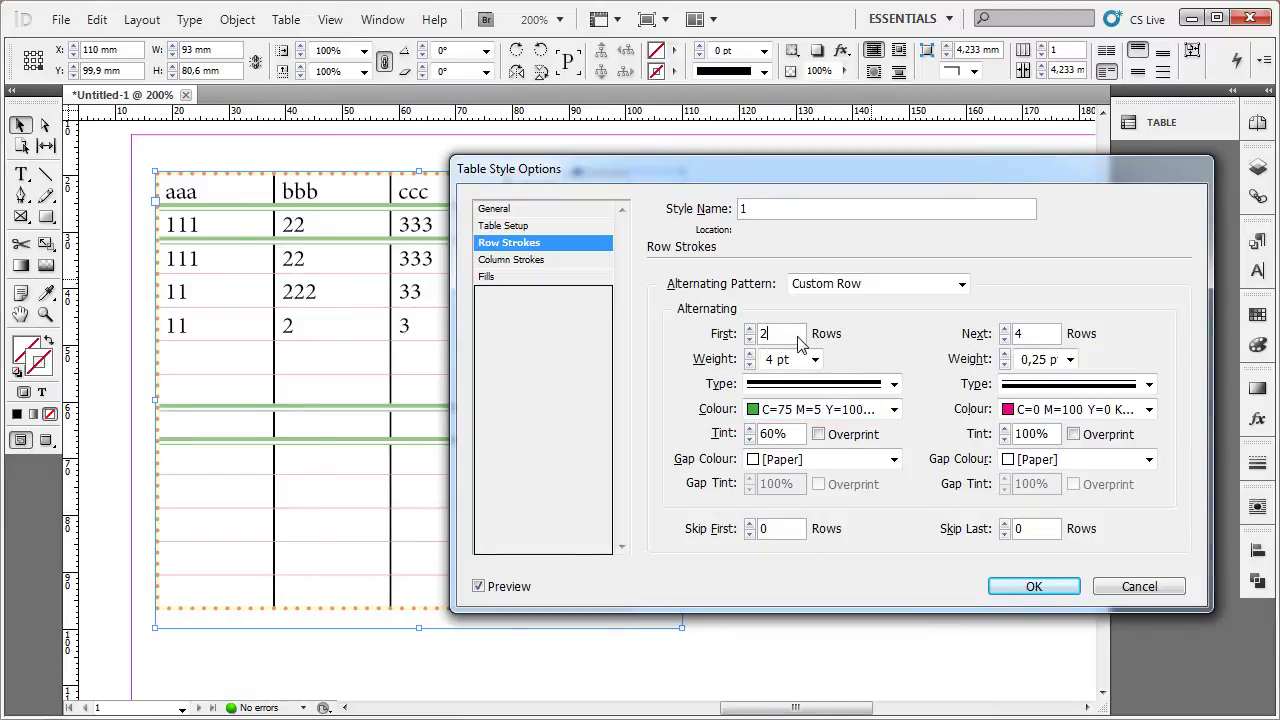
left_click(1030, 338)
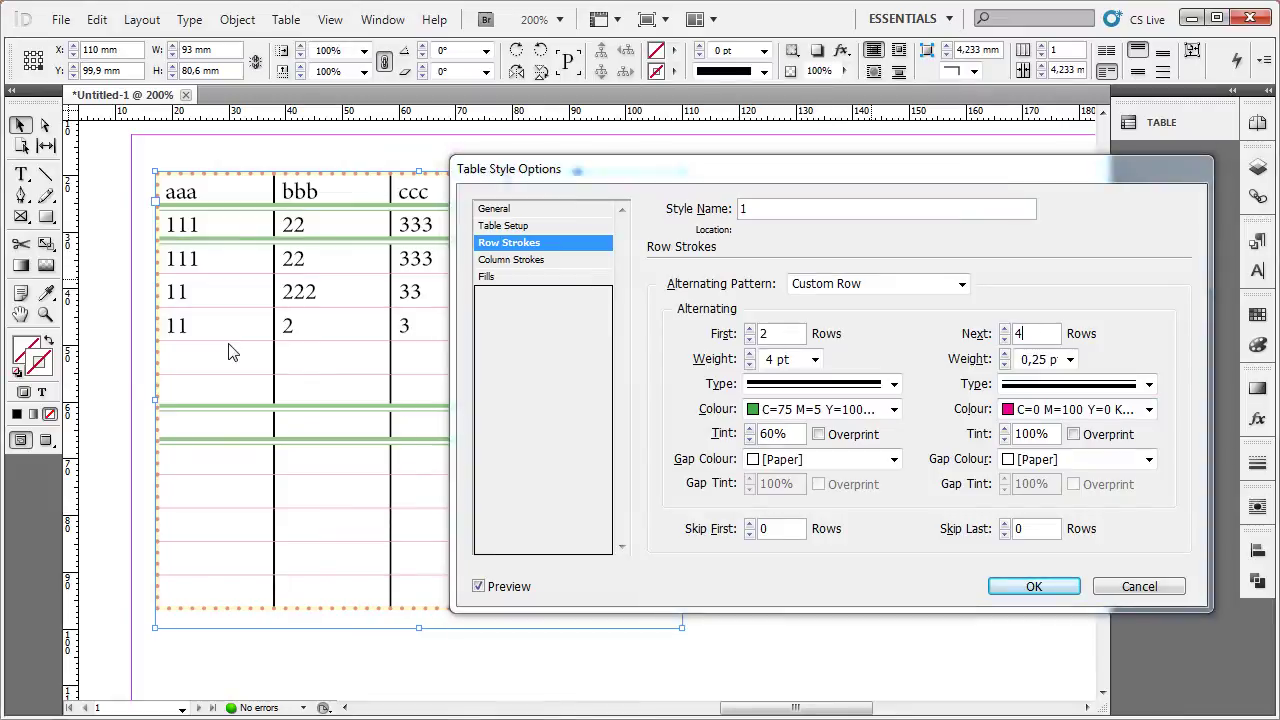
left_click(1004, 354)
left_click(1004, 354)
left_click(1004, 354)
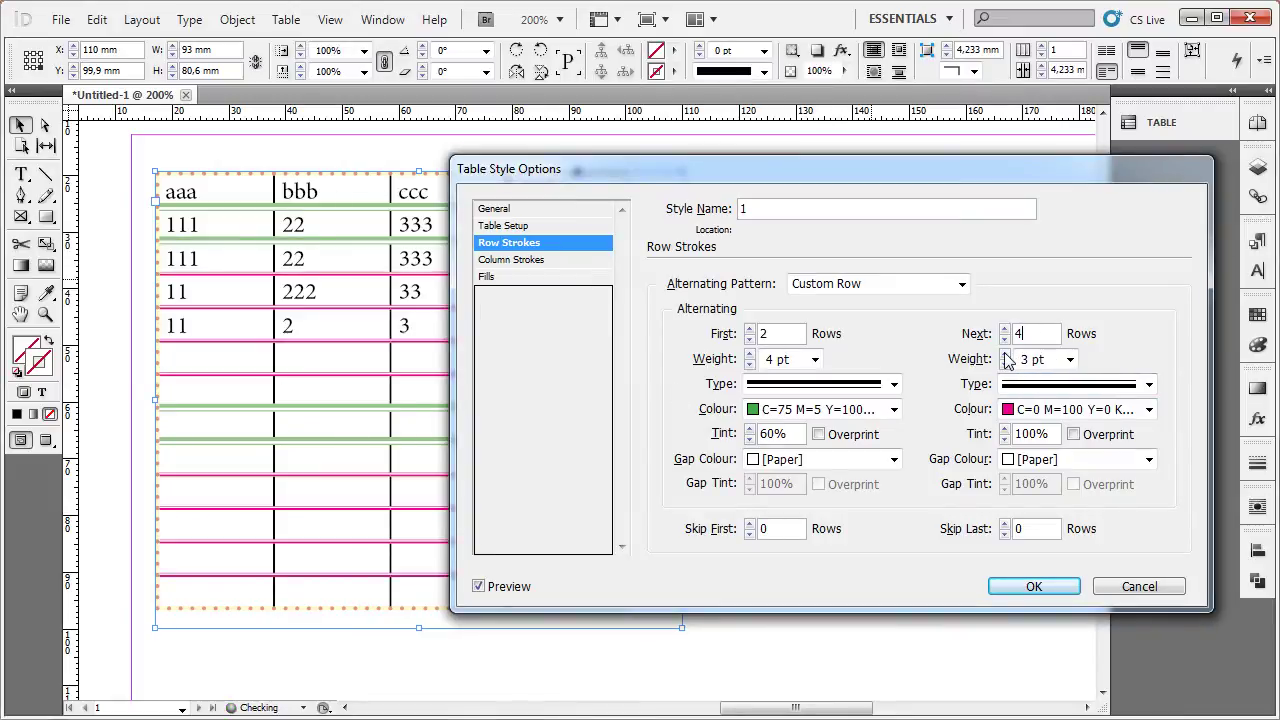
left_click(1004, 354)
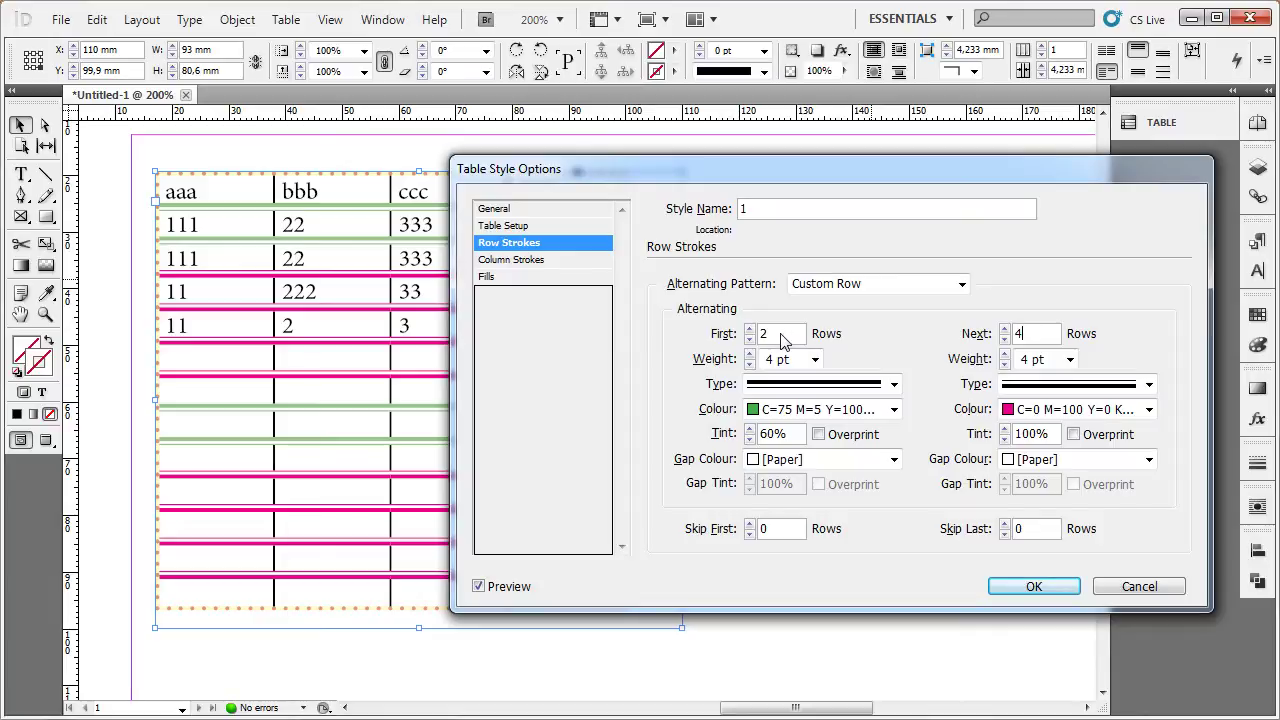
left_click(893, 409)
left_click(893, 409)
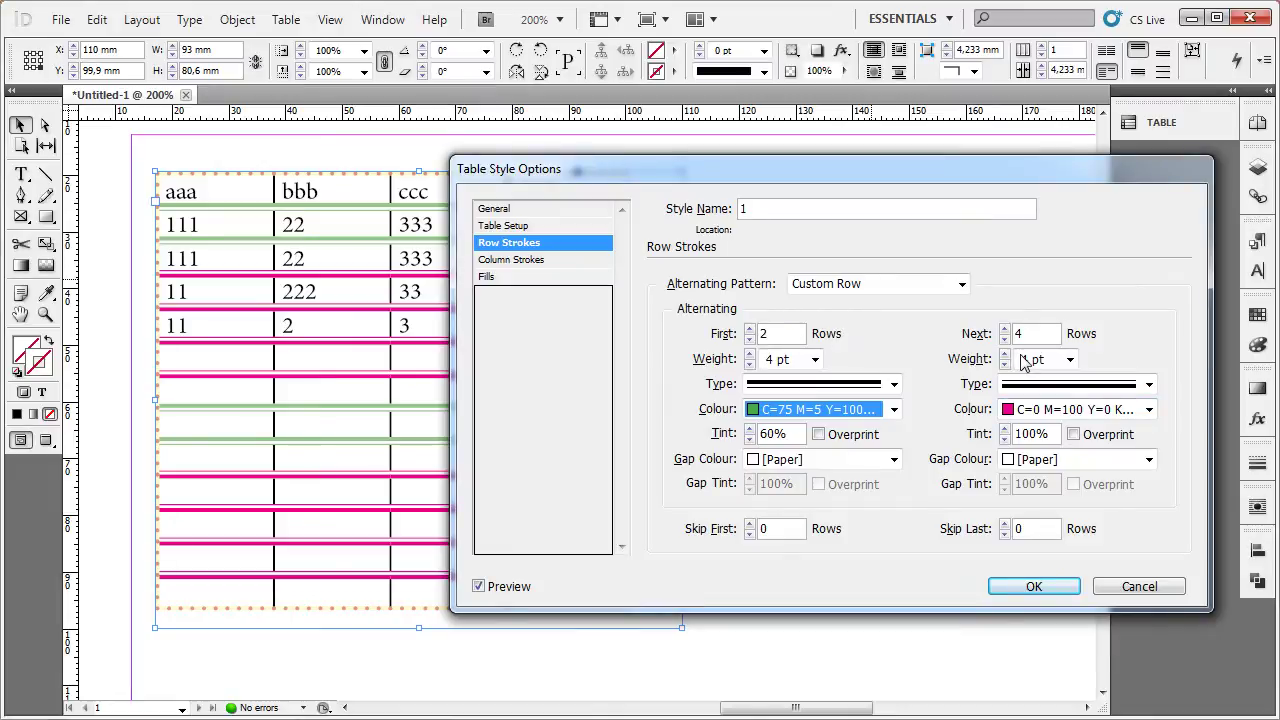
left_click(568, 250)
Step: Alternate column strokes every other column: first column 4 pt, next column 2 pt
left_click(566, 262)
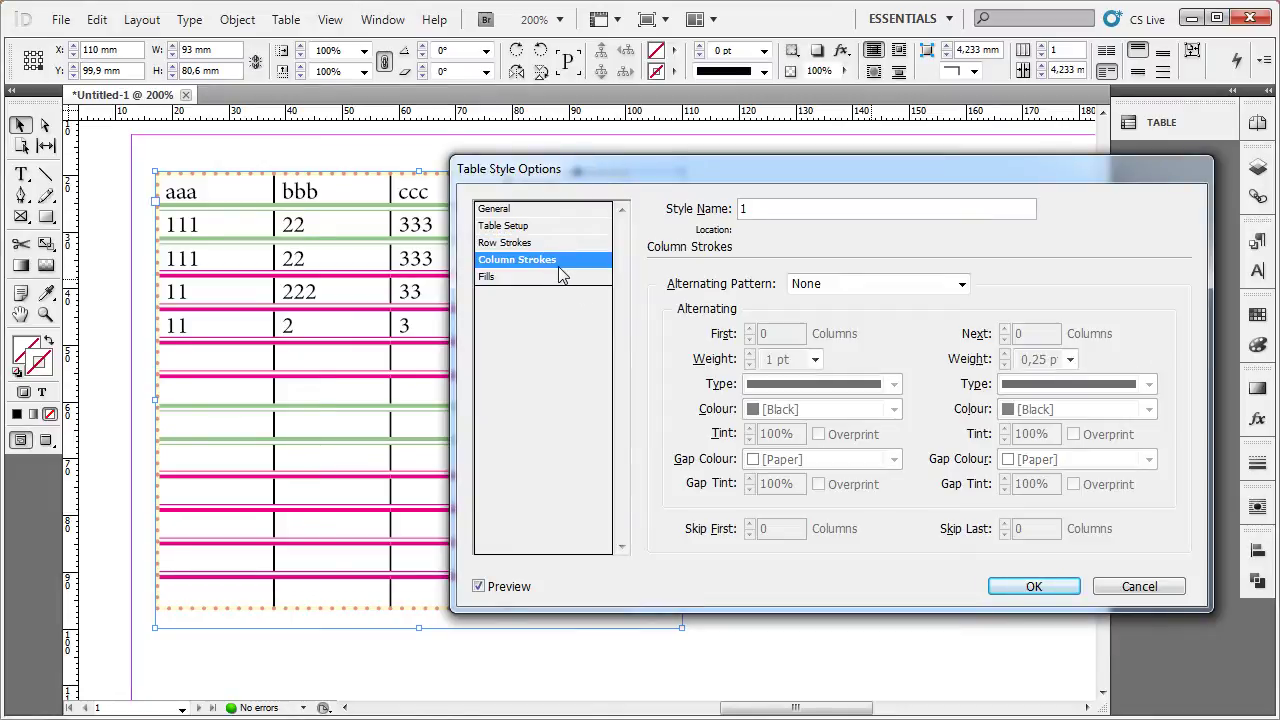
left_click_drag(614, 169, 557, 251)
left_click(785, 366)
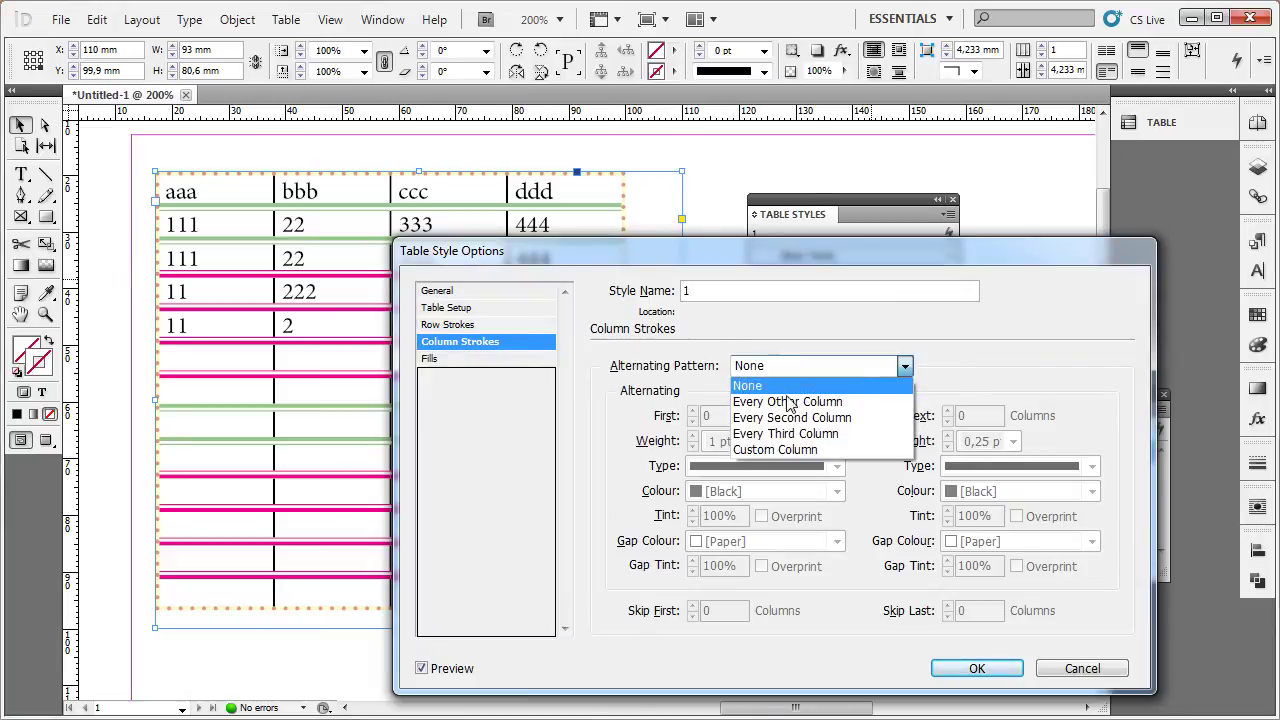
left_click(785, 403)
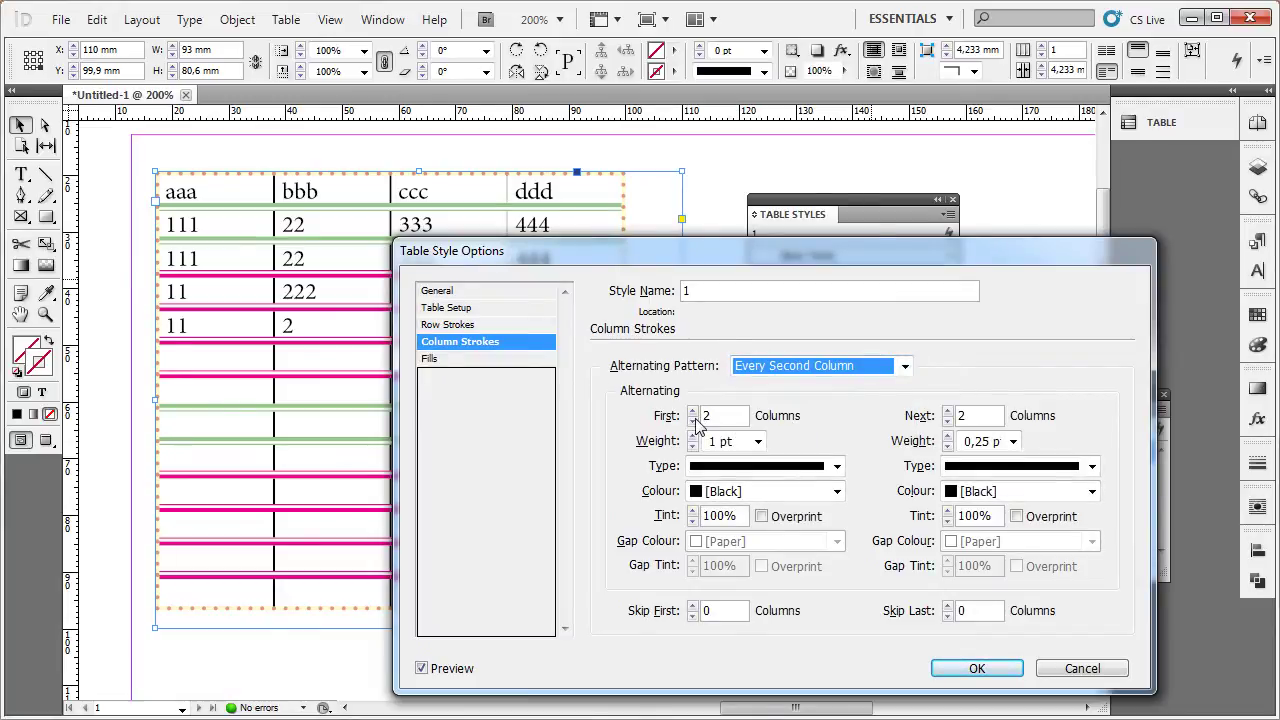
left_click(693, 421)
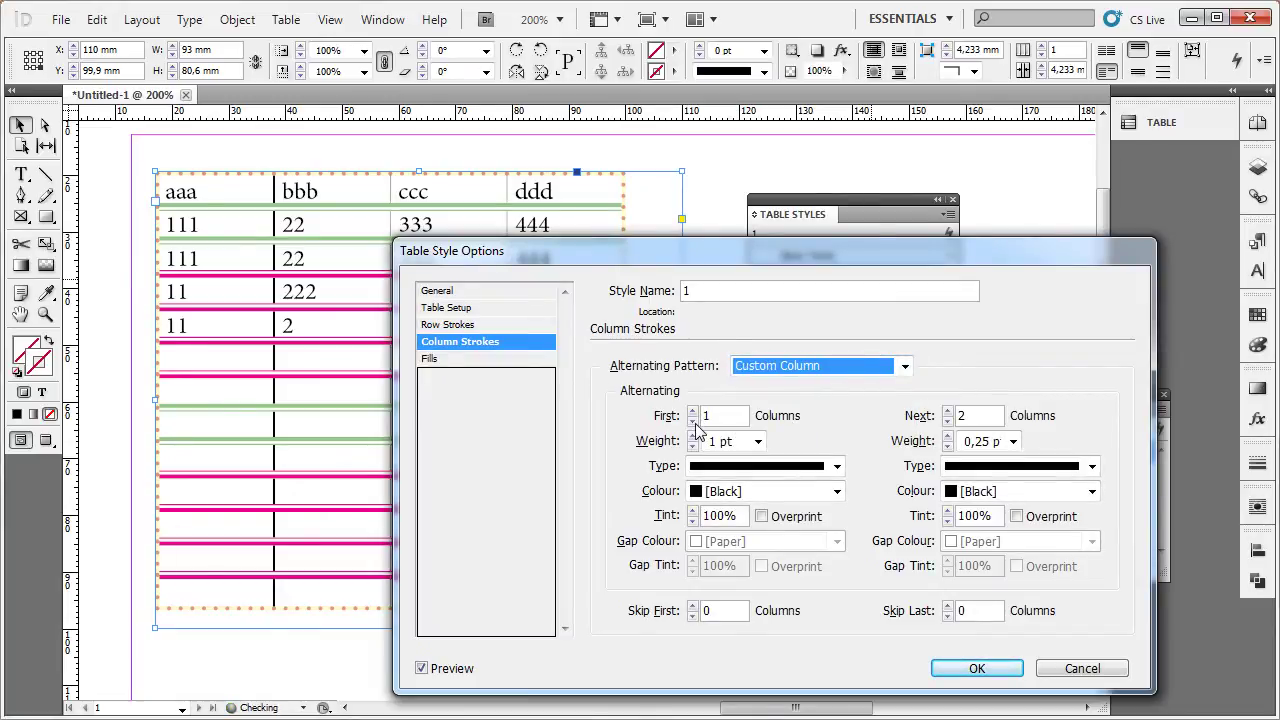
left_click(948, 421)
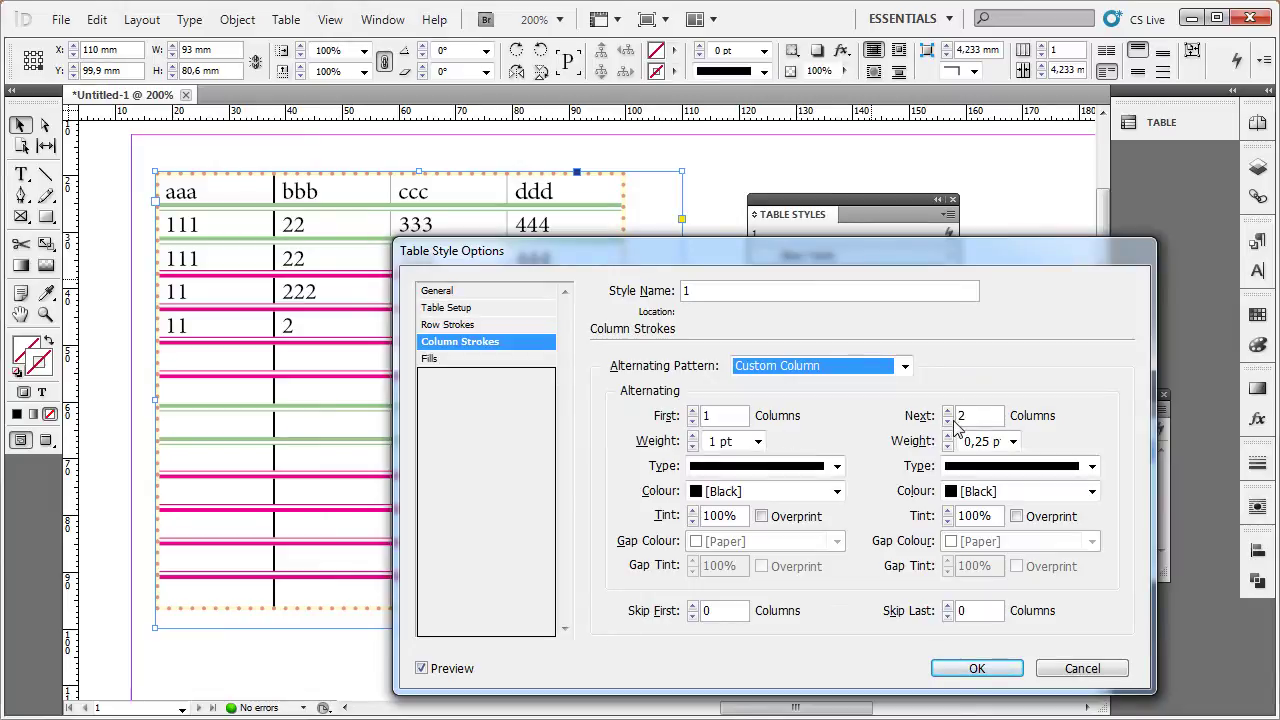
left_click(692, 436)
left_click(692, 436)
left_click(692, 436)
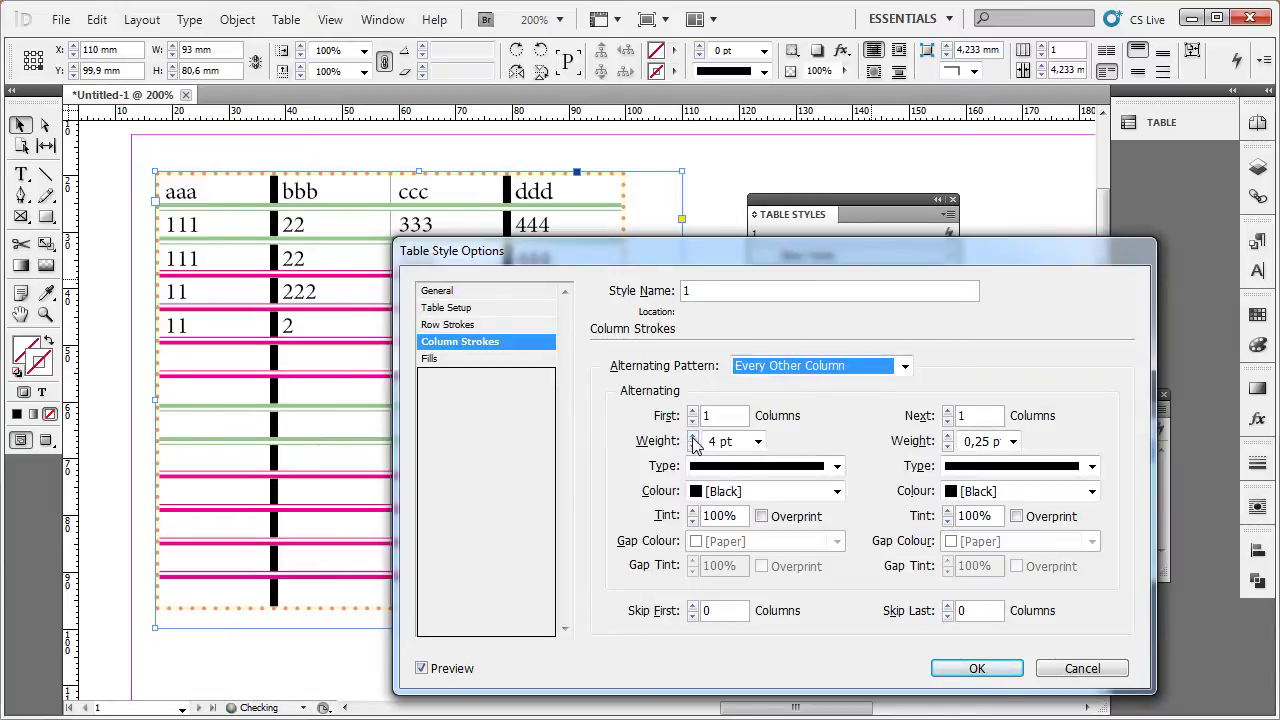
left_click(948, 437)
left_click(948, 437)
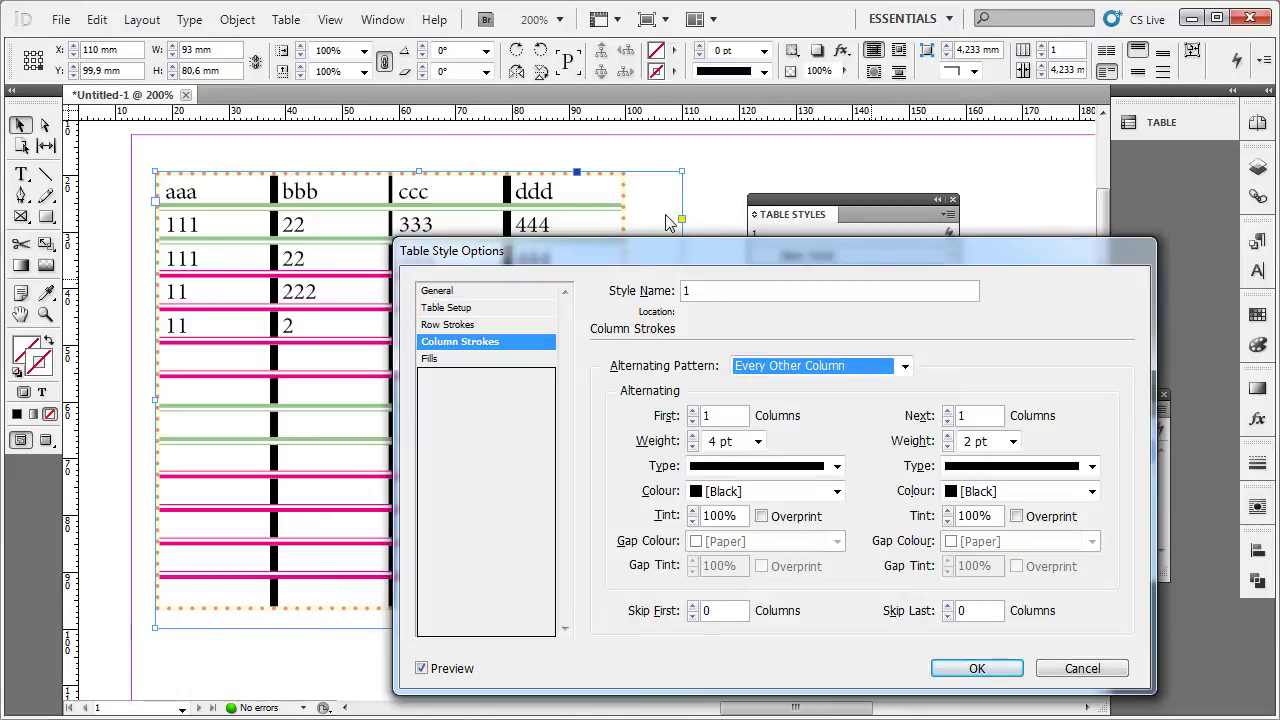
left_click_drag(808, 259, 855, 185)
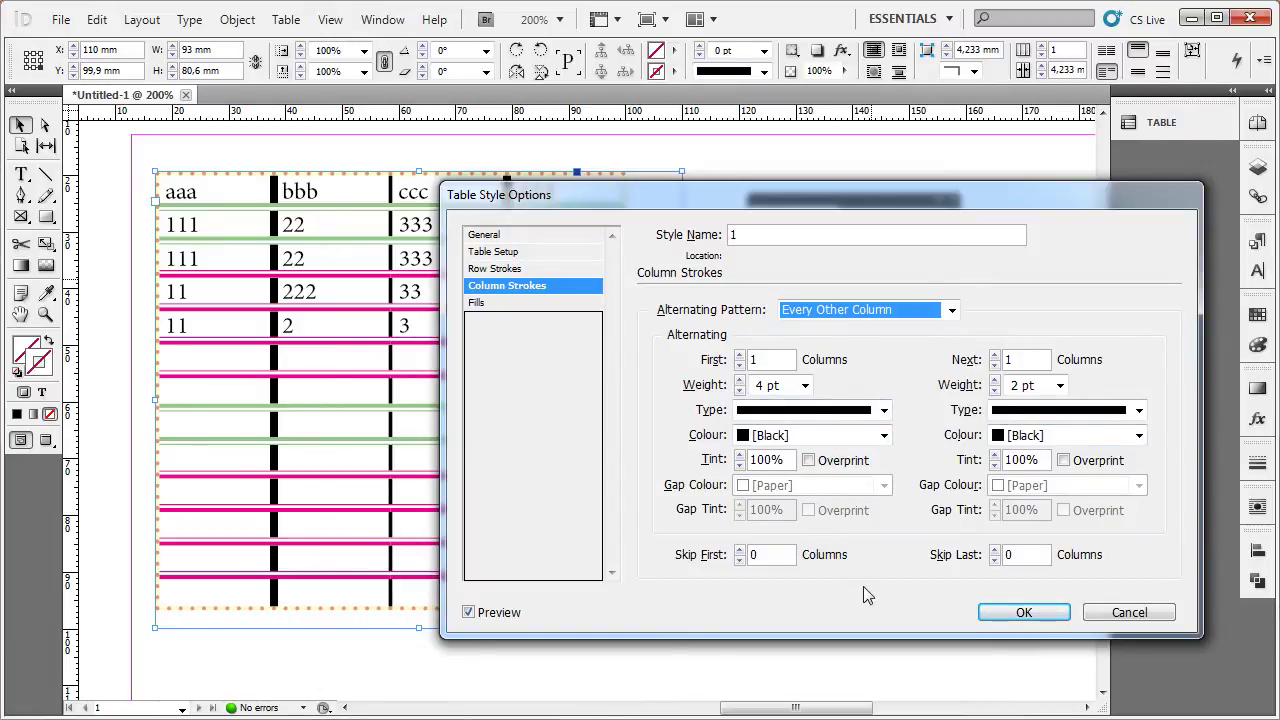
Step: In Fills, choose a Custom Row pattern with 3 first rows
left_click(534, 306)
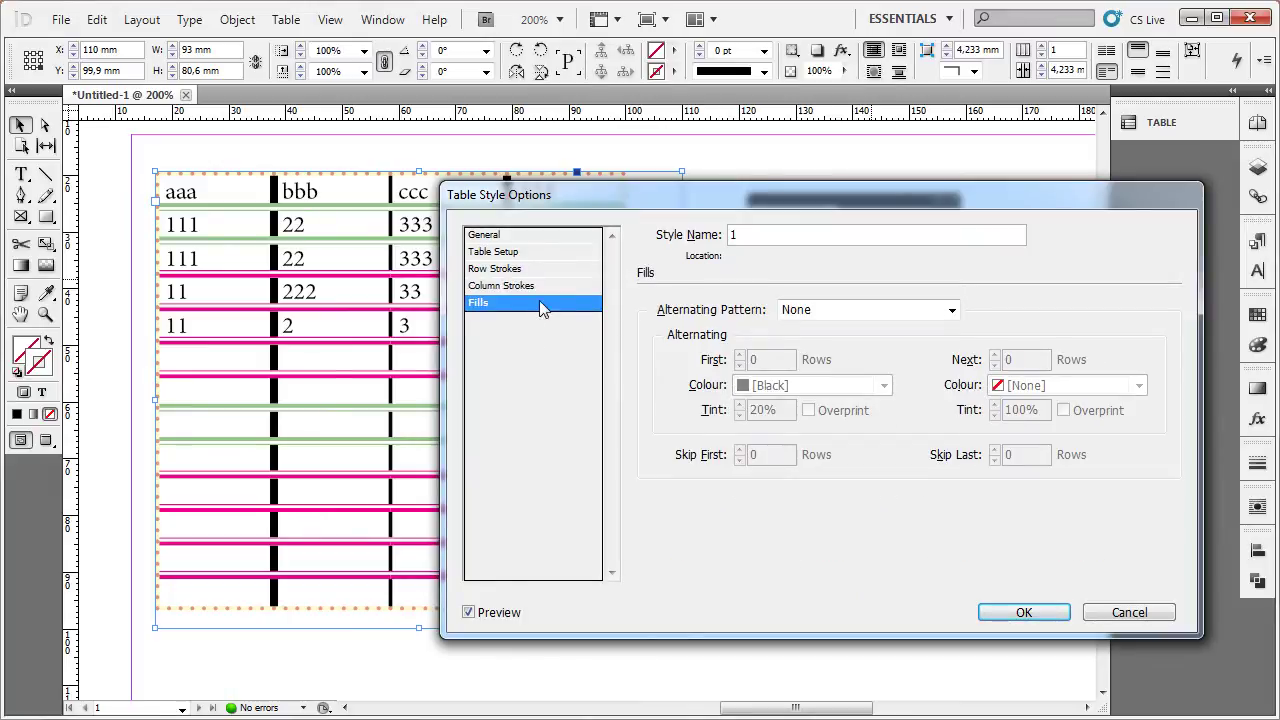
mouse_move(858, 207)
left_mouse_down()
mouse_move(862, 313)
mouse_move(844, 233)
left_mouse_up()
left_click(901, 336)
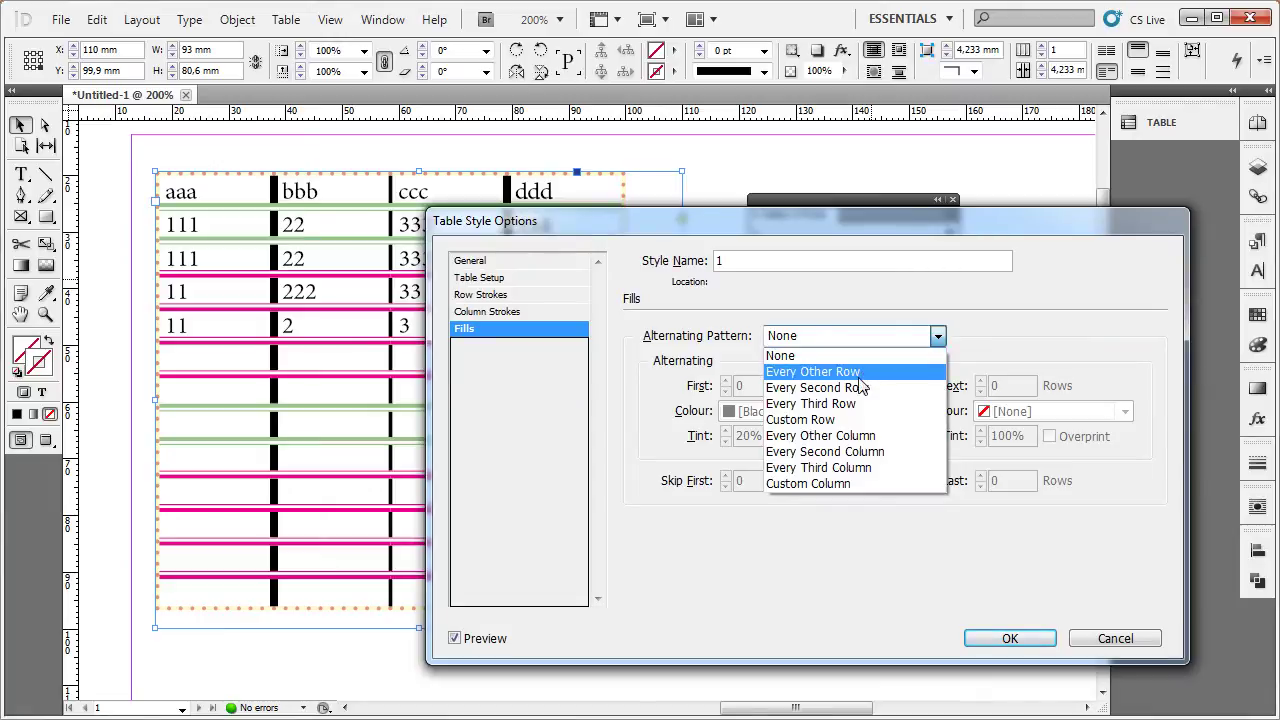
left_click(855, 419)
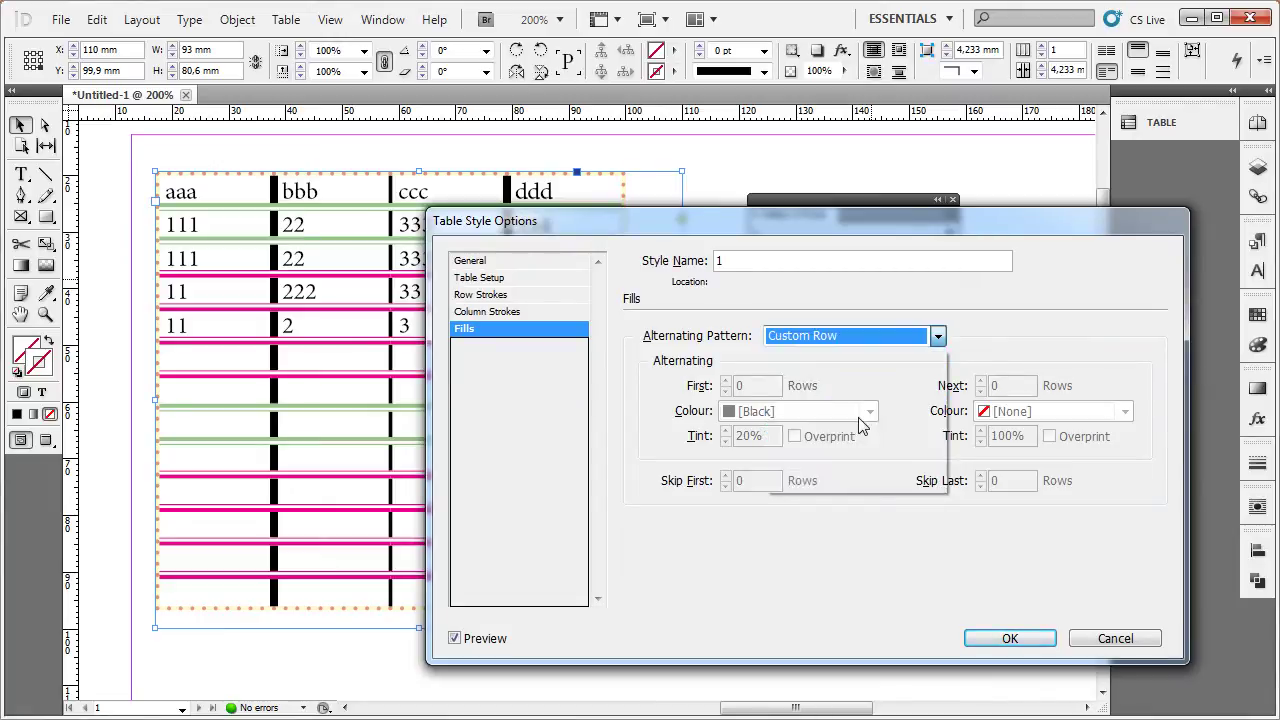
left_click_drag(760, 232, 942, 232)
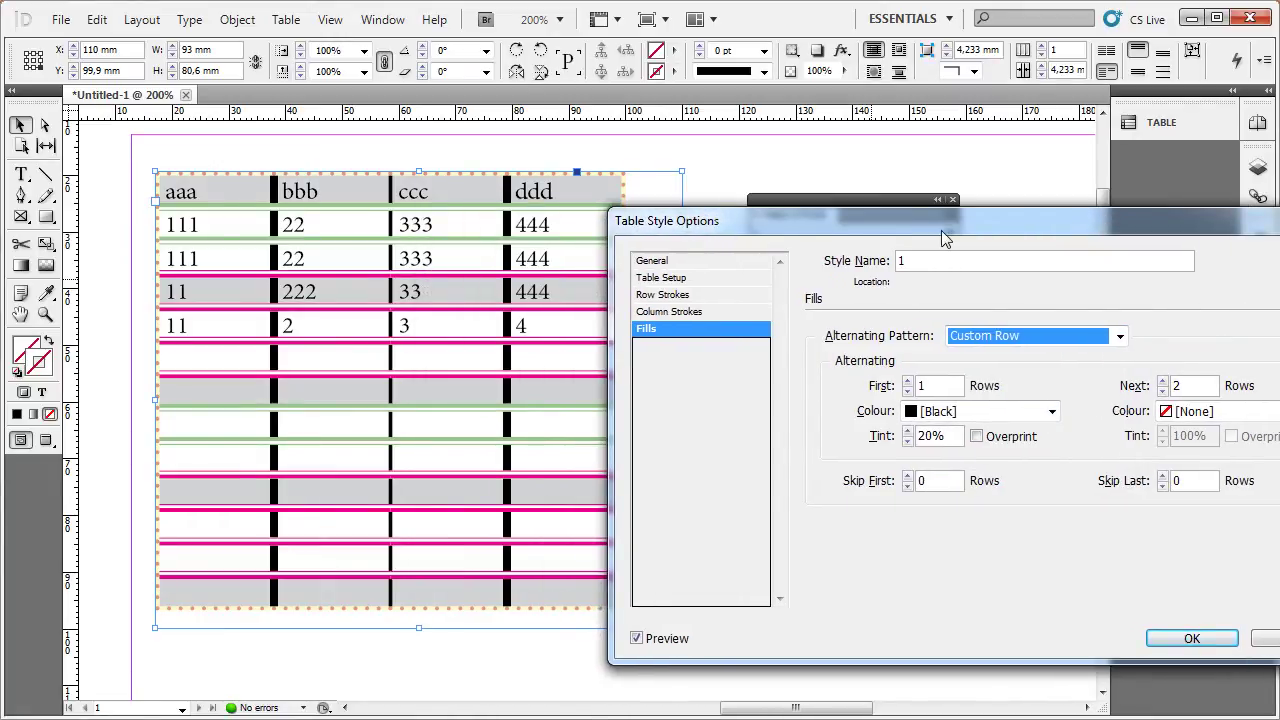
left_click(907, 384)
left_click(907, 382)
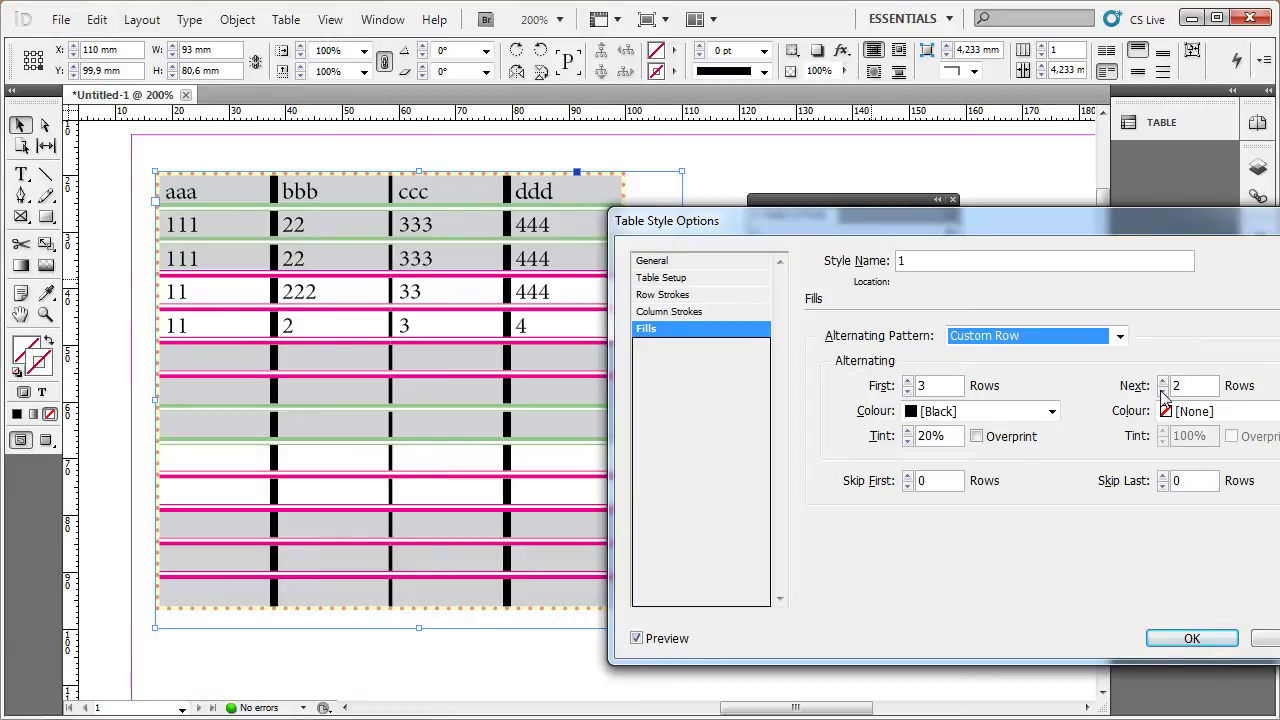
Step: Fill the first rows yellow at 80% tint and the next rows cyan at 100%
left_click(958, 414)
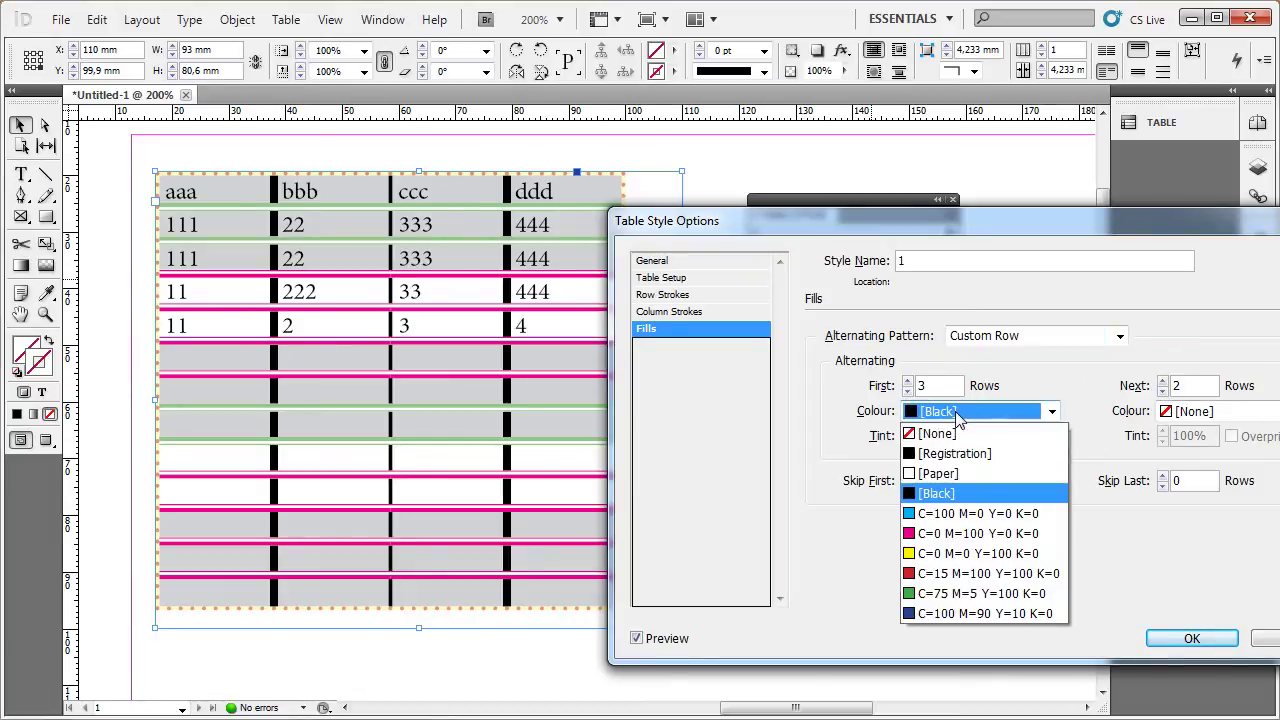
left_click(946, 554)
left_click(1195, 411)
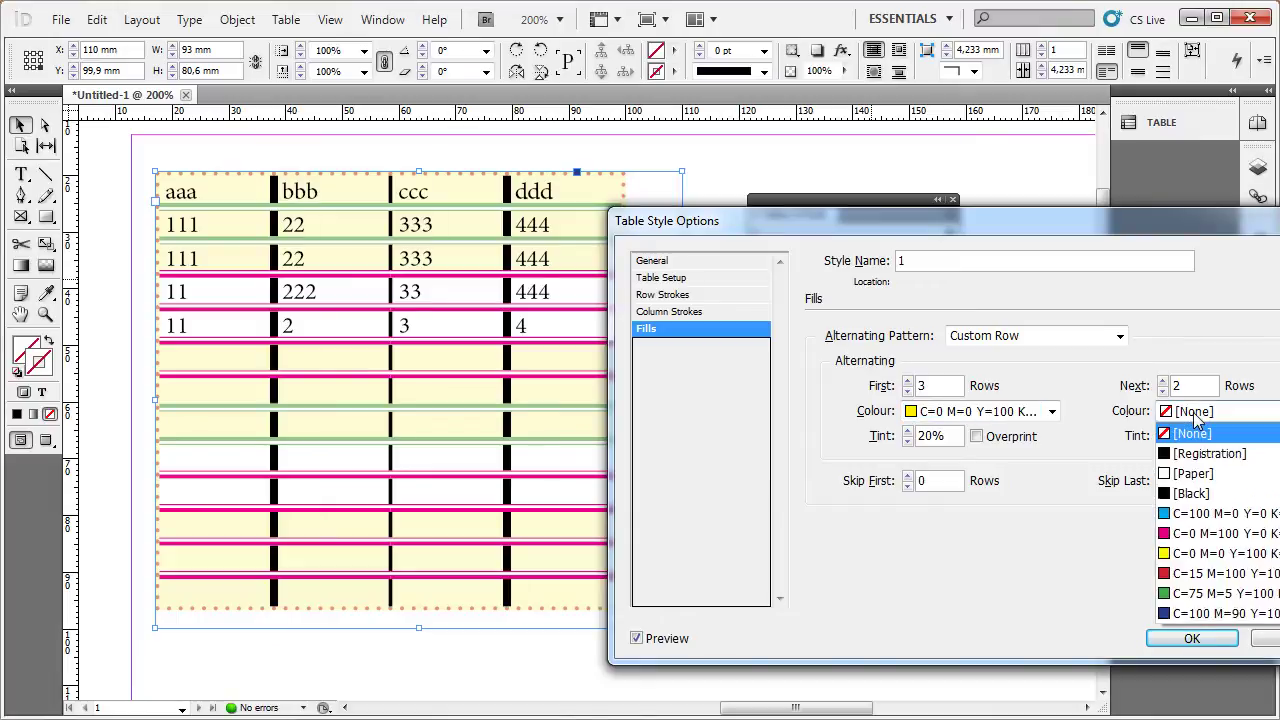
left_click(1195, 514)
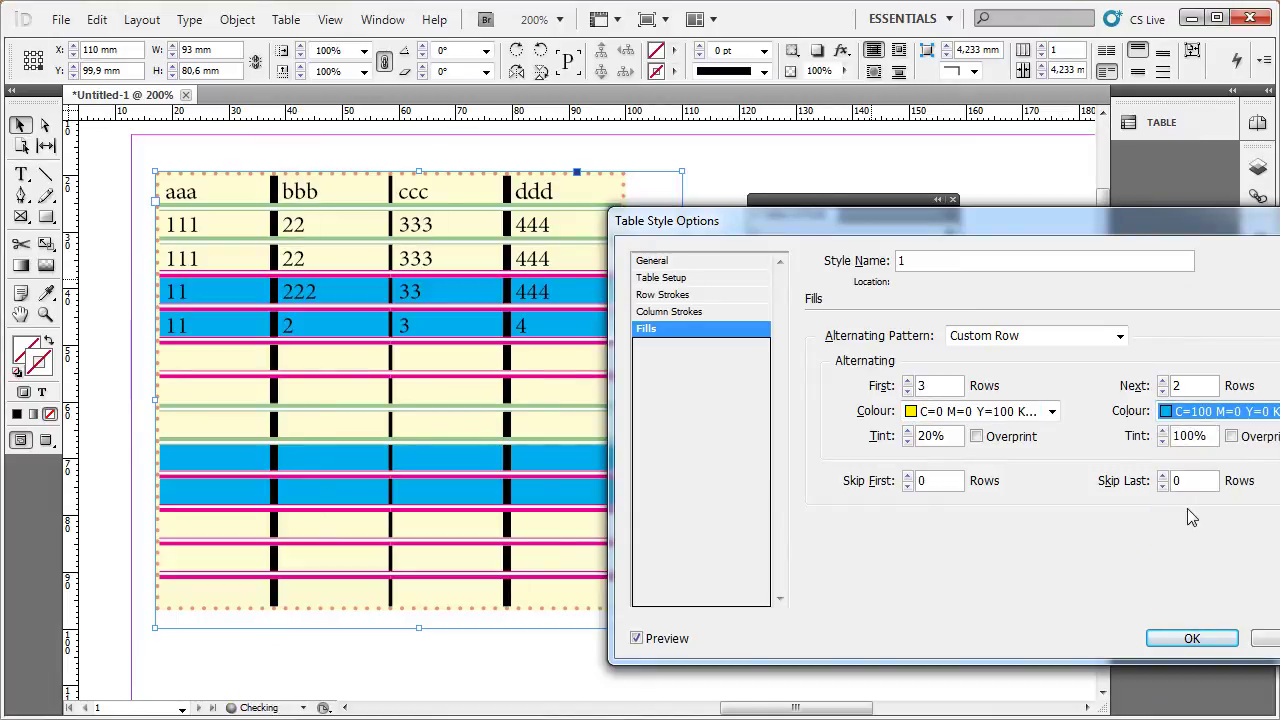
left_click(935, 437)
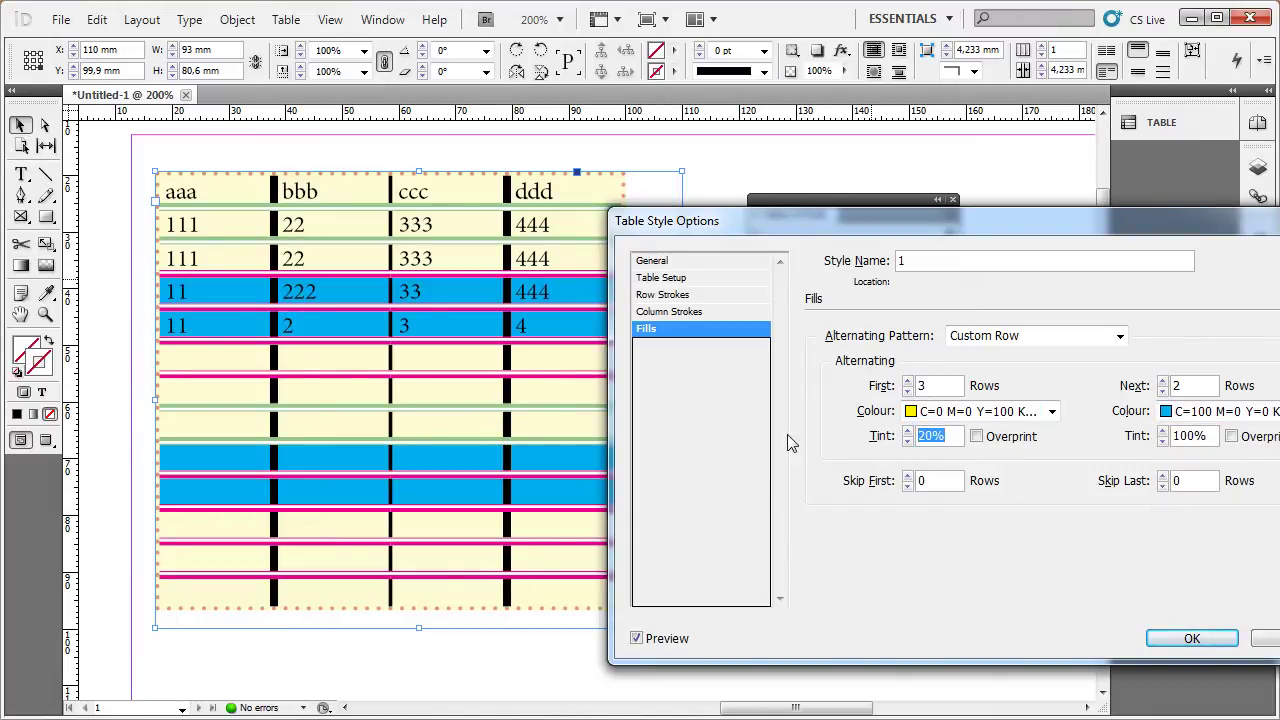
type("1")
type("80")
key("Tab")
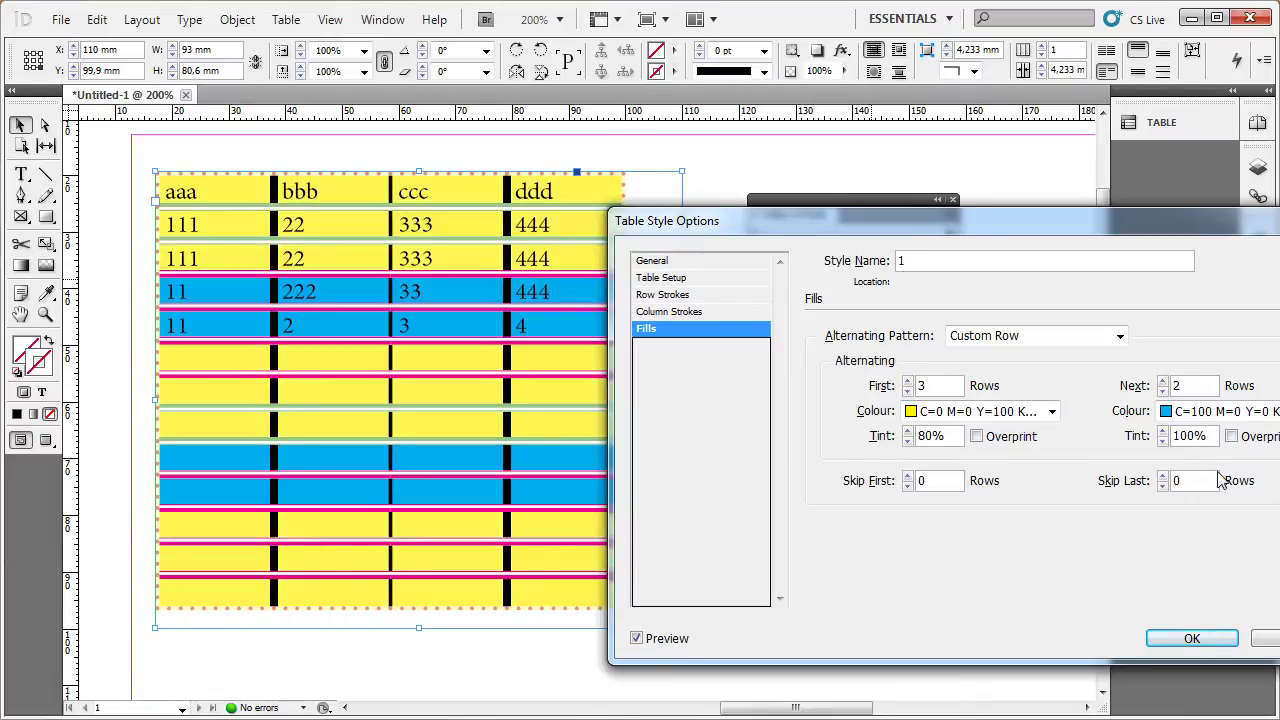
double_click(1212, 437)
left_click(1207, 448)
Step: Skip the first 1 row and the last 2 rows from the fill, then confirm the style
left_click(909, 477)
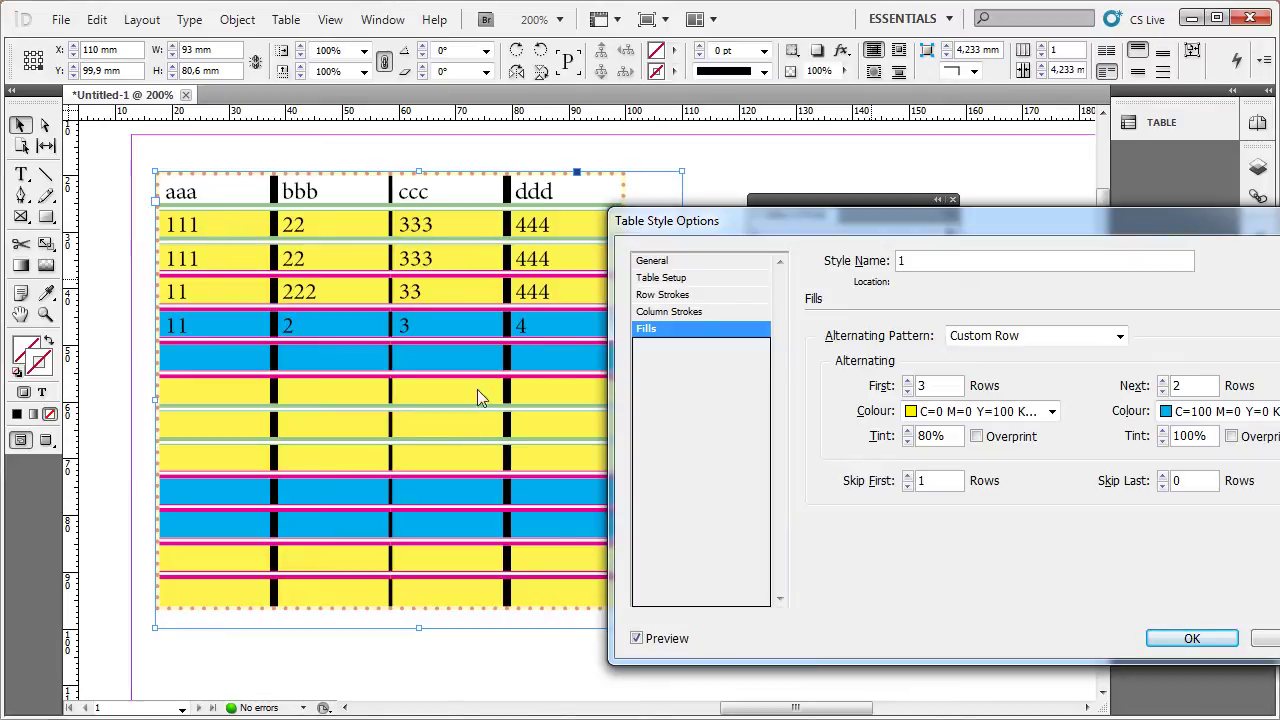
left_click(1163, 476)
left_click(1163, 476)
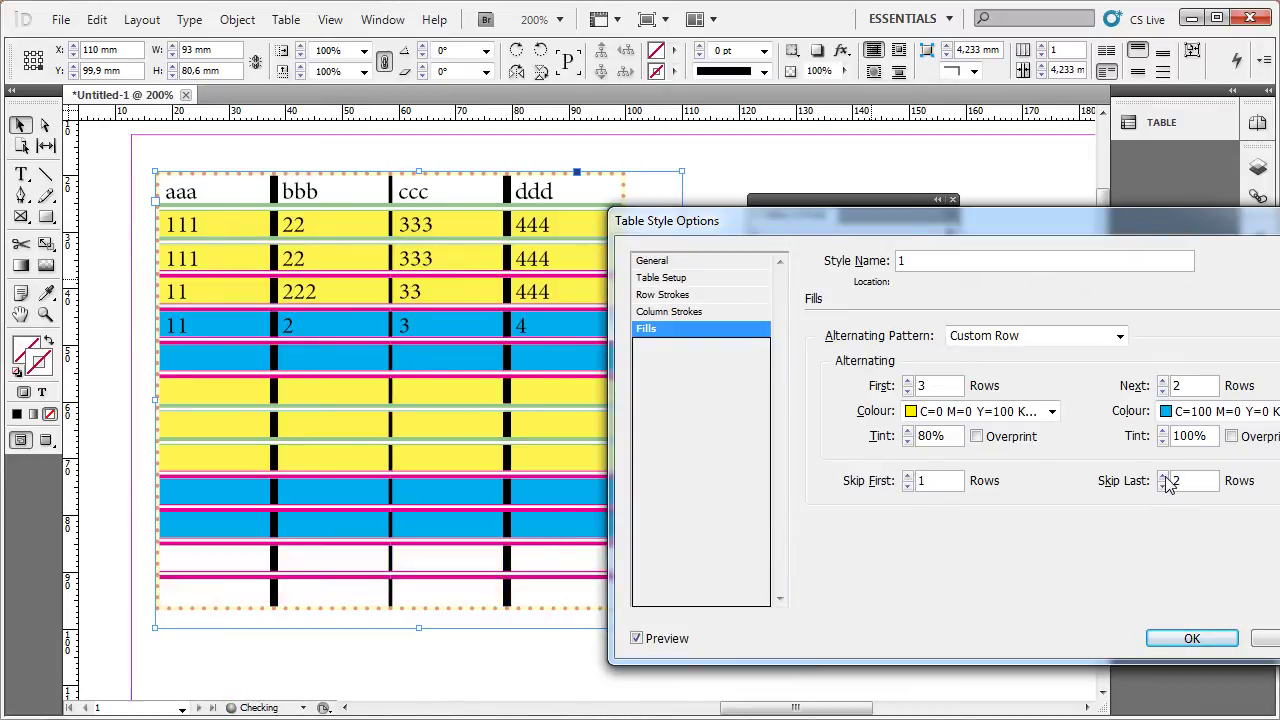
double_click(1192, 480)
left_click(948, 484)
left_click_drag(865, 220, 682, 217)
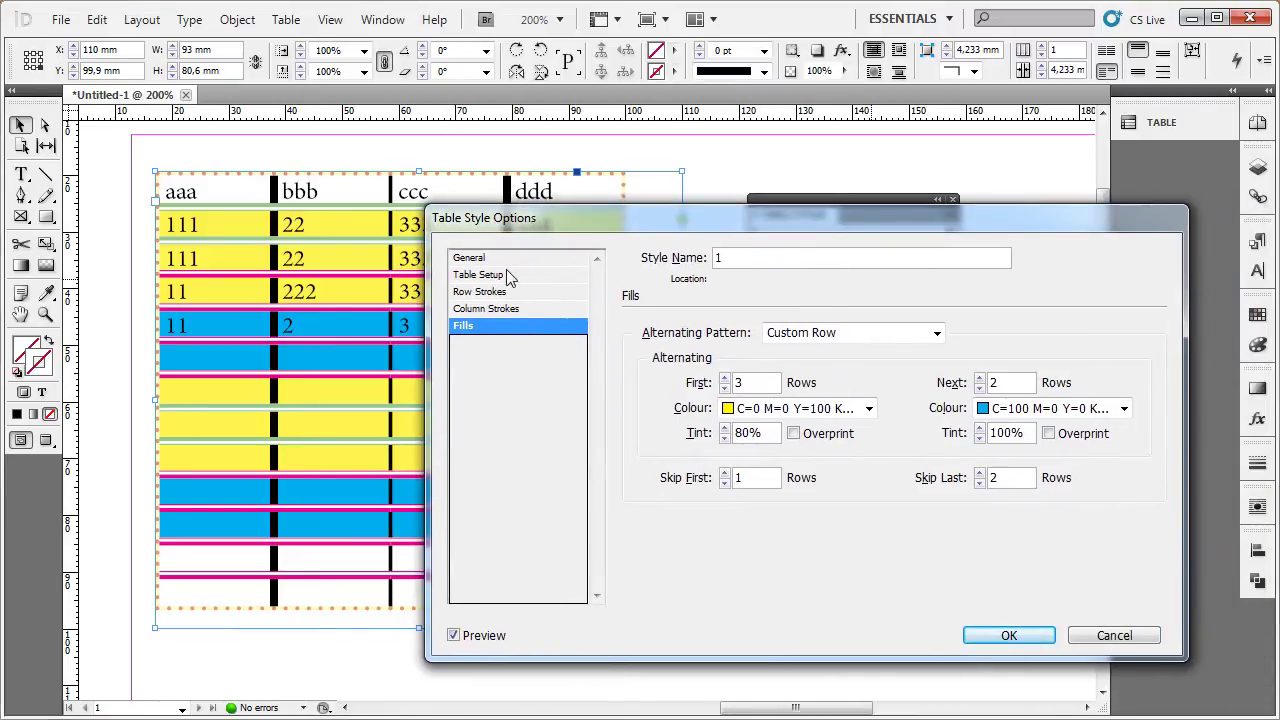
left_click_drag(495, 222, 485, 205)
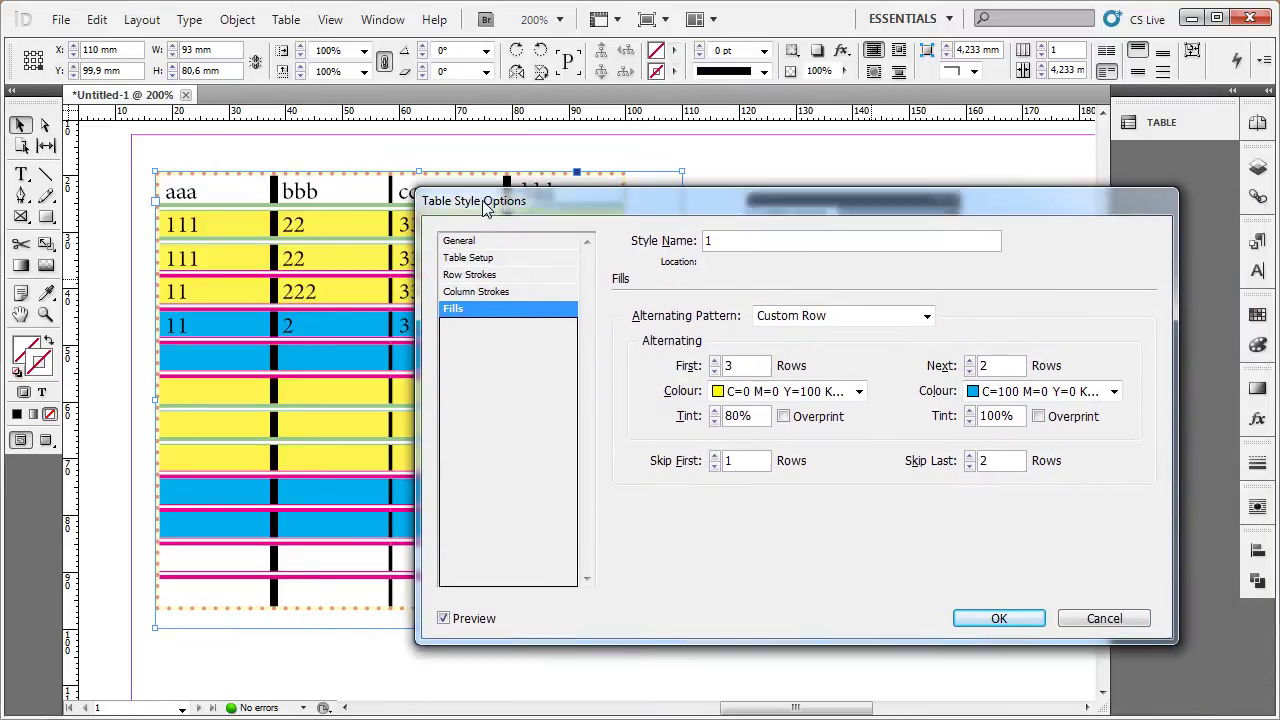
left_click(995, 618)
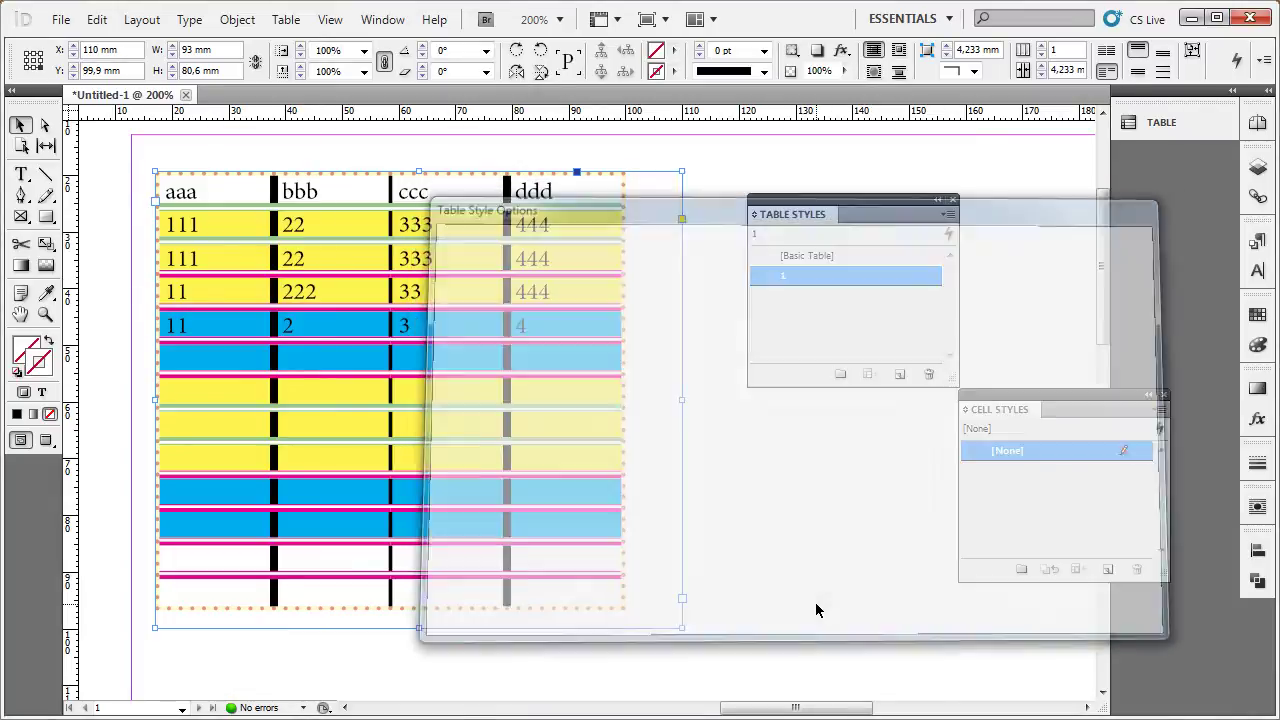
Step: Deselect the table and zoom out to 150% to show empty page area
left_click(815, 605)
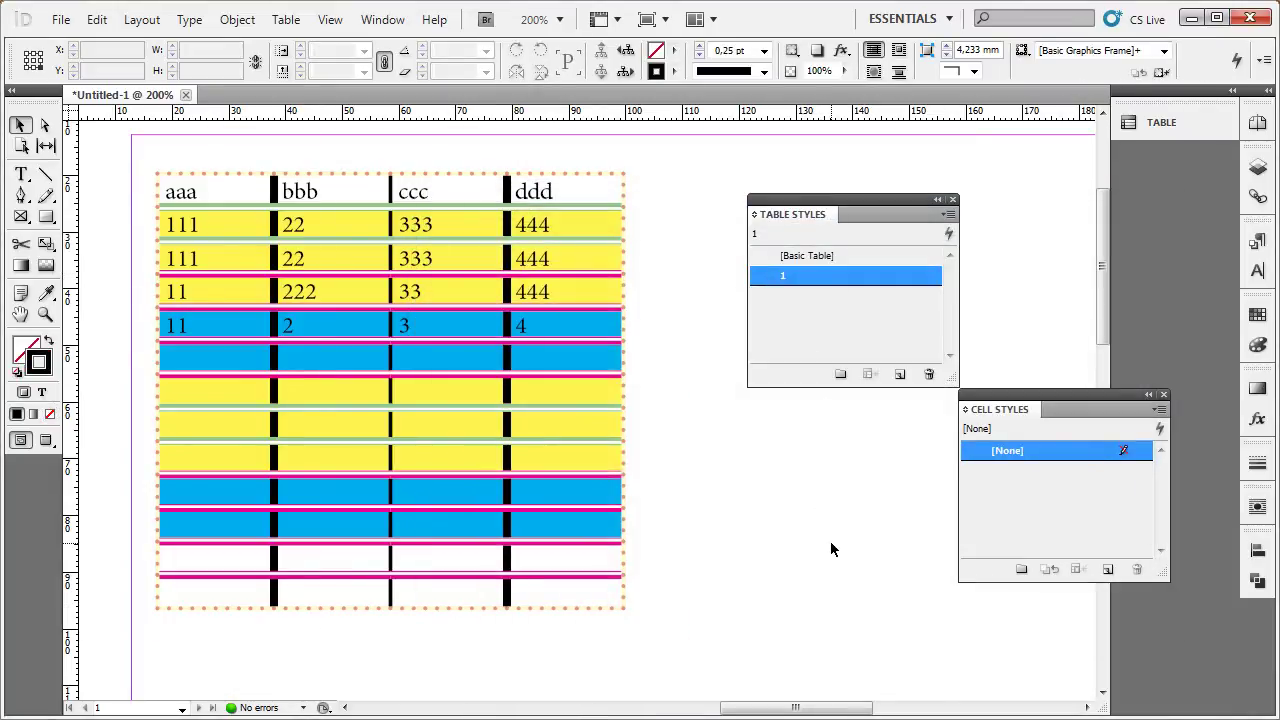
key("ctrl+minus")
left_click_drag(858, 572, 566, 409)
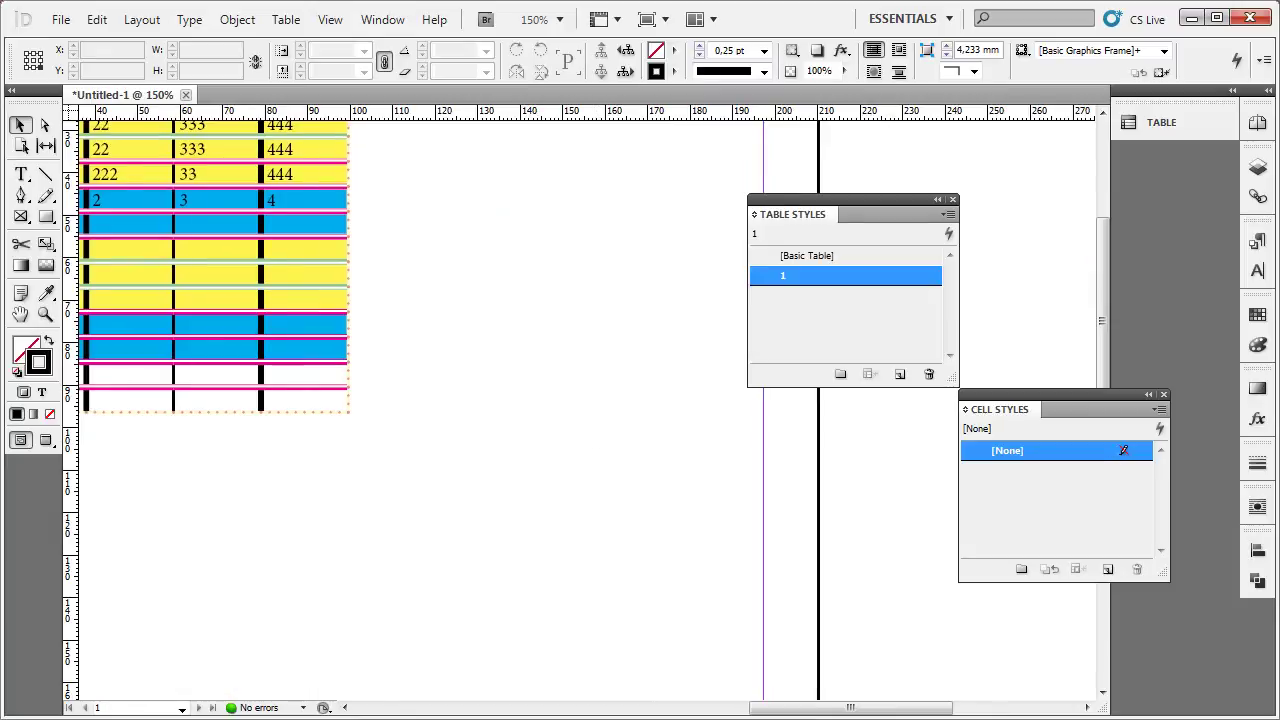
left_click(20, 176)
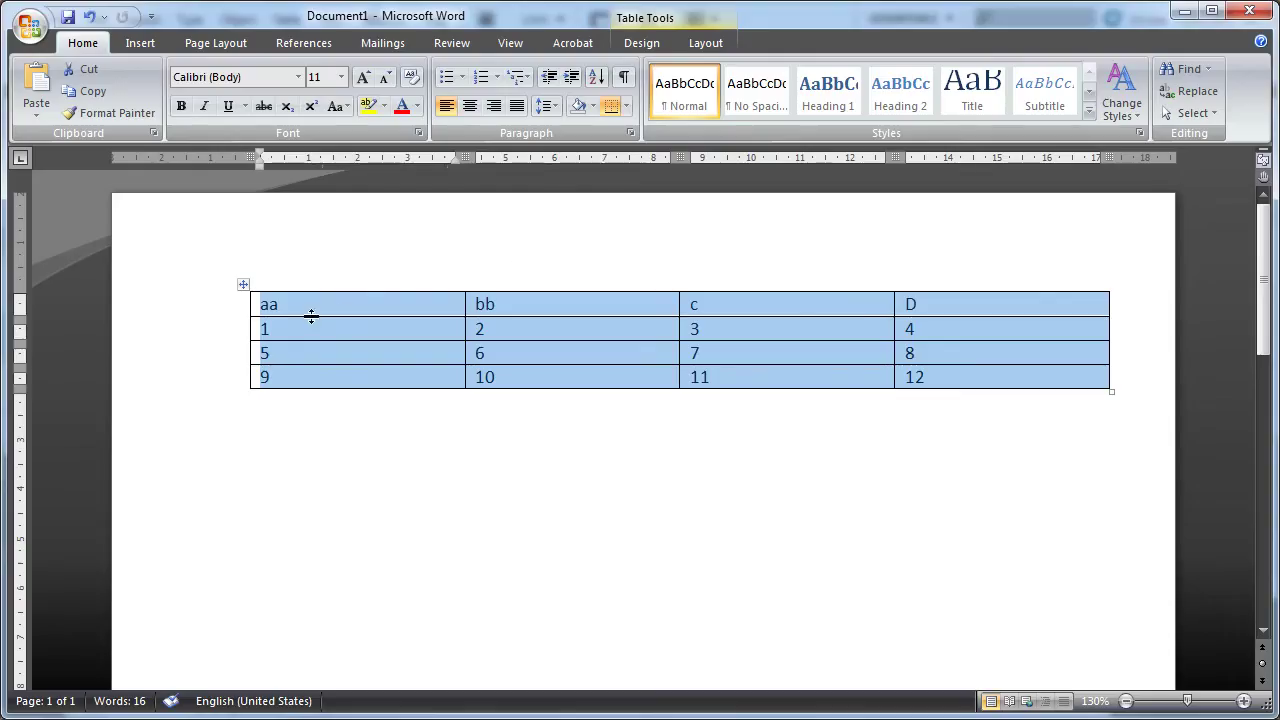
Step: Select the four-row aa/bb/c/D table and paste it twice below to make 12 rows
left_click(296, 318)
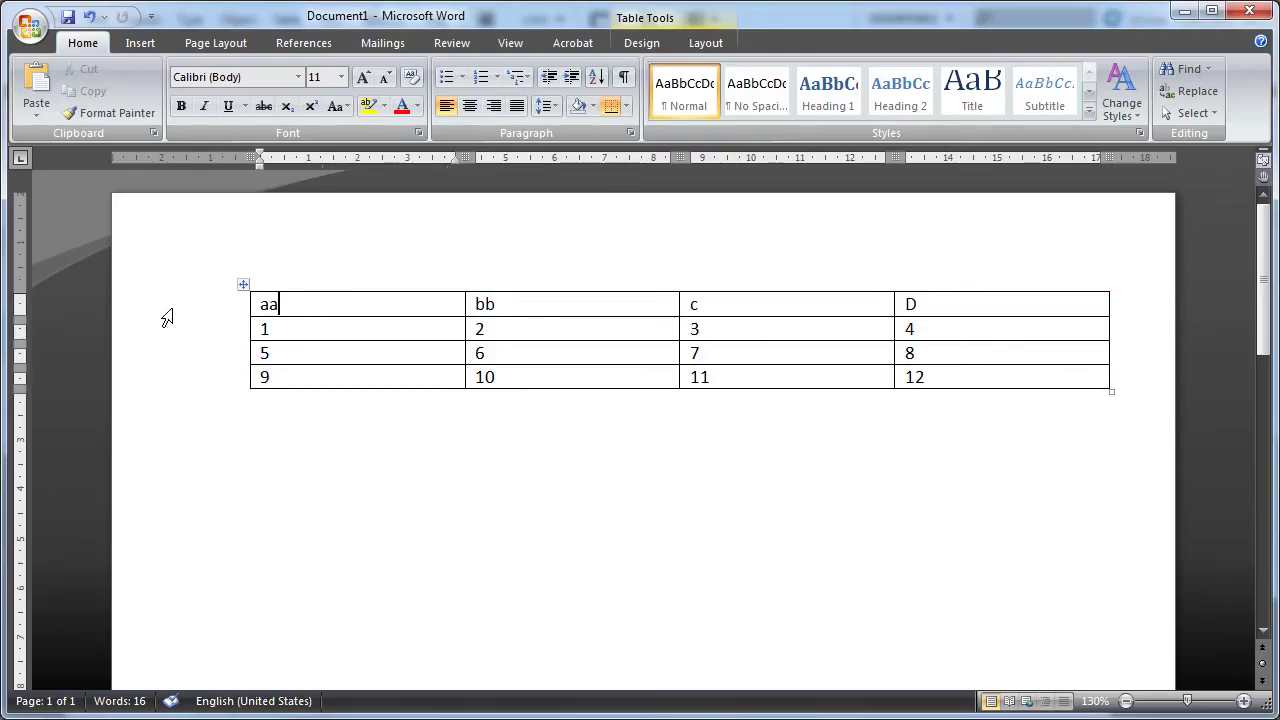
left_click_drag(375, 324, 990, 398)
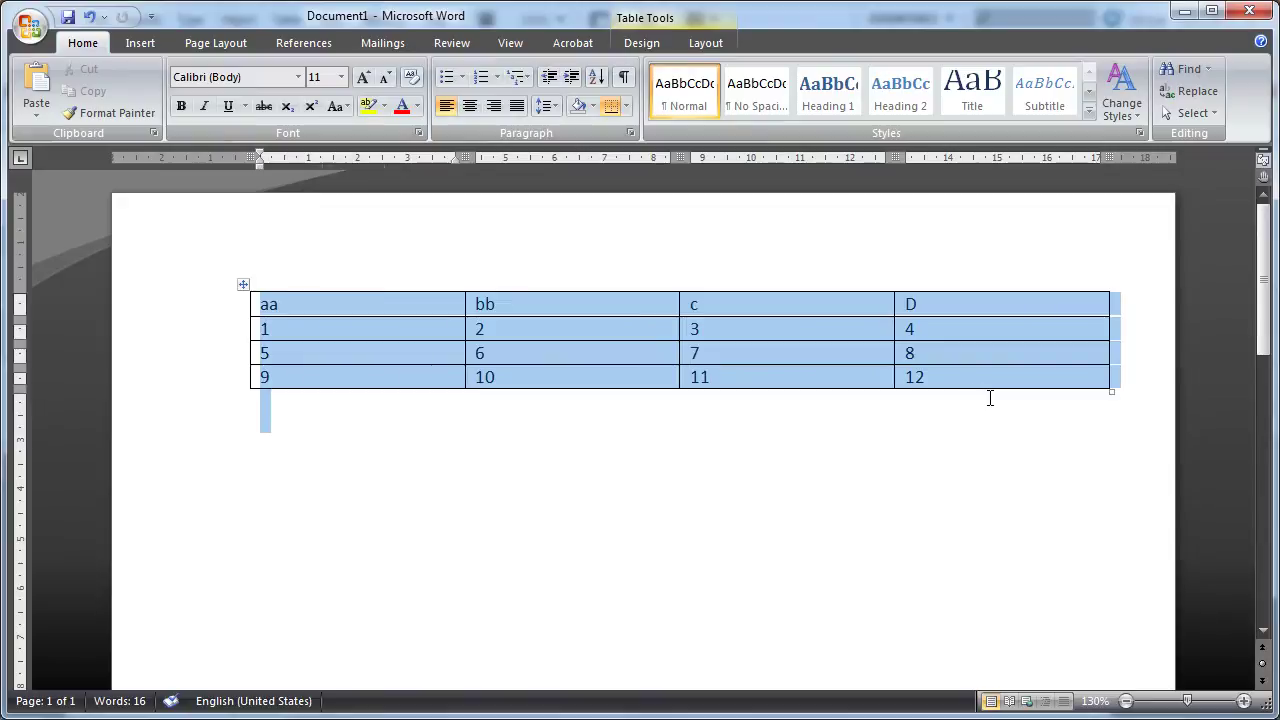
left_click(950, 358)
left_click_drag(352, 323, 957, 371)
key("ctrl+c")
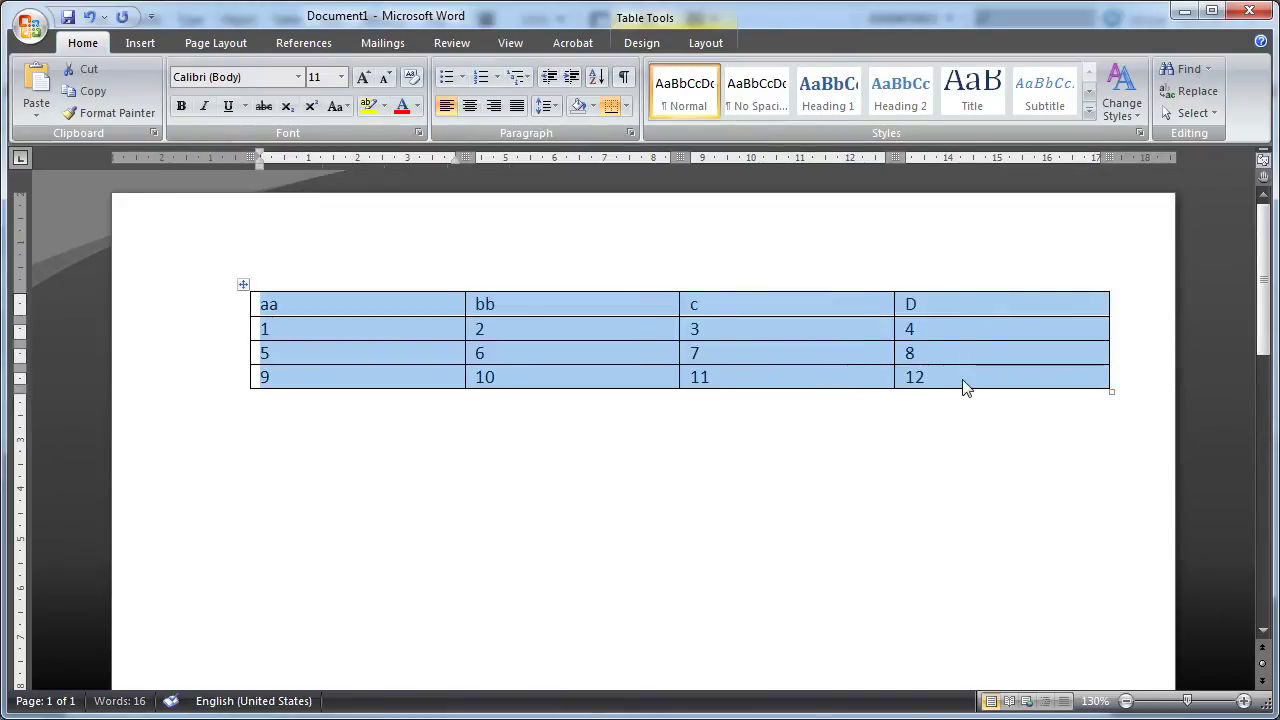
left_click(1057, 377)
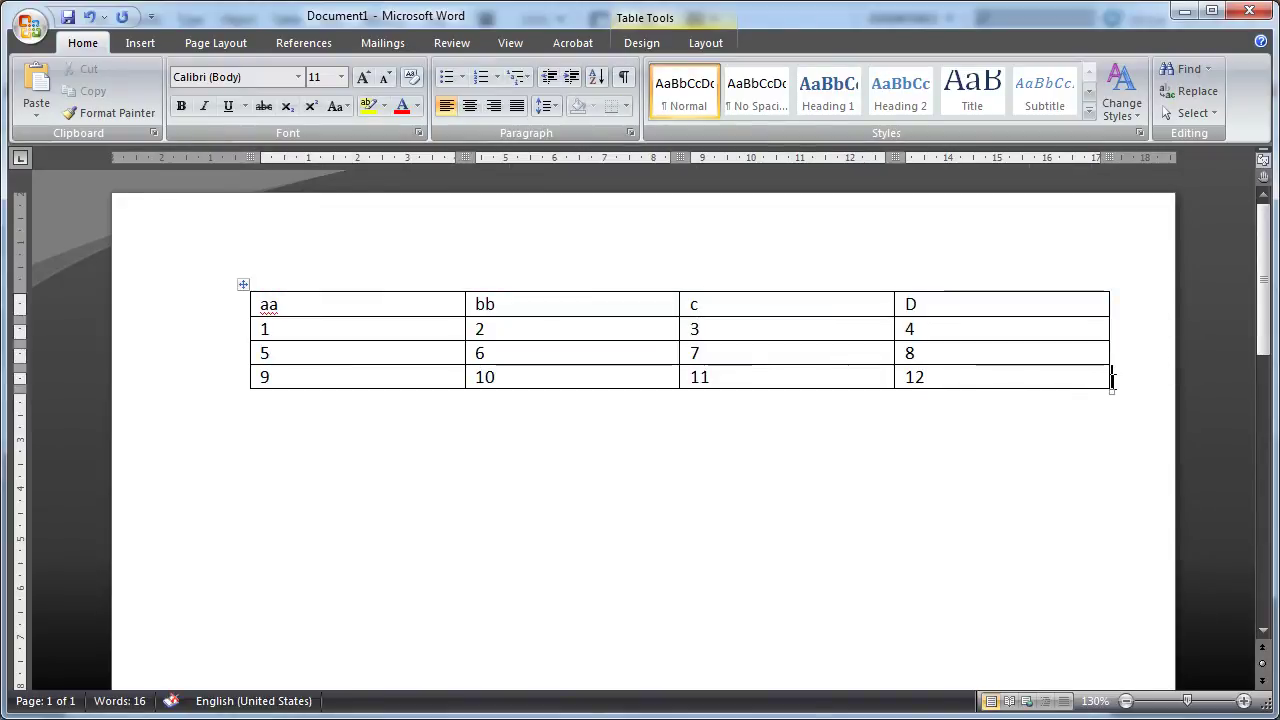
key("ctrl+v")
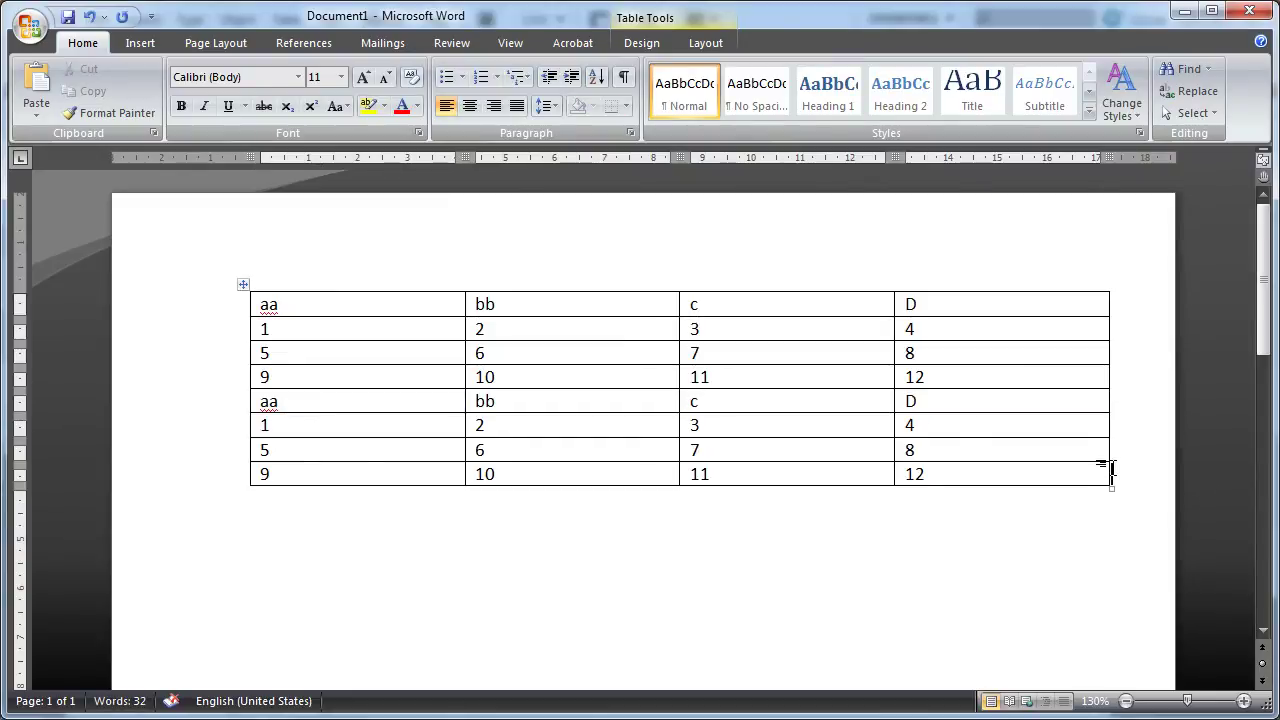
key("ctrl+v")
mouse_move(300, 304)
left_mouse_down()
mouse_move(841, 430)
mouse_move(986, 580)
left_mouse_up()
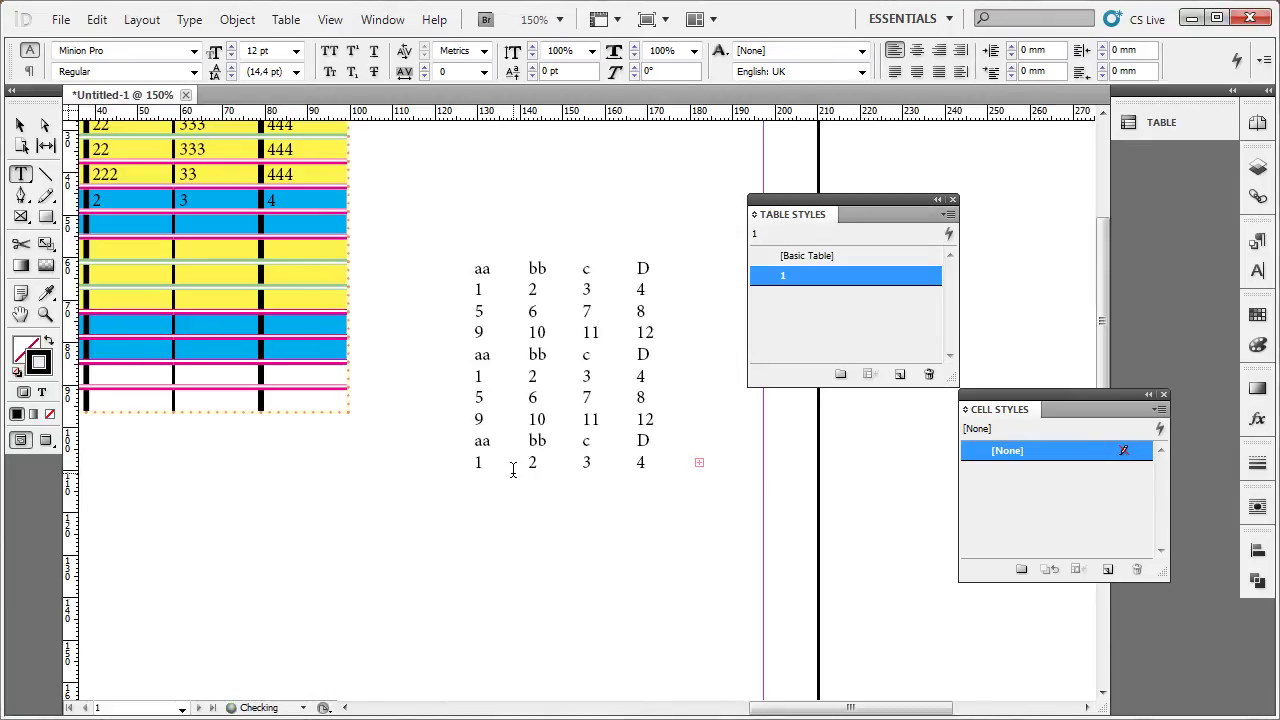
Step: Select the pasted text frame and enlarge it to show all the rows
left_click(20, 124)
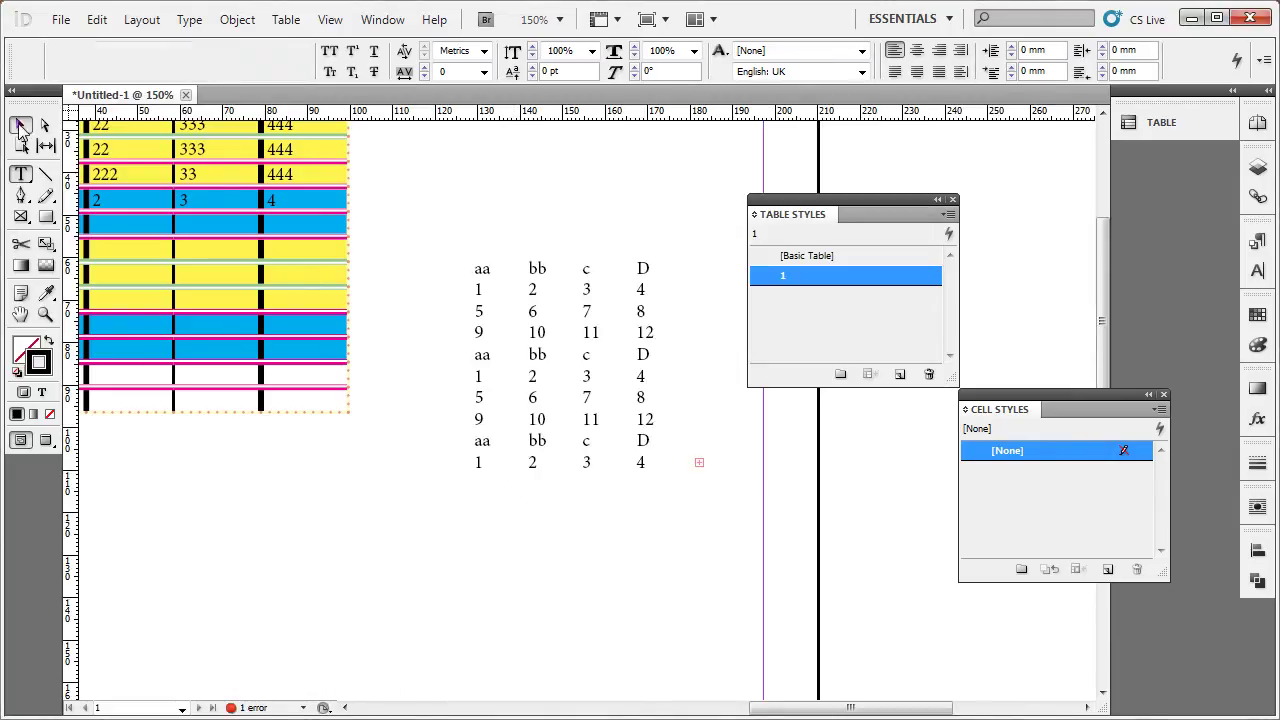
left_click(689, 476)
key("ctrl+minus")
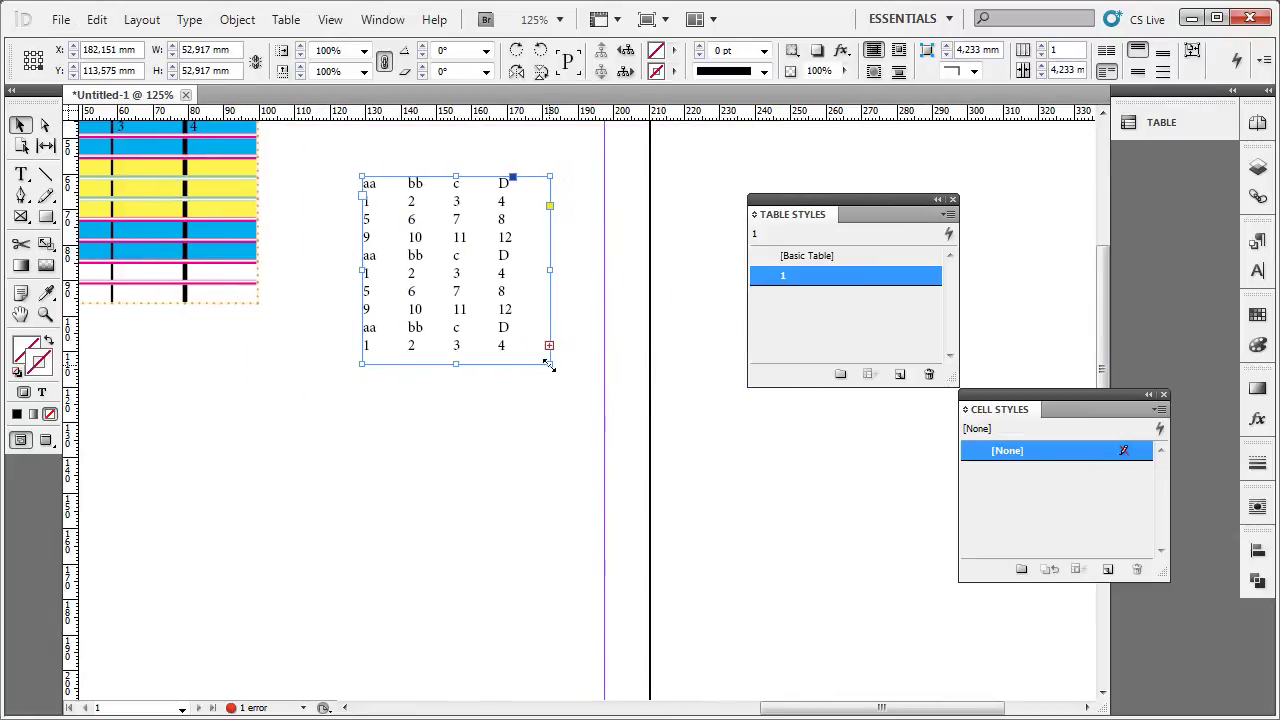
left_click_drag(549, 366, 856, 547)
Step: Convert all the pasted text to a table using Table Style 1
double_click(858, 527)
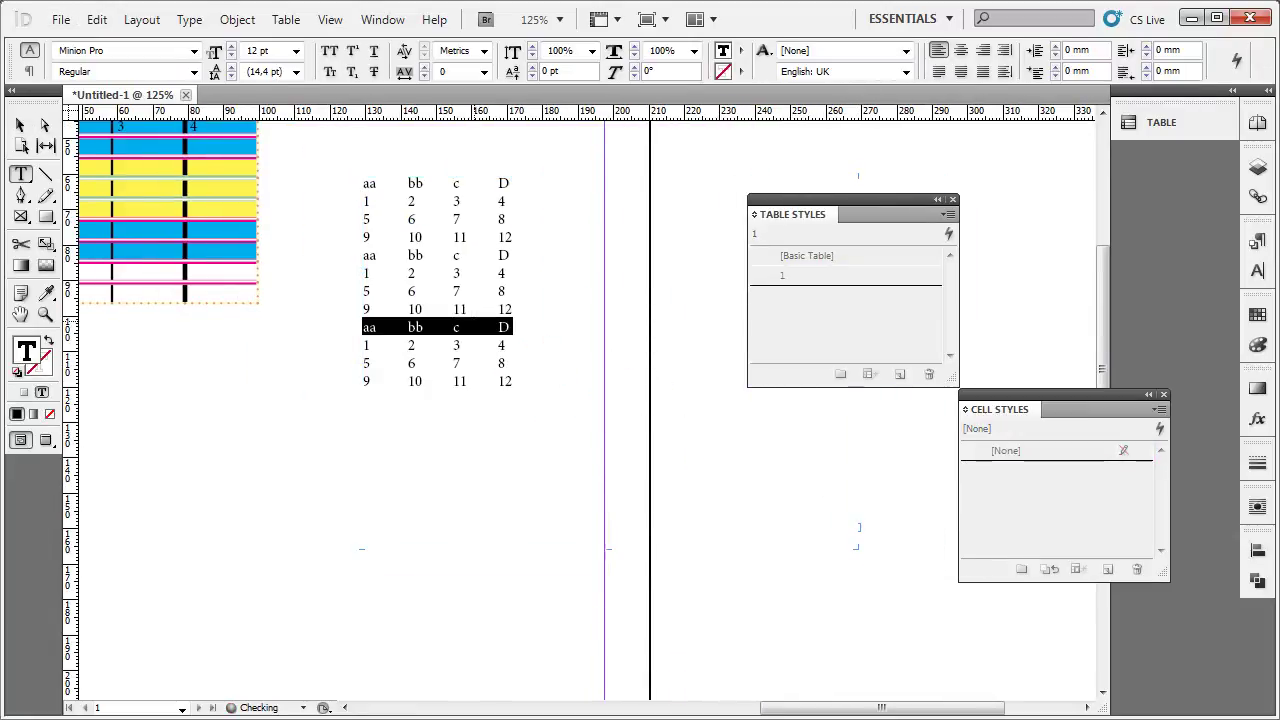
key("ctrl+a")
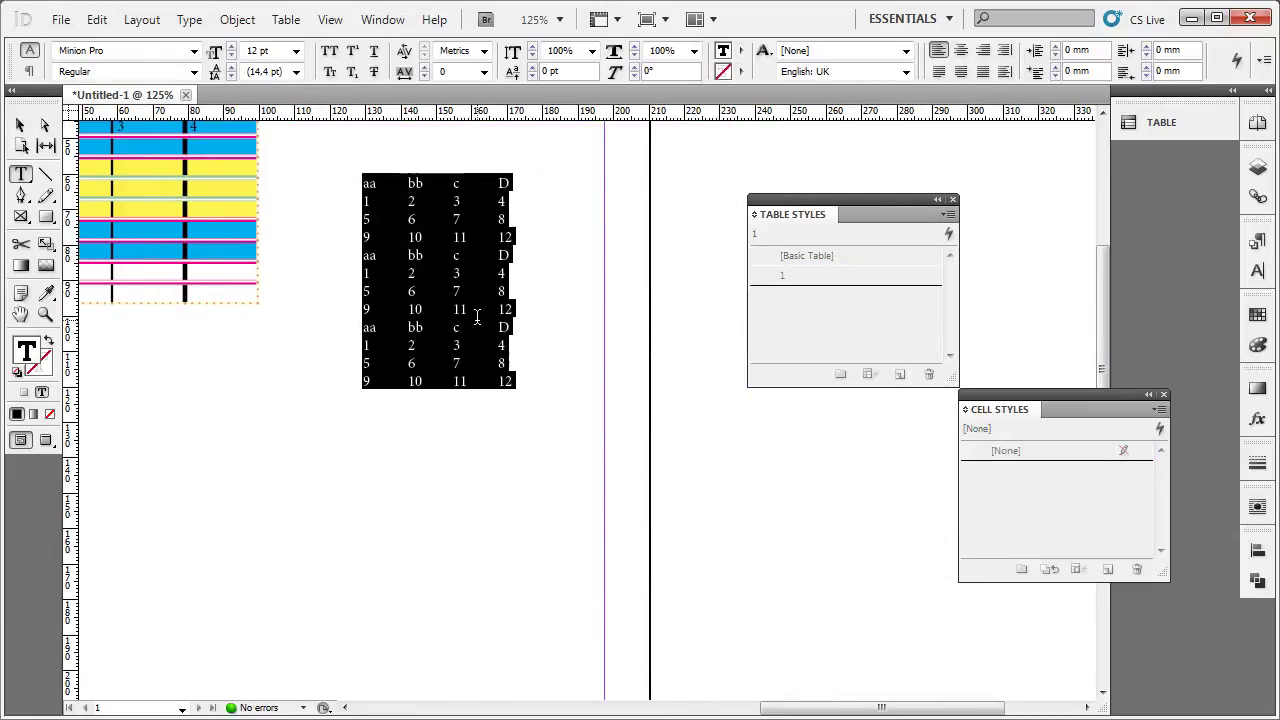
left_click(286, 20)
left_click(310, 63)
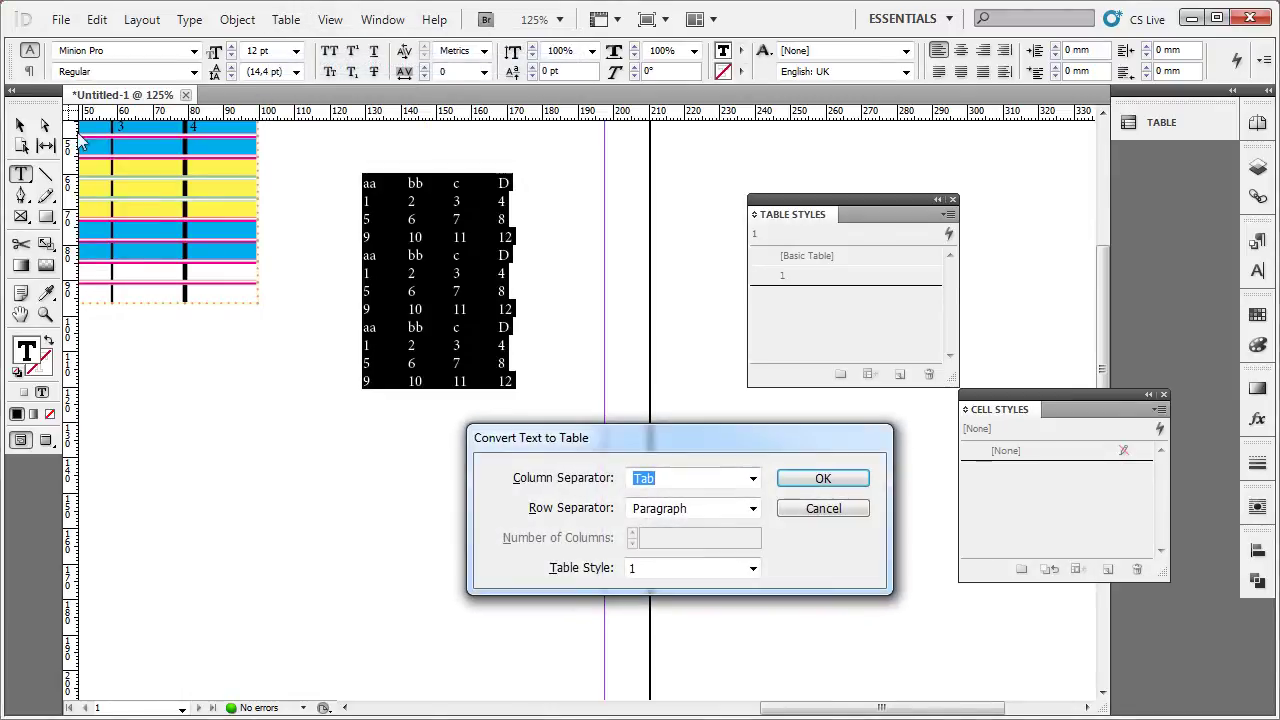
left_click(845, 478)
left_click(20, 125)
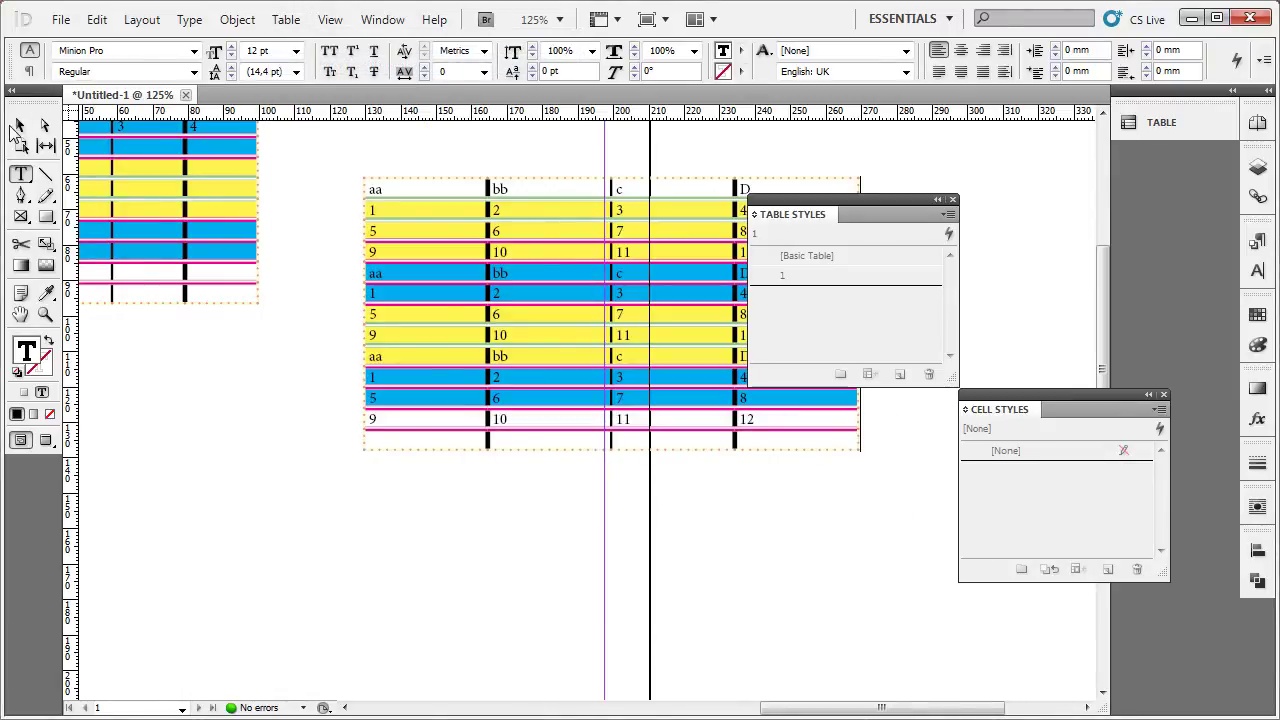
Step: Reposition the newly converted table on the page and look it over
left_click_drag(608, 162, 454, 161)
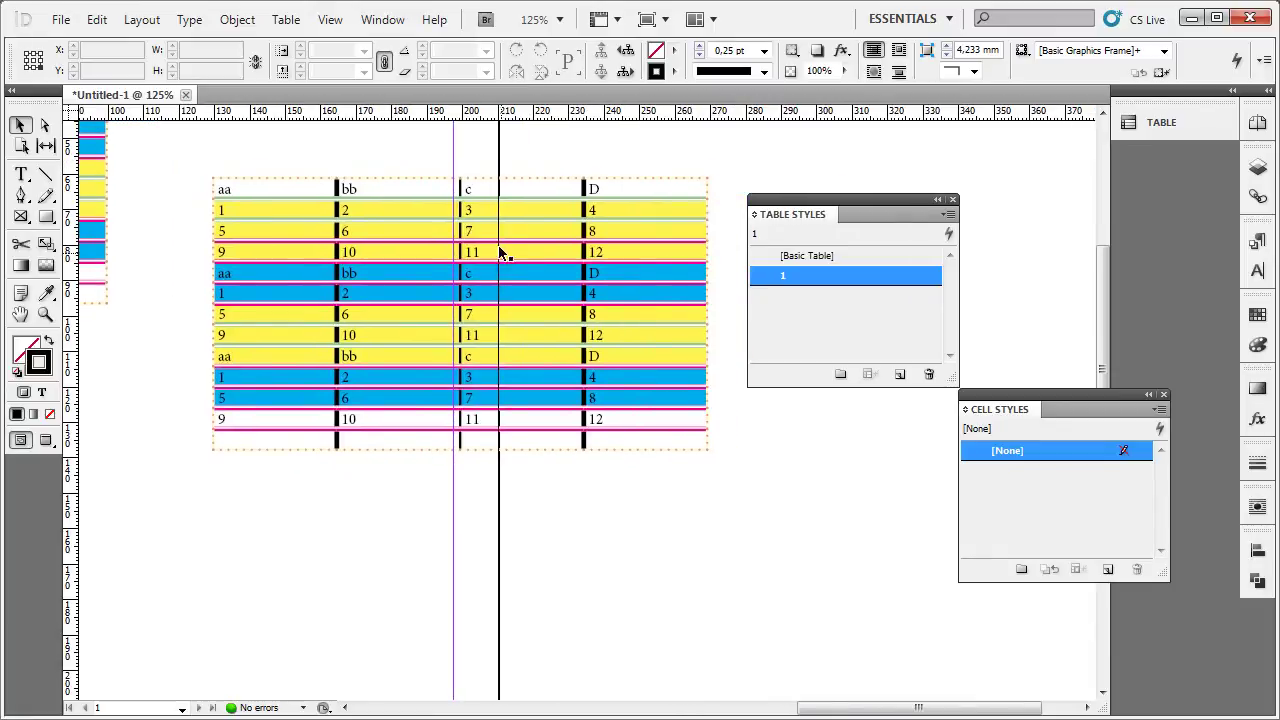
left_click_drag(638, 240, 619, 289)
left_click(622, 313)
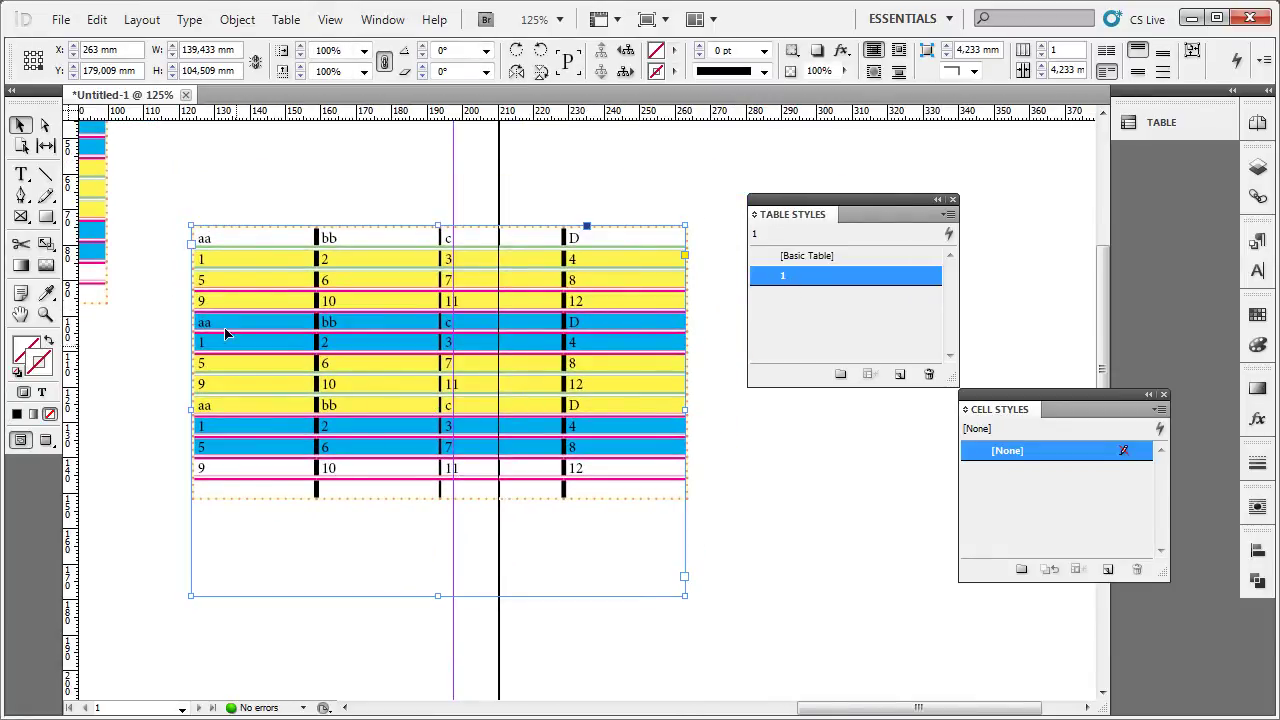
left_click(255, 201)
scroll(398, 215, "left", 5)
scroll(398, 215, "up", 1)
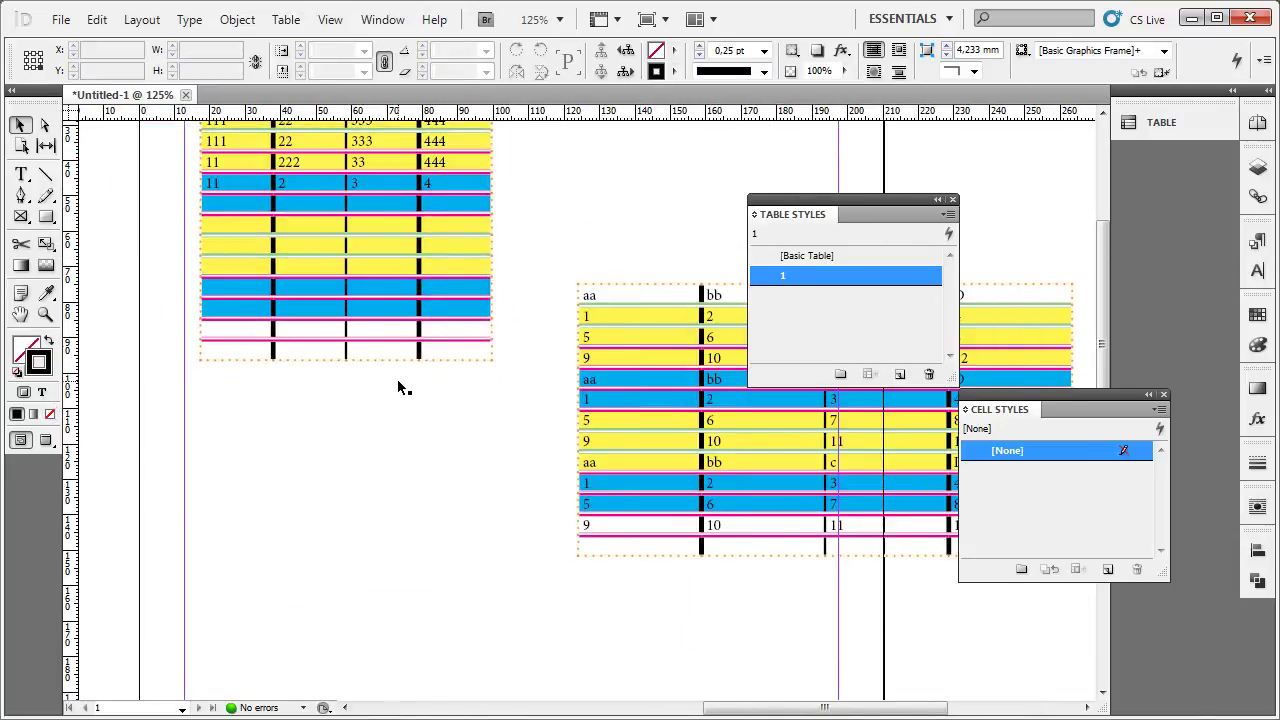
scroll(405, 385, "up", 3)
scroll(405, 385, "right", 2)
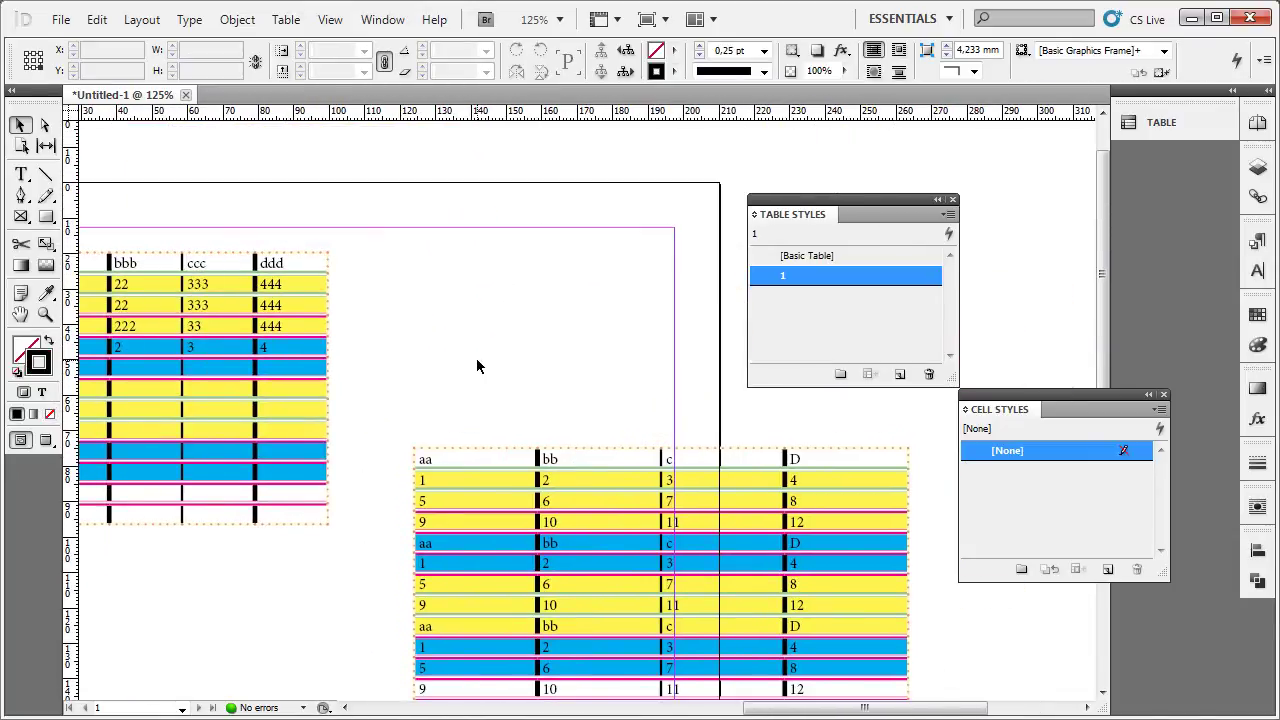
scroll(477, 366, "down", 1)
scroll(470, 370, "down", 1)
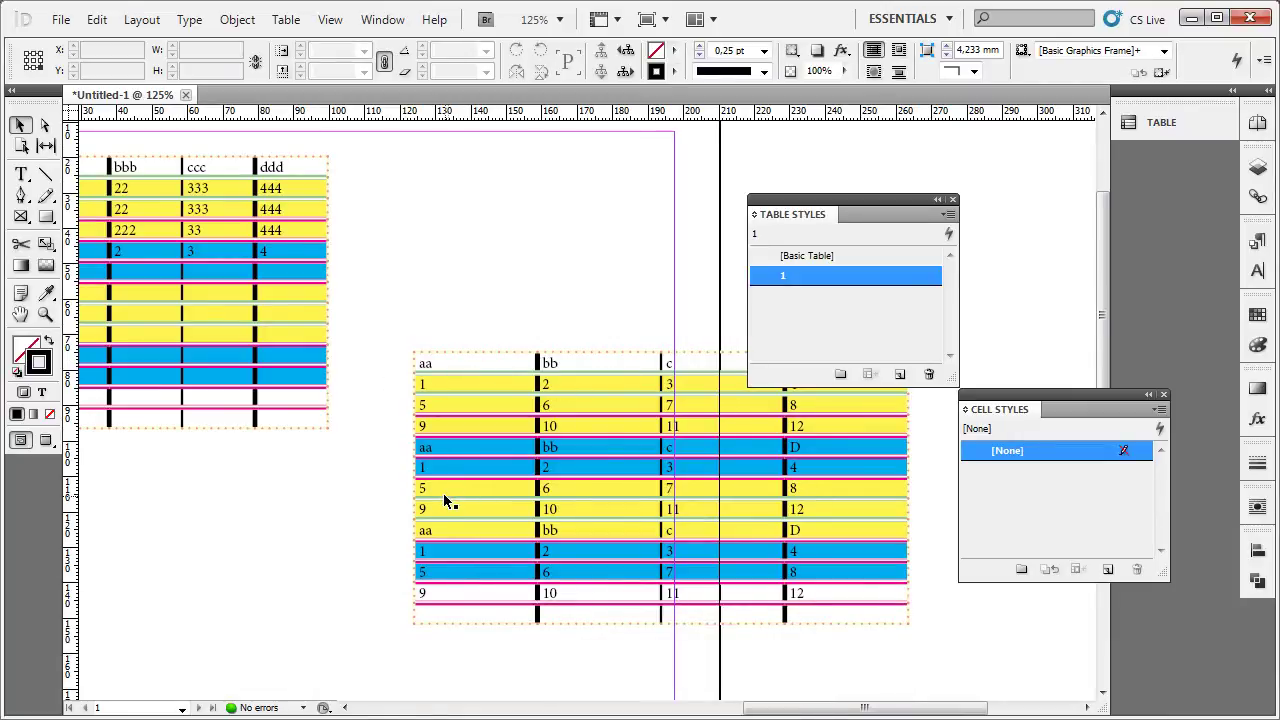
Step: Move the new table up, inspect its cells, then select and delete its frame
left_click_drag(489, 405, 468, 255)
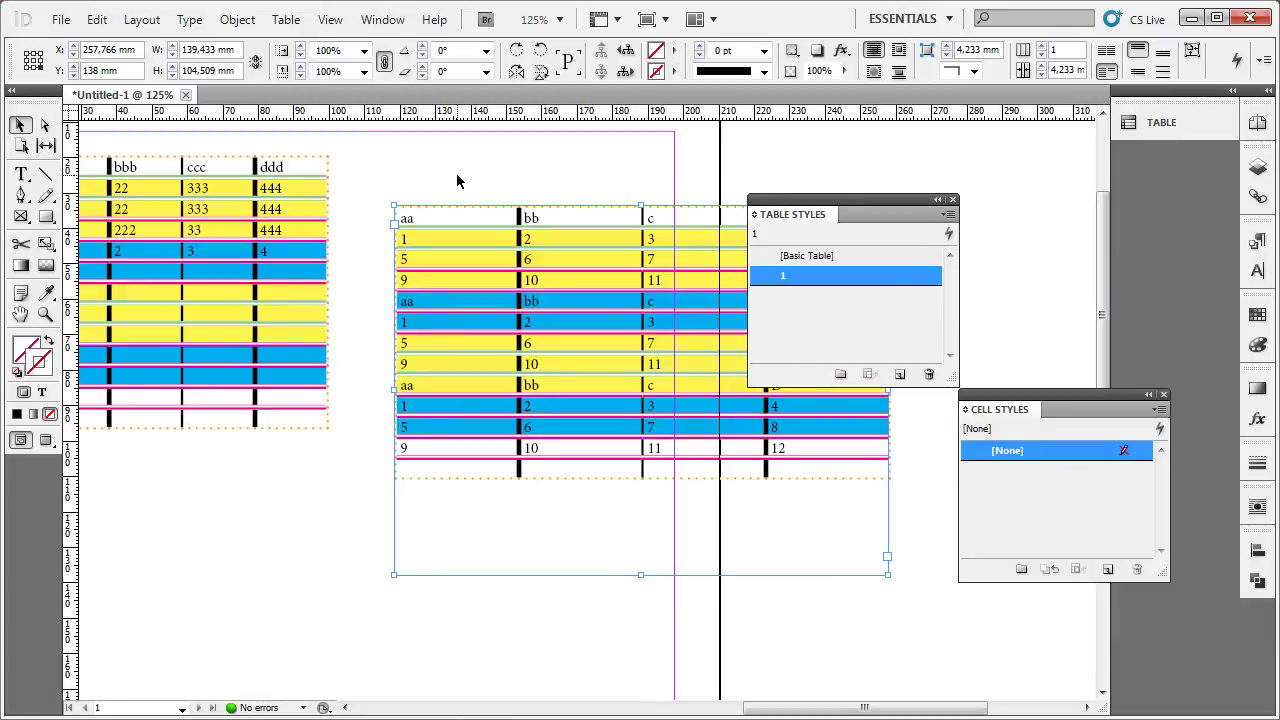
left_click_drag(457, 181, 494, 274)
double_click(487, 260)
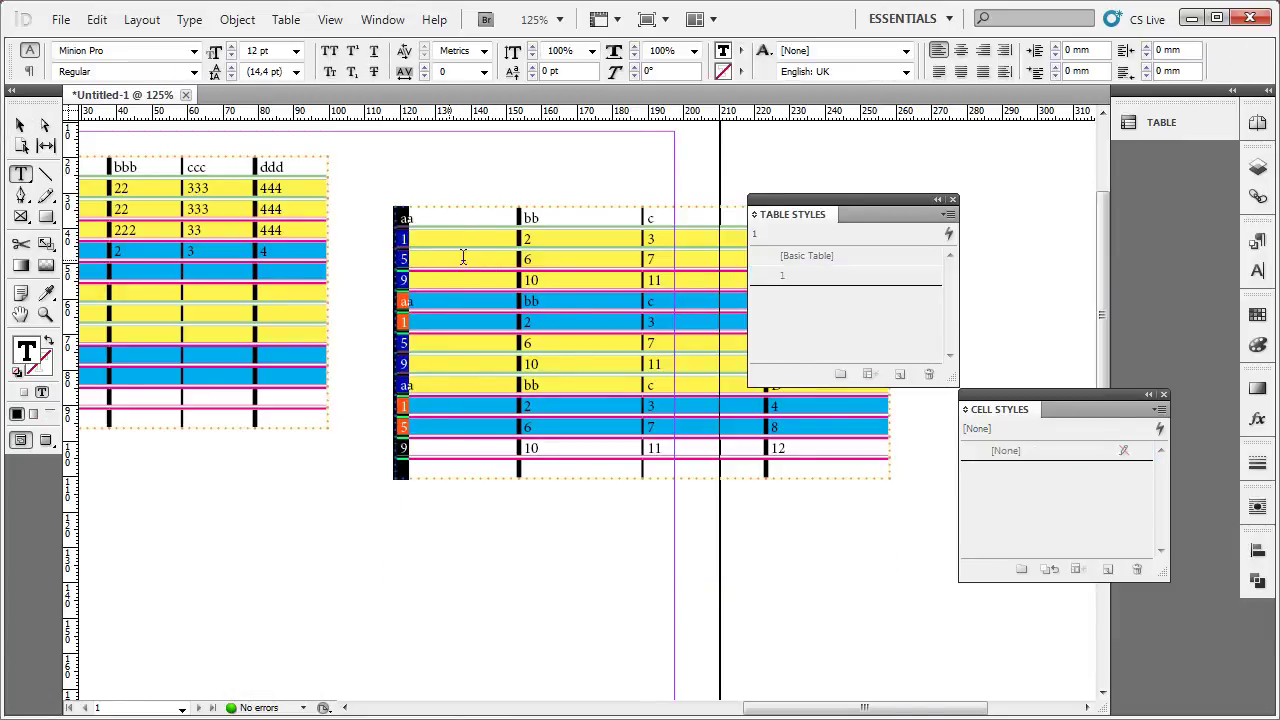
key("Escape")
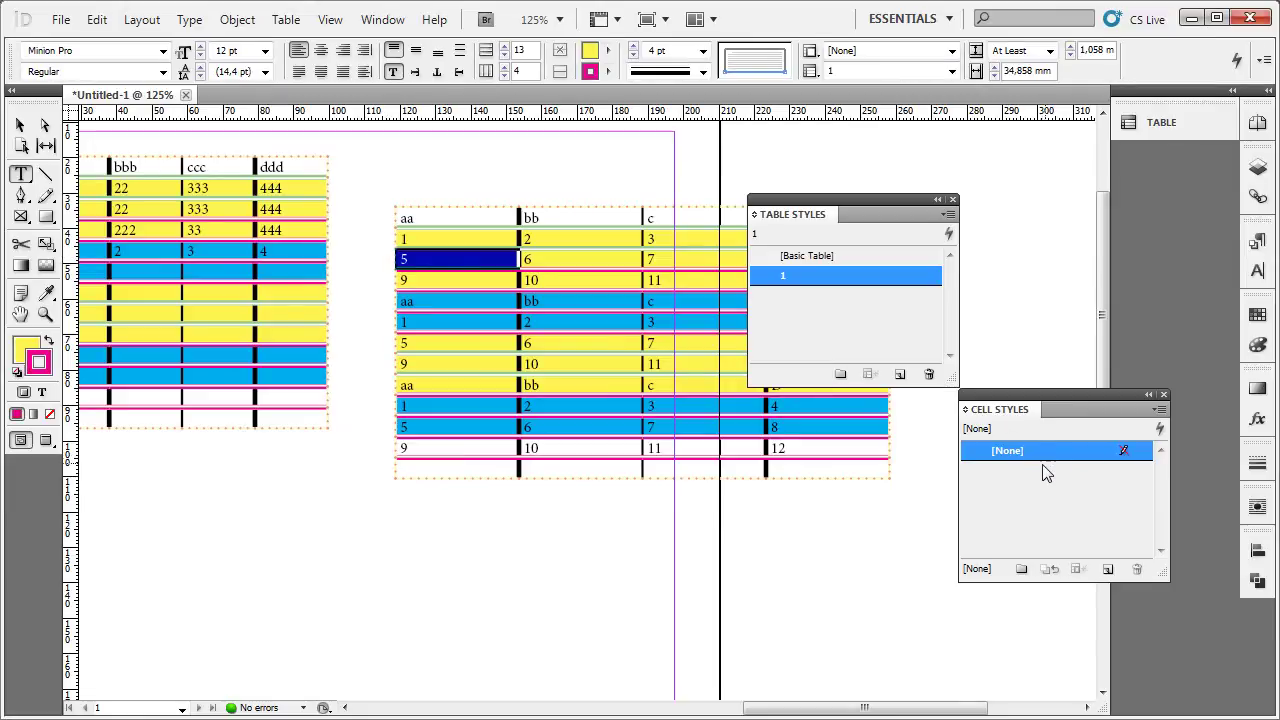
left_click(586, 352)
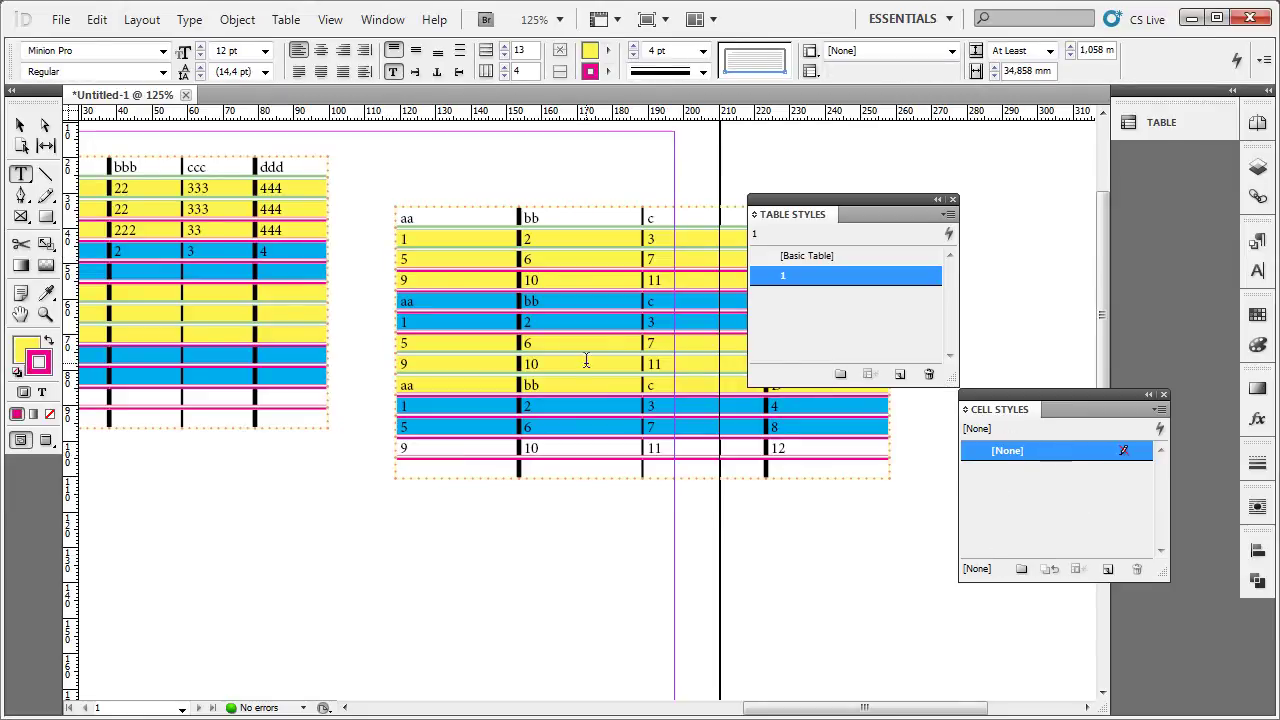
mouse_move(586, 352)
left_mouse_down()
mouse_move(633, 343)
mouse_move(655, 366)
left_mouse_up()
left_click(21, 126)
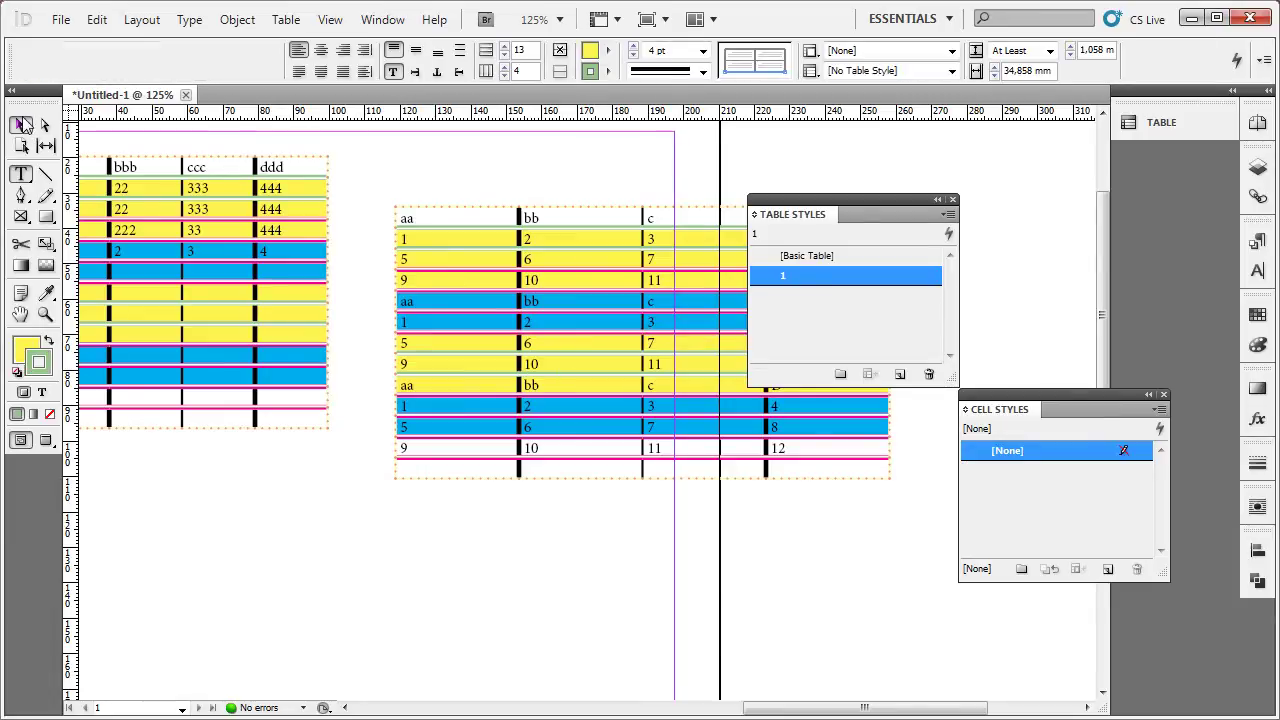
key("Delete")
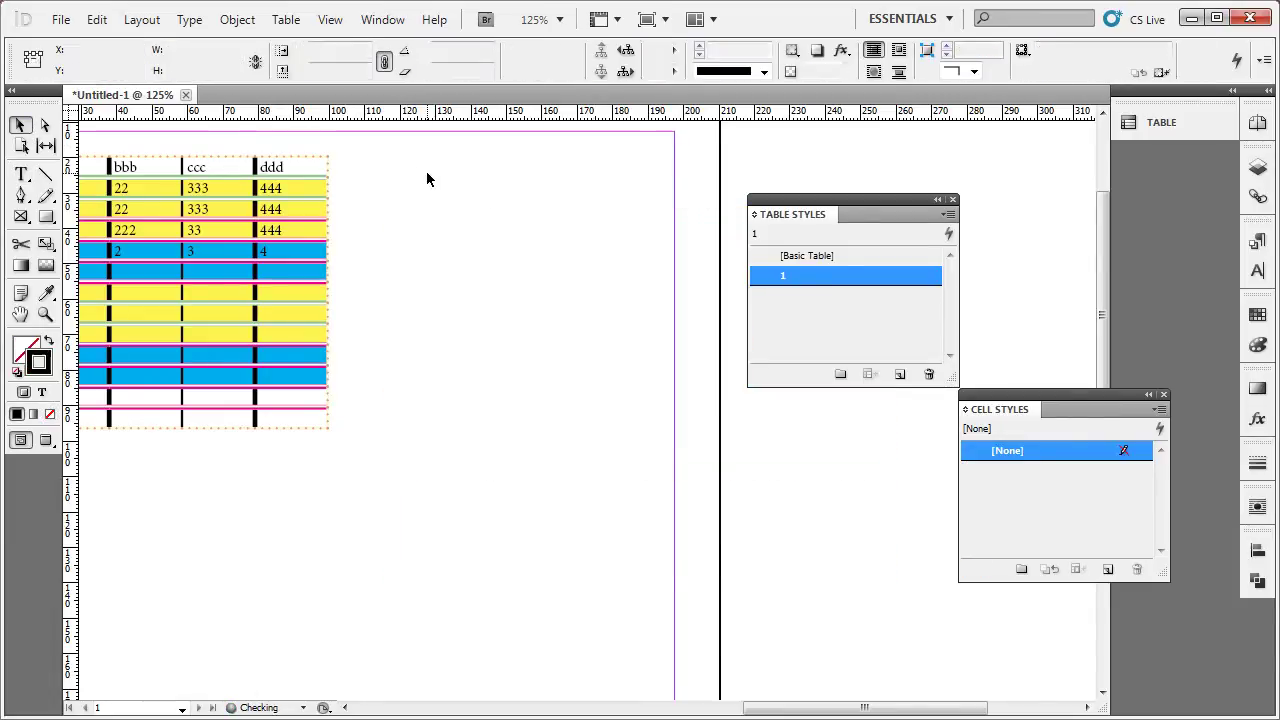
Step: Select all cells of the original table and apply the [Basic Table] style
scroll(438, 268, "left", 3, "shift")
left_click(416, 266)
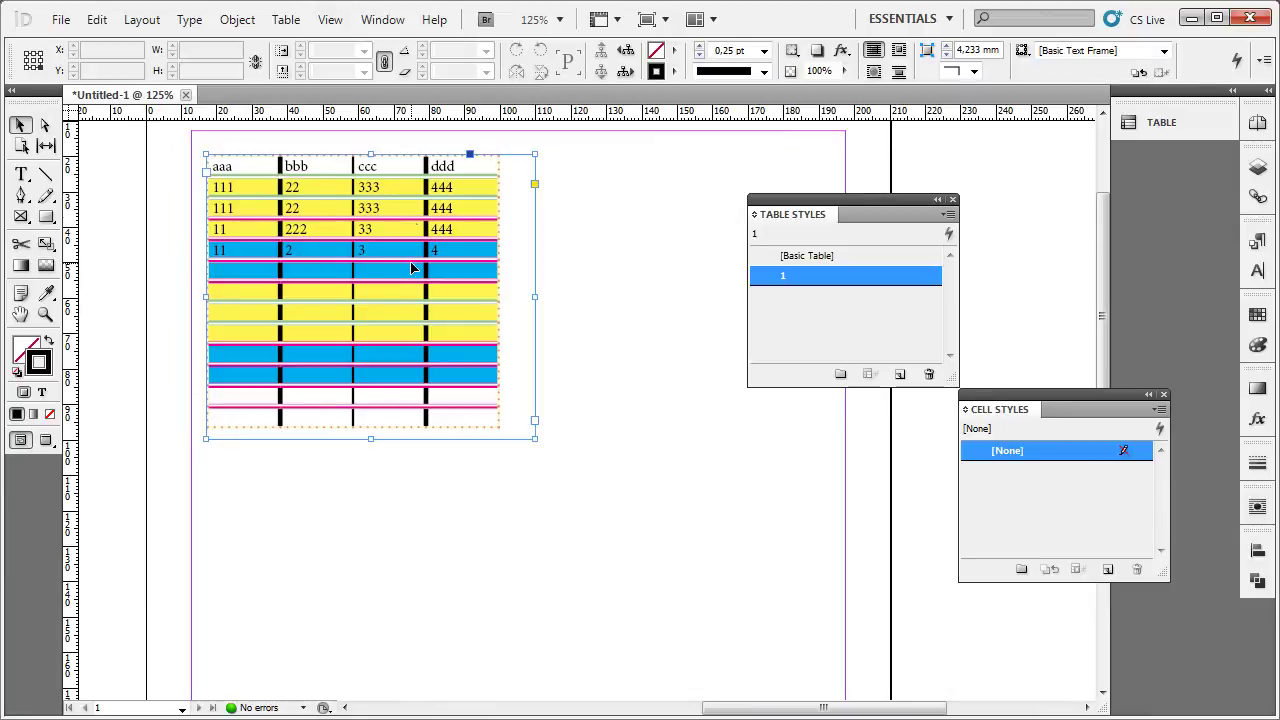
double_click(262, 167)
left_click_drag(250, 166, 508, 463)
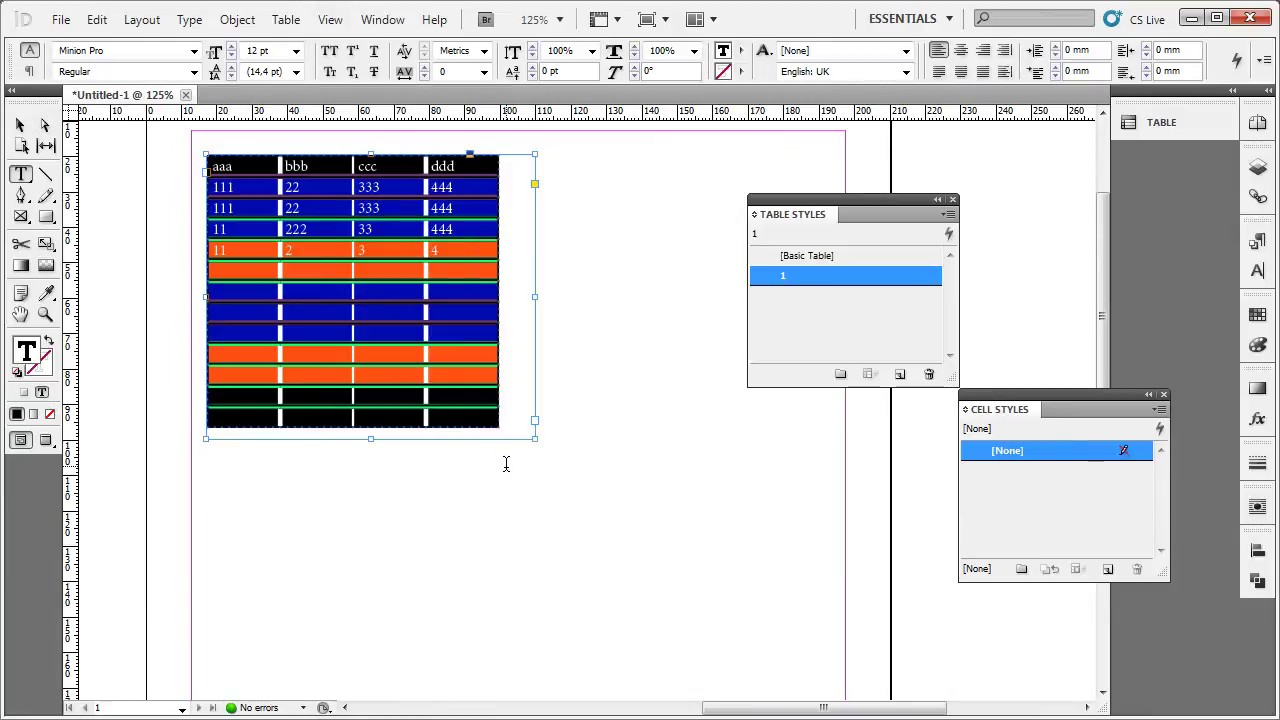
left_click(790, 256)
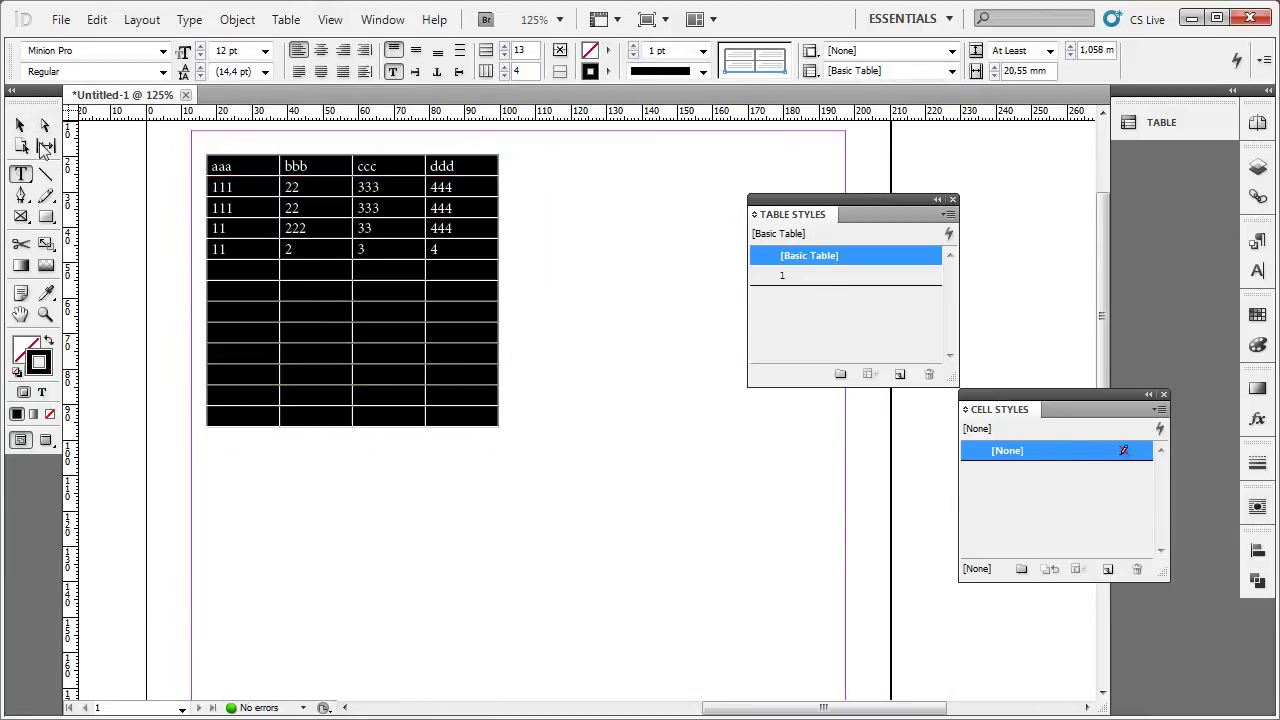
left_click(20, 125)
scroll(313, 227, "up", 2, "alt")
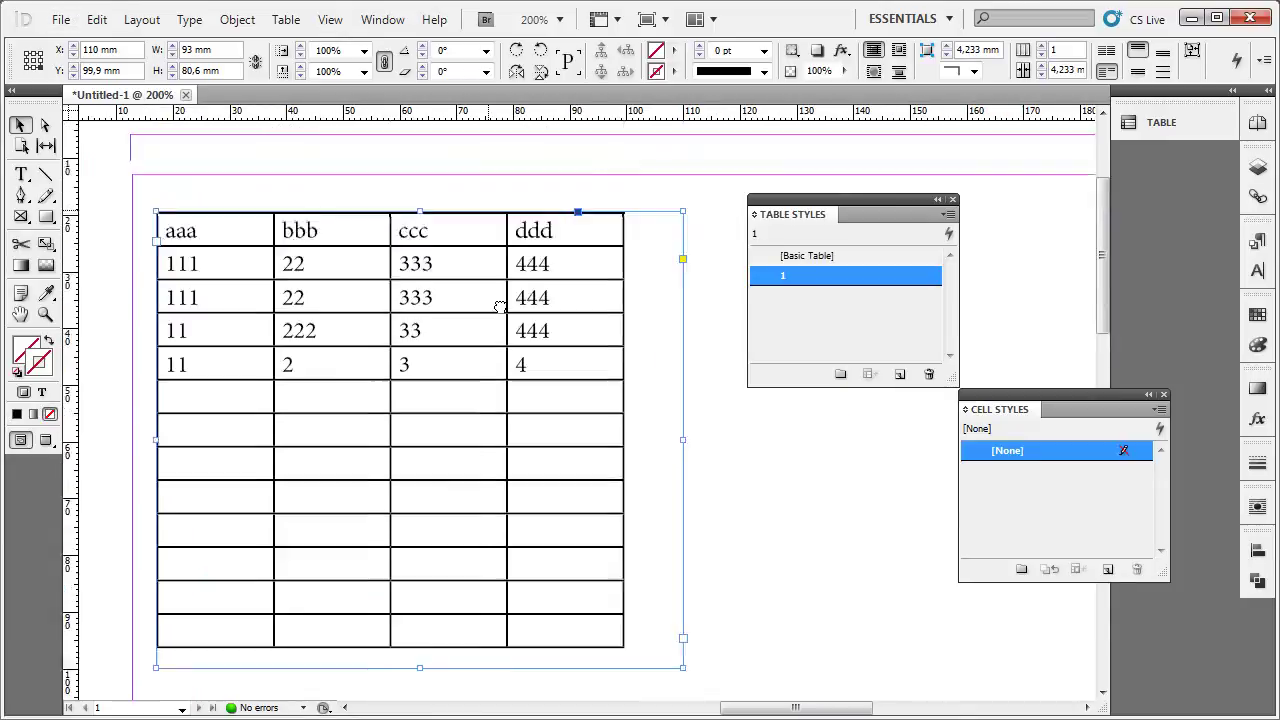
Step: Dock the Table Styles panel and create a new cell style named 1
left_click_drag(905, 207, 1061, 143)
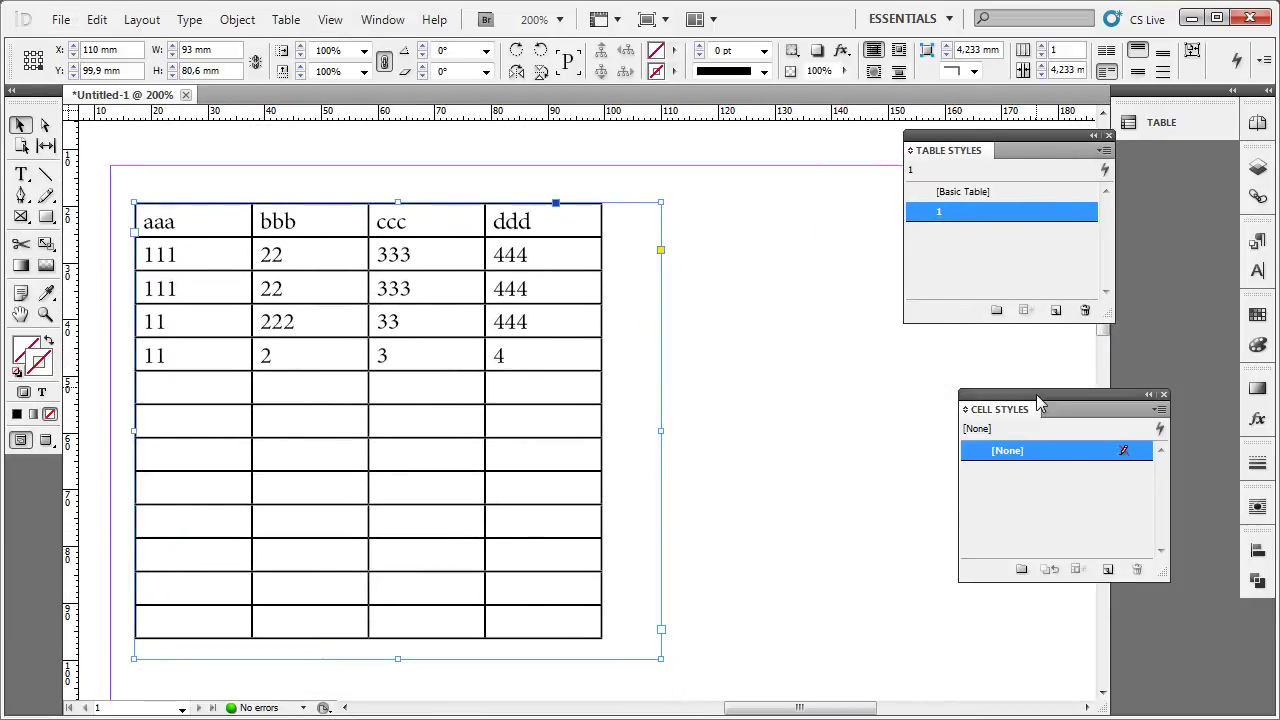
left_click_drag(1062, 410, 858, 382)
left_click_drag(1061, 143, 1165, 165)
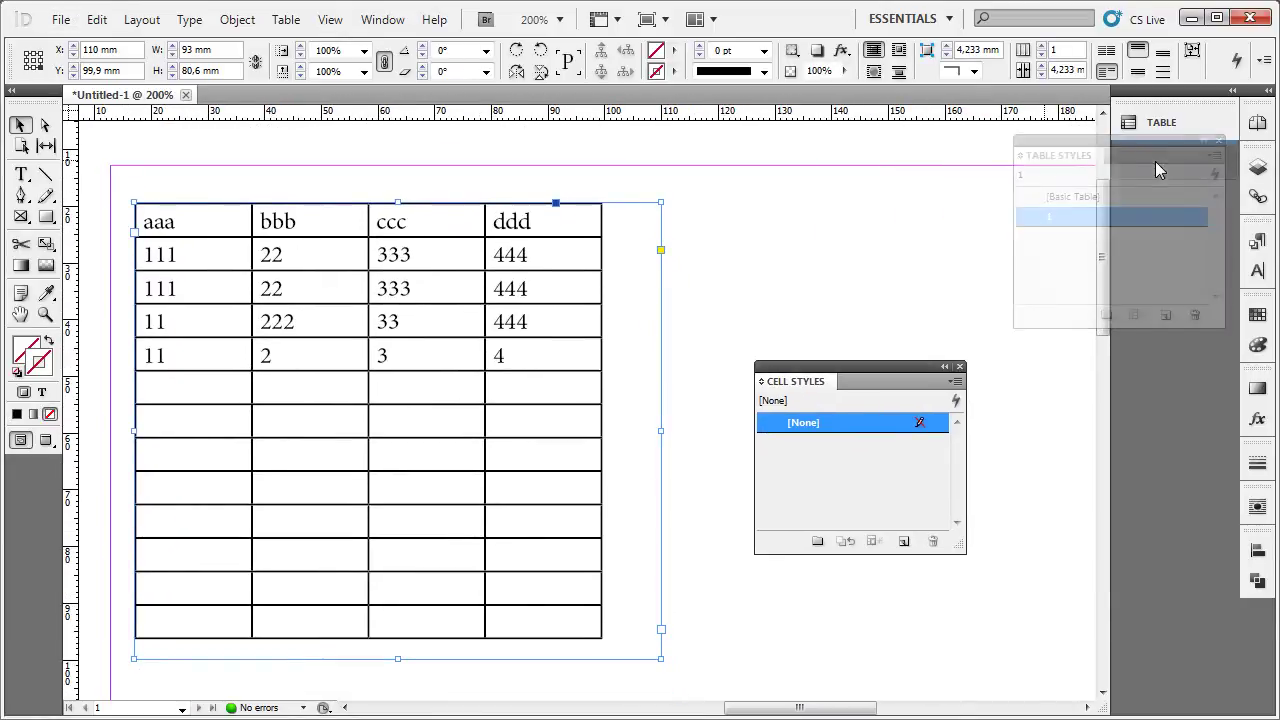
left_click_drag(915, 380, 928, 223)
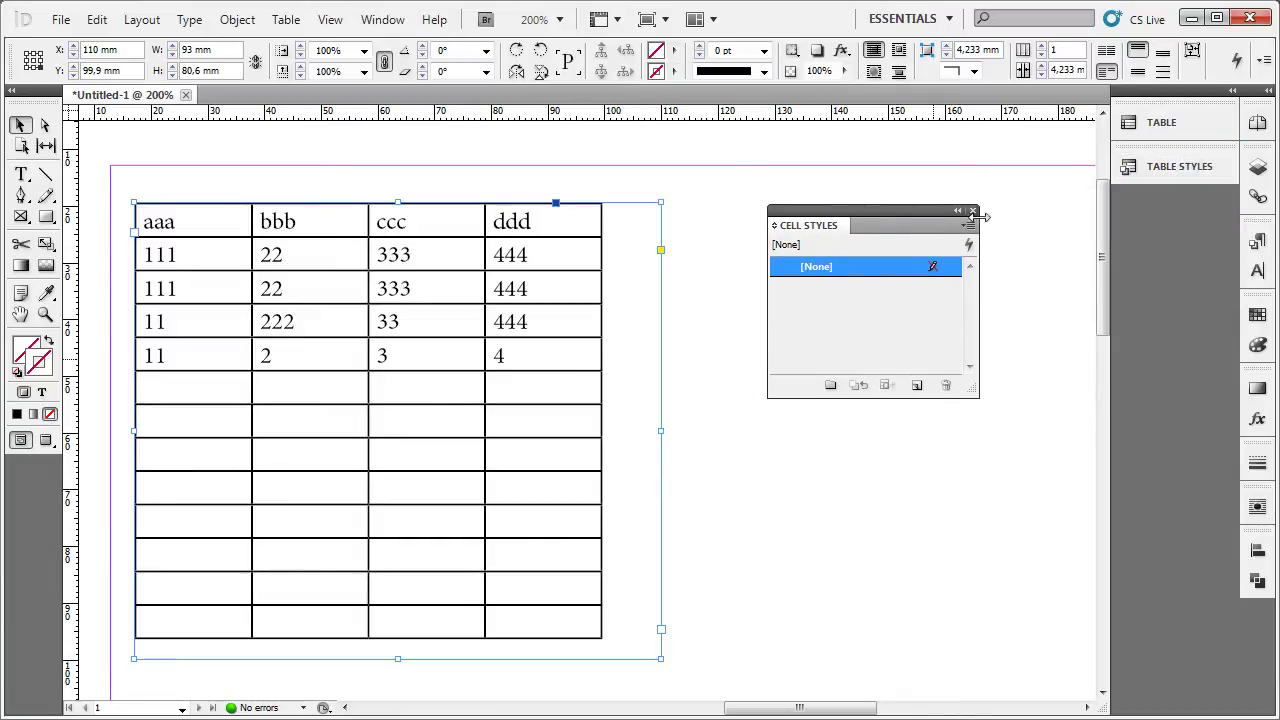
left_click(968, 225)
left_click(1045, 234)
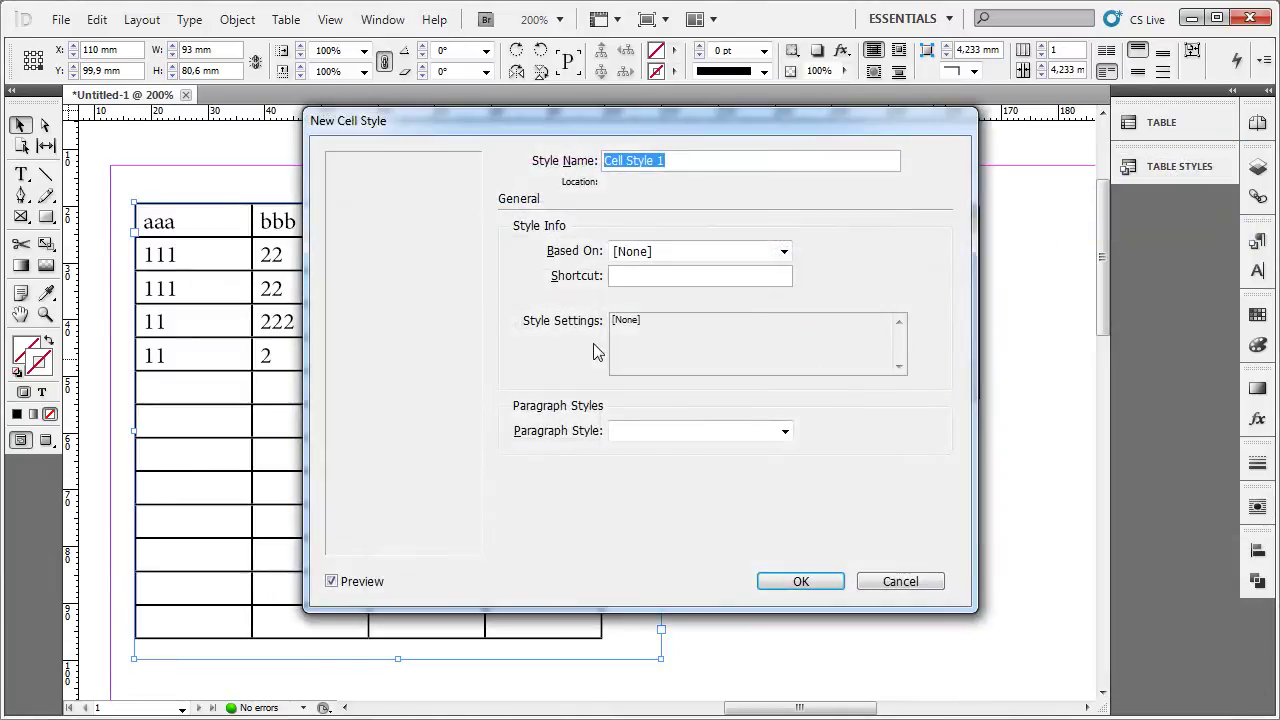
type("1")
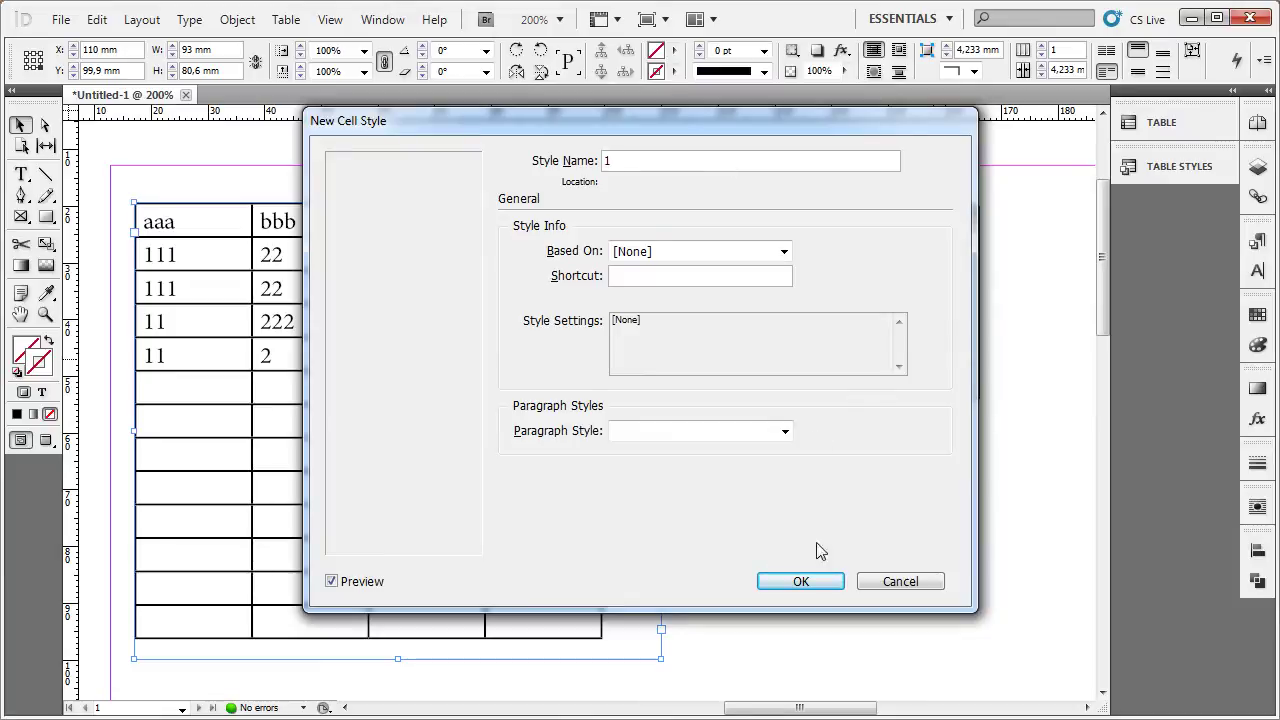
left_click(800, 583)
left_click(803, 587)
Step: Select every cell of the table and apply cell style 1 to them
key("t")
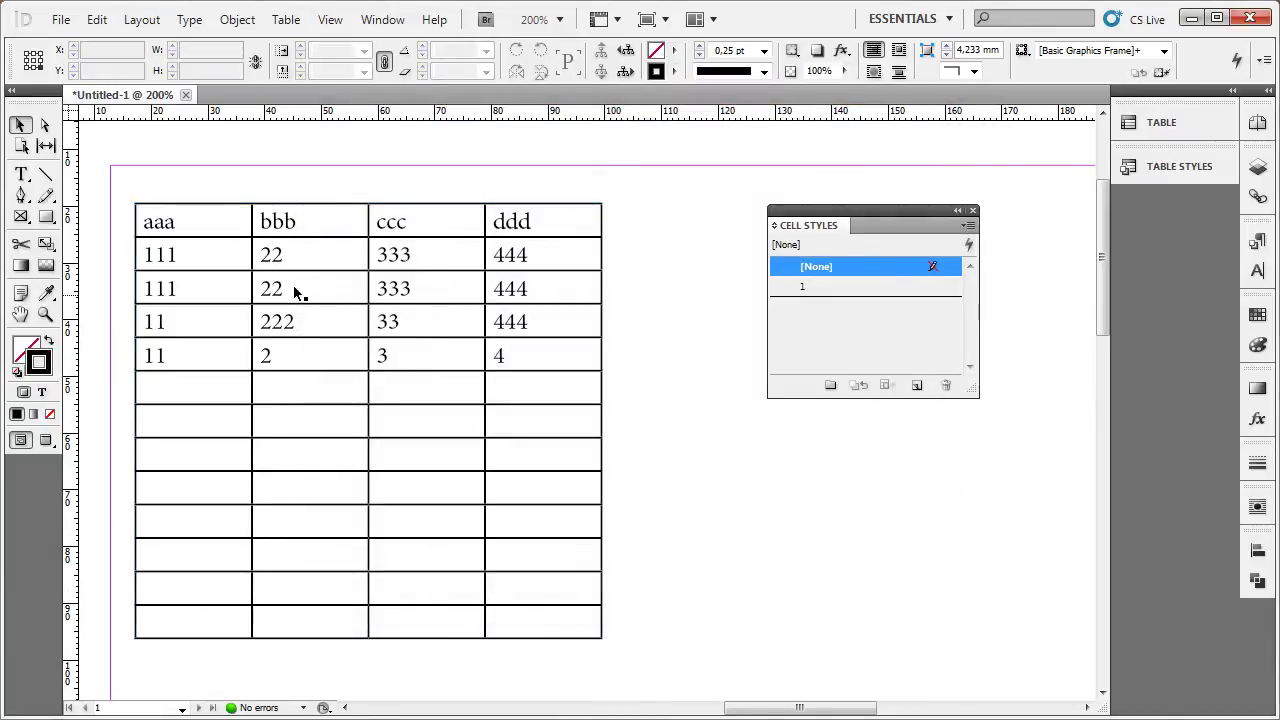
left_click(180, 228)
left_click_drag(160, 222, 634, 657)
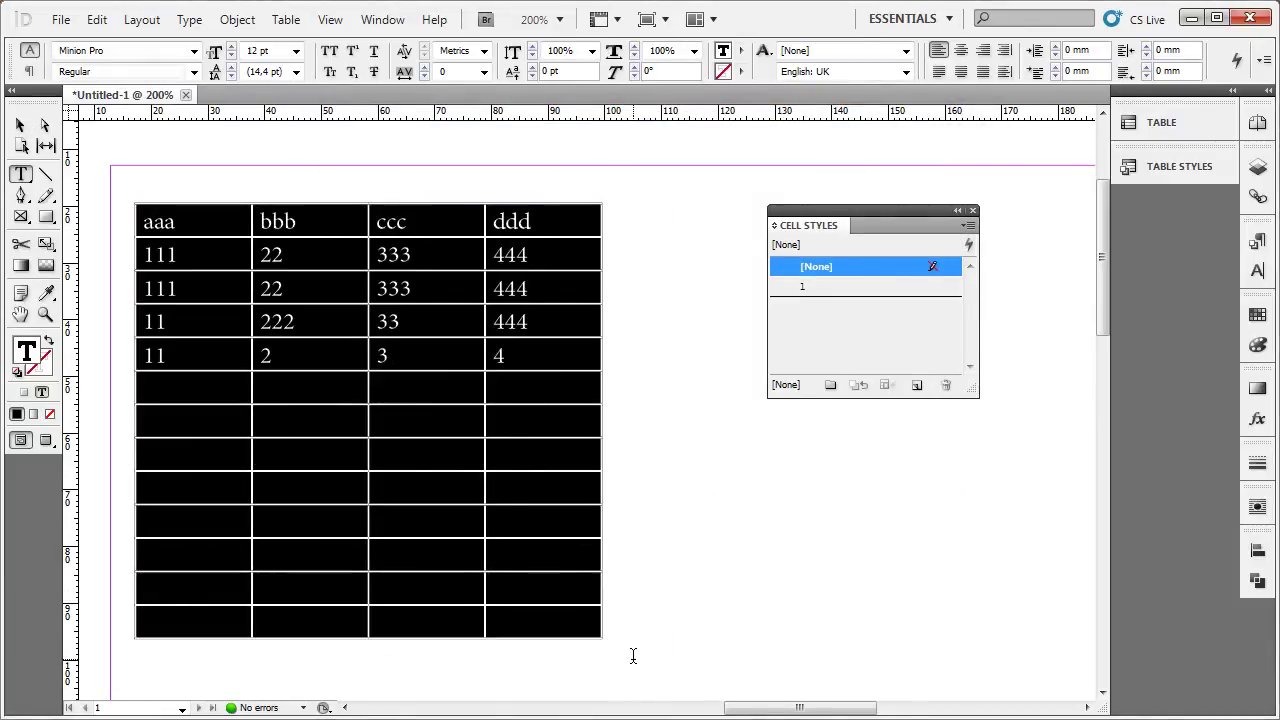
left_click(847, 288)
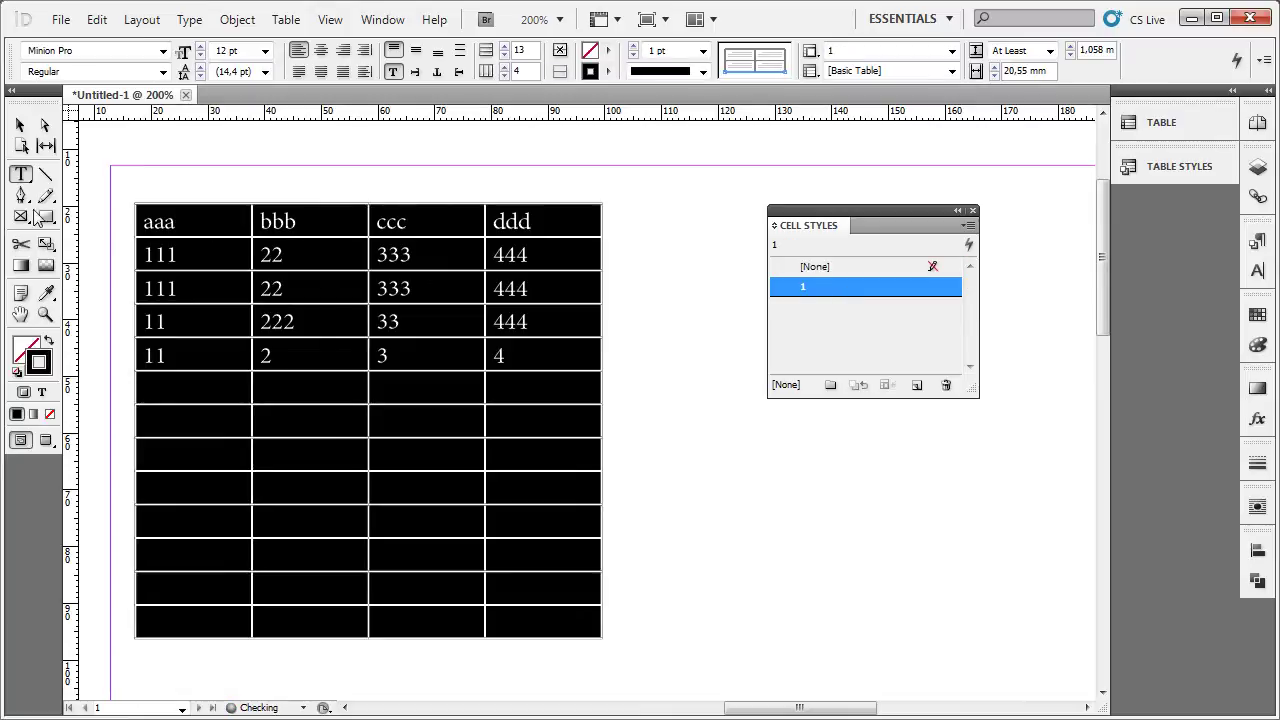
left_click(20, 125)
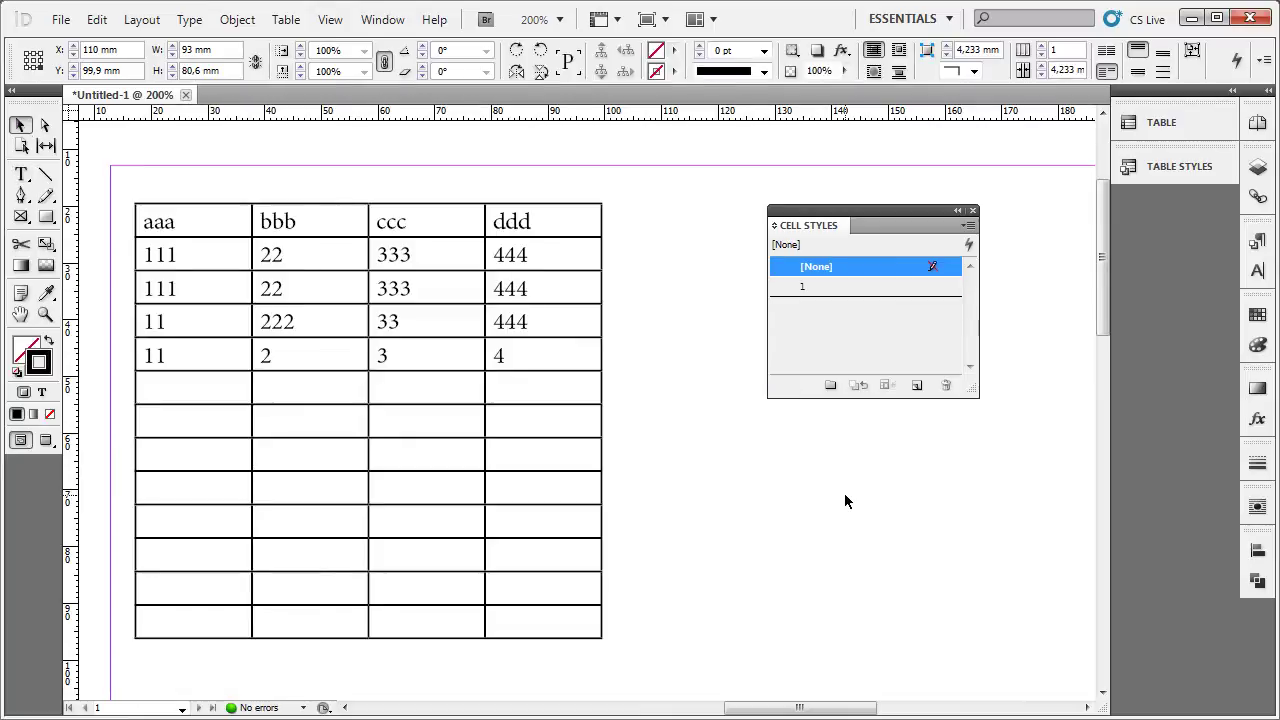
Step: Open cell style 1's options with the table kept in view at 150% zoom
double_click(857, 287)
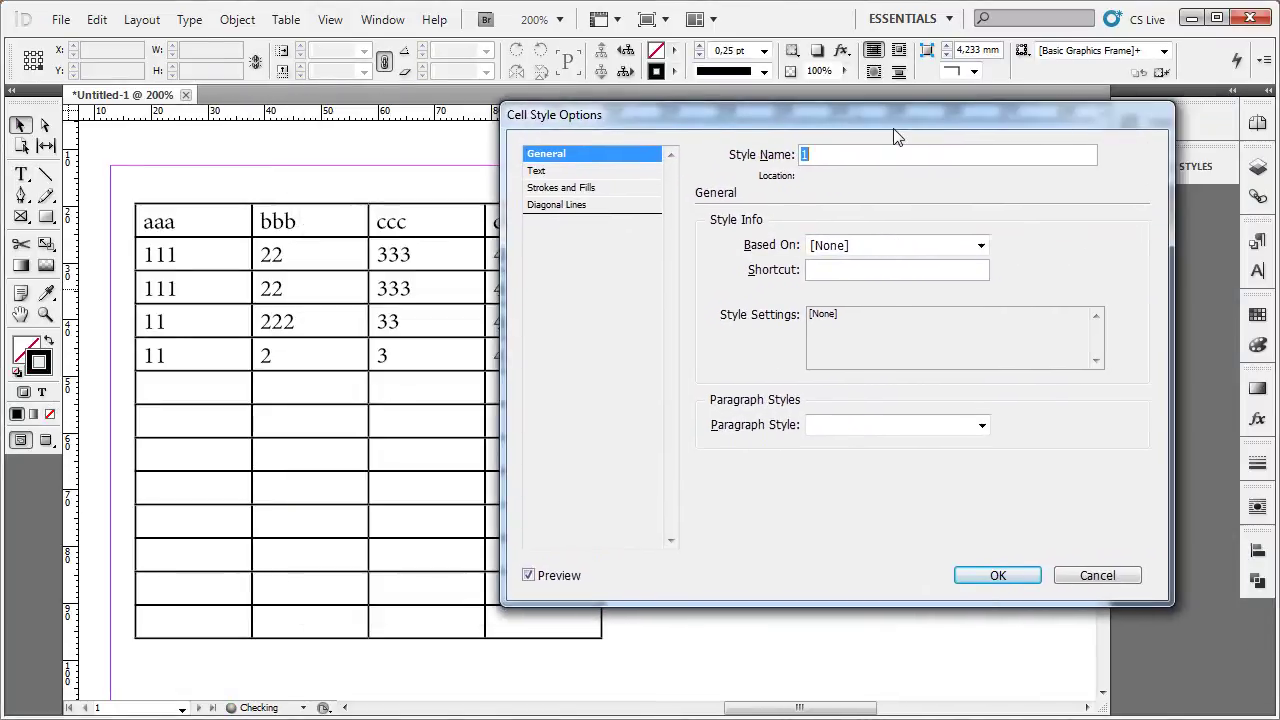
left_click_drag(698, 140, 936, 148)
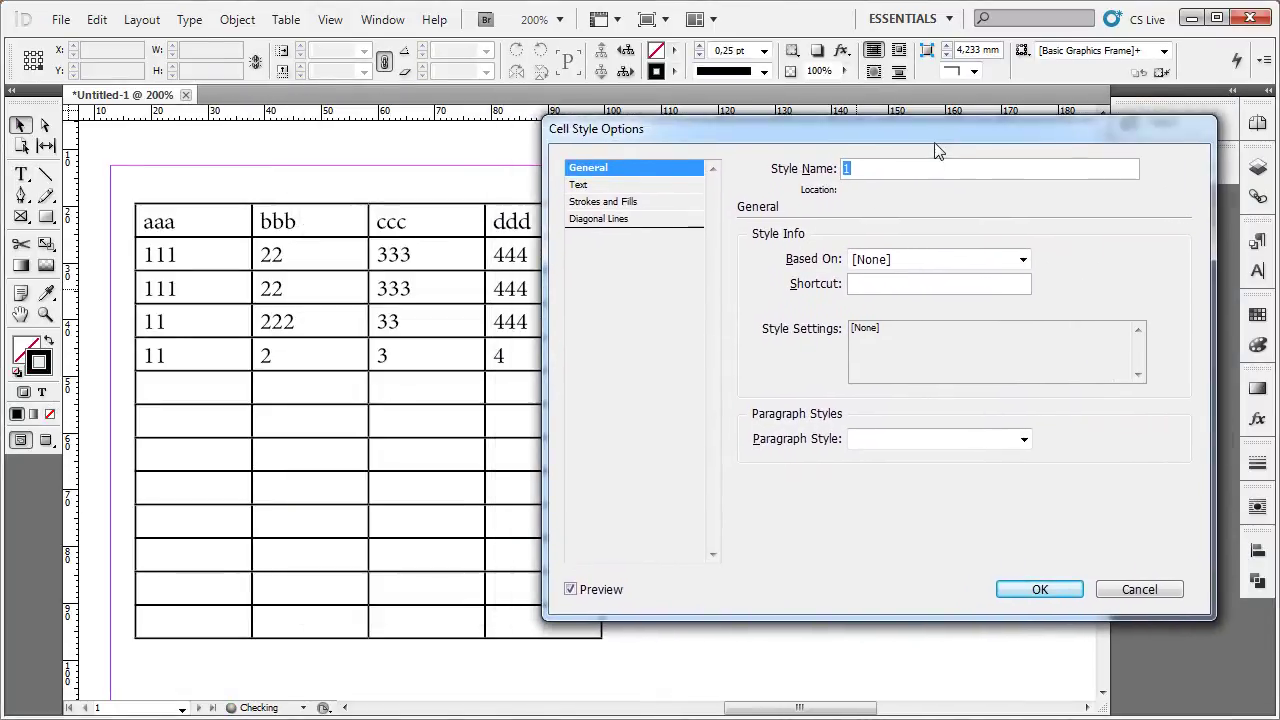
left_click(1038, 589)
key("ctrl+minus")
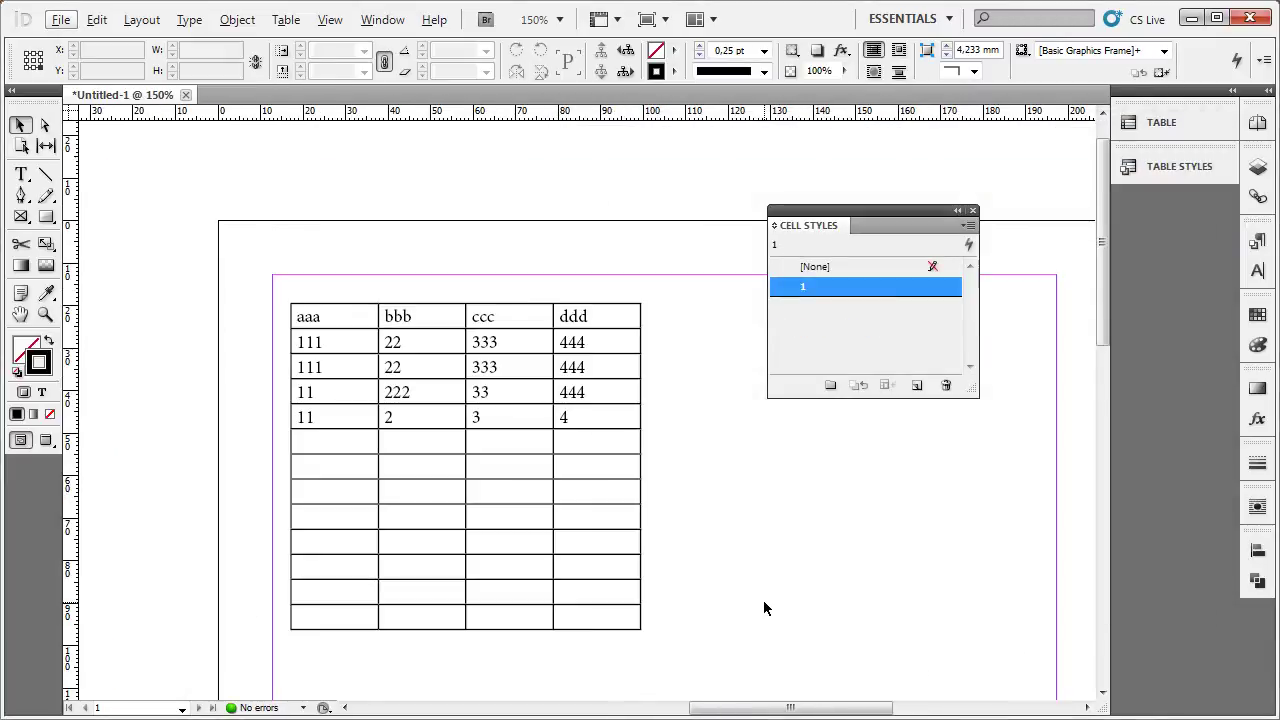
left_click_drag(763, 600, 716, 481)
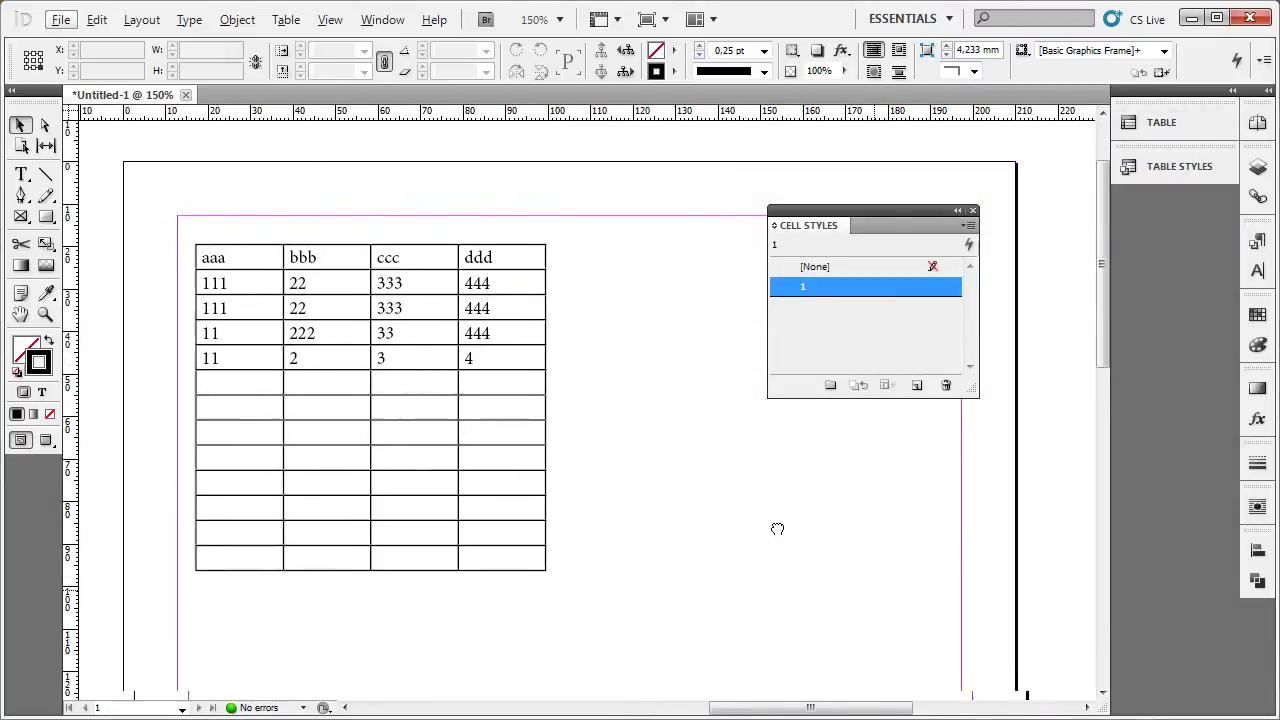
double_click(880, 288)
left_click_drag(877, 143, 827, 149)
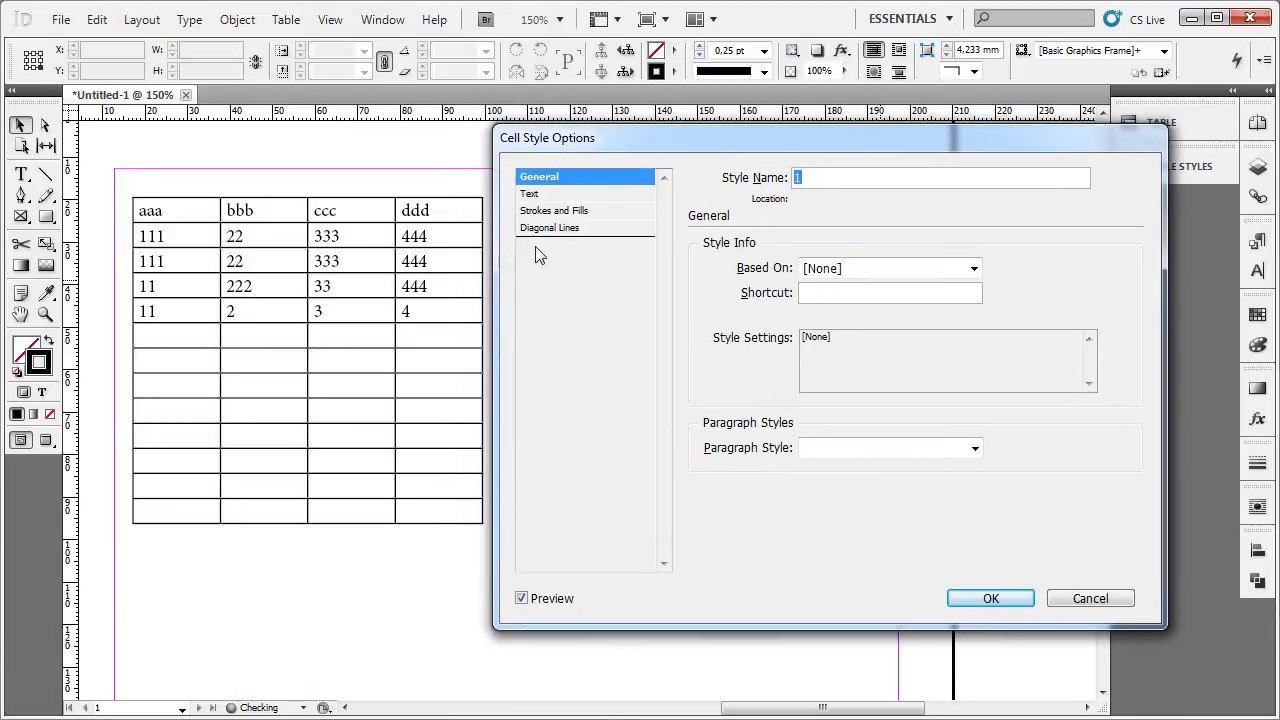
Step: In the style's Text settings, raise the top cell inset to 5 mm
left_click(595, 195)
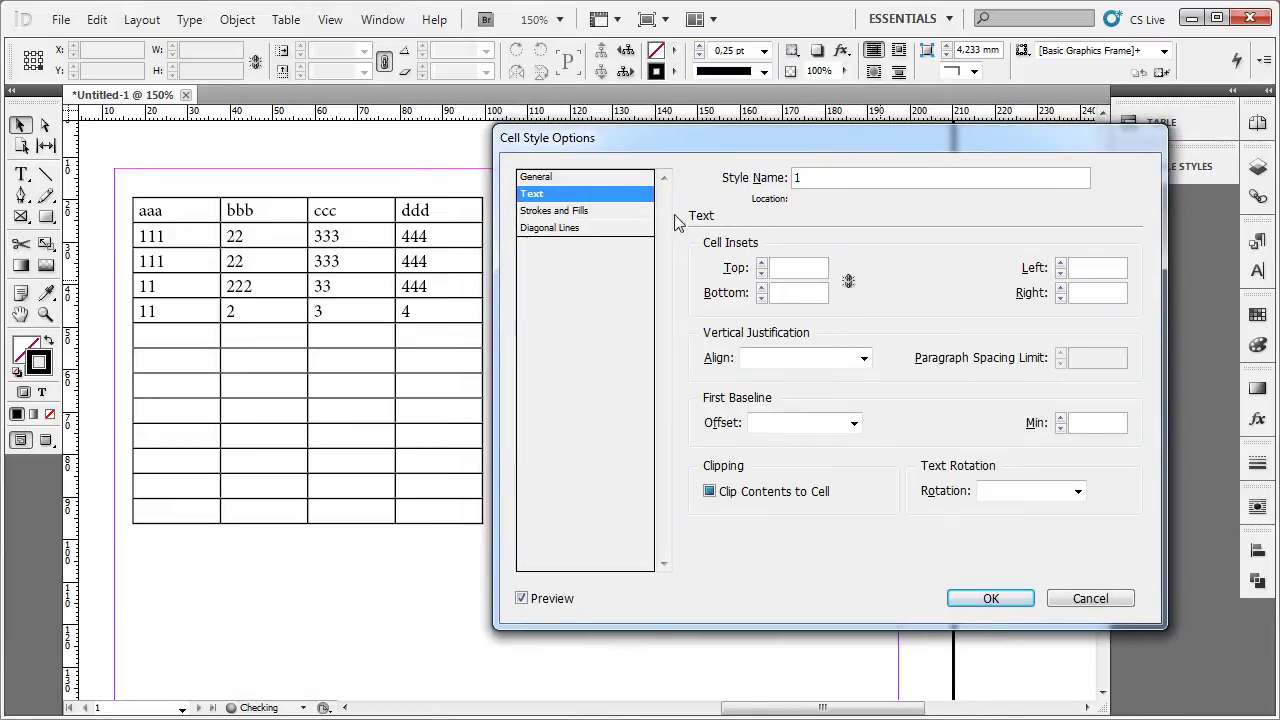
left_click(761, 265)
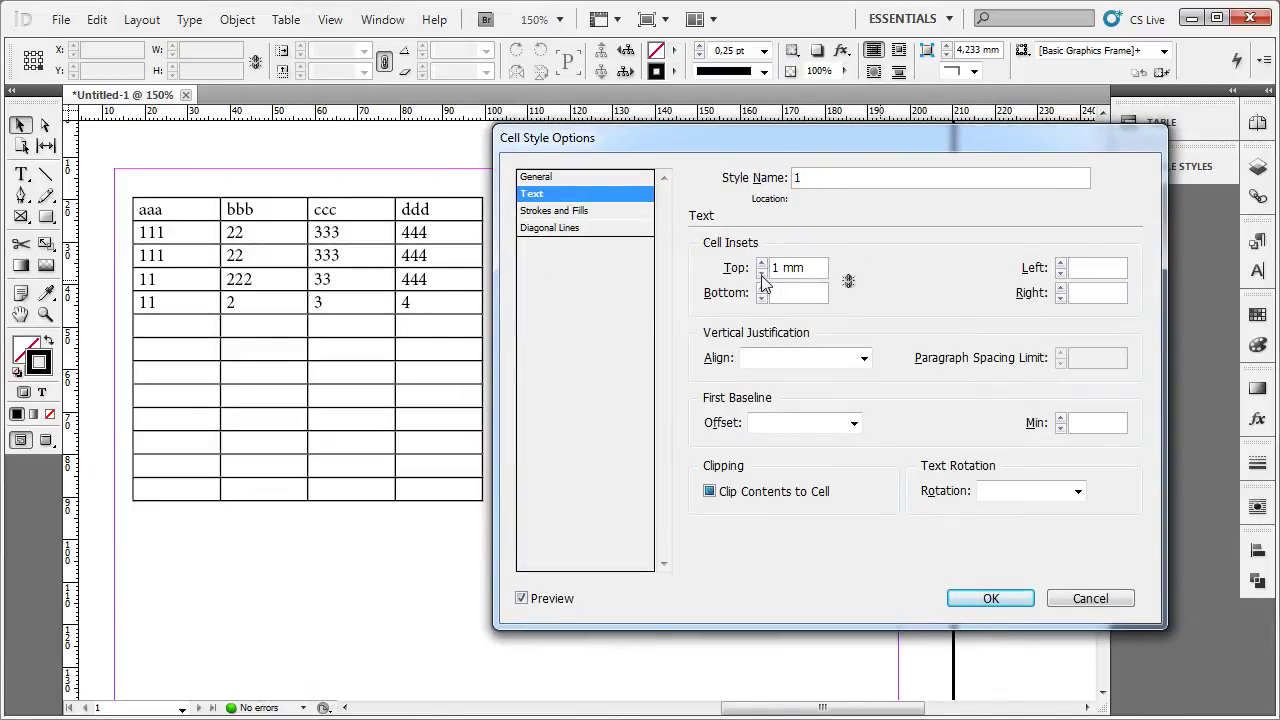
left_click(763, 273)
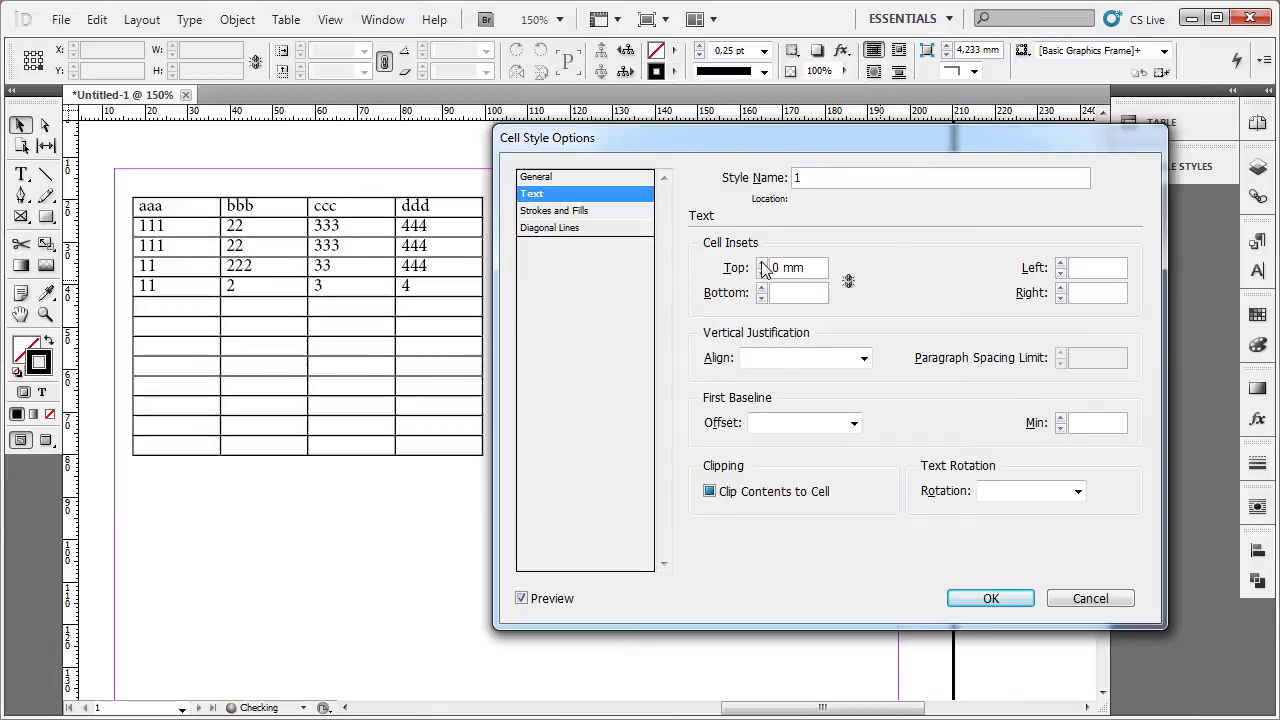
left_click(763, 265)
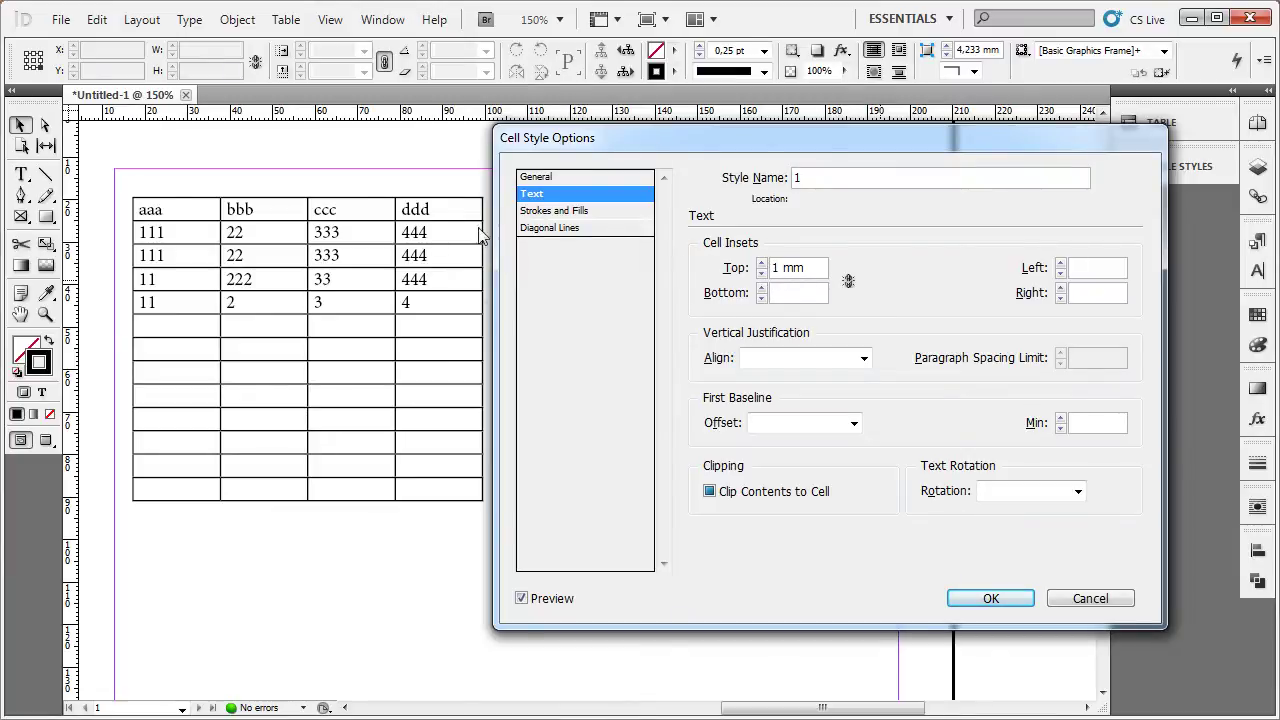
left_click(761, 263)
left_click(761, 263)
left_click(761, 263)
left_click(761, 264)
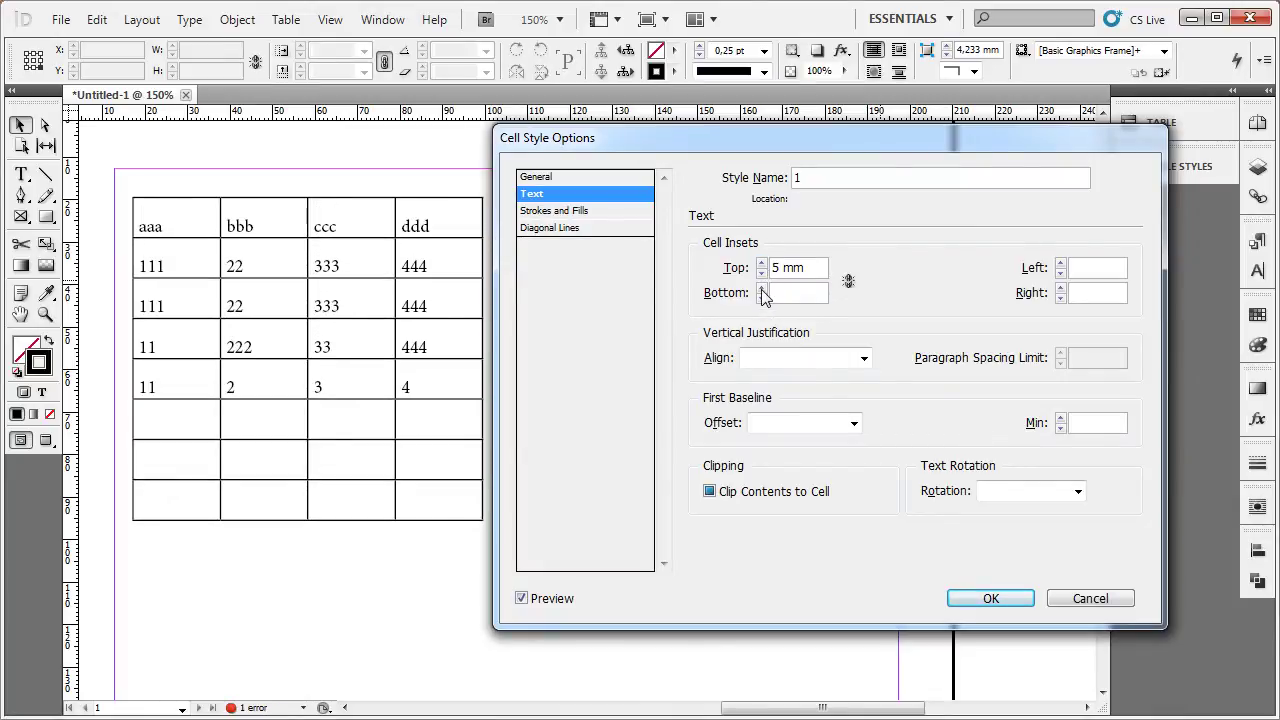
Step: Set the bottom cell inset to 2 mm and the left inset to 4 mm
left_click(762, 296)
left_click(761, 288)
left_click(761, 288)
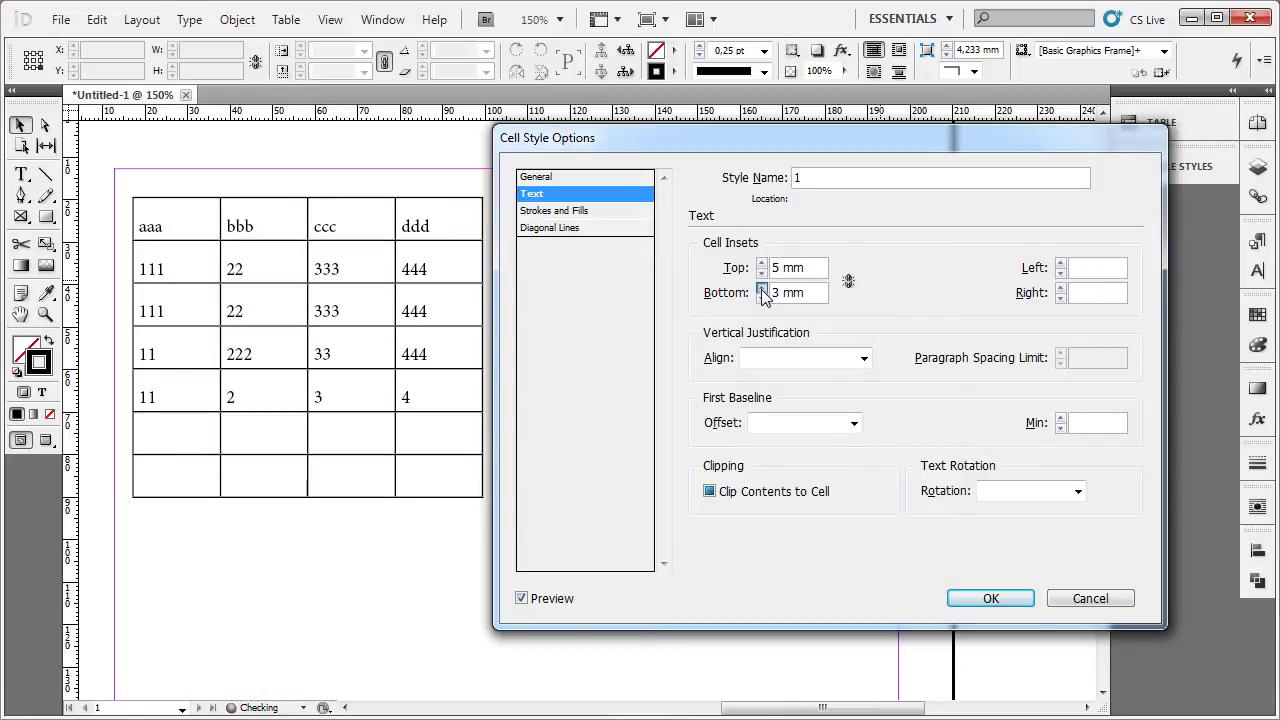
left_click(761, 288)
left_click(761, 297)
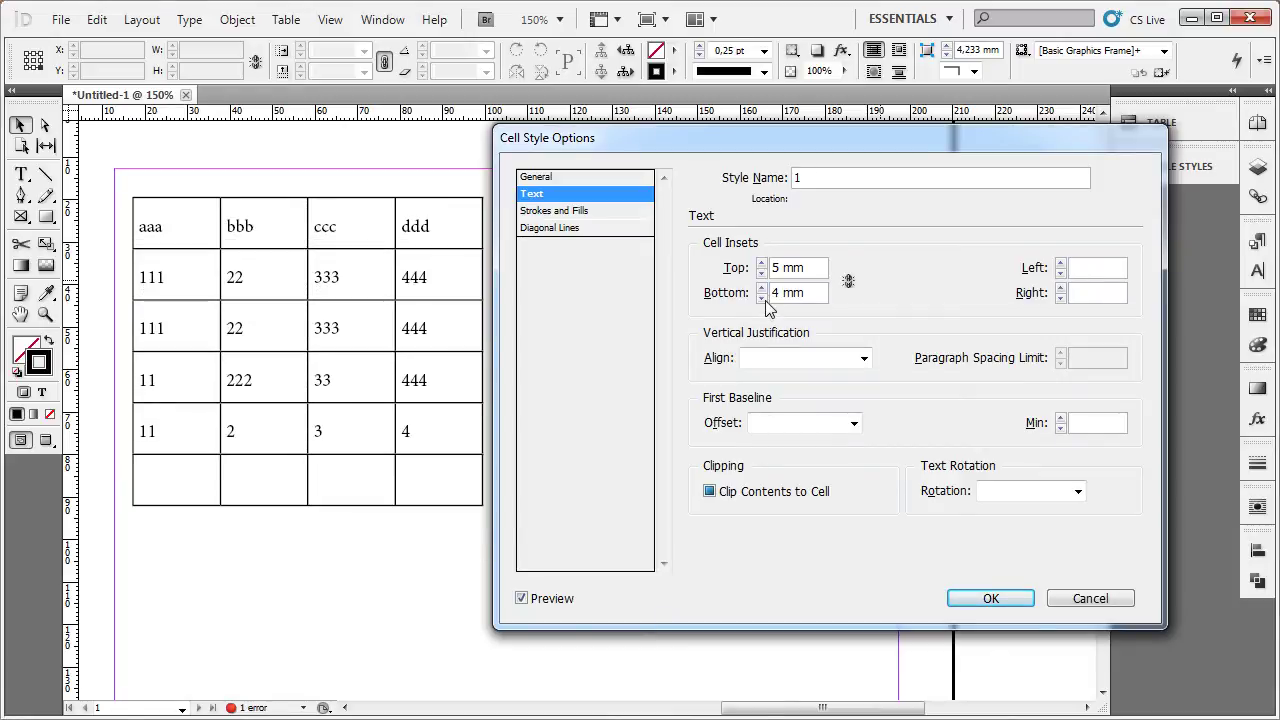
left_click(761, 297)
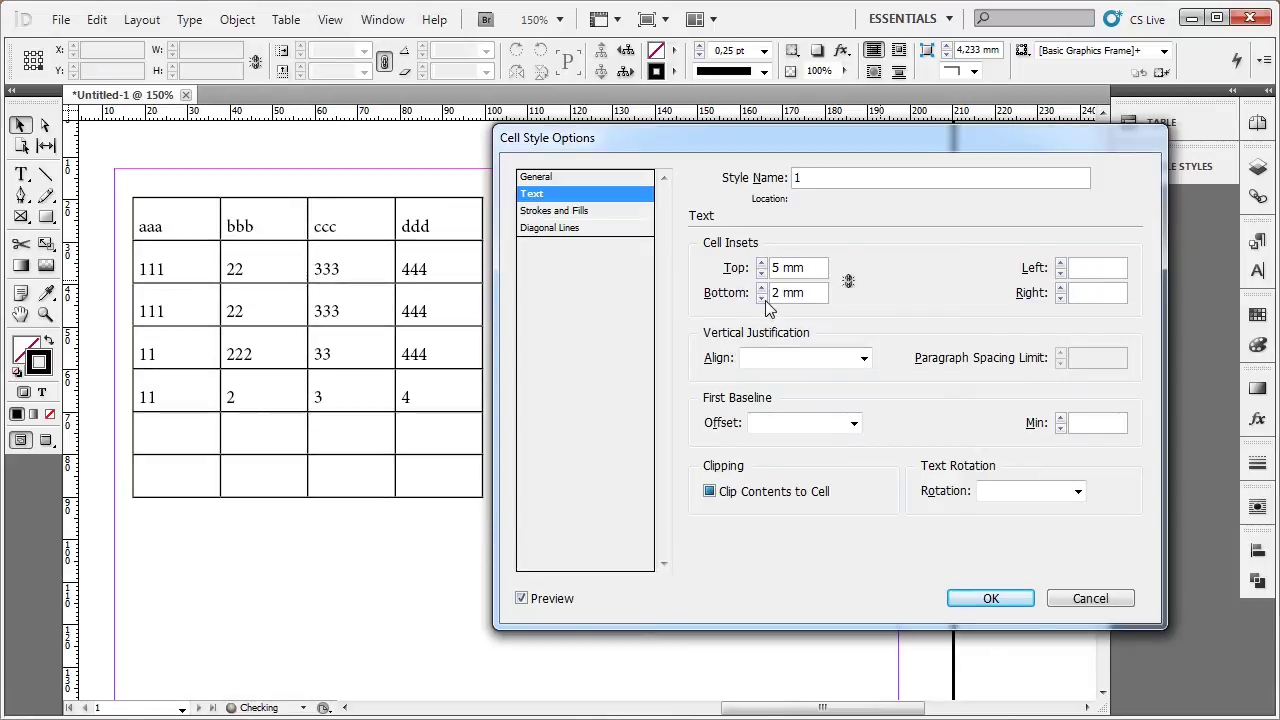
left_click(1060, 263)
left_click(1060, 263)
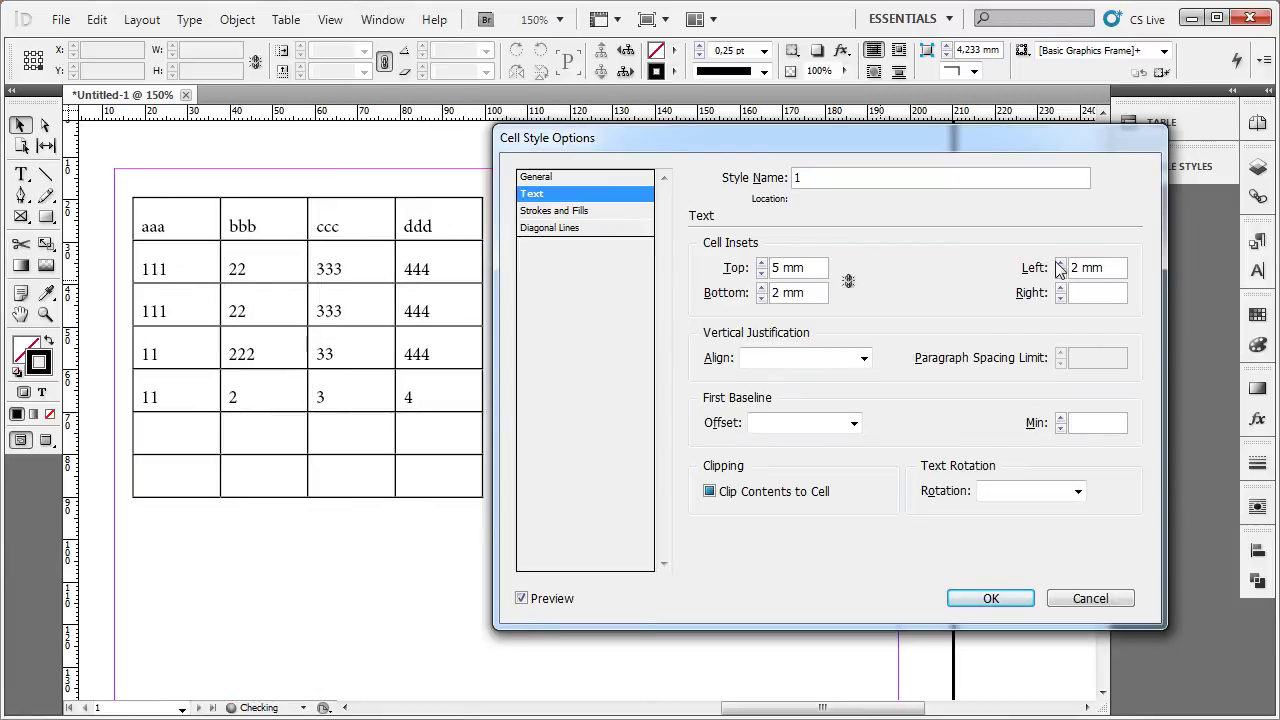
left_click(1060, 263)
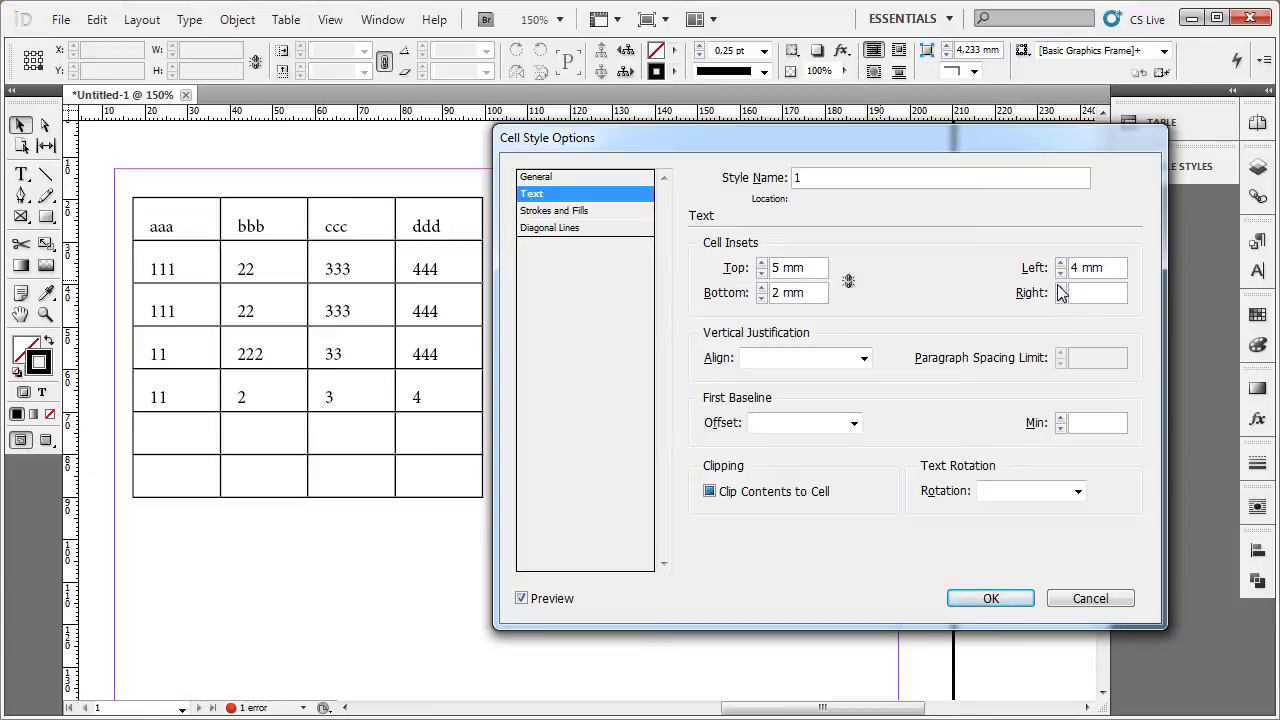
Step: Leave the right cell inset empty by clearing its value
left_click(1060, 288)
left_click(1060, 288)
left_click(1060, 288)
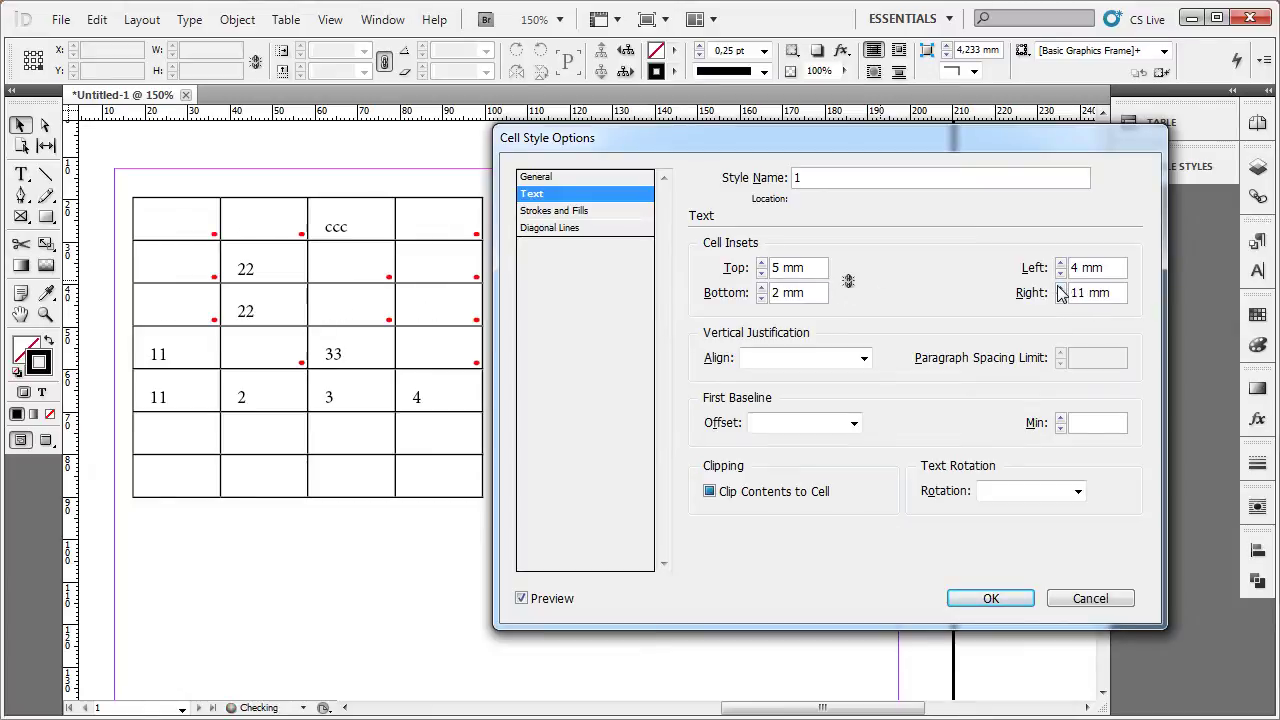
left_click(1060, 288)
left_click(1062, 298)
left_click(1062, 298)
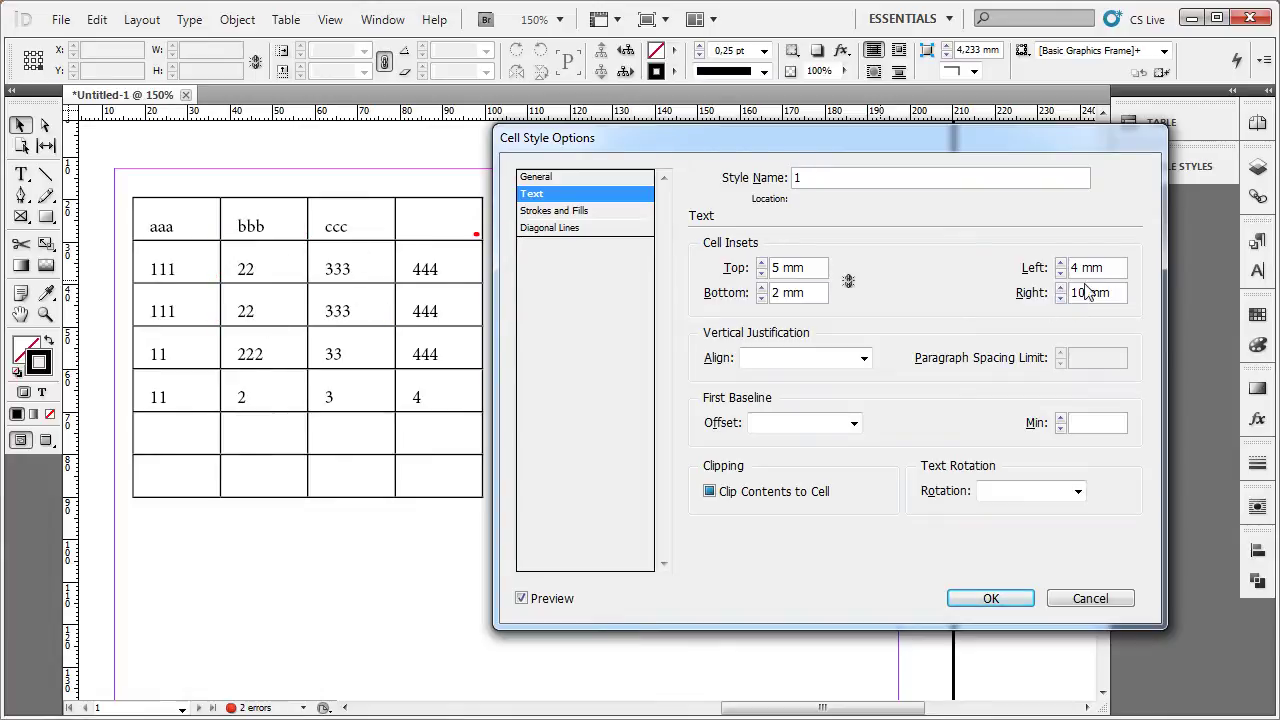
left_click(1060, 288)
left_click(1060, 298)
left_click(1060, 298)
left_click(1060, 298)
left_click(1060, 298)
left_click(1060, 298)
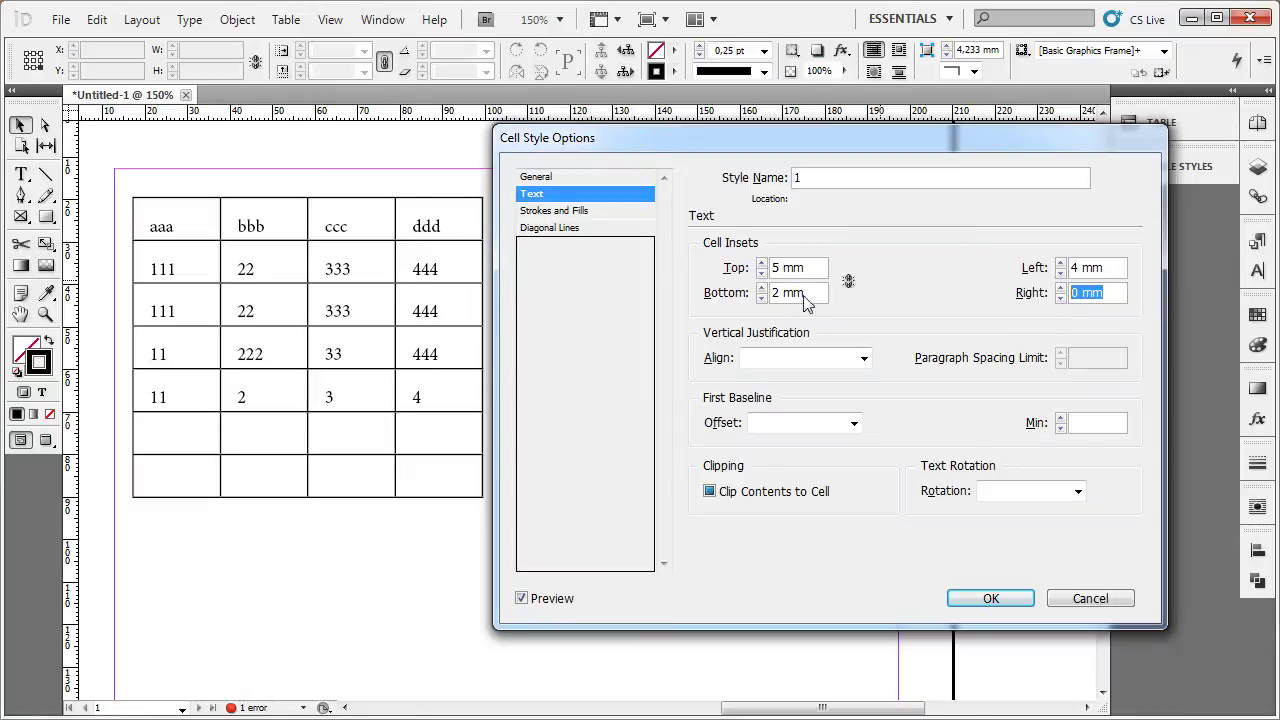
key("BackSpace")
Step: Leave vertical alignment unchanged and confirm cell style 1's 5/2/4 mm insets with OK
left_click(760, 360)
left_click(914, 364)
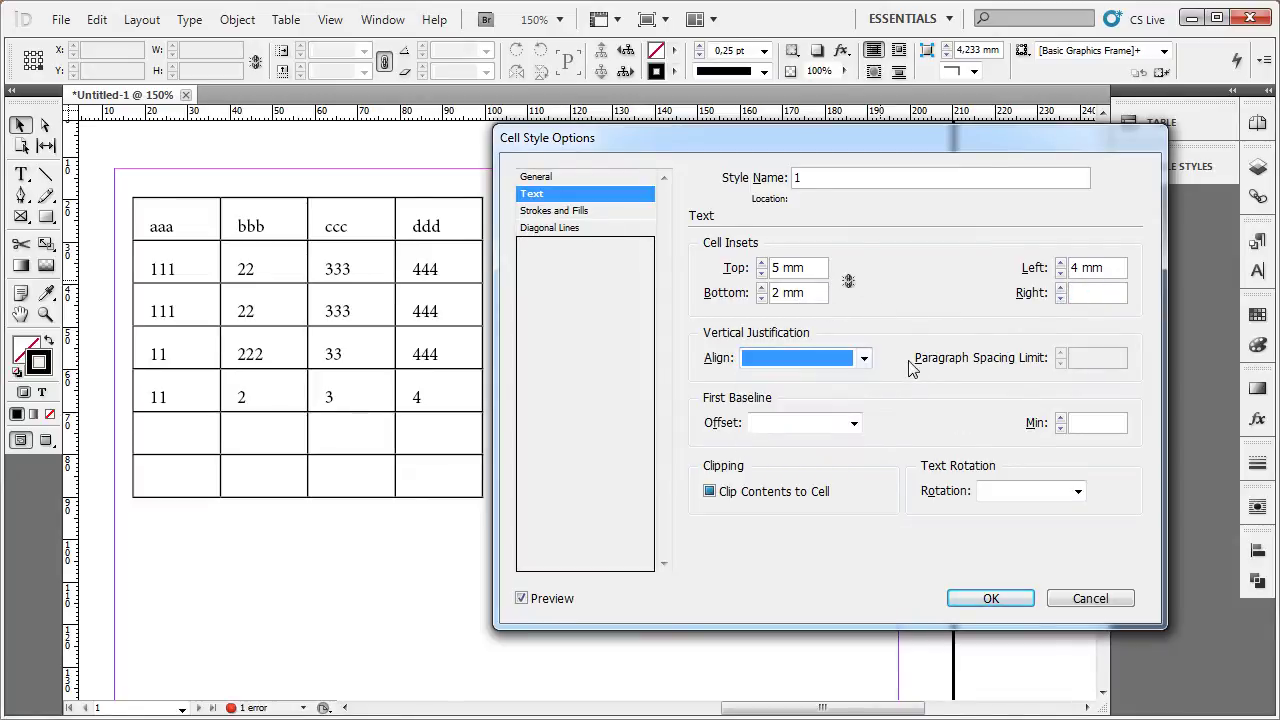
left_click(810, 362)
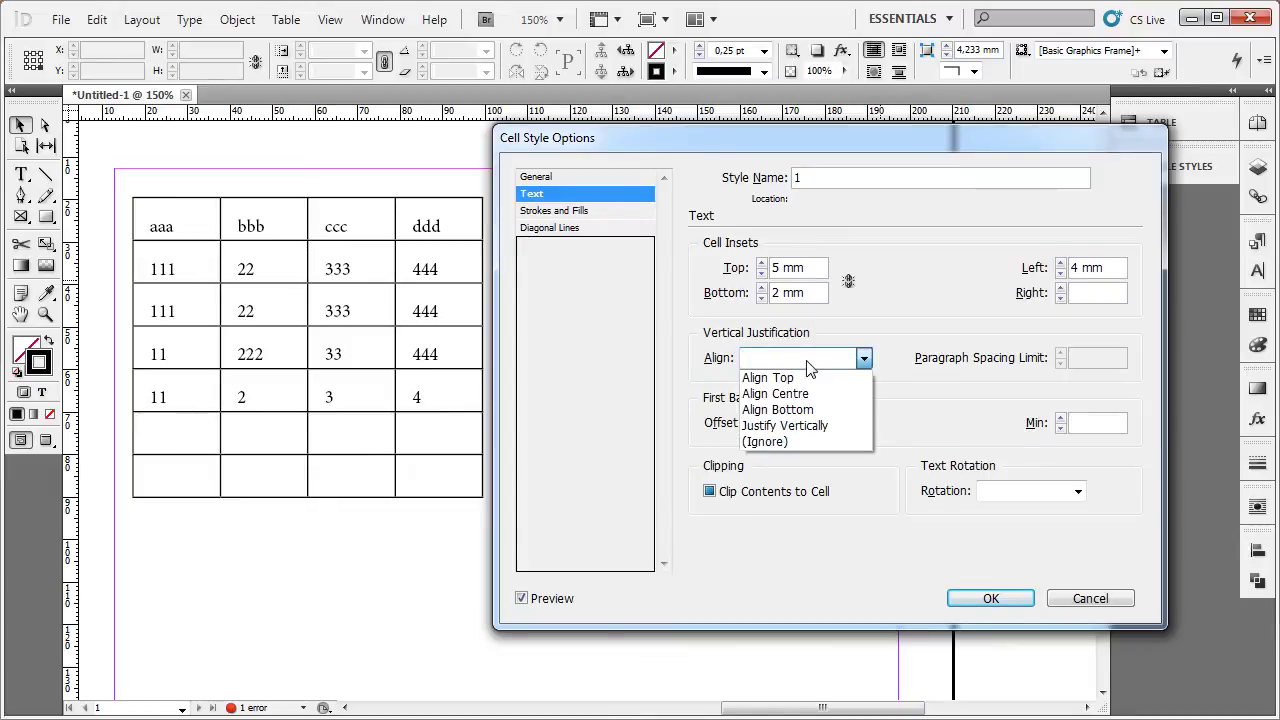
left_click(808, 362)
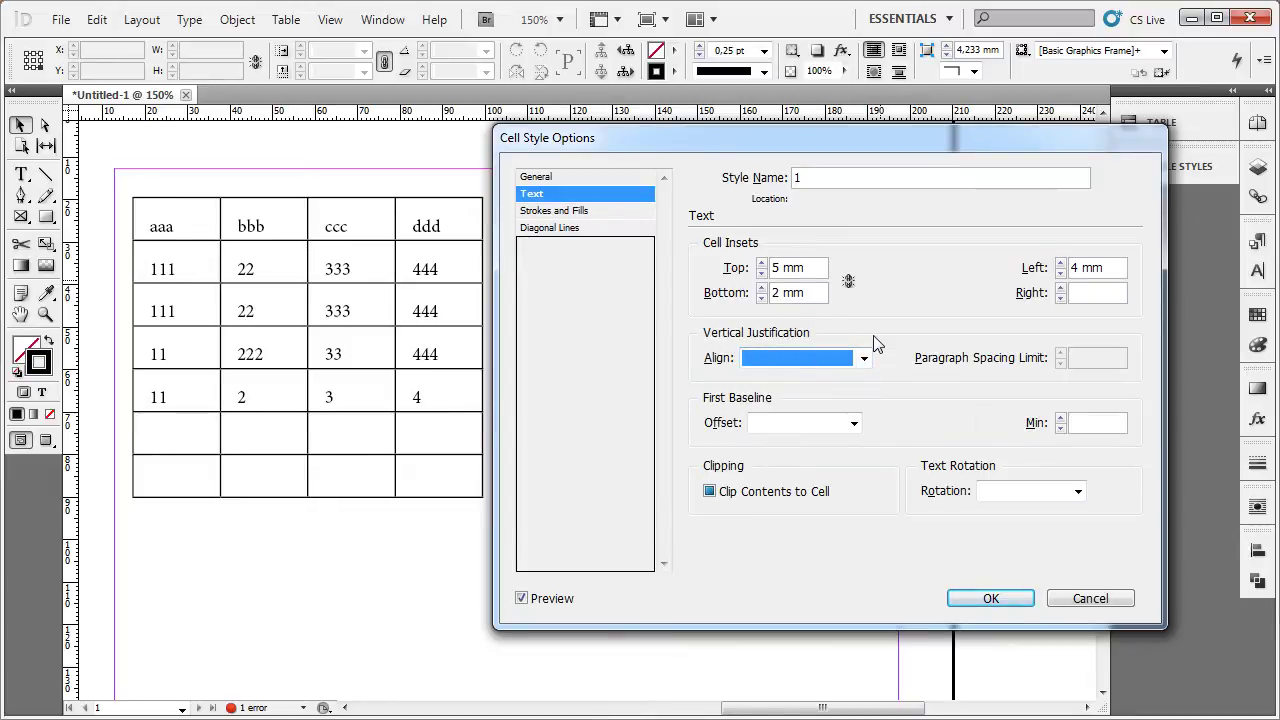
left_click(834, 364)
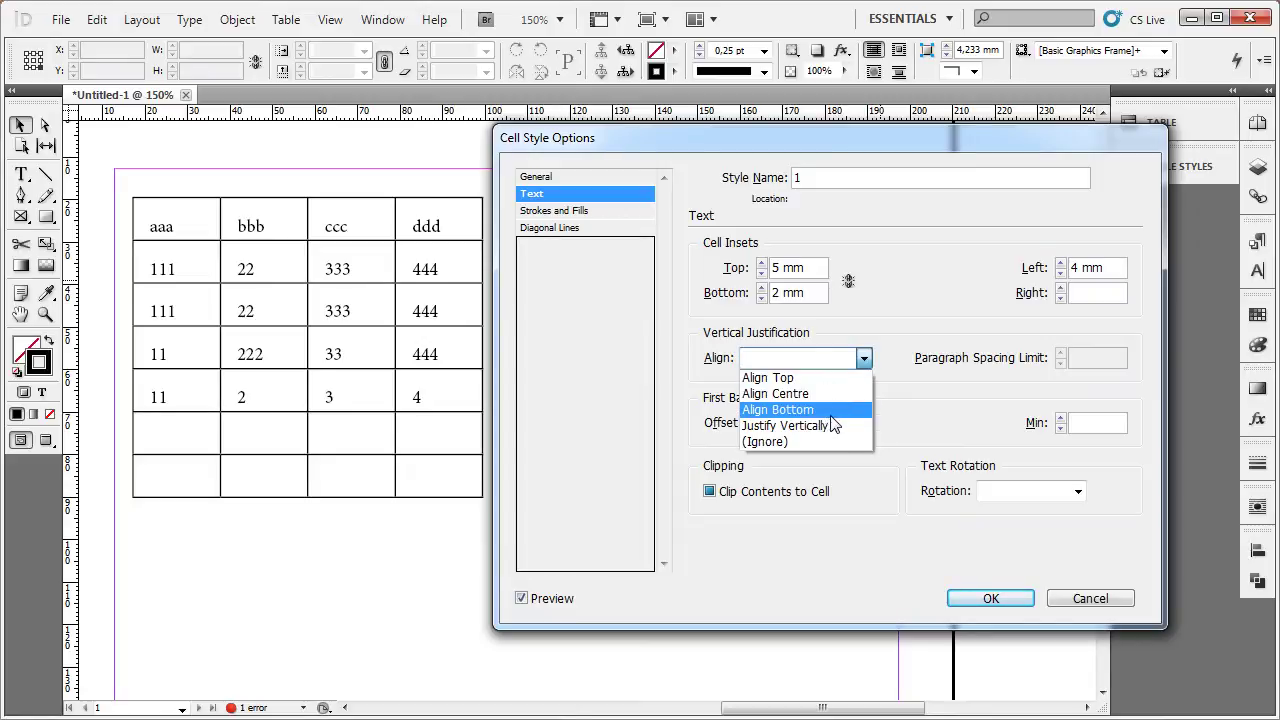
left_click(908, 410)
left_click(1000, 600)
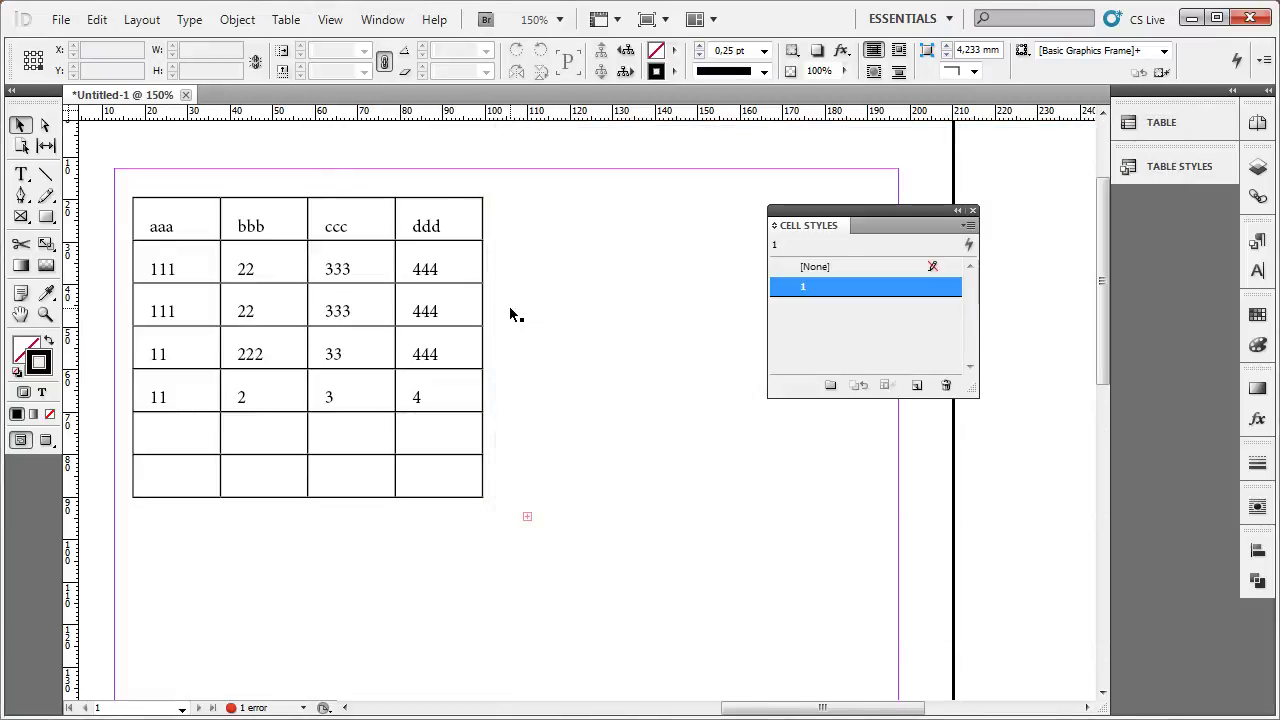
Step: Fit the table frame, then draw a text frame beside it holding 'fdafdafkjh', 'fdfsdfsd', 'fsd fsdfsdfs fsdf'
left_click(509, 311)
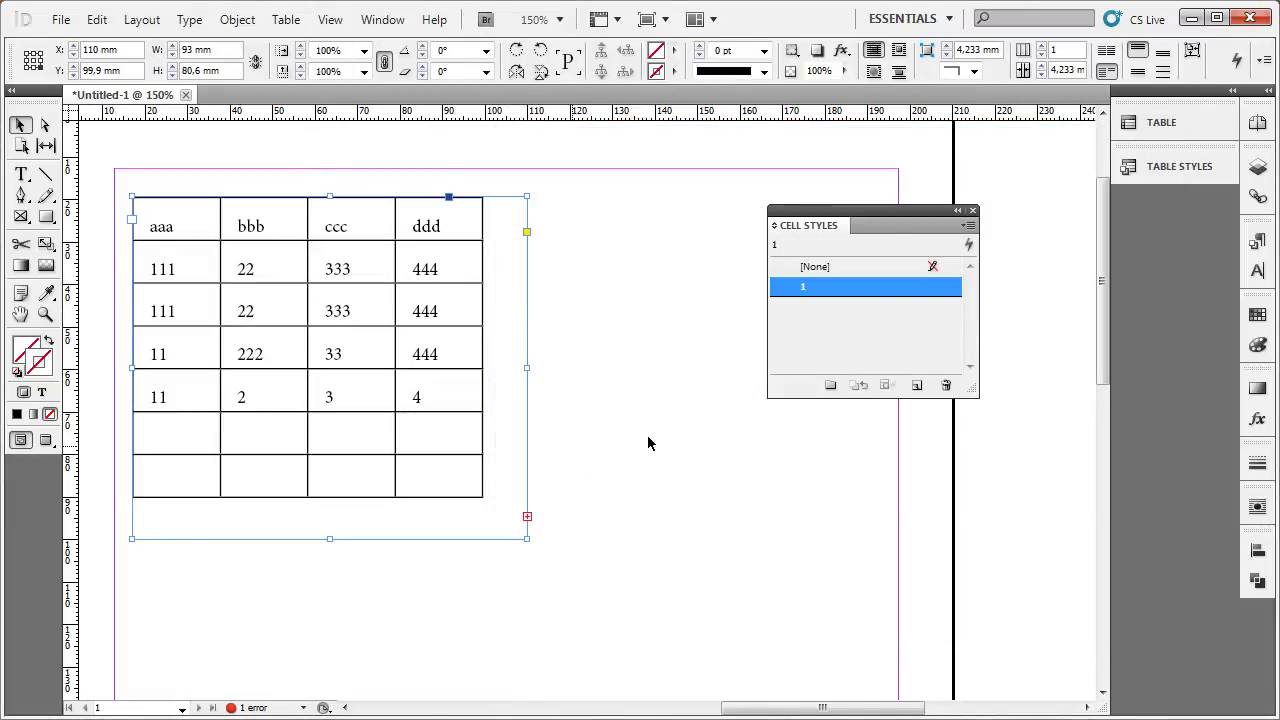
key("ctrl+alt+c")
scroll(331, 363, "right", 5)
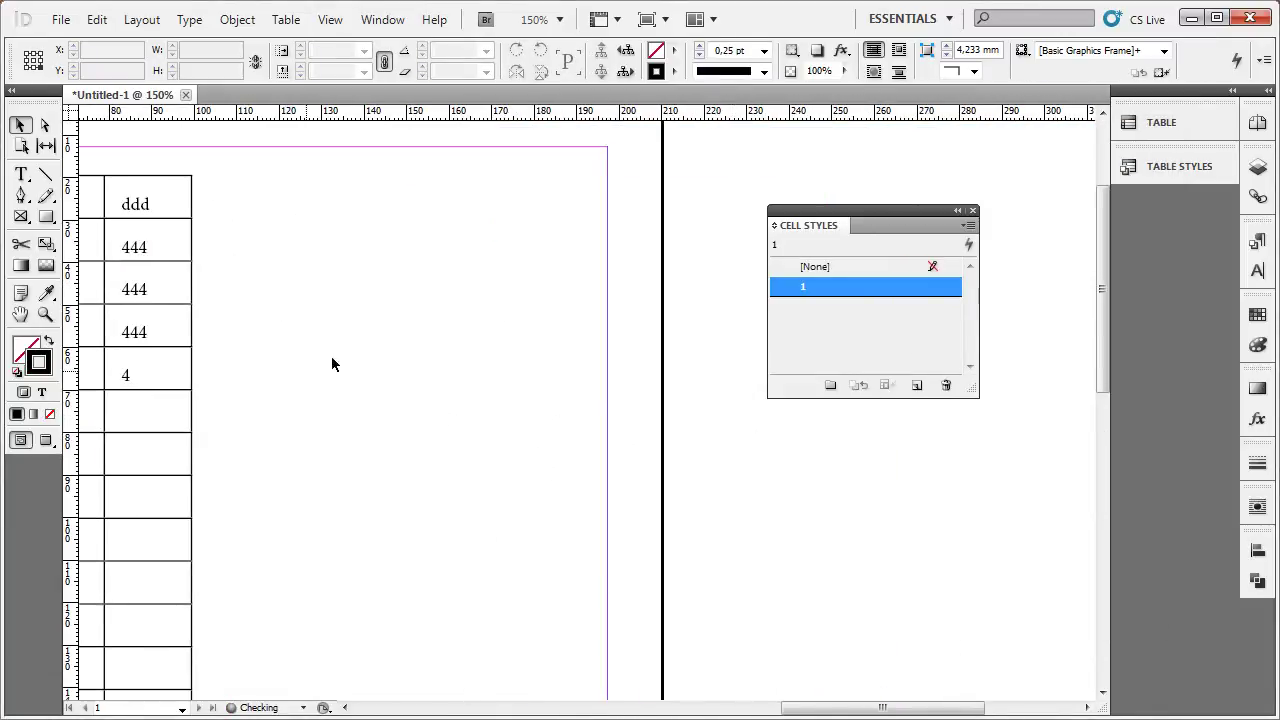
left_click(21, 174)
left_click_drag(274, 192, 751, 606)
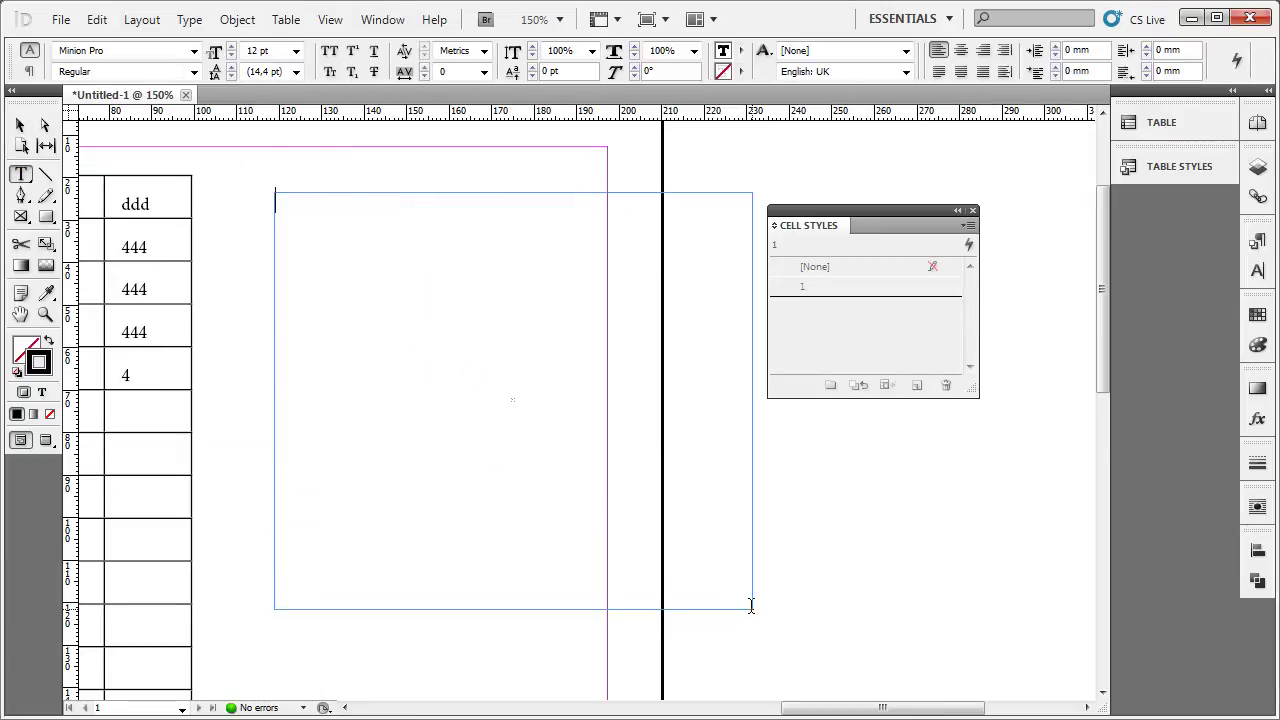
type("fdafdafkjh")
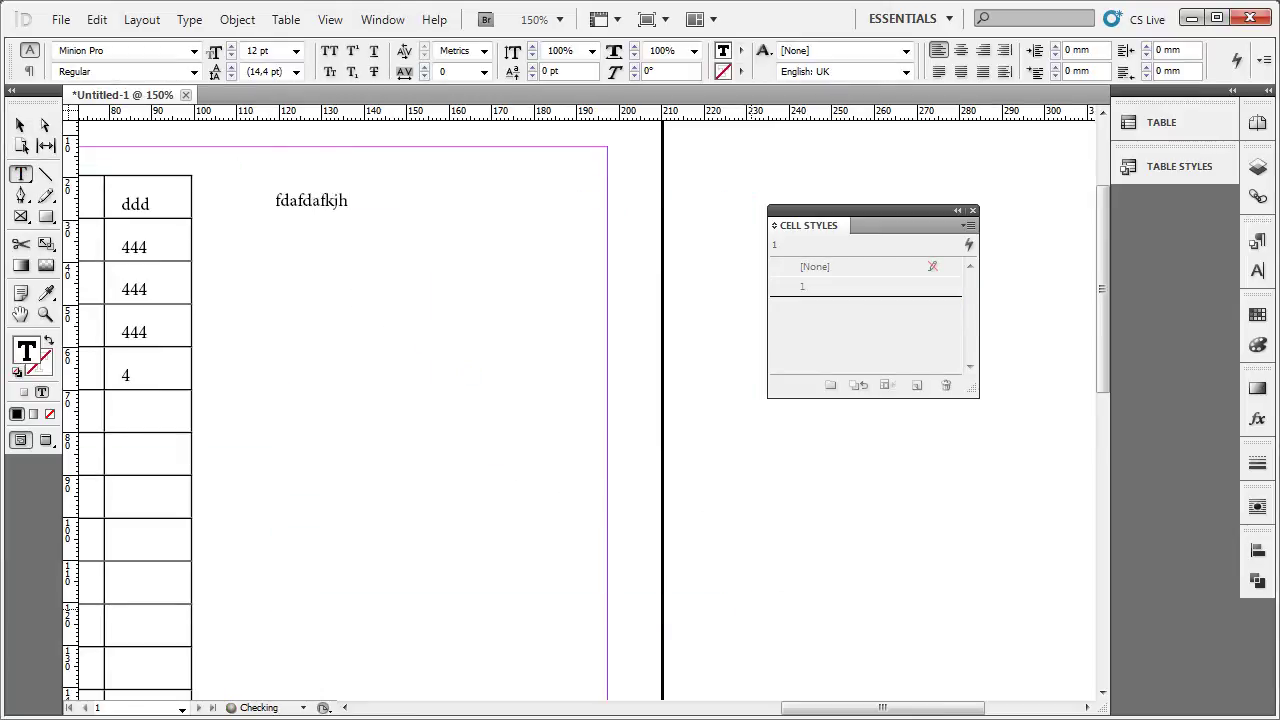
key("Return")
type("fdf")
type("sdfsd")
key("Return")
type("fsd fsdfsdfs f")
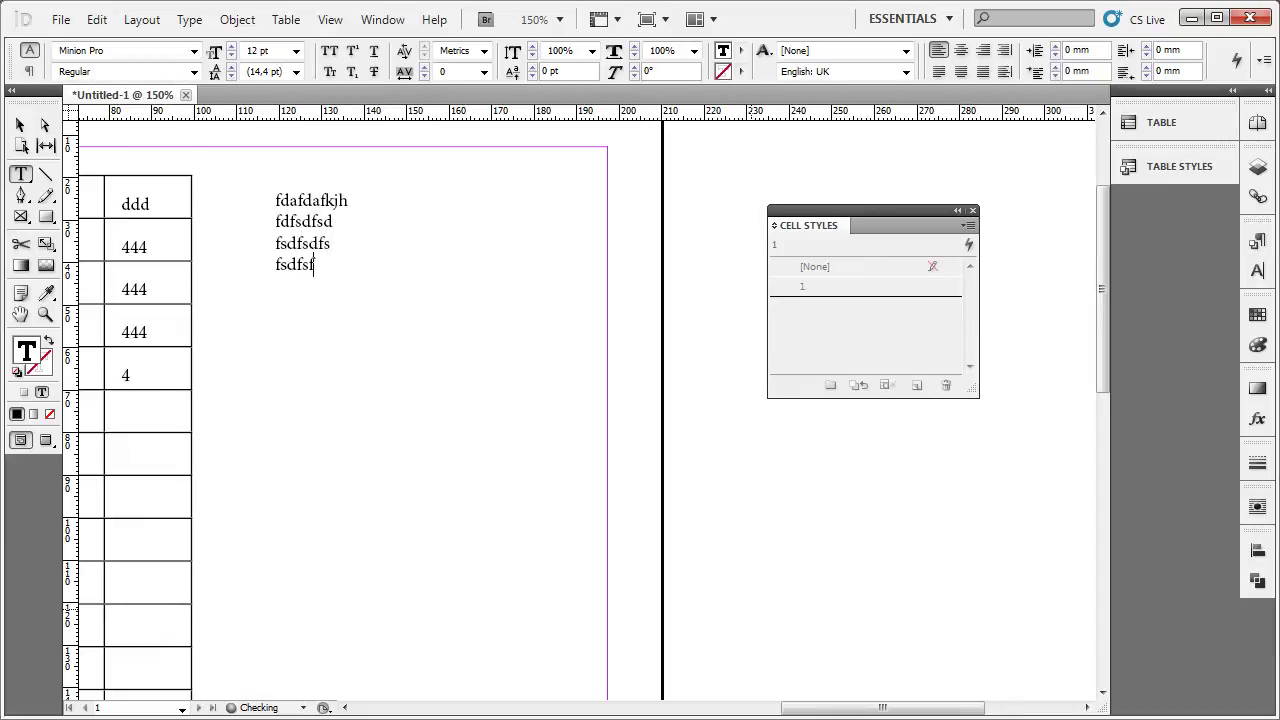
type("sdfsdf")
Step: Select all the text inside the new text frame
key("Escape")
left_click_drag(379, 194, 325, 224)
key("ctrl+z")
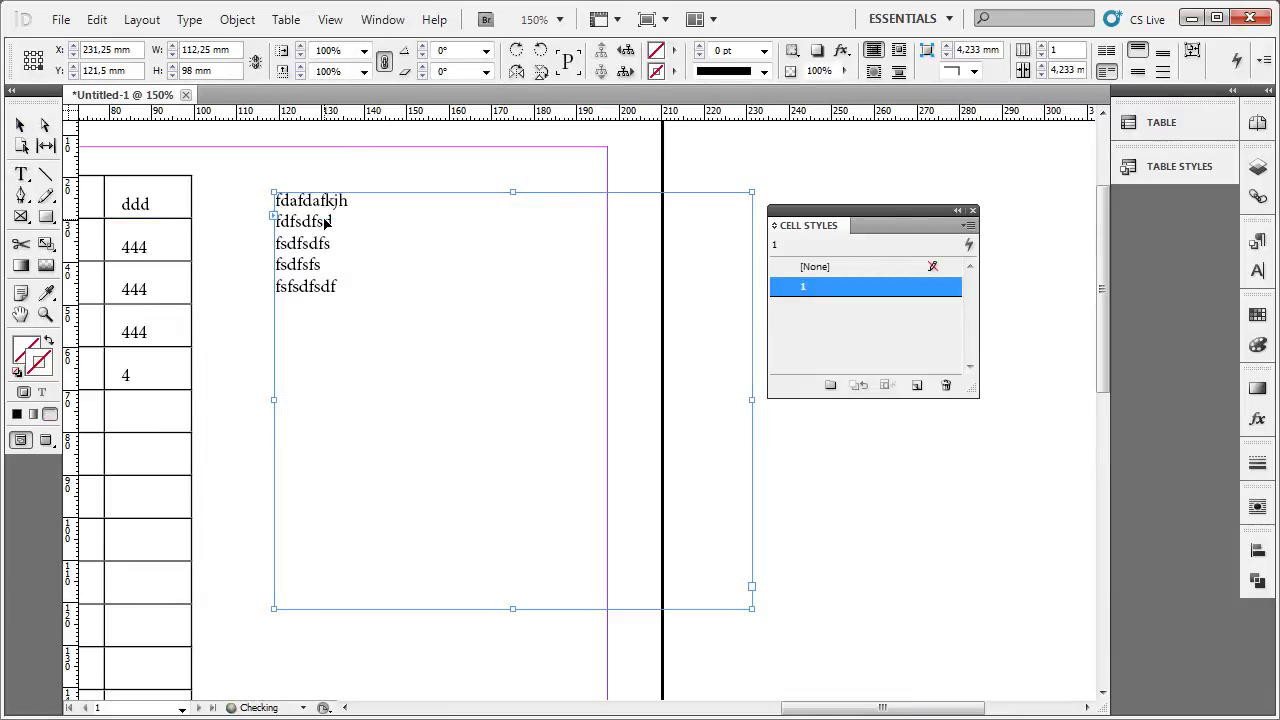
key("v")
double_click(280, 226)
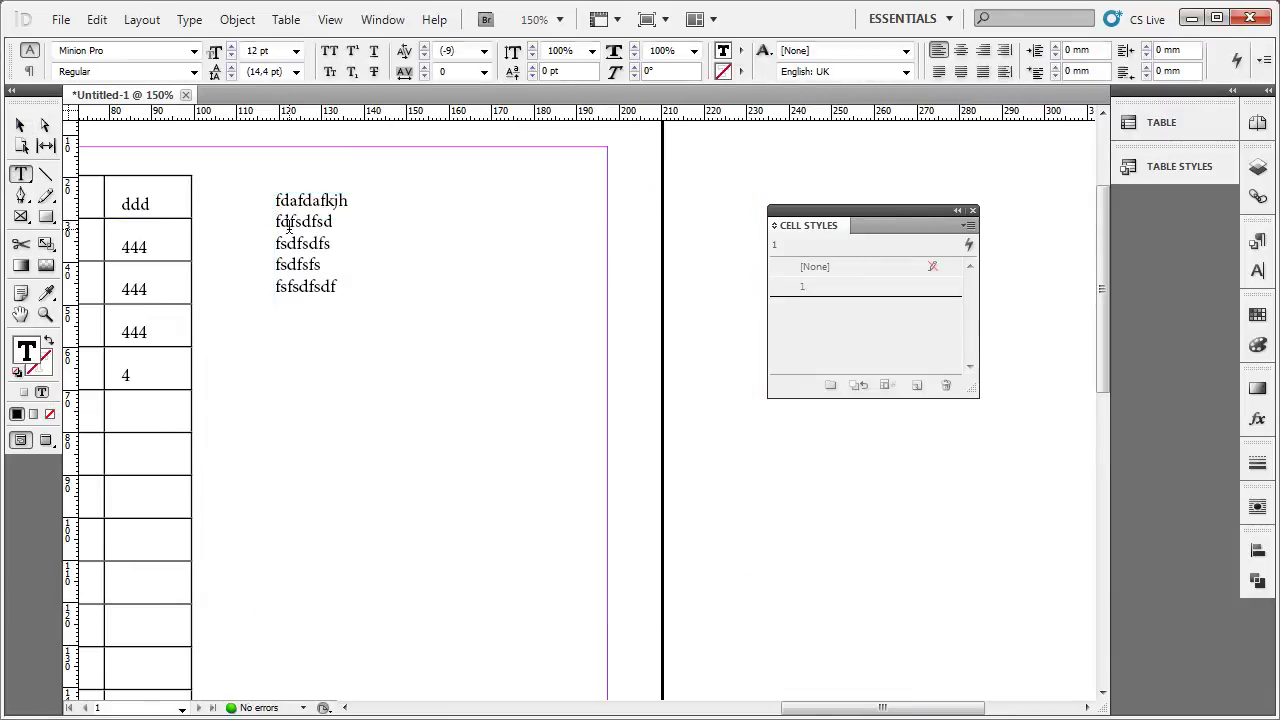
key("ctrl+a")
left_click(288, 22)
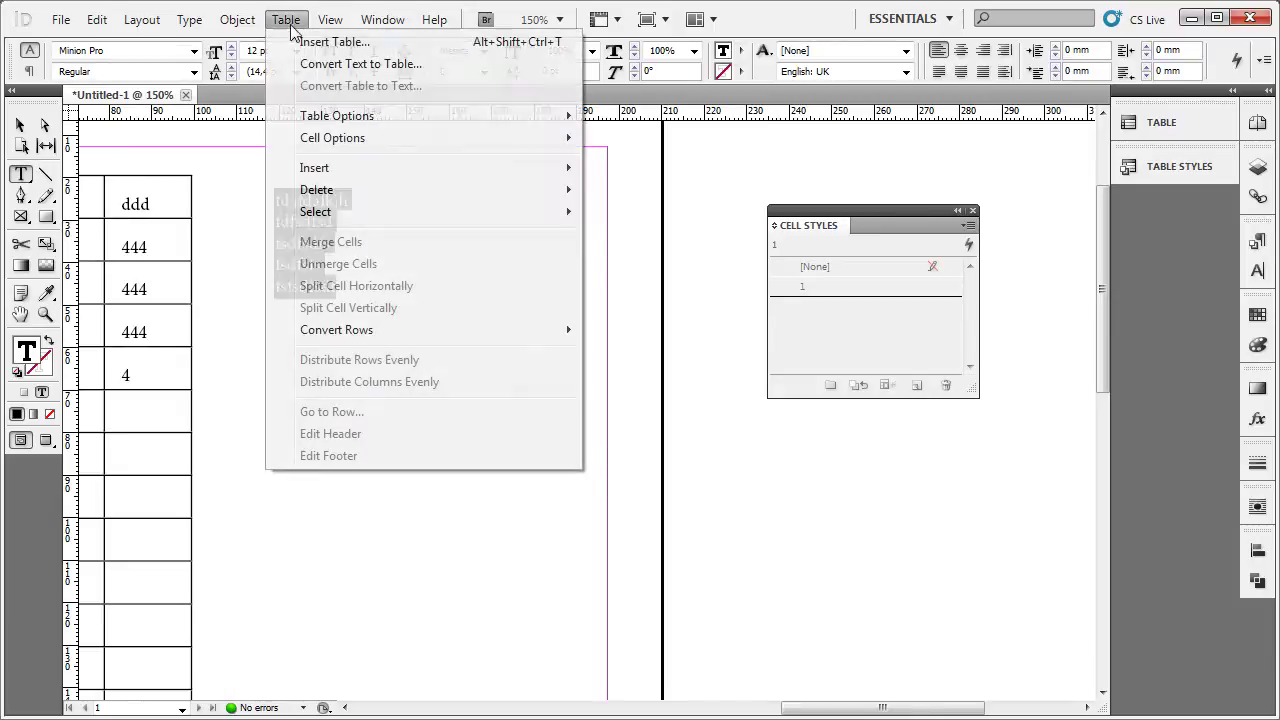
Step: Convert the selected text into a table using the [Basic Table] style
left_click(360, 63)
left_click(823, 478)
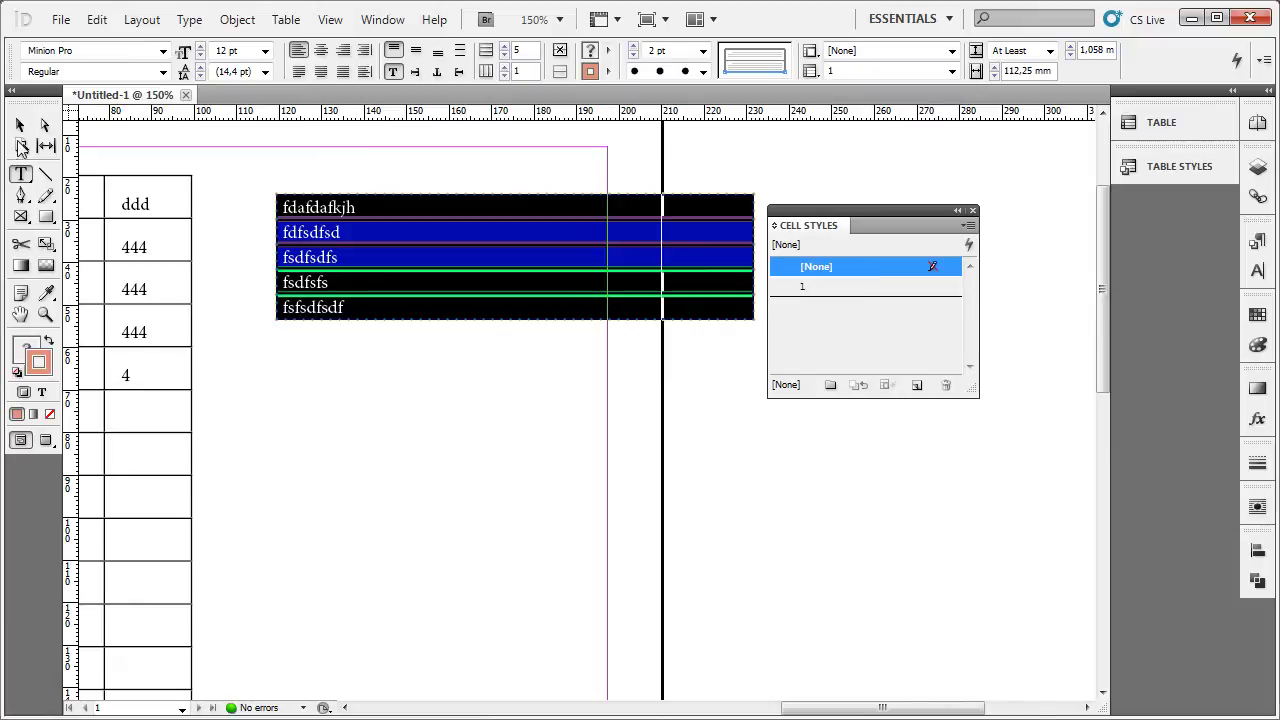
left_click(20, 125)
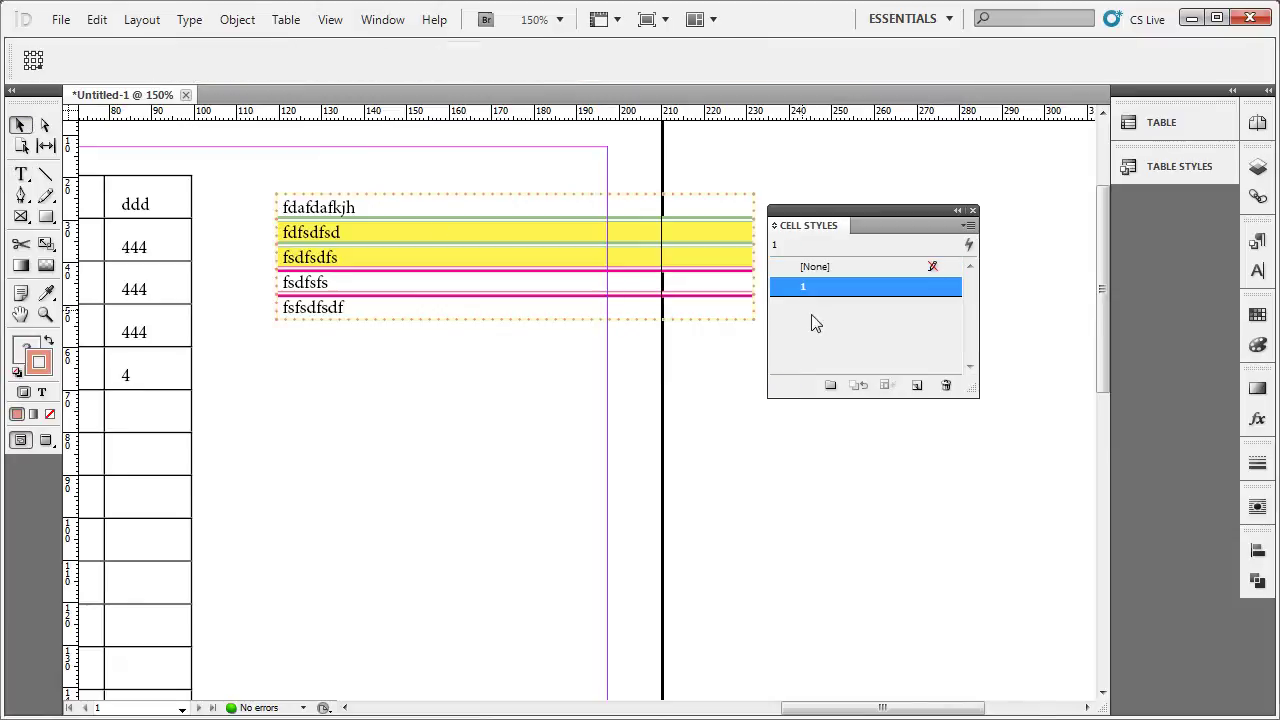
left_click(1179, 166)
left_click(960, 201)
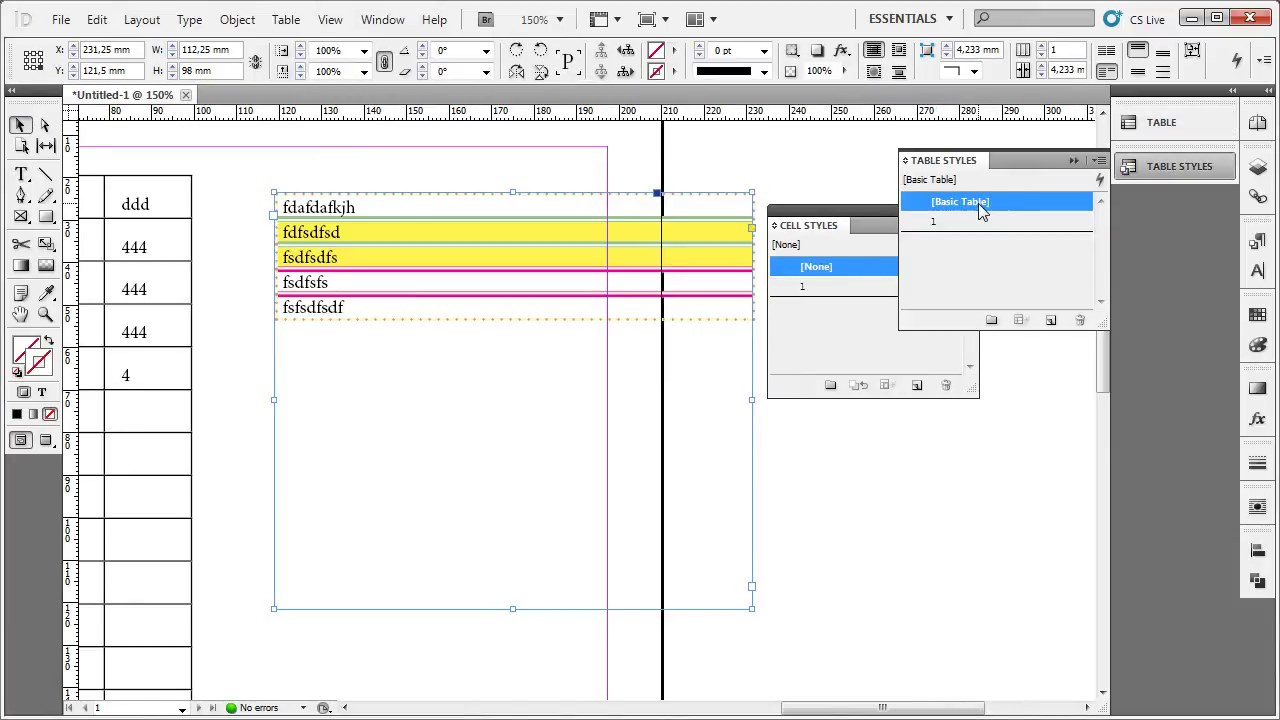
Step: Merge all the table's cells into one and drag the row much taller
key("t")
key("ctrl+alt+a")
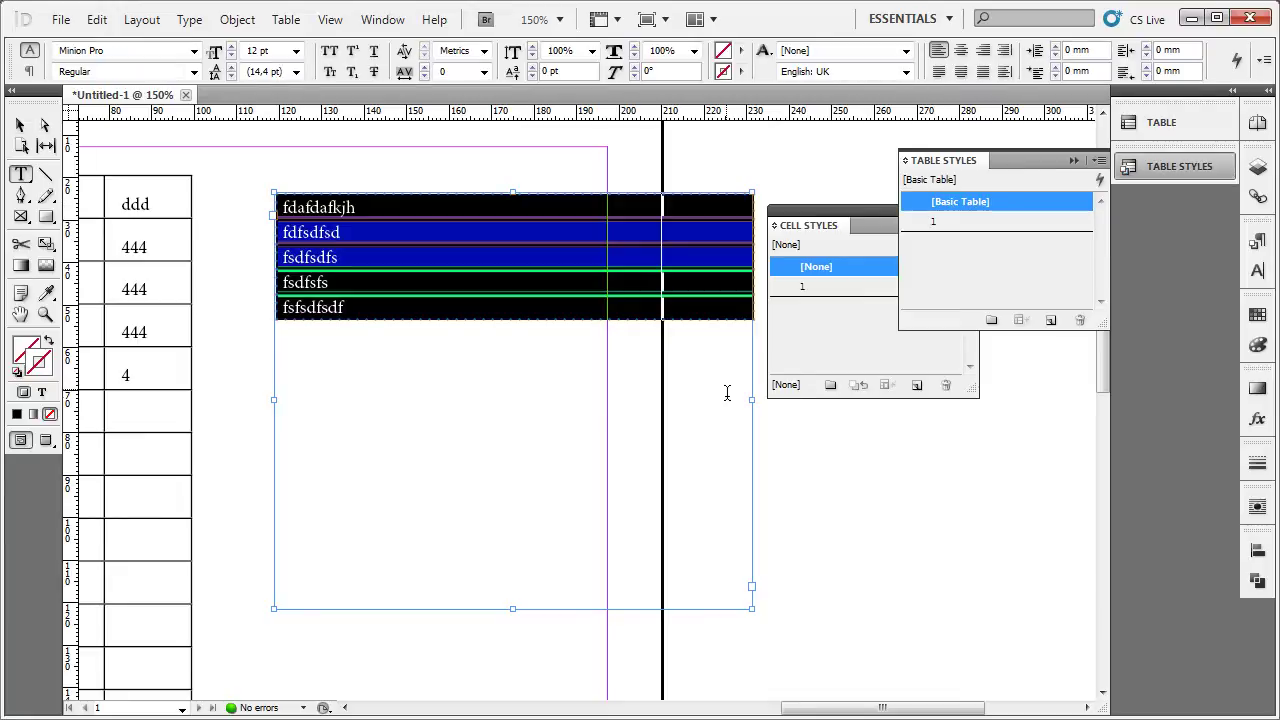
left_click(1179, 166)
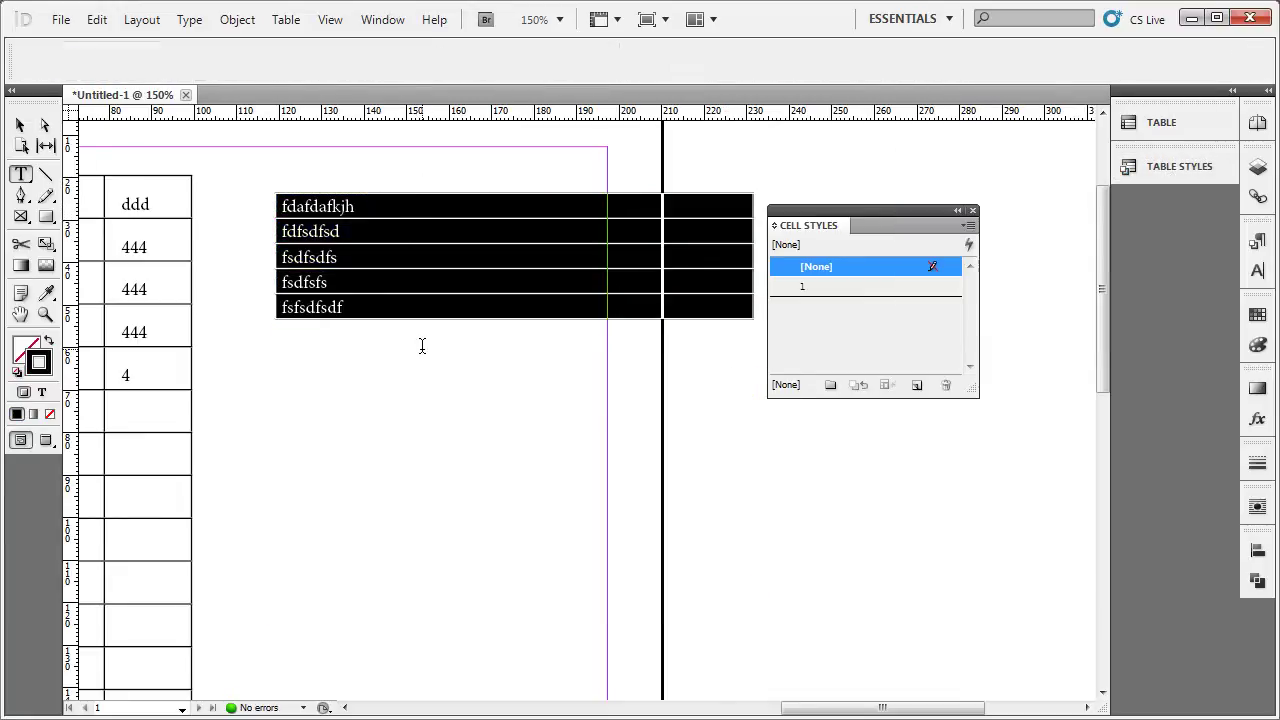
right_click(413, 231)
left_click(502, 369)
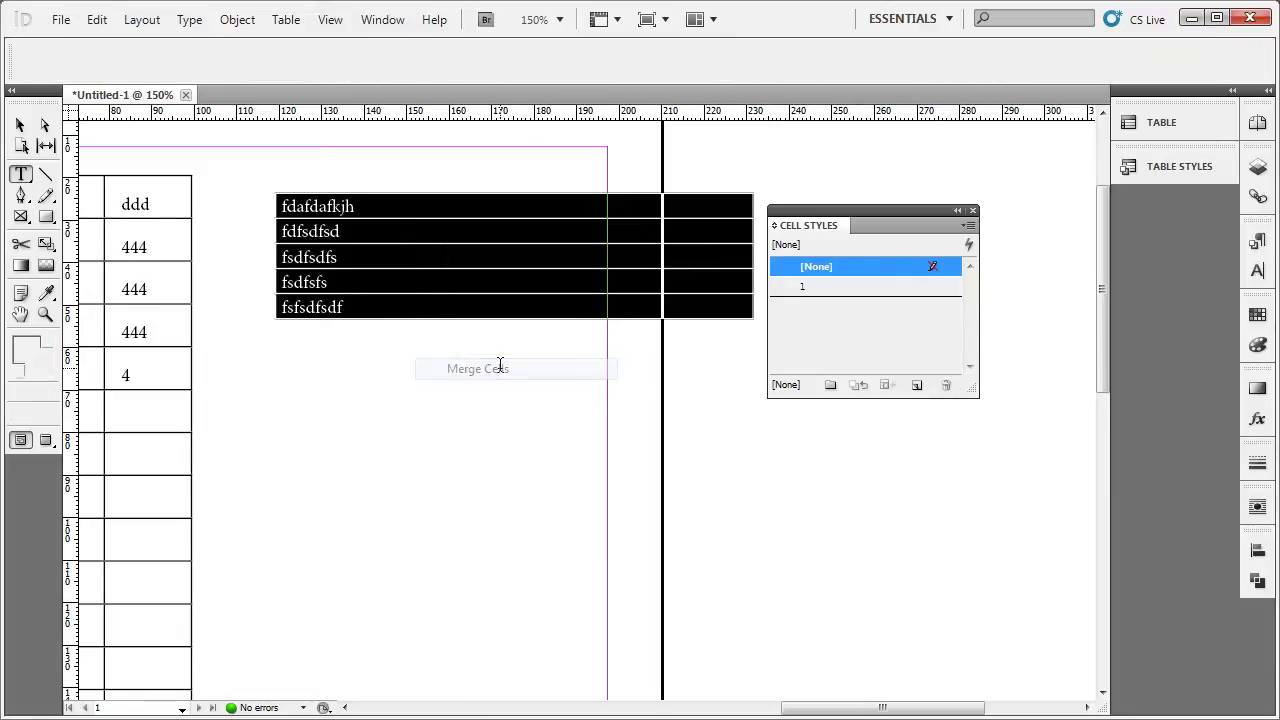
left_click(18, 125)
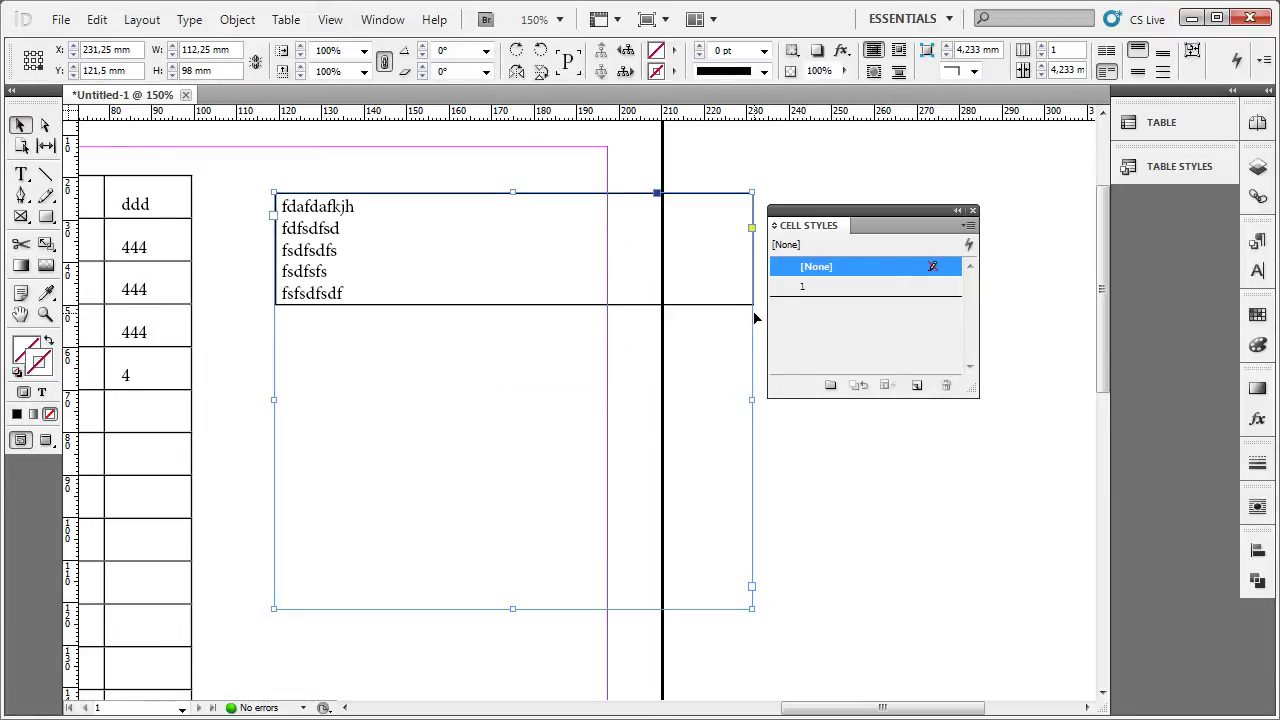
key("t")
mouse_move(740, 304)
left_mouse_down()
mouse_move(729, 480)
mouse_move(728, 453)
left_mouse_up()
Step: Apply cell style 1 to the merged cell, then clear the selection
left_click(18, 125)
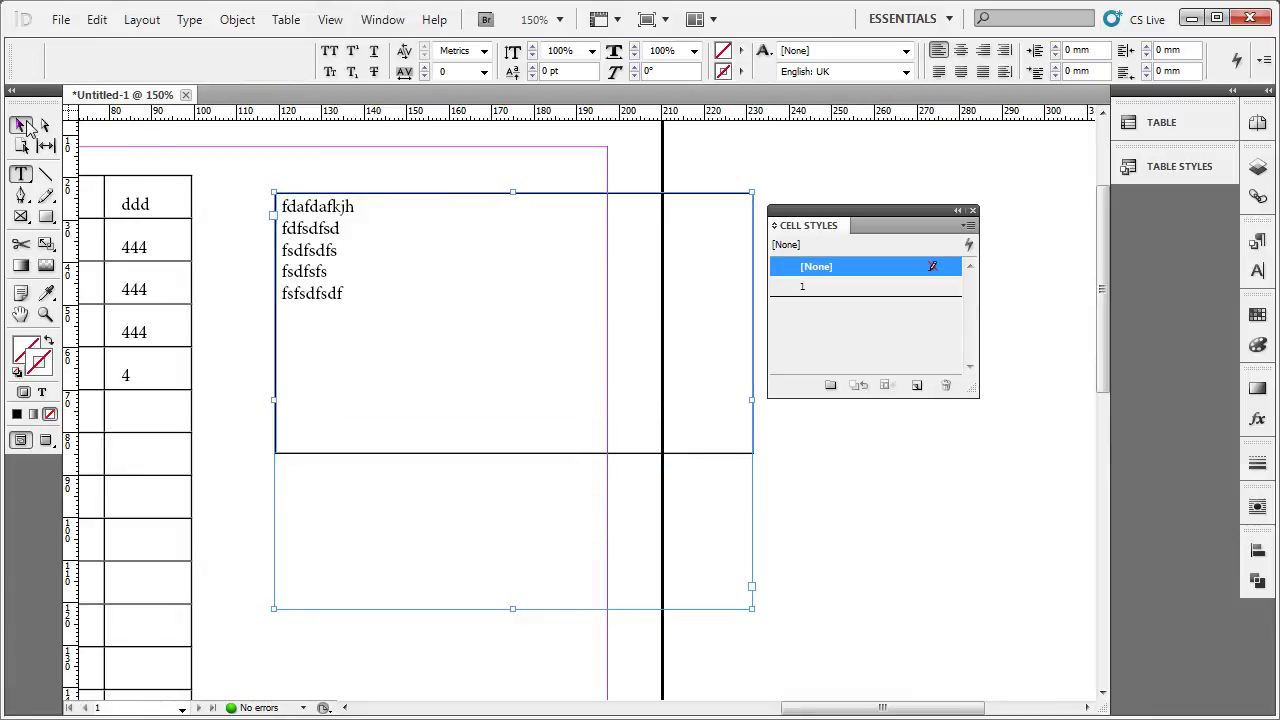
left_click(860, 465)
left_click(410, 300)
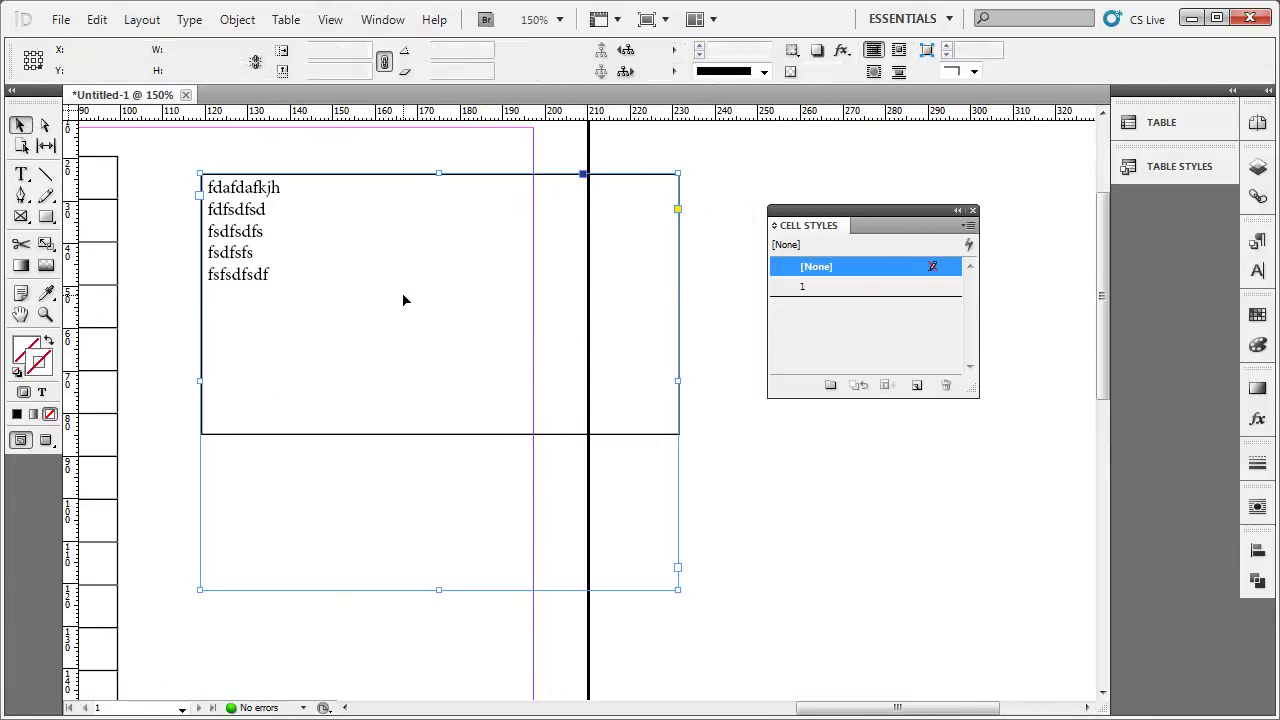
left_click(845, 290)
left_click(810, 483)
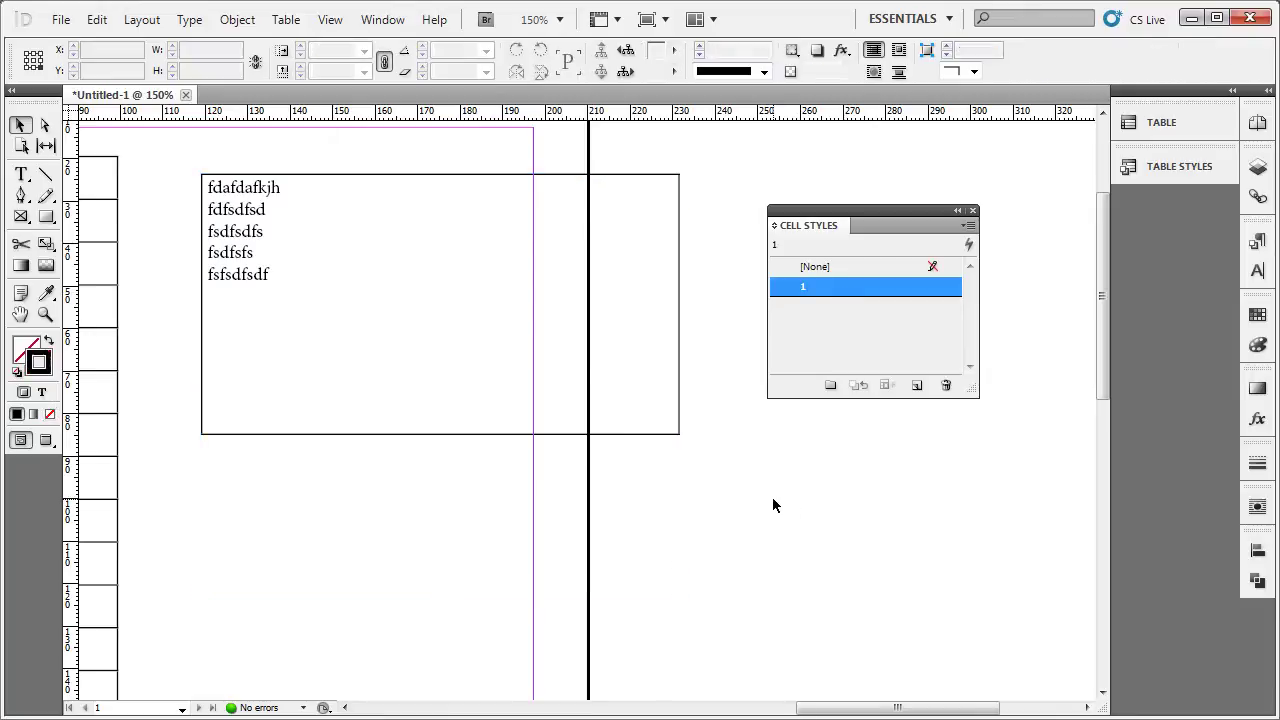
left_click(566, 354)
double_click(444, 322)
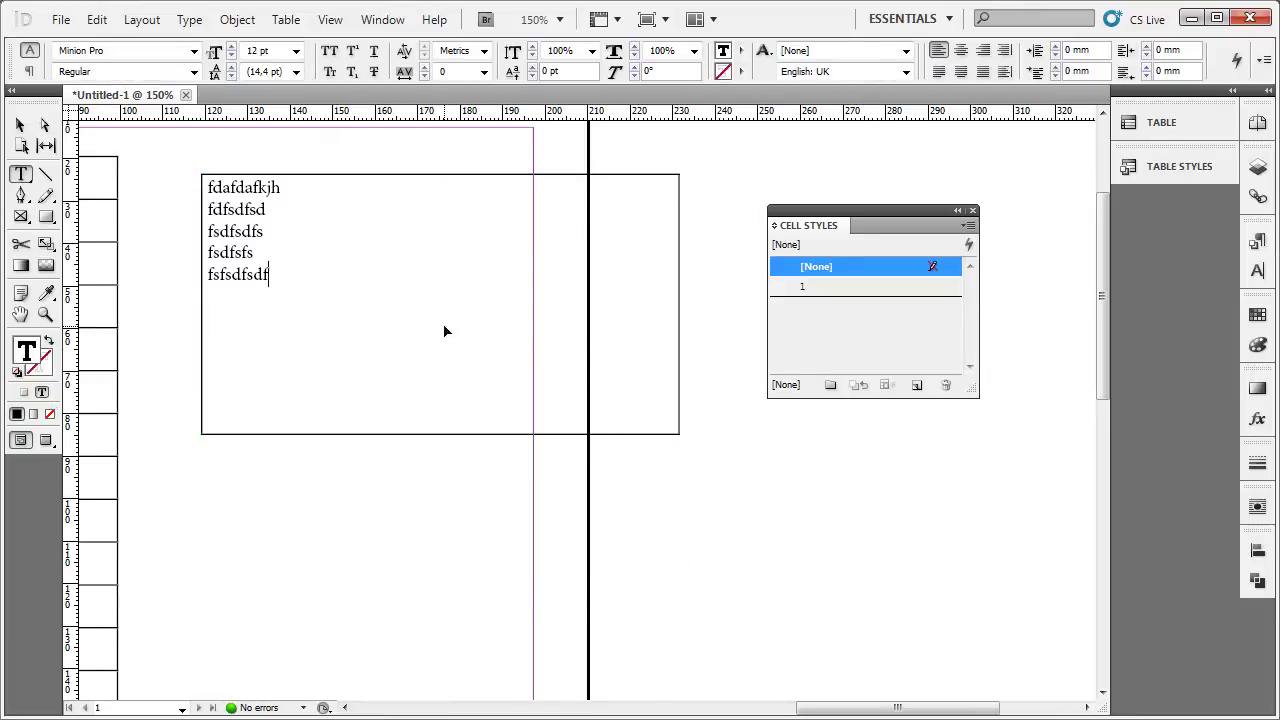
key("ctrl+a")
left_click(803, 286)
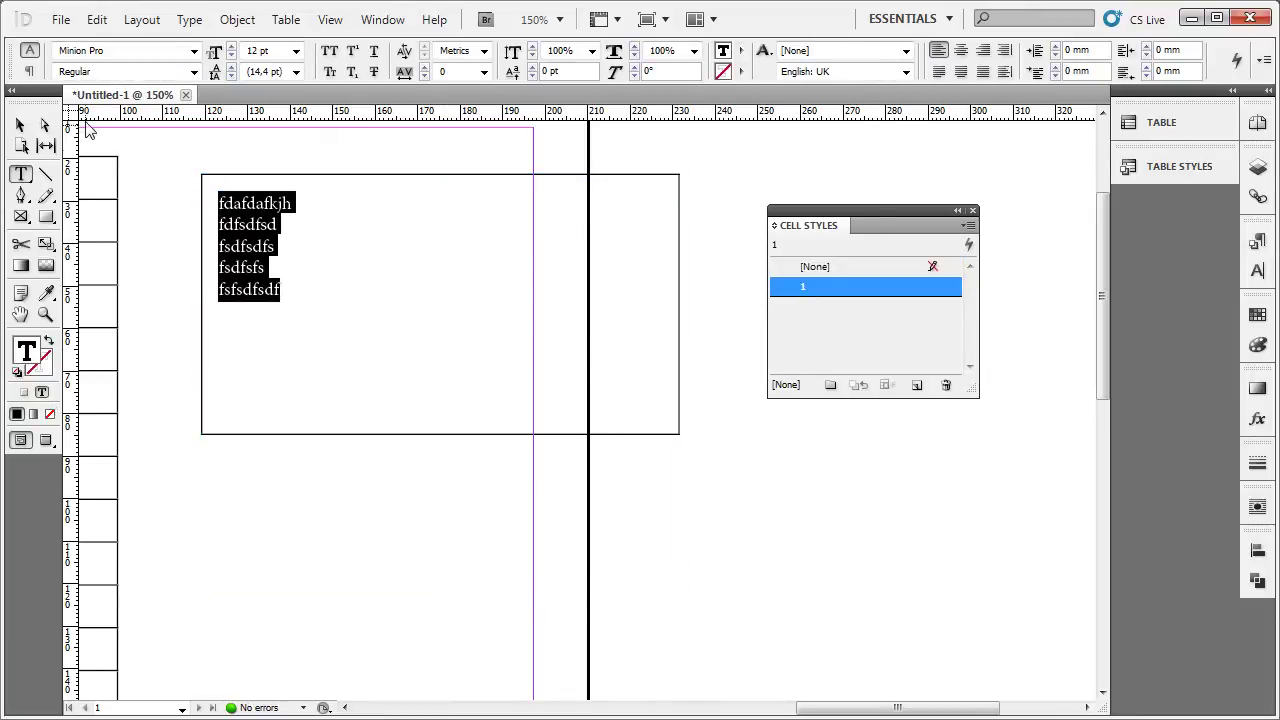
left_click(20, 124)
left_click(921, 512)
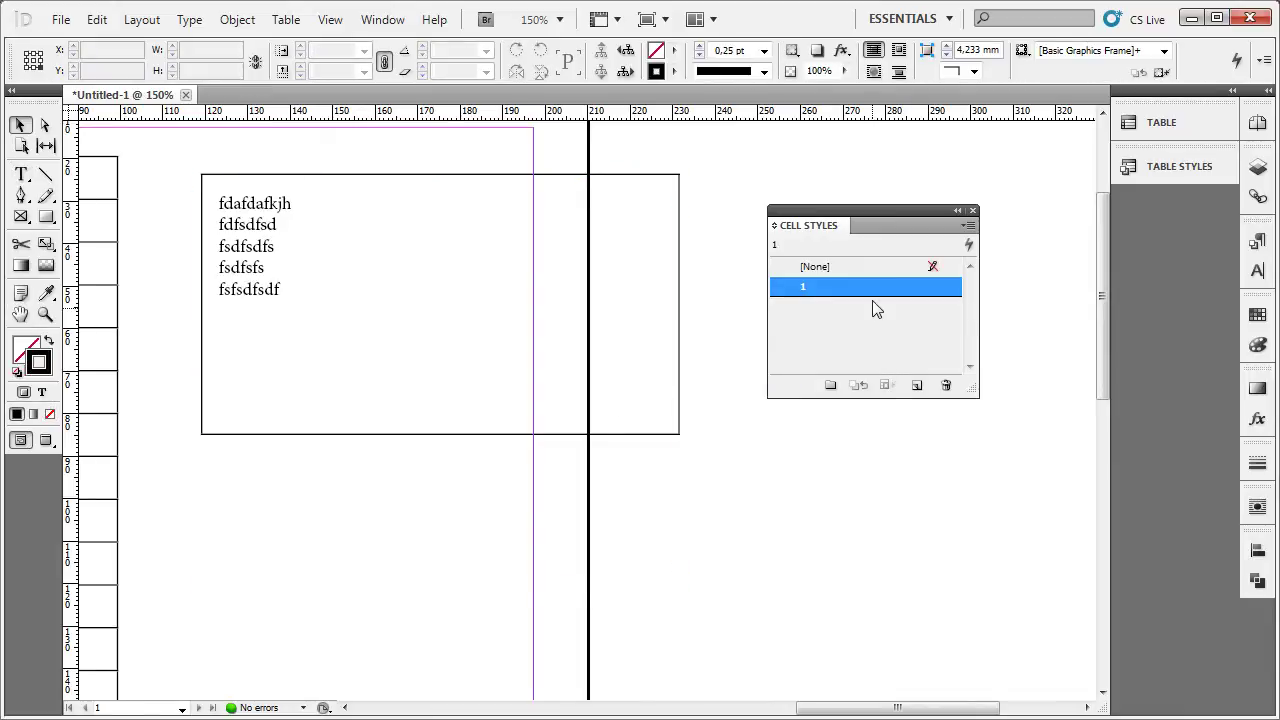
Step: Open cell style 1's Text settings, test top inset values and try centred vertical alignment
double_click(872, 295)
left_click_drag(861, 143, 909, 153)
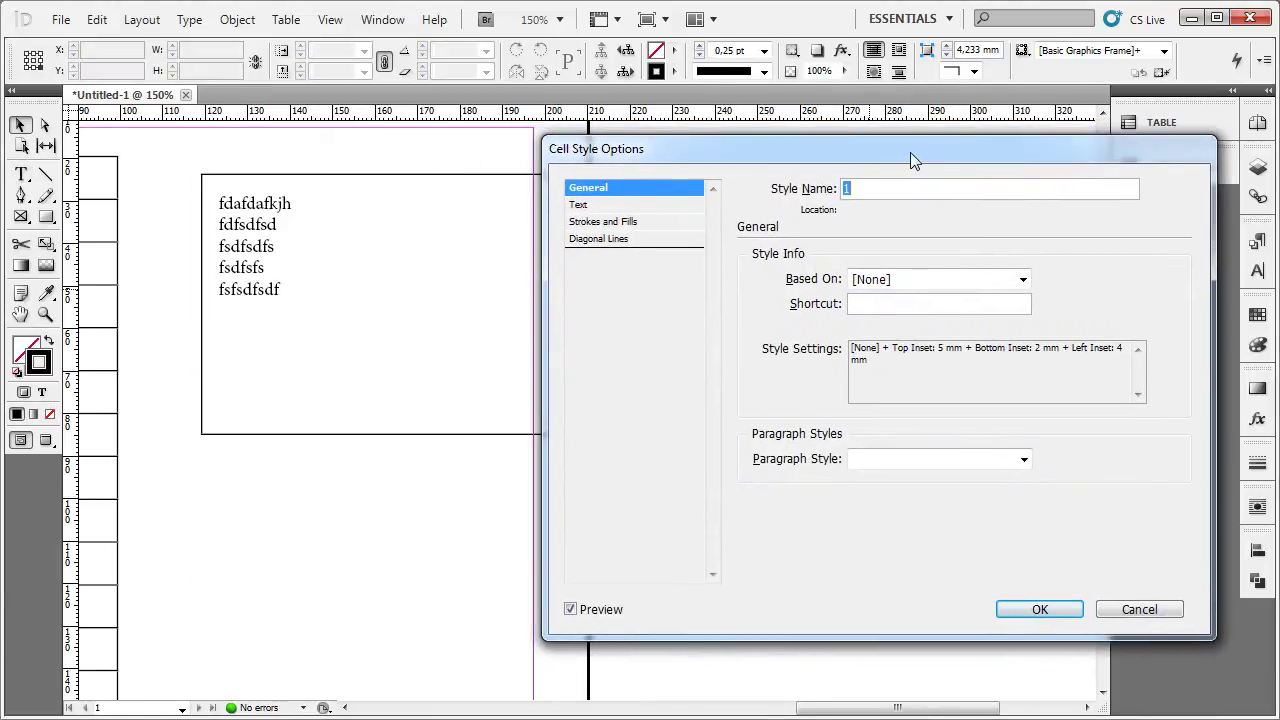
left_click(612, 205)
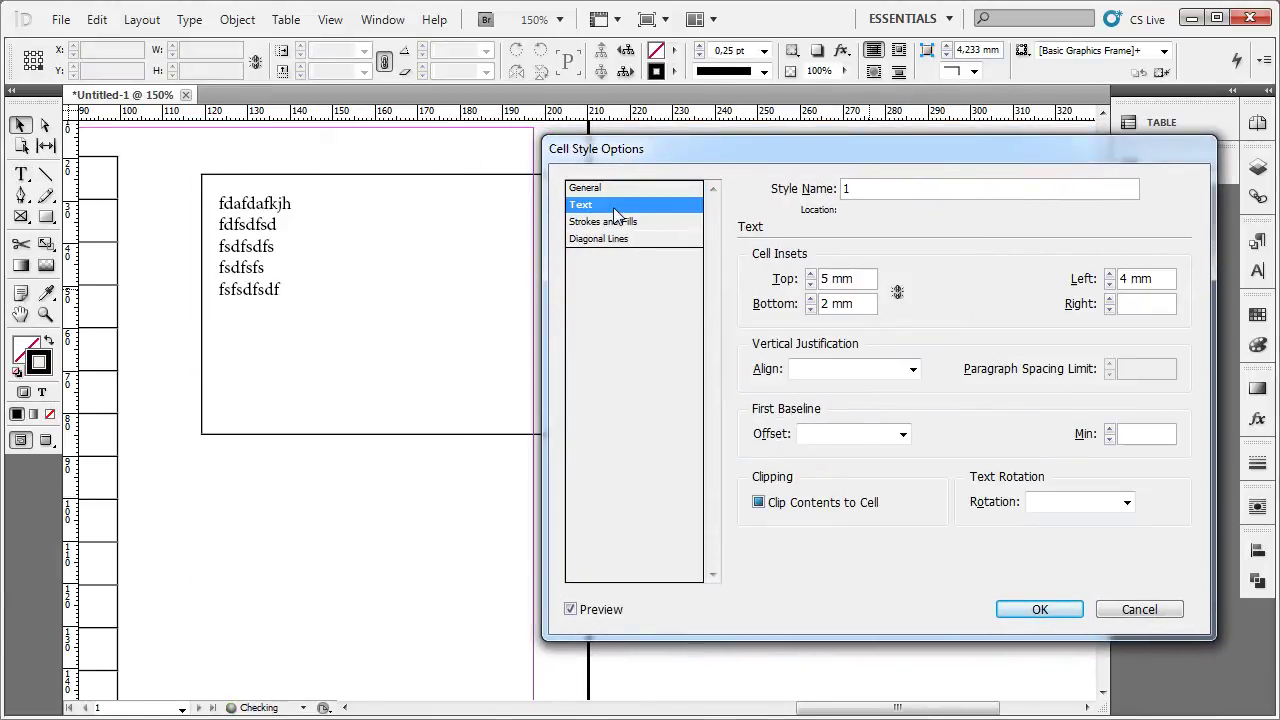
left_click(811, 276)
left_click(811, 276)
left_click(811, 276)
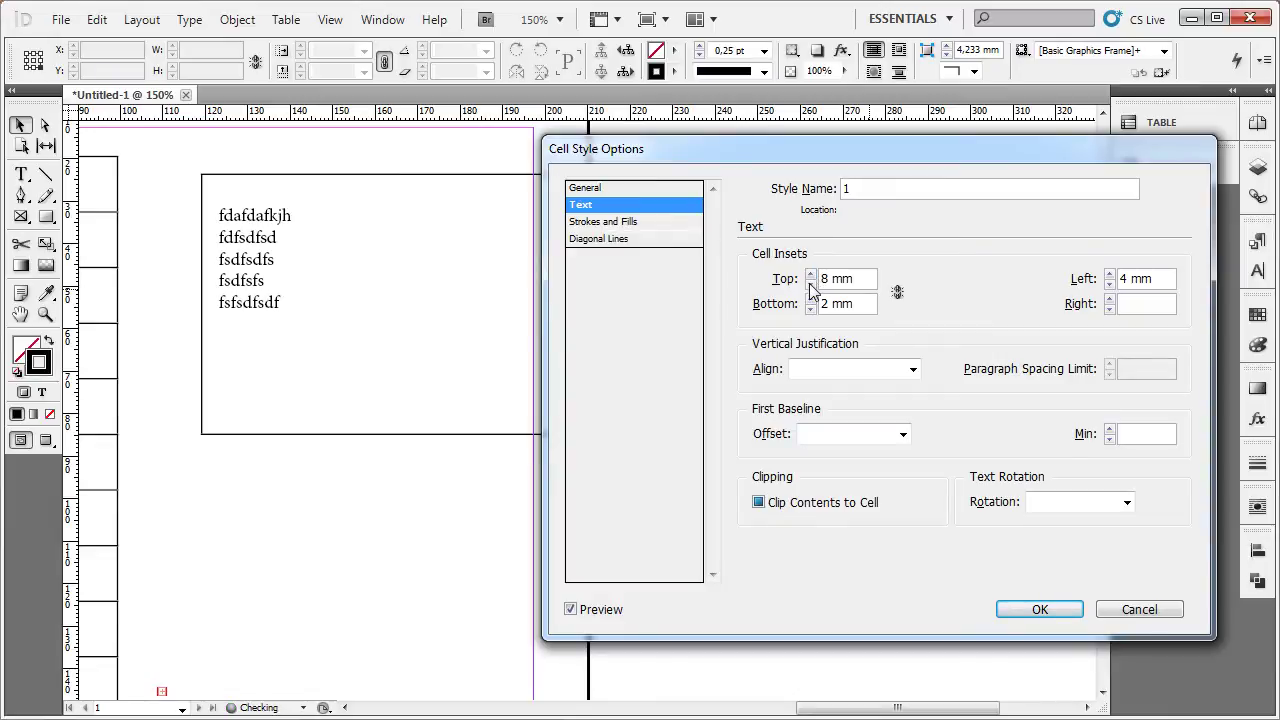
left_click(811, 284)
left_click(811, 284)
left_click(811, 284)
left_click(811, 284)
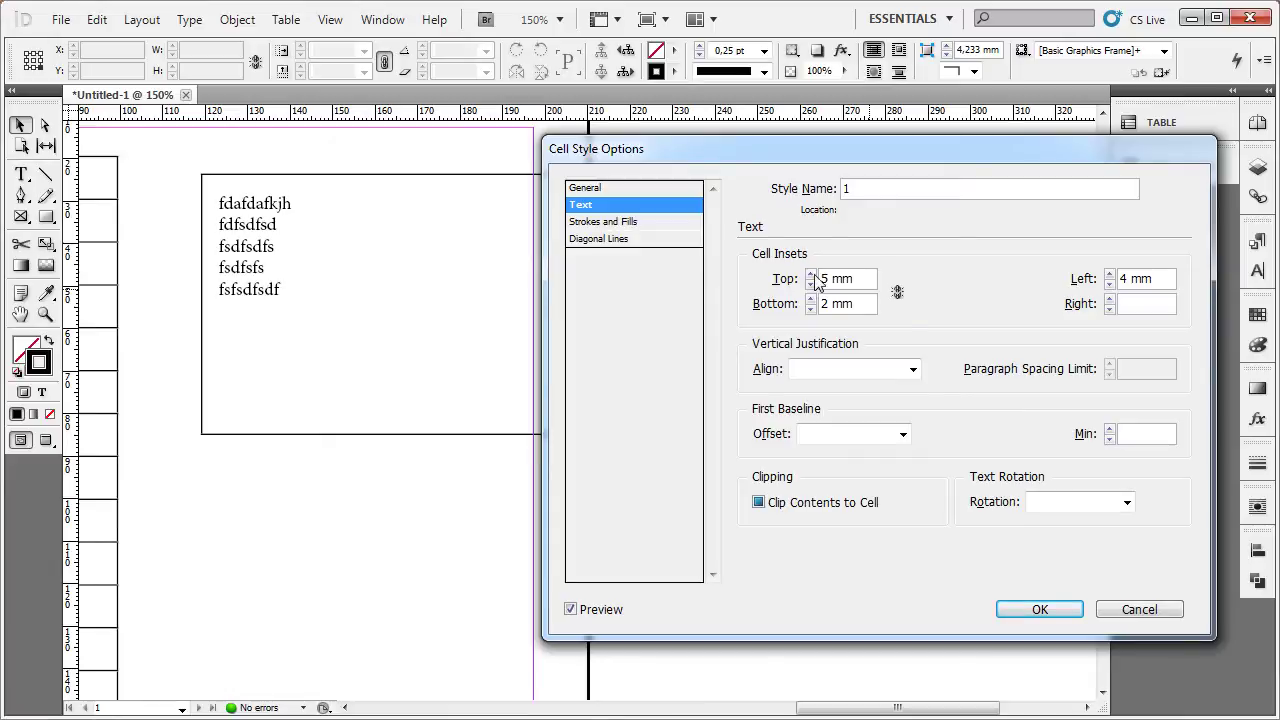
left_click(913, 369)
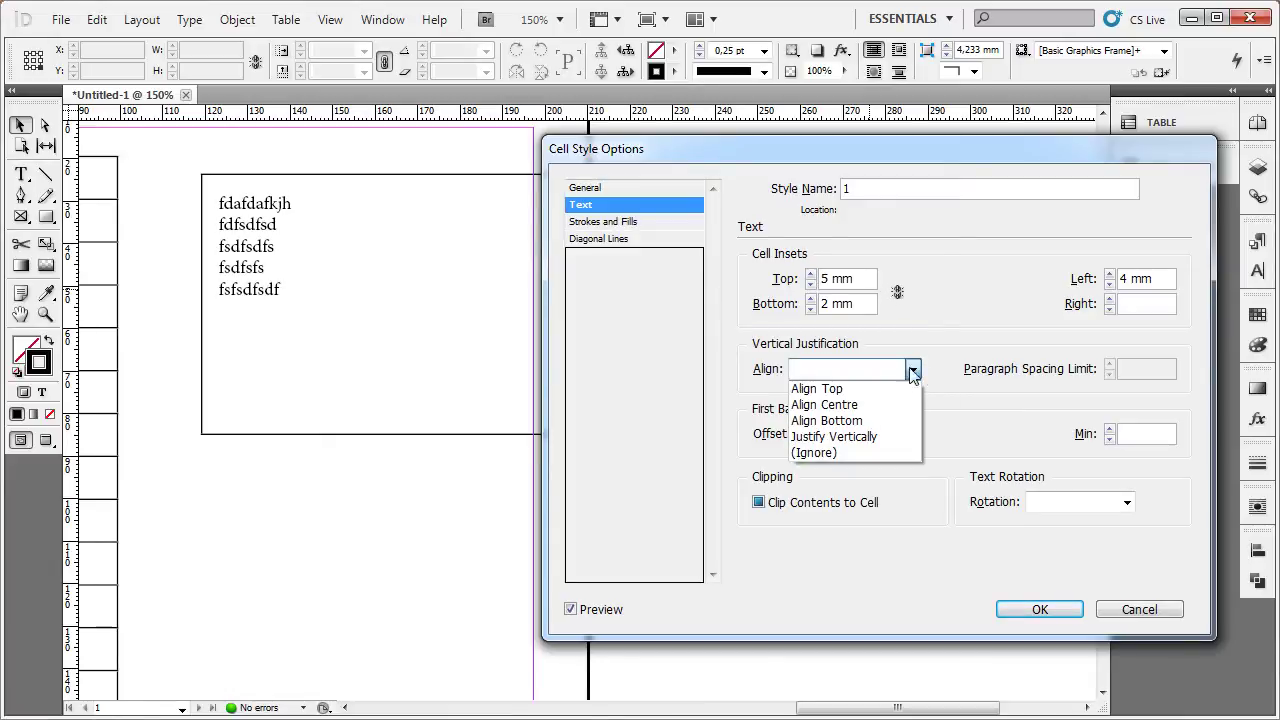
left_click(851, 404)
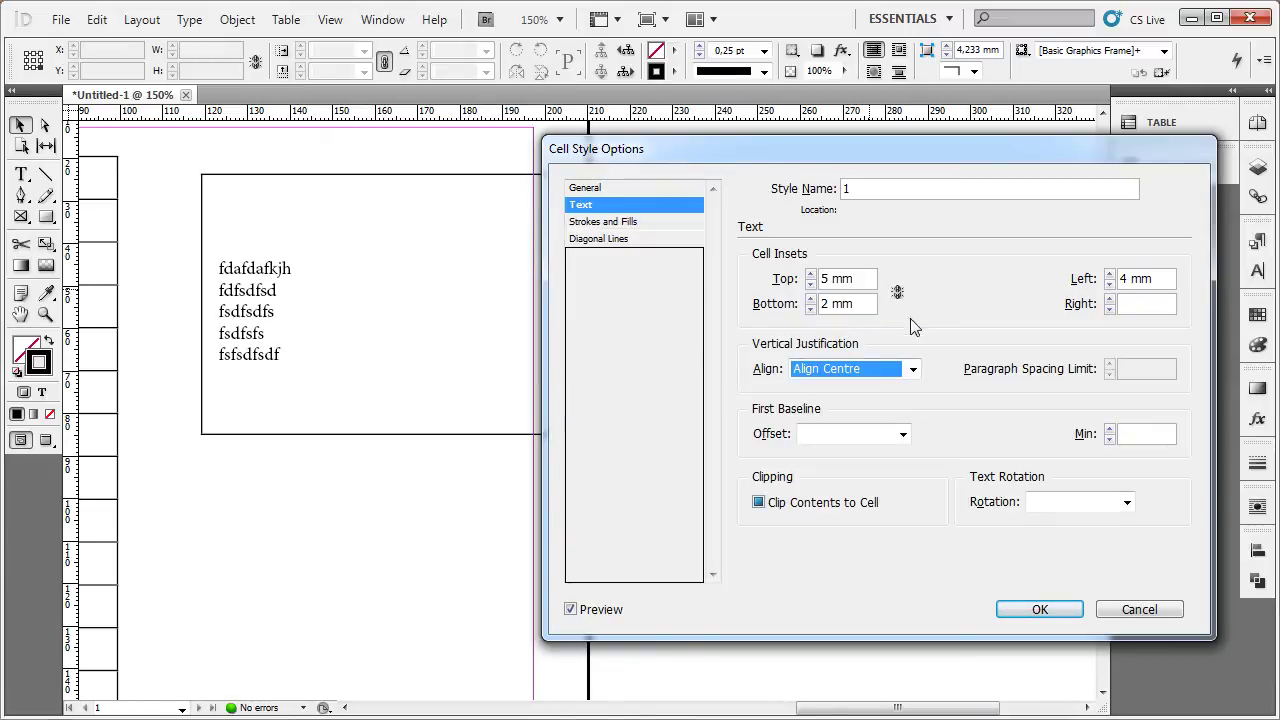
Step: Set top and bottom cell insets to 2 mm and vertical alignment to Align Top
left_click(843, 280)
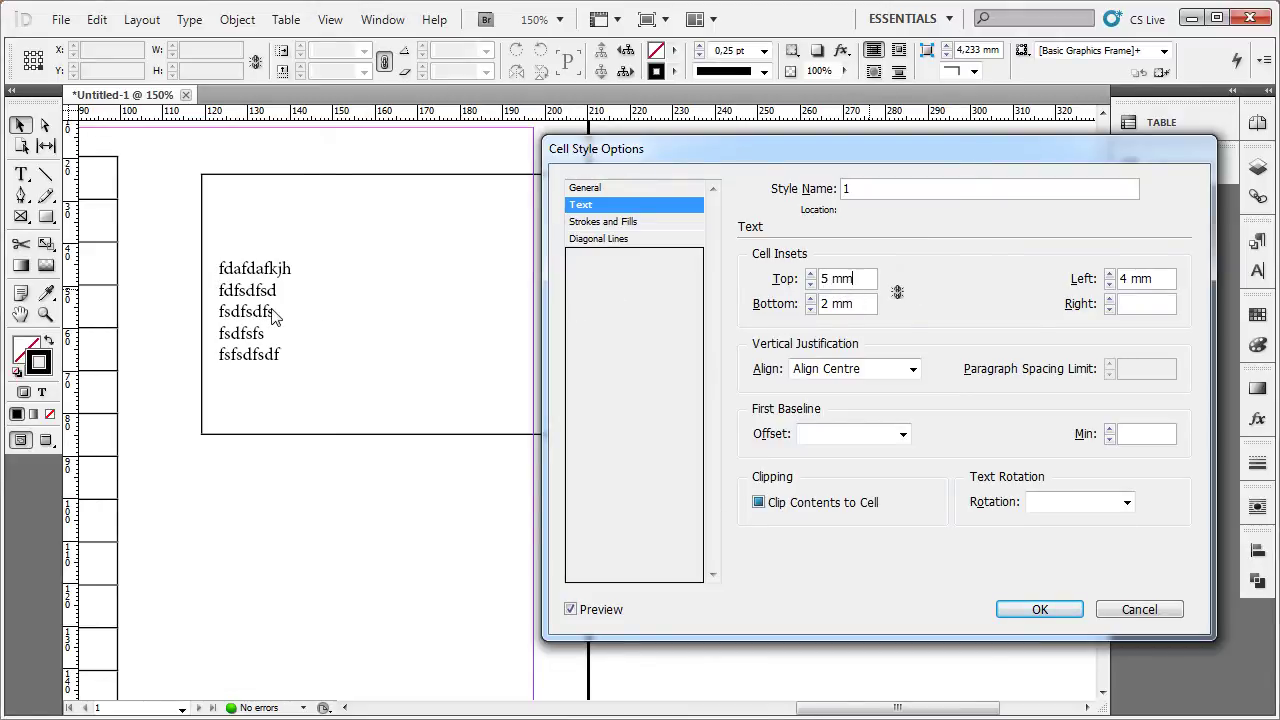
mouse_move(858, 279)
left_mouse_down()
mouse_move(810, 279)
mouse_move(812, 291)
left_mouse_up()
left_click(810, 284)
left_click(810, 284)
left_click(810, 284)
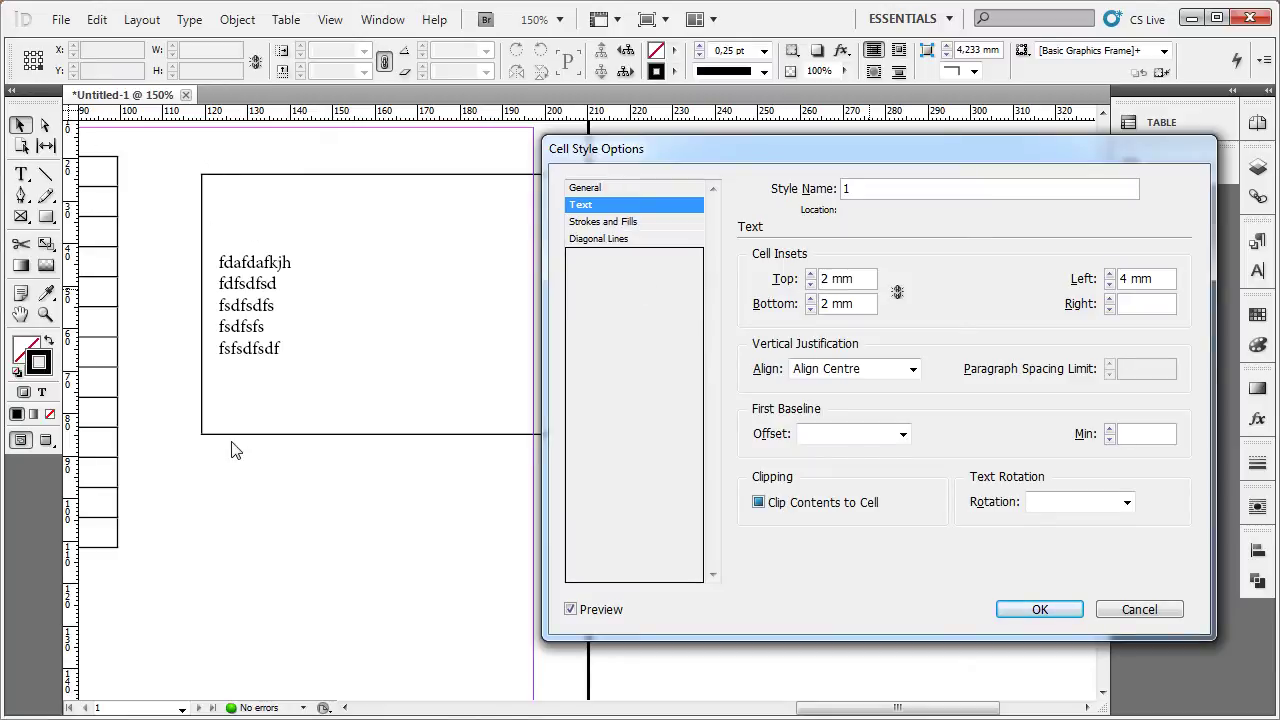
left_click(836, 309)
left_click(908, 370)
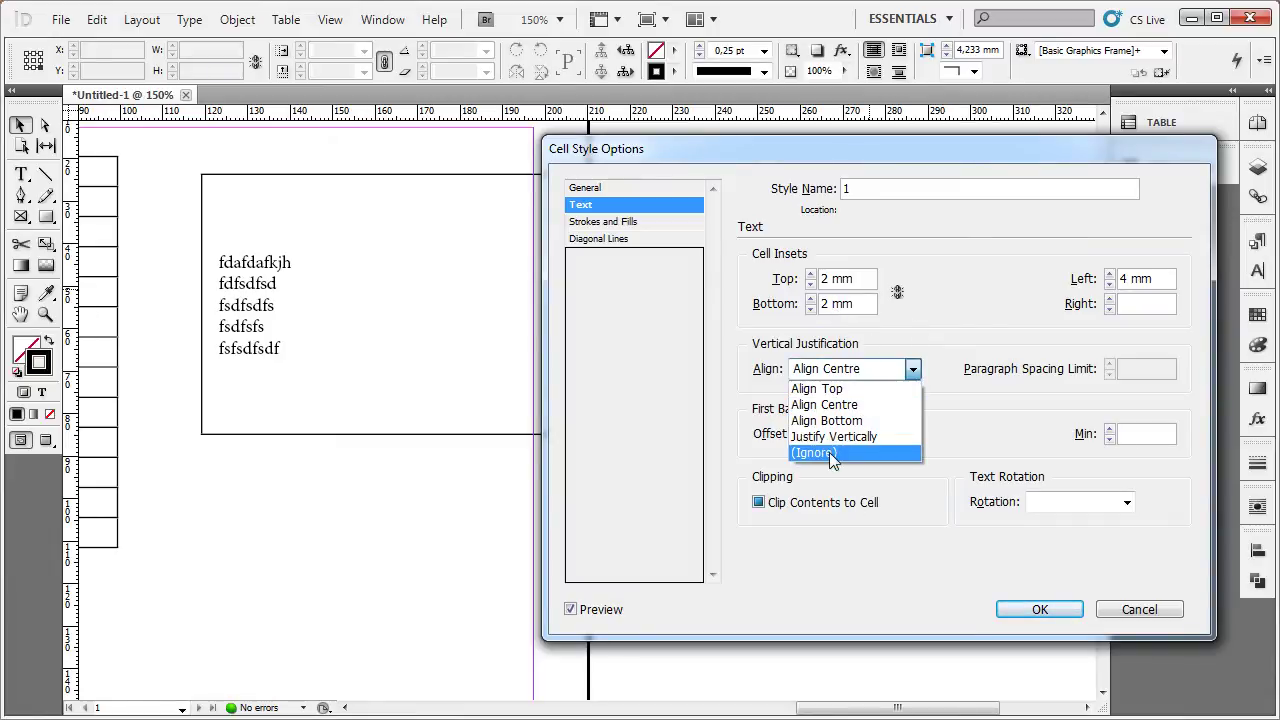
left_click(835, 440)
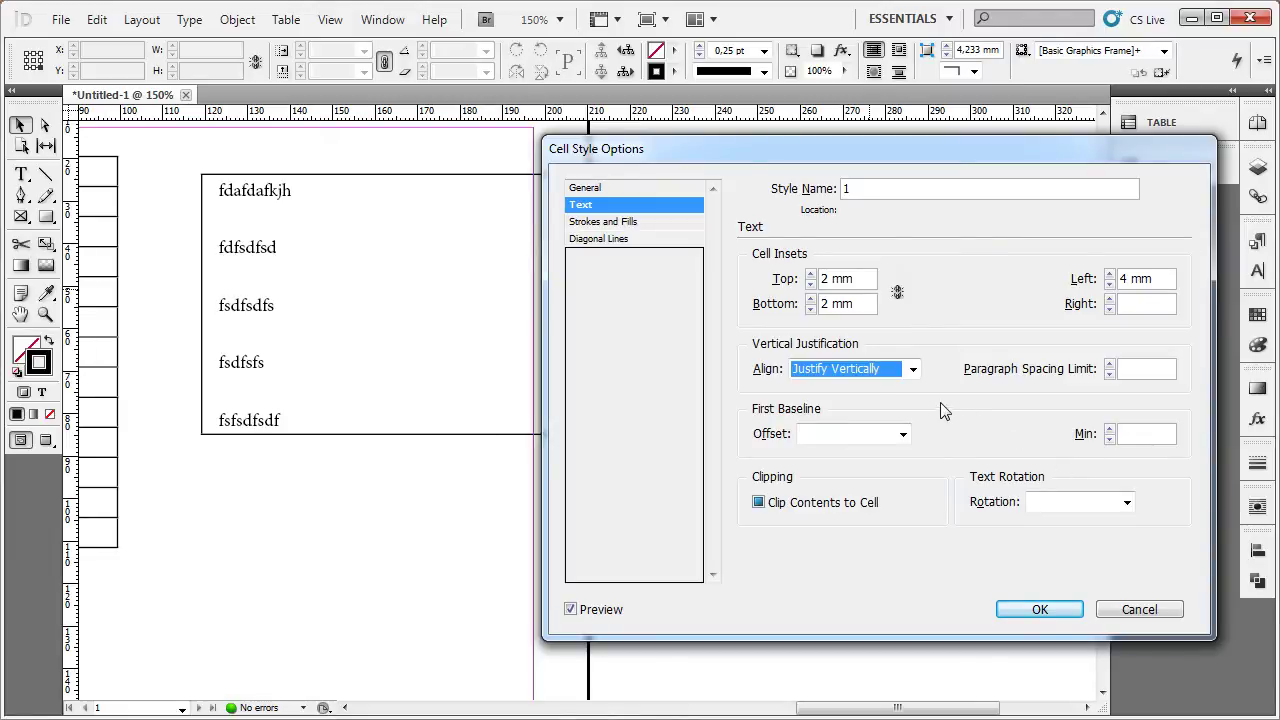
left_click(896, 378)
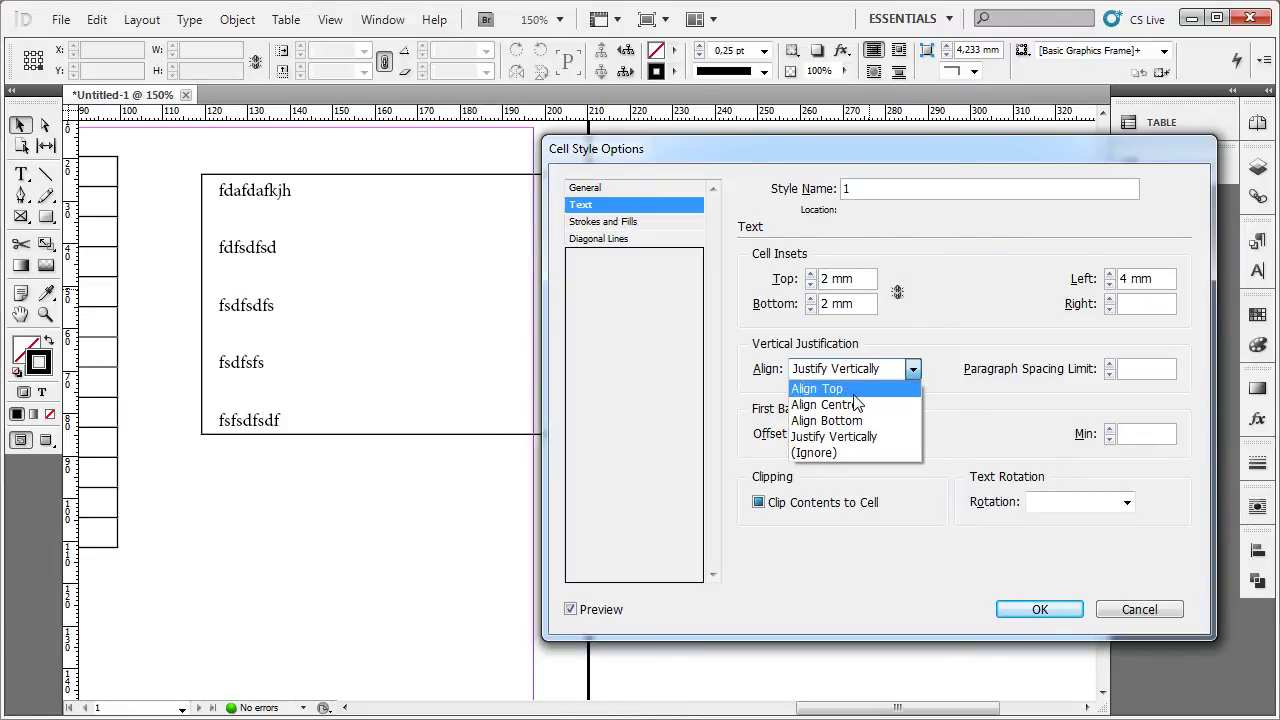
left_click(855, 395)
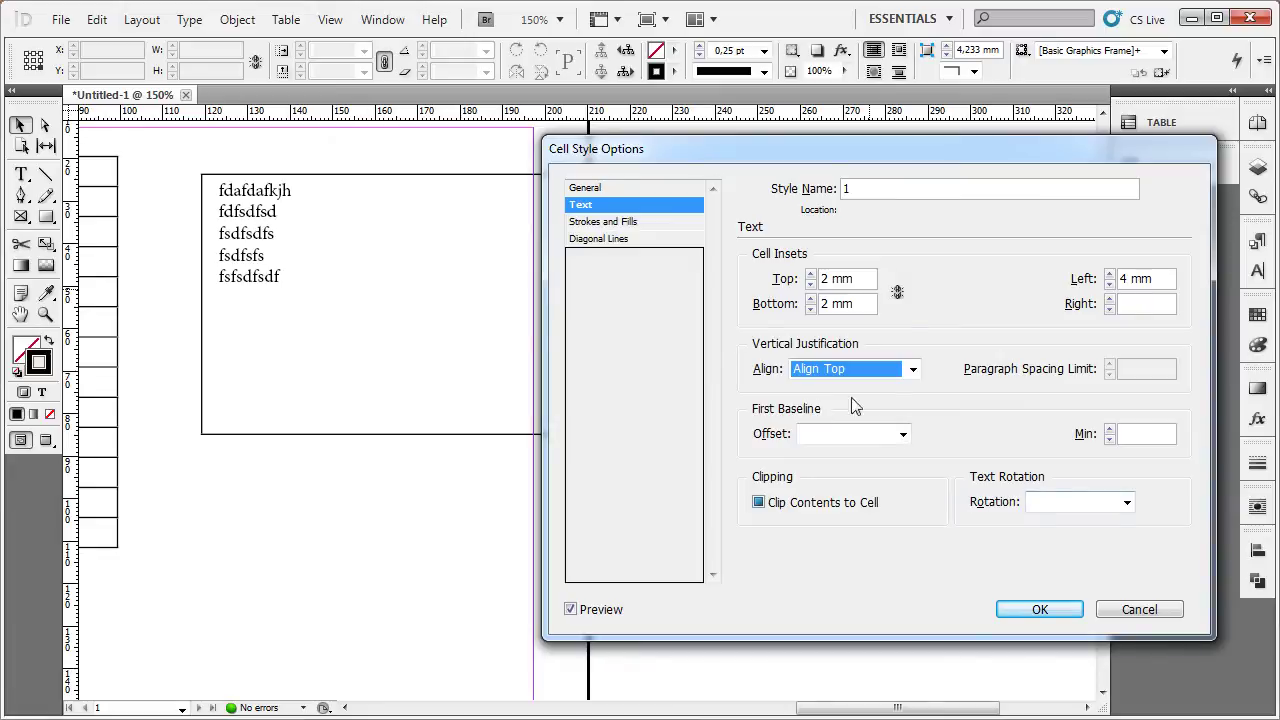
Step: Compare First Baseline Offset options (Leading, Cap Height, x Height, Fixed) and settle on Ascent
left_click(828, 444)
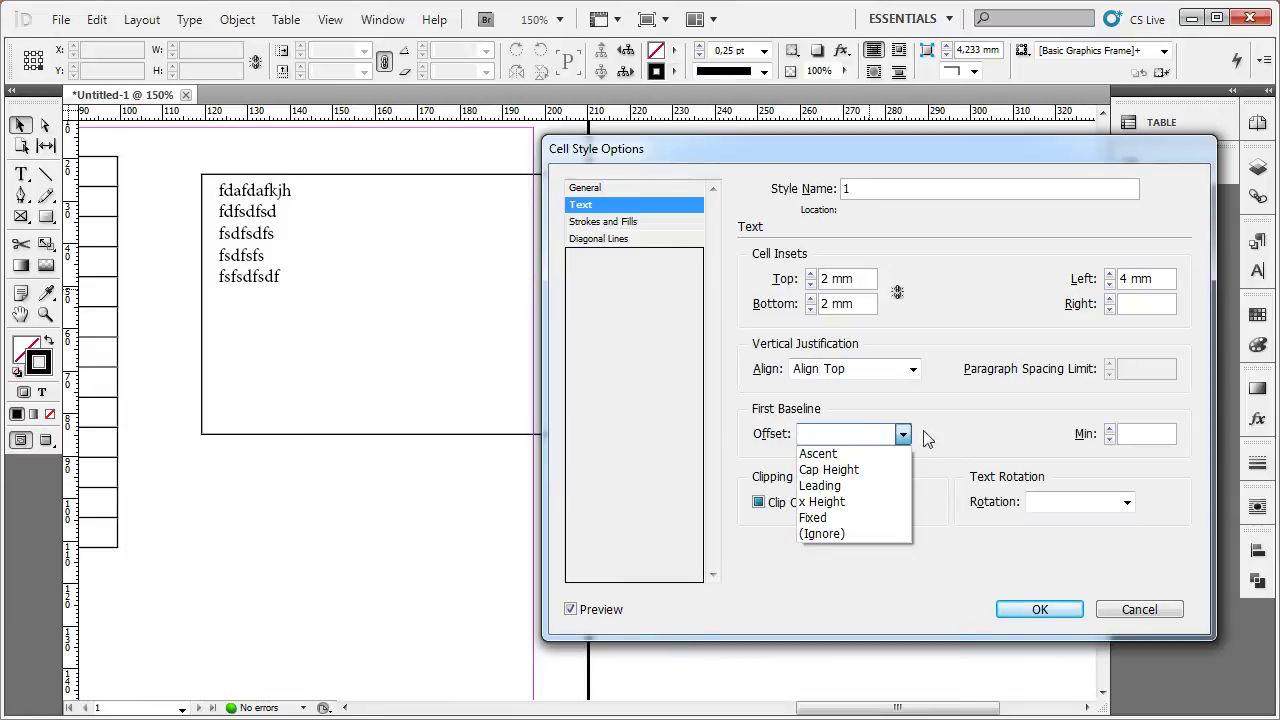
left_click(836, 455)
left_click(838, 436)
left_click(830, 485)
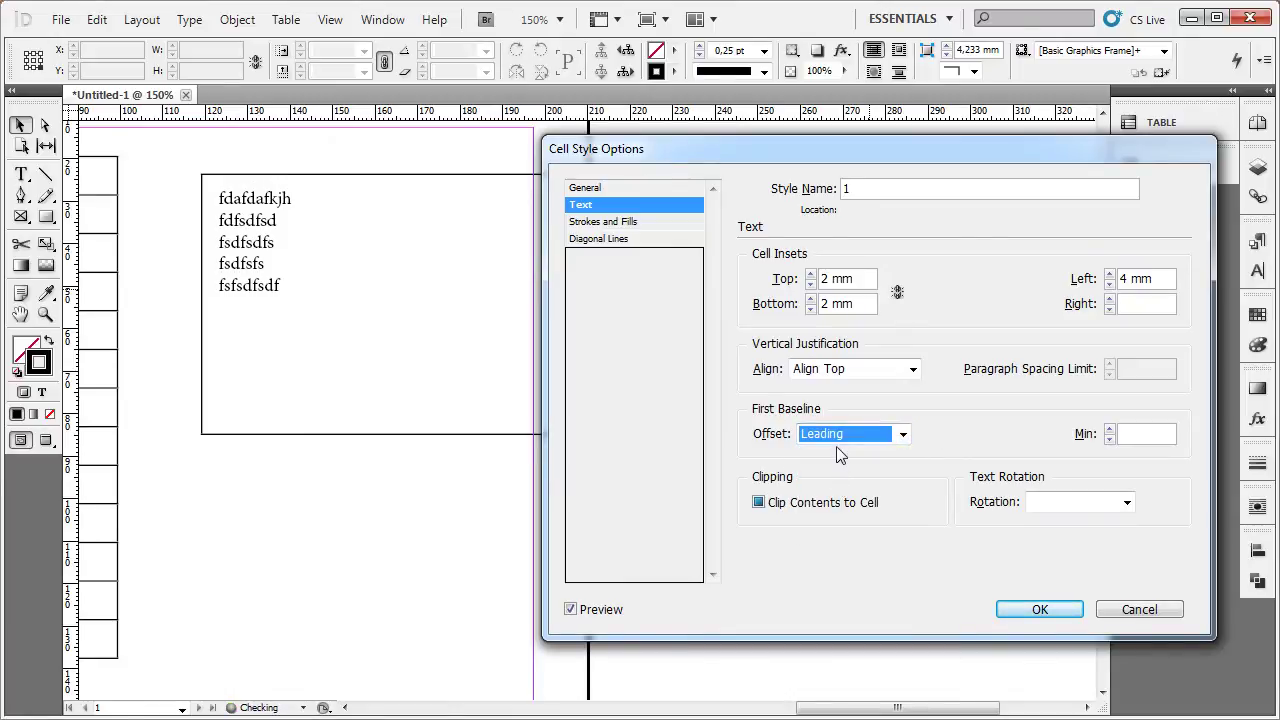
left_click(838, 436)
left_click(838, 470)
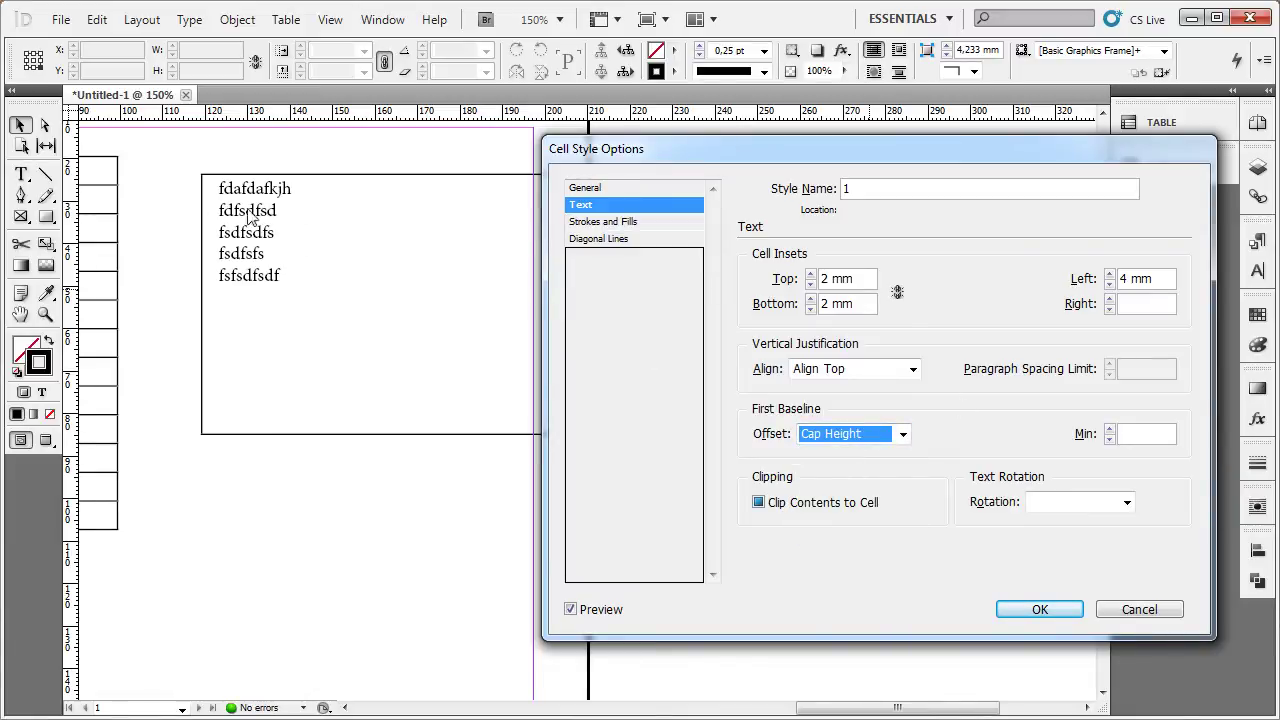
left_click(865, 438)
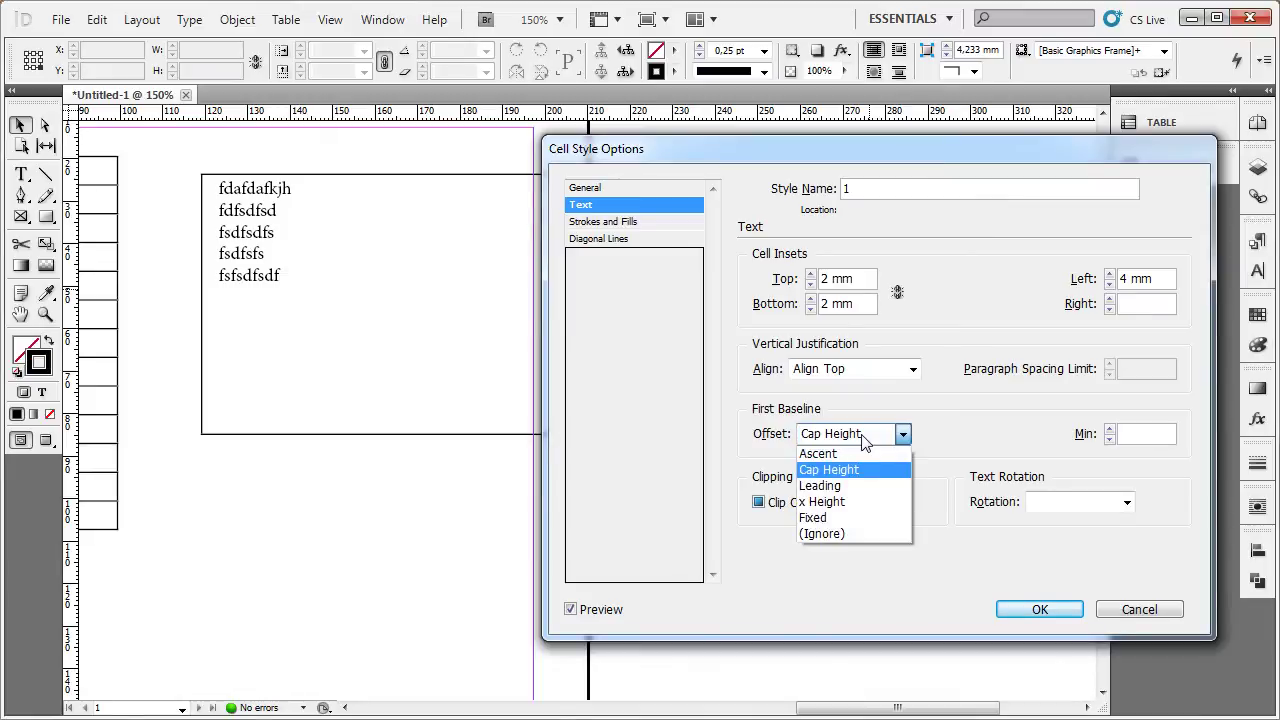
left_click(822, 501)
left_click(830, 436)
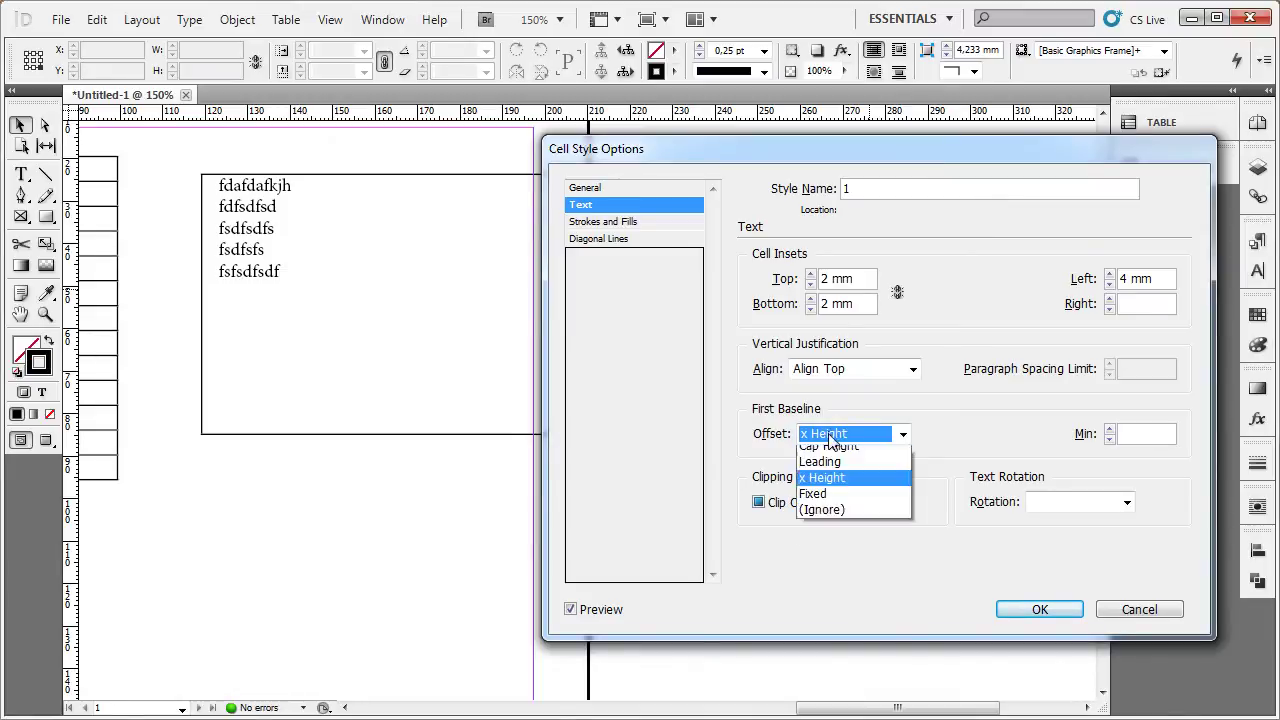
left_click(816, 519)
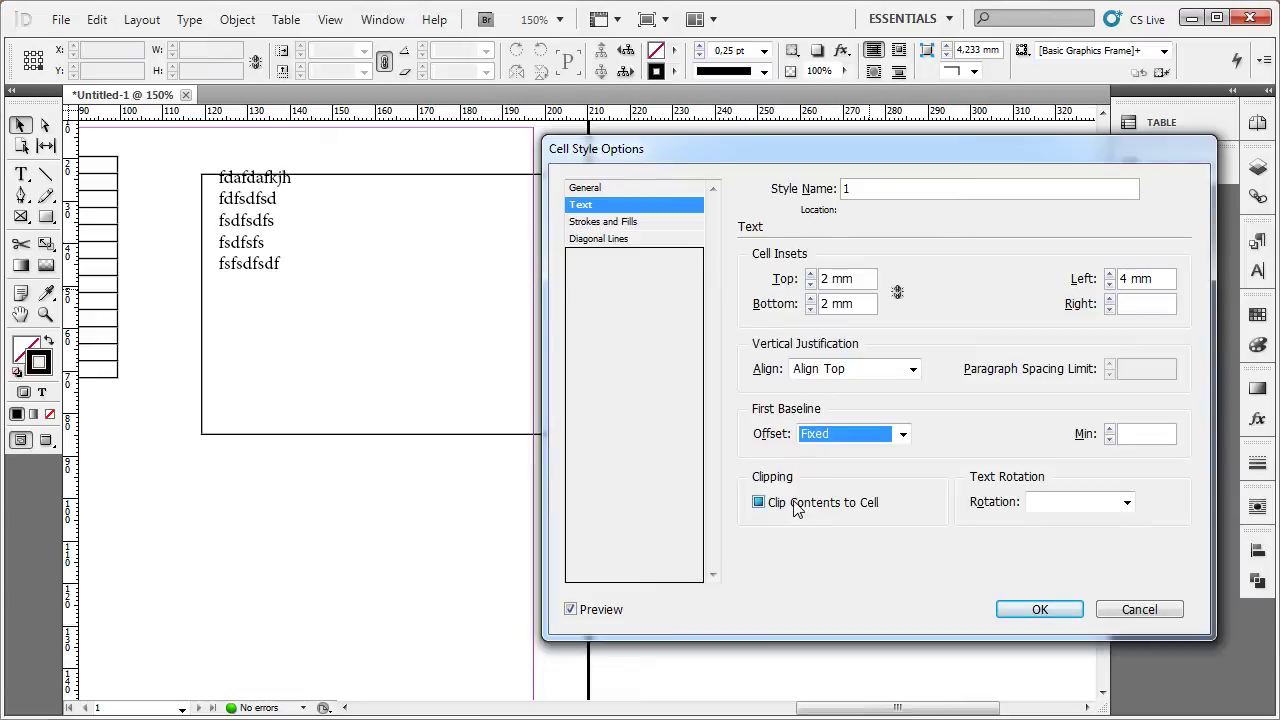
left_click(836, 438)
left_click(836, 460)
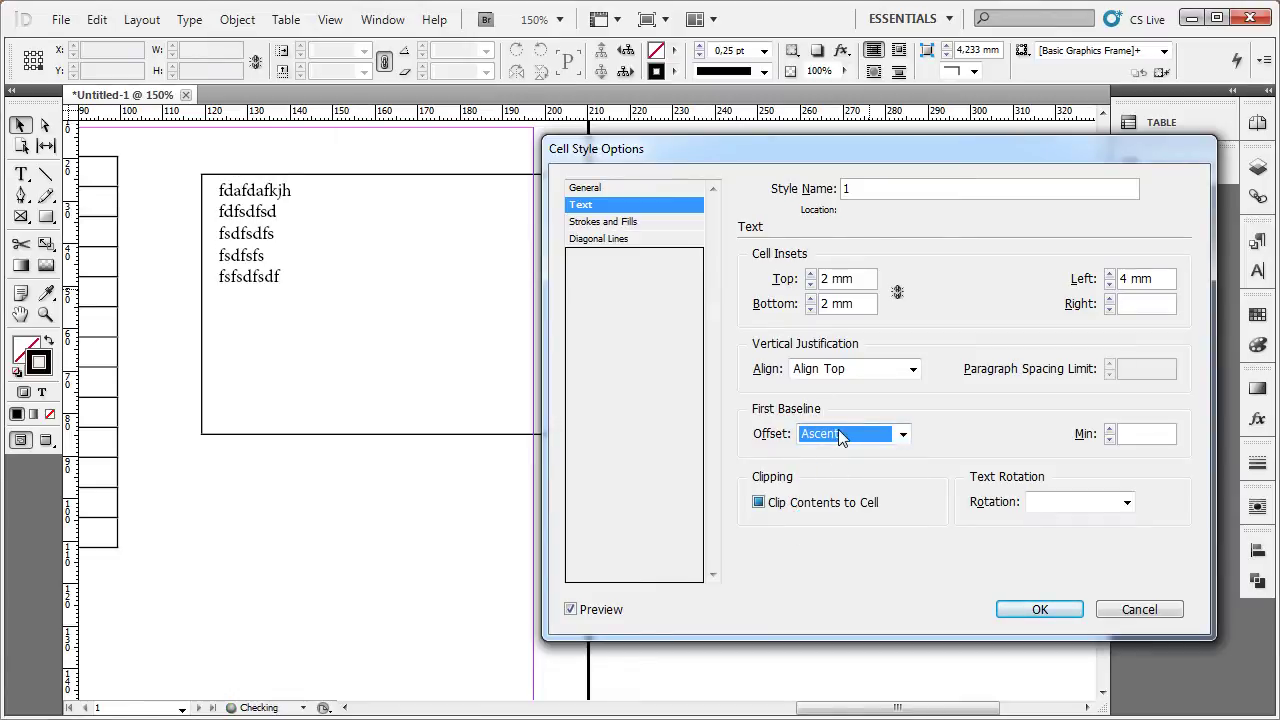
left_click(846, 438)
left_click(840, 469)
left_click(847, 442)
Step: Confirm cell style 1's changes and close its options
left_click(820, 453)
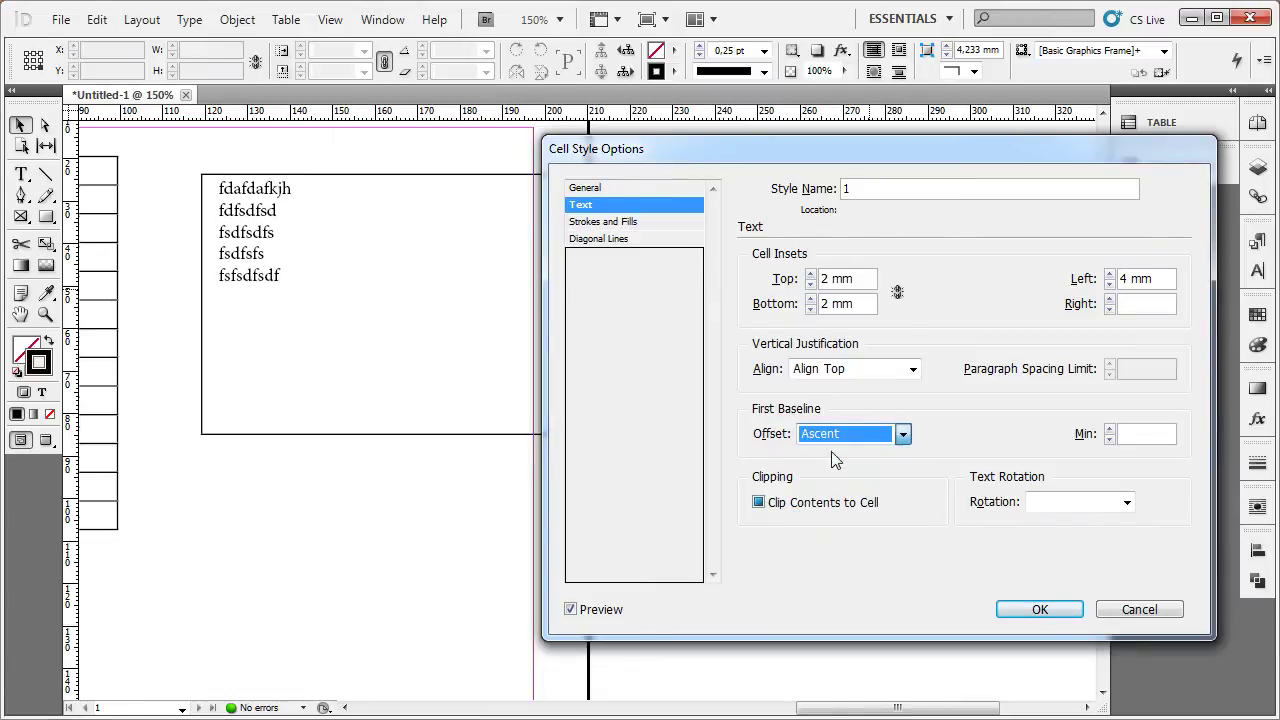
left_click(1045, 612)
left_click(96, 19)
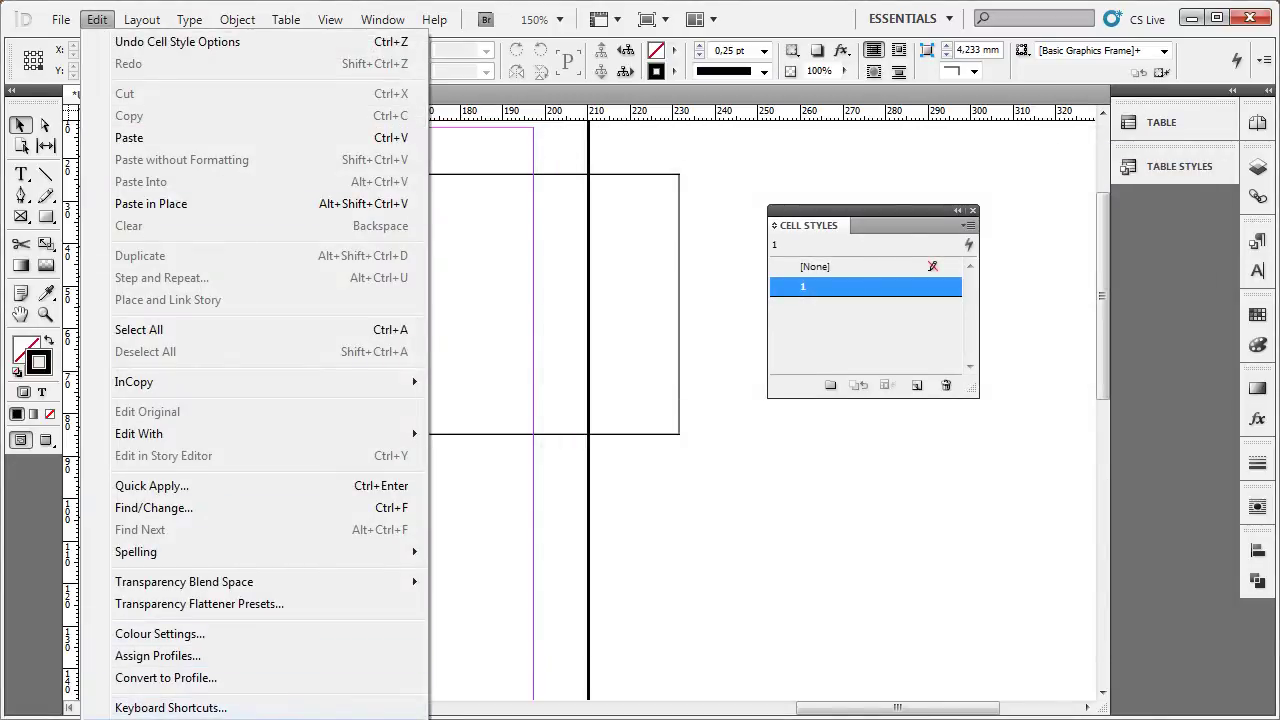
mouse_move(250, 486)
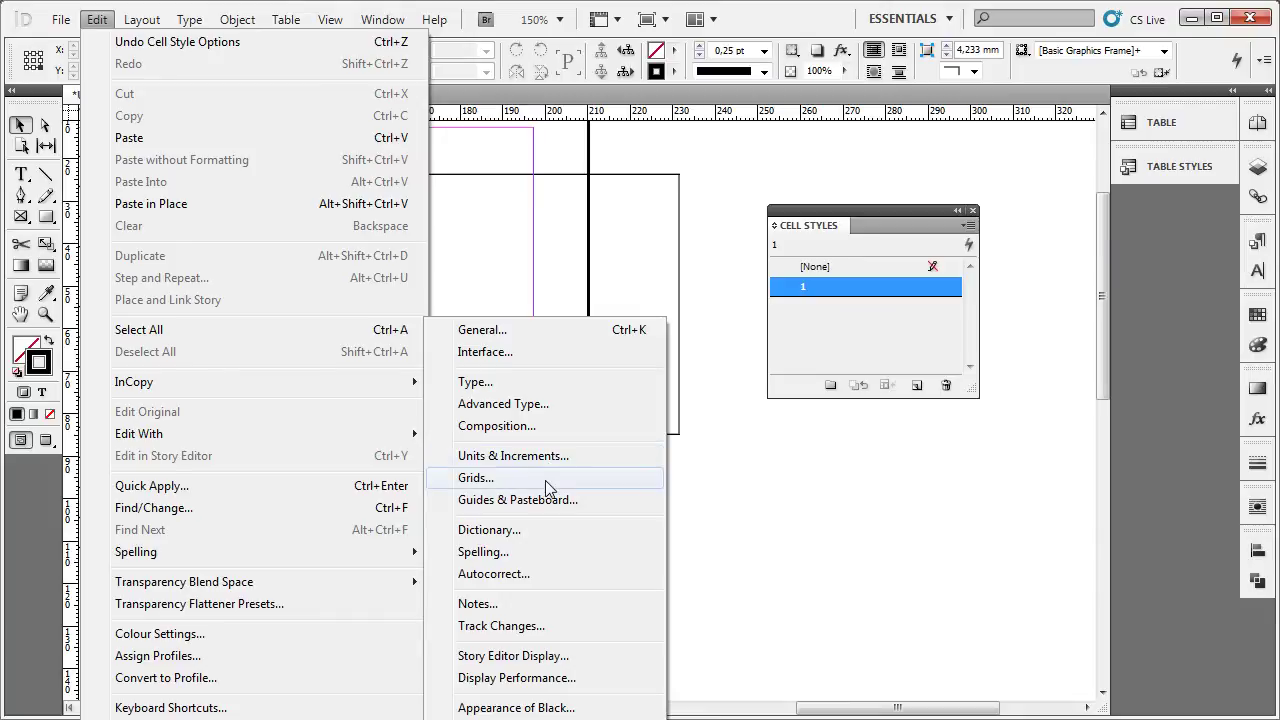
Step: Browse through the Preferences categories, ending on the Grids preferences
left_click(536, 500)
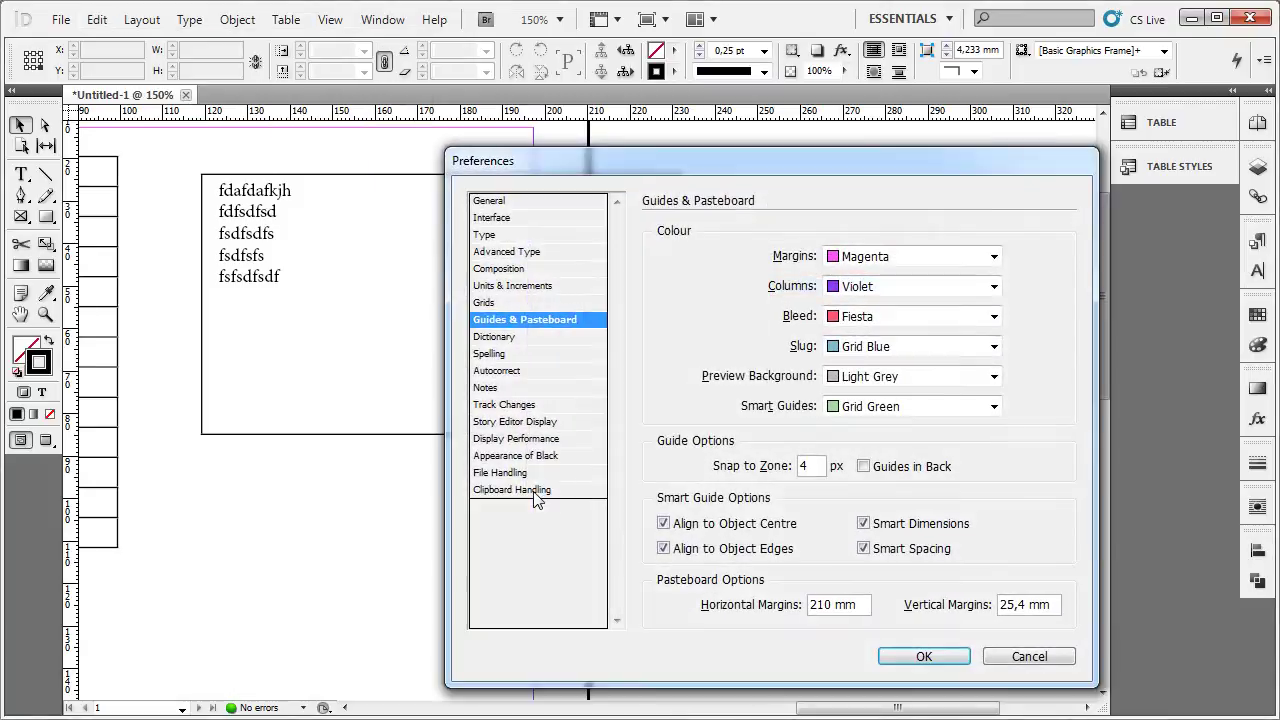
left_click(527, 303)
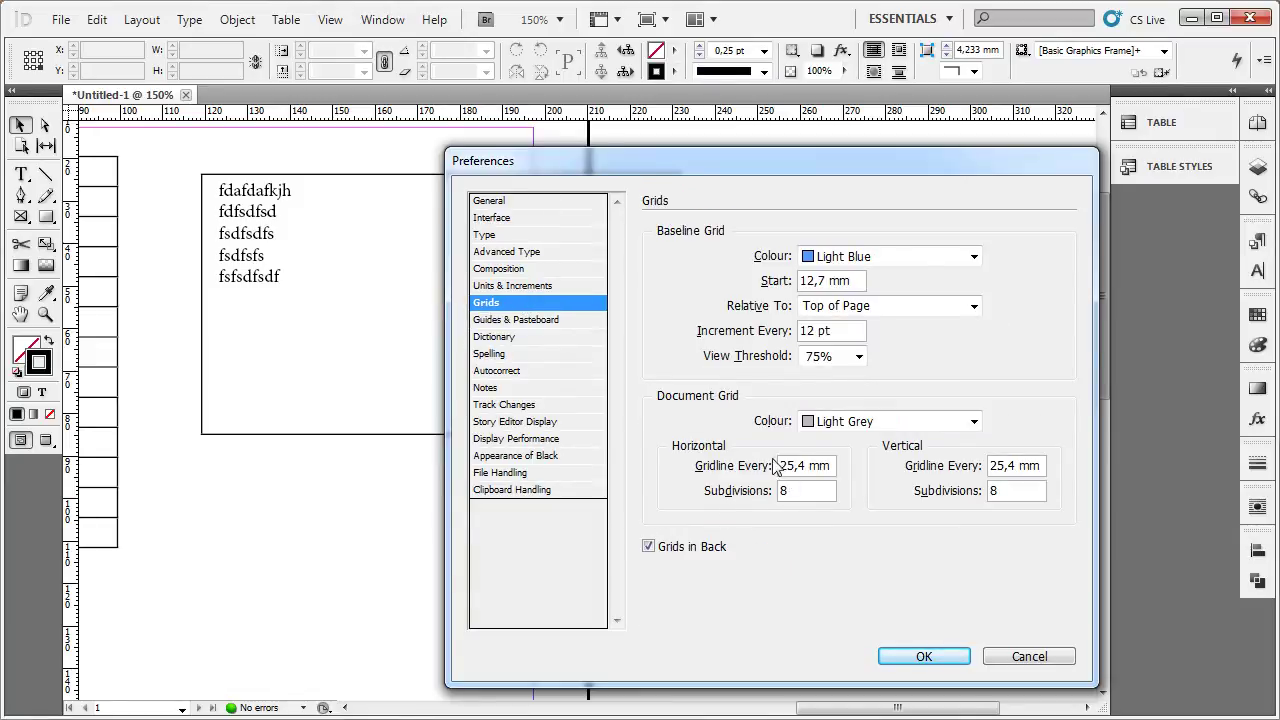
left_click(550, 285)
left_click(540, 269)
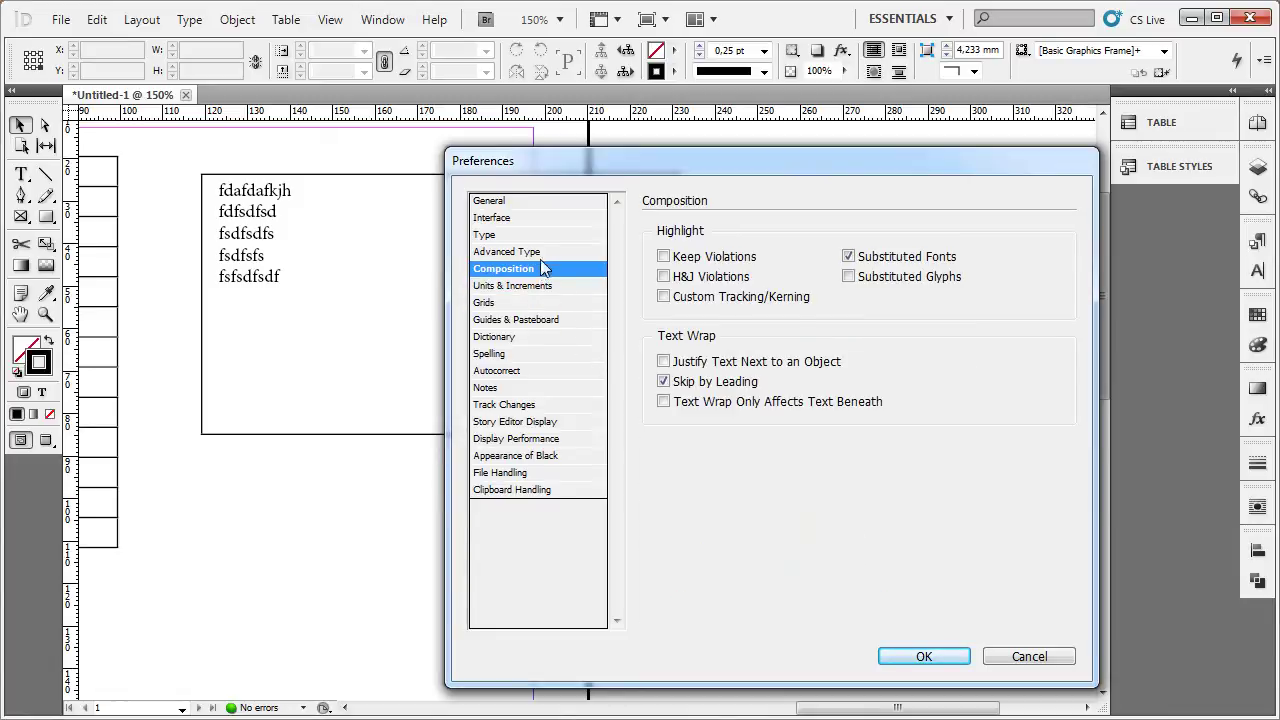
left_click(540, 251)
left_click(540, 235)
left_click(541, 222)
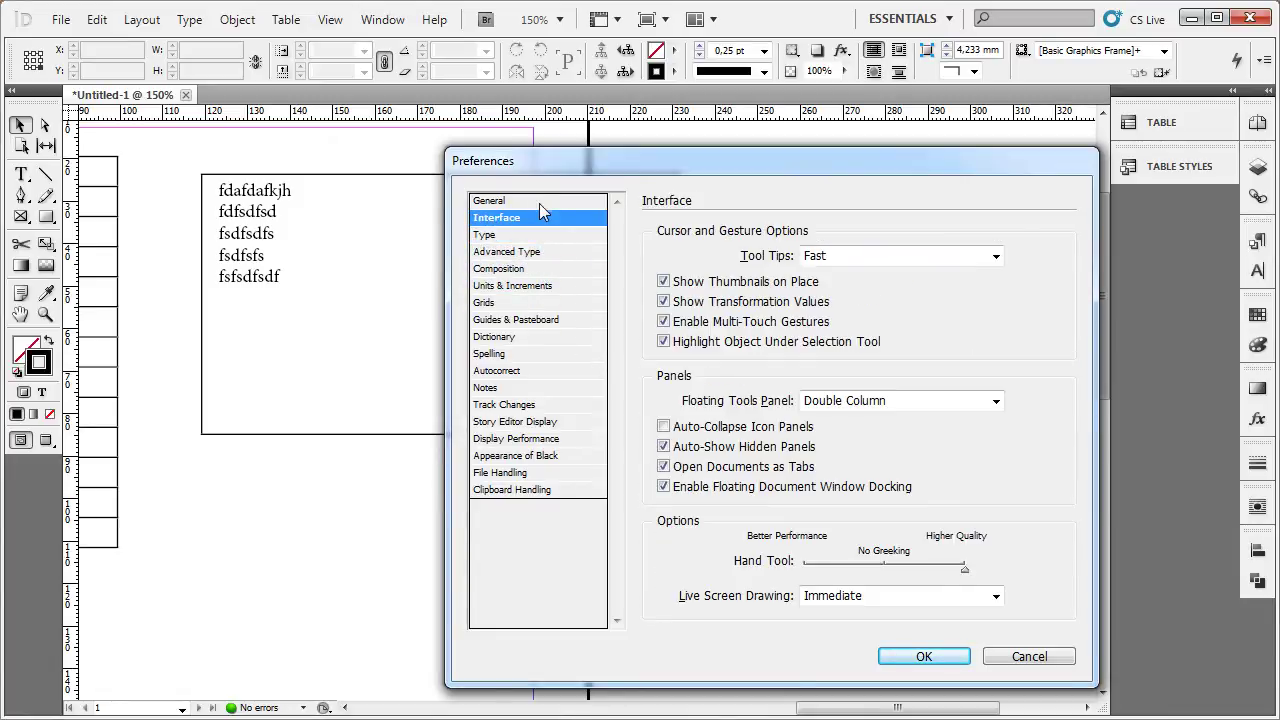
left_click(540, 200)
left_click(535, 371)
left_click(535, 354)
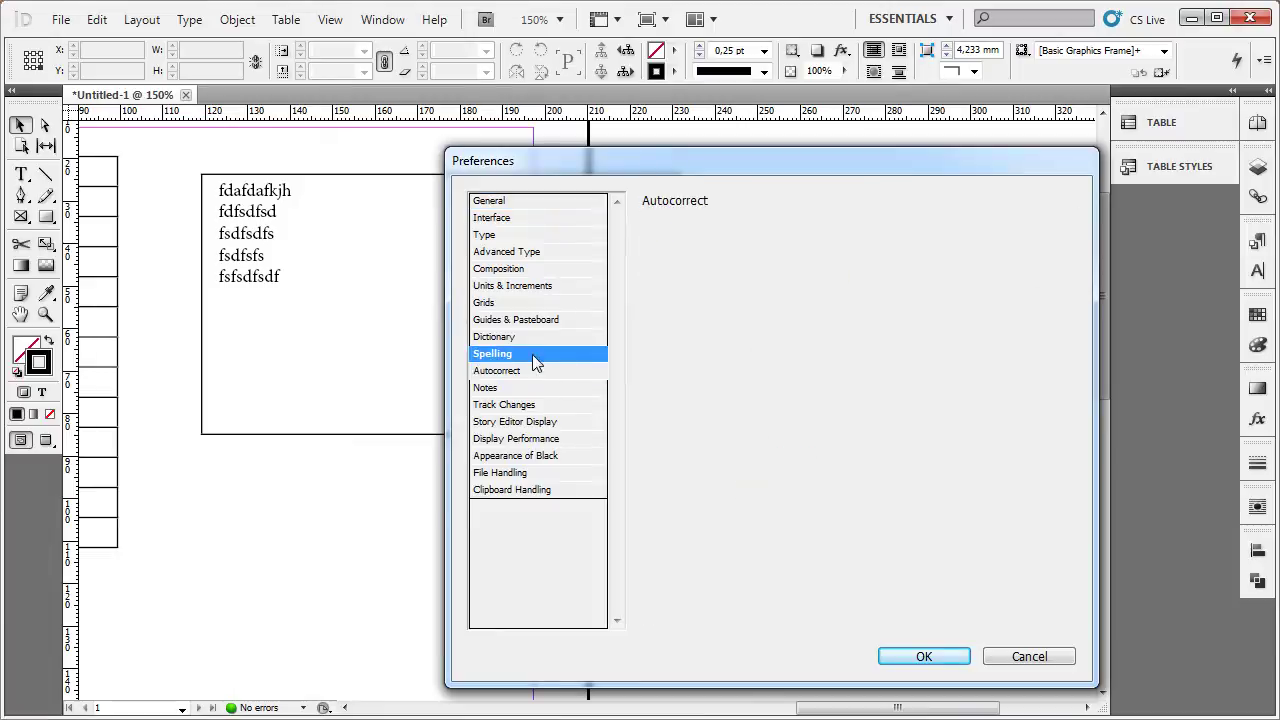
left_click(536, 337)
left_click(537, 320)
left_click(537, 304)
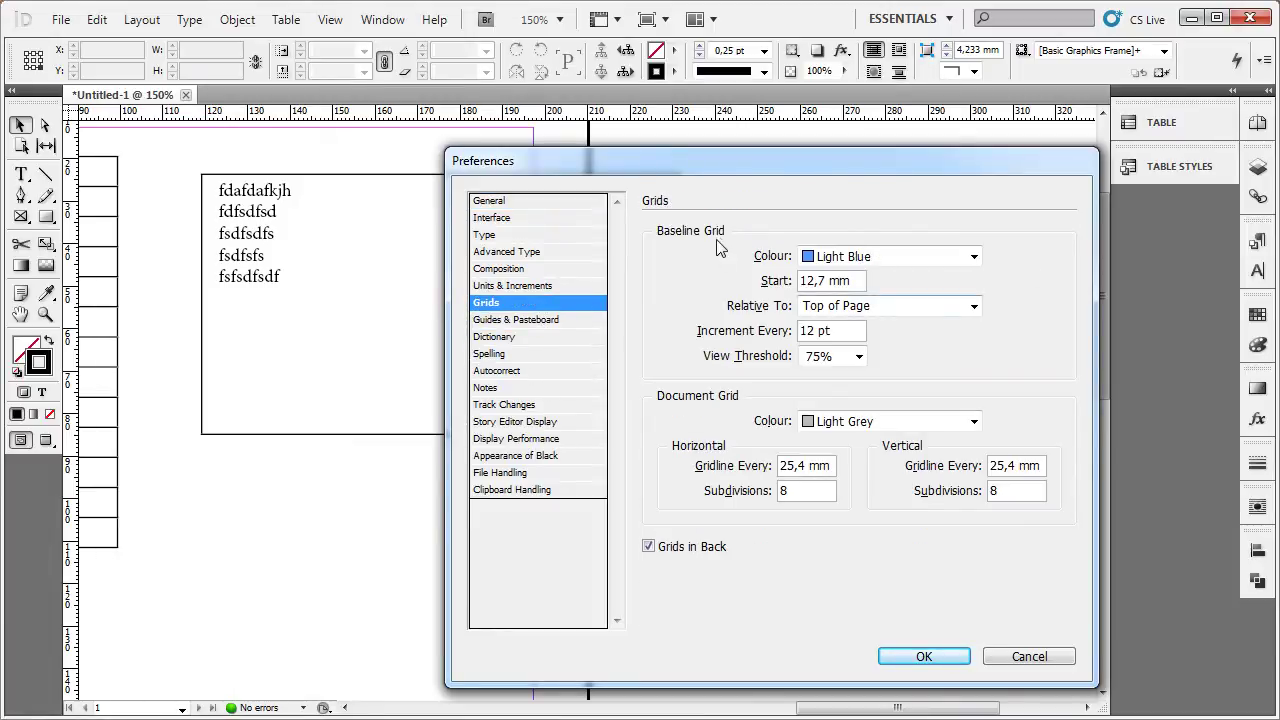
Step: Set the baseline grid Increment Every value to 24 and confirm
double_click(848, 283)
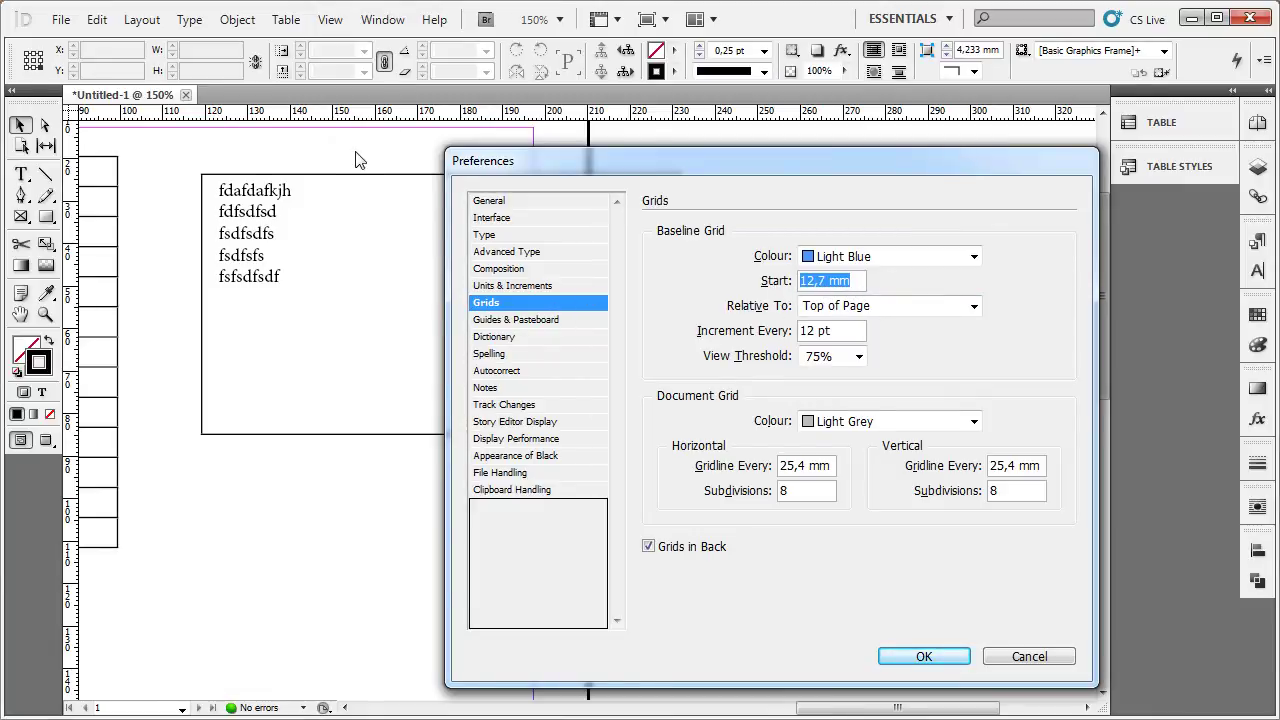
double_click(835, 332)
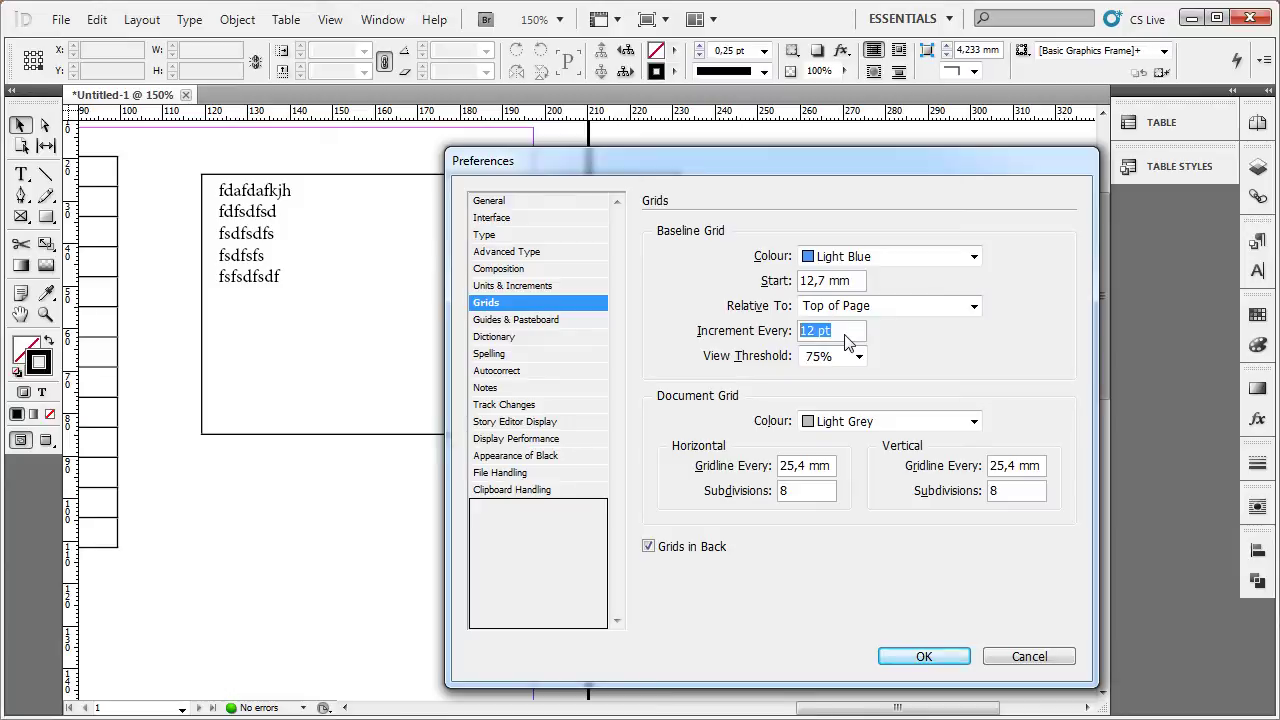
type("24")
left_click(930, 657)
Step: Open cell style 1's options and show its Text settings
left_click(314, 251)
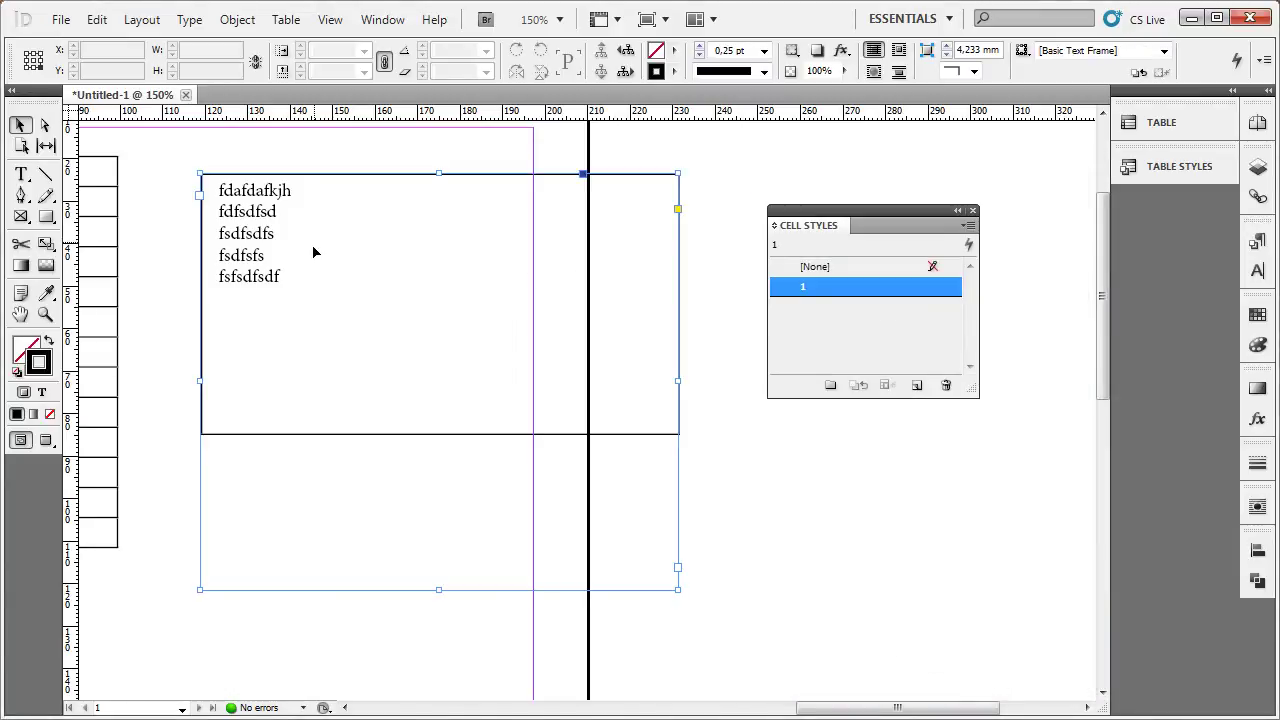
double_click(836, 288)
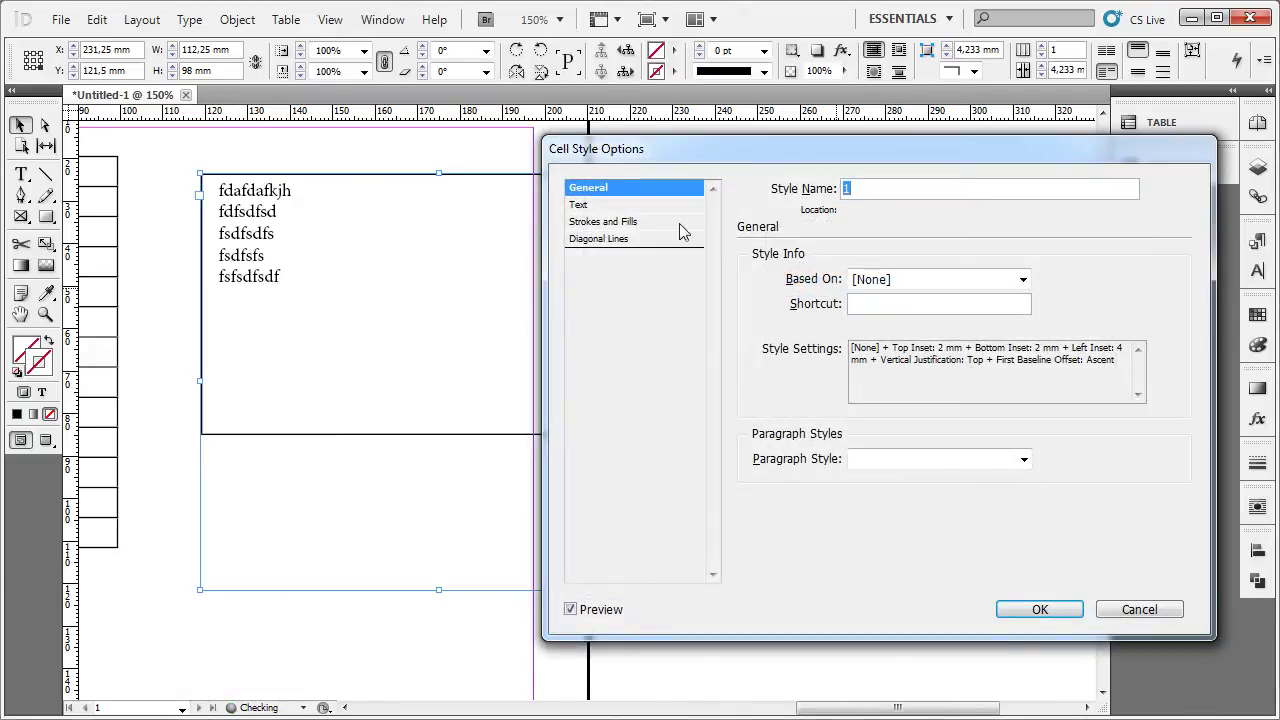
left_click(630, 221)
left_click(640, 205)
Step: Try the first baseline offset options: Cap Height, Leading, x Height, Fixed and (Ignore)
left_click(880, 434)
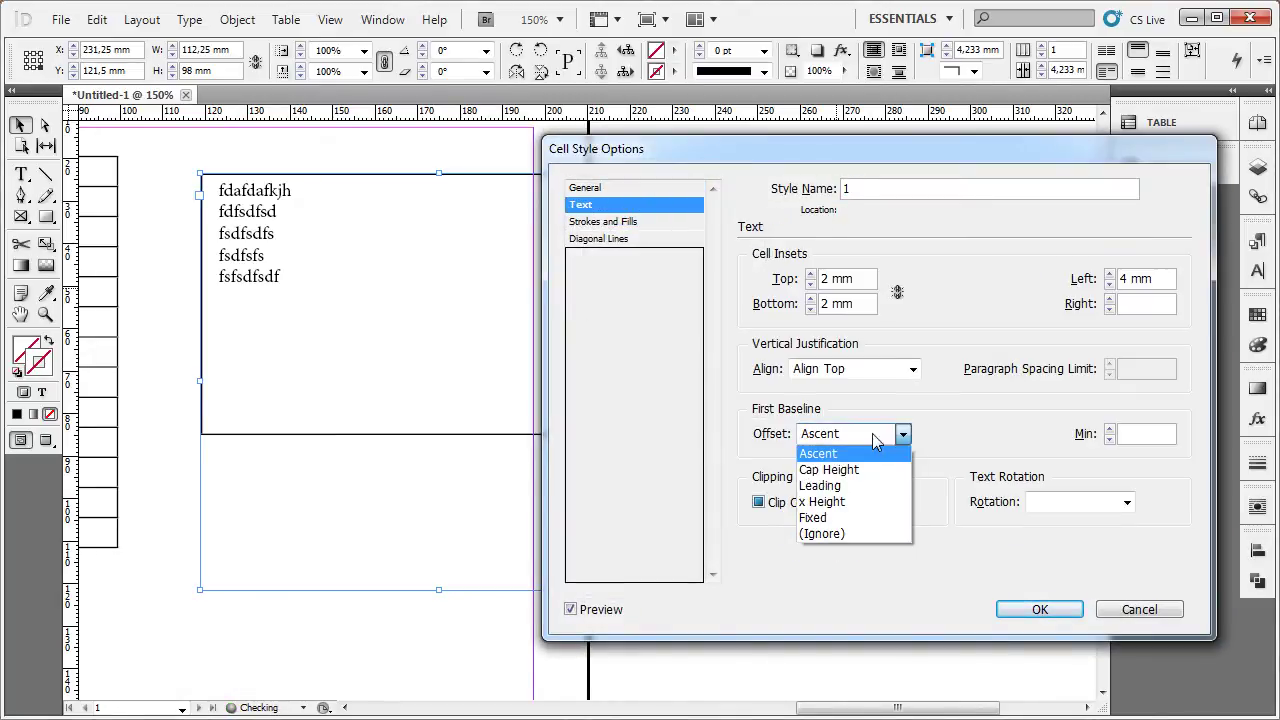
left_click(840, 468)
left_click(900, 440)
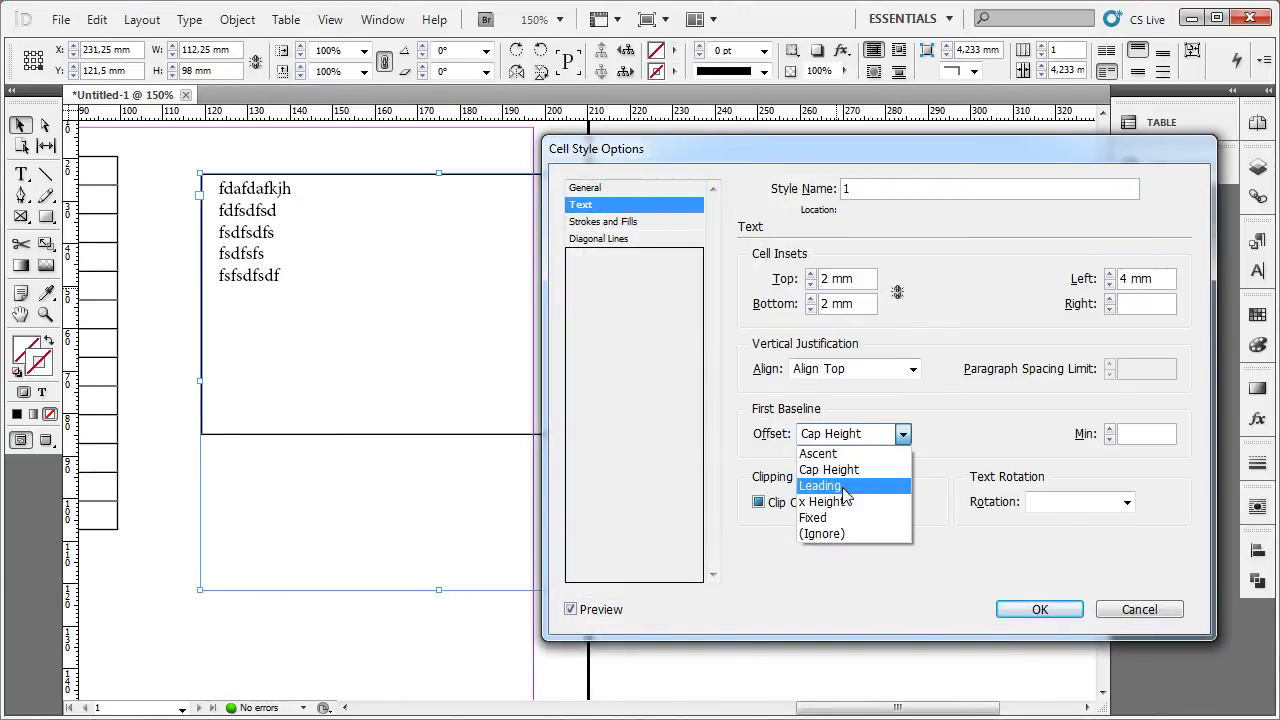
left_click(845, 485)
left_click(902, 434)
left_click(842, 502)
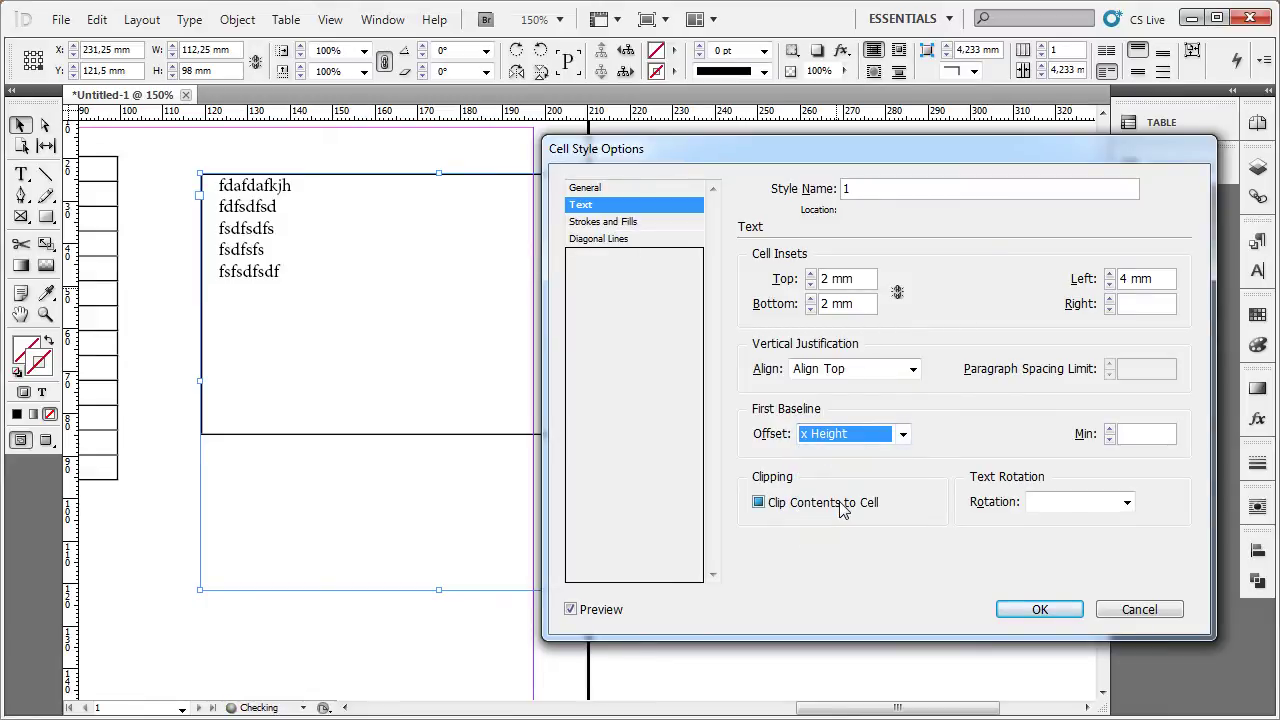
left_click(903, 434)
left_click(833, 518)
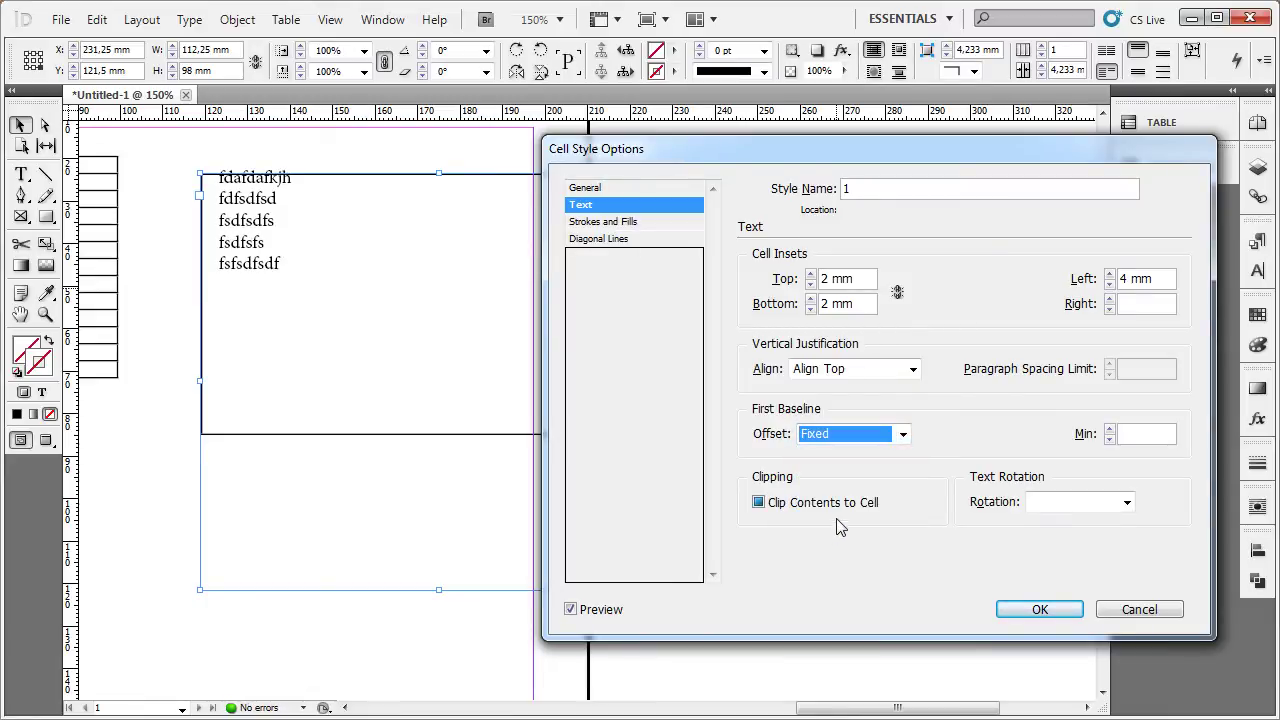
left_click(893, 440)
left_click(824, 537)
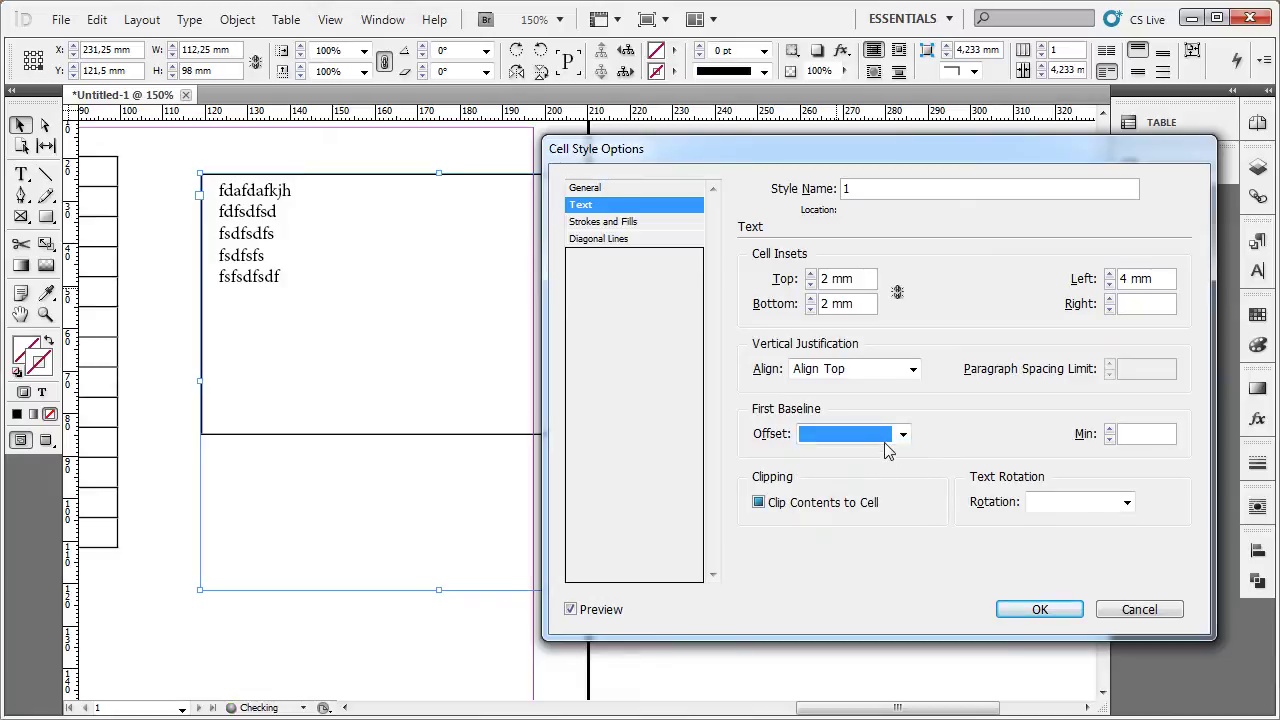
left_click(902, 434)
left_click(876, 580)
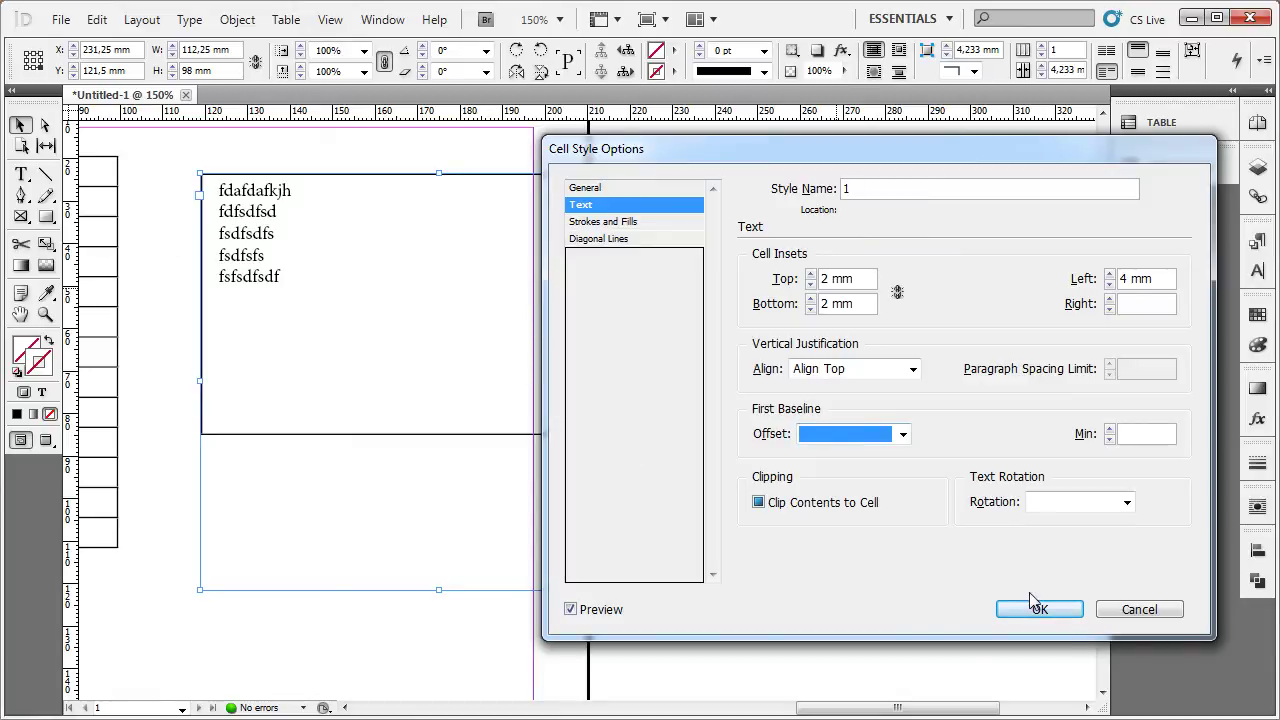
Step: Set the first baseline offset to Leading and confirm the cell style
left_click(911, 437)
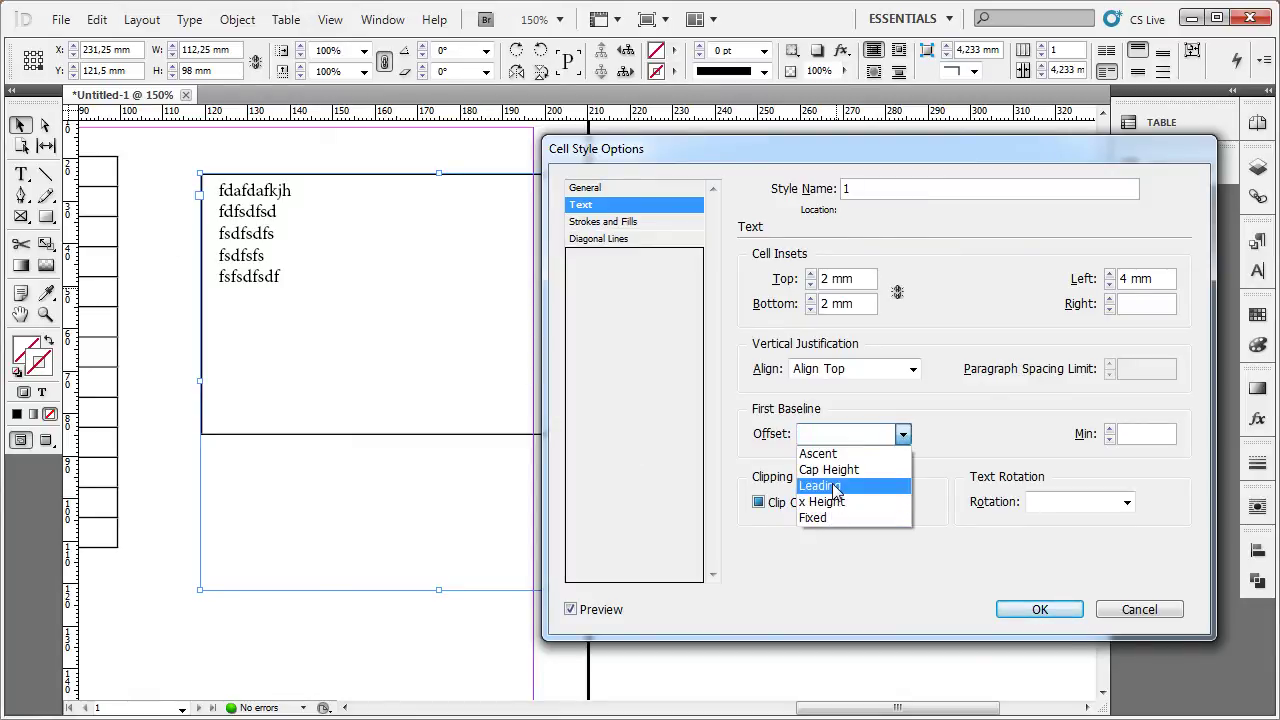
left_click(835, 487)
left_click(1040, 609)
Step: Select lines of text in the frame, then select the whole text frame
double_click(234, 198)
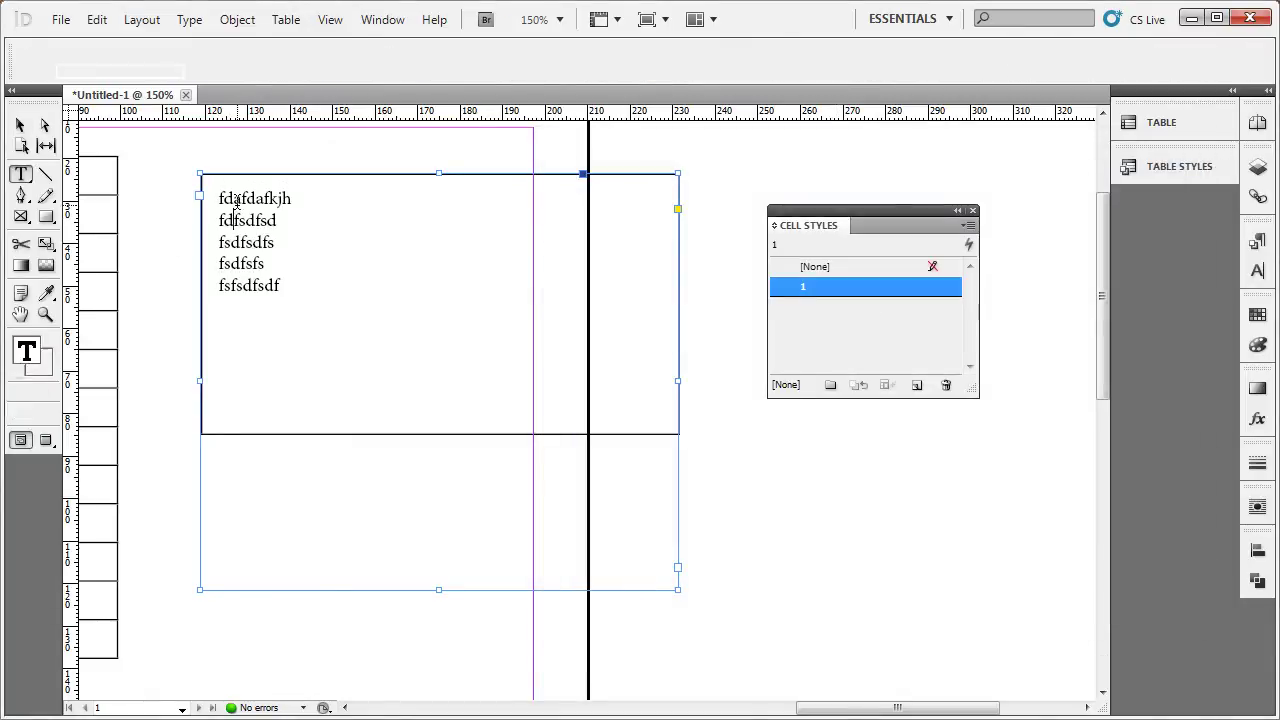
left_click_drag(234, 198, 240, 262)
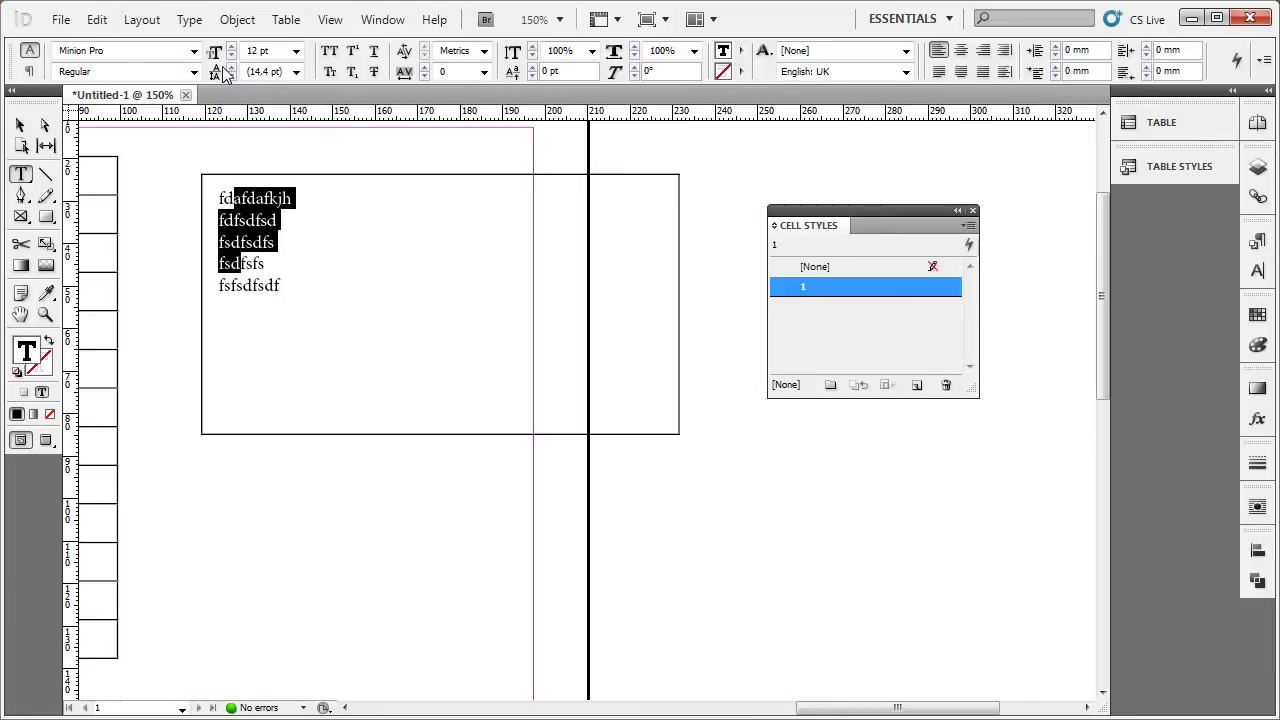
left_click(240, 233)
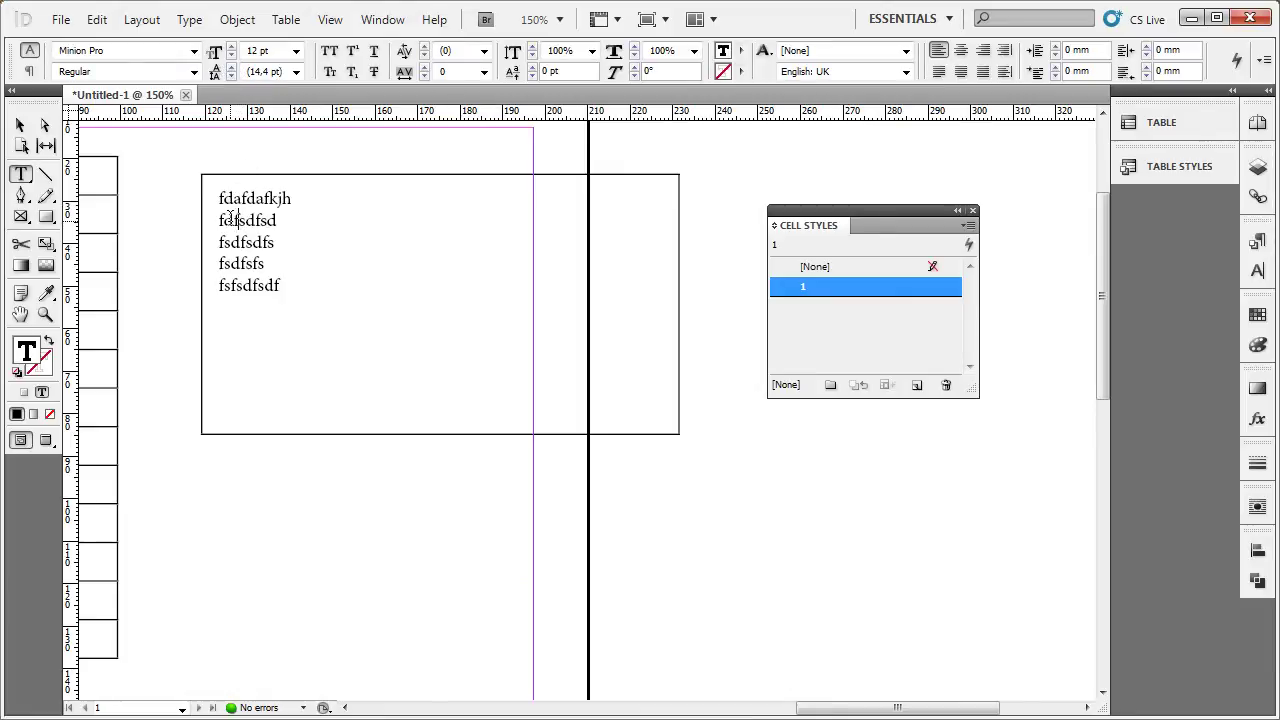
left_click_drag(222, 218, 274, 244)
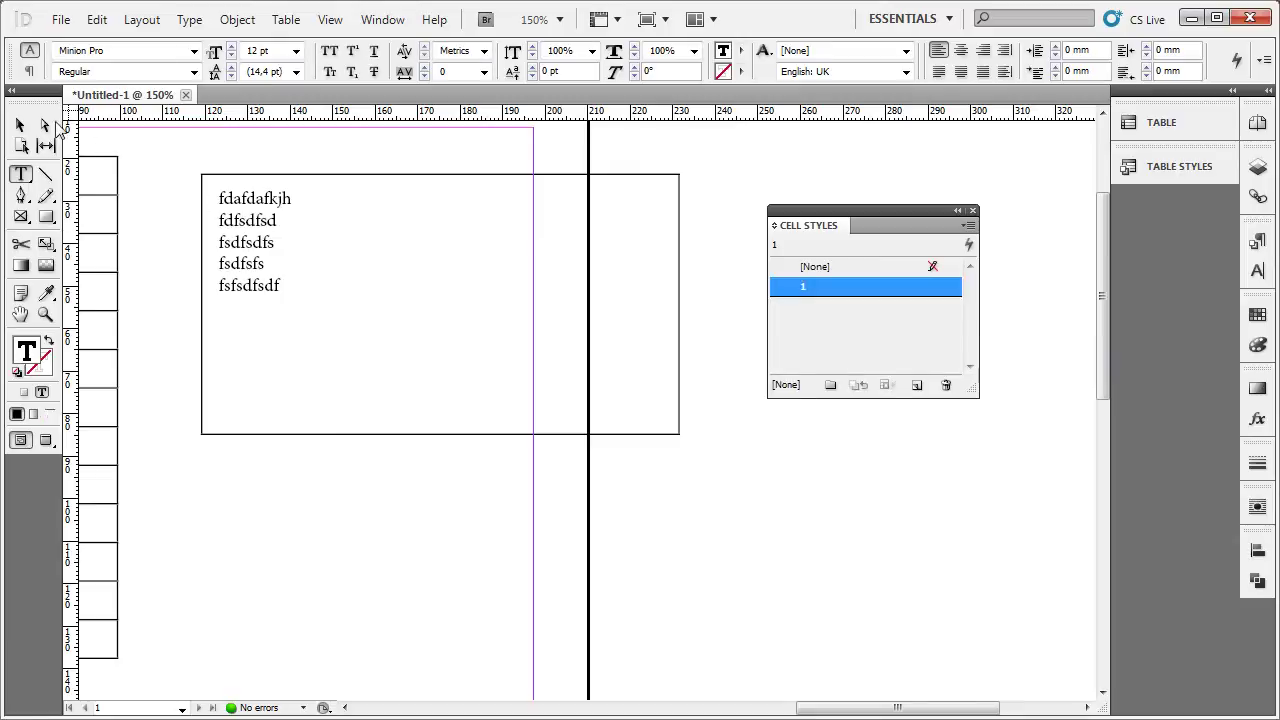
left_click(20, 125)
Step: In cell style 1's Strokes and Fills, try 7 pt, then set the stroke weight to 2 pt
double_click(838, 287)
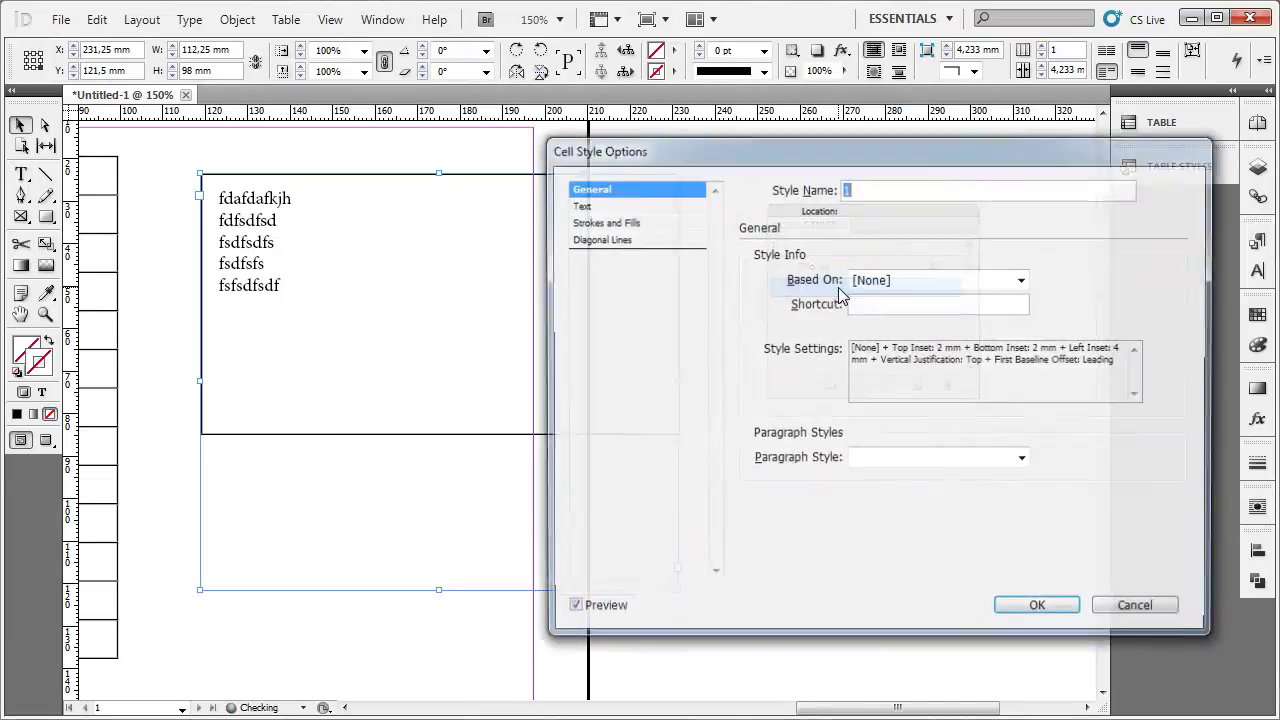
left_click(645, 222)
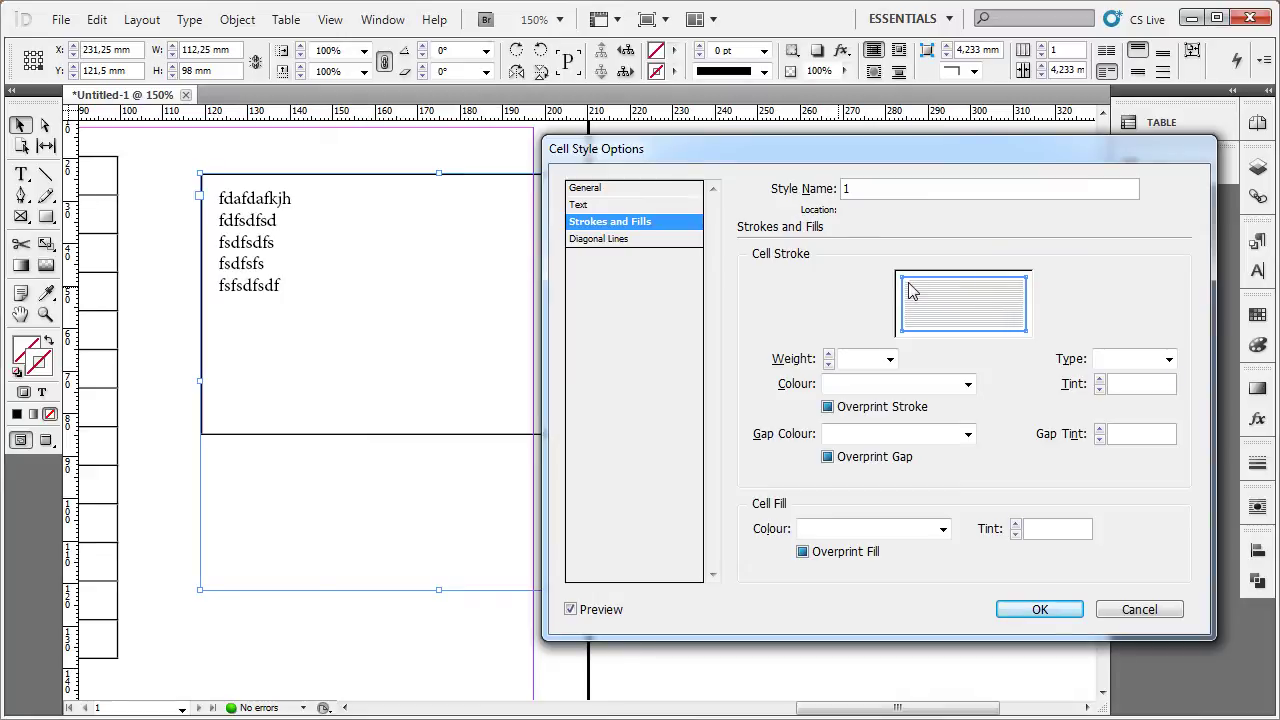
mouse_move(828, 149)
left_mouse_down()
mouse_move(701, 282)
mouse_move(693, 176)
mouse_move(802, 164)
mouse_move(764, 212)
left_mouse_up()
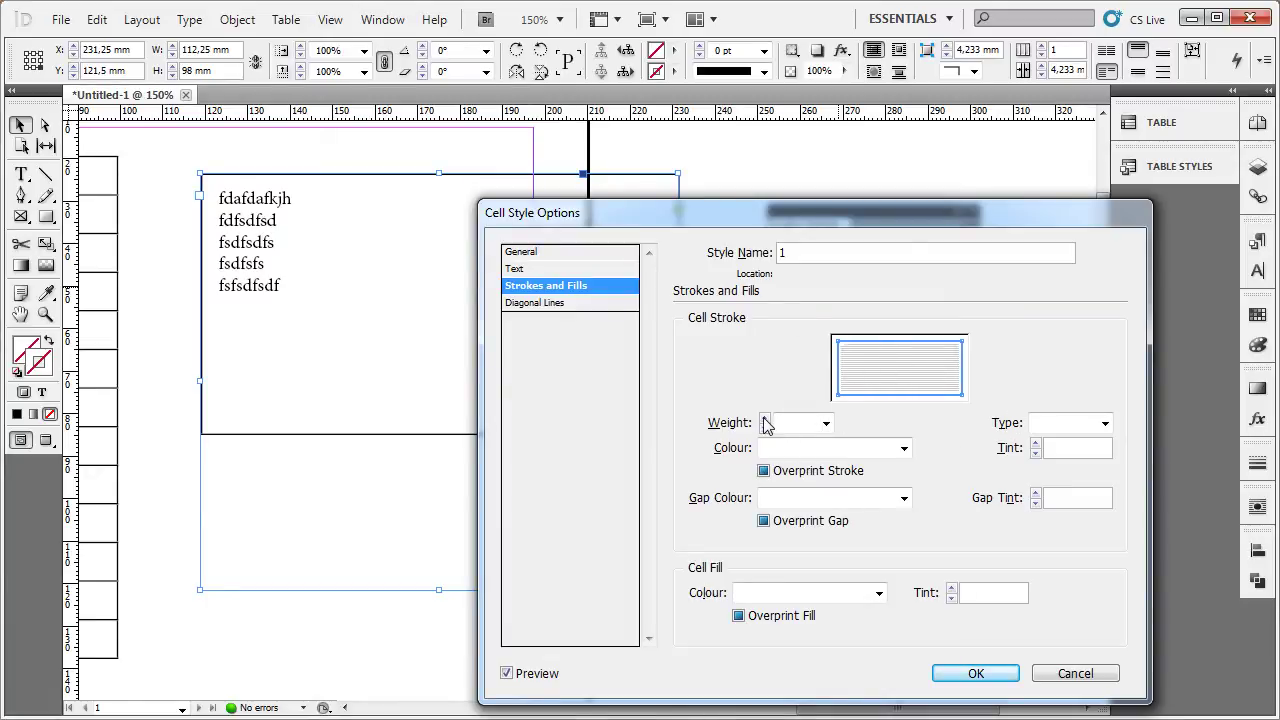
left_click(826, 423)
left_click(808, 605)
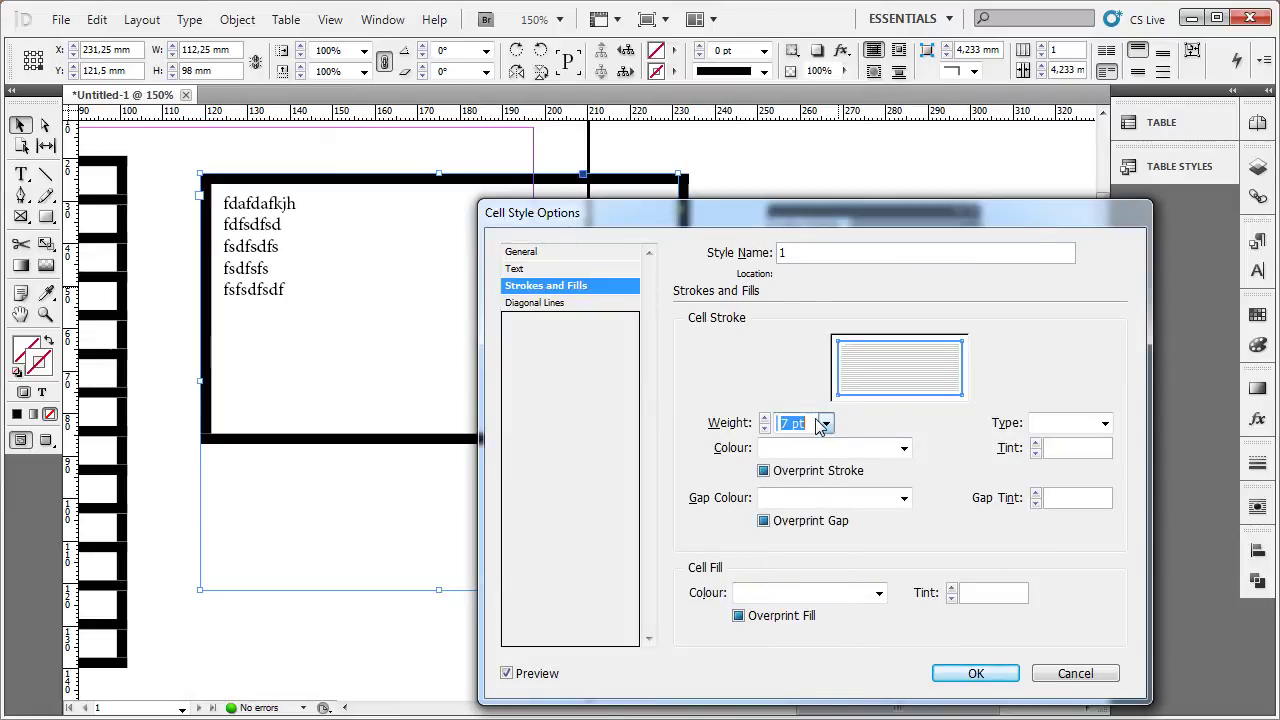
left_click(826, 423)
left_click(815, 526)
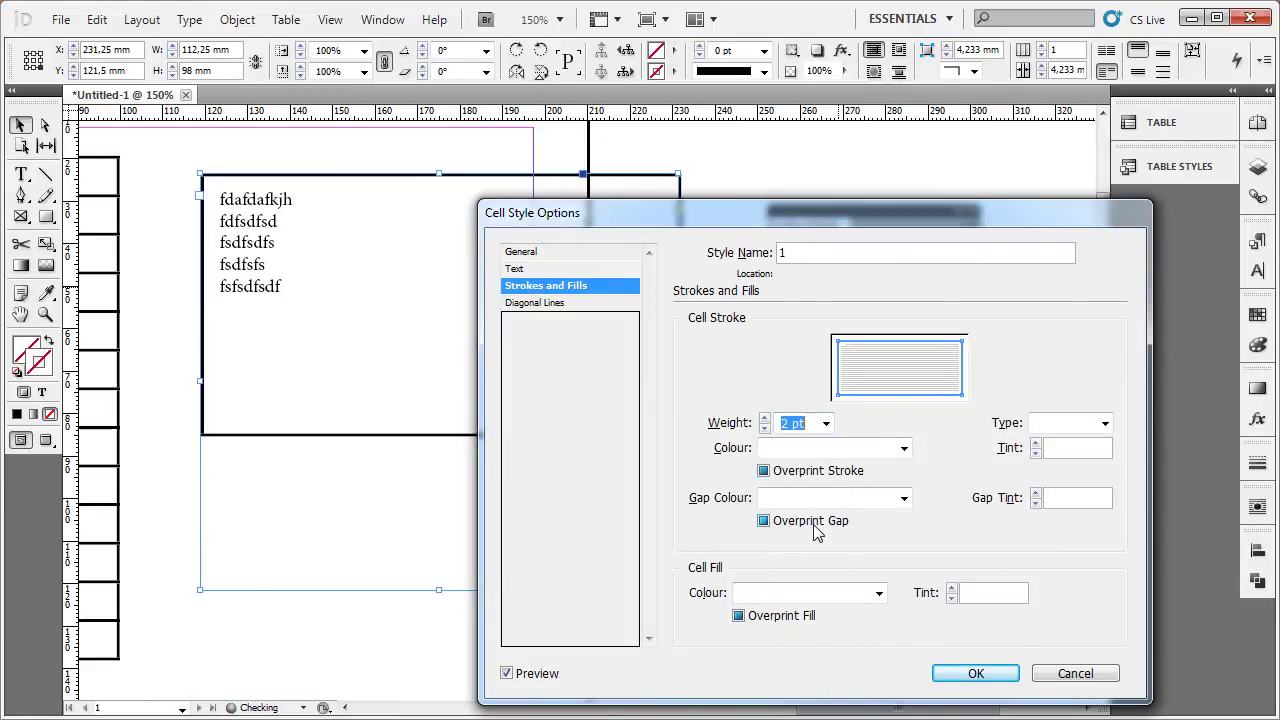
Step: Try a yellow, Dashed (3 and 2) stroke with green gaps and 0% tint
left_click(904, 448)
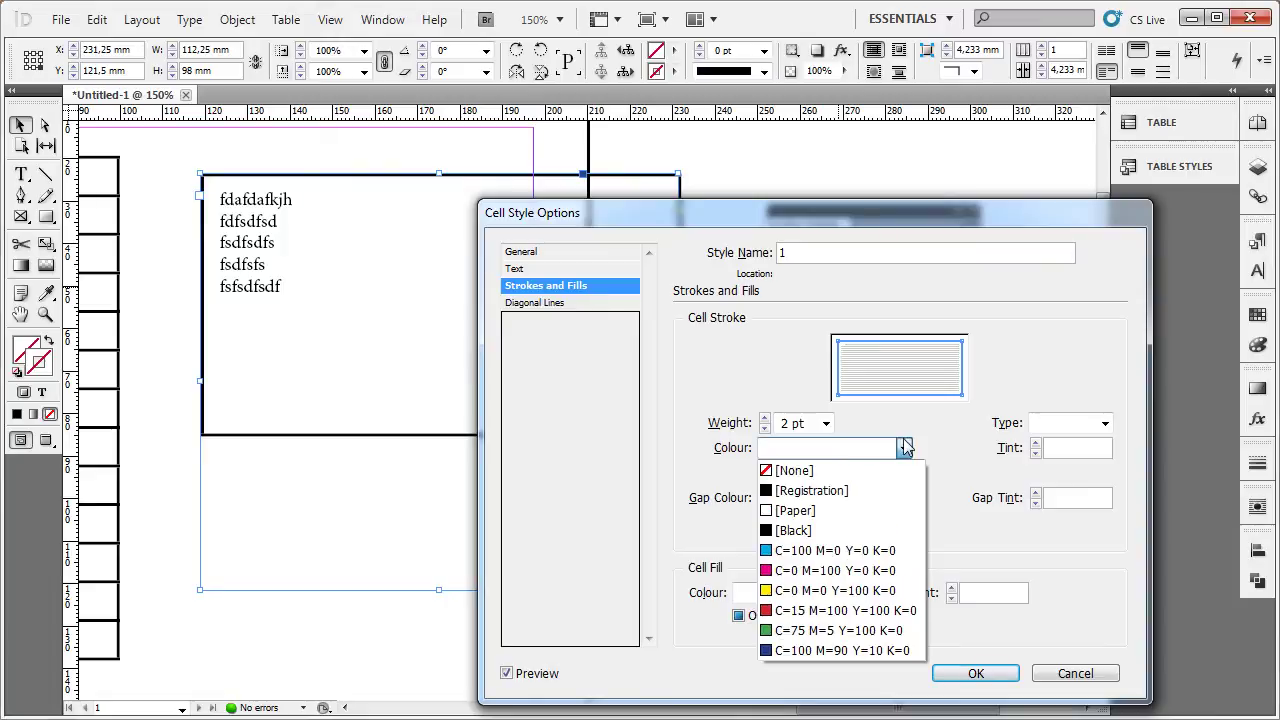
left_click(797, 592)
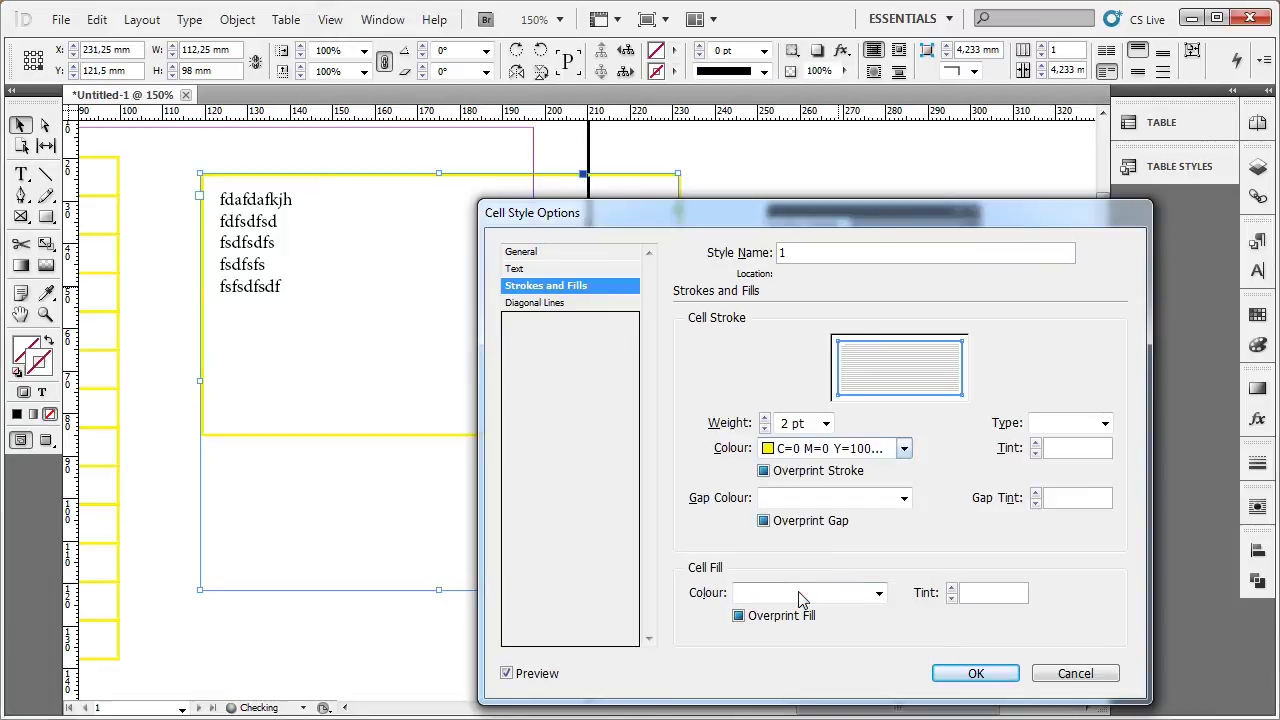
left_click(904, 498)
left_click(904, 498)
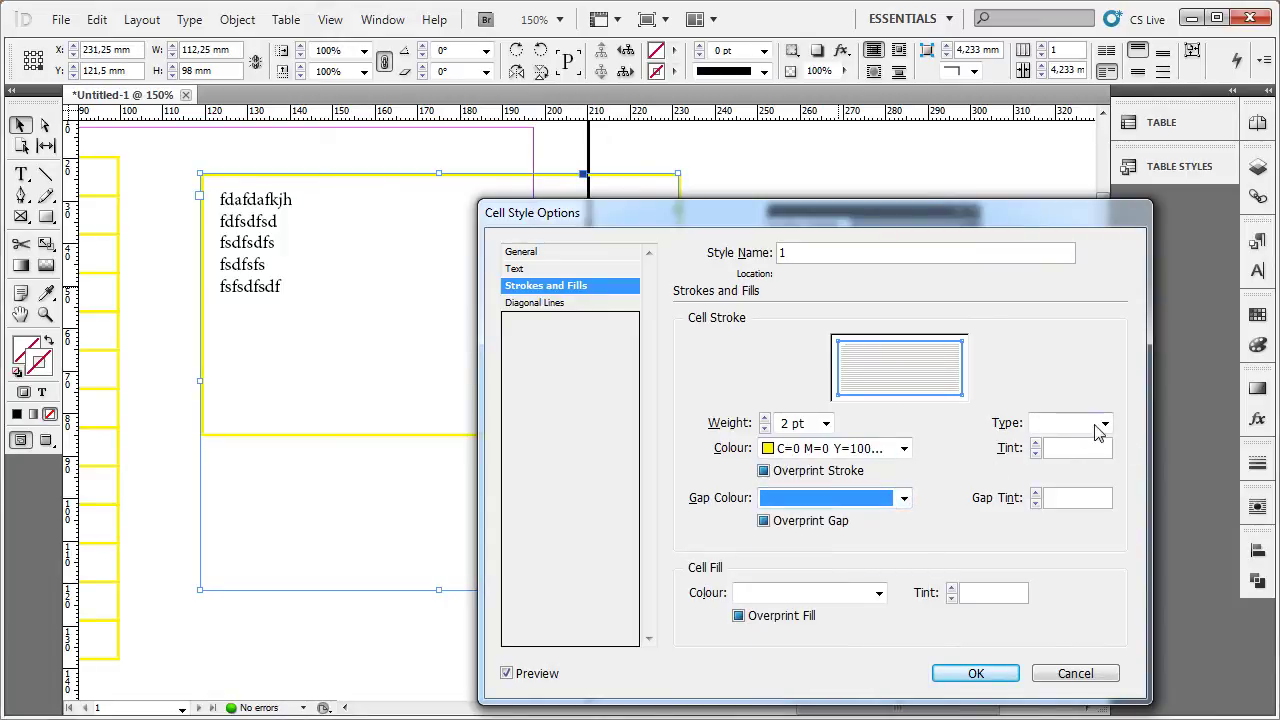
left_click(1100, 425)
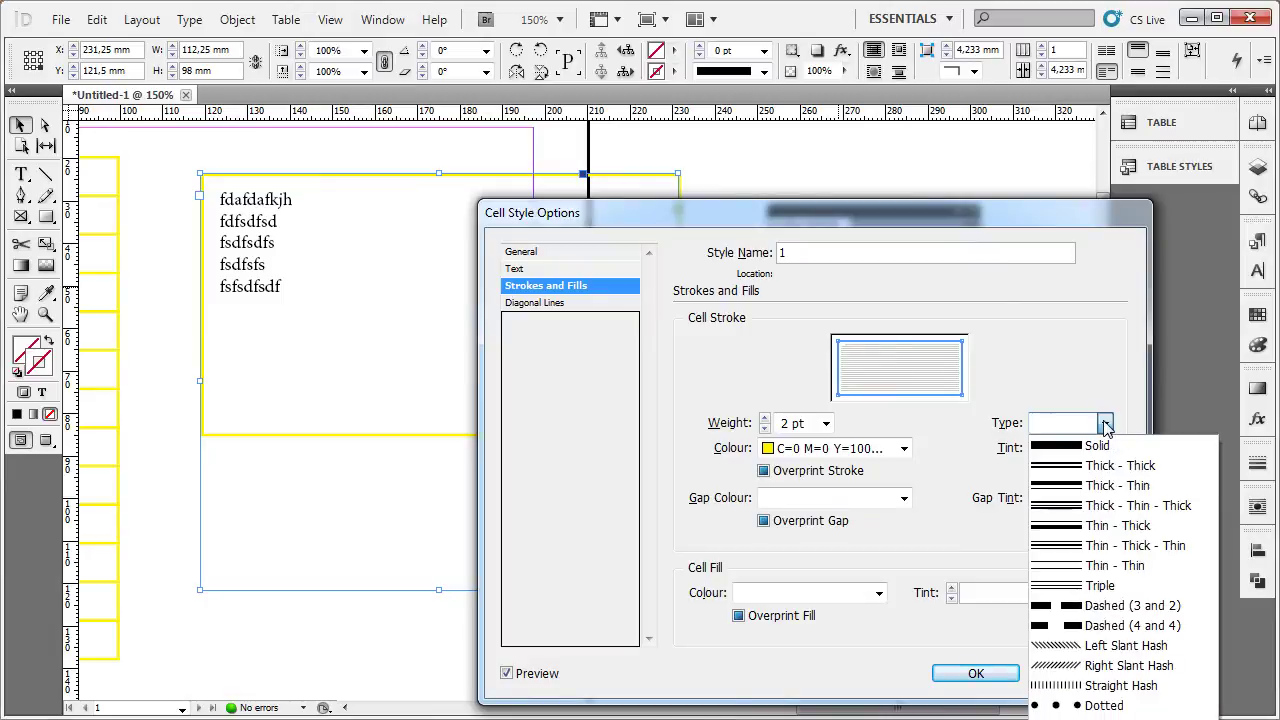
left_click(1110, 607)
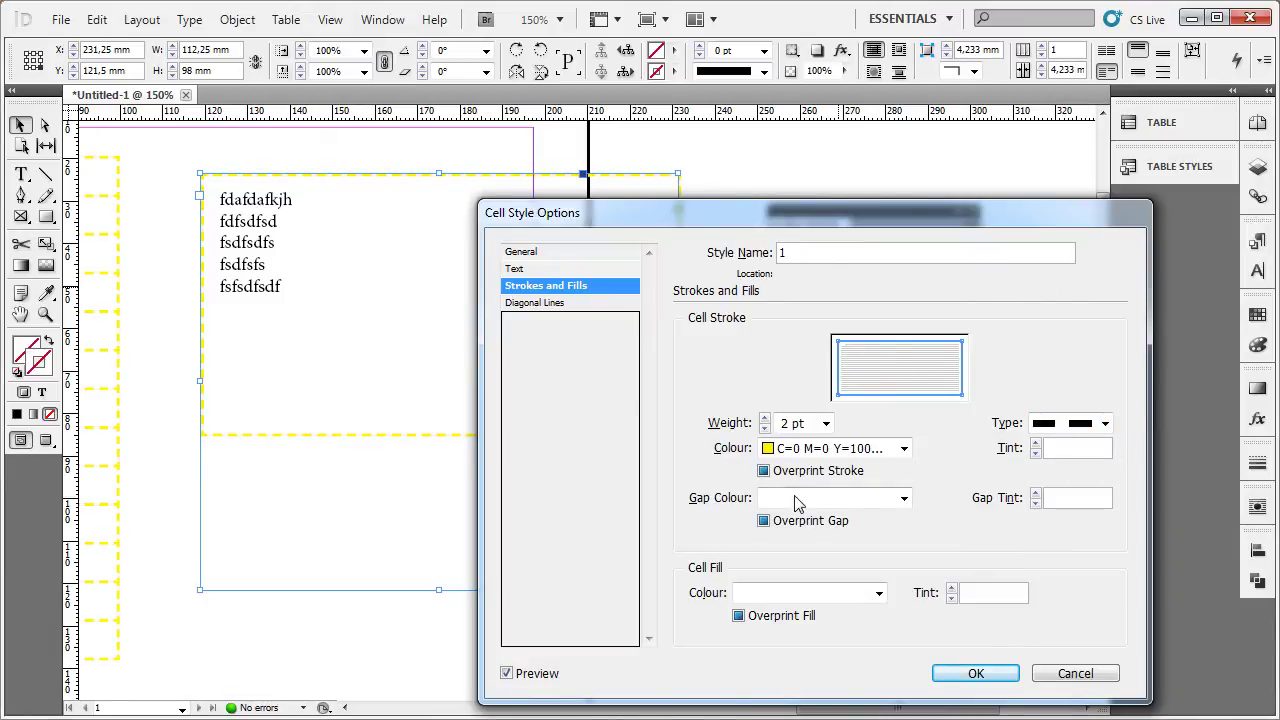
left_click(903, 498)
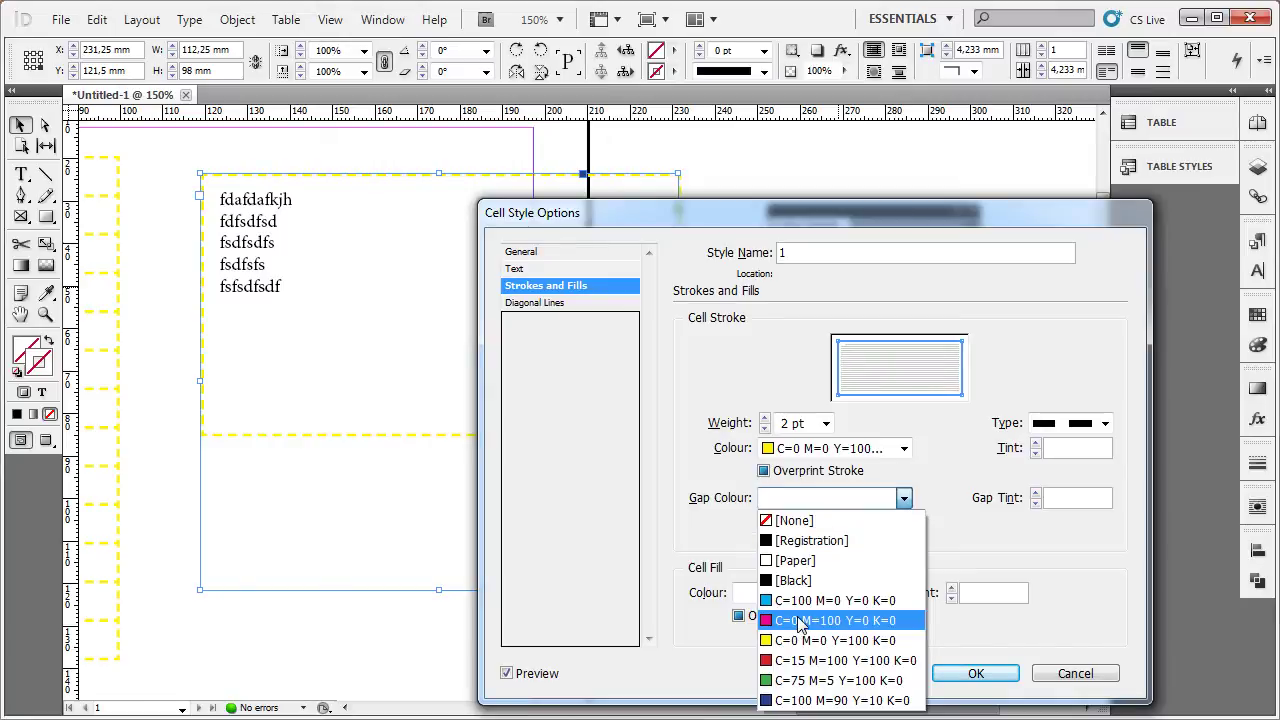
left_click(808, 684)
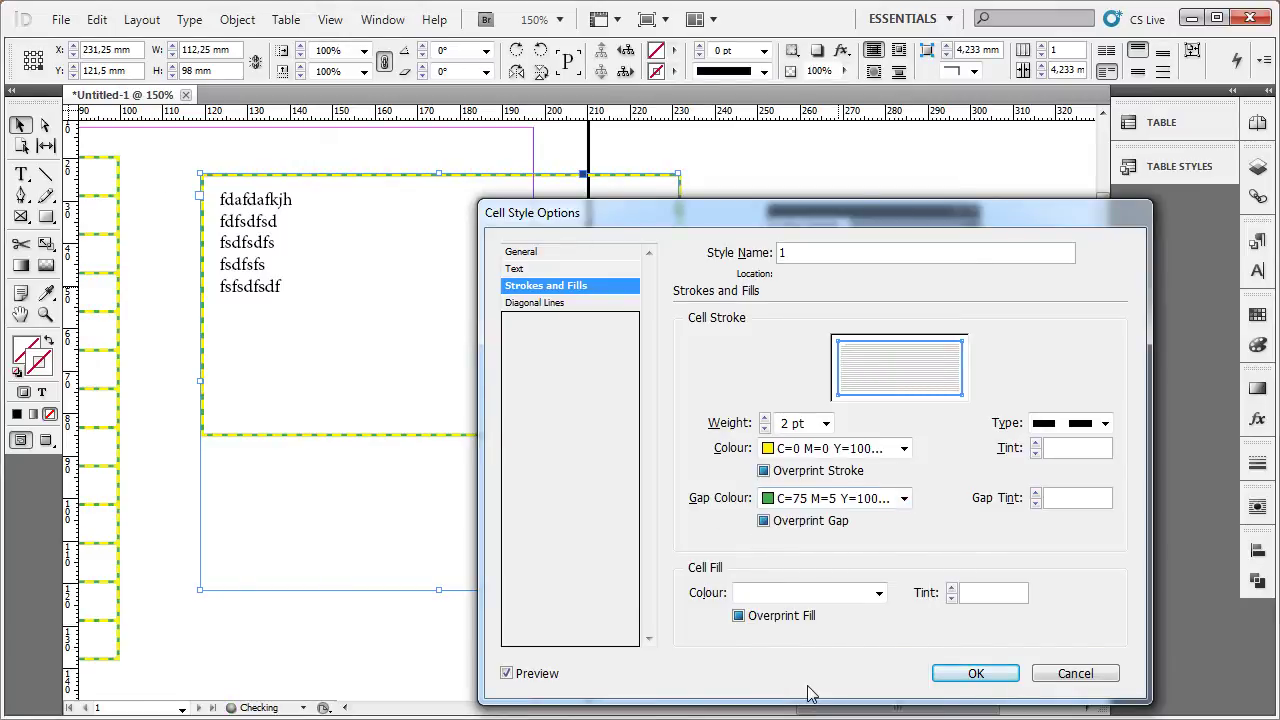
left_click(1036, 451)
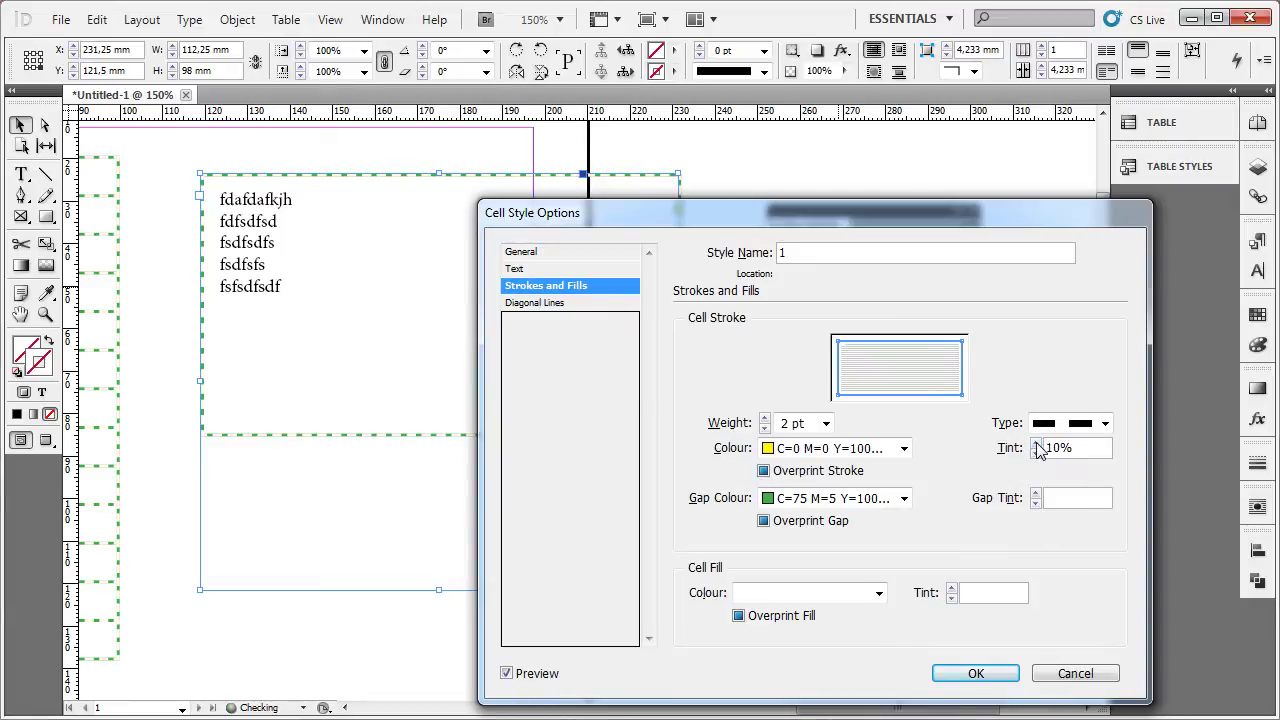
left_click(1036, 454)
double_click(1062, 450)
type("0")
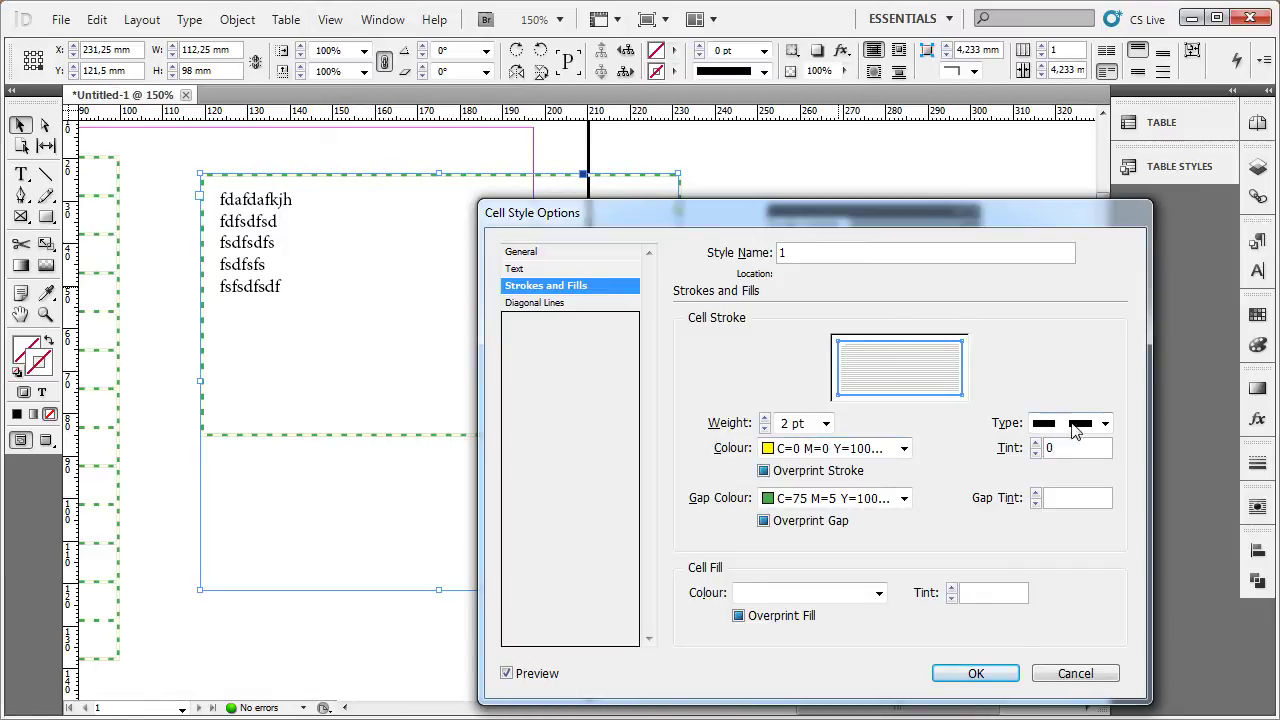
Step: Make the cell stroke Solid, green C=75 M=5 Y=100 K=0, at 100% tint
left_click(1083, 426)
left_click(1090, 442)
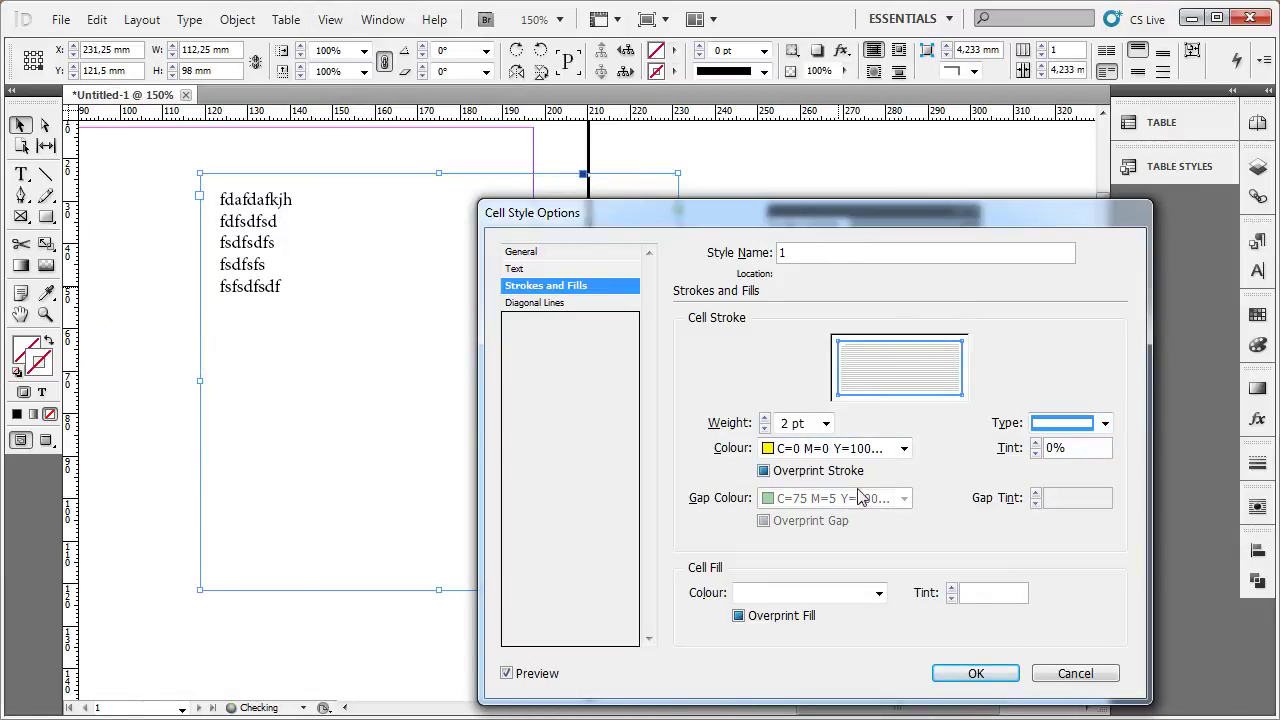
left_click(830, 449)
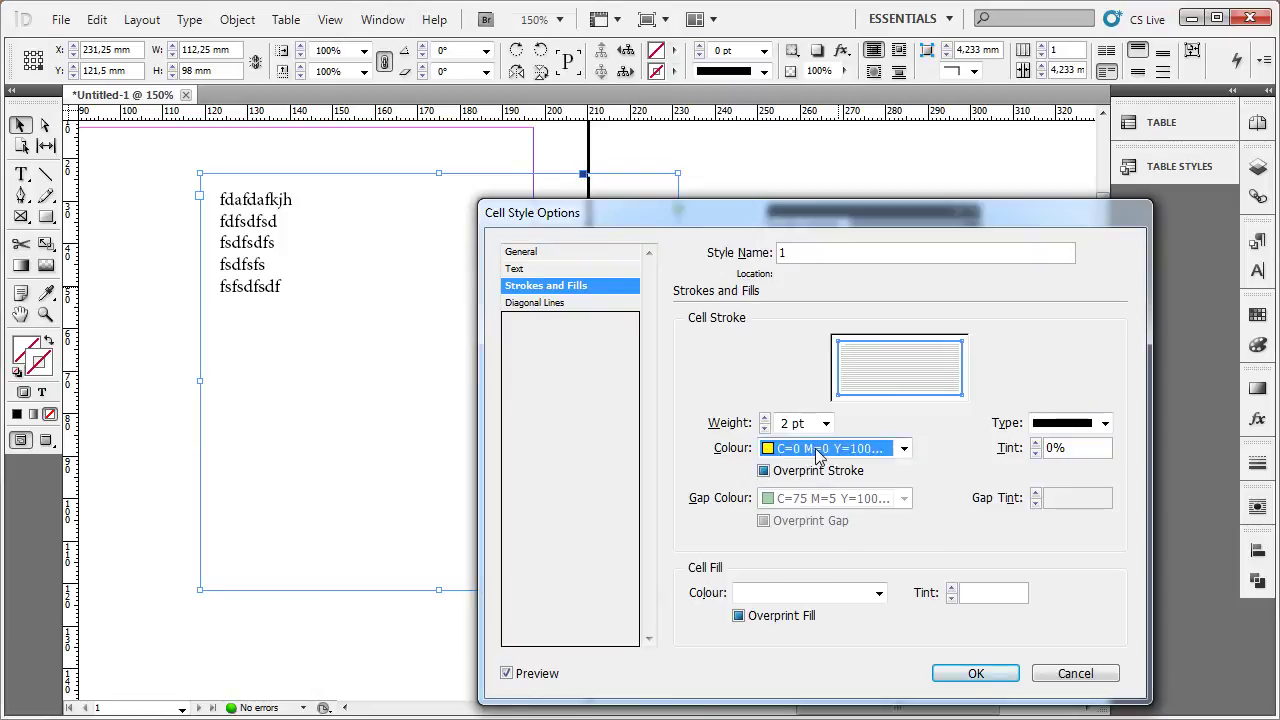
left_click(817, 643)
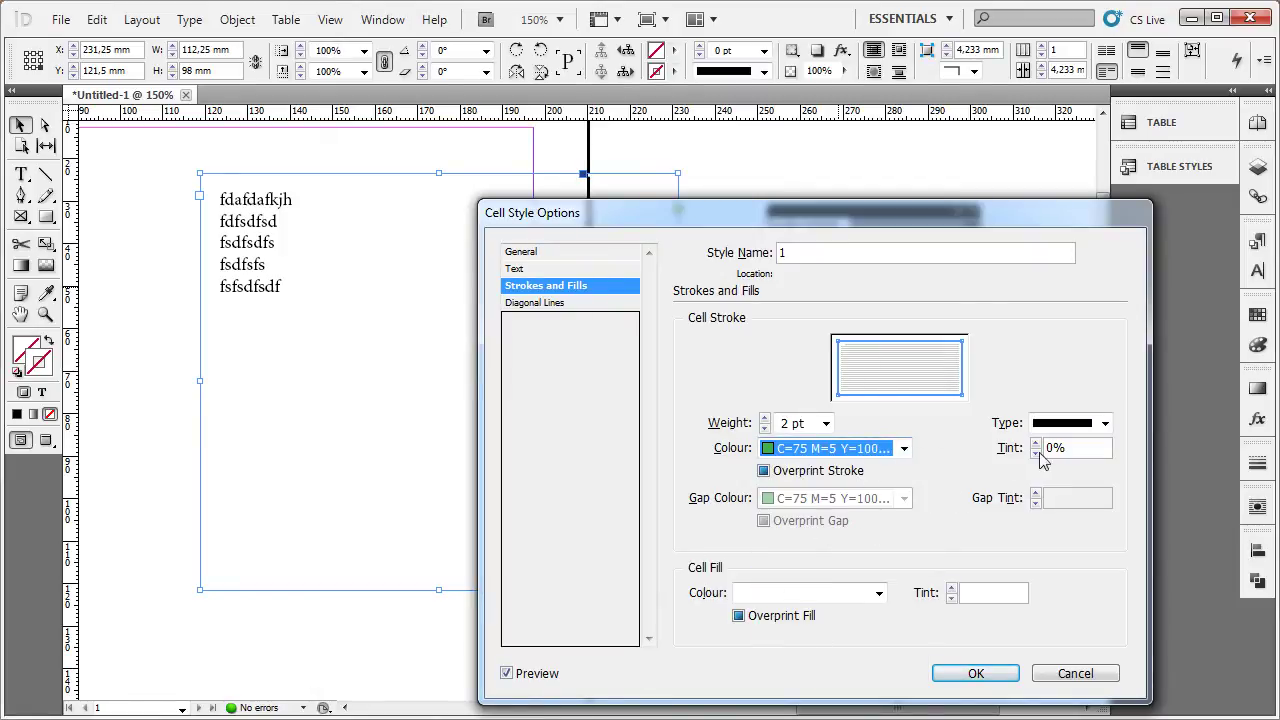
key("Tab")
type("100")
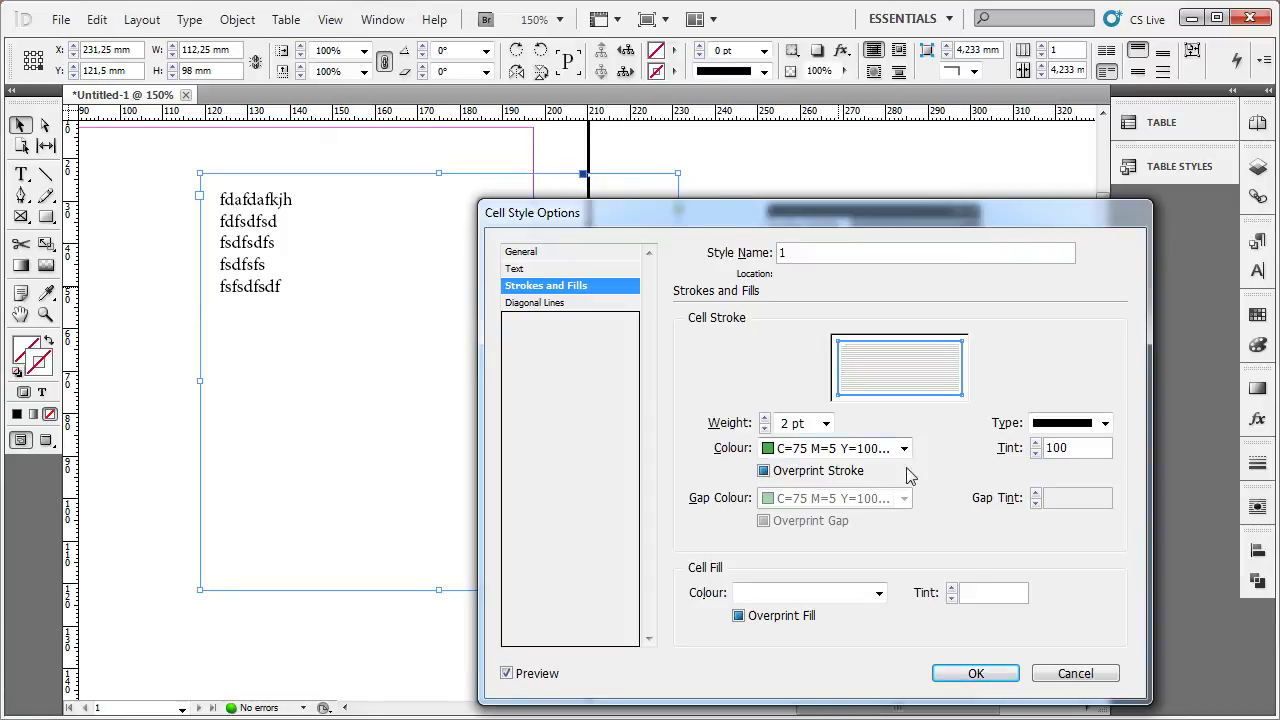
left_click(903, 448)
left_click(830, 629)
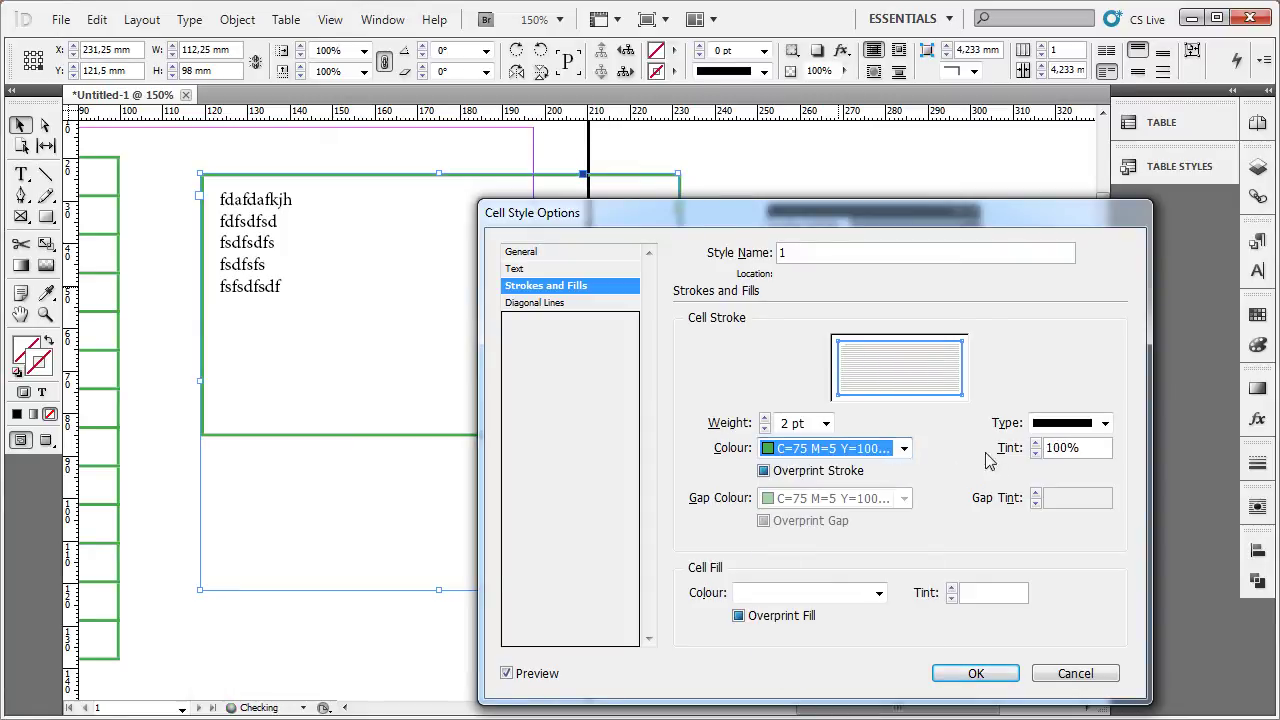
left_click(1096, 454)
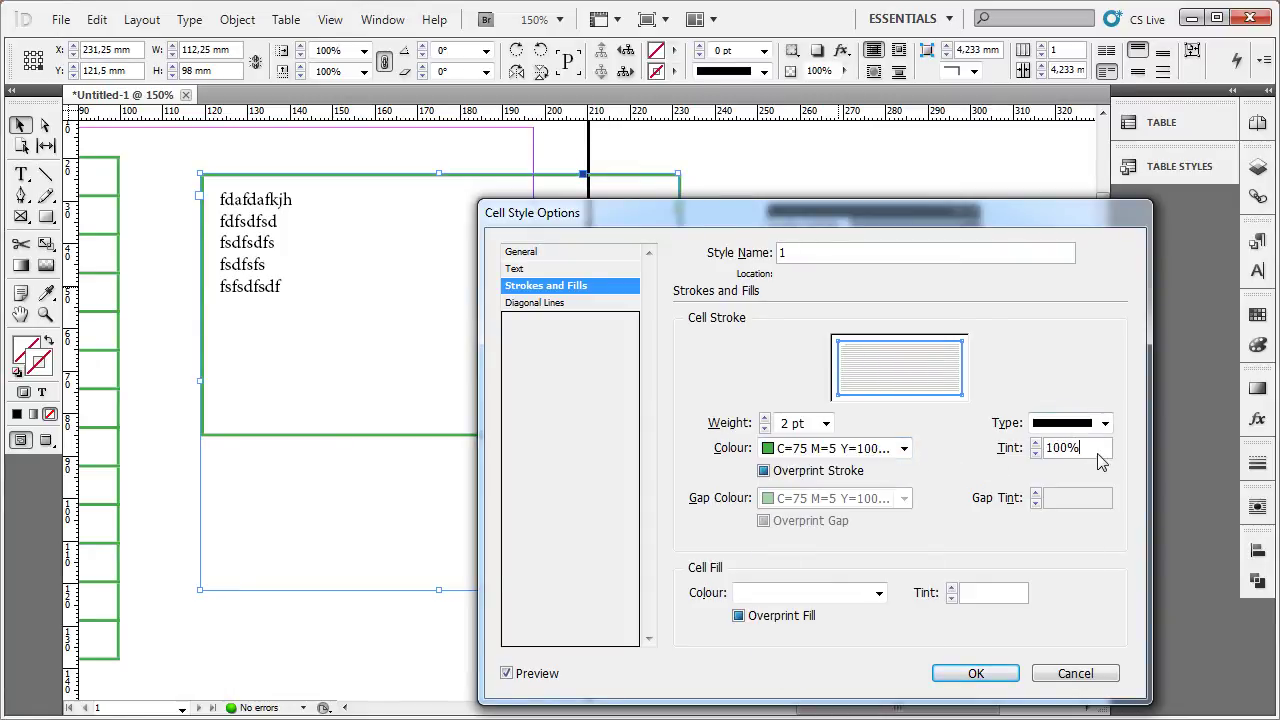
left_click_drag(1100, 460, 965, 455)
left_click(584, 302)
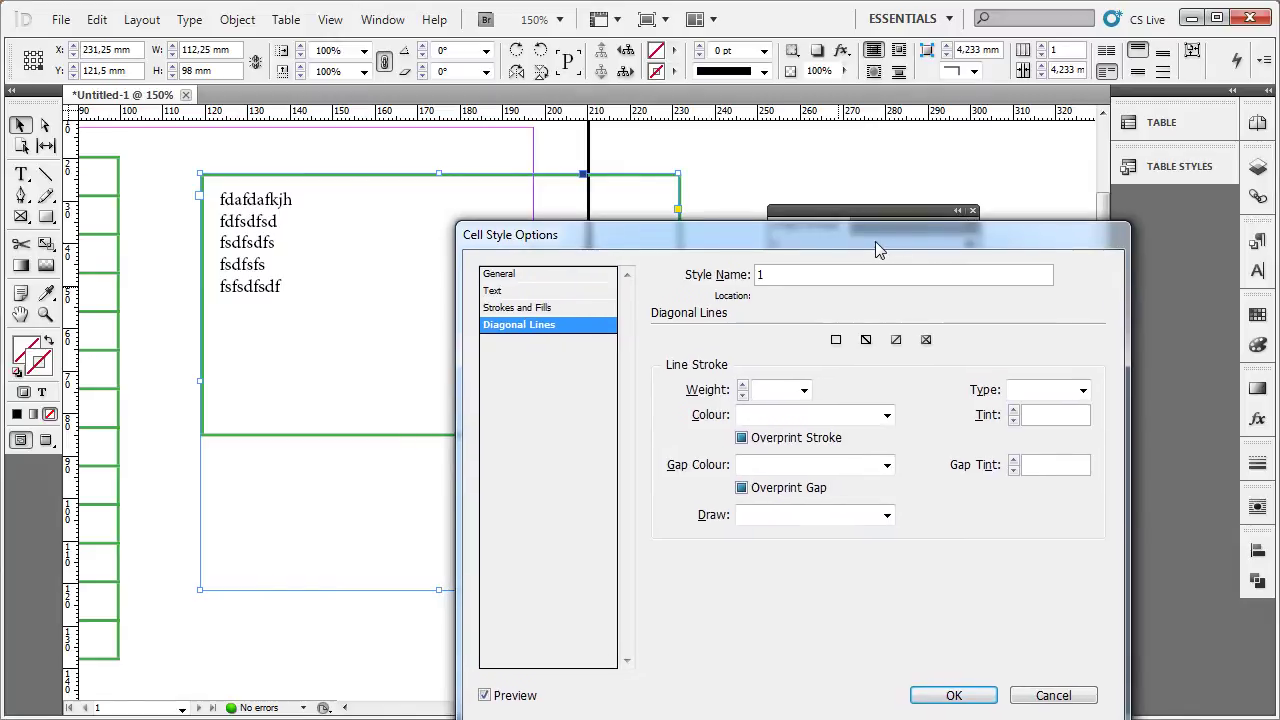
Step: Give cell style 1 crossed diagonal lines, 1 pt thick, coloured red C=15 M=100 Y=100 K=0
mouse_move(906, 221)
left_mouse_down()
mouse_move(912, 247)
mouse_move(961, 230)
left_mouse_up()
left_click(918, 314)
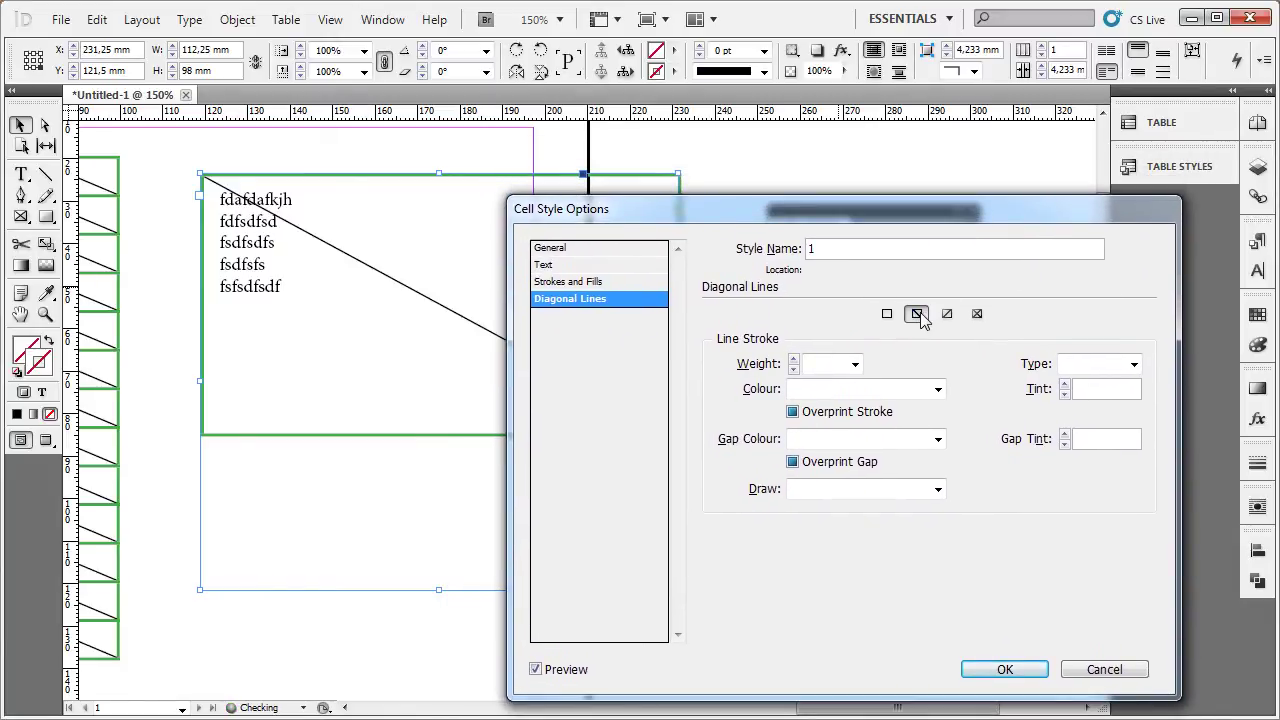
left_click(947, 314)
left_click(977, 314)
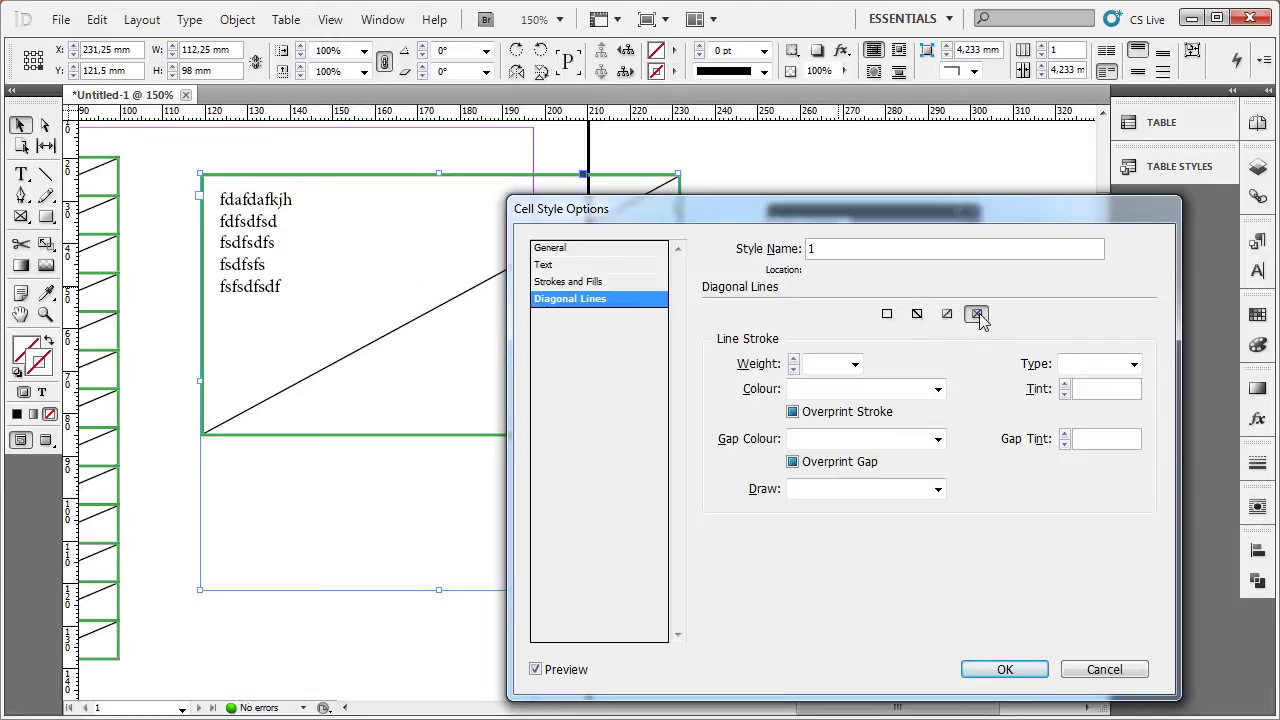
left_click_drag(876, 204, 890, 201)
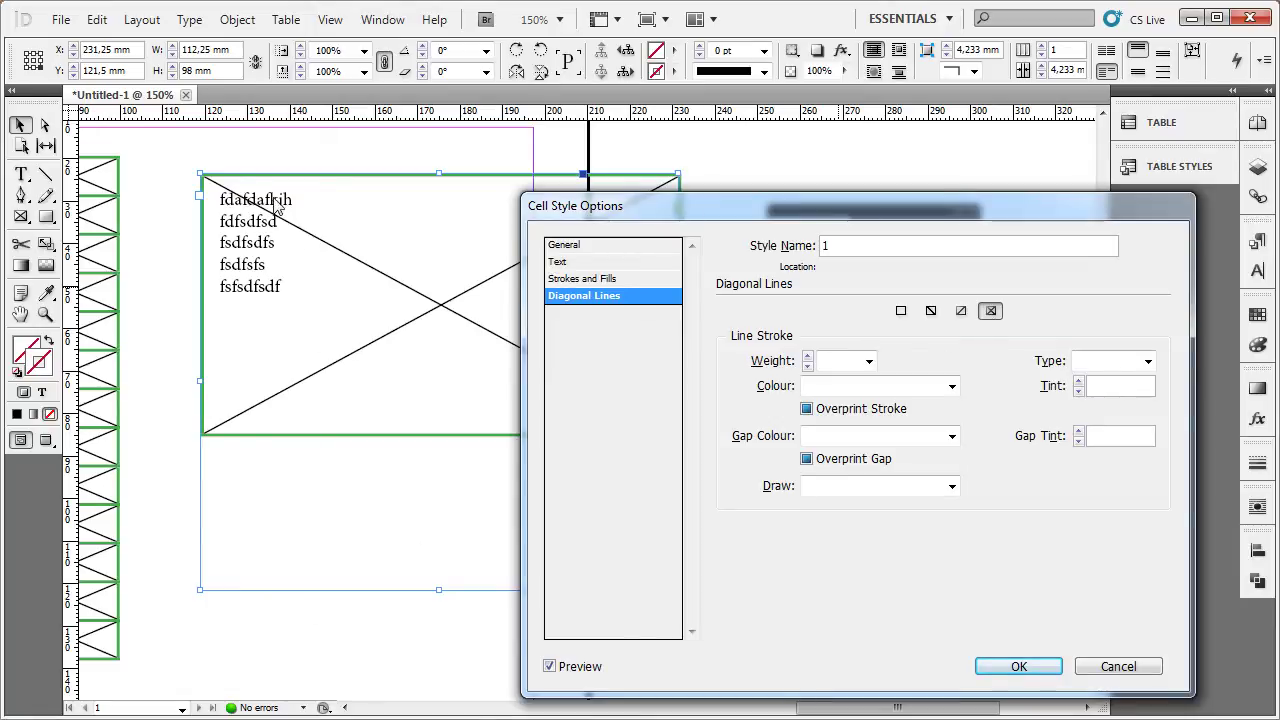
left_click(990, 314)
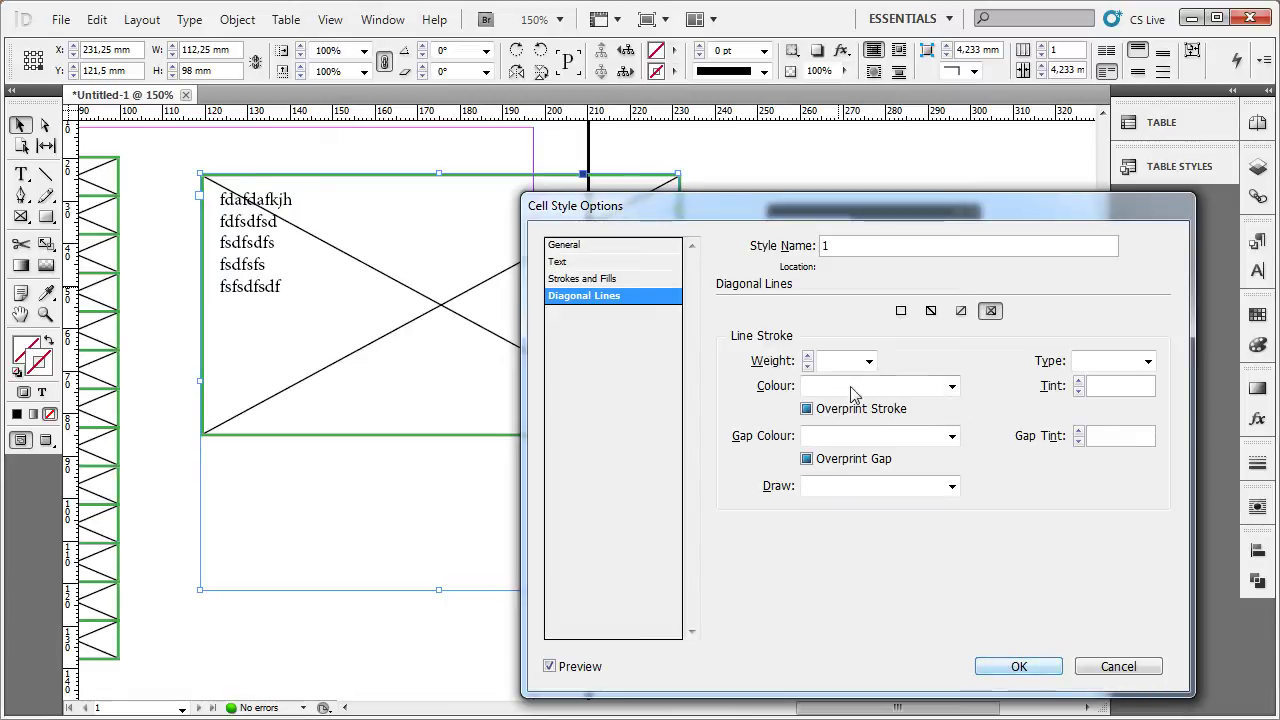
left_click(808, 358)
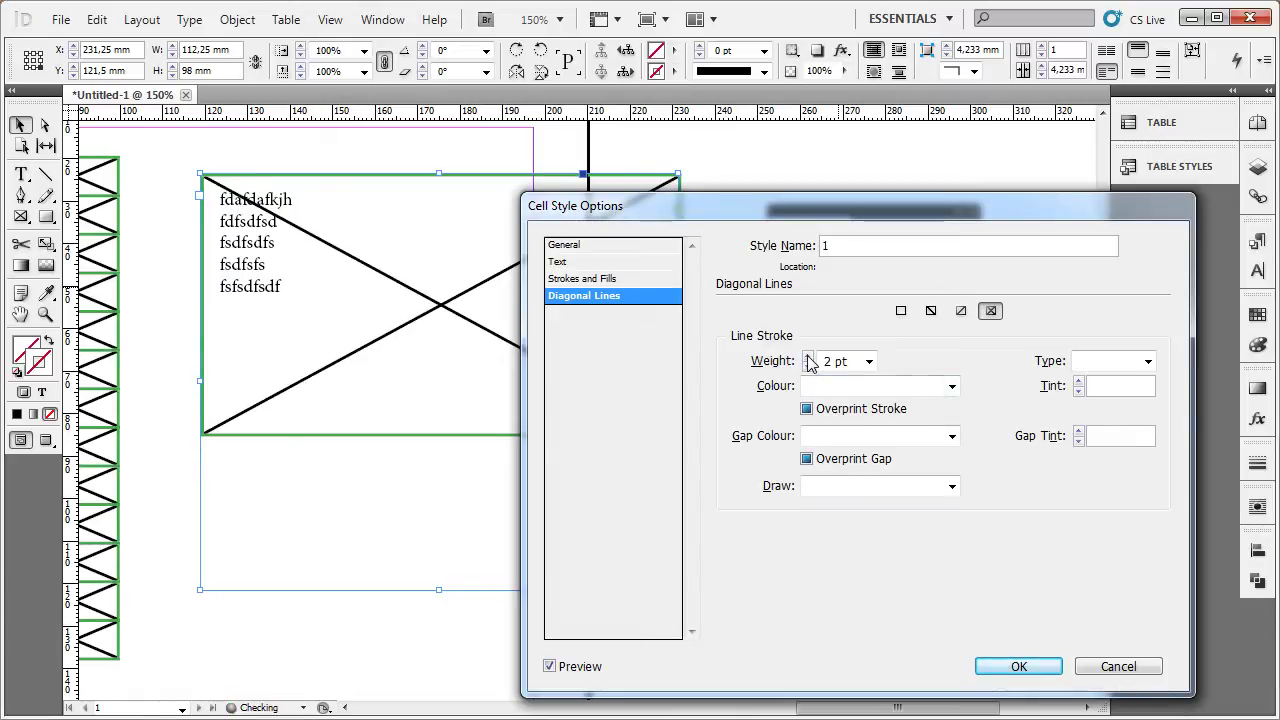
left_click(808, 366)
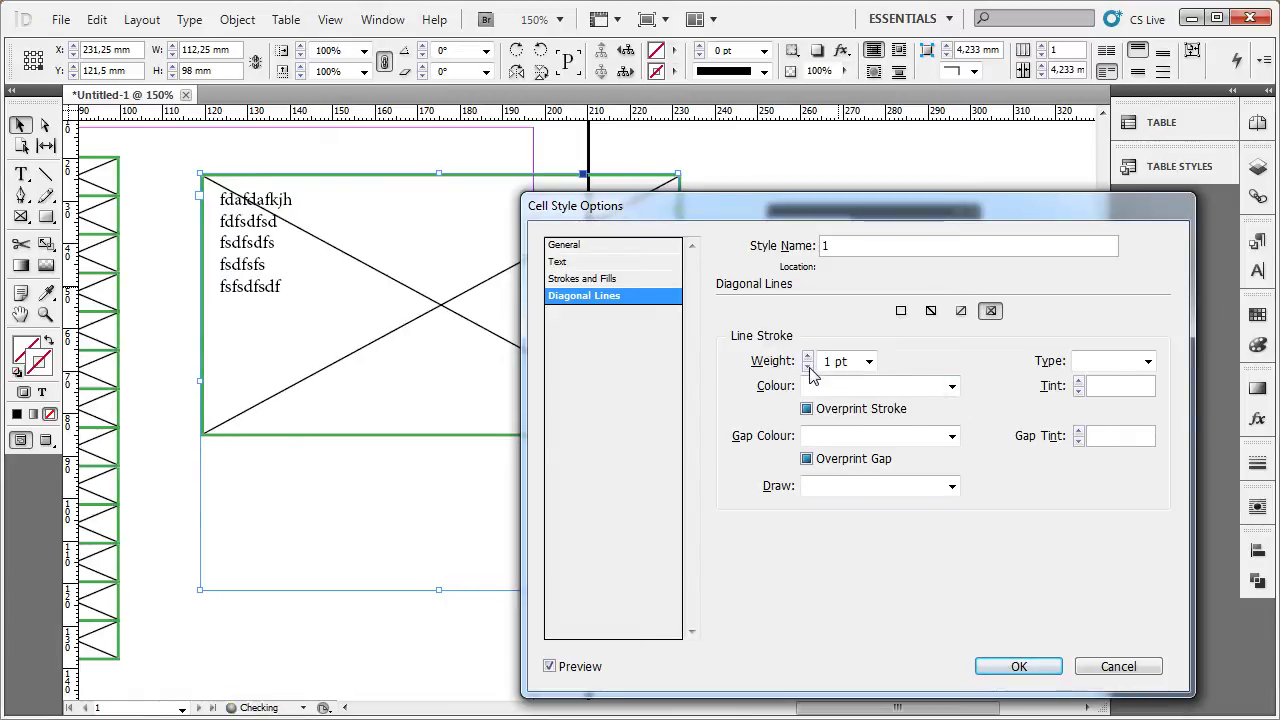
left_click(952, 386)
left_click(857, 553)
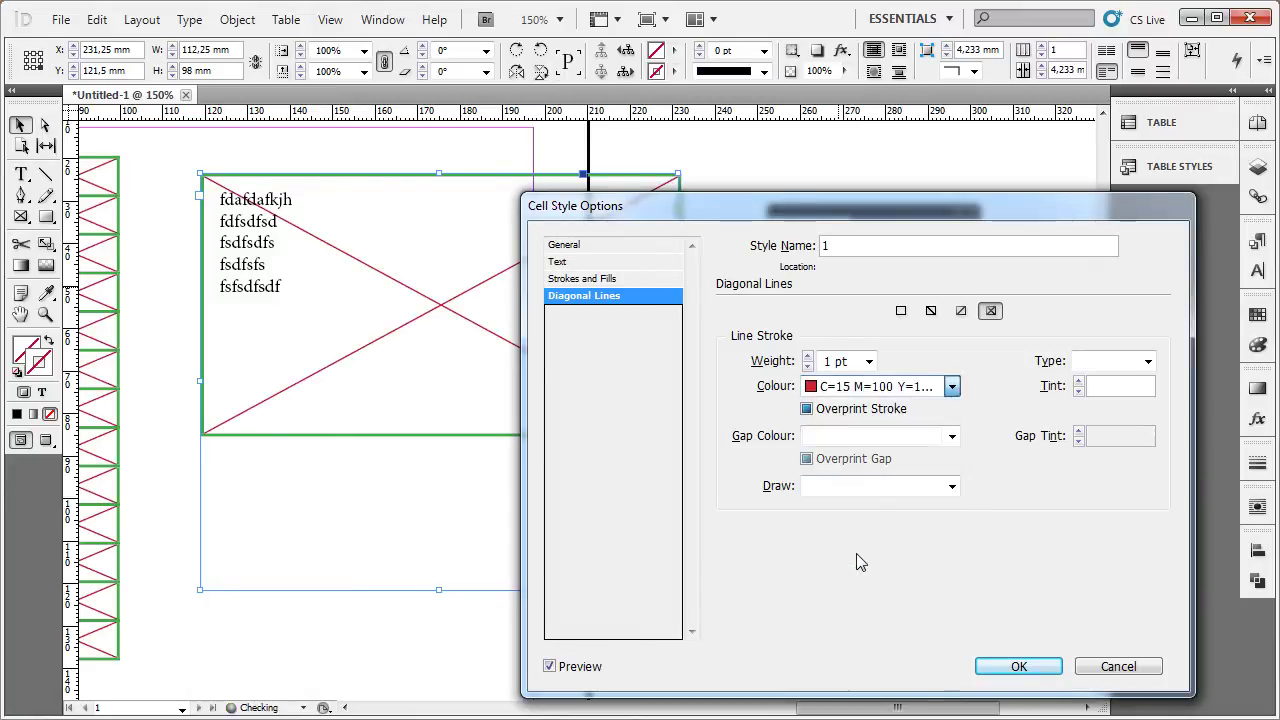
Step: Save cell style 1's diagonal line settings
left_click(1025, 674)
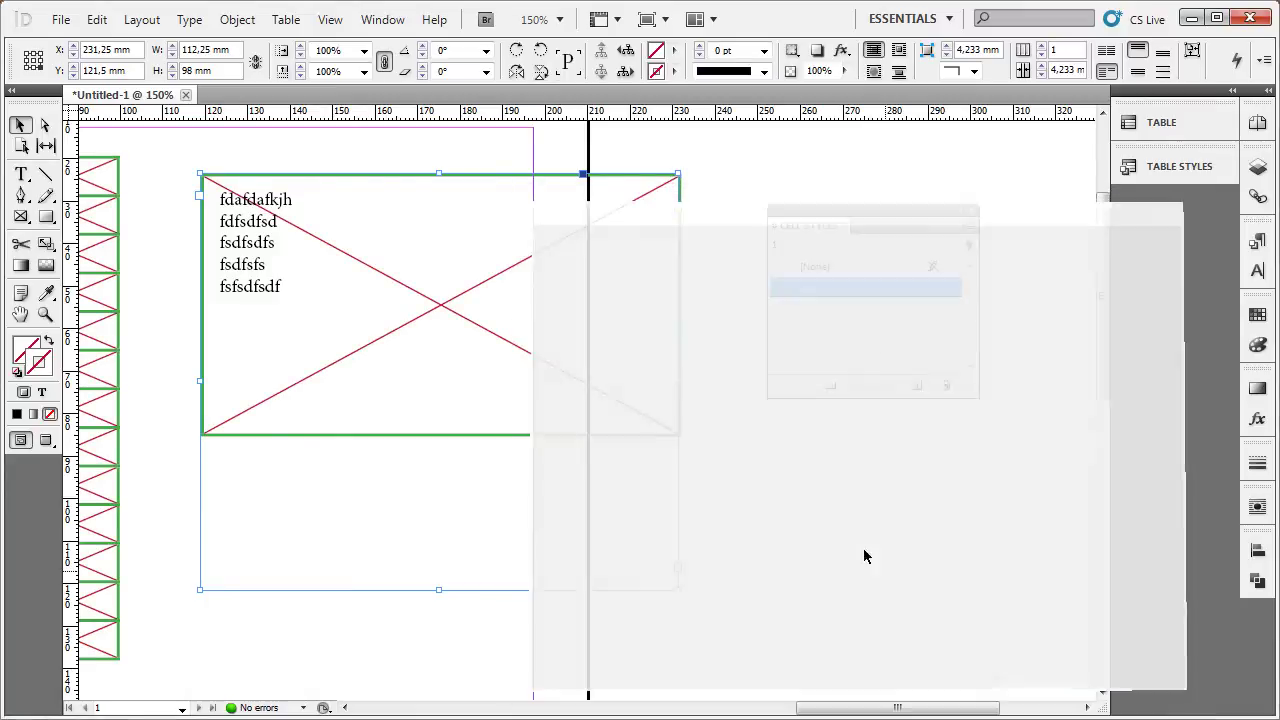
left_click(734, 473)
left_click(668, 435)
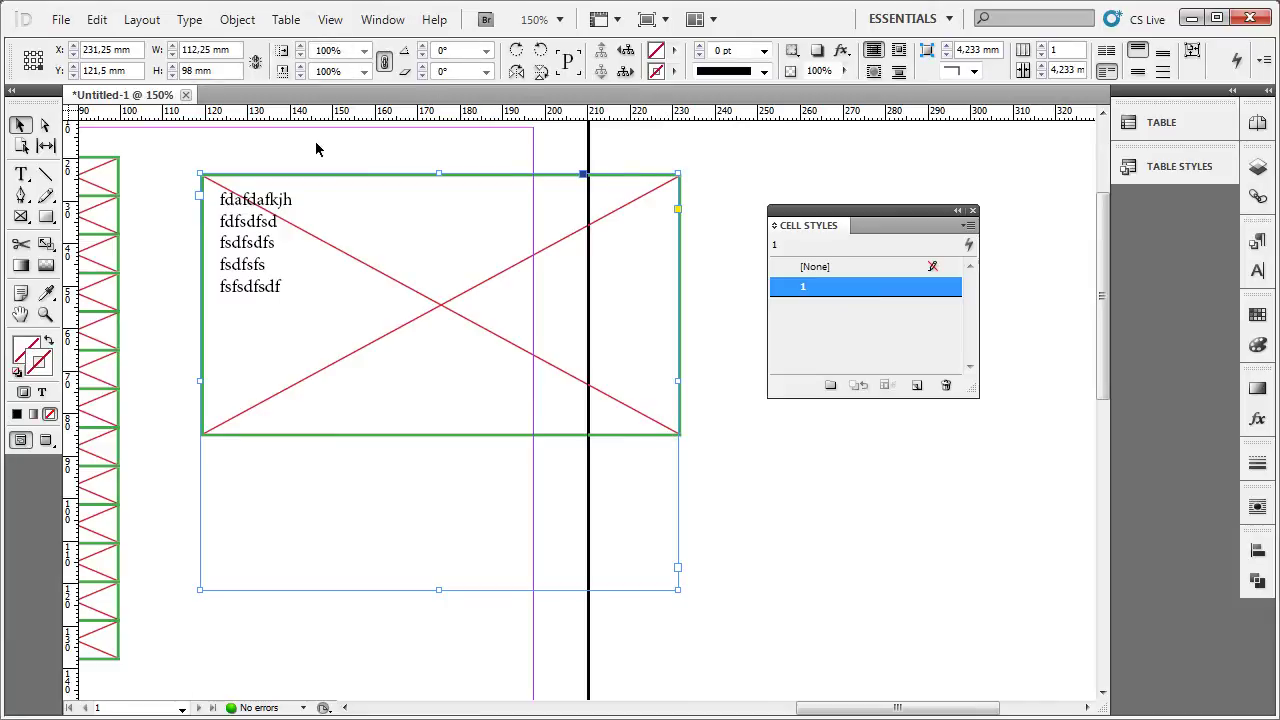
Step: Change cell style 1's stroke to red, delete the test frame, and pan to the table
double_click(864, 291)
left_click(630, 278)
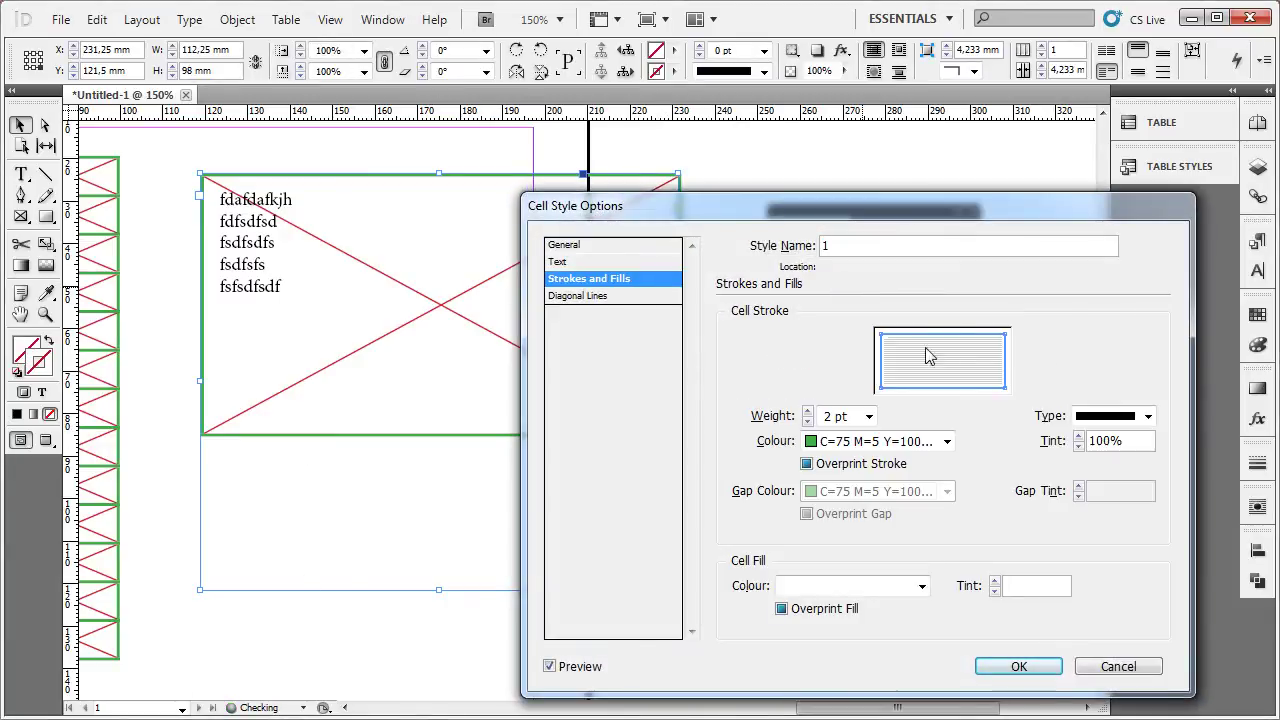
left_click(870, 441)
left_click(851, 606)
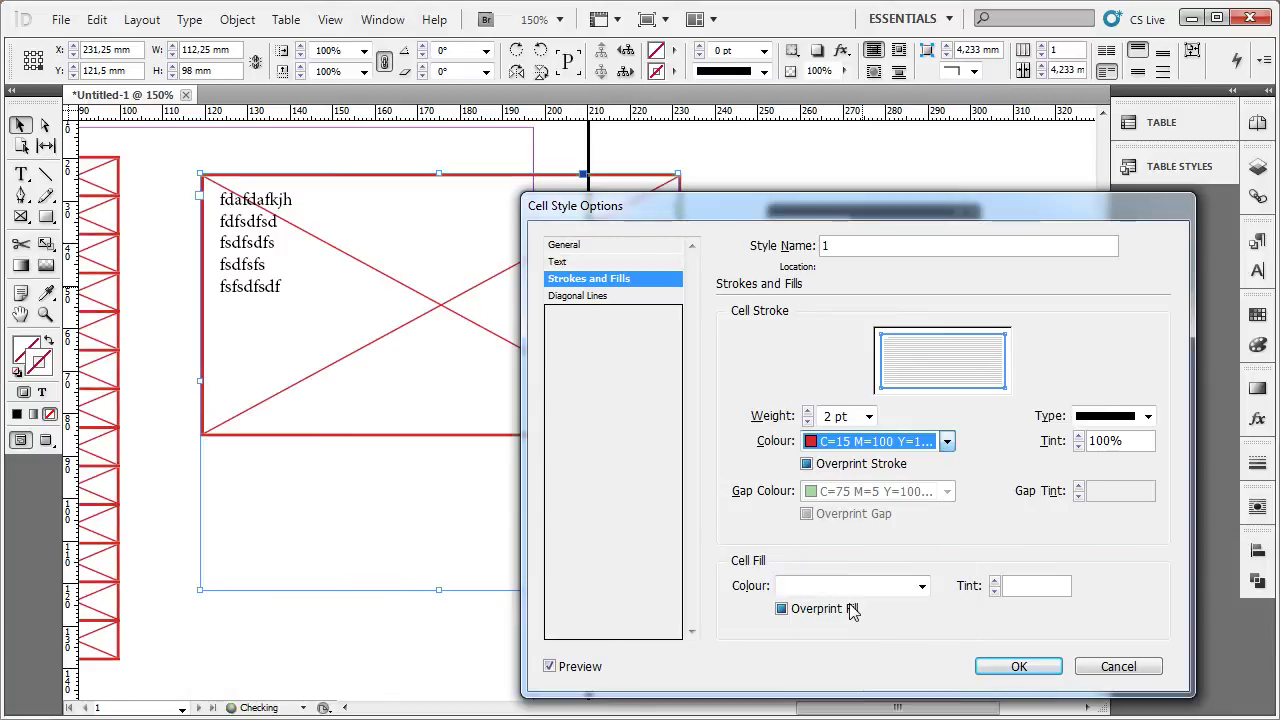
left_click(1048, 670)
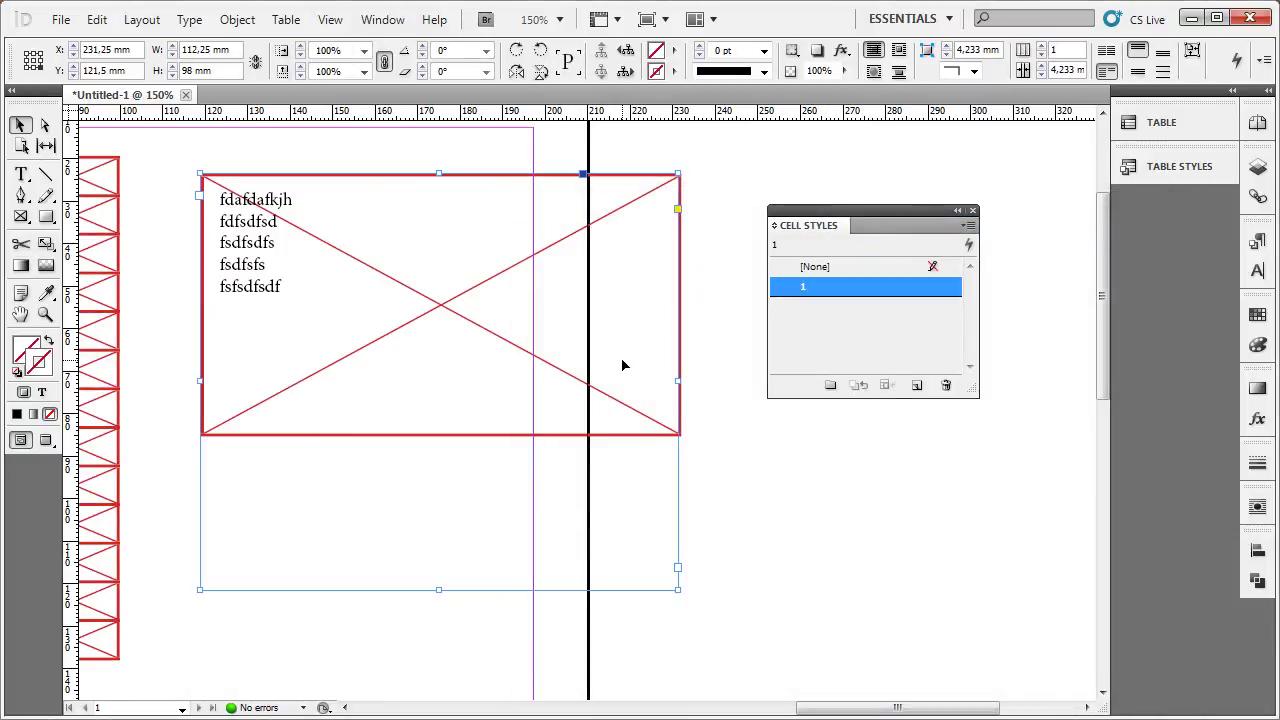
key("Delete")
mouse_move(403, 300)
left_mouse_down()
mouse_move(485, 263)
mouse_move(338, 294)
left_mouse_up()
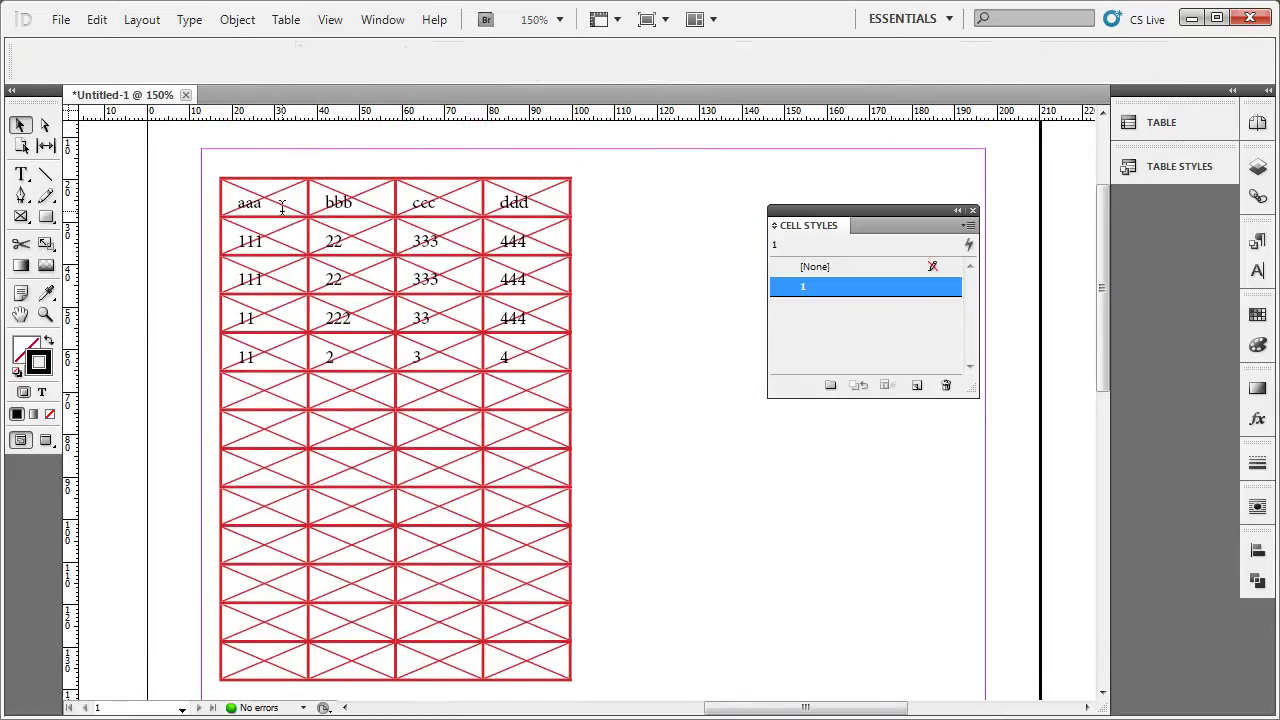
Step: Select the whole table, apply table style 1, and set its cell style to [None]
double_click(250, 202)
left_click_drag(250, 202, 560, 690)
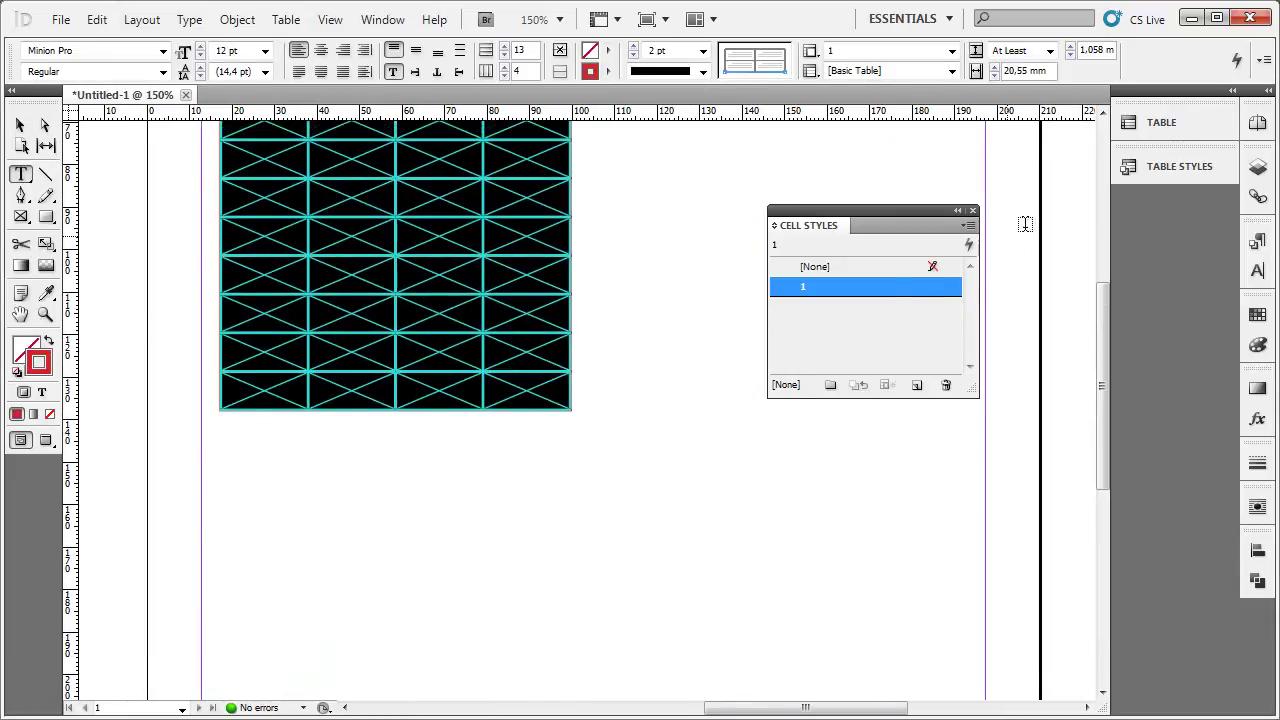
left_click(1186, 170)
left_click(982, 220)
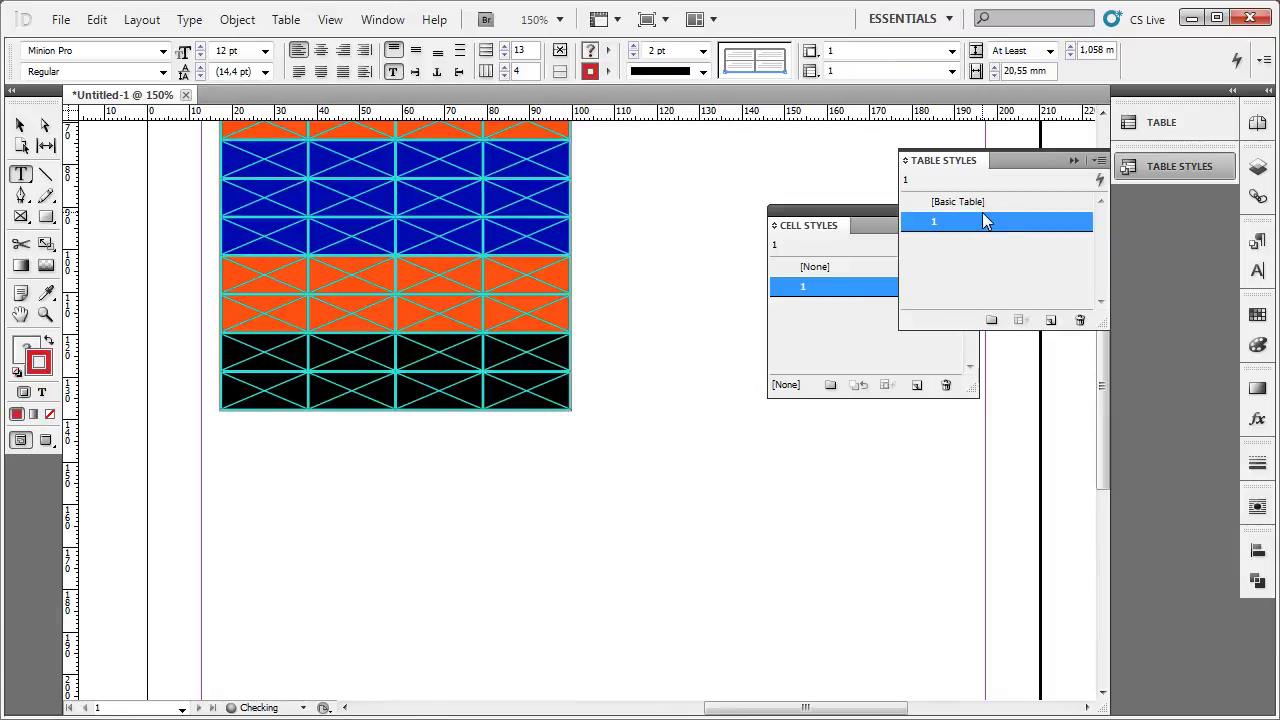
left_click(812, 266)
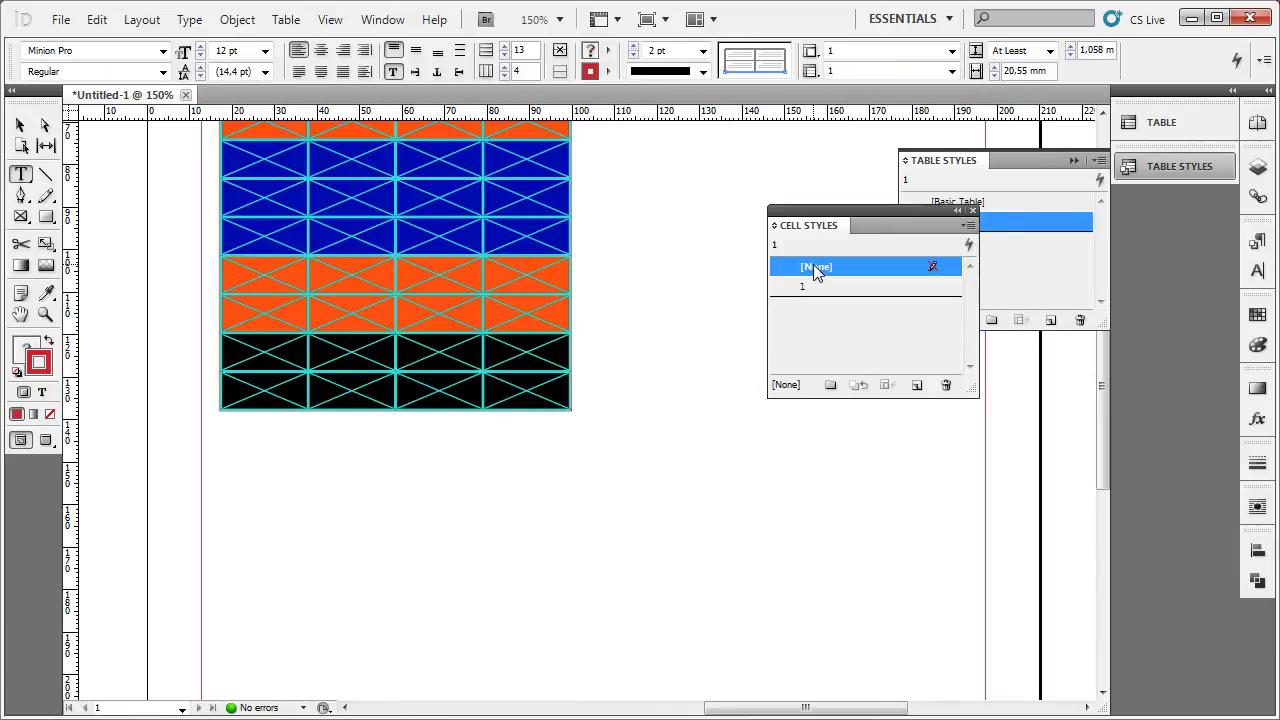
left_click(413, 285)
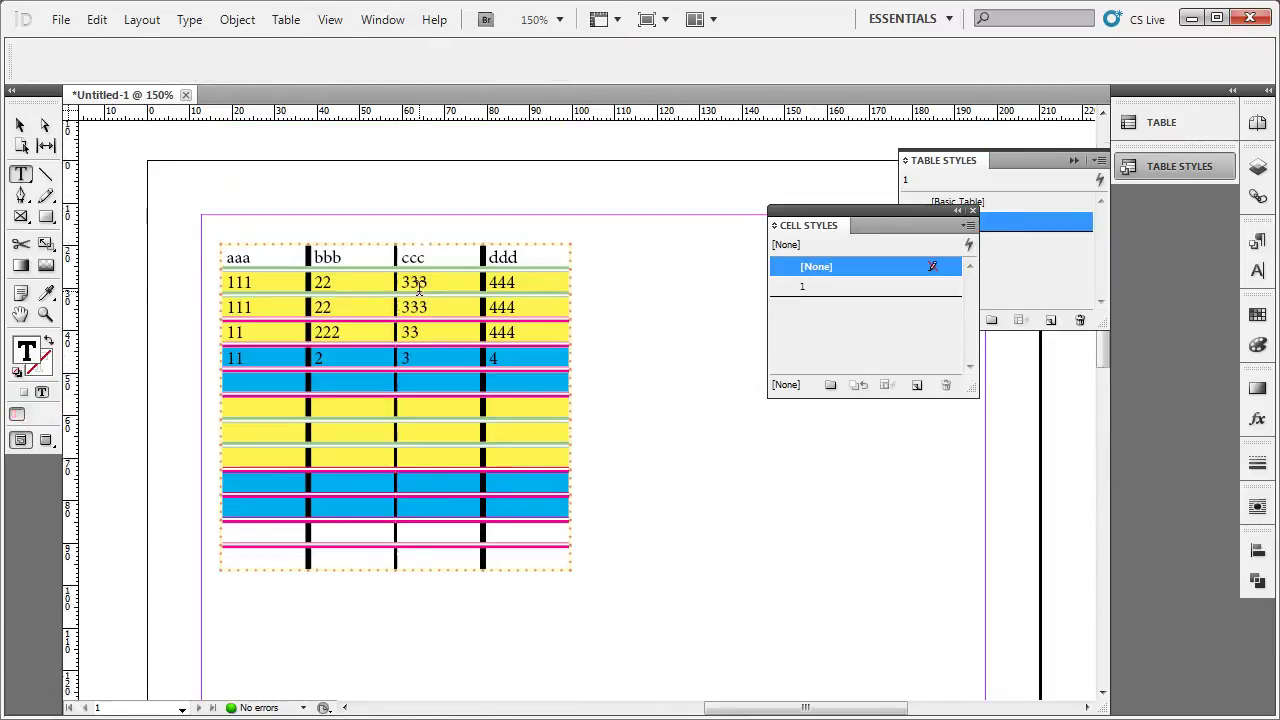
Step: Arrange the Table Styles and Cell Styles panels so both lists are visible
scroll(413, 285, "up", 3)
key("Escape")
scroll(724, 413, "down", 1)
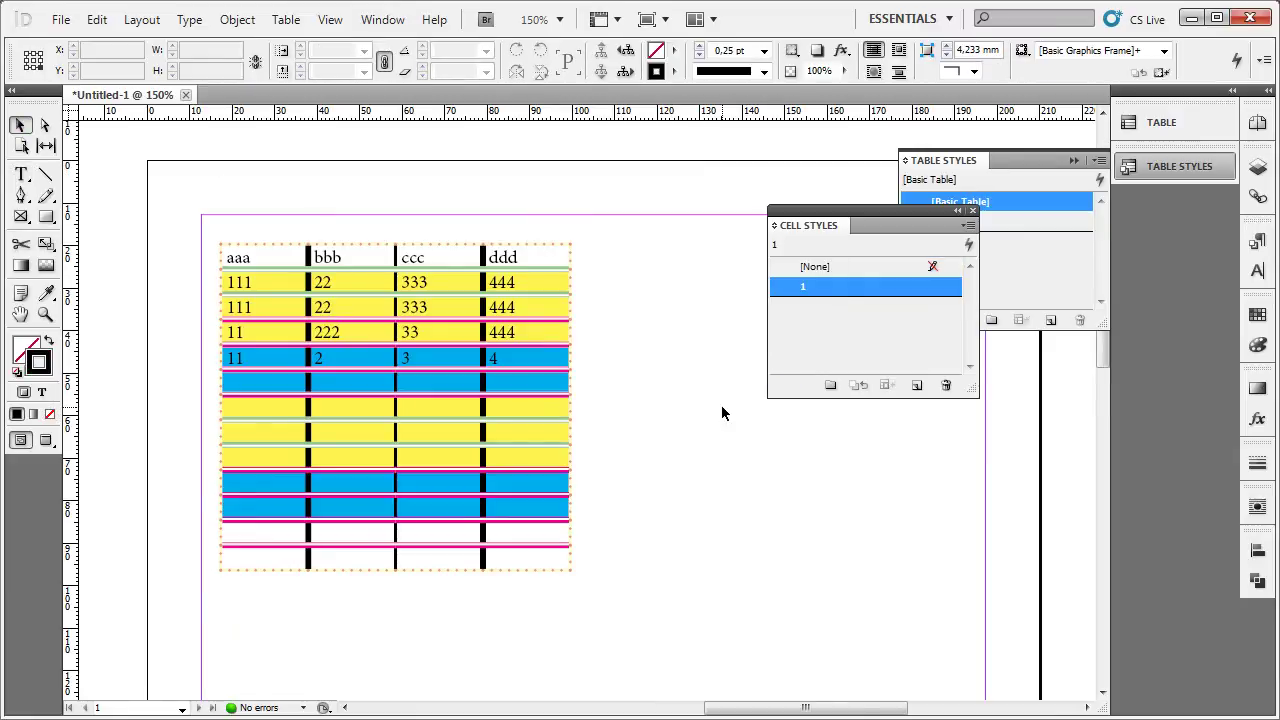
left_click(865, 266)
left_click_drag(880, 226, 1009, 390)
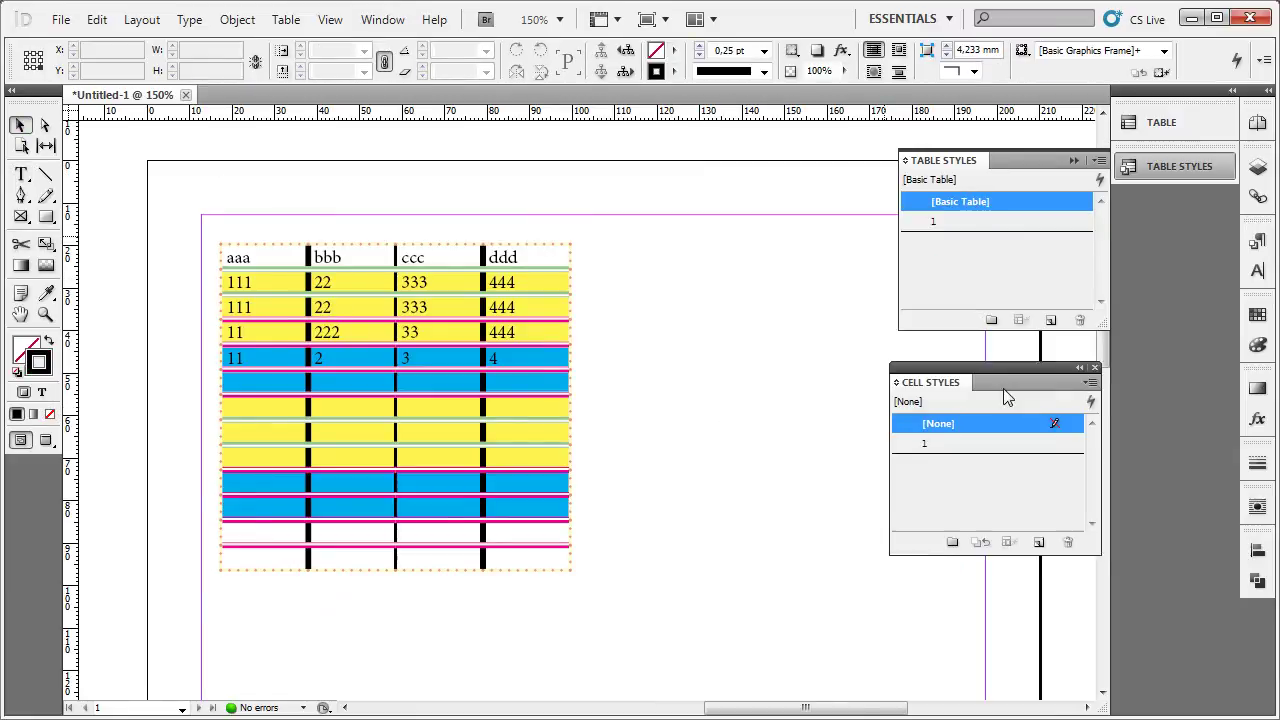
left_click(961, 222)
Step: Apply cell style 1 to the second 444 cell in column ddd
double_click(229, 251)
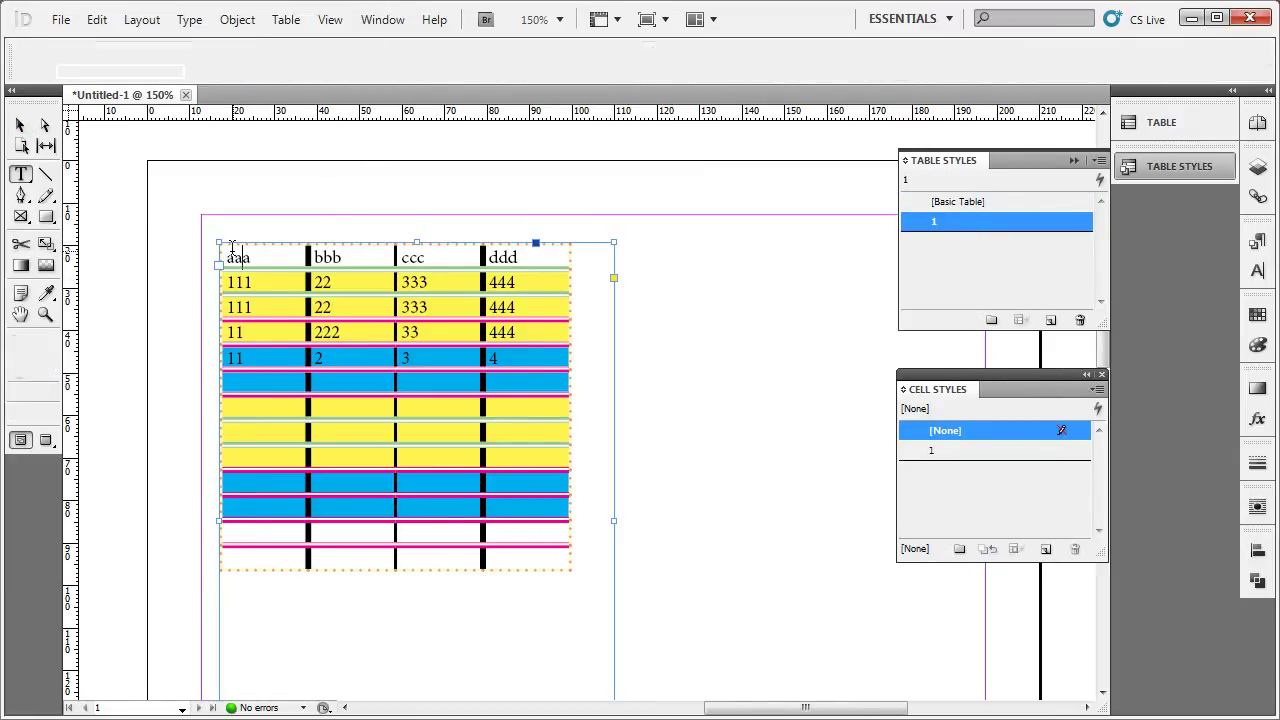
left_click(224, 246)
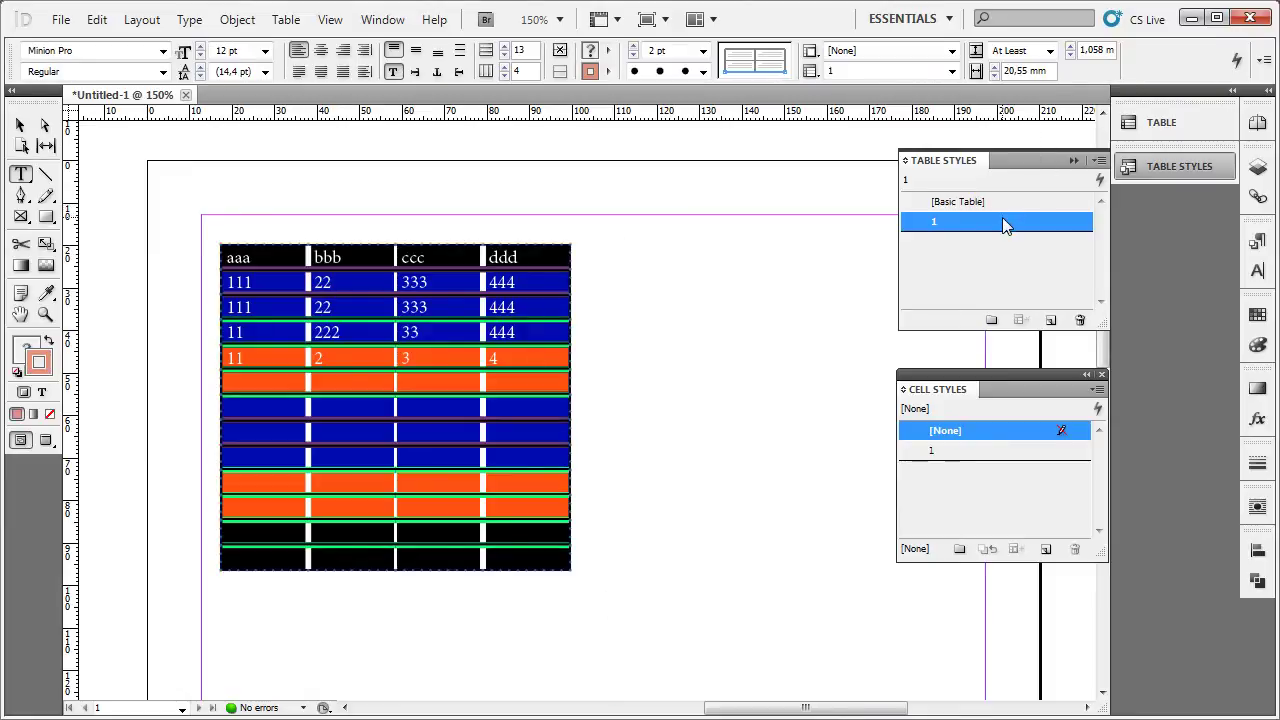
left_click(441, 334)
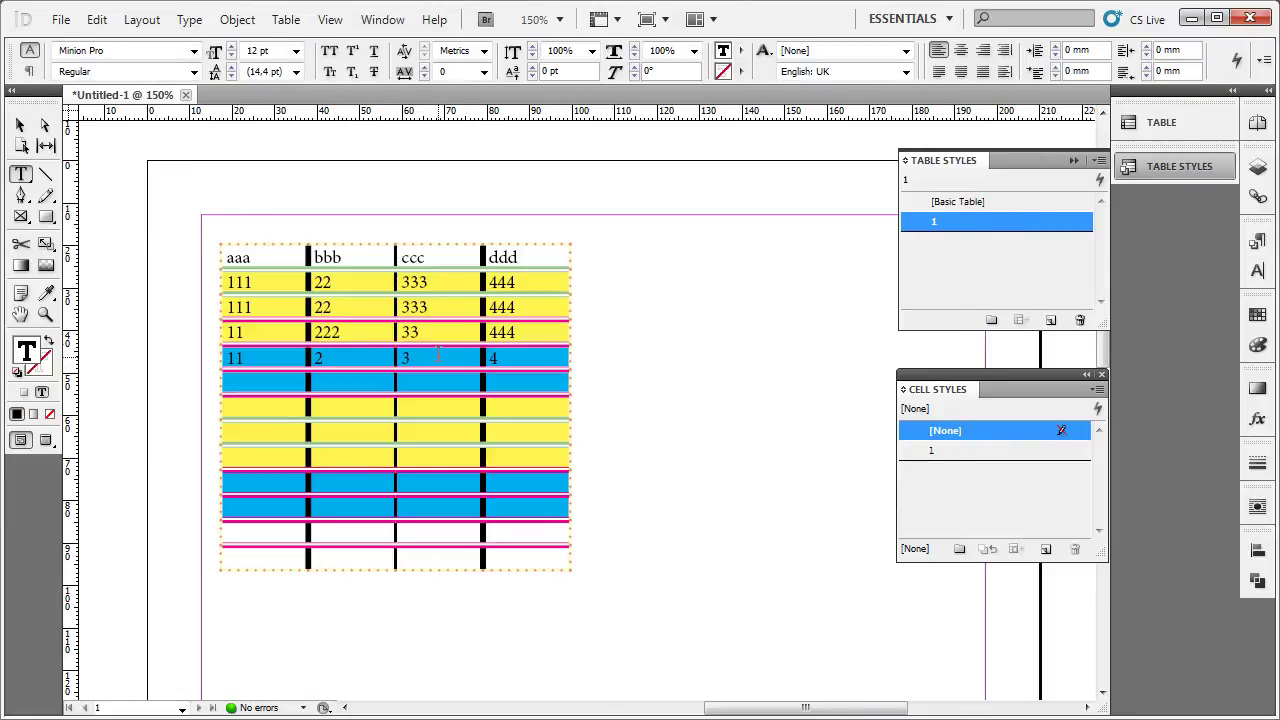
left_click_drag(493, 305, 573, 304)
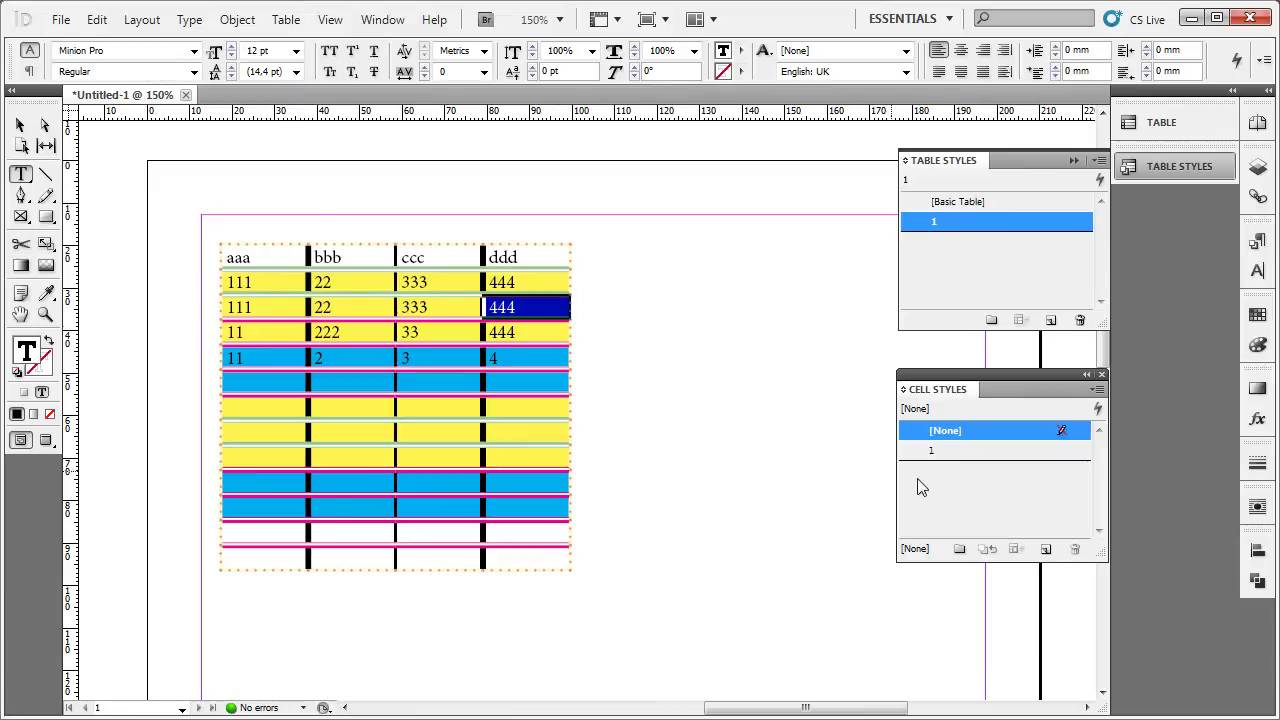
left_click(940, 450)
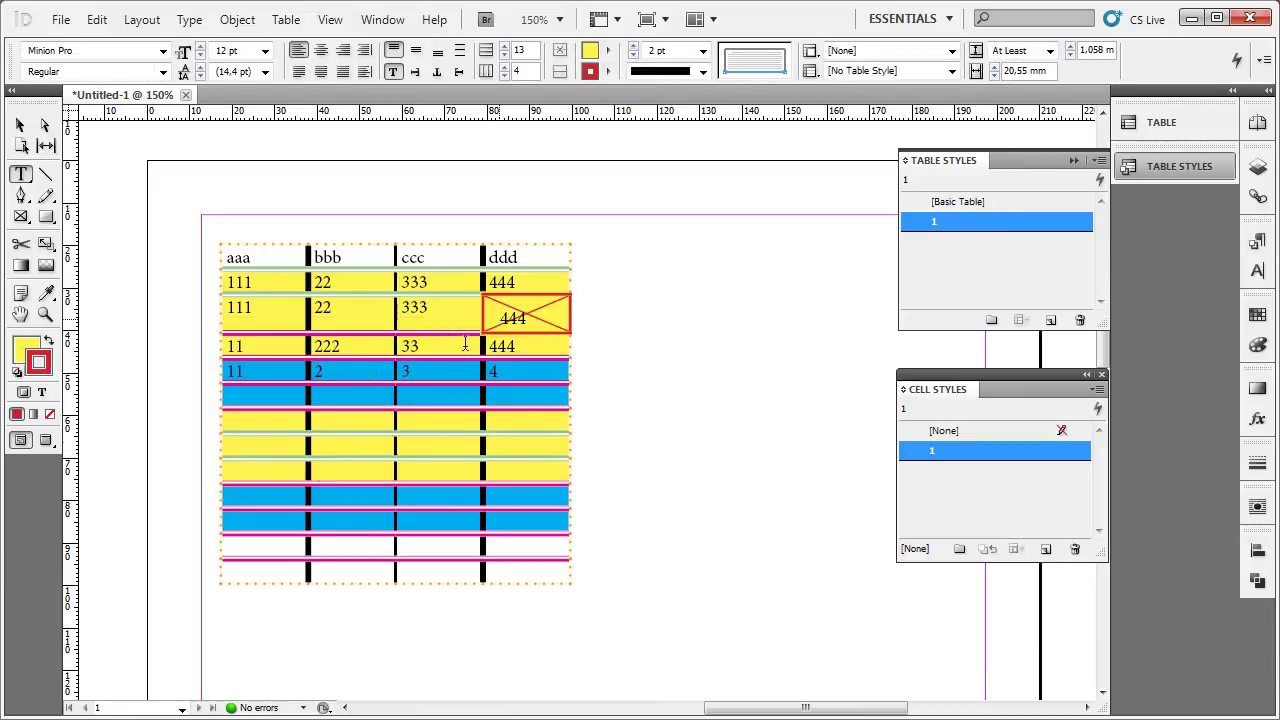
left_click(552, 346)
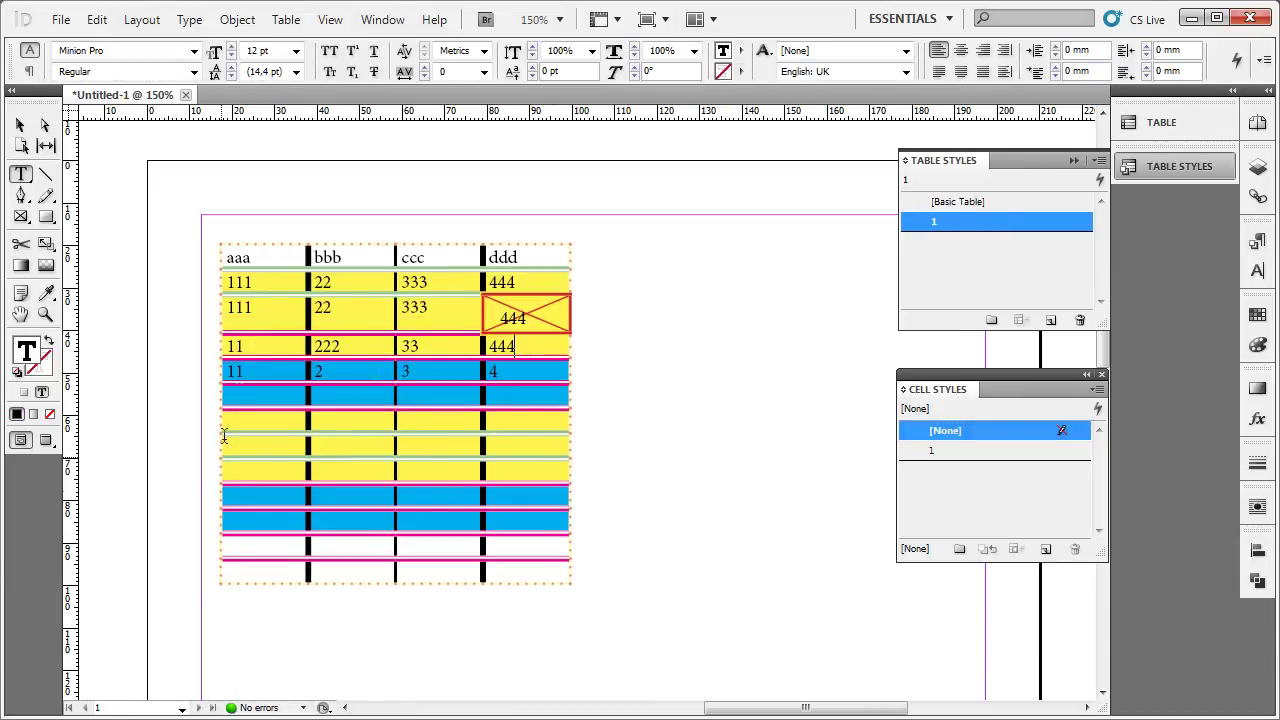
Step: Apply cell style 1 to the 11 cell, the bbb header, and a bbb/ccc block in three lower rows
left_click_drag(264, 364, 228, 371)
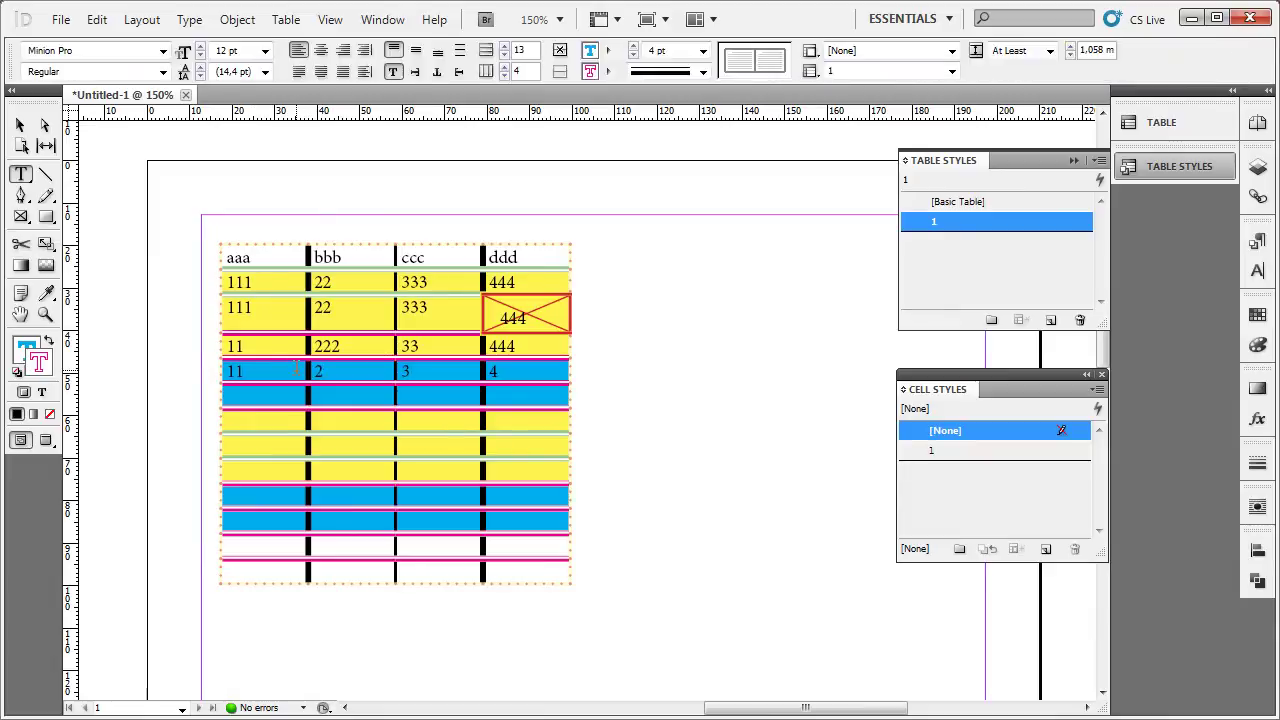
key("Escape")
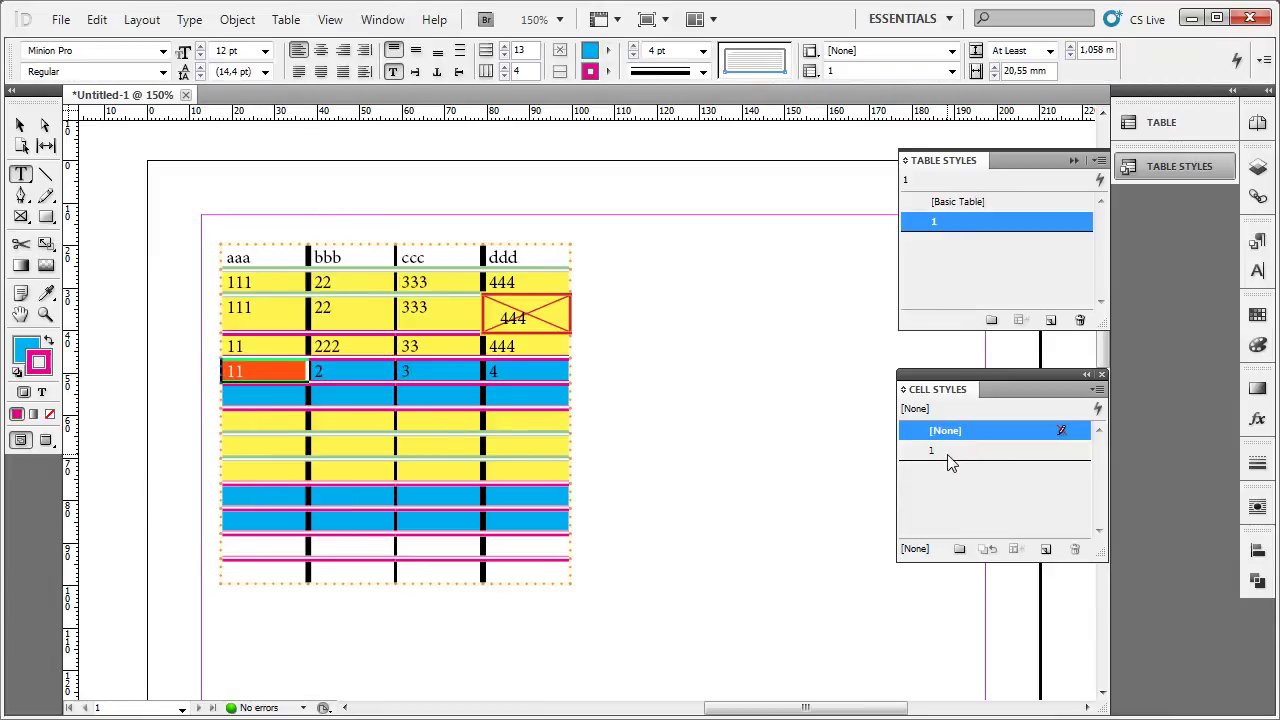
left_click(940, 451)
left_click(944, 430)
left_click_drag(330, 257, 360, 257)
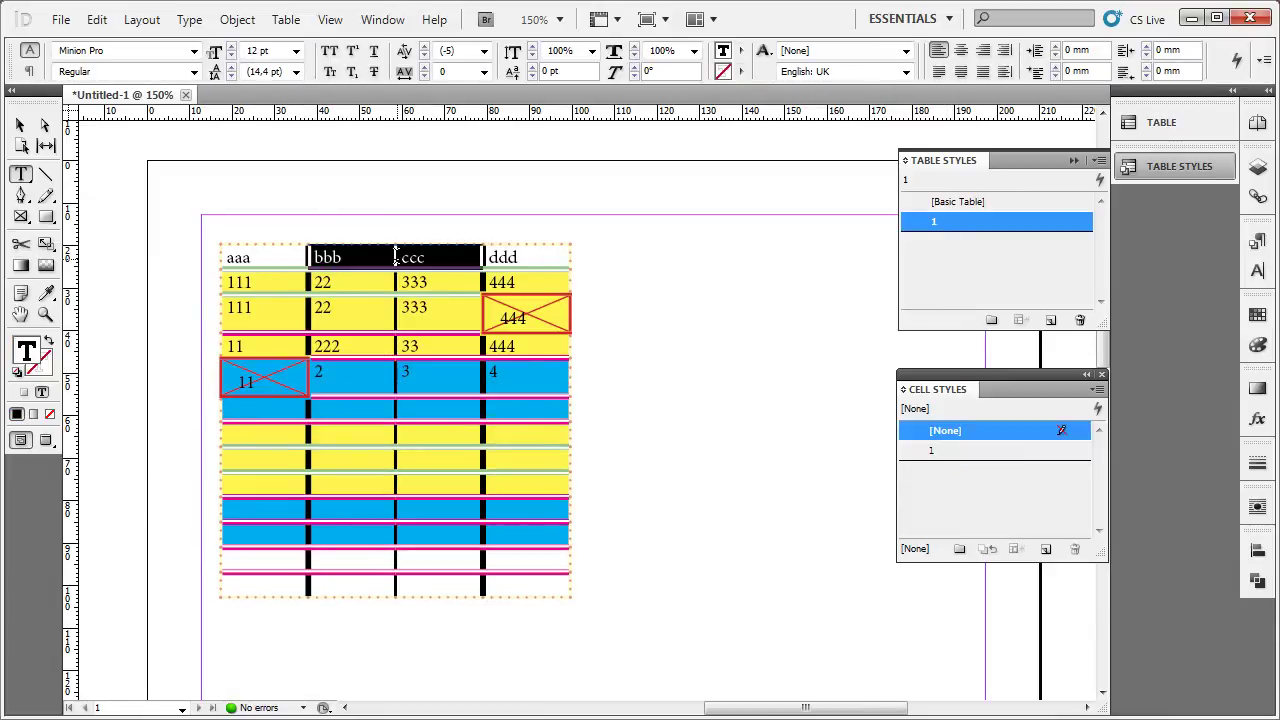
key("Escape")
left_click(932, 451)
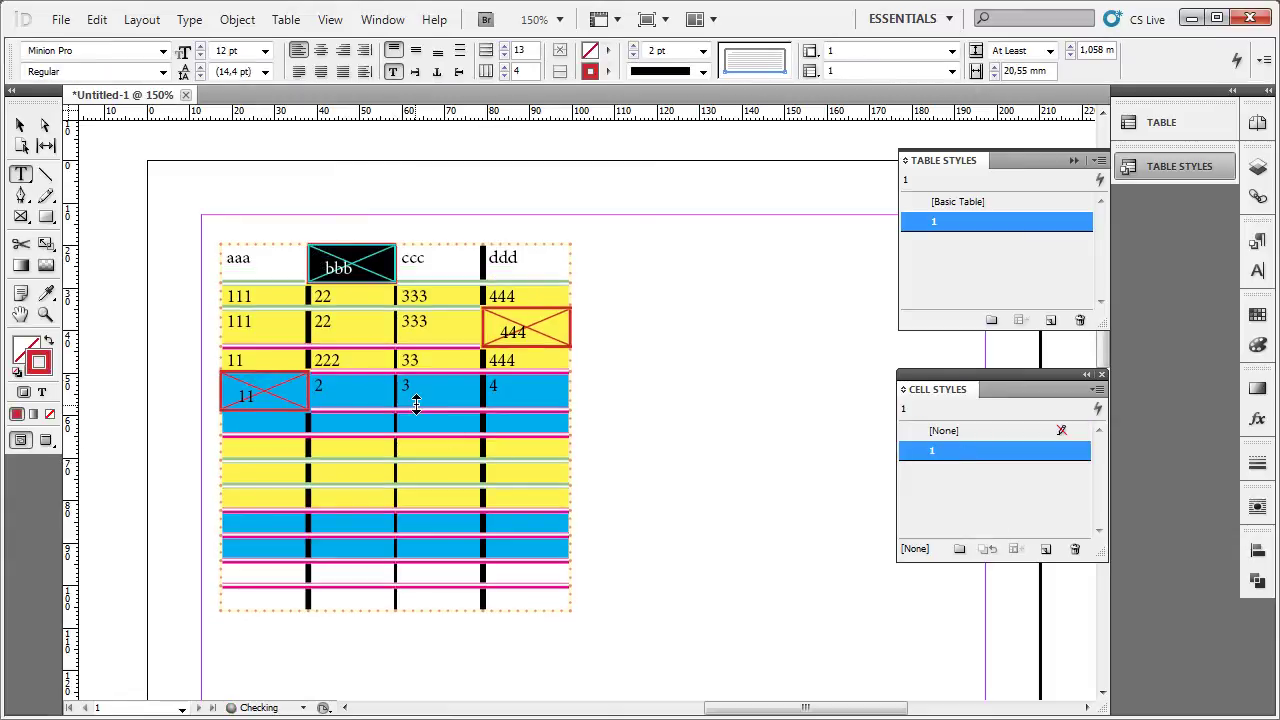
left_click(451, 355)
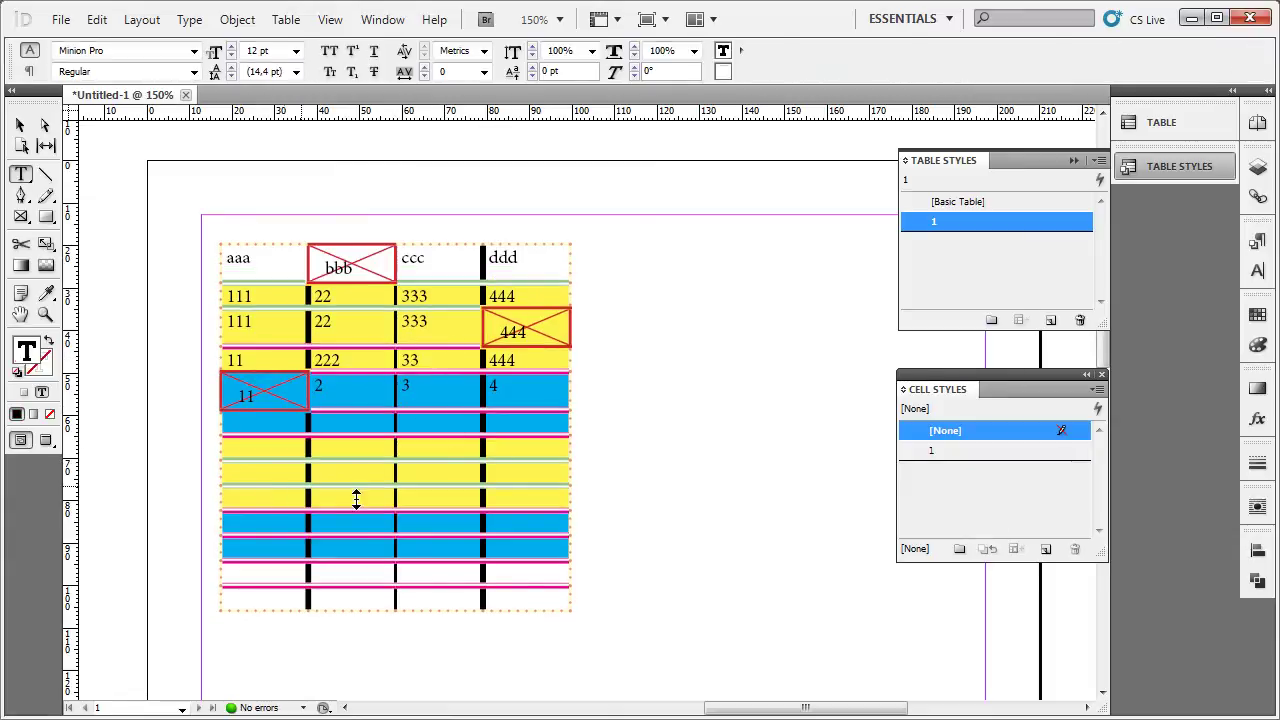
left_click_drag(357, 500, 472, 550)
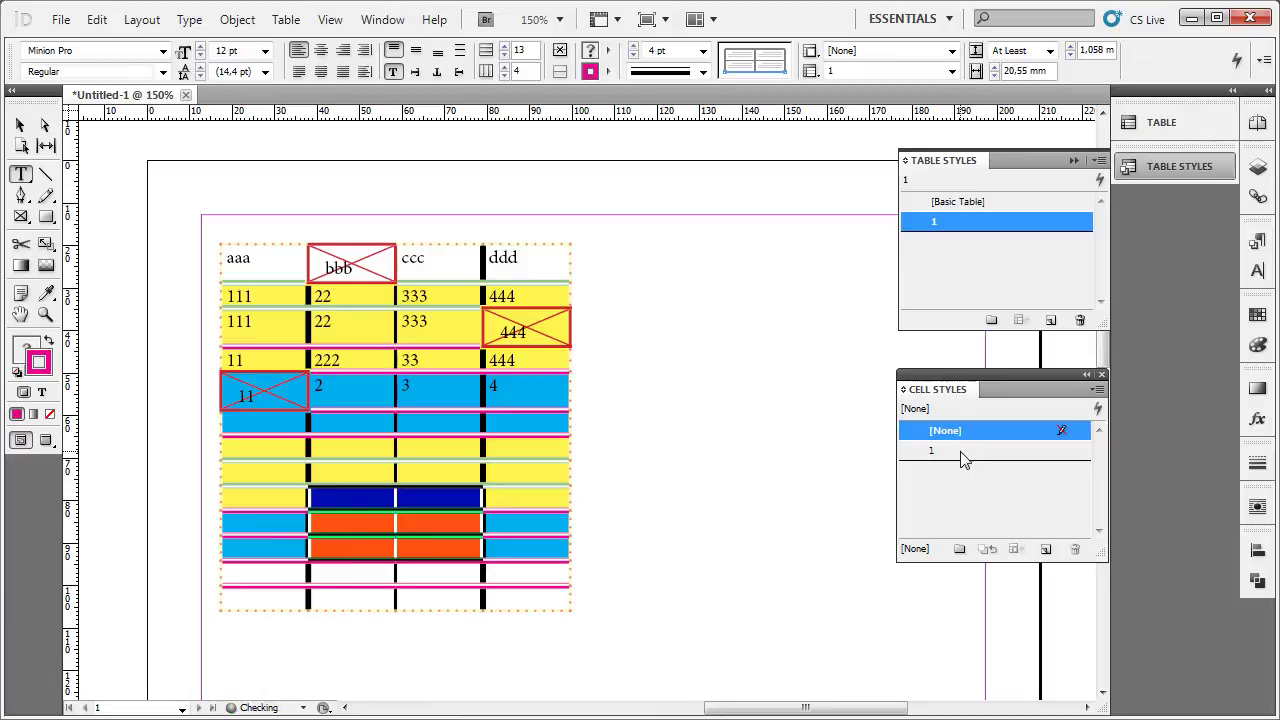
left_click(932, 451)
Step: Move the table frame about 15 mm to the right
key("Escape")
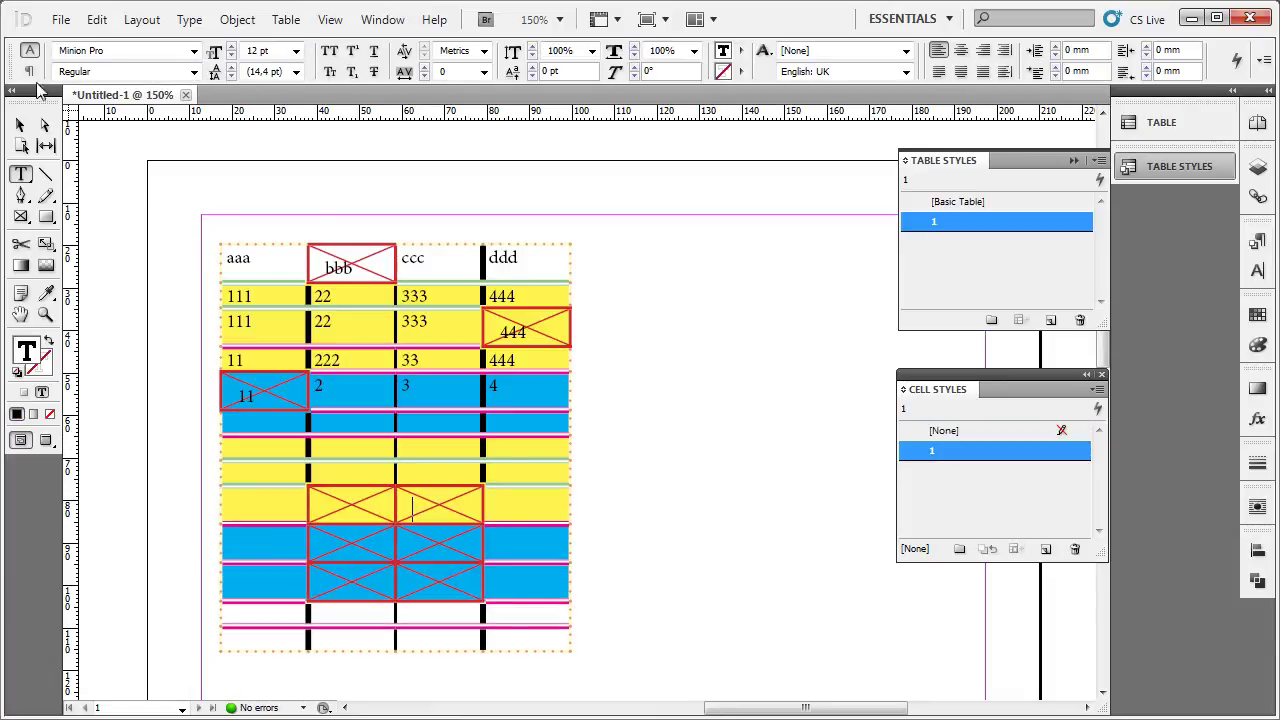
key("Escape")
left_click_drag(544, 453, 608, 443)
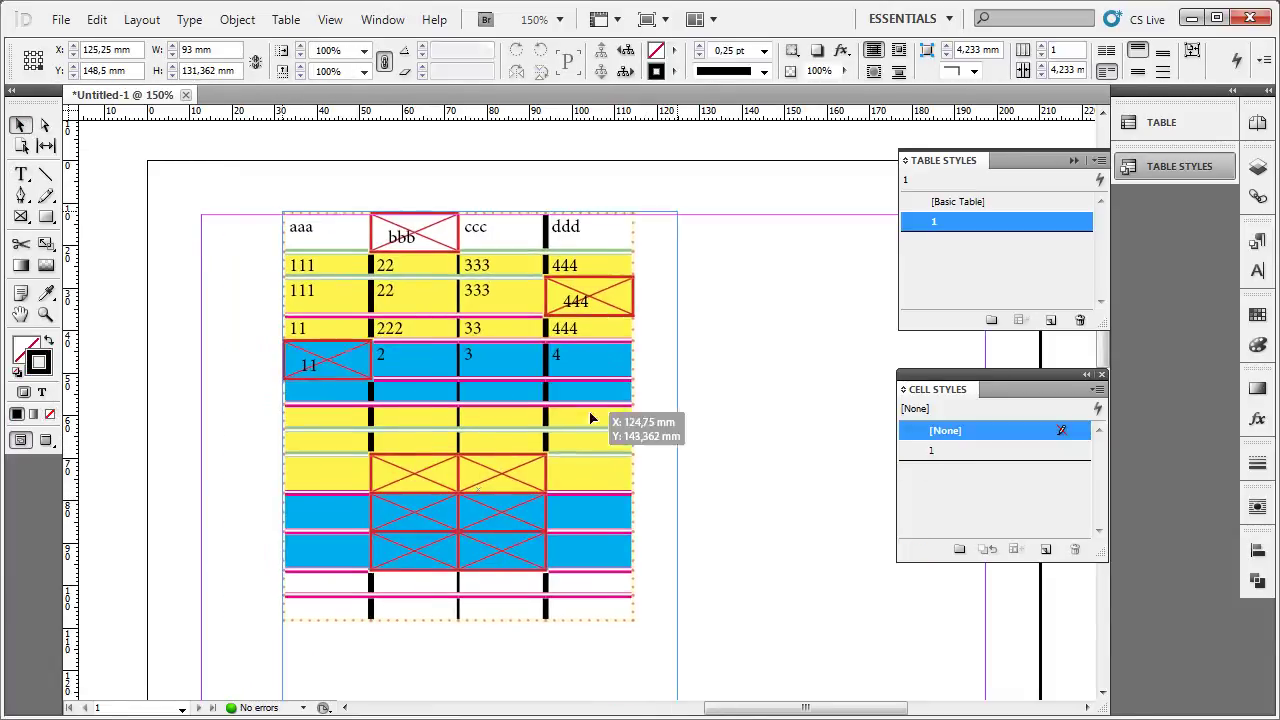
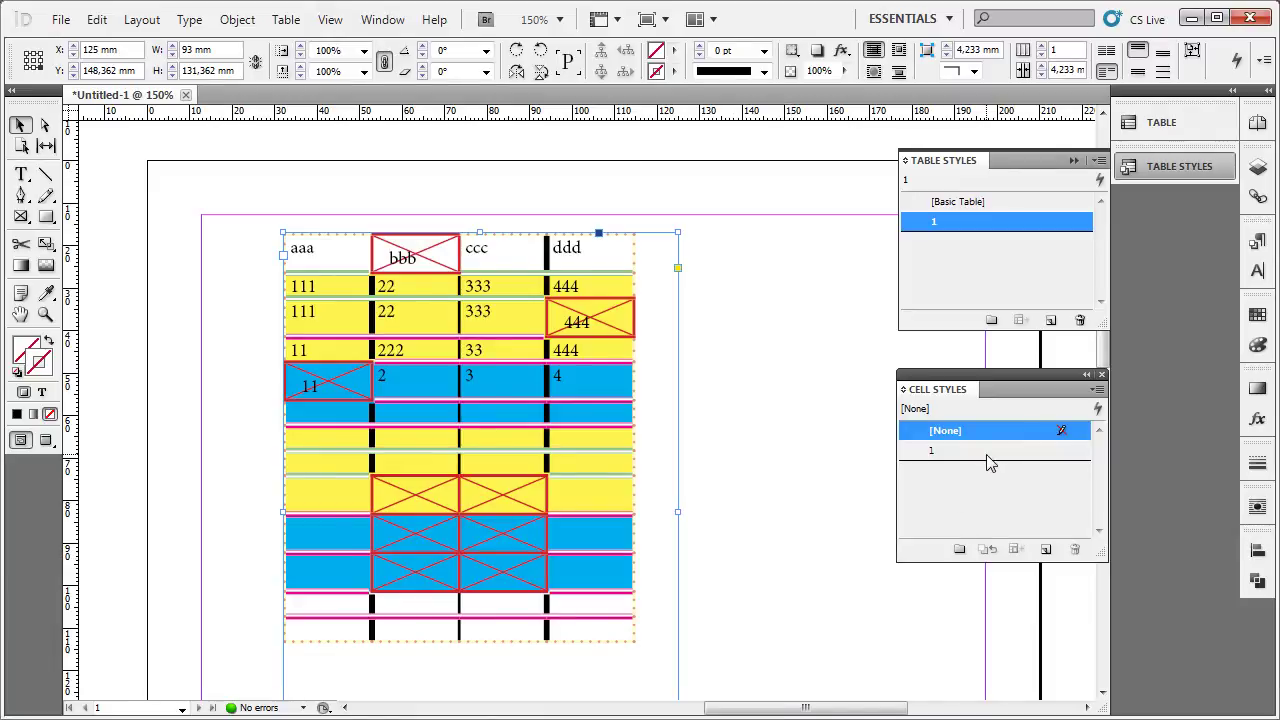
Step: Apply cell style 1 to every table cell to get red crossed borders
key("t")
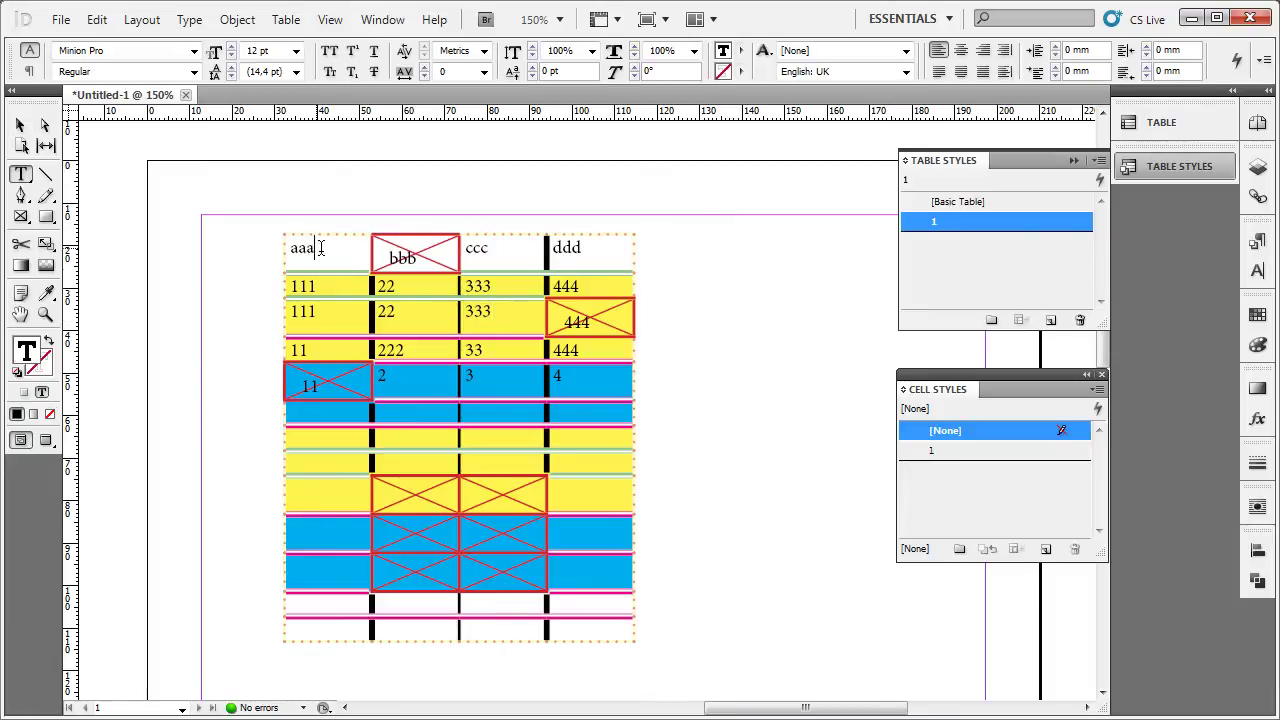
left_click_drag(300, 248, 677, 677)
left_click(957, 451)
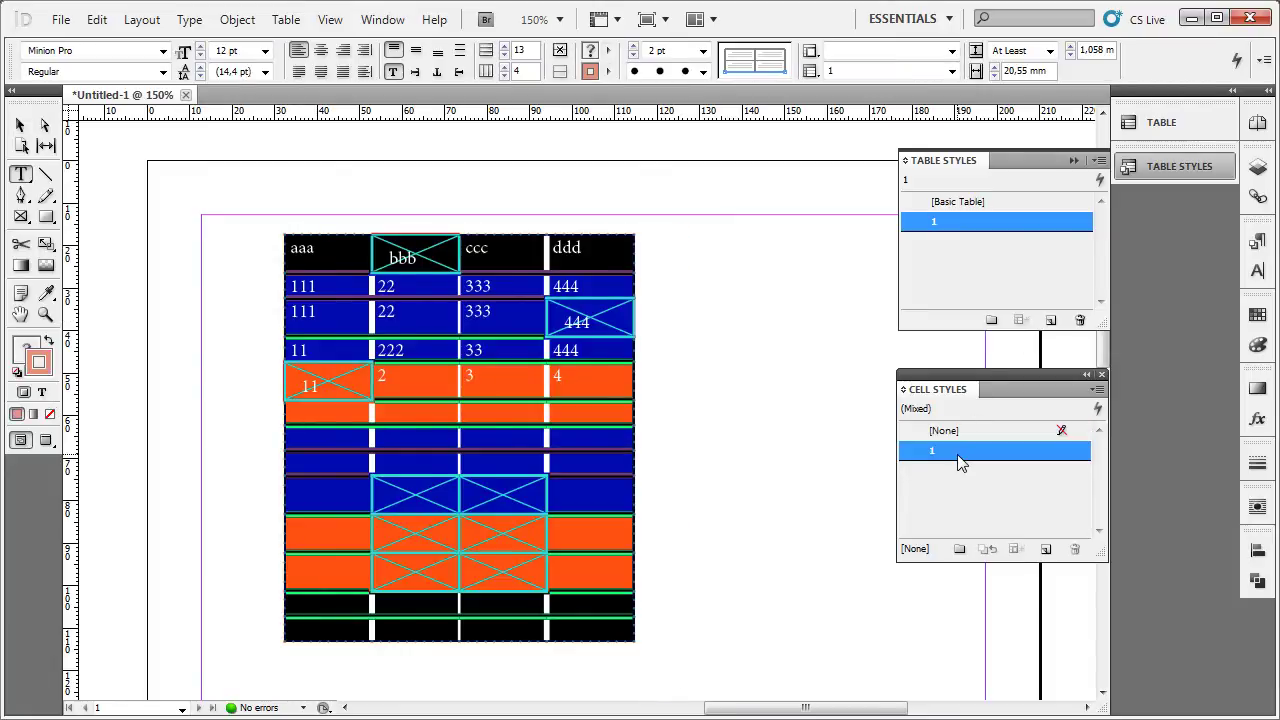
left_click(870, 450)
Step: Reselect the cells from the aaa header downward and move the Cell Styles list higher
scroll(582, 440, "down", 3)
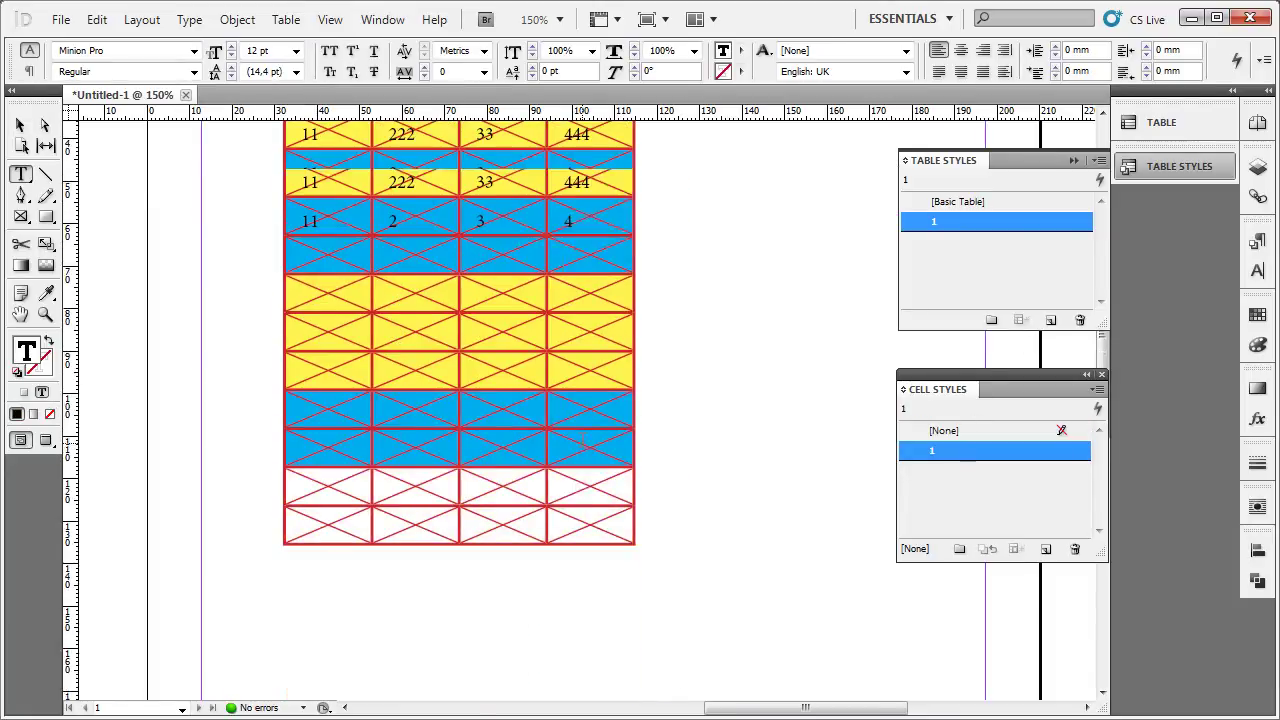
scroll(582, 440, "up", 3)
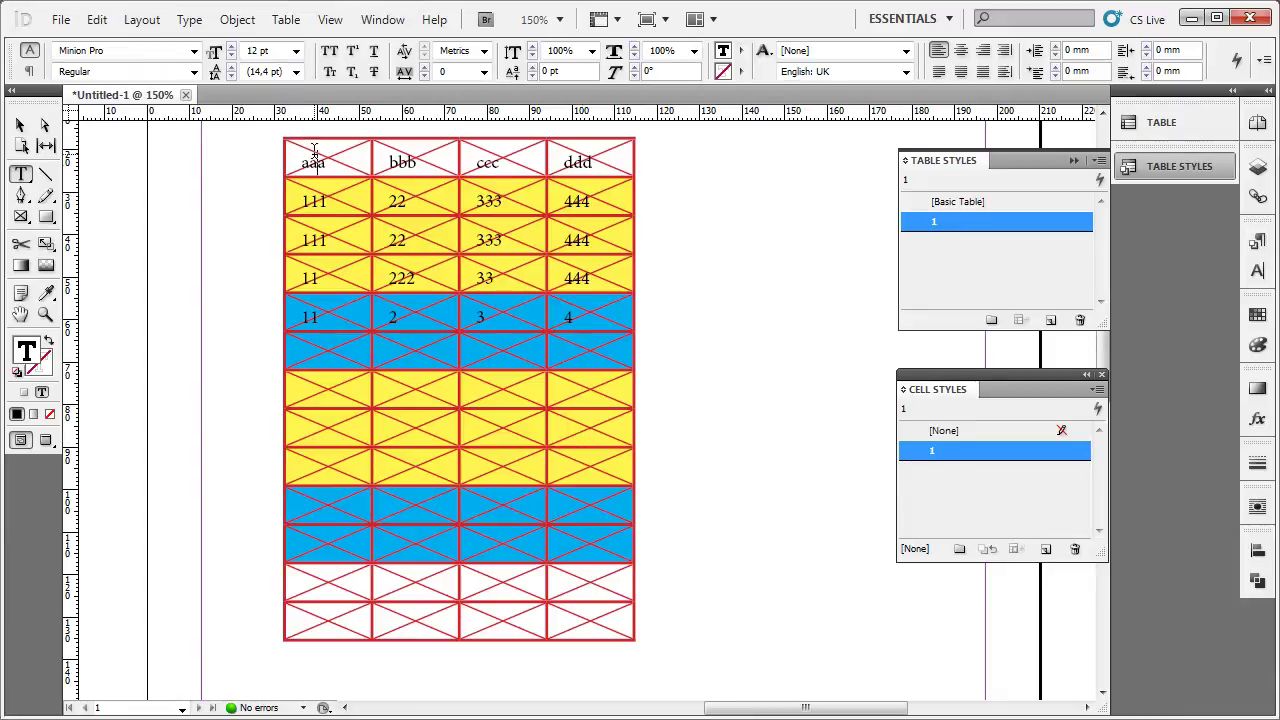
left_click_drag(314, 155, 589, 582)
left_click(589, 580)
left_click_drag(1034, 389, 1034, 363)
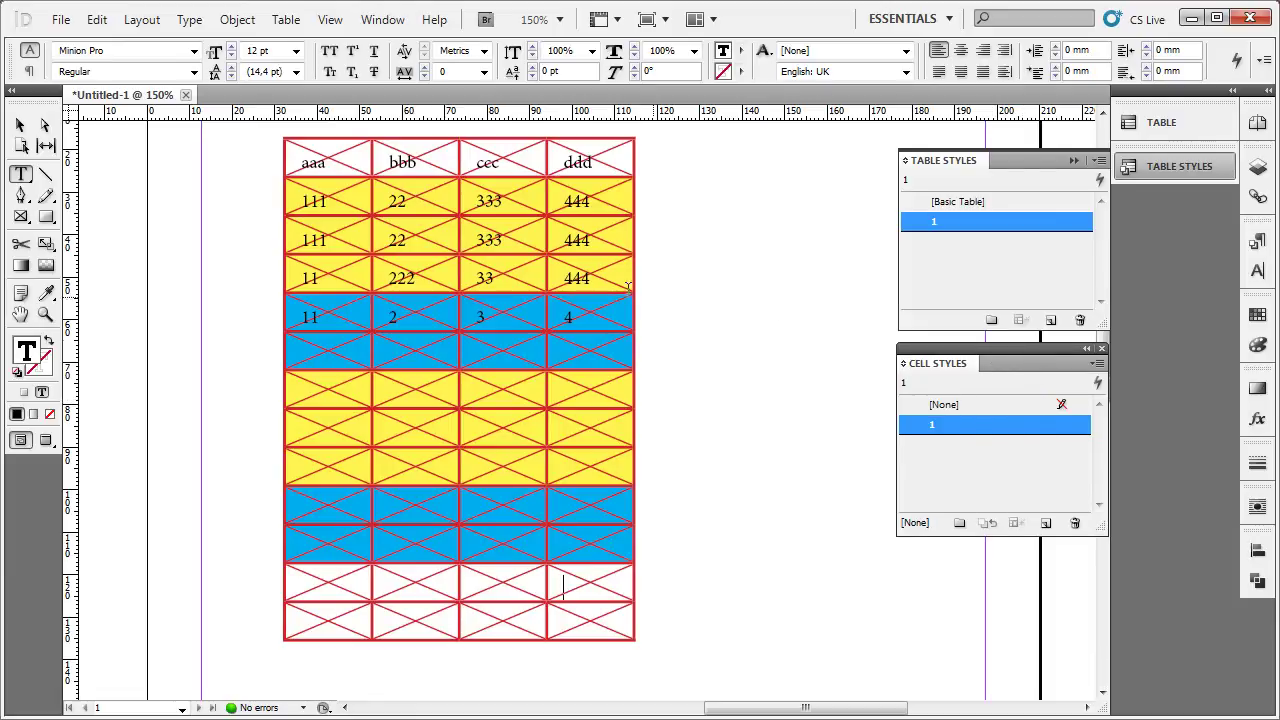
Step: Select the table, then the rows 111, 111 and 11, and finally the table frame as one object
left_click(304, 150)
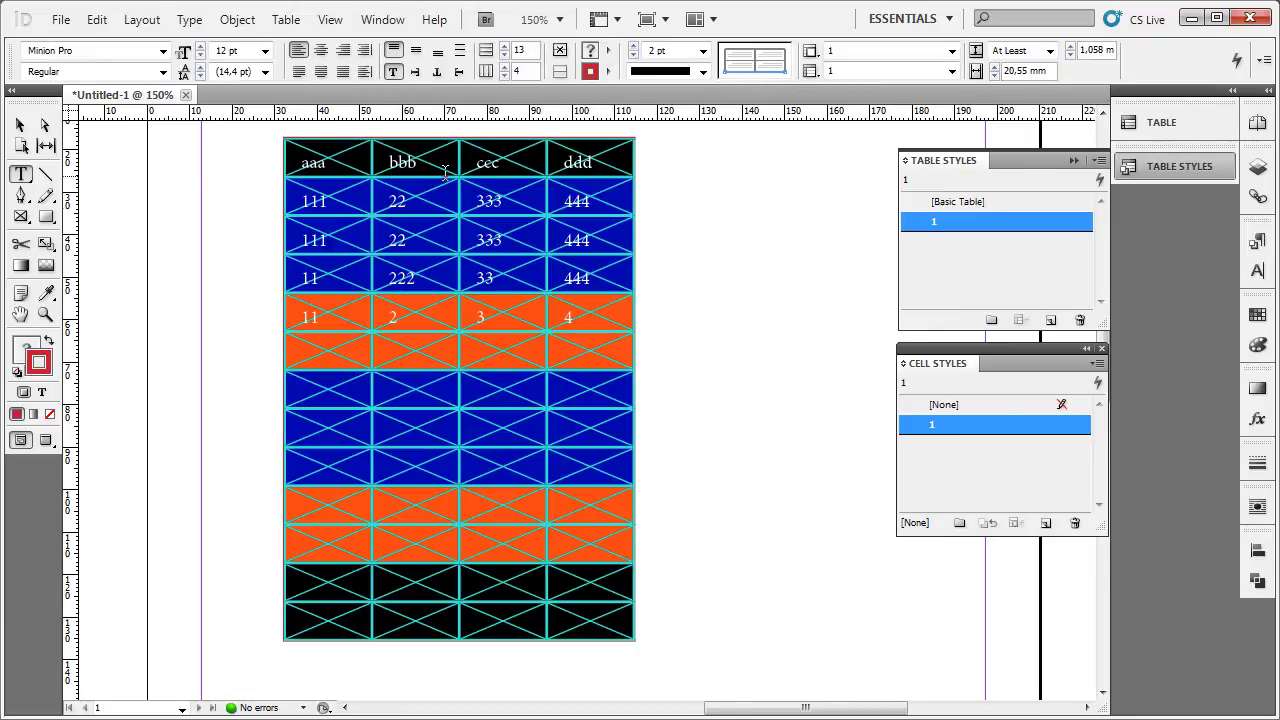
left_click(345, 163)
left_click_drag(306, 197, 590, 278)
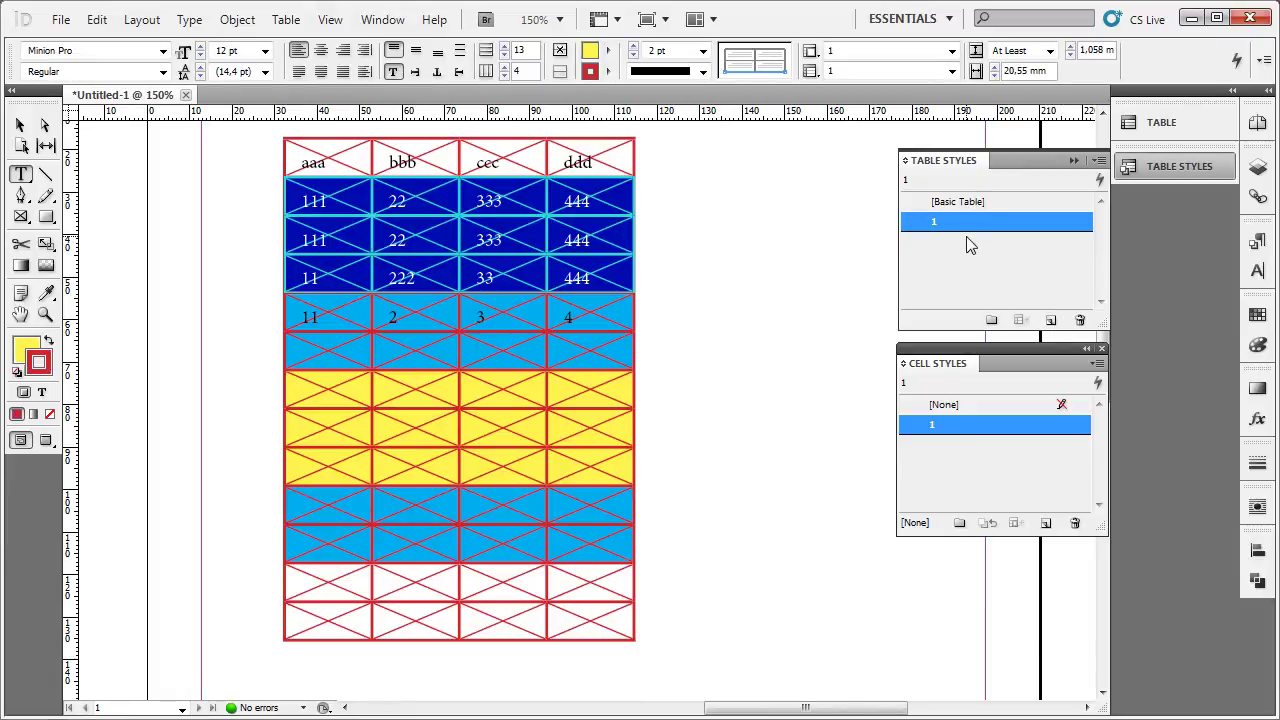
left_click(397, 224)
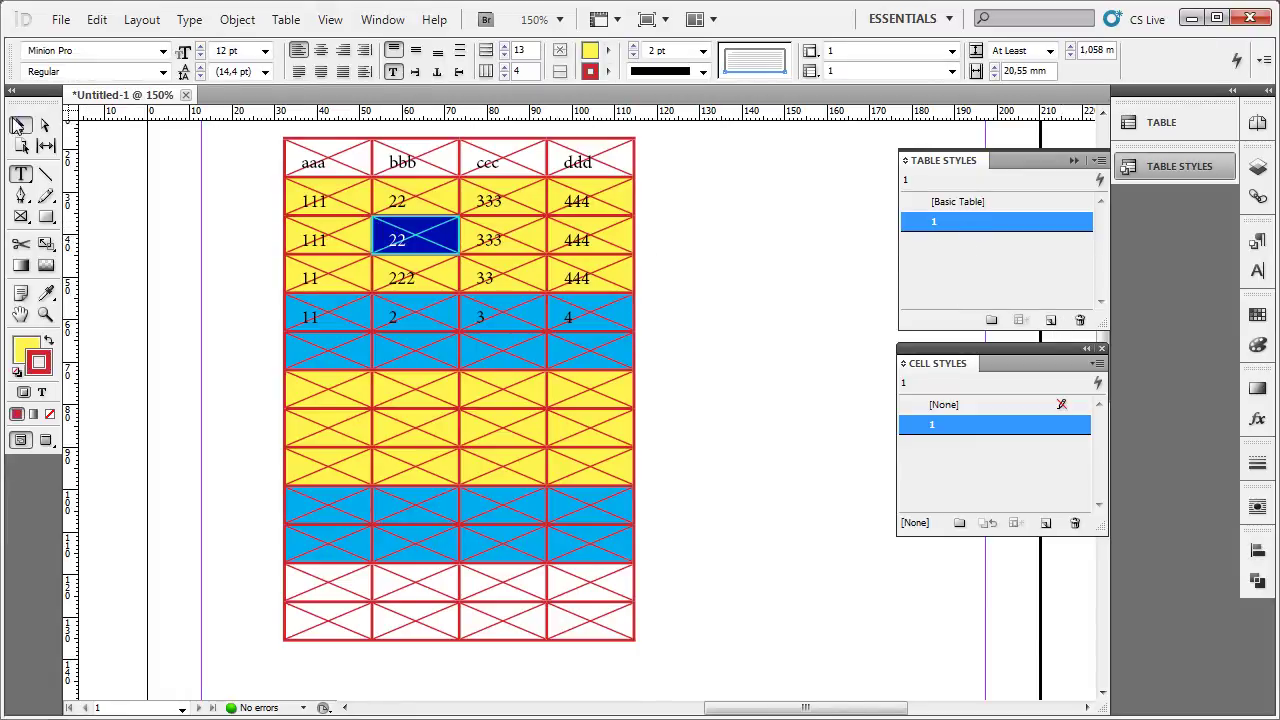
key("Escape")
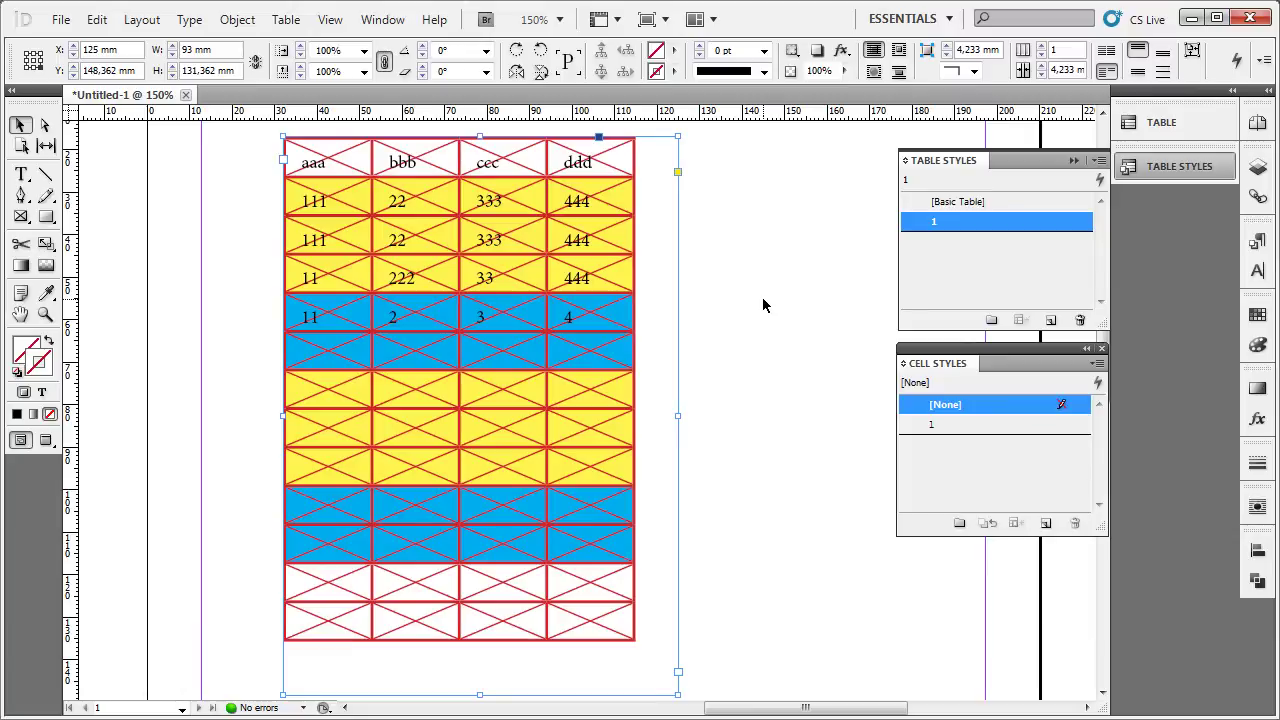
Step: Delete the table and dock the Cell Styles panel below Table Styles
key("Delete")
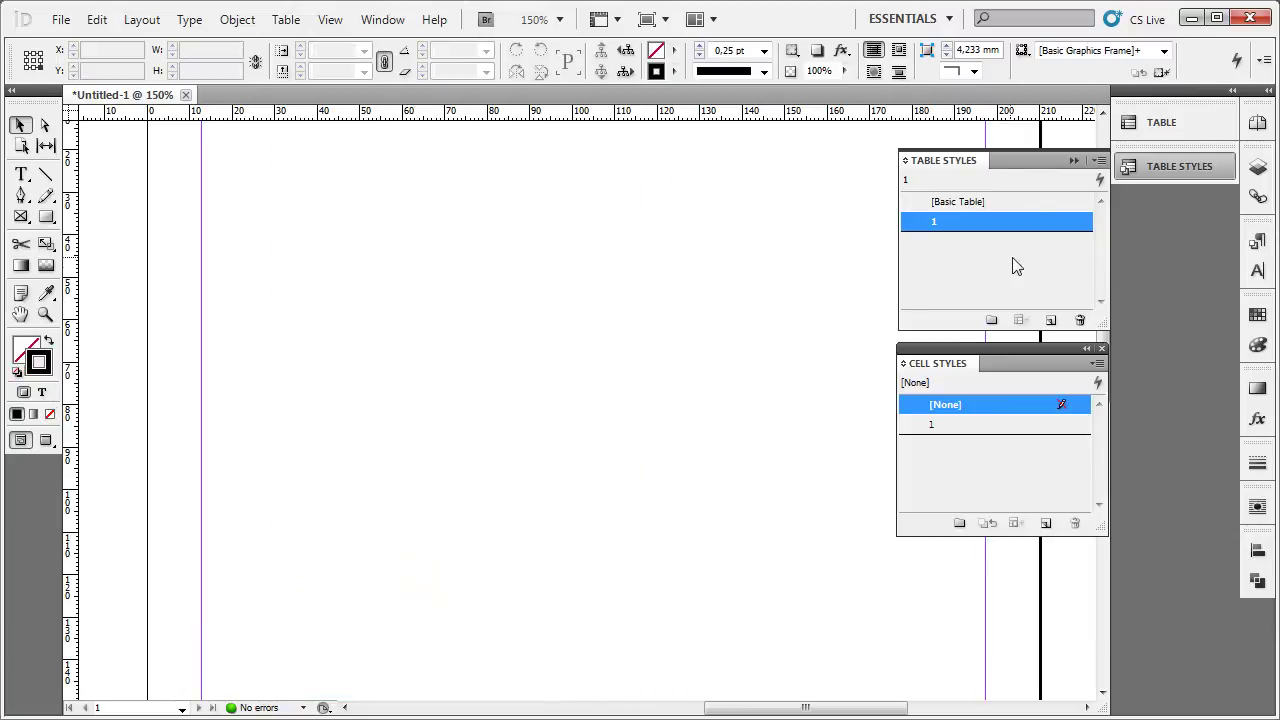
left_click(1179, 166)
left_click_drag(1043, 364, 1200, 206)
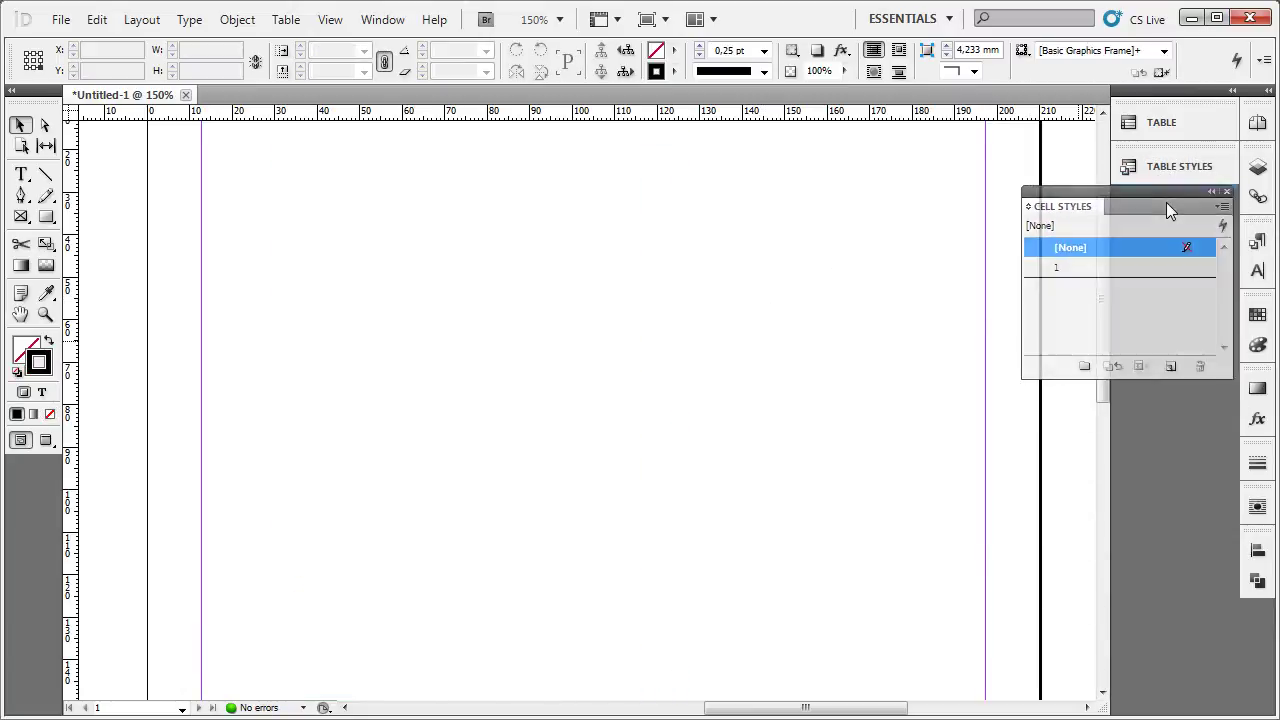
left_click(1200, 208)
left_click(1199, 207)
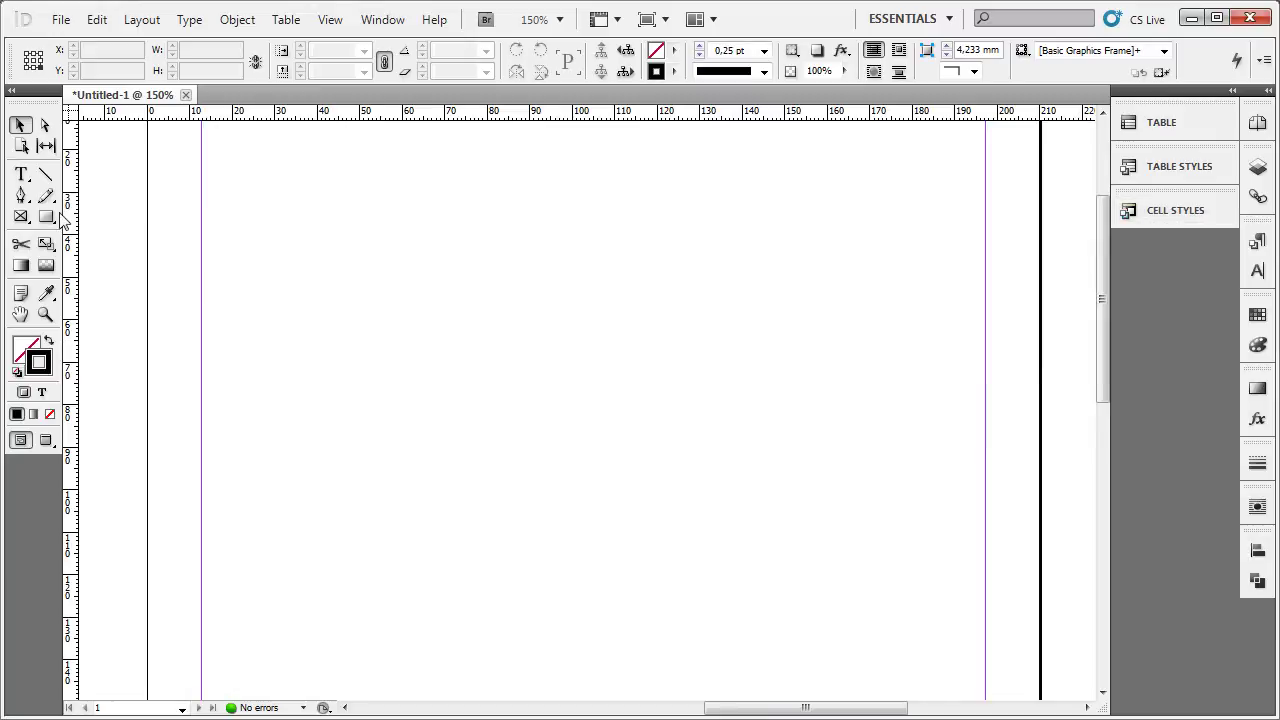
Step: Draw a text frame holding tab-separated table text and select all of it
left_click(20, 175)
scroll(543, 300, "up", 1)
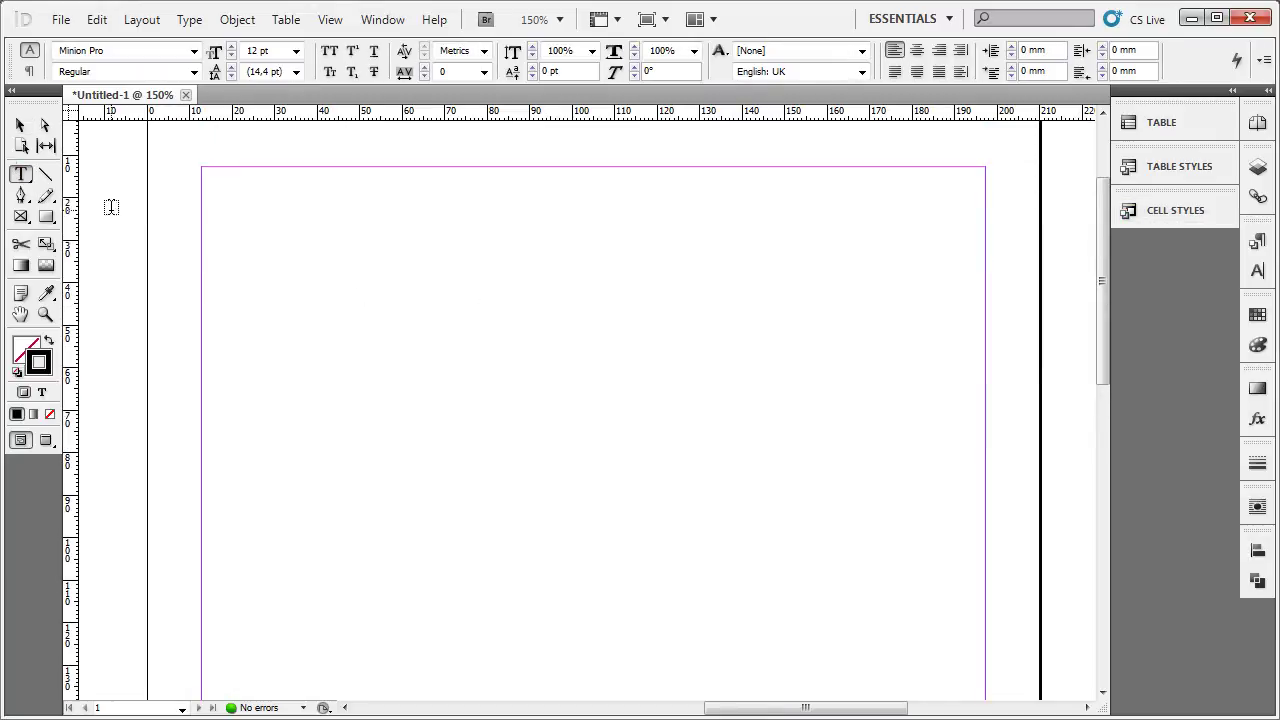
left_click_drag(358, 277, 970, 600)
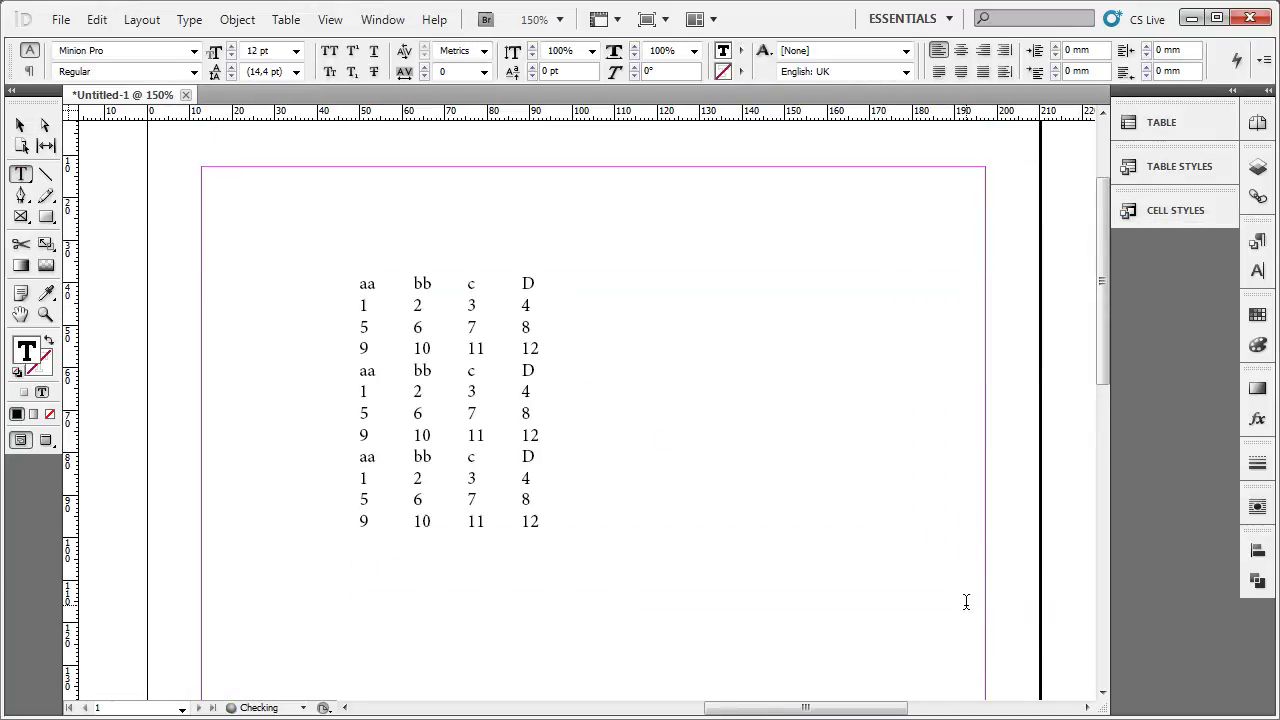
key("BackSpace")
key("ctrl+a")
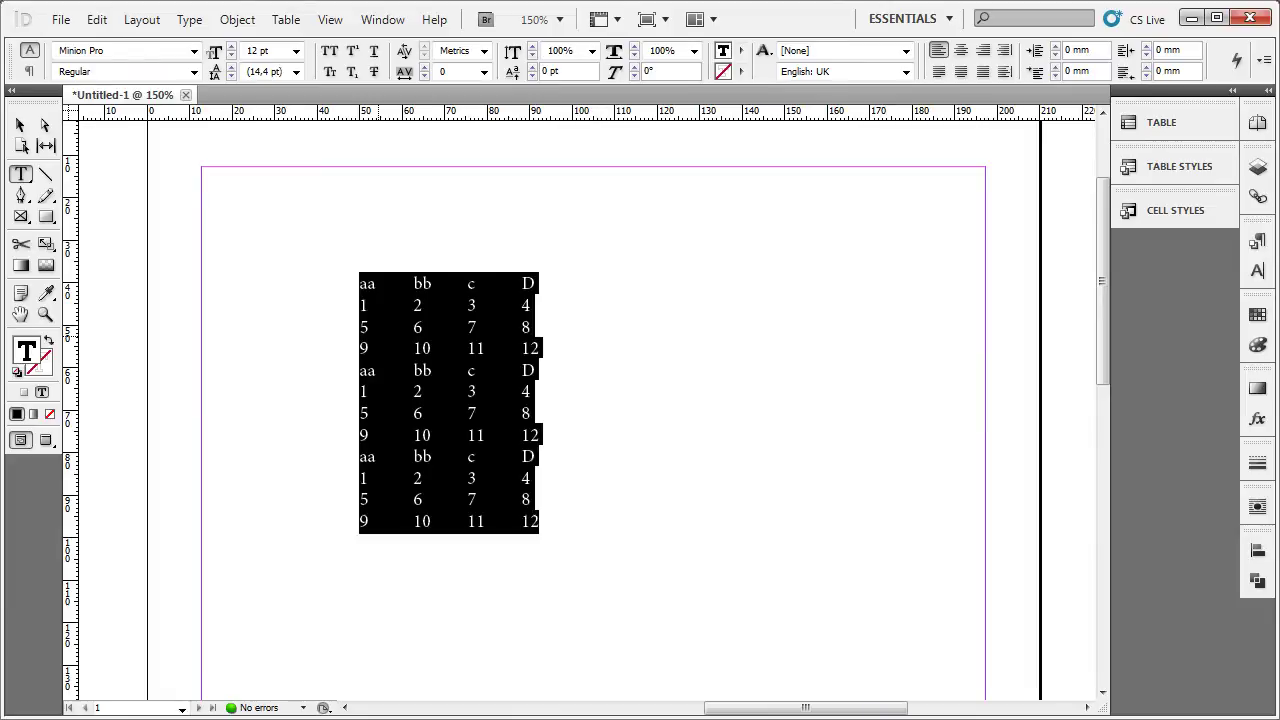
Step: Convert the tabbed text into a table with Table > Convert Text to Table
left_click(285, 19)
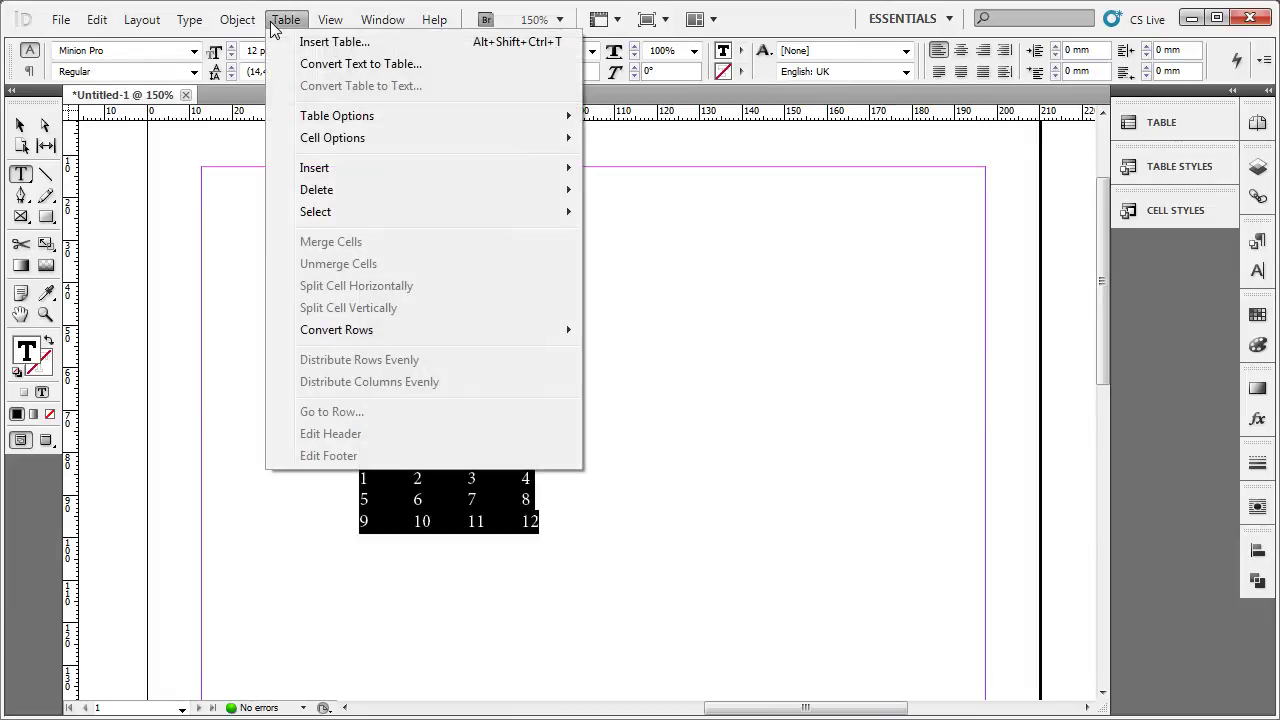
left_click(302, 66)
left_click(845, 480)
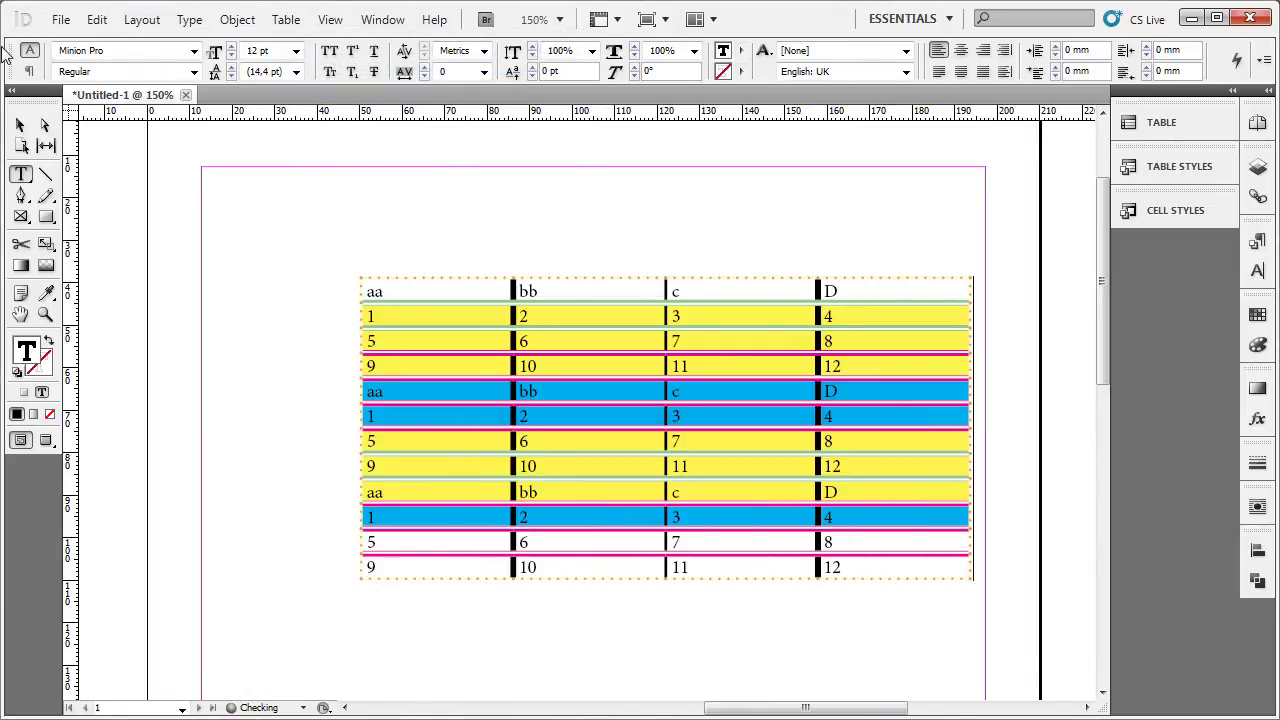
Step: Apply [Basic Table] to all cells and move the table up and left
left_click(20, 125)
left_click(1180, 166)
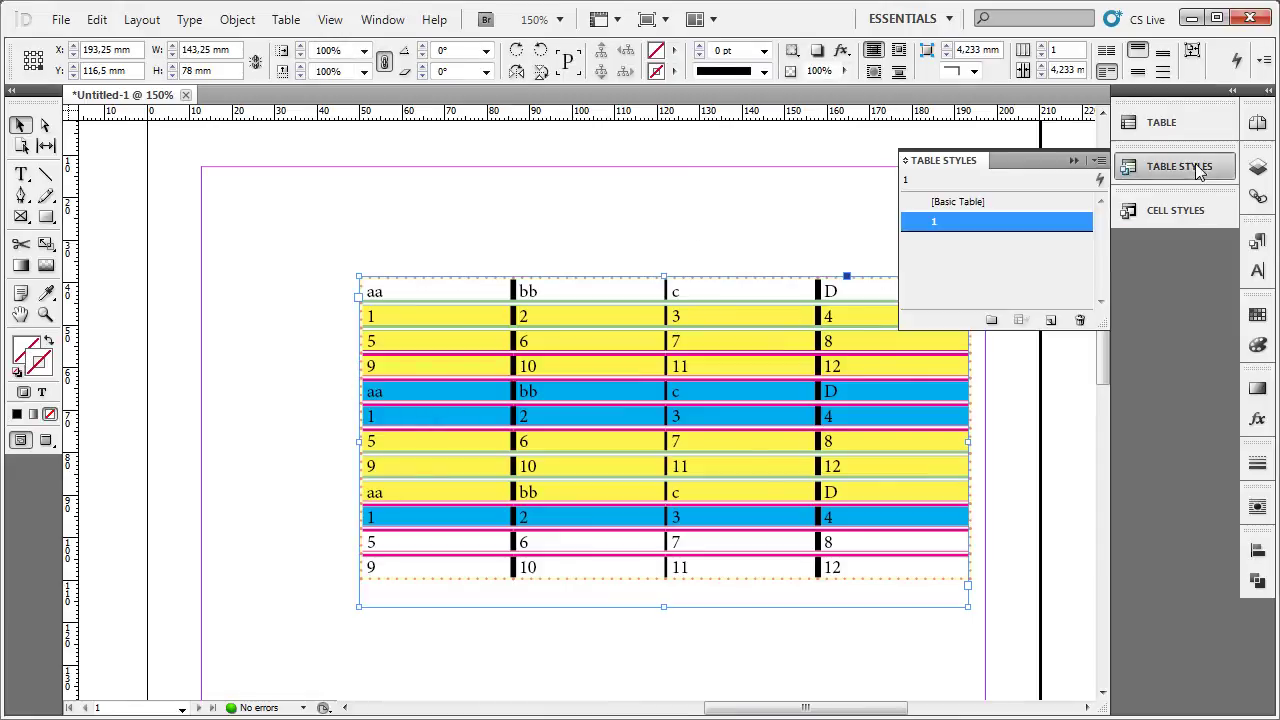
double_click(457, 290)
mouse_move(457, 290)
left_mouse_down()
mouse_move(600, 345)
mouse_move(950, 570)
left_mouse_up()
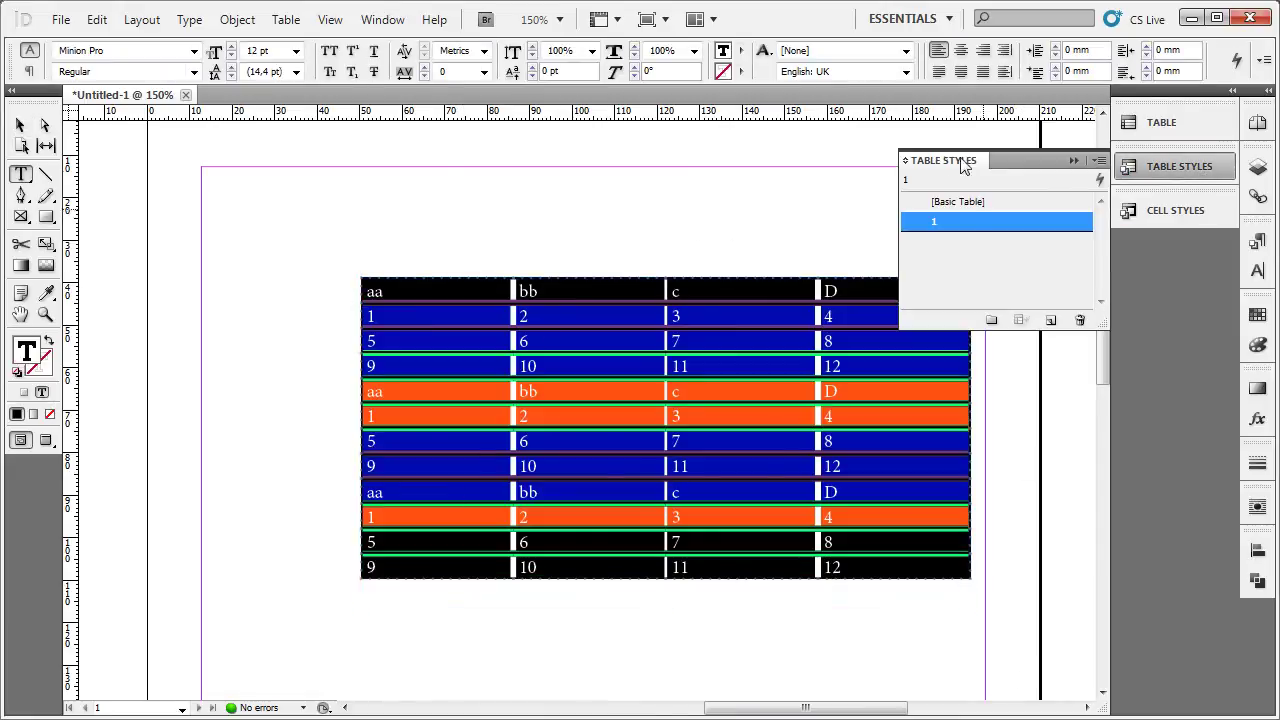
left_click(958, 201)
key("Escape")
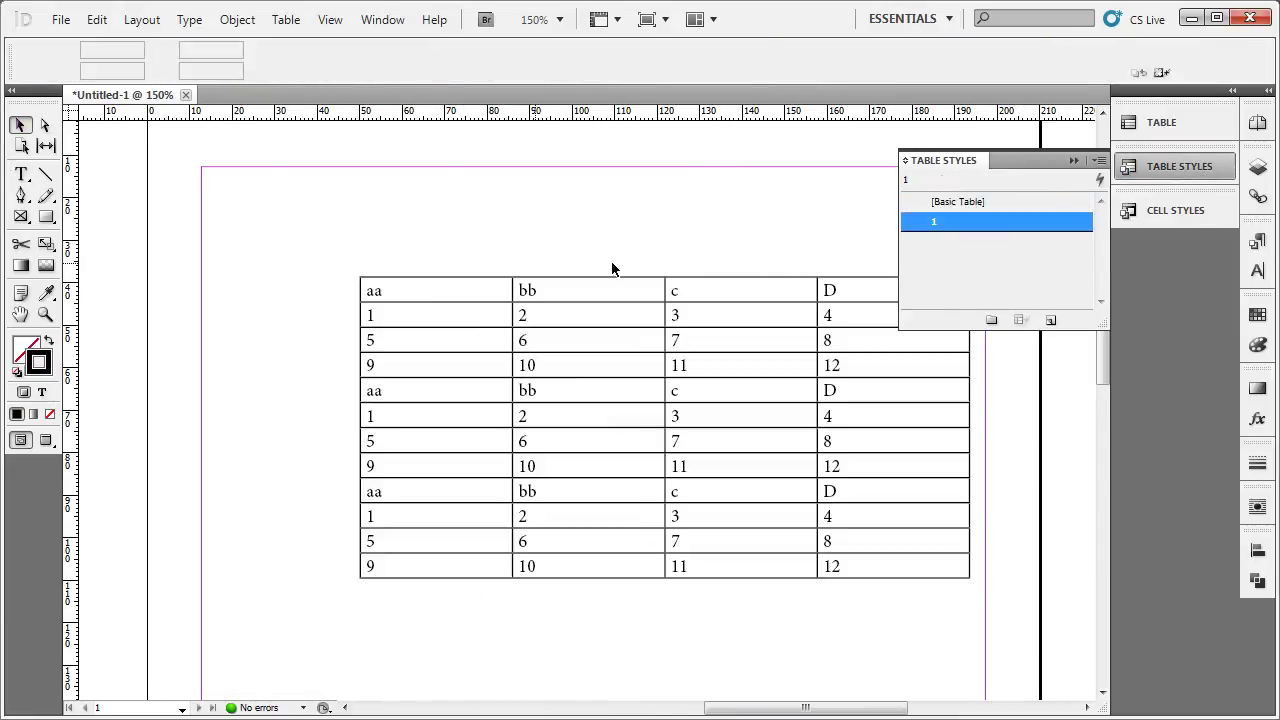
left_click(958, 201)
left_click_drag(712, 434, 571, 389)
Step: Merge the aa and bb header cells into one cell
left_click(549, 206)
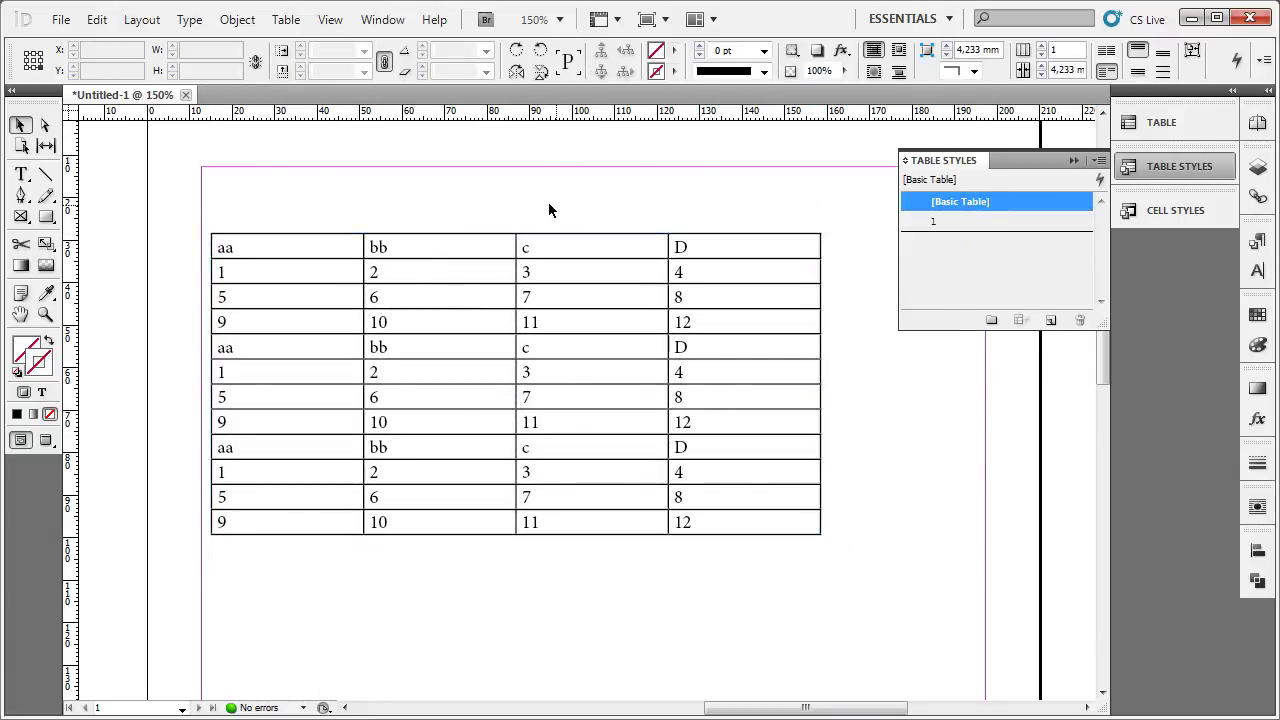
left_click(303, 243)
double_click(286, 243)
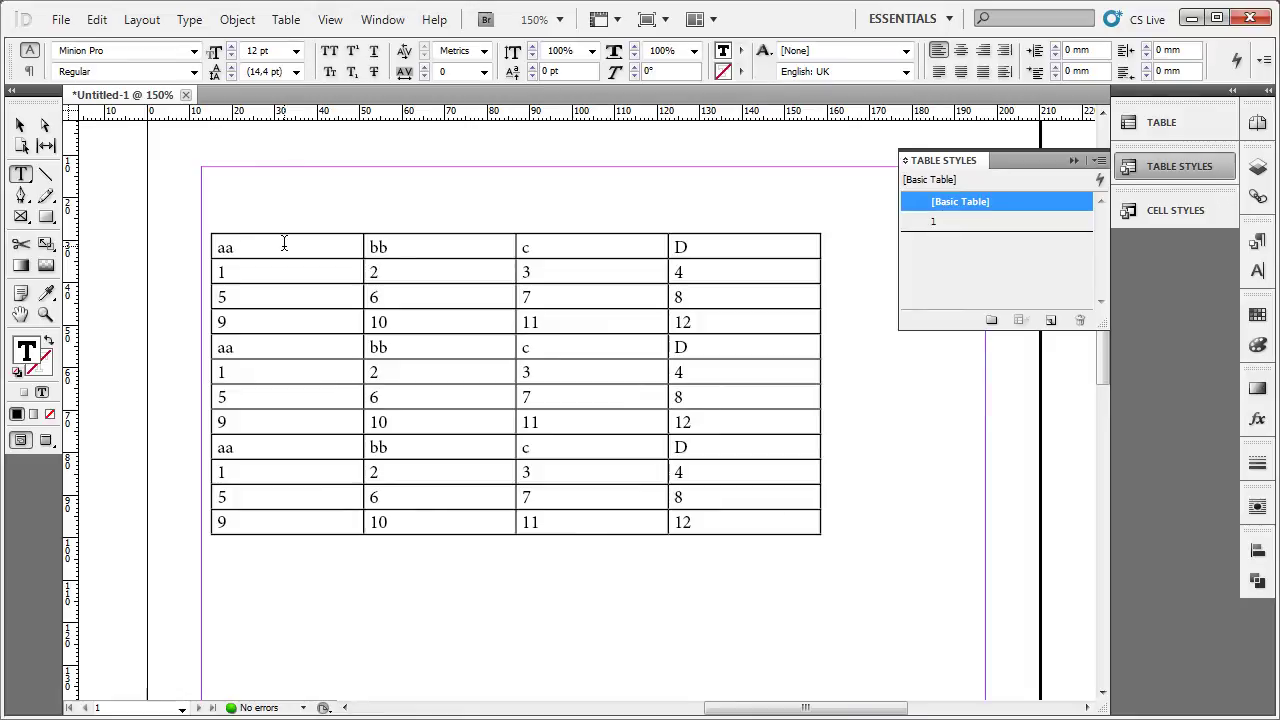
left_click_drag(273, 247, 420, 247)
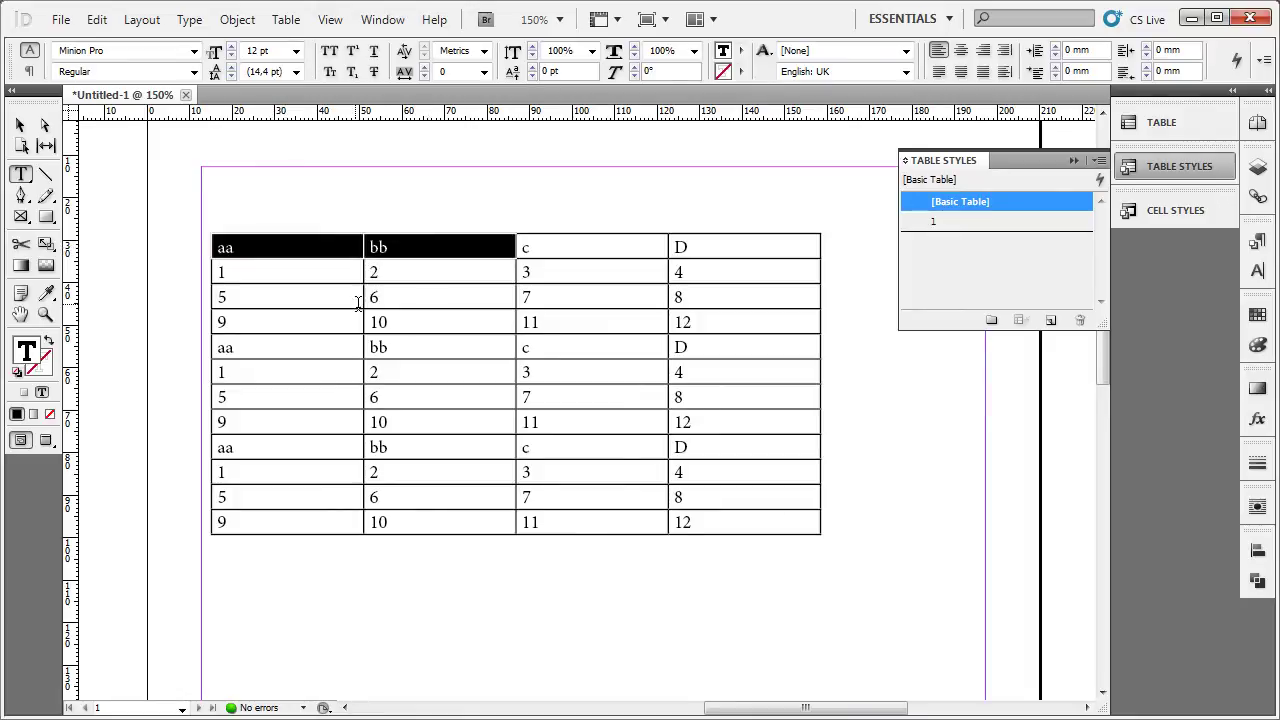
left_click_drag(306, 245, 449, 250)
right_click(449, 255)
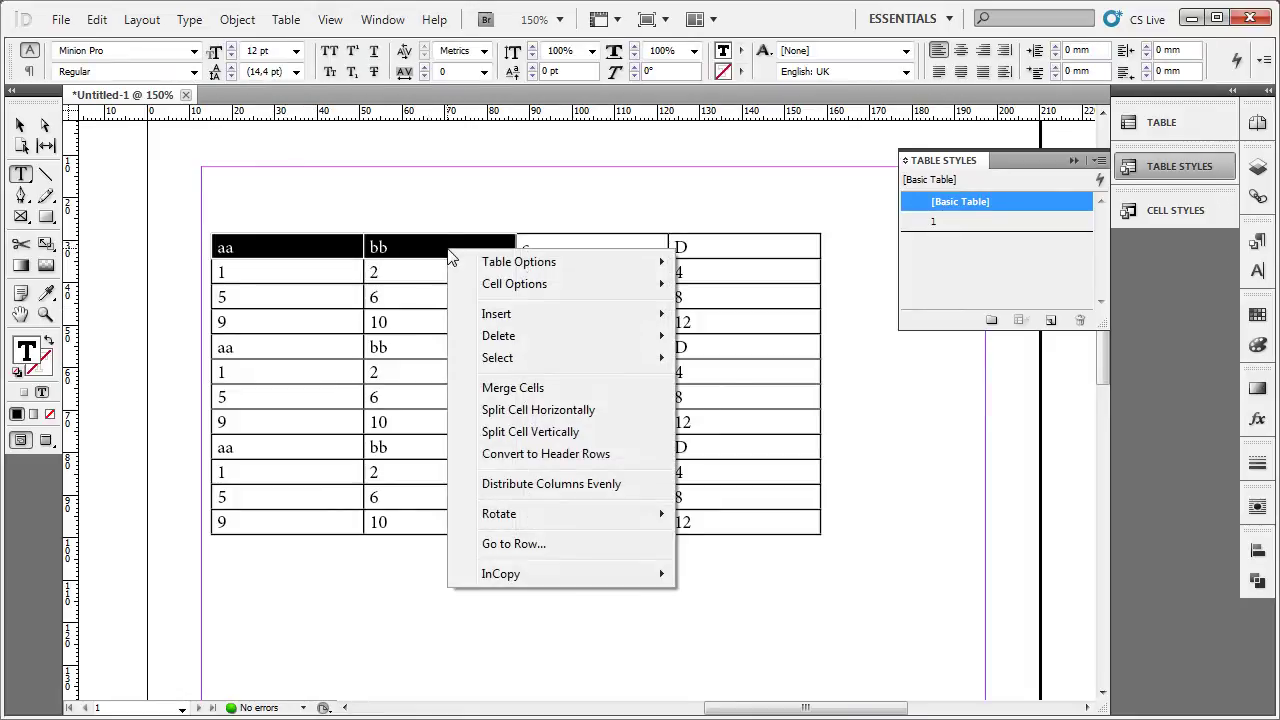
left_click(552, 388)
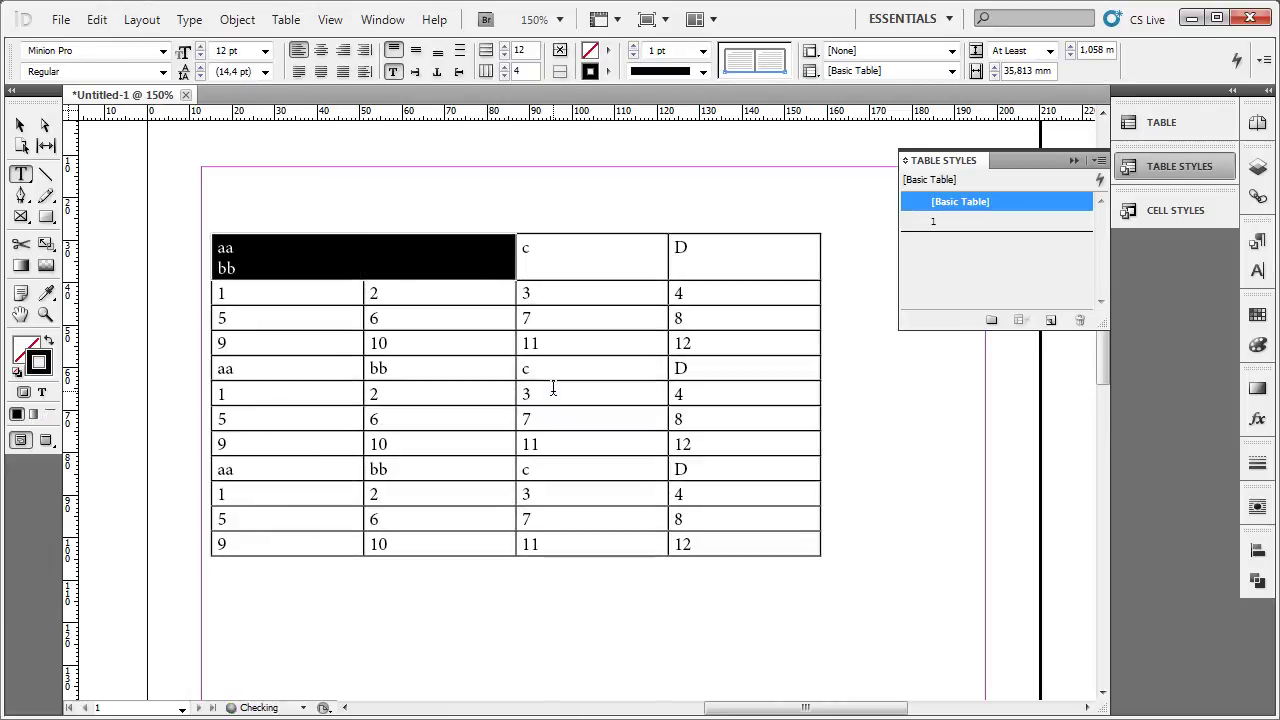
Step: Merge the cells from 6 through D across three rows into one cell
left_click(446, 274)
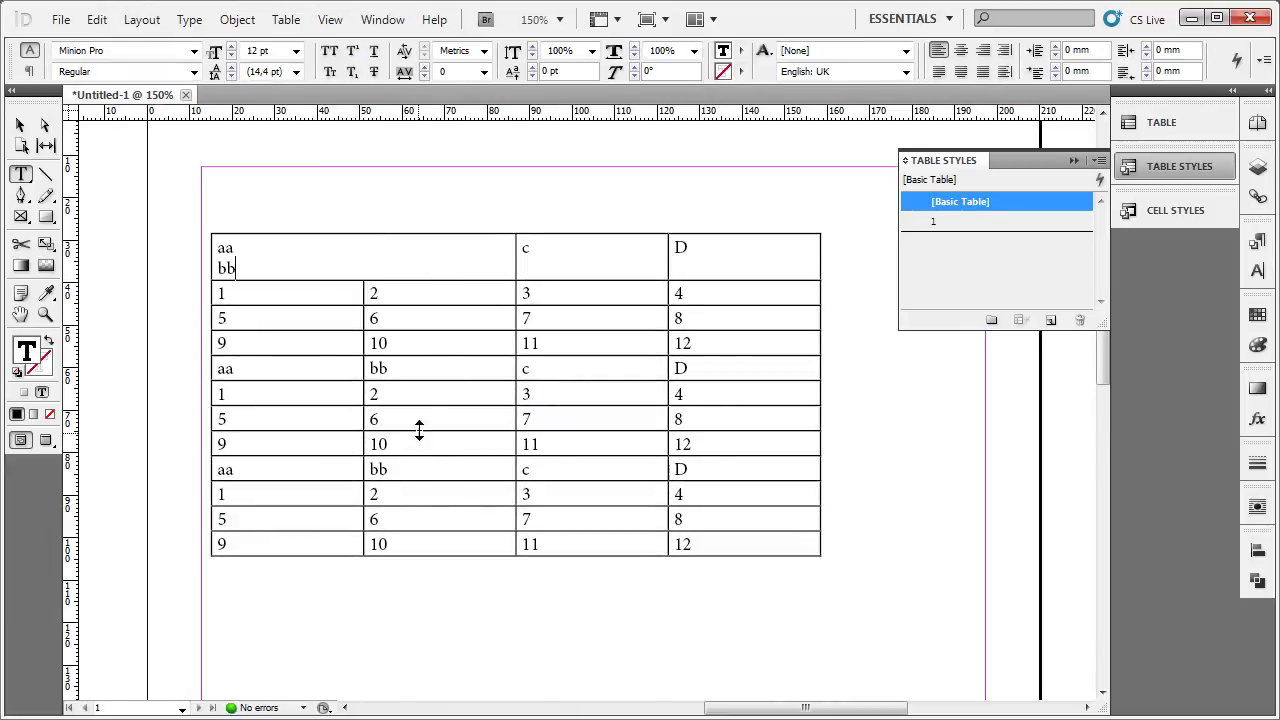
left_click_drag(419, 428, 712, 470)
right_click(714, 470)
left_click(773, 612)
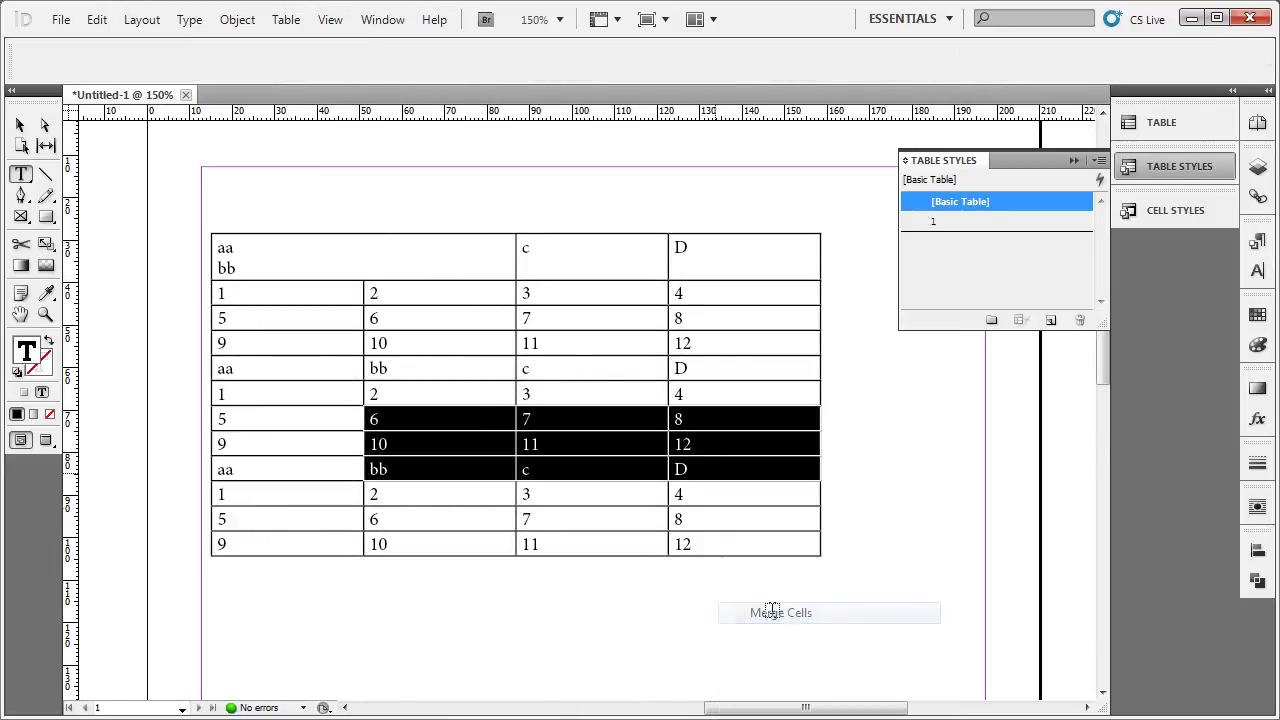
Step: Fit the text frame to its content to reveal the overset rows
left_click(20, 125)
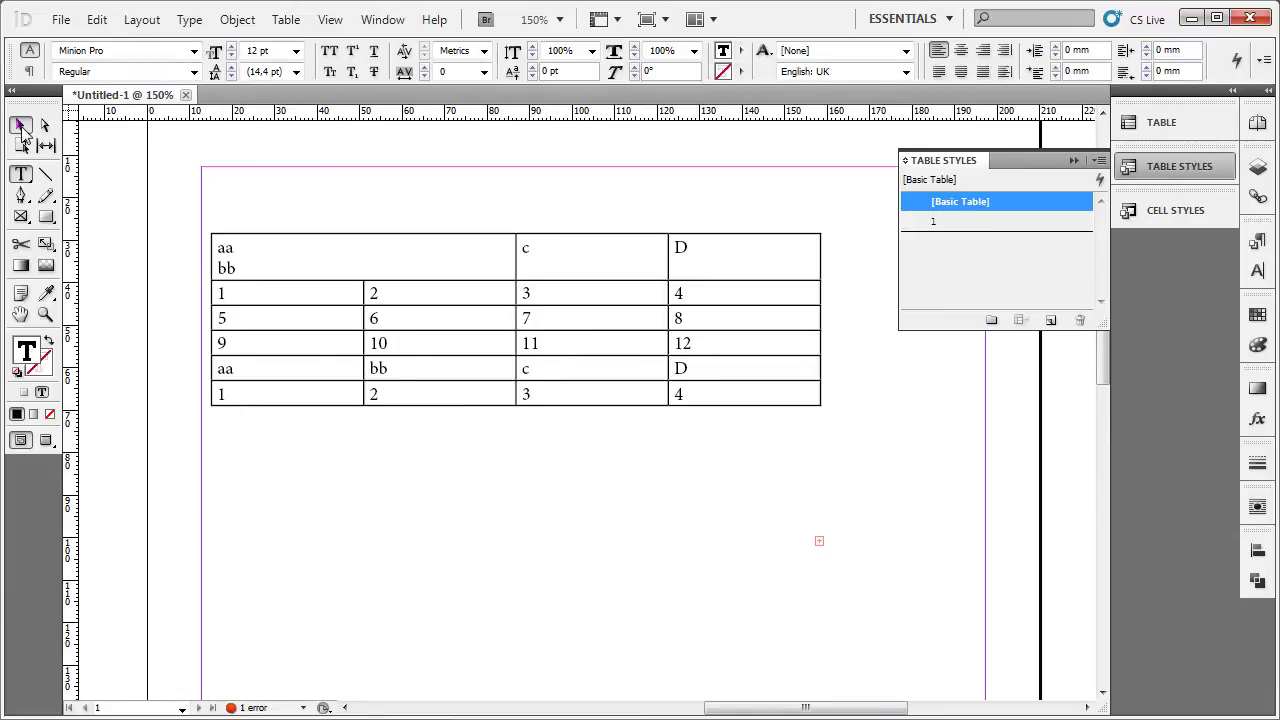
scroll(580, 295, "down", 3)
scroll(570, 265, "down", 1)
key("ctrl+alt+c")
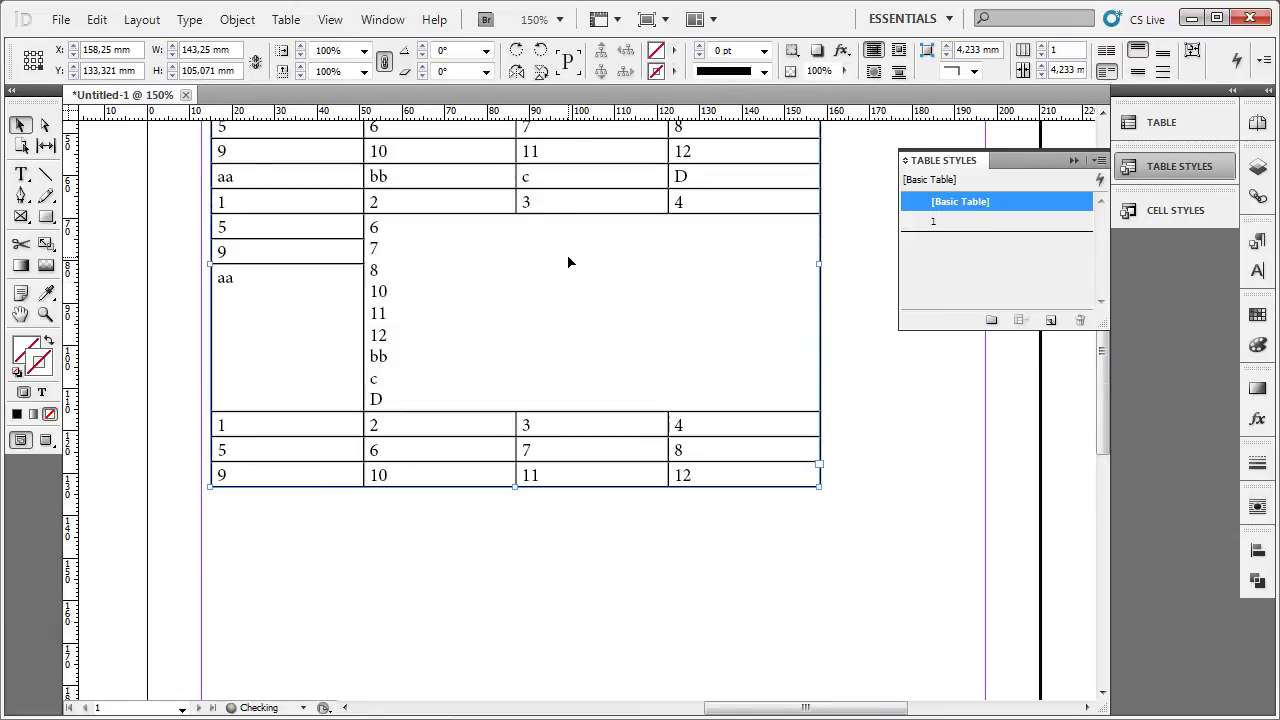
left_click_drag(743, 298, 666, 423)
Step: Unmerge the large merged cell back into separate cells
double_click(600, 312)
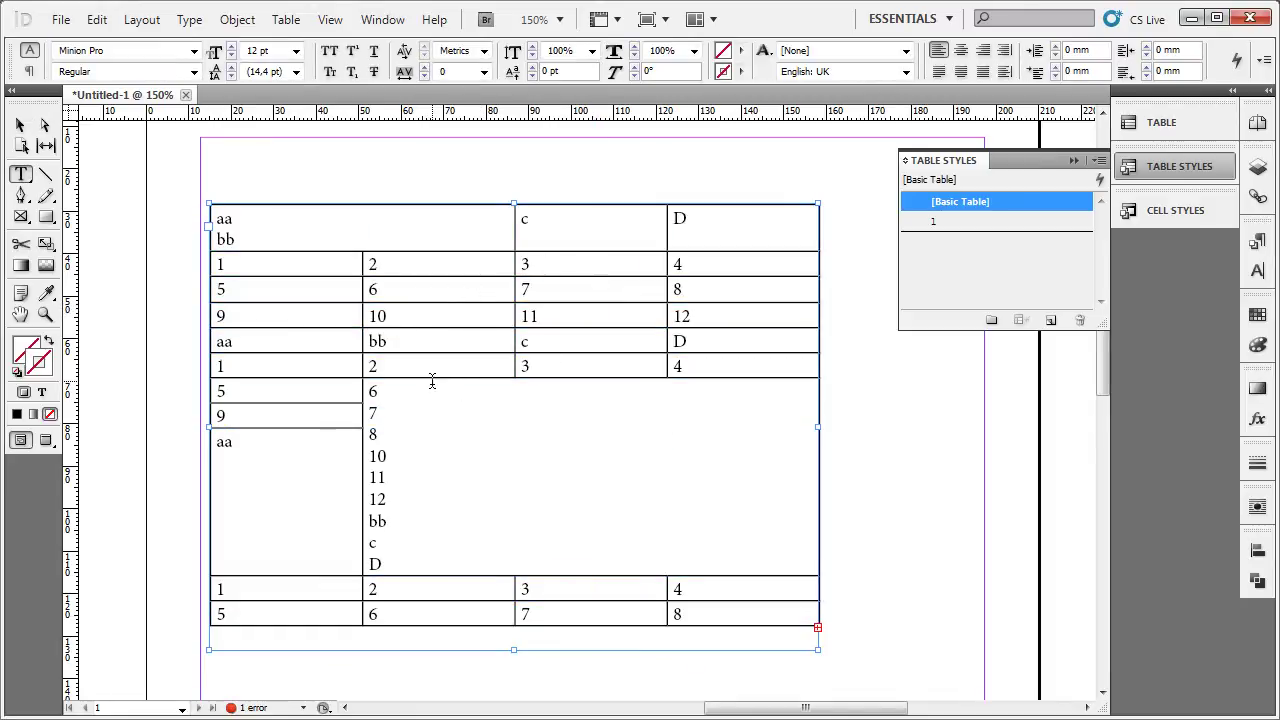
left_click_drag(432, 381, 740, 559)
left_click(367, 410)
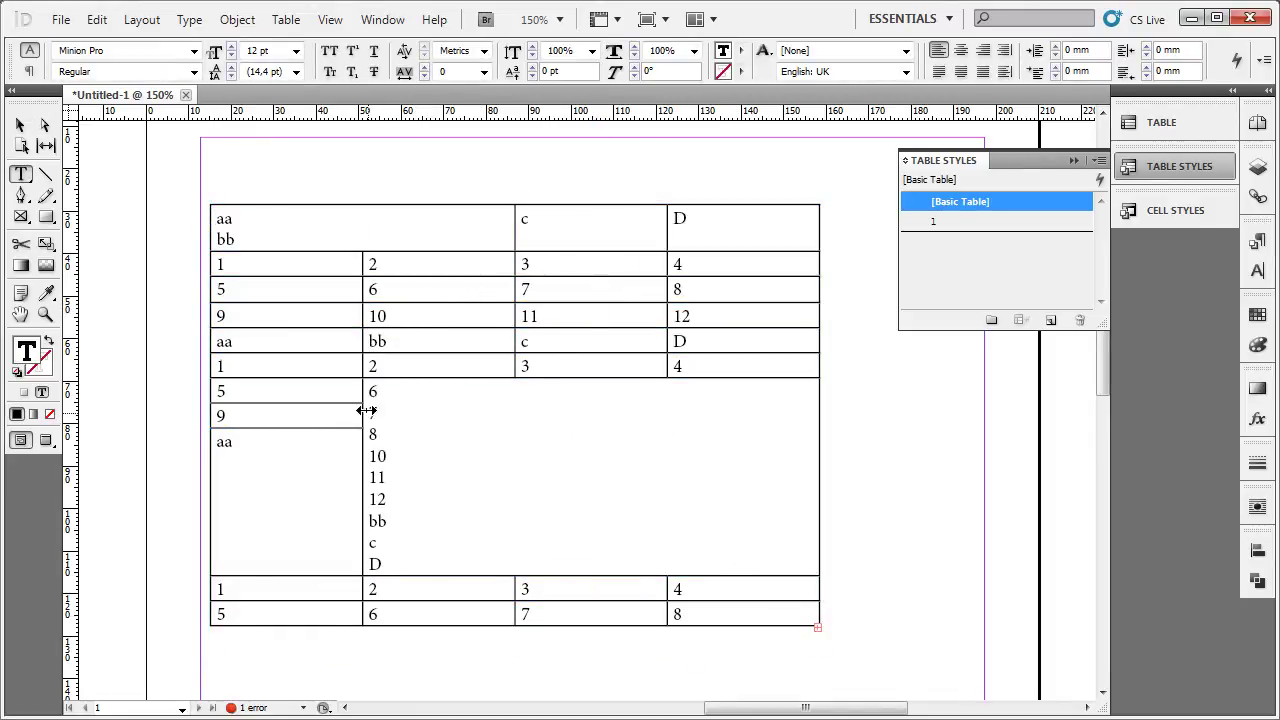
mouse_move(370, 385)
left_mouse_down()
mouse_move(900, 620)
mouse_move(877, 531)
left_mouse_up()
right_click(585, 455)
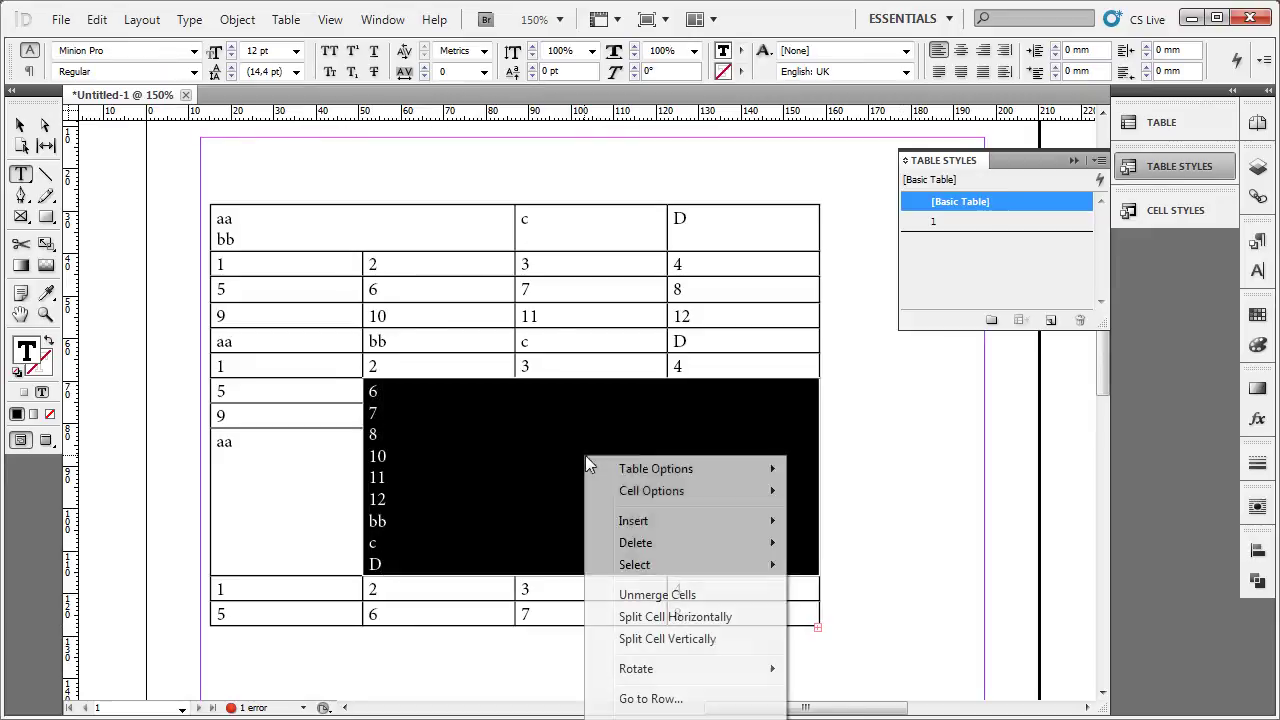
left_click(678, 595)
Step: Select the tall row's cells in columns 2–4
left_click(480, 478)
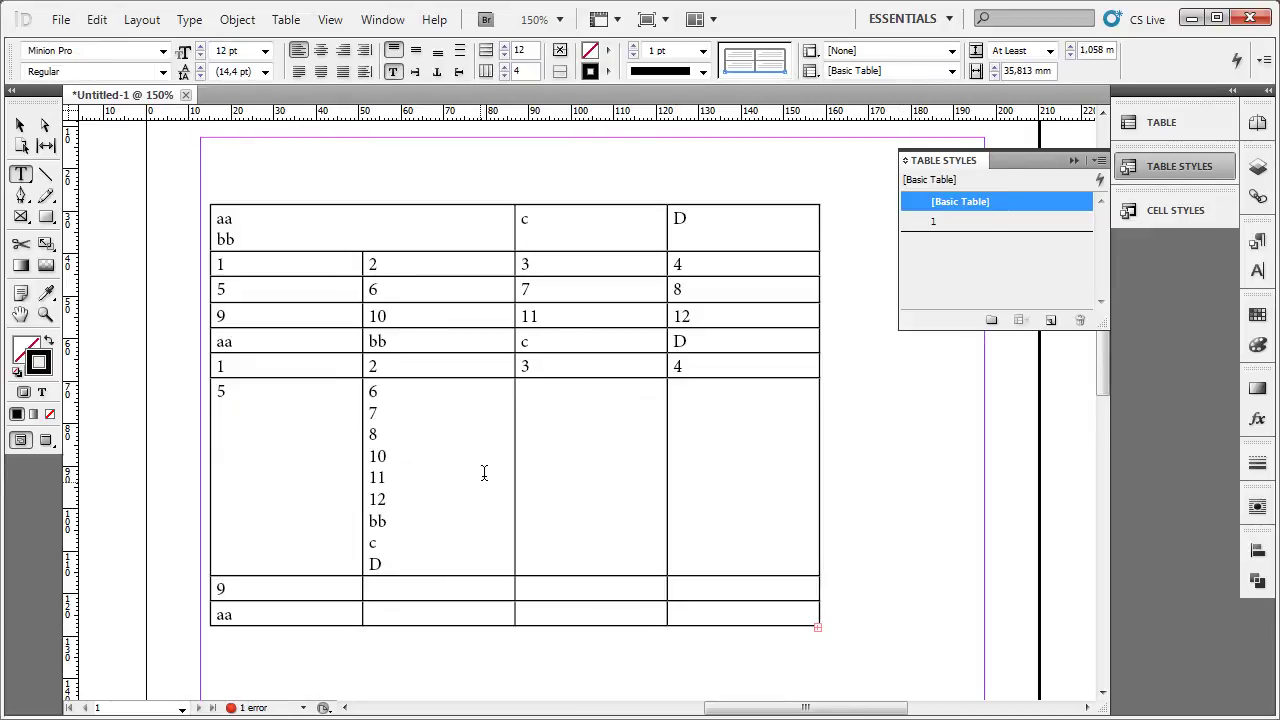
mouse_move(451, 399)
left_mouse_down()
mouse_move(714, 428)
mouse_move(706, 463)
left_mouse_up()
left_click(448, 398)
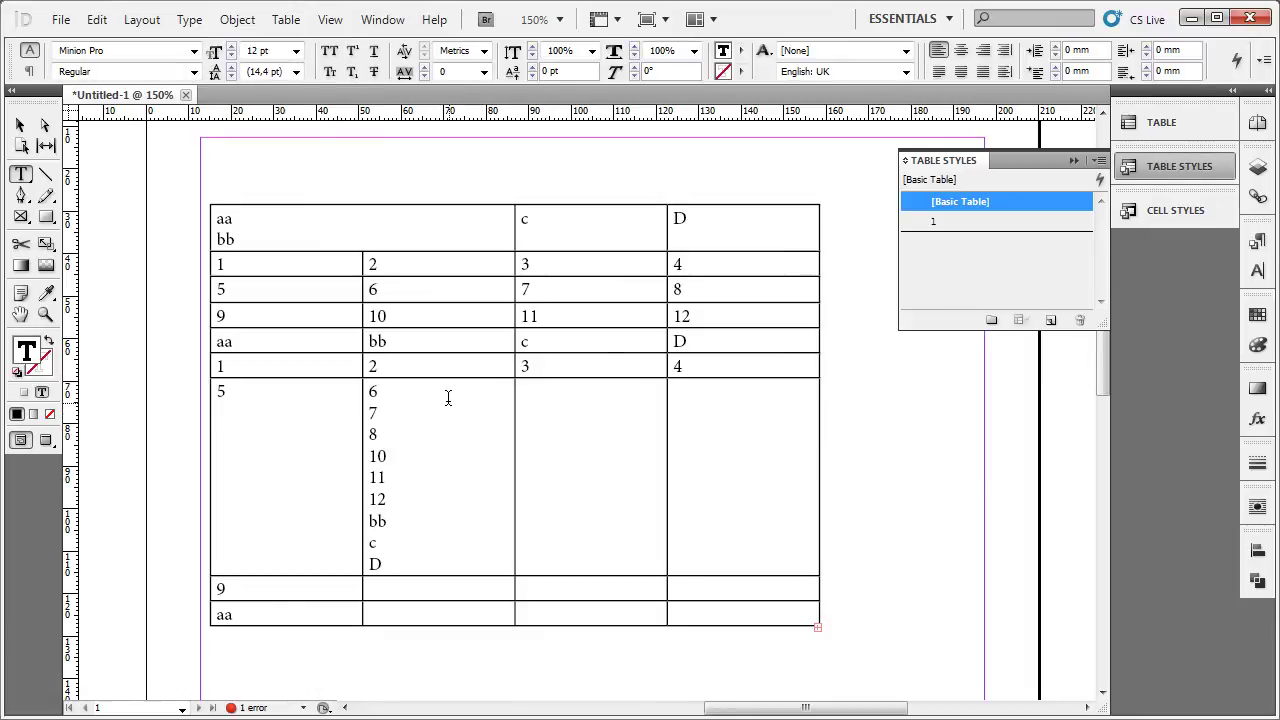
left_click_drag(436, 400, 720, 423)
left_click(720, 423)
scroll(779, 420, "down", 3)
scroll(779, 420, "up", 3)
Step: Fit the table's text frame to its content again
left_click(21, 125)
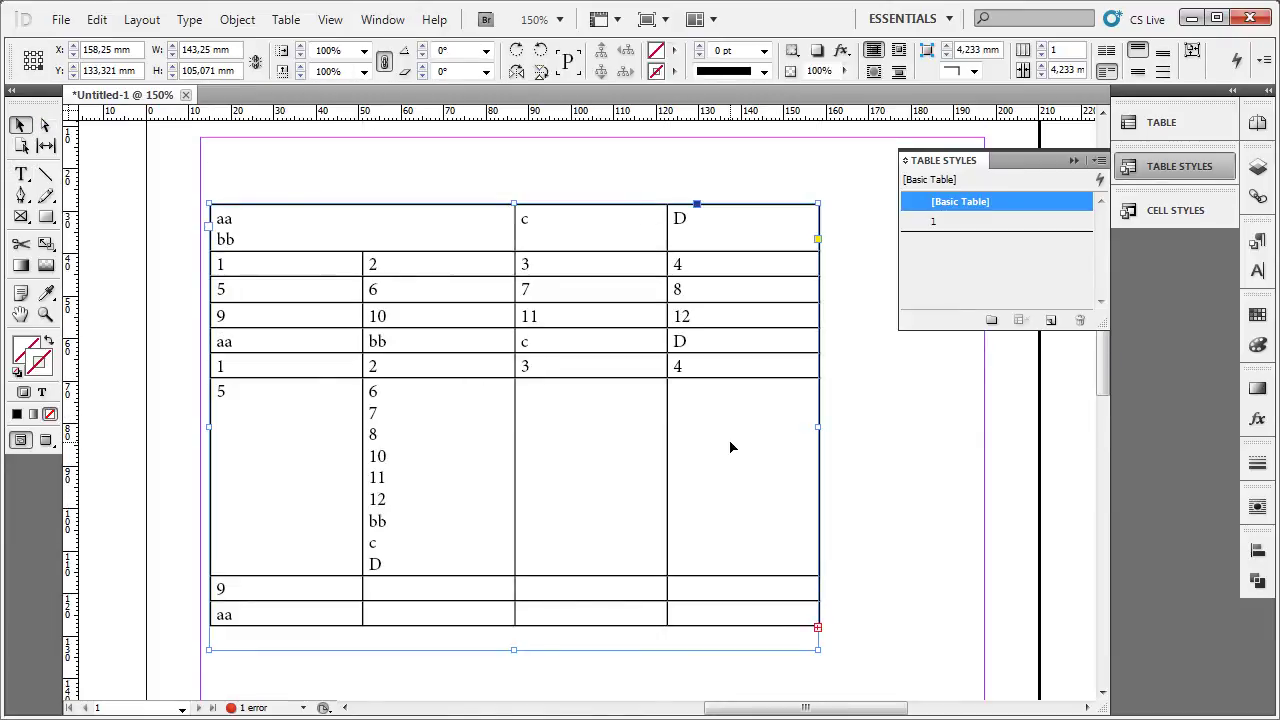
key("ctrl+alt+c")
scroll(977, 449, "down", 3)
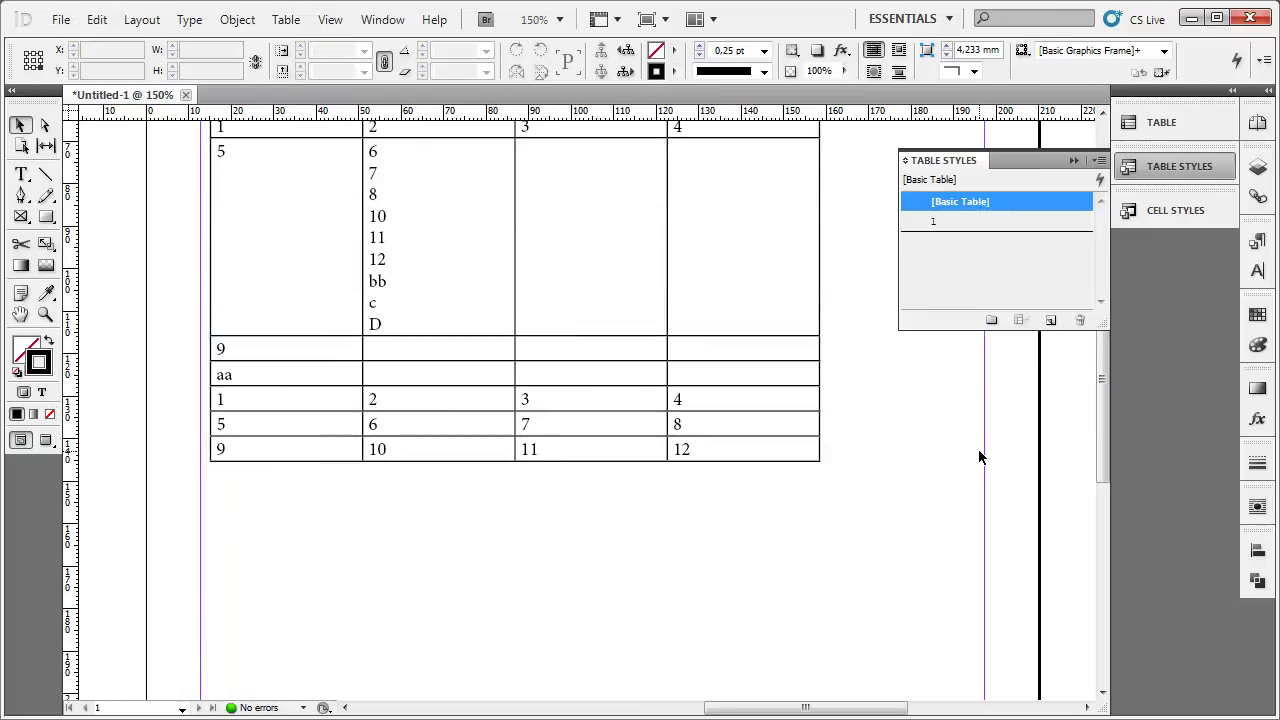
scroll(977, 449, "up", 3)
Step: Delete the tall row from the table
double_click(487, 445)
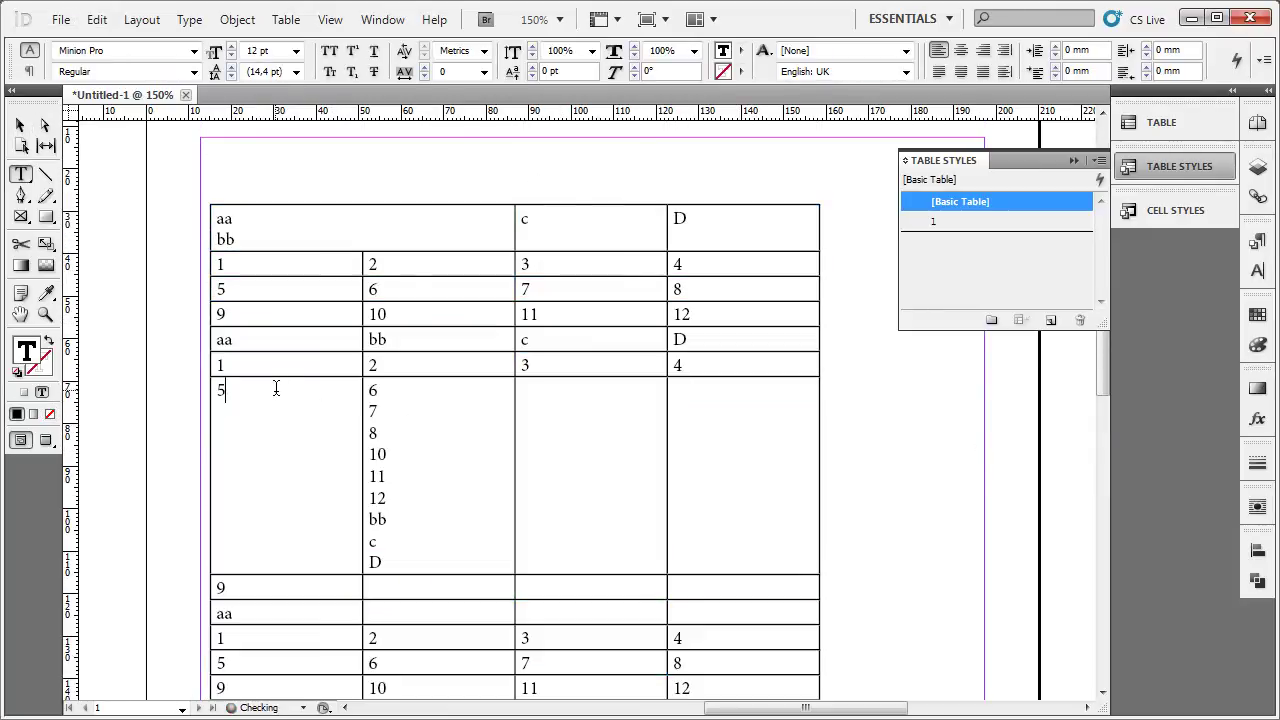
left_click_drag(276, 389, 746, 409)
right_click(645, 425)
mouse_move(760, 512)
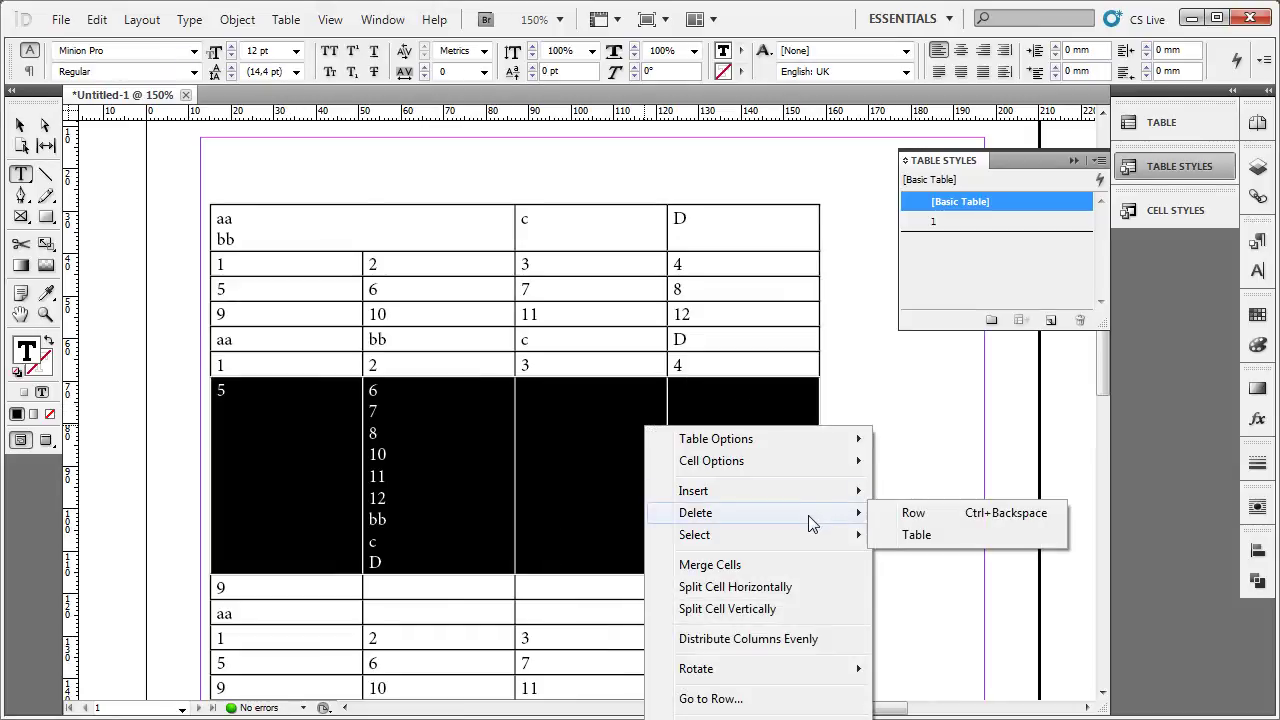
left_click(913, 513)
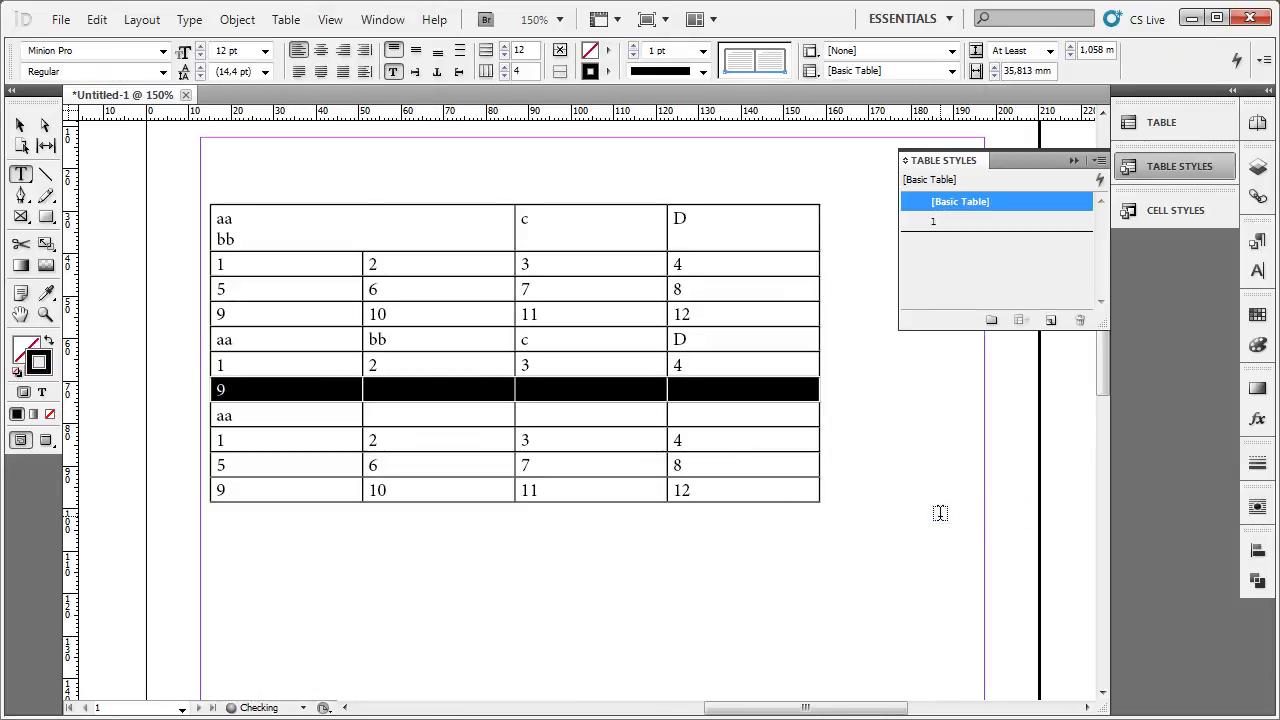
left_click(372, 390)
Step: Select the whole table and delete it, leaving the frame empty
left_click_drag(294, 223, 943, 662)
right_click(734, 292)
mouse_move(783, 376)
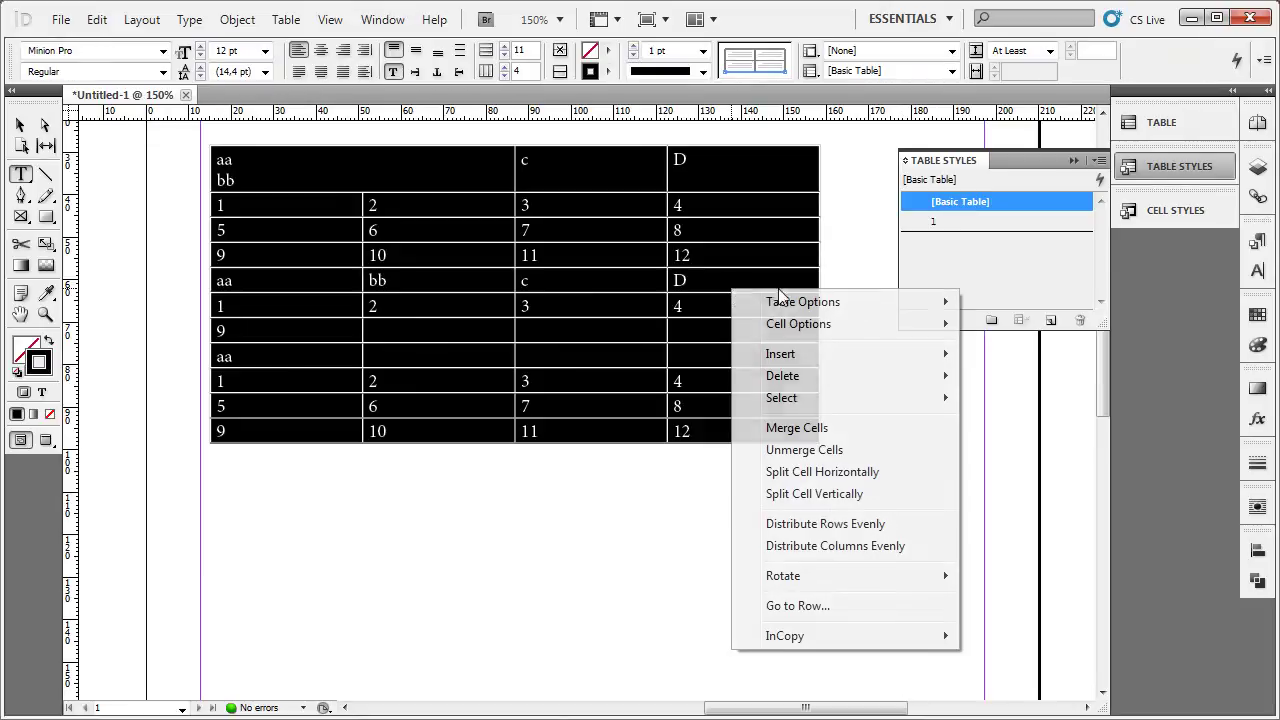
left_click(1050, 384)
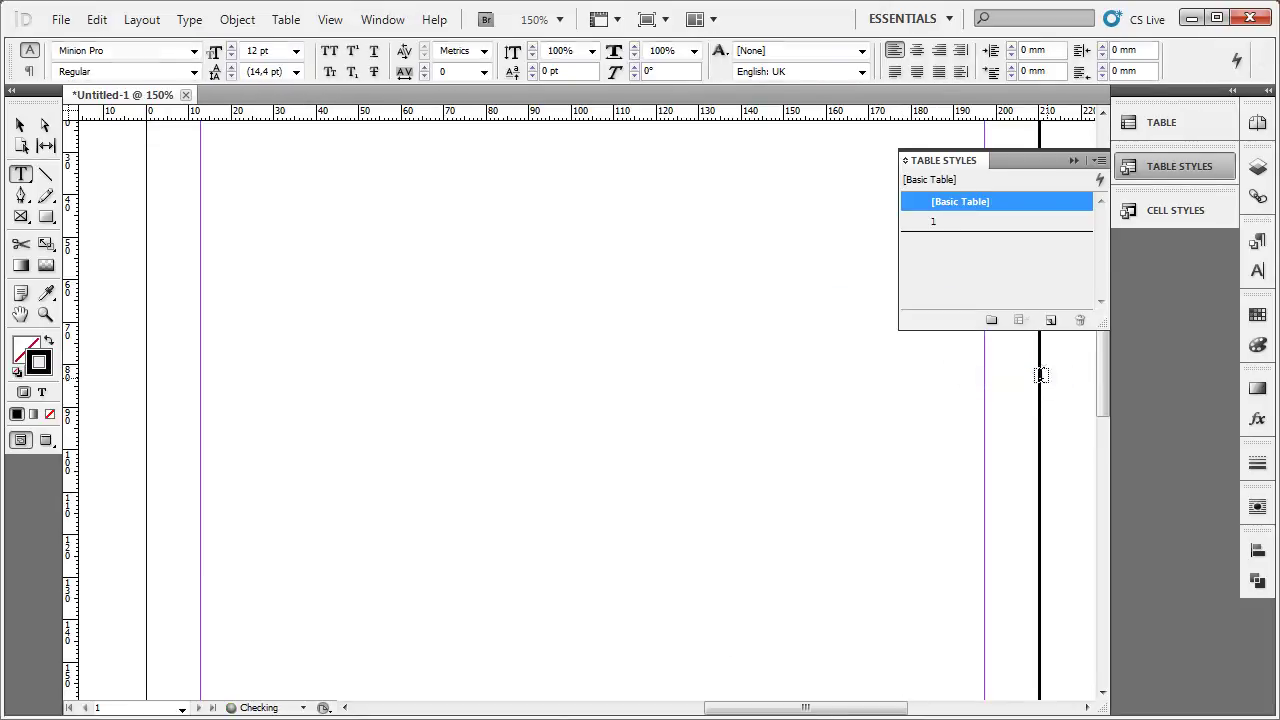
key("Escape")
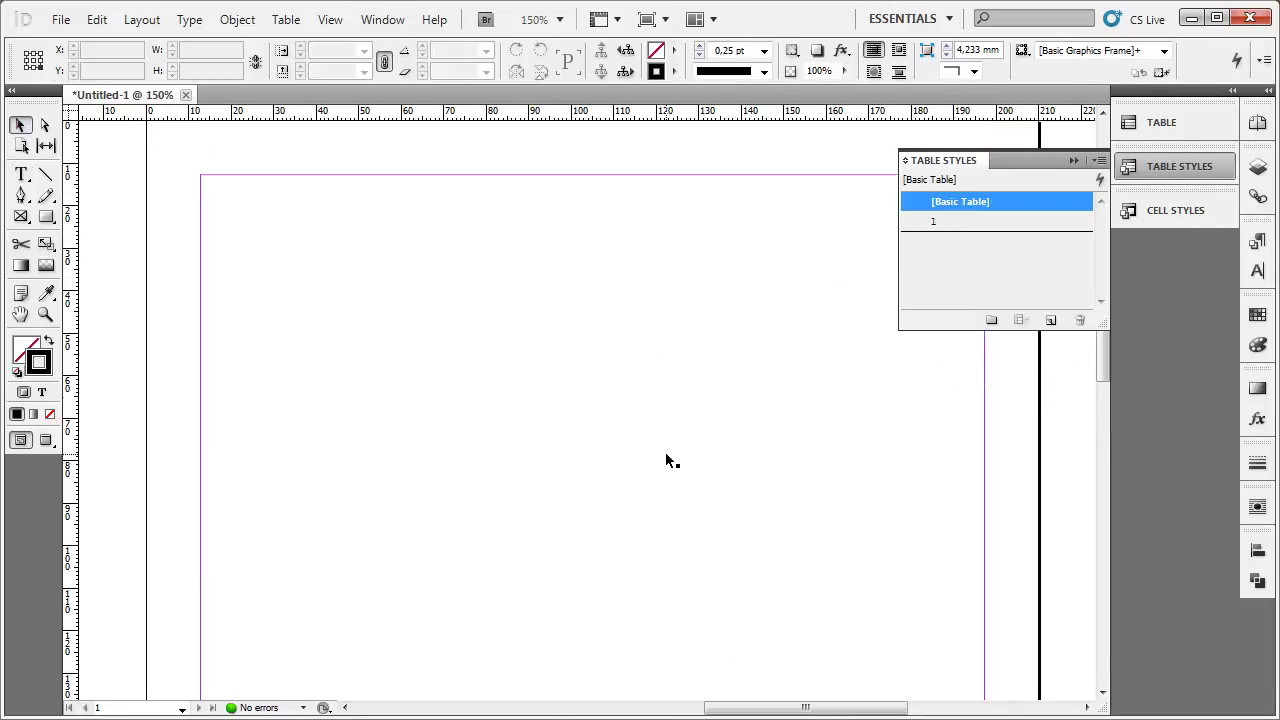
Step: Paste the tab-separated aa/bb/c/D and 1–12 data into the empty frame and select it all
left_click(665, 452)
key("t")
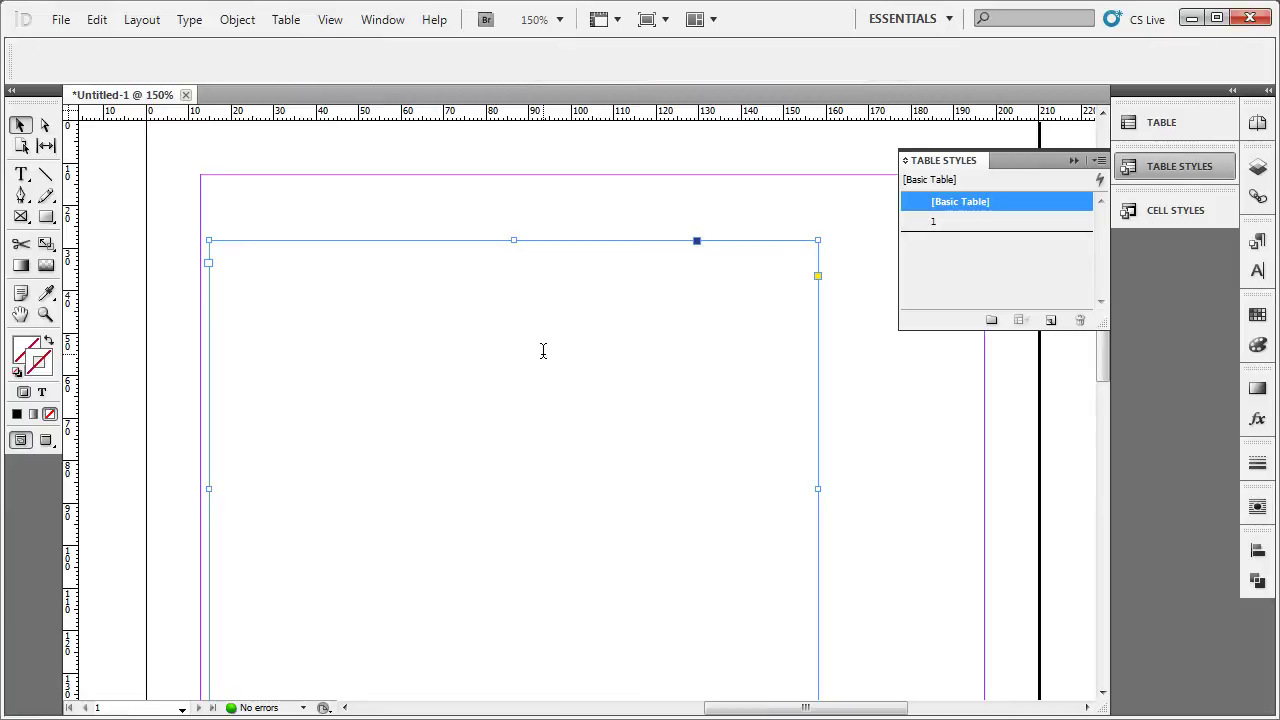
left_click(543, 351)
key("ctrl+v")
key("ctrl+a")
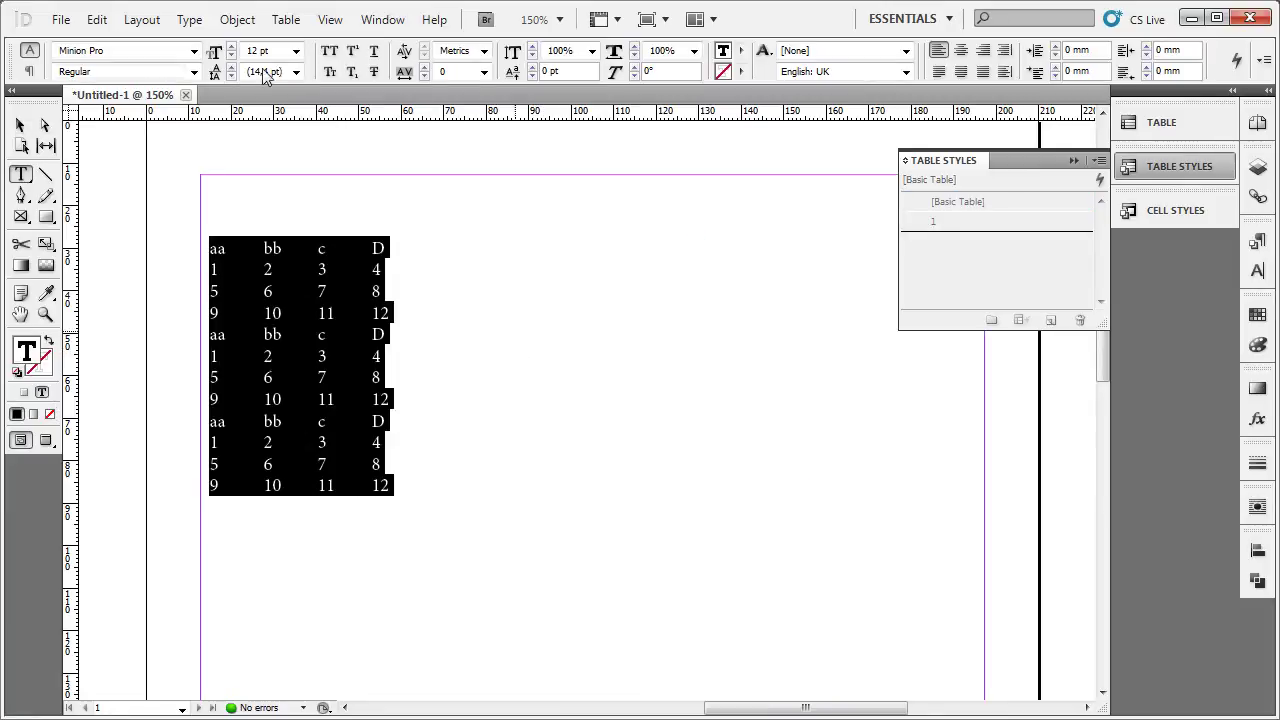
Step: Convert the pasted text into a four-column table and place the caret in cell 3
left_click(286, 19)
left_click(330, 64)
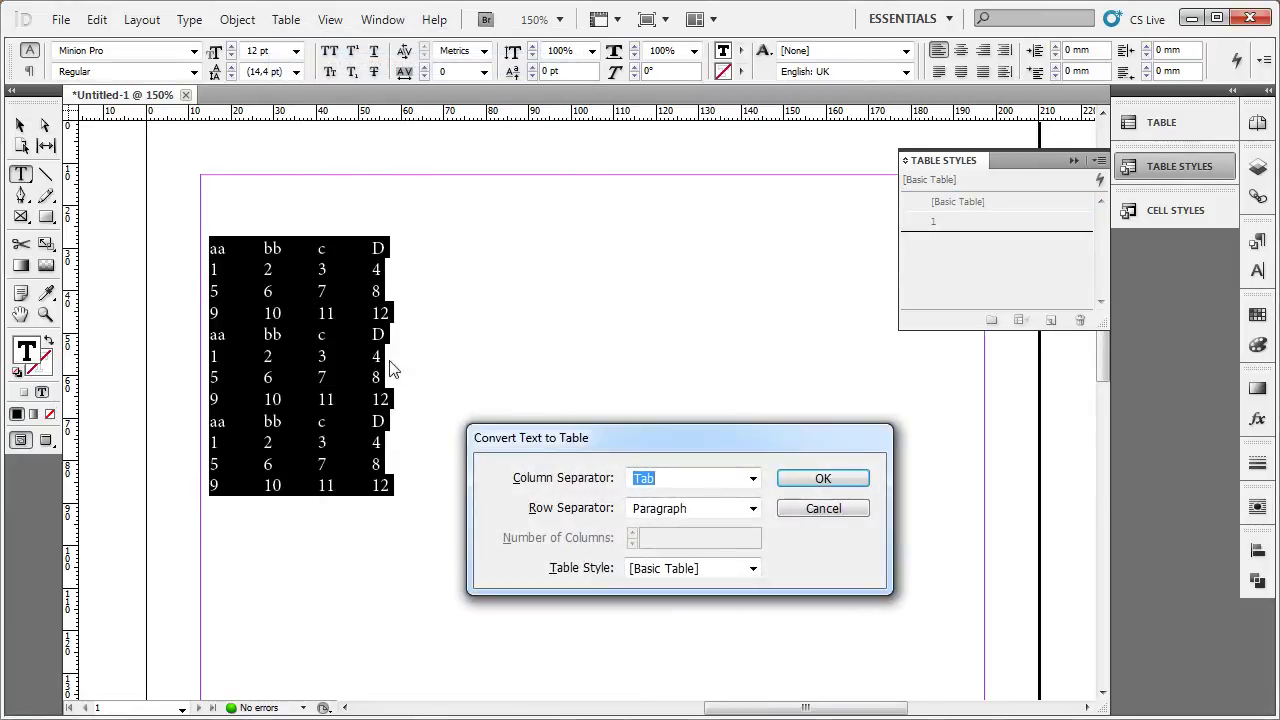
left_click(828, 483)
left_click(14, 118)
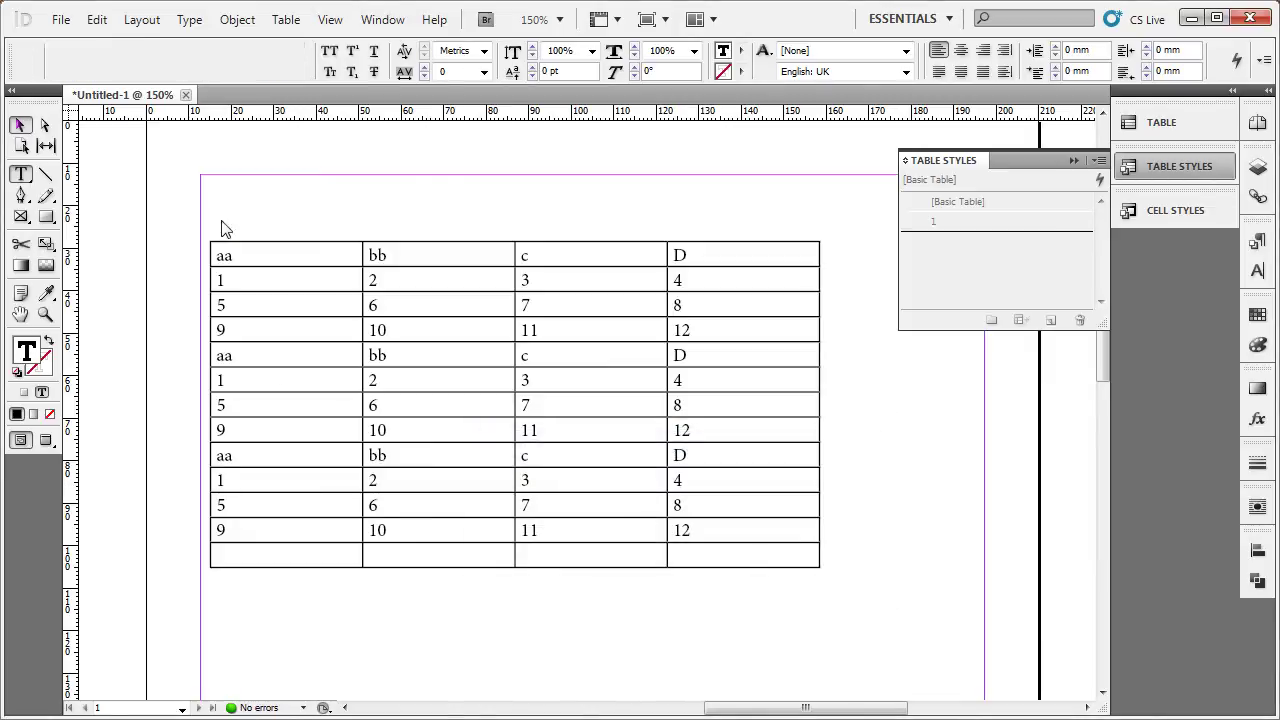
left_click(223, 250)
left_click(434, 216)
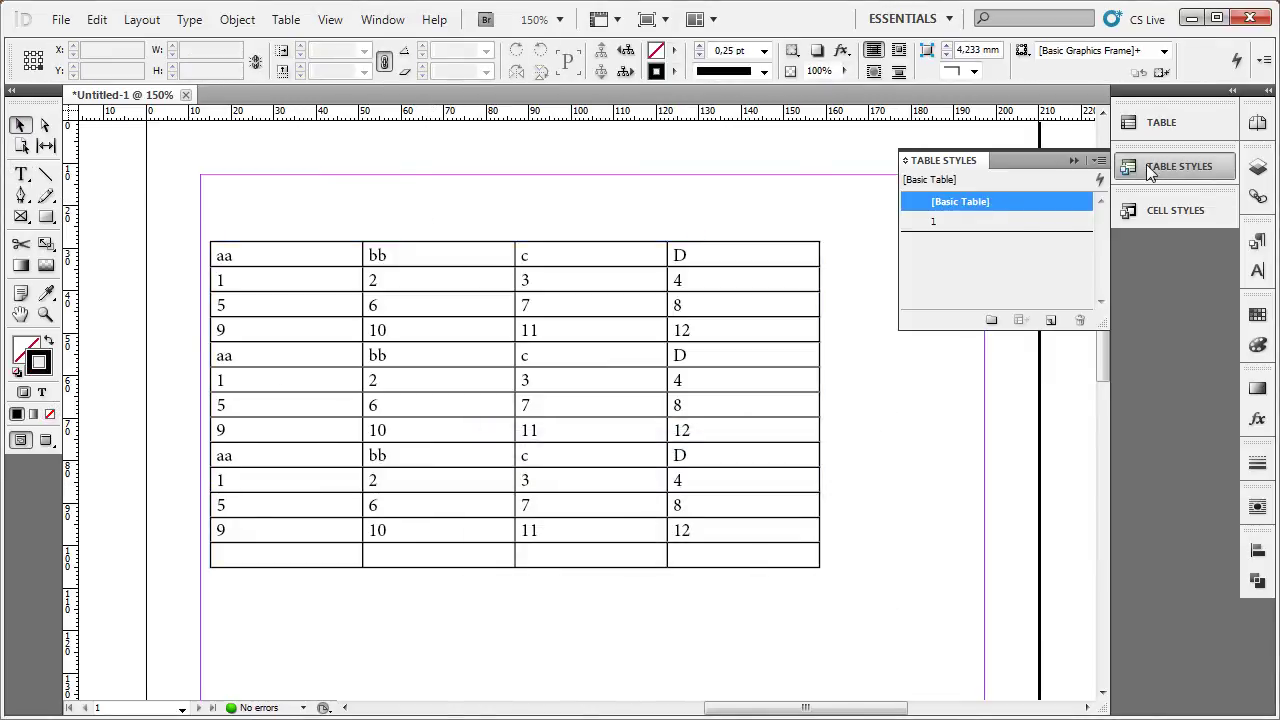
left_click(1180, 166)
double_click(620, 292)
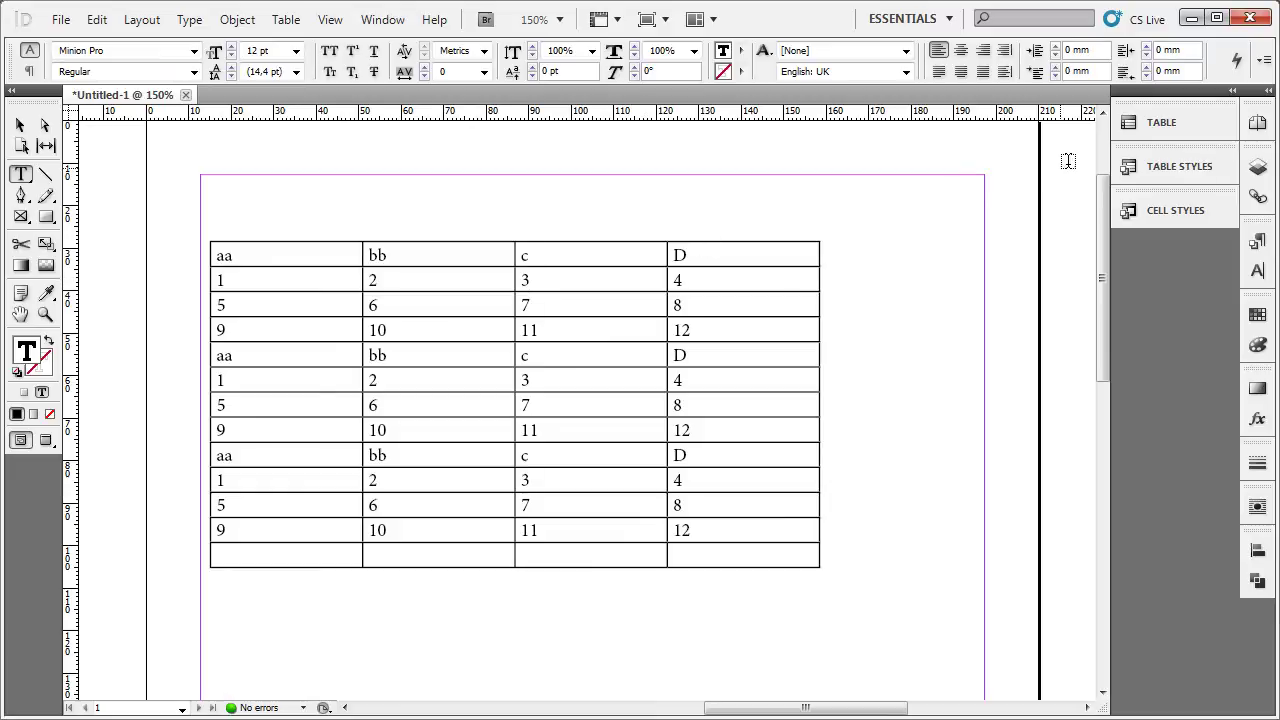
Step: Rotate the text of all table cells by 90° from the Table panel
left_click(1163, 124)
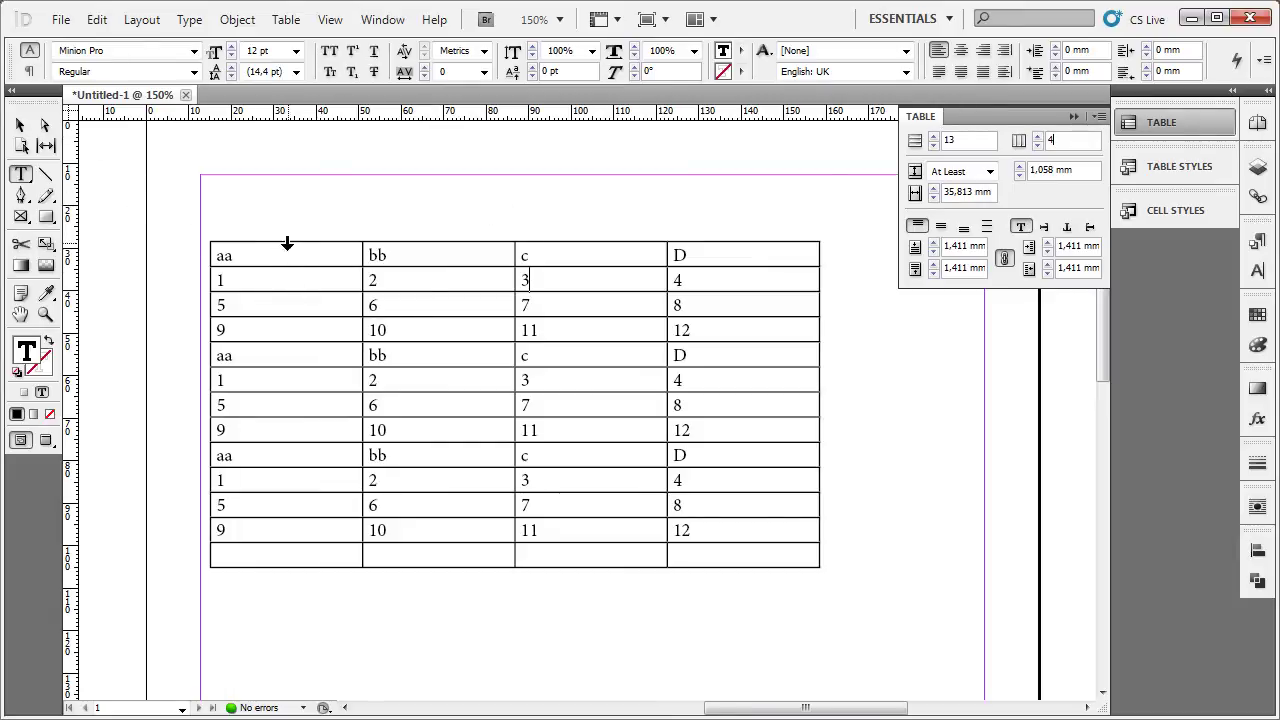
left_click_drag(287, 243, 760, 300)
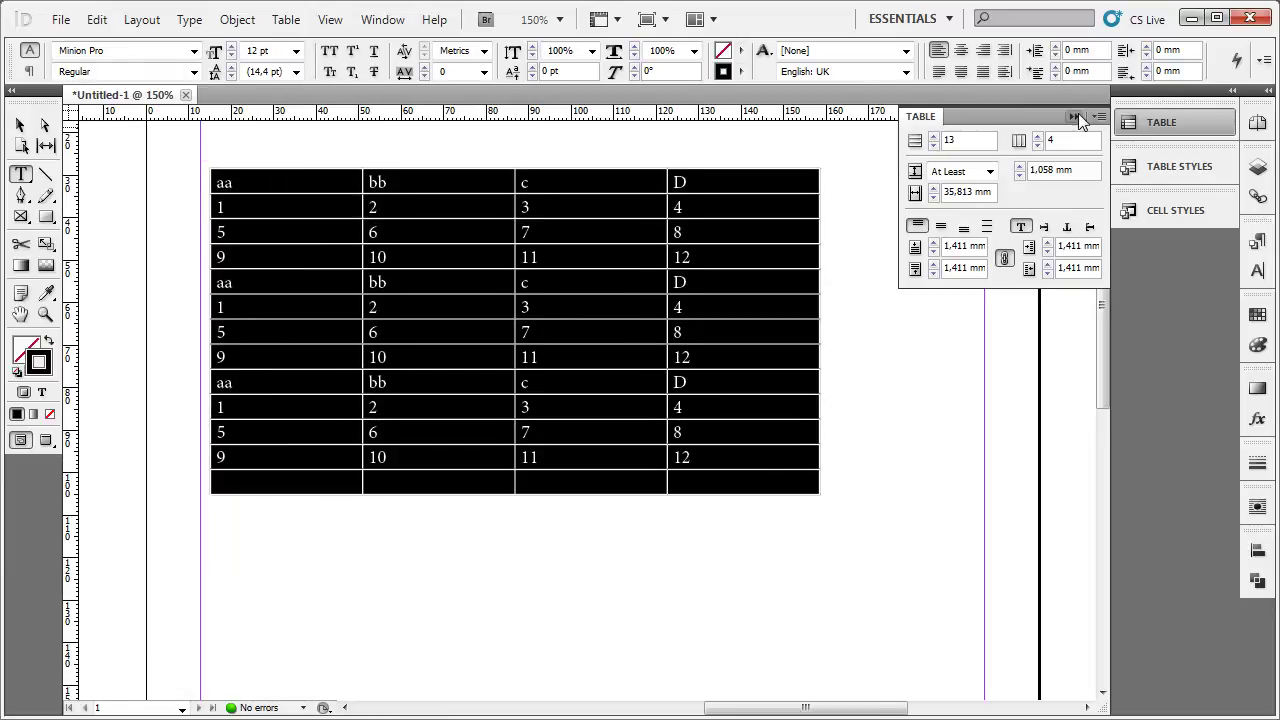
left_click(1045, 228)
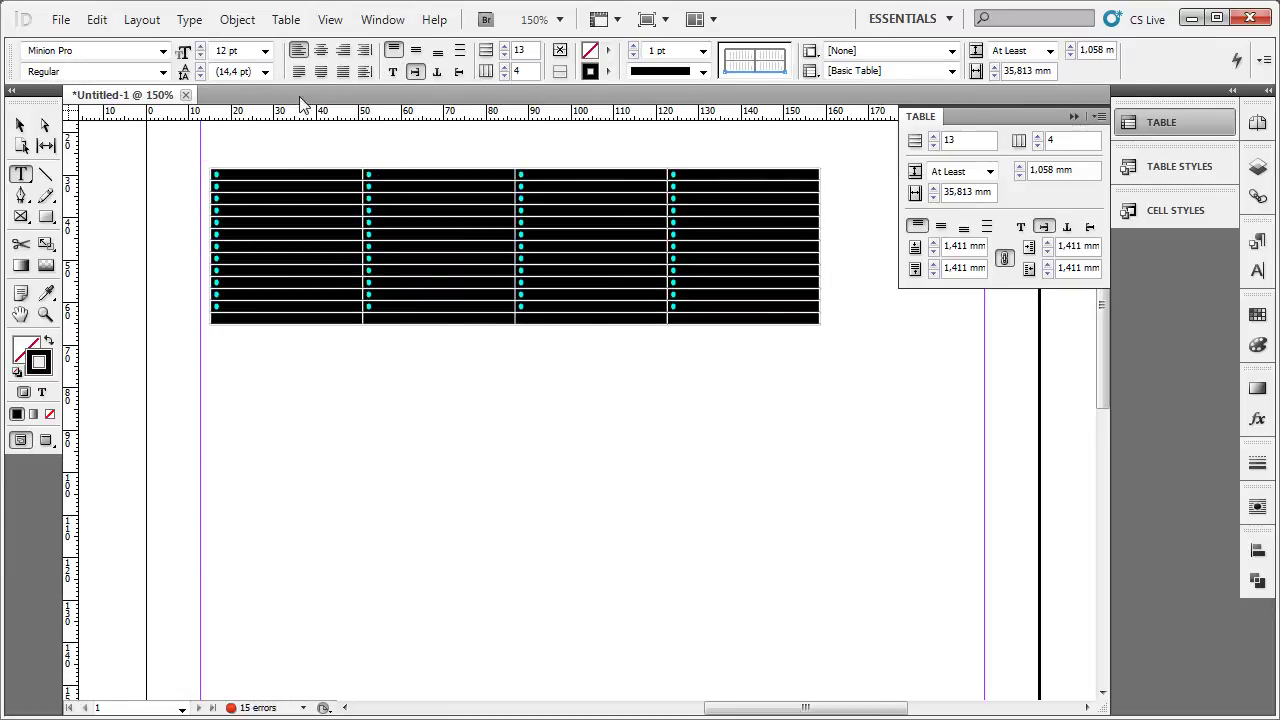
Step: Drag row borders down so every row is tall enough to show its rotated values
left_click_drag(350, 181, 350, 230)
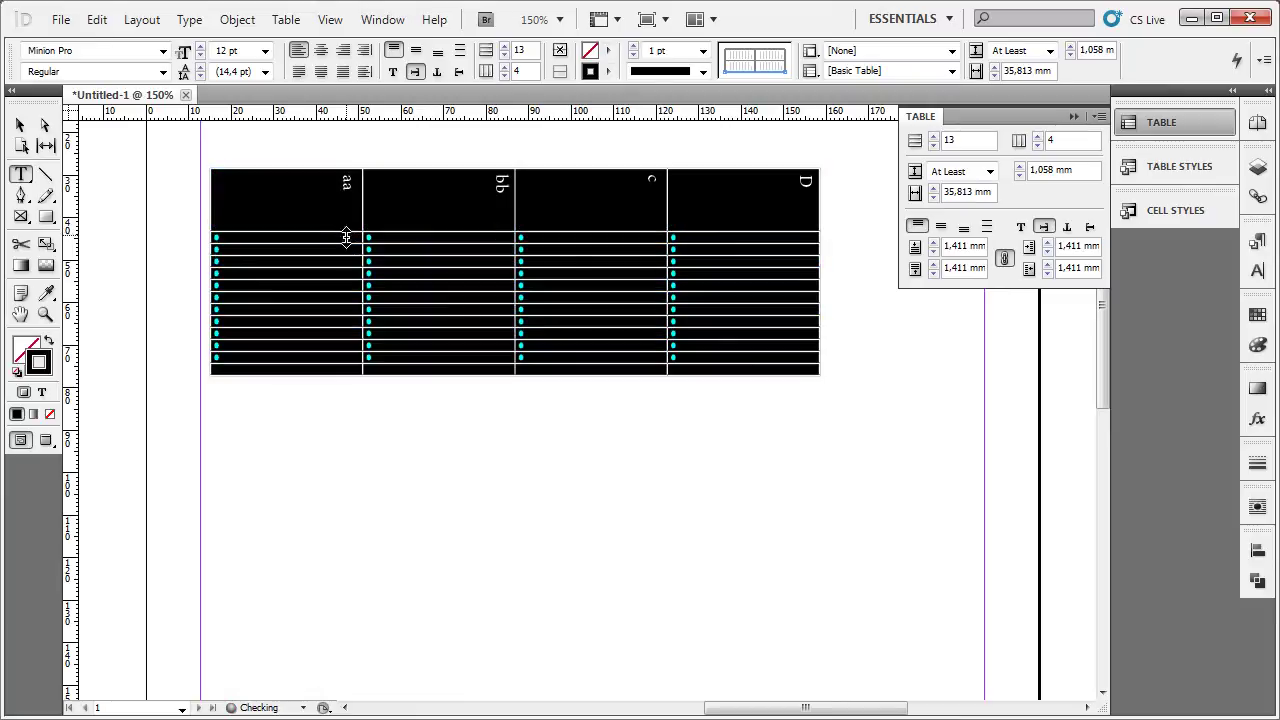
left_click_drag(350, 298, 350, 300)
left_click_drag(350, 360, 350, 415)
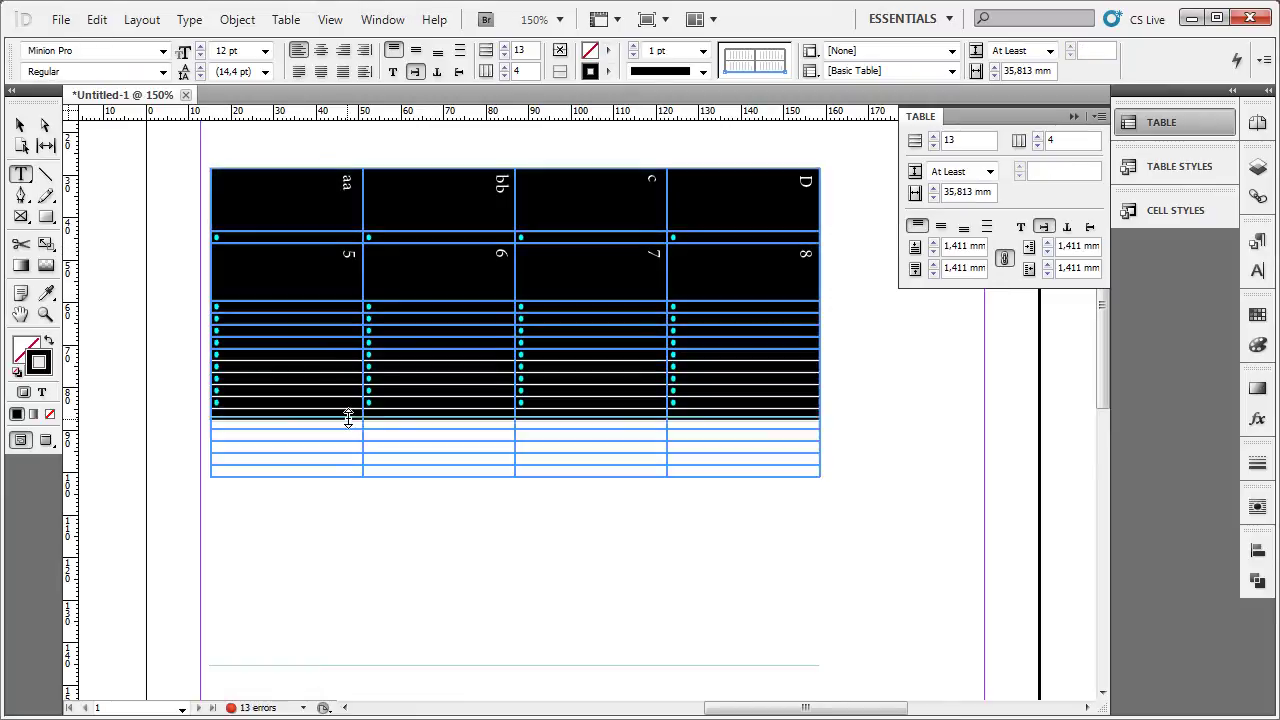
left_click(630, 288)
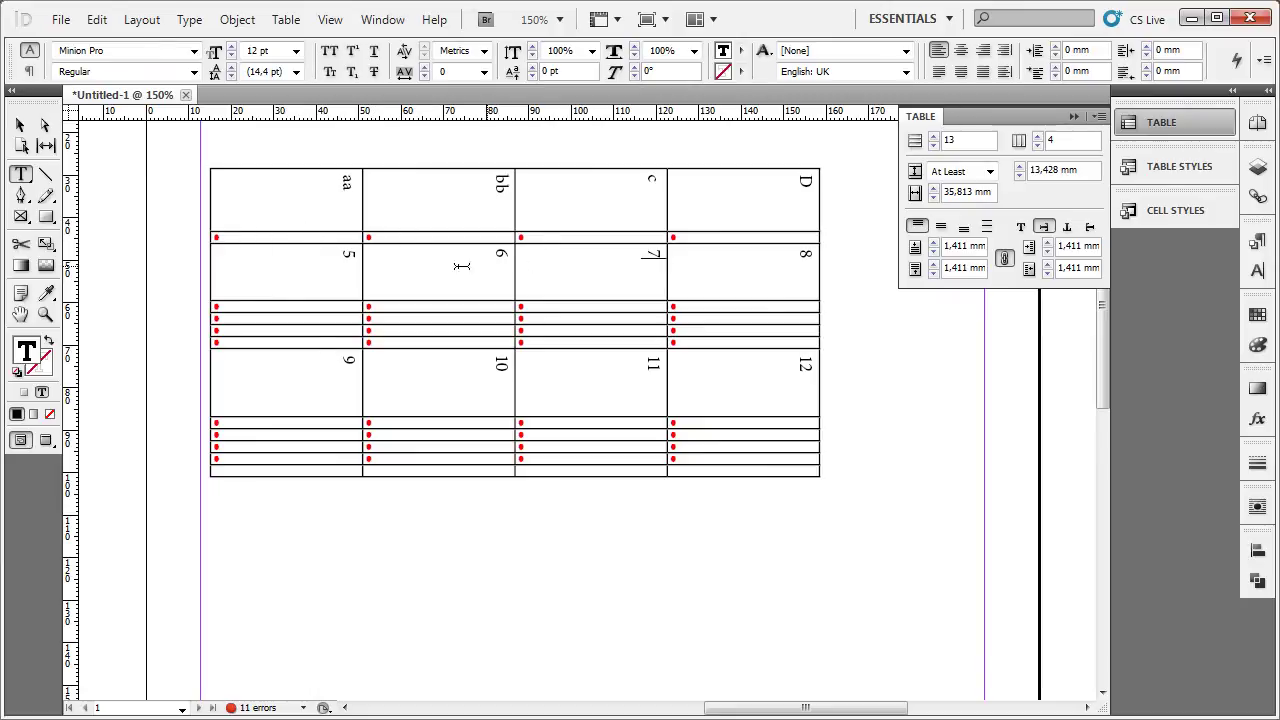
left_click_drag(424, 242, 424, 253)
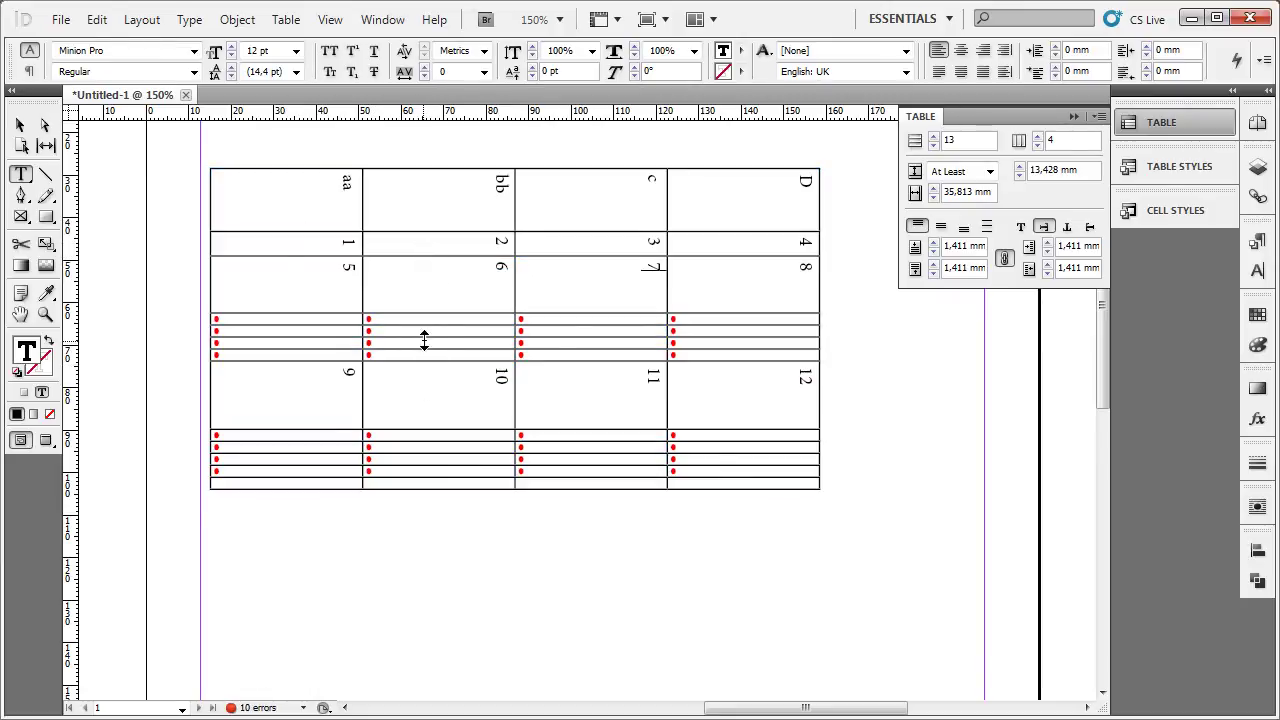
left_click_drag(422, 327, 421, 458)
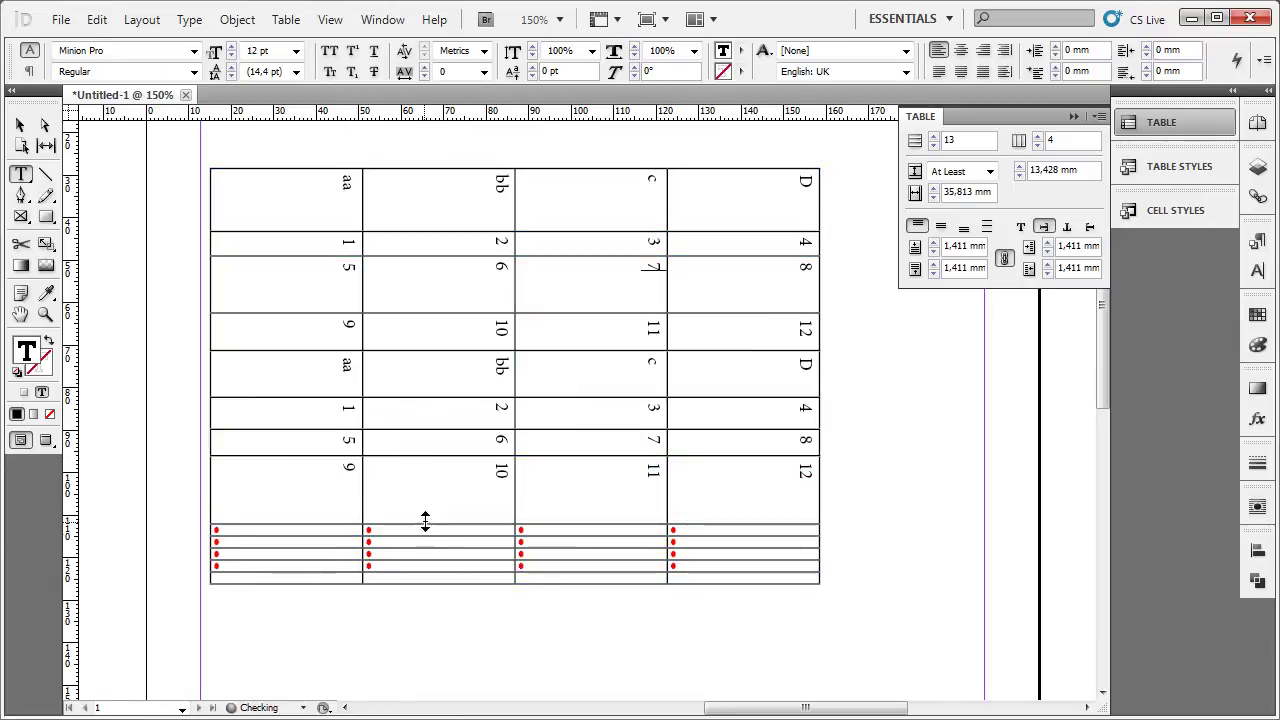
mouse_move(425, 524)
left_mouse_down()
mouse_move(428, 551)
mouse_move(401, 587)
mouse_move(410, 655)
left_mouse_up()
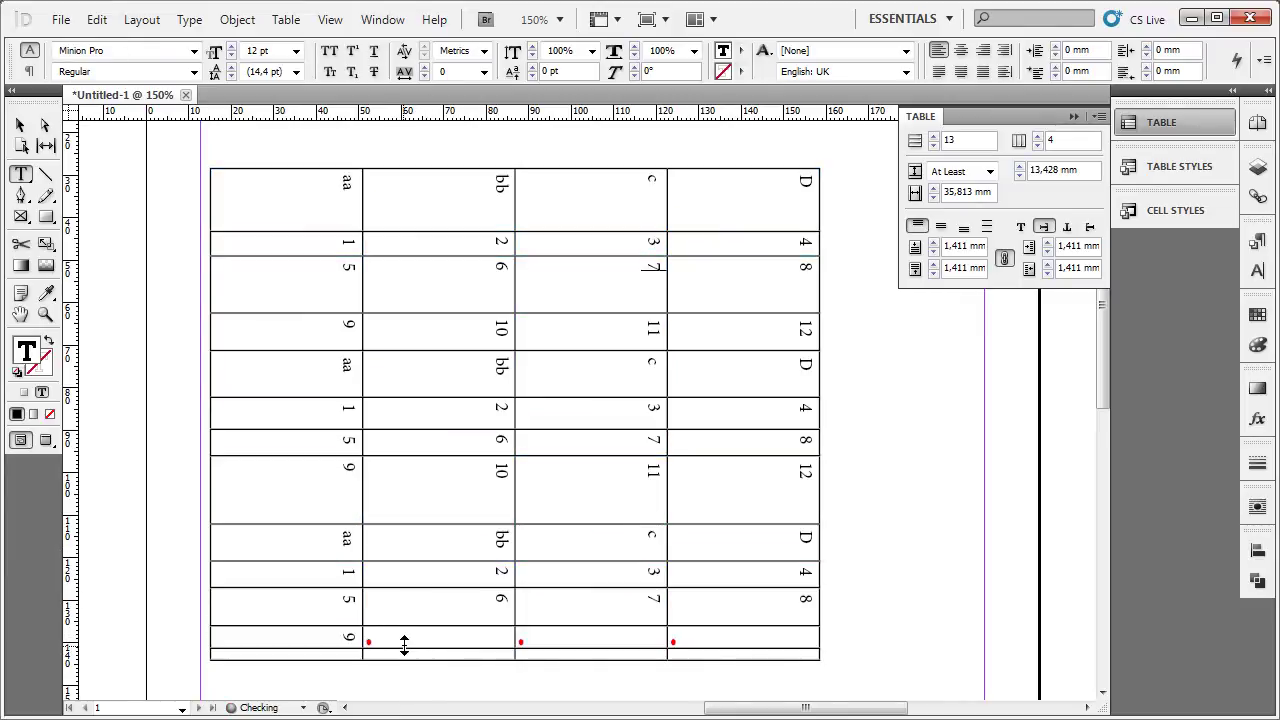
scroll(414, 643, "down", 1)
scroll(414, 643, "up", 1)
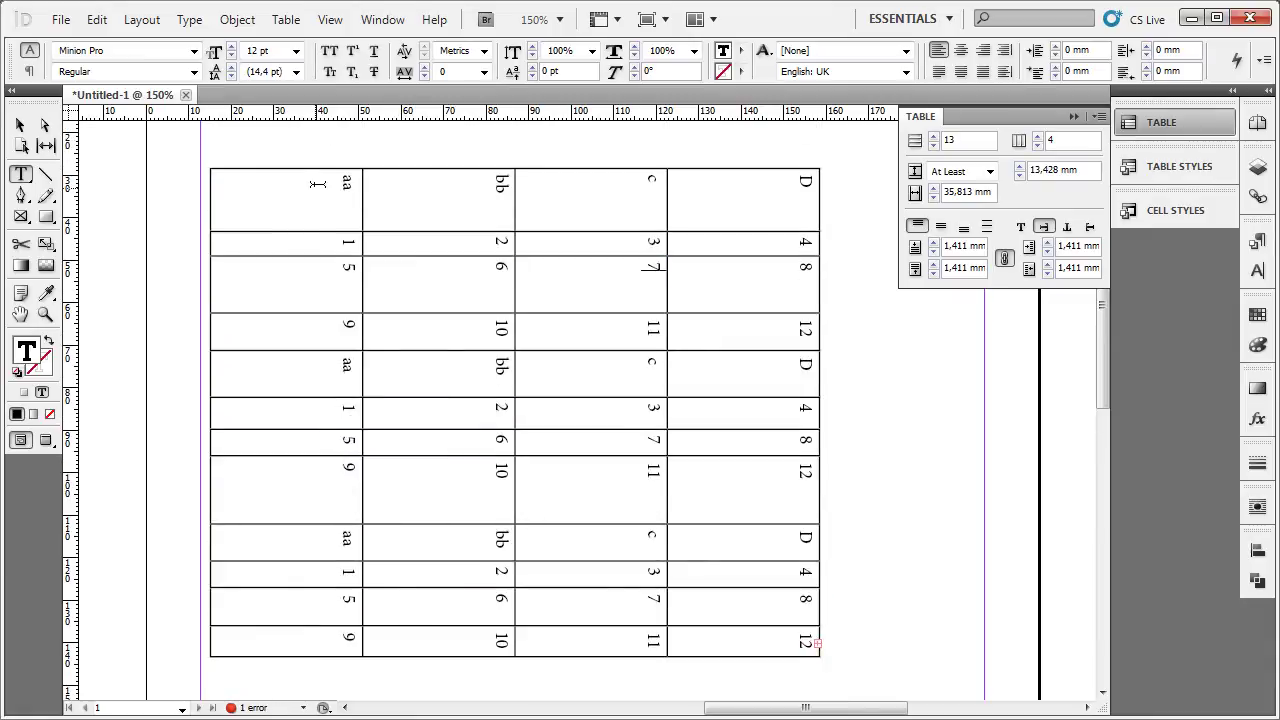
mouse_move(317, 184)
left_mouse_down()
mouse_move(743, 386)
mouse_move(795, 630)
left_mouse_up()
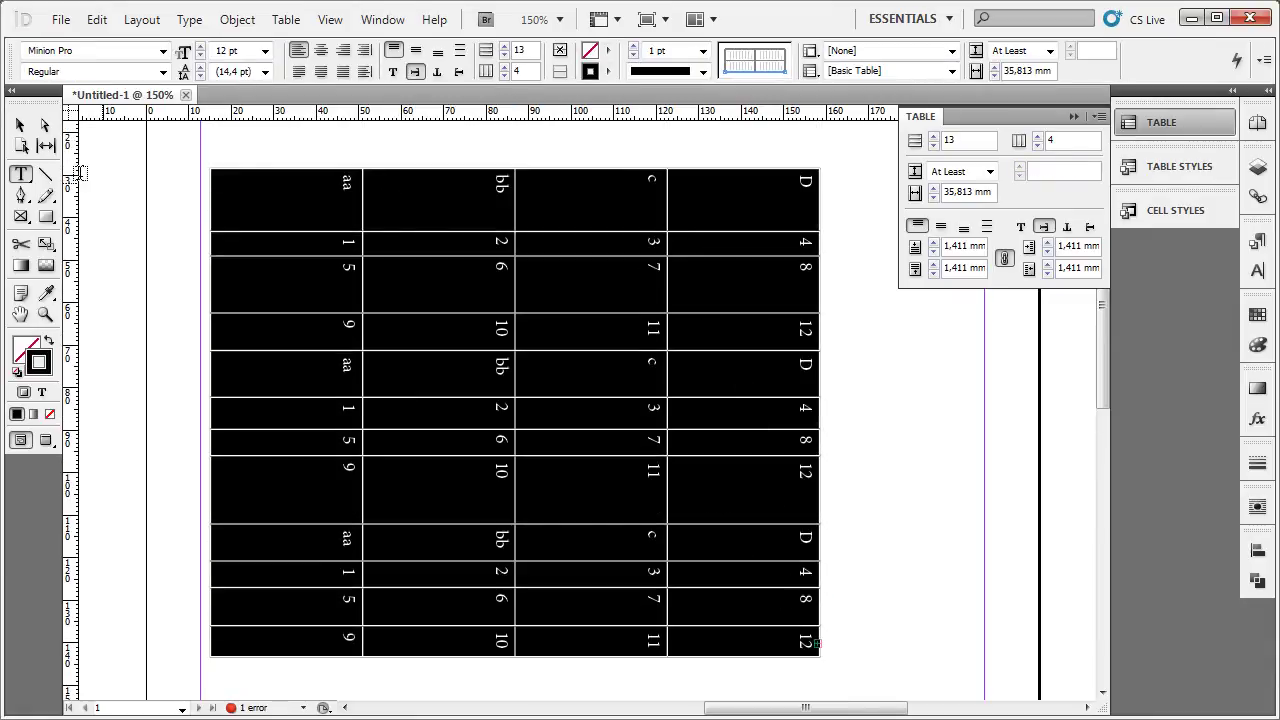
Step: Fit the table's frame to its content
left_click(20, 124)
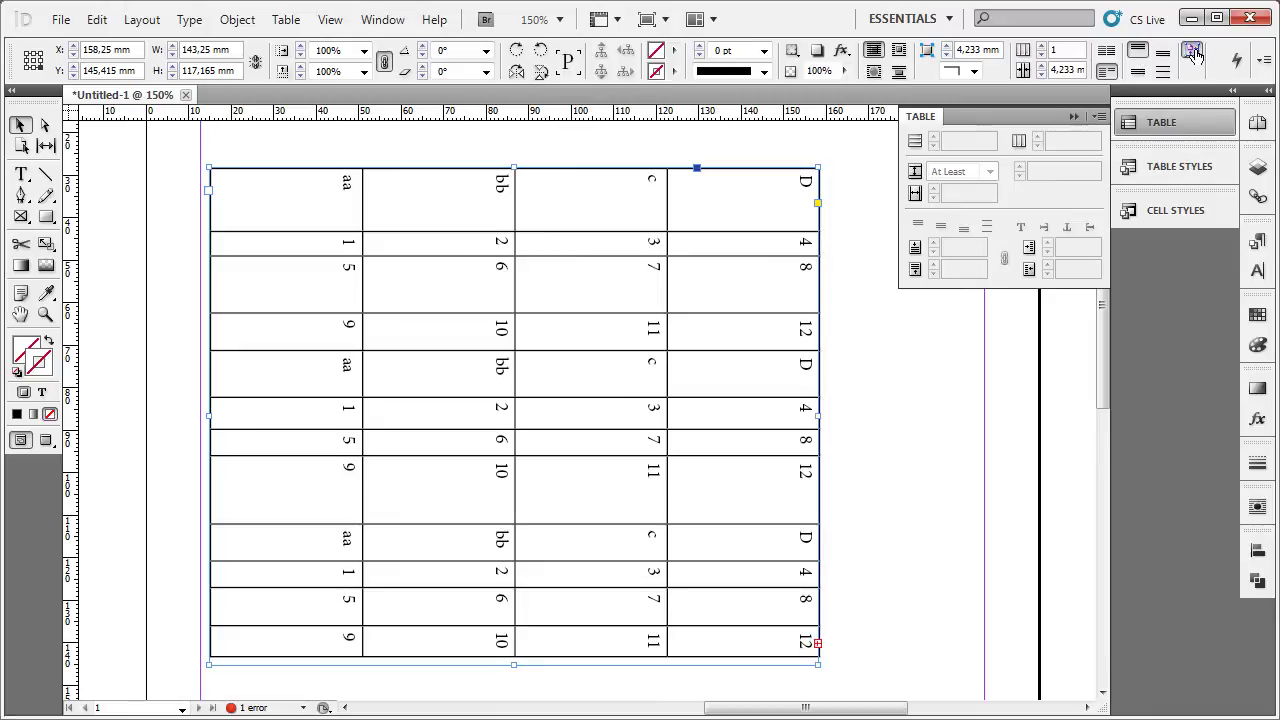
left_click(1193, 53)
scroll(674, 457, "down", 3)
scroll(674, 457, "up", 3)
scroll(537, 552, "down", 1)
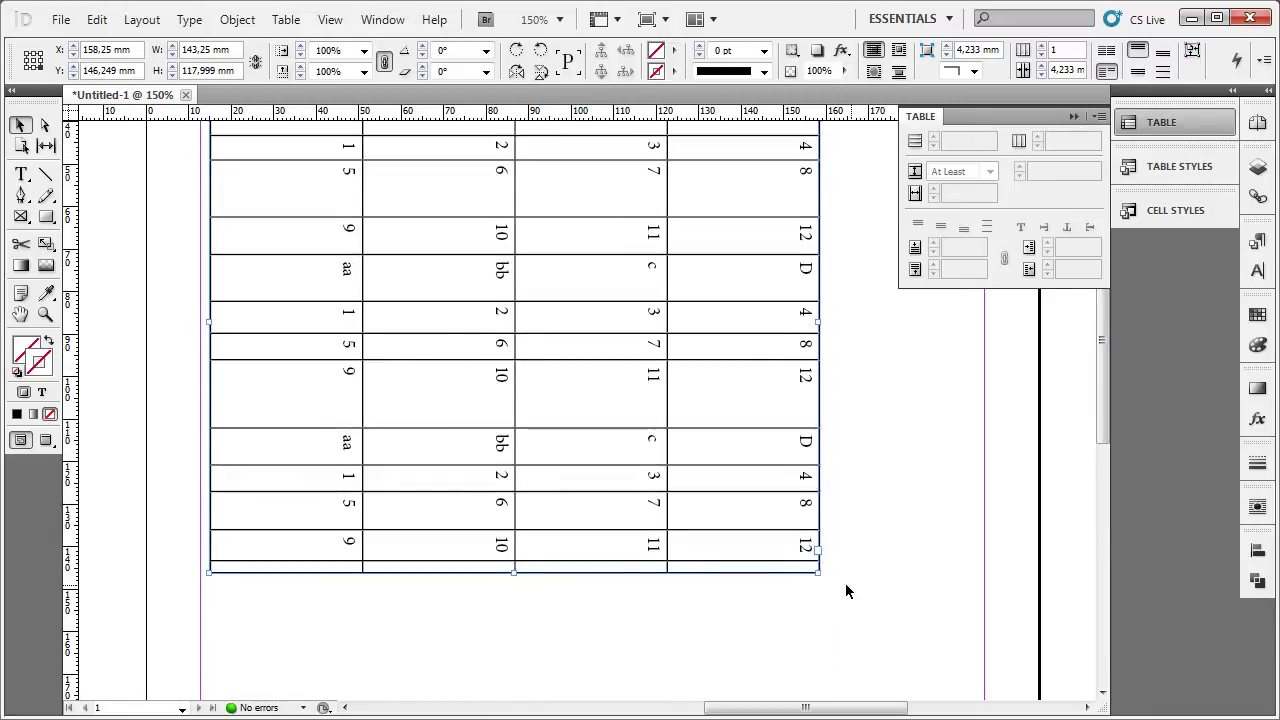
left_click_drag(816, 576, 894, 651)
scroll(894, 651, "up", 3)
Step: Select all cells and rotate their text to 270°, 90°, then back to 0°
double_click(503, 408)
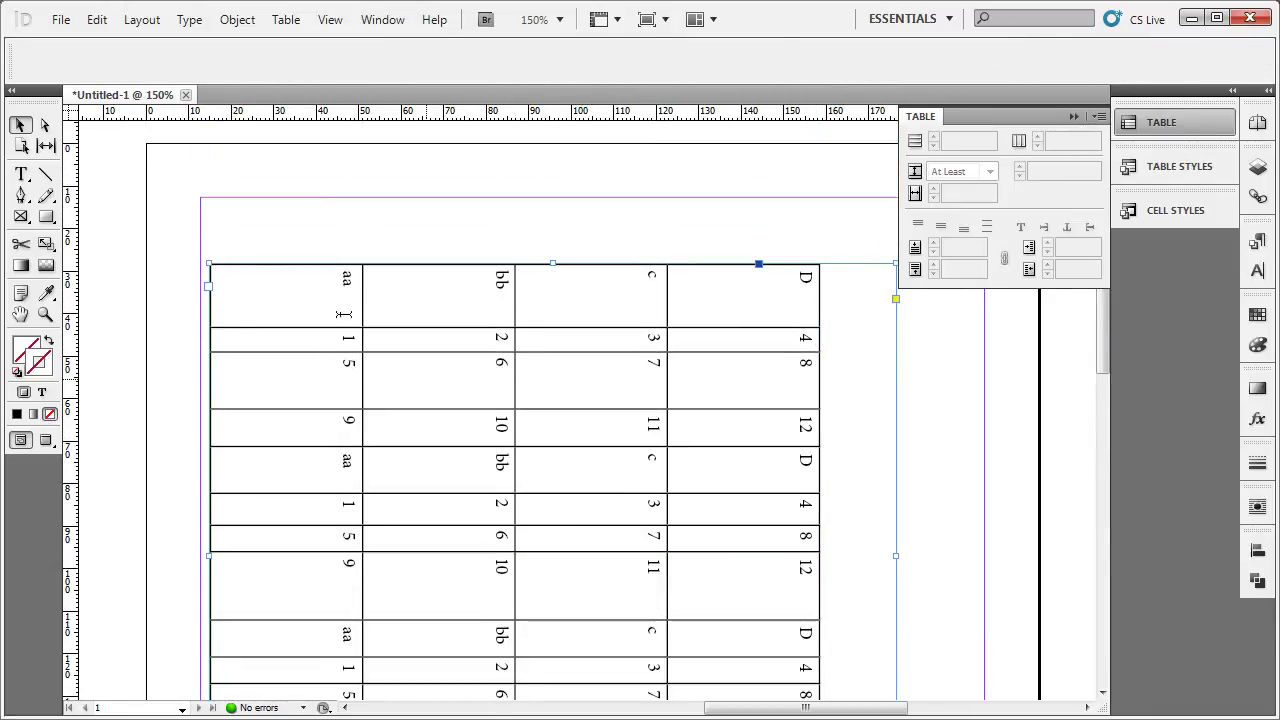
left_click_drag(290, 264, 590, 264)
key("Delete")
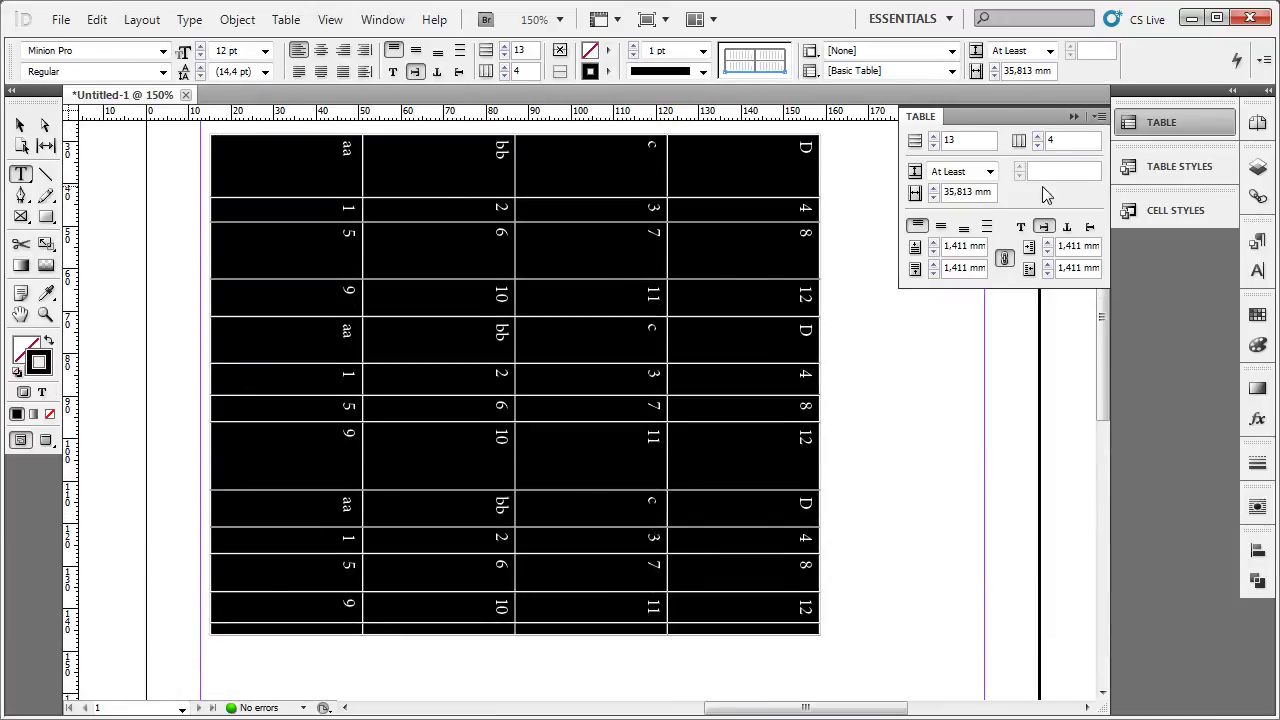
left_click(1090, 227)
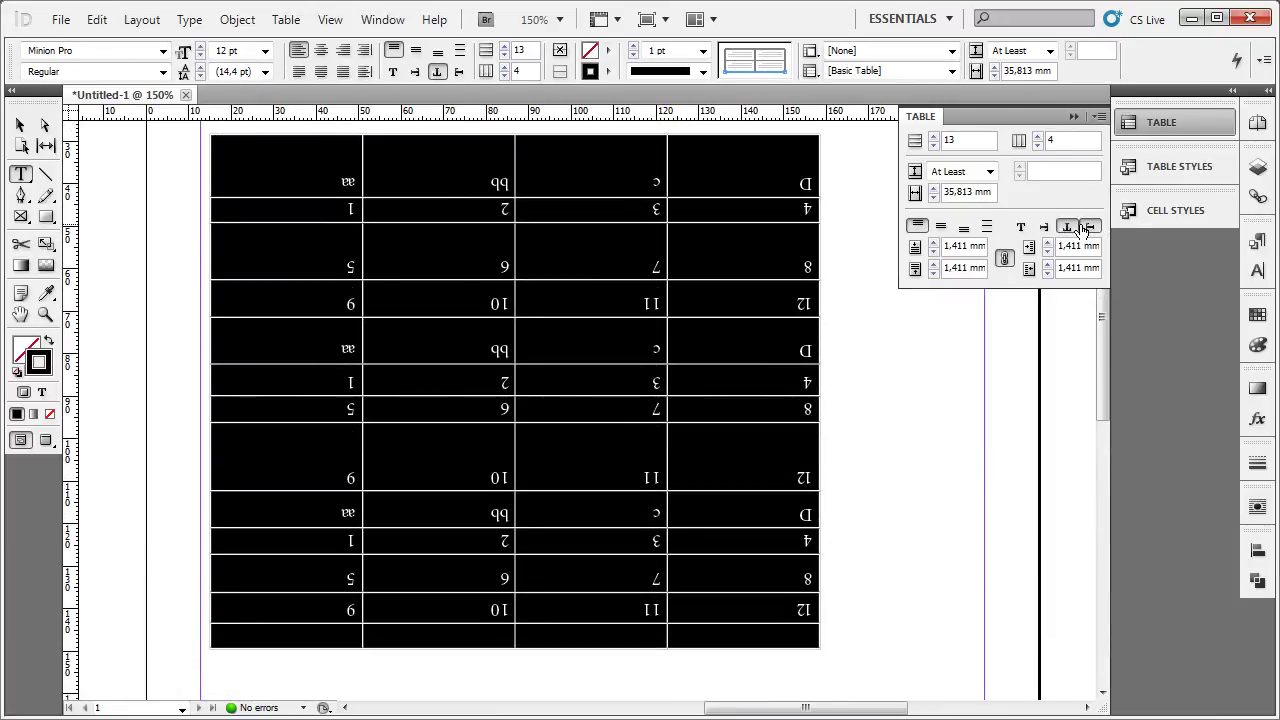
left_click(1044, 227)
left_click(1021, 227)
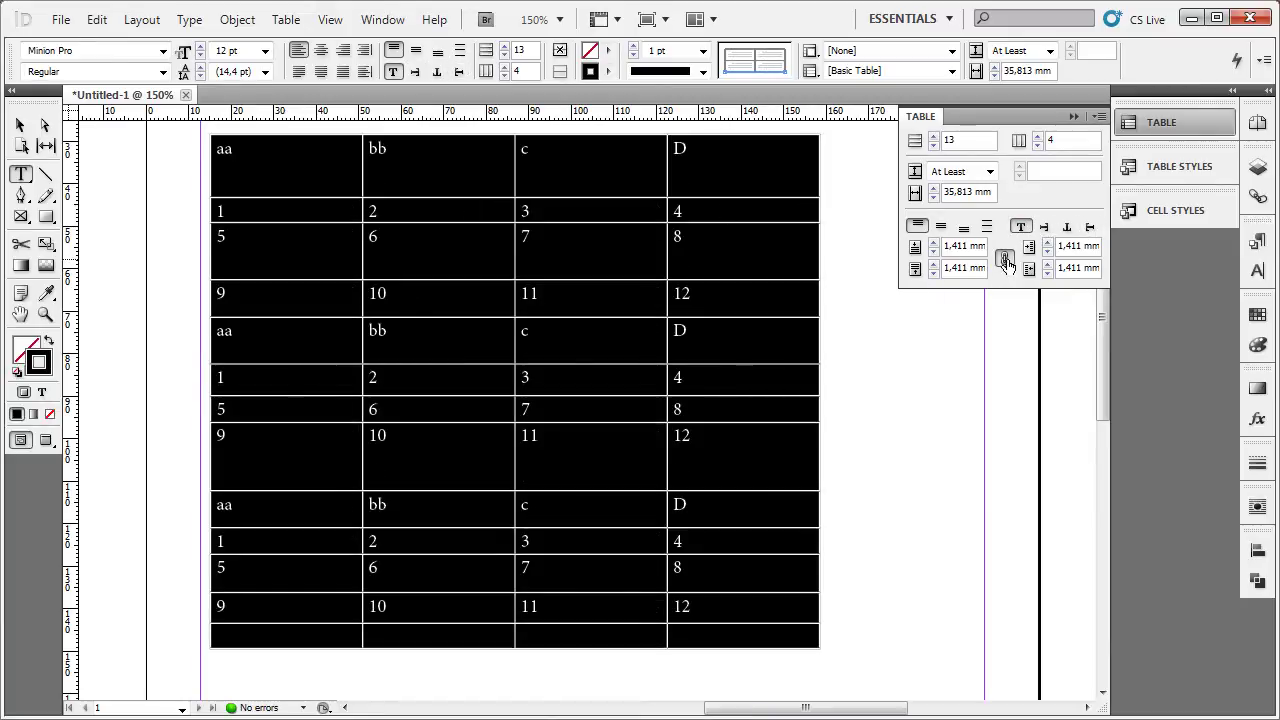
Step: Set the top cell inset to 0 mm and the bottom cell inset to 5 mm
left_click(933, 245)
left_click(933, 245)
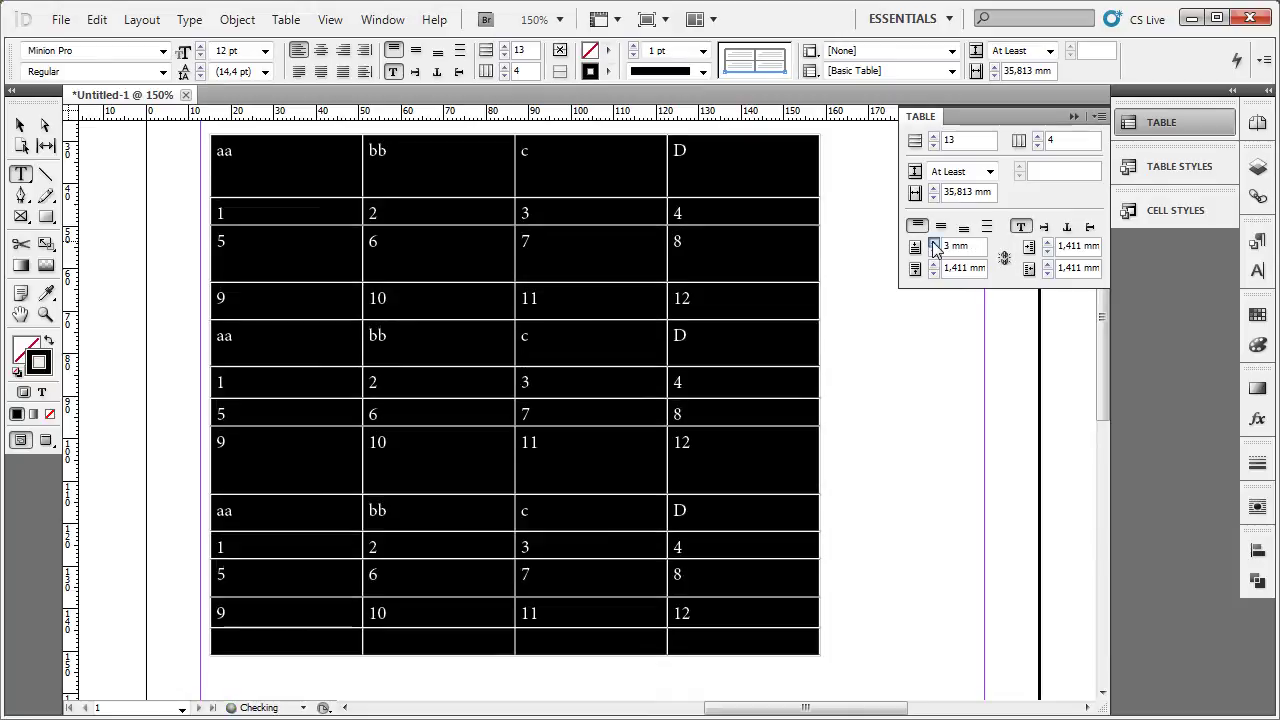
left_click(933, 245)
left_click(933, 245)
left_click(933, 245)
left_click(934, 251)
left_click(934, 251)
left_click(934, 251)
left_click(934, 251)
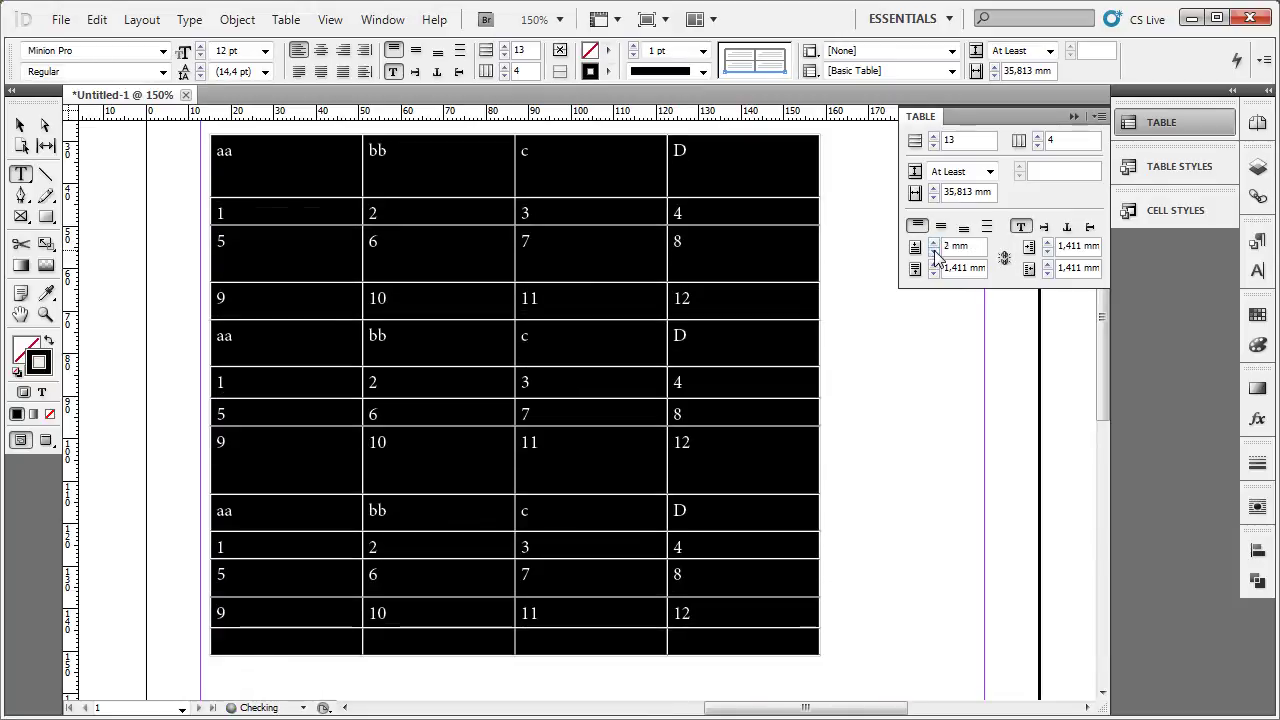
left_click(934, 251)
left_click(934, 251)
left_click(933, 263)
left_click(933, 263)
left_click(933, 263)
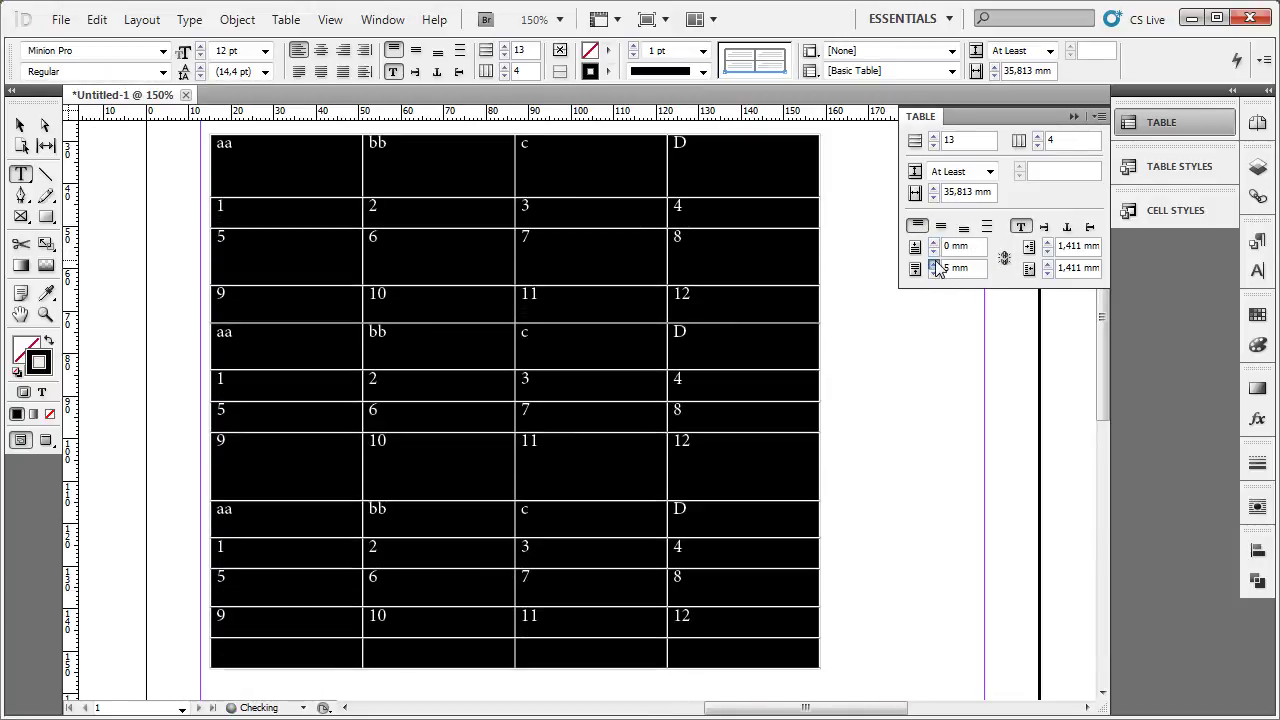
left_click(933, 263)
Step: Set the left and right cell insets to 5 mm
left_click(1047, 243)
left_click(1047, 243)
left_click(1047, 243)
left_click(1047, 243)
left_click(1047, 243)
left_click(1047, 243)
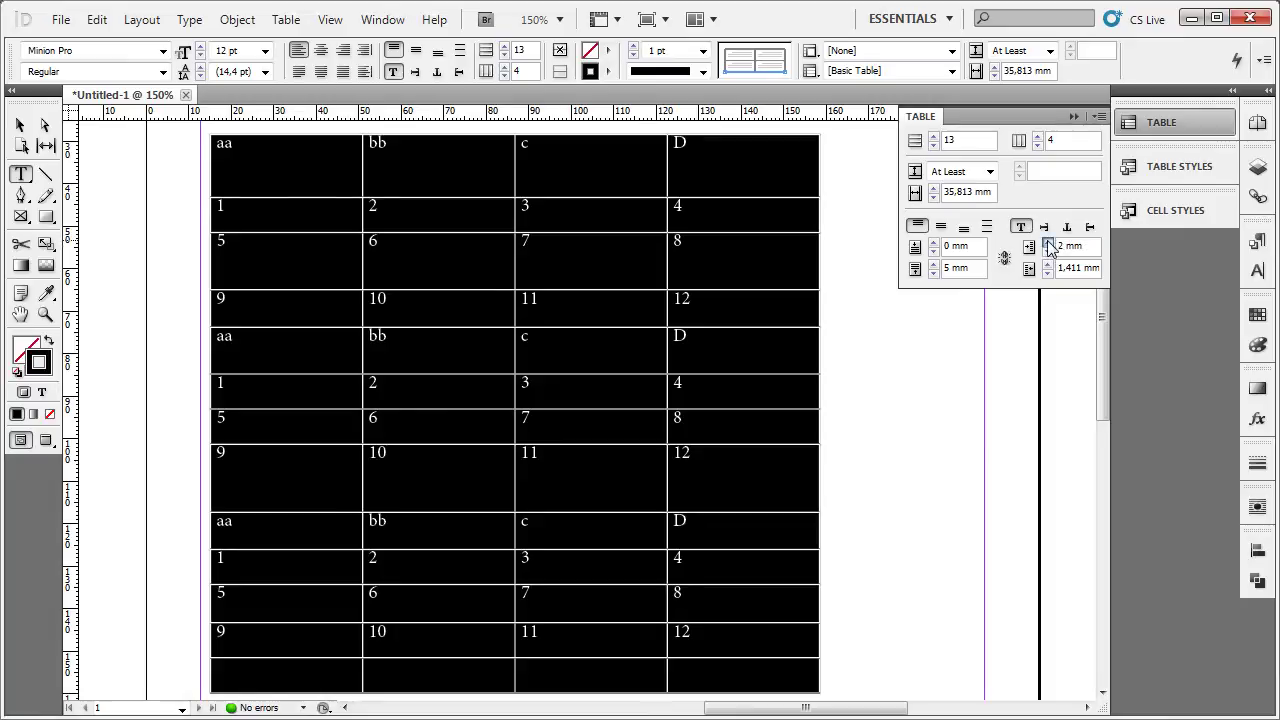
left_click(1048, 250)
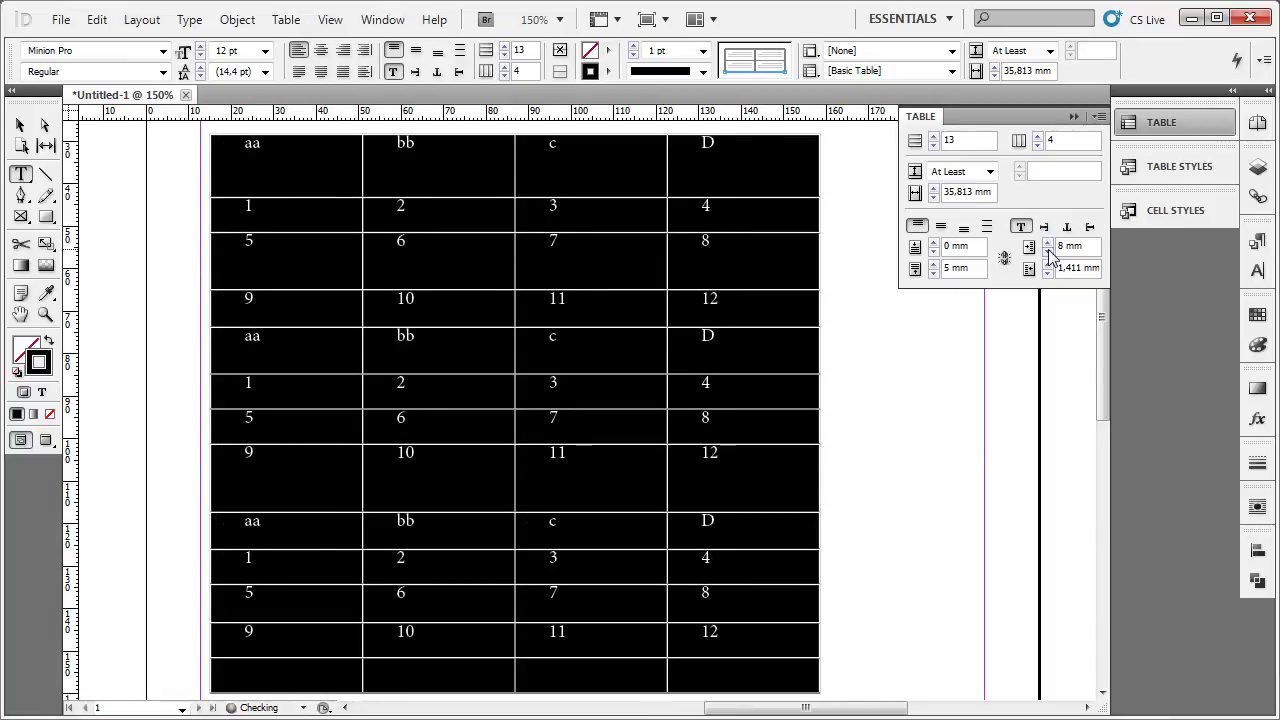
left_click(1048, 250)
left_click(1048, 250)
left_click(1048, 250)
left_click(1048, 272)
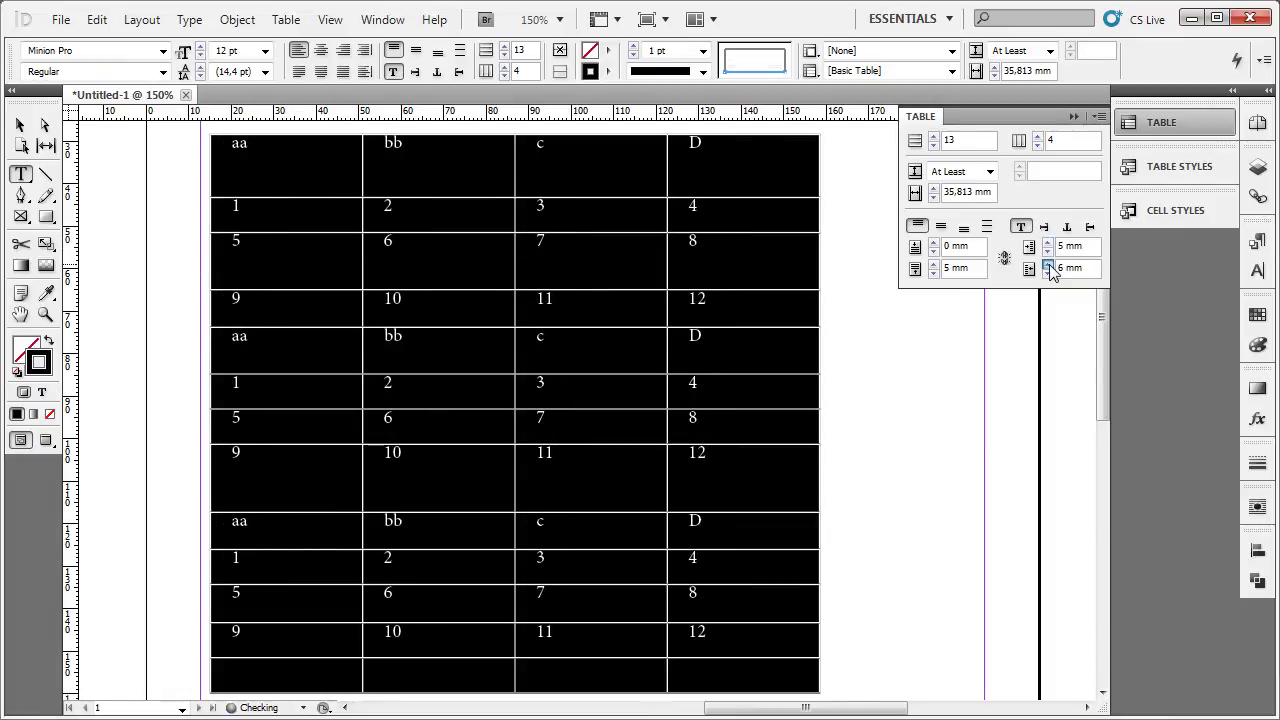
left_click(1048, 272)
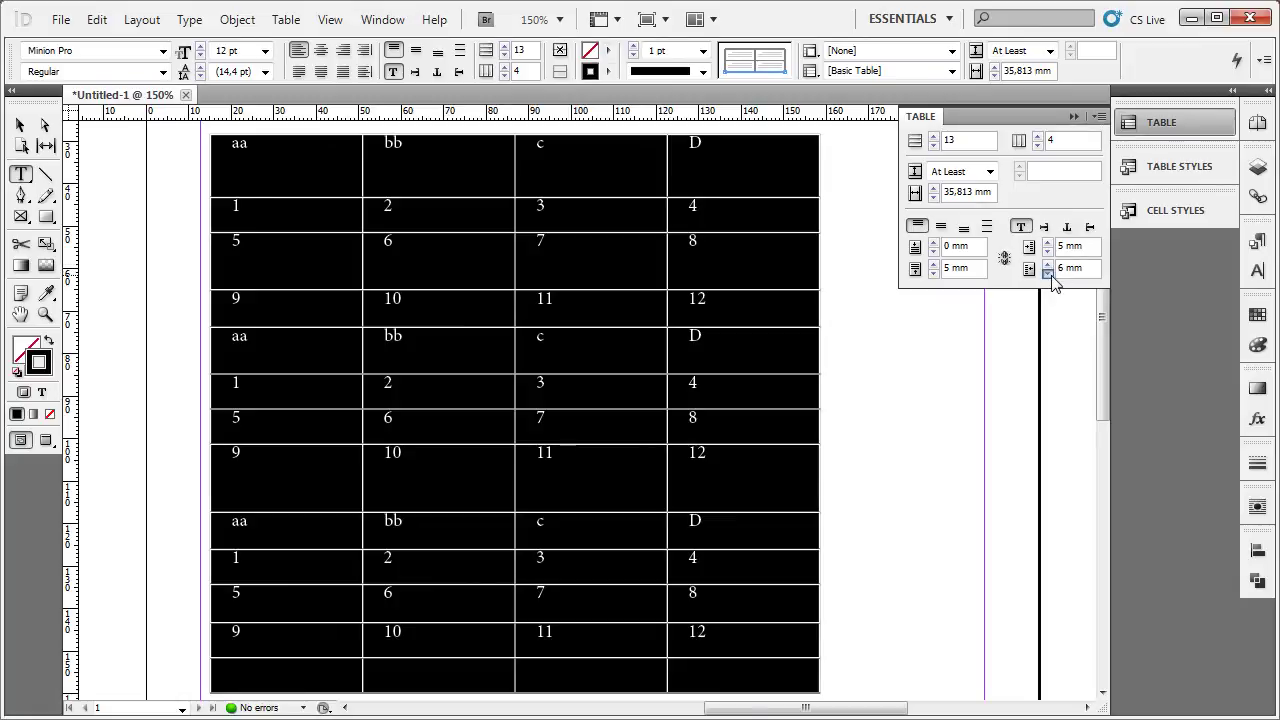
left_click(1047, 273)
Step: Try an Exactly row height, then return the rows to At Least
left_click(988, 172)
left_click(995, 188)
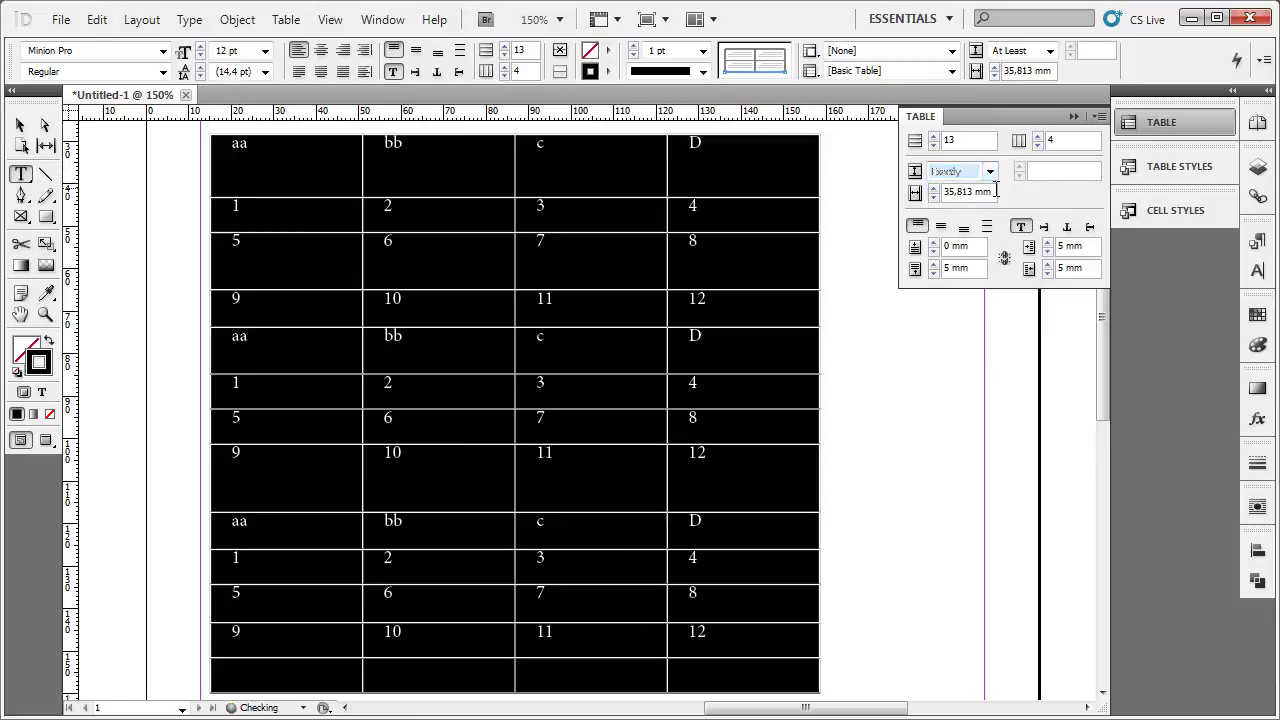
left_click(990, 172)
left_click(955, 187)
Step: Deselect the table cells and select the text frame holding the table
left_click(621, 186)
scroll(621, 186, "up", 3)
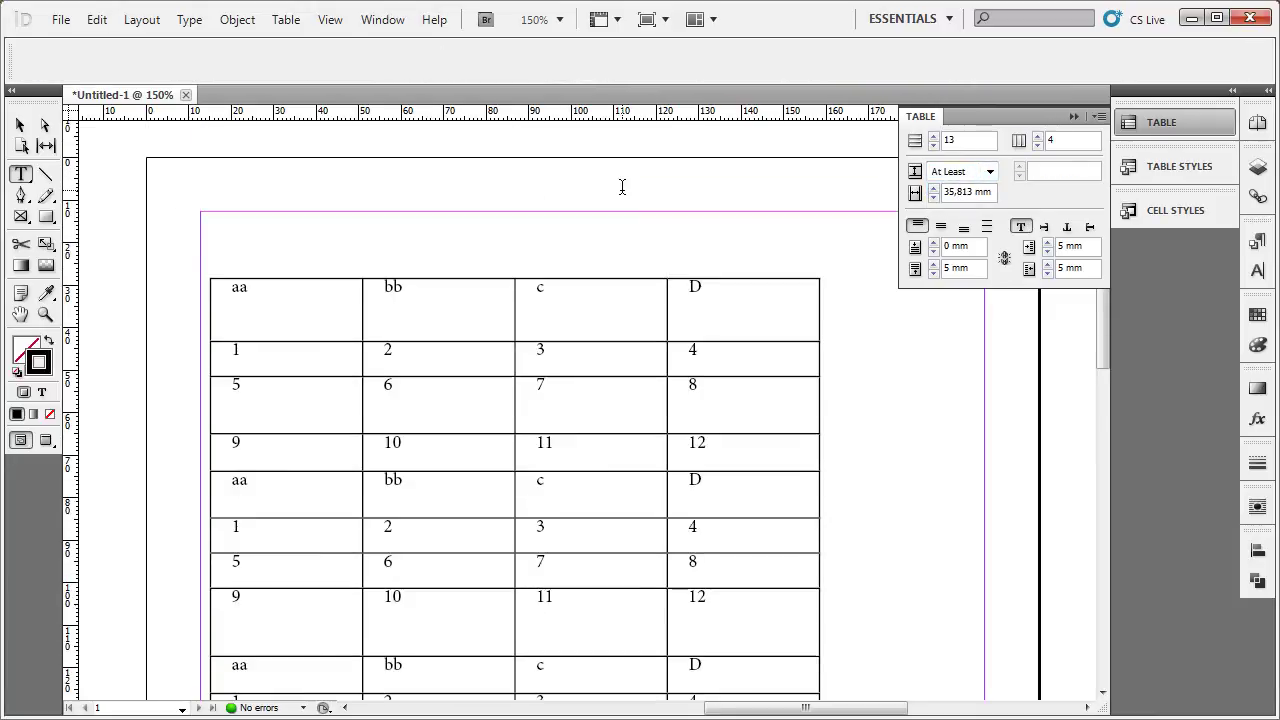
scroll(621, 186, "down", 3)
left_click(543, 191)
left_click(19, 125)
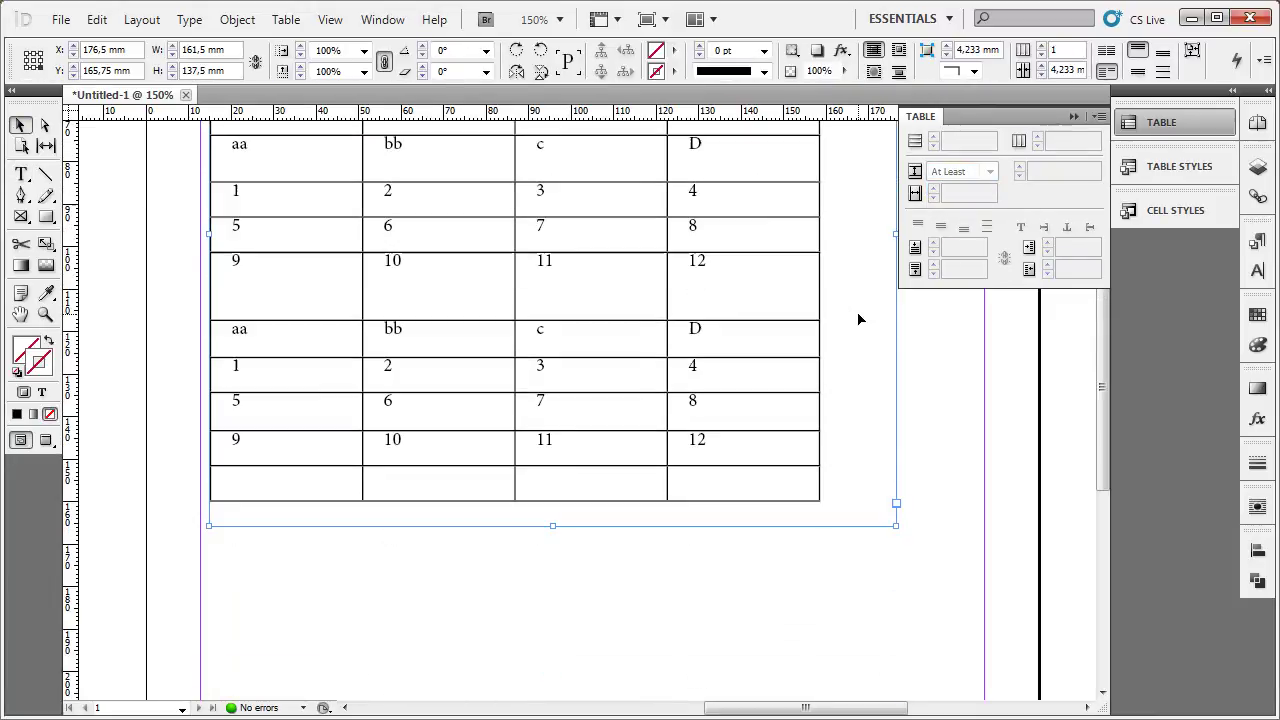
scroll(857, 317, "down", 3)
scroll(581, 313, "up", 4)
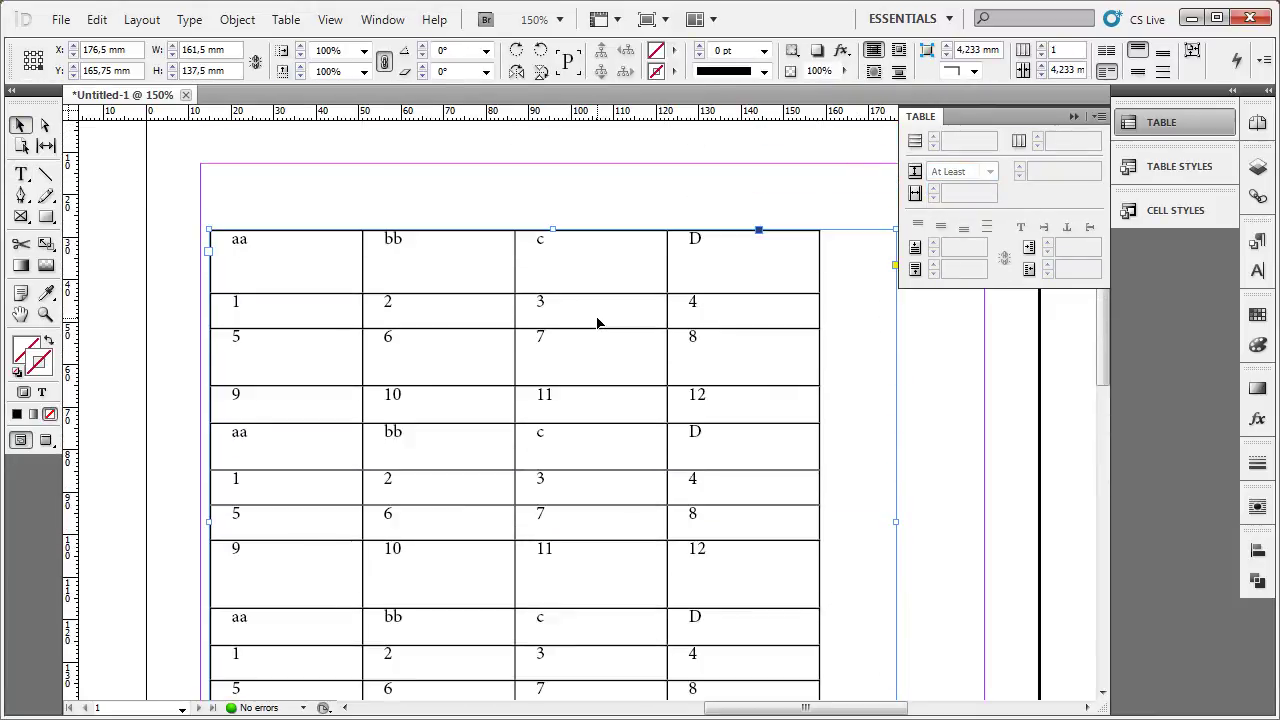
Step: Fill cells 6 to 11 in columns 2–3 with red
scroll(570, 320, "down", 1)
scroll(466, 297, "down", 1)
scroll(309, 243, "up", 1)
left_click(309, 235)
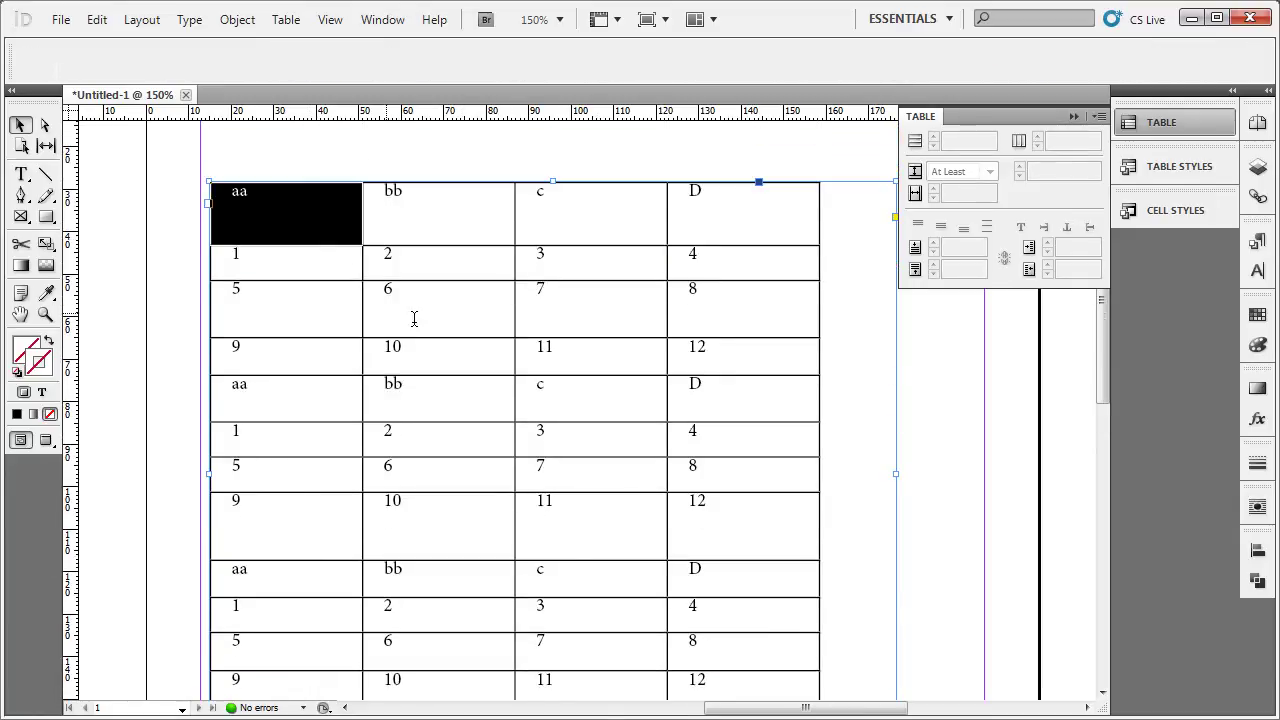
scroll(413, 318, "down", 1)
scroll(417, 314, "up", 1)
scroll(510, 385, "down", 3)
scroll(460, 310, "up", 2)
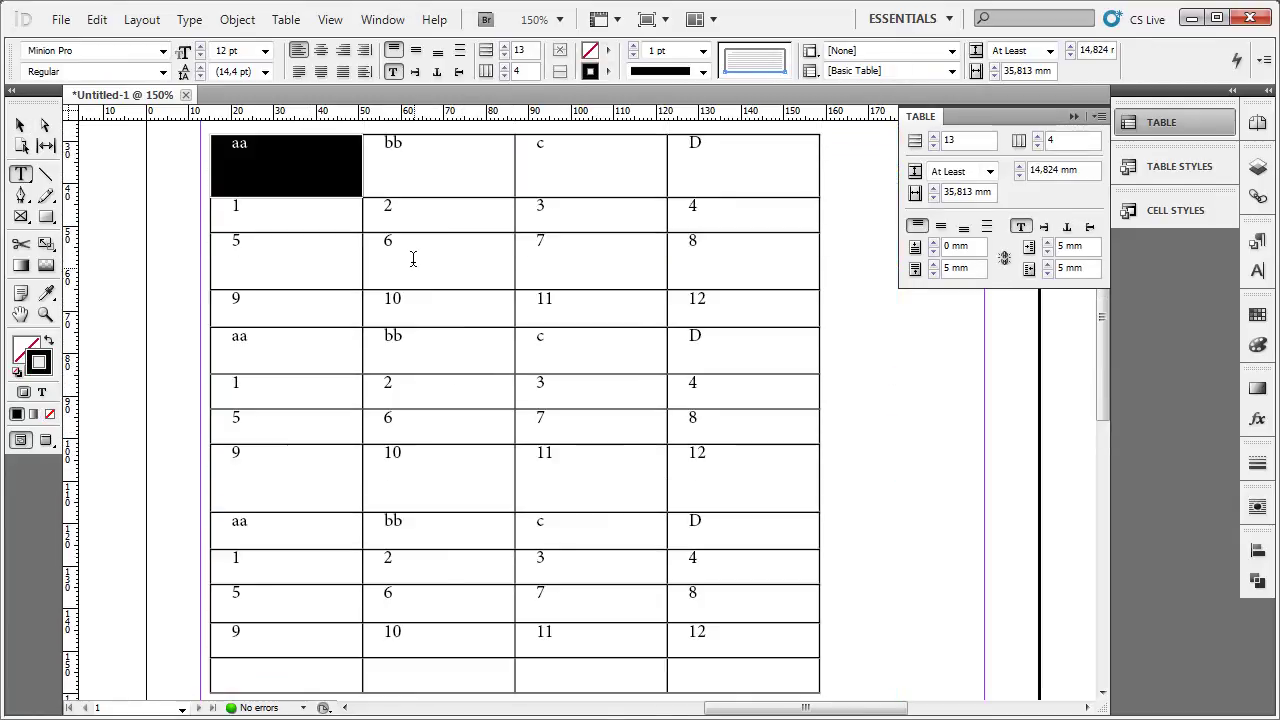
mouse_move(413, 259)
left_mouse_down()
mouse_move(660, 428)
mouse_move(631, 463)
mouse_move(538, 508)
left_mouse_up()
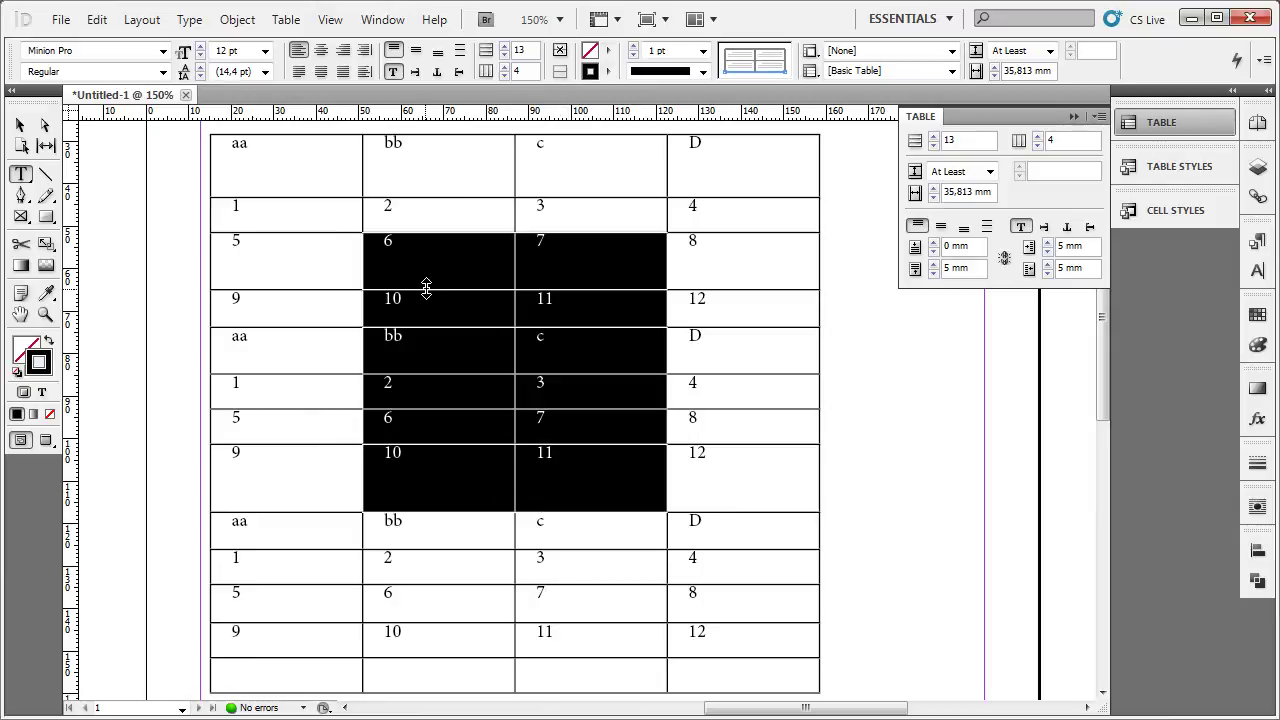
left_click(608, 50)
left_click(672, 232)
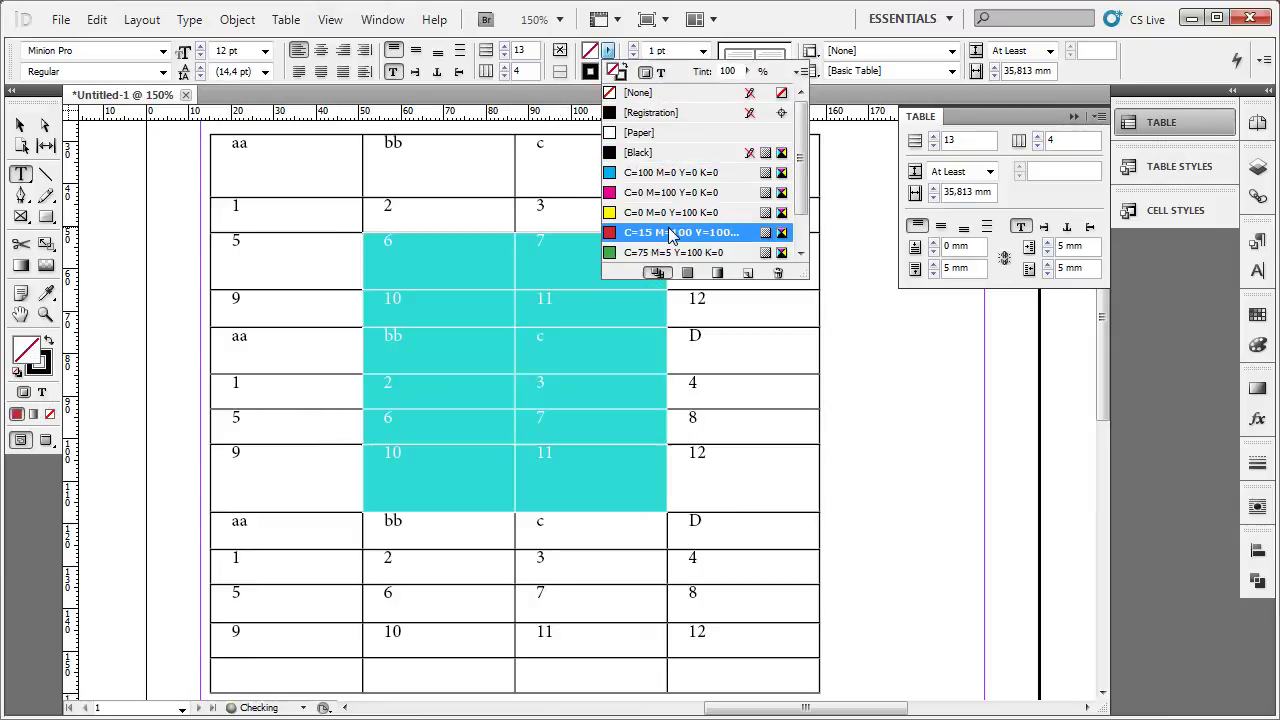
Step: Fill the top five rows of columns 3–4 with green
left_click_drag(543, 177, 745, 350)
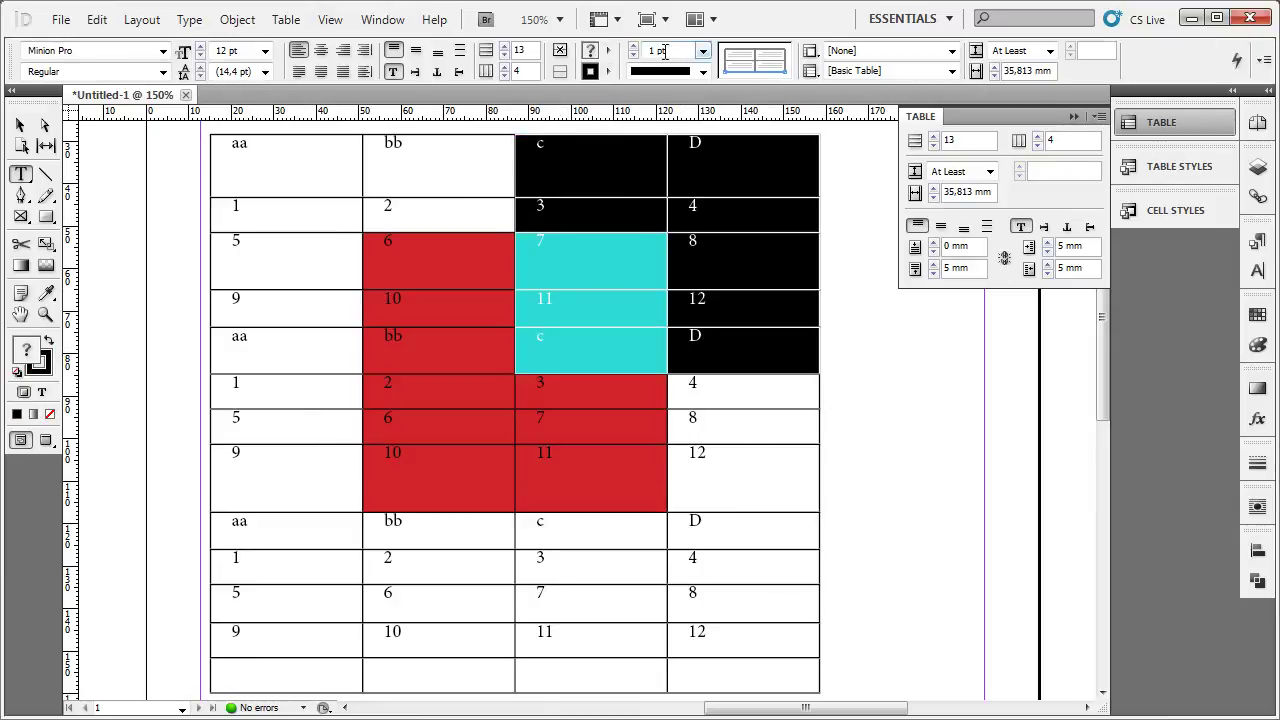
left_click(608, 50)
left_click(670, 232)
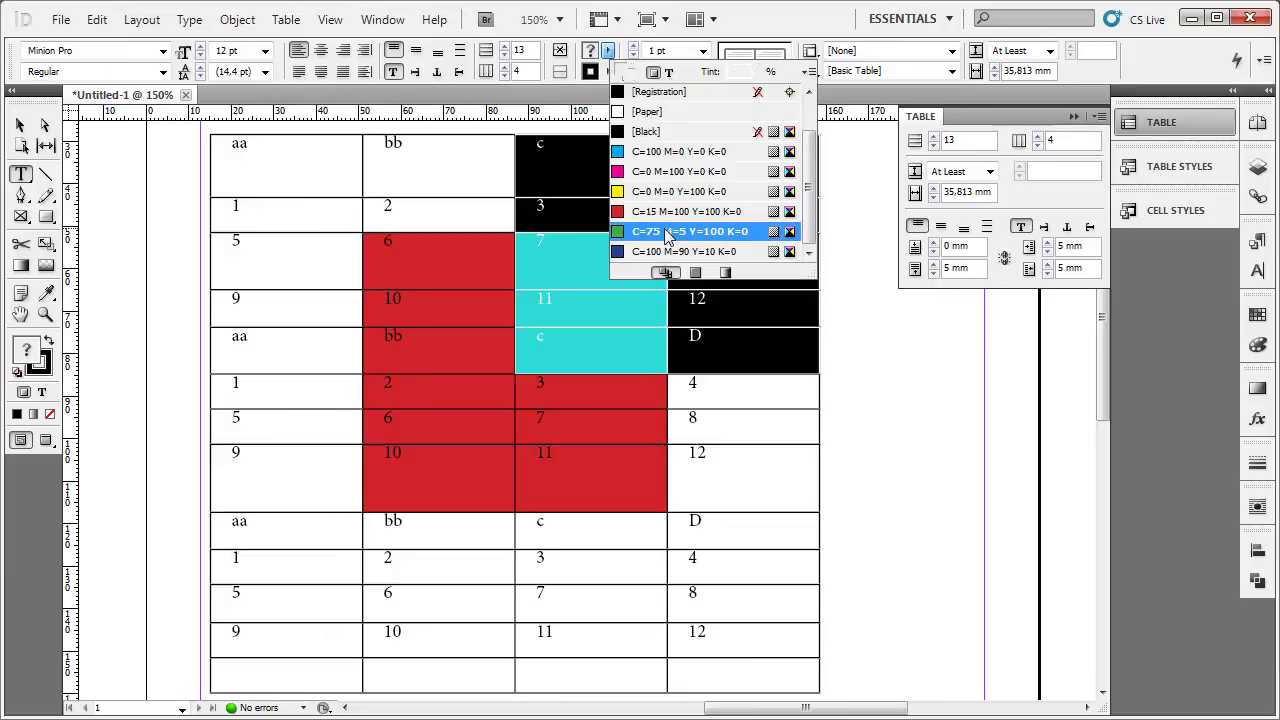
left_click(554, 524)
Step: Fill cells 9 to 6 in columns 1–2 with blue
scroll(537, 492, "down", 2)
left_click(286, 374)
left_click_drag(286, 374, 450, 505)
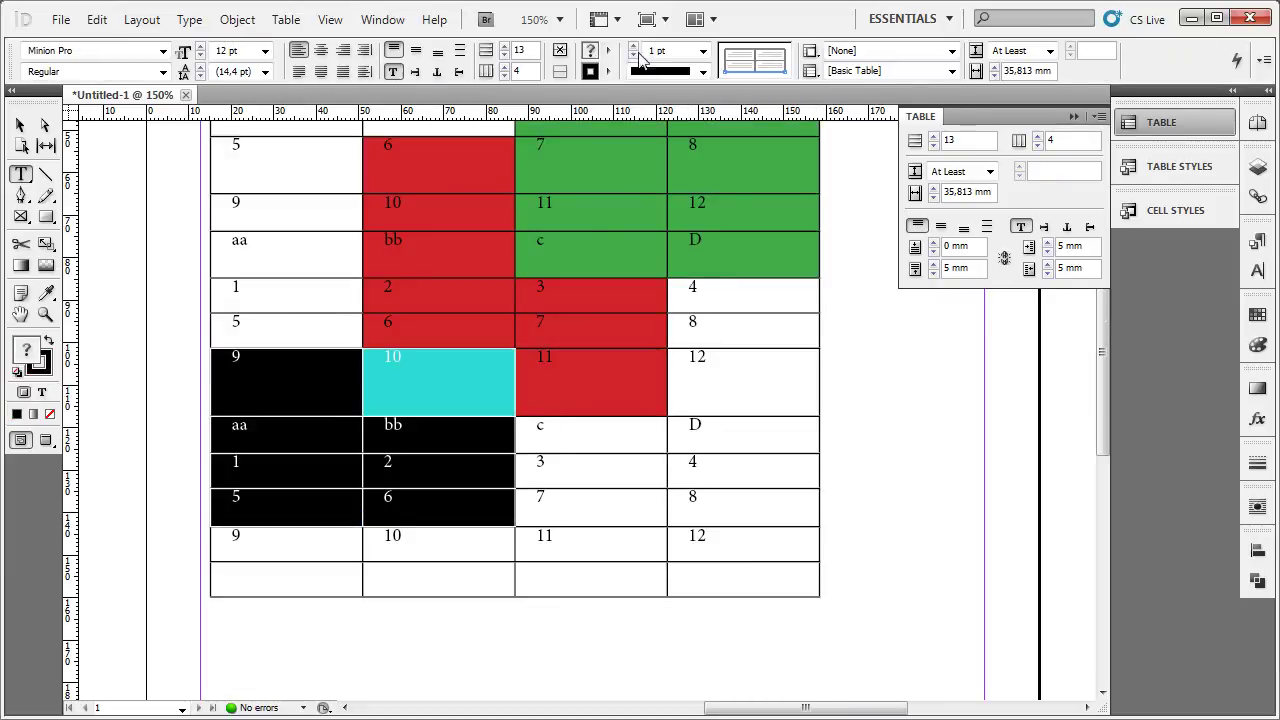
left_click(607, 52)
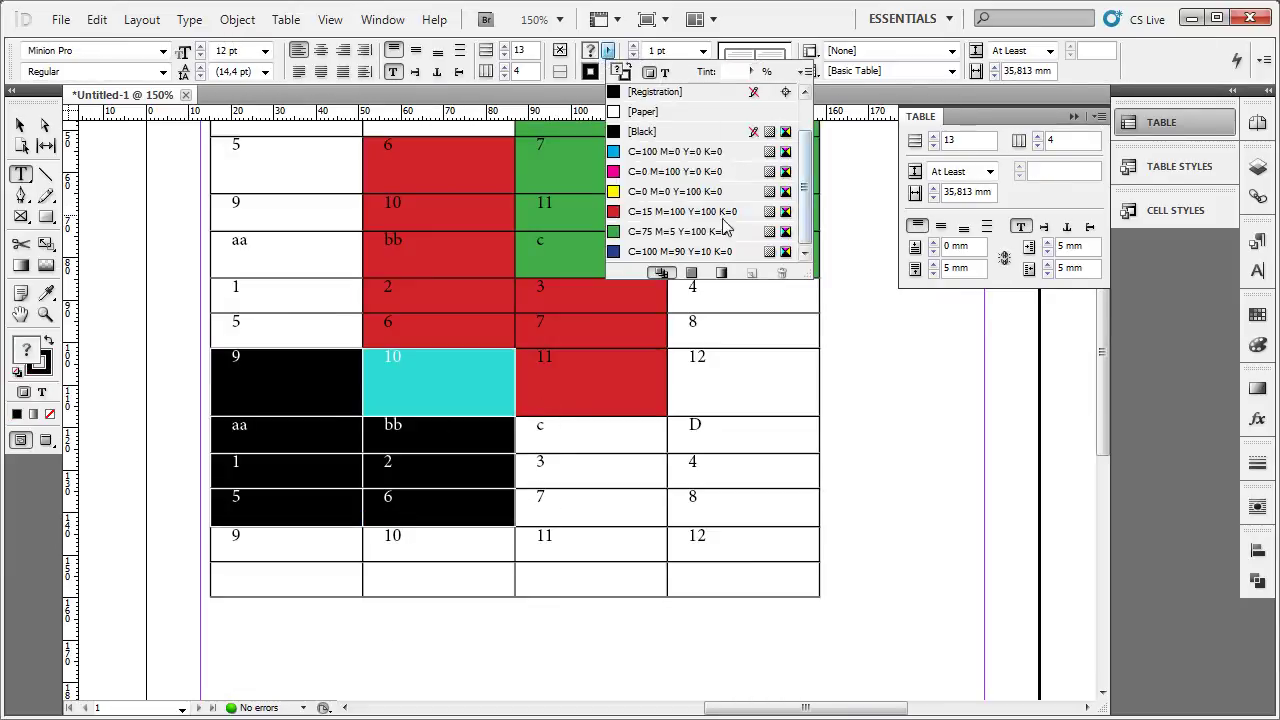
left_click(670, 252)
left_click(791, 465)
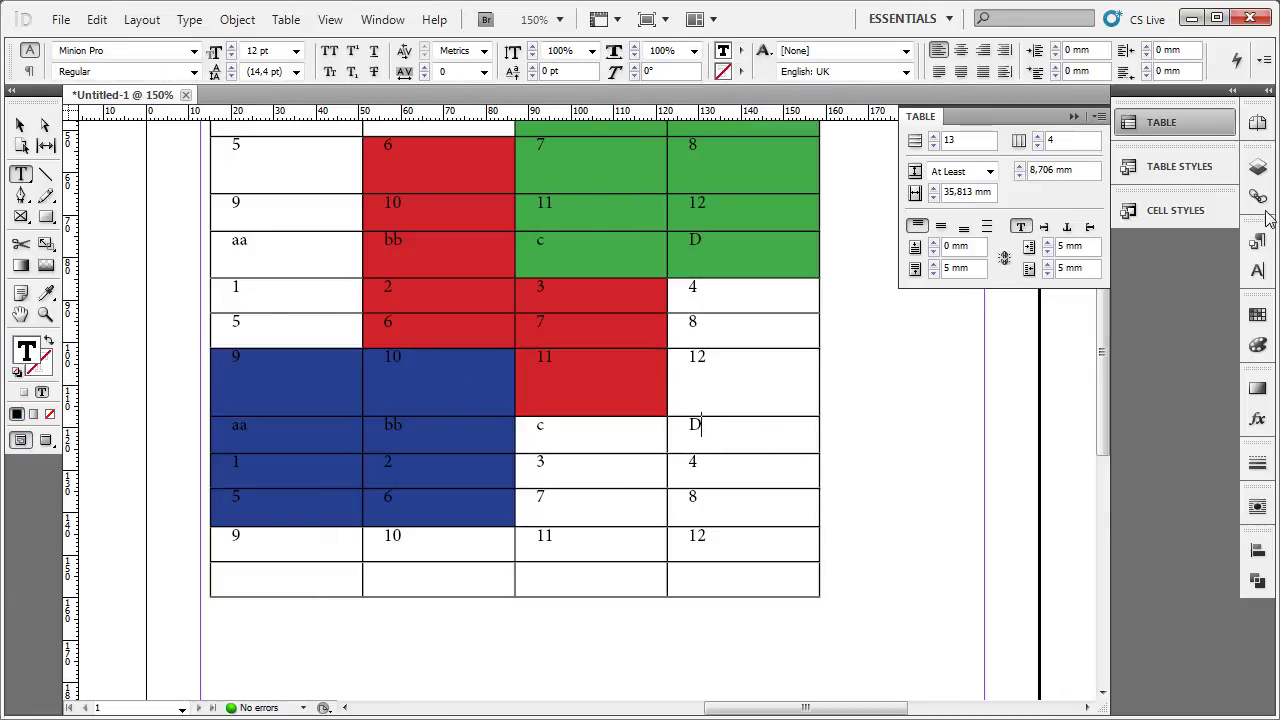
Step: Apply cell style 1+ to the D and aa cells and style 1 to the bb and 11 cells
left_click(1175, 210)
left_click(960, 265)
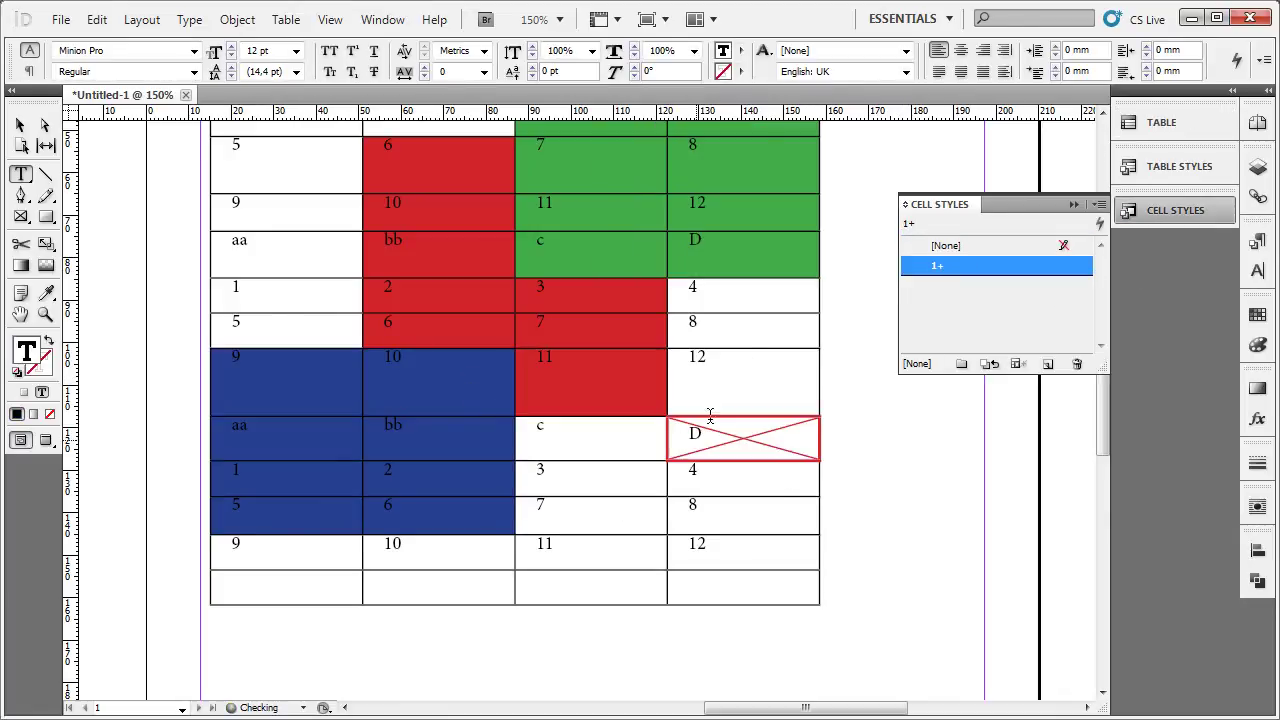
left_click(263, 250)
left_click(1006, 265)
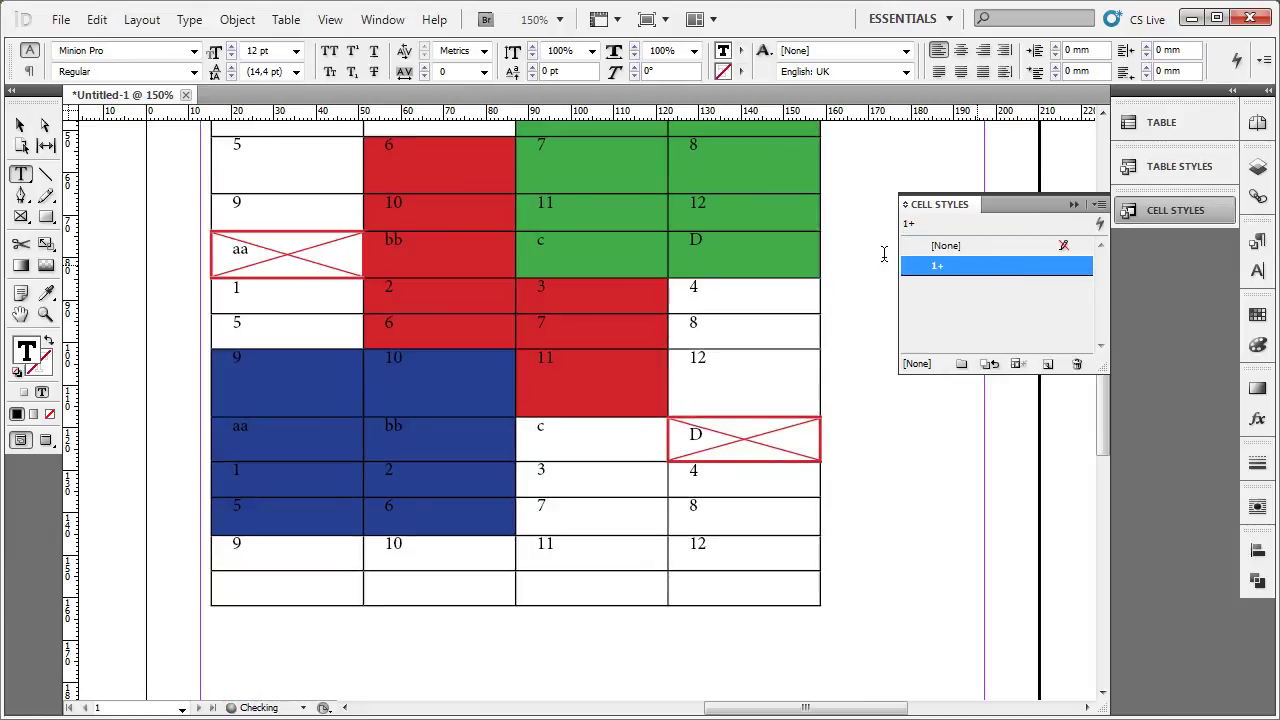
scroll(355, 265, "up", 3)
left_click(406, 252)
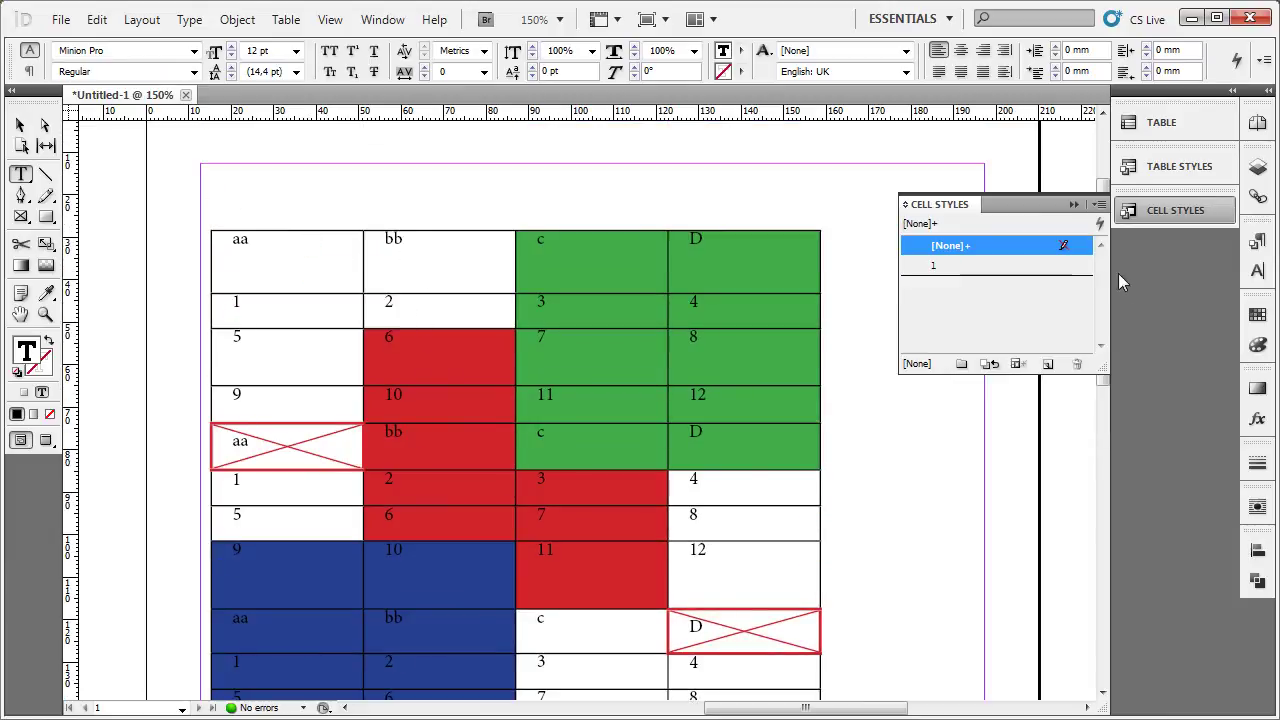
left_click(1000, 267)
scroll(851, 411, "down", 4)
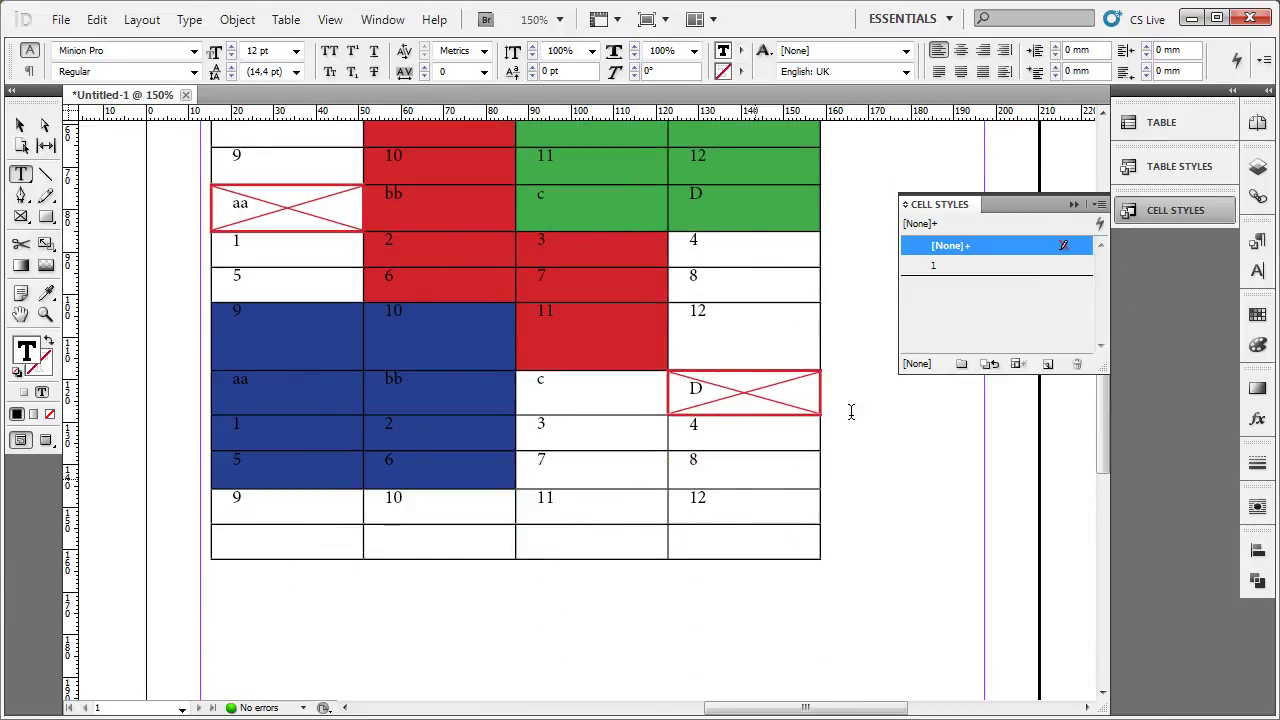
left_click(933, 266)
scroll(423, 294, "up", 2)
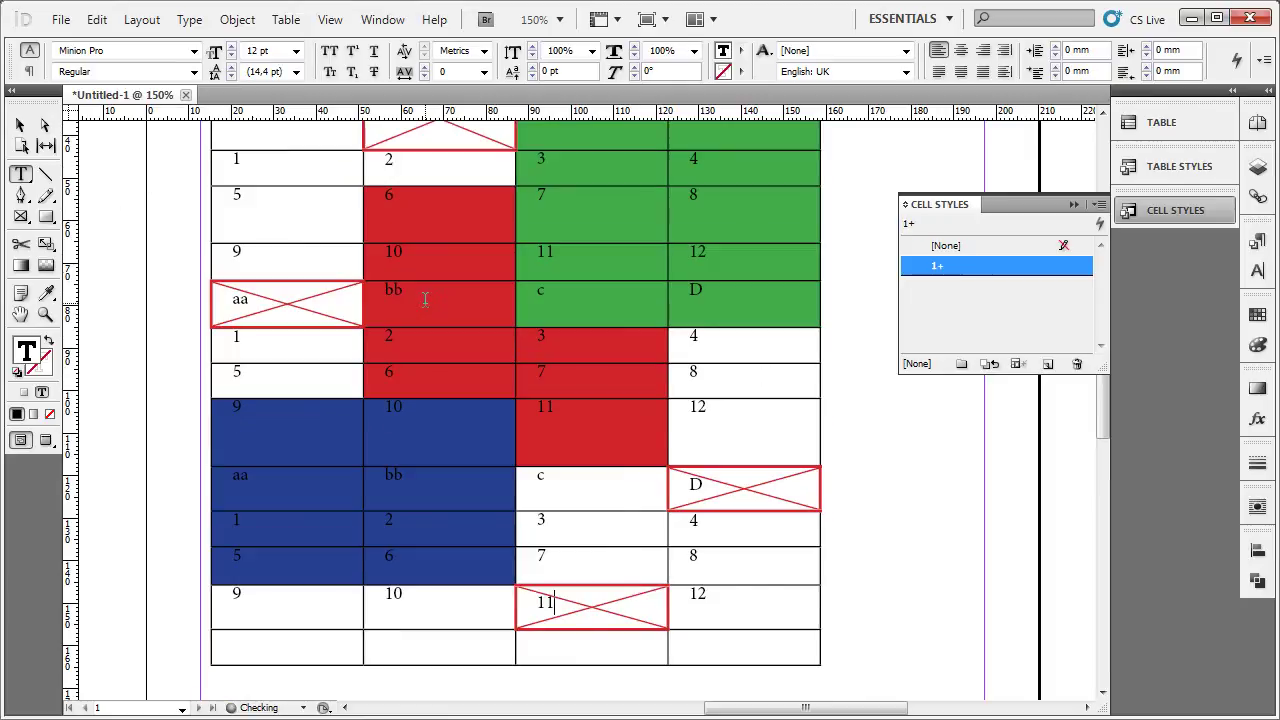
Step: Apply table style 1 to the whole table
left_click(356, 178)
left_click(1147, 176)
left_click(960, 226)
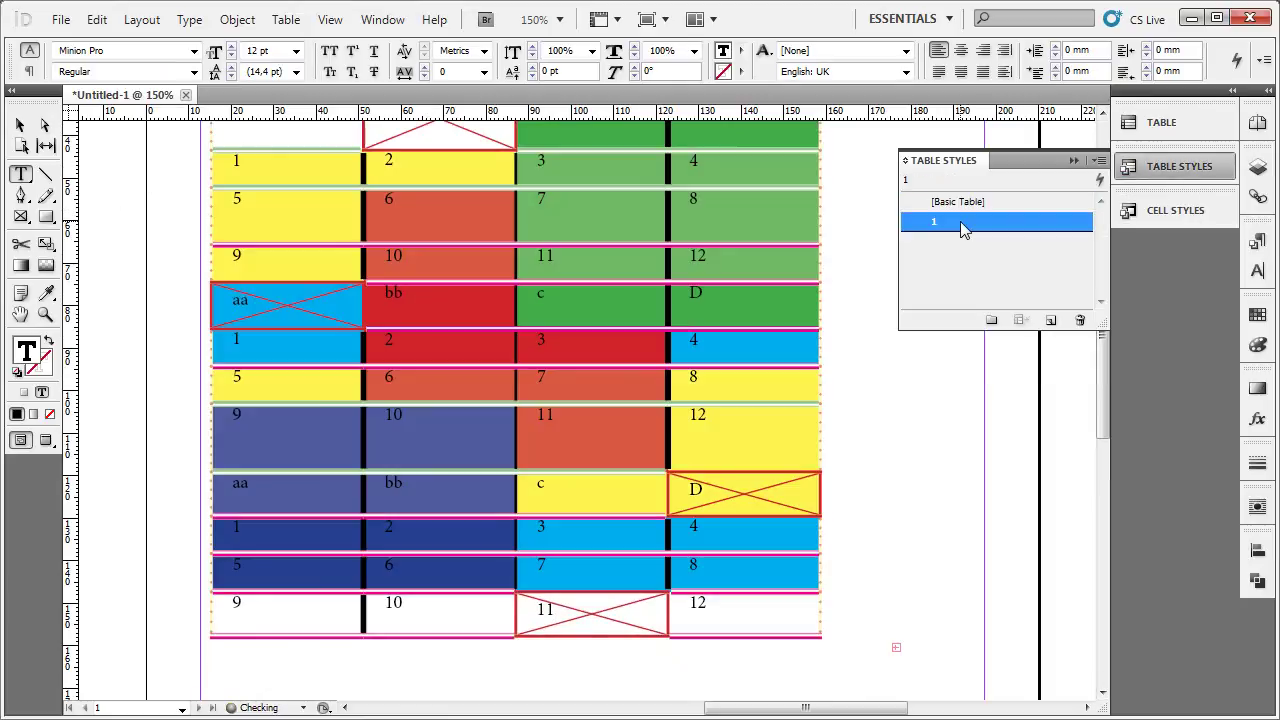
scroll(607, 417, "up", 2)
scroll(283, 281, "down", 5)
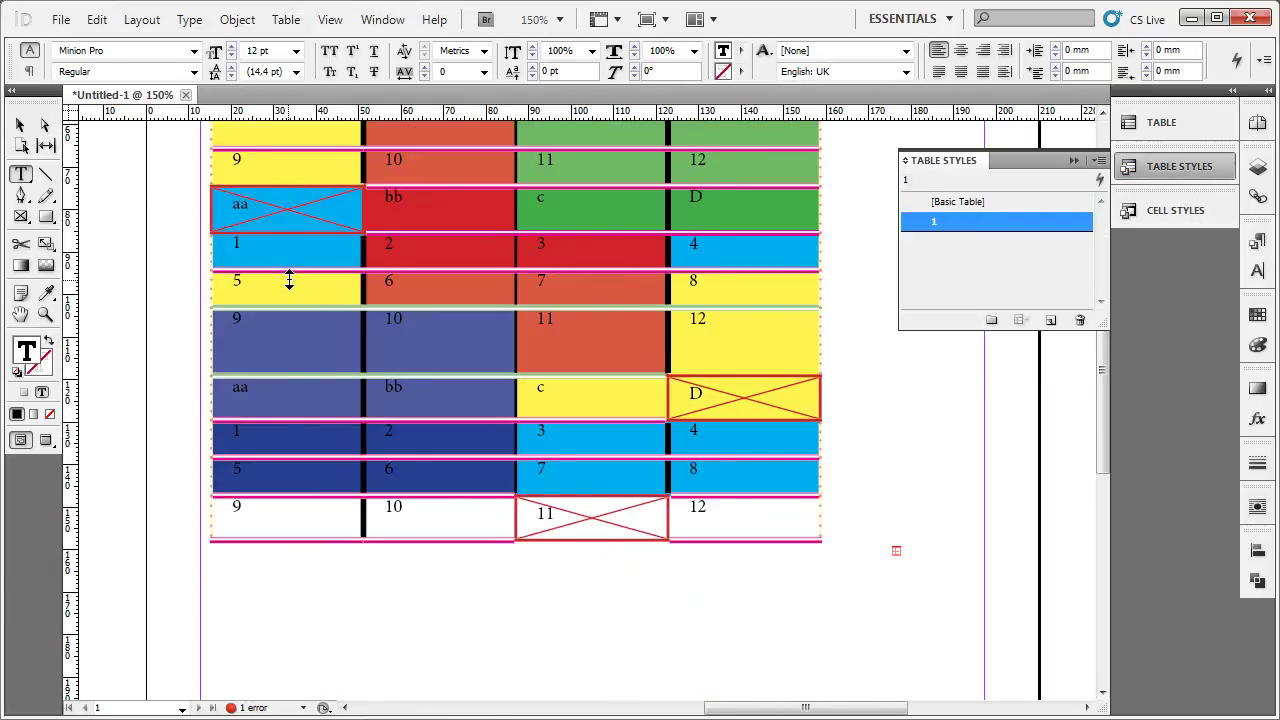
Step: Fit the text frame to the whole table so nothing is overset
key("Escape")
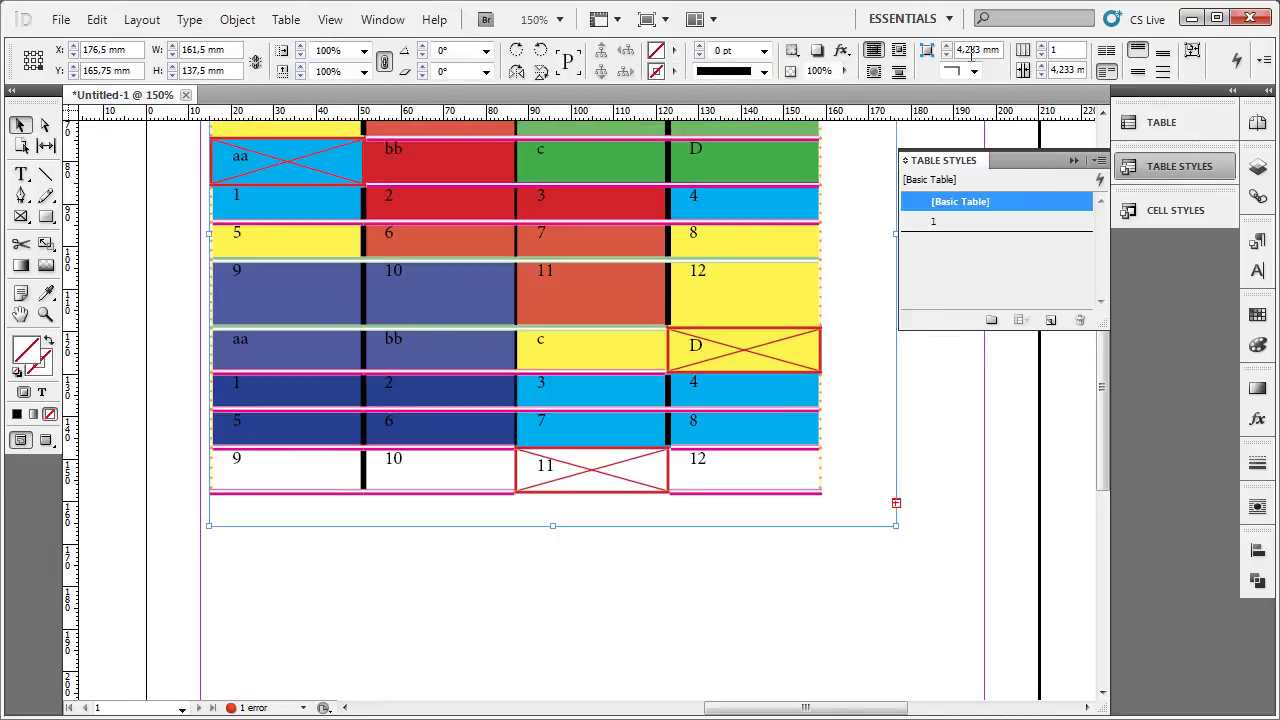
left_click(1187, 52)
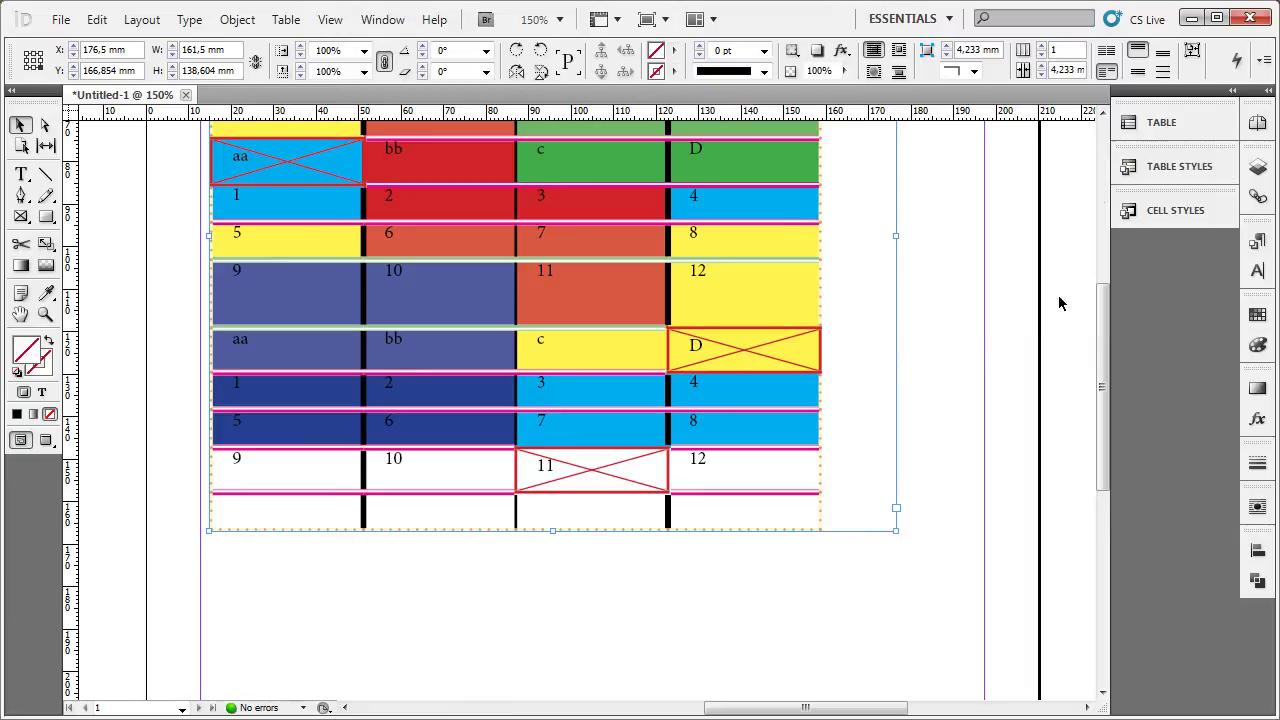
scroll(914, 537, "up", 5)
scroll(994, 531, "down", 1)
scroll(994, 531, "down", 1)
Step: Convert the top row (aa, bb, c, D) to a header row
double_click(583, 396)
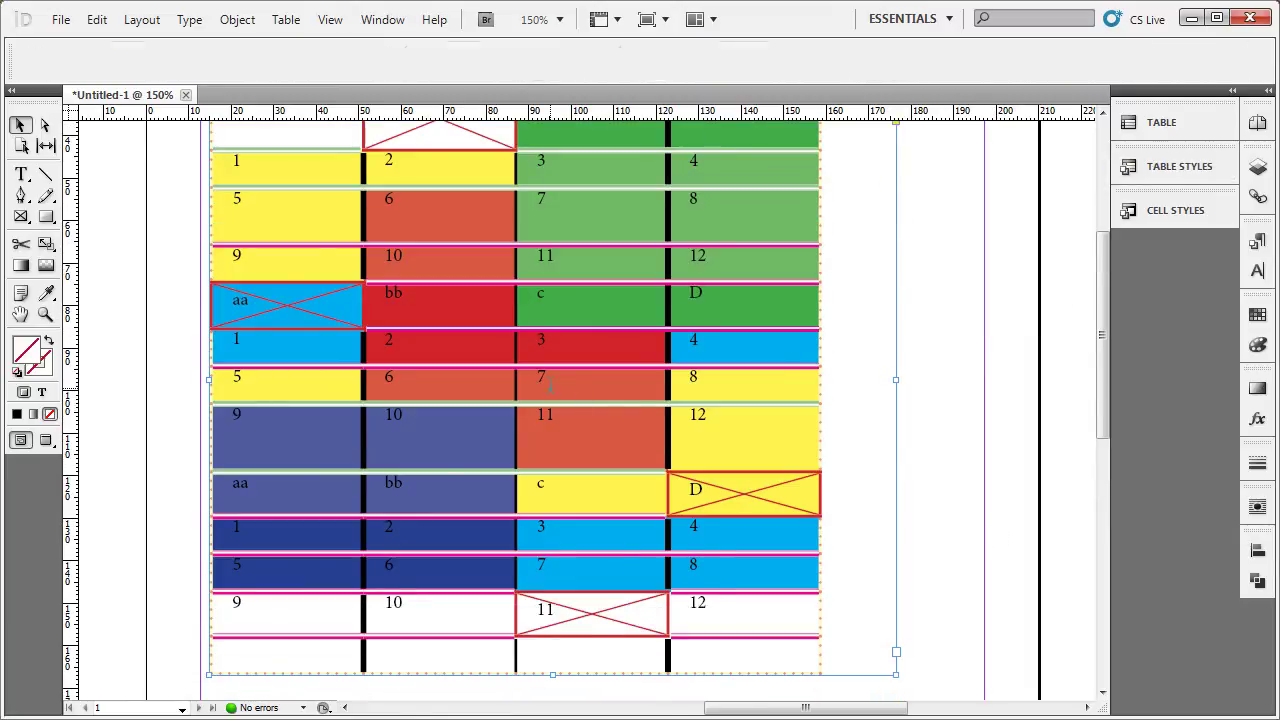
left_click(286, 20)
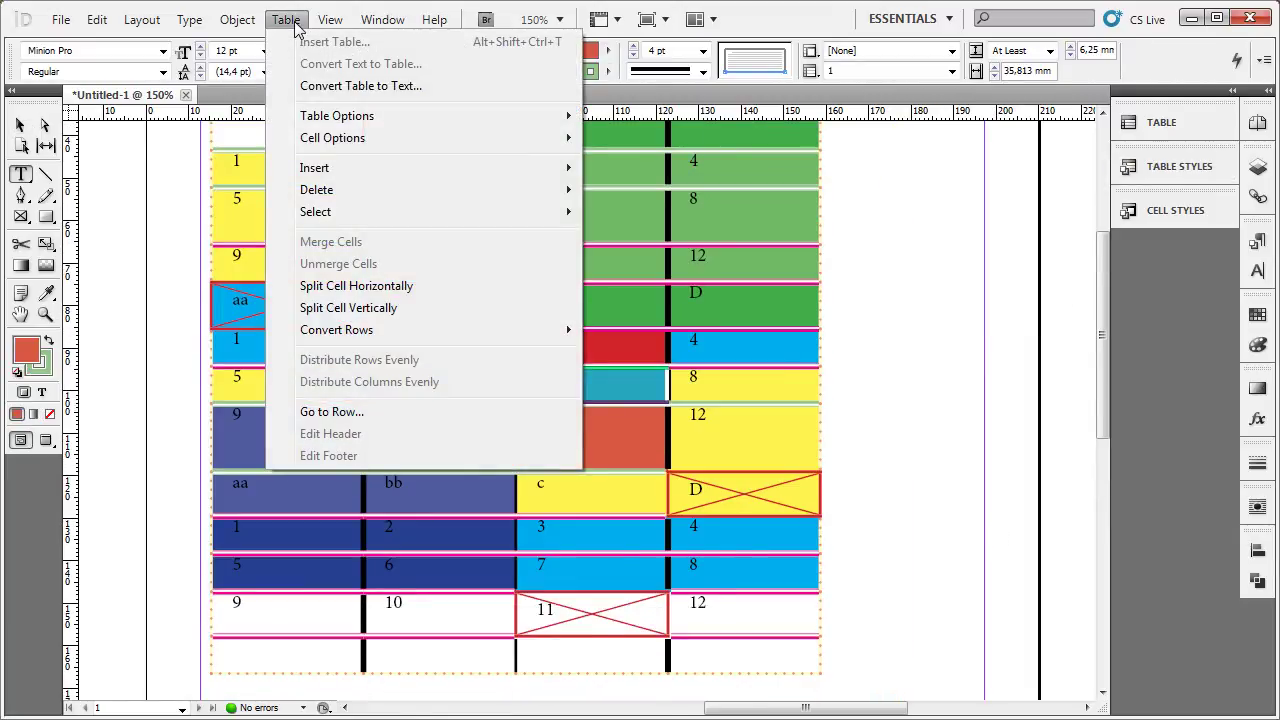
mouse_move(336, 330)
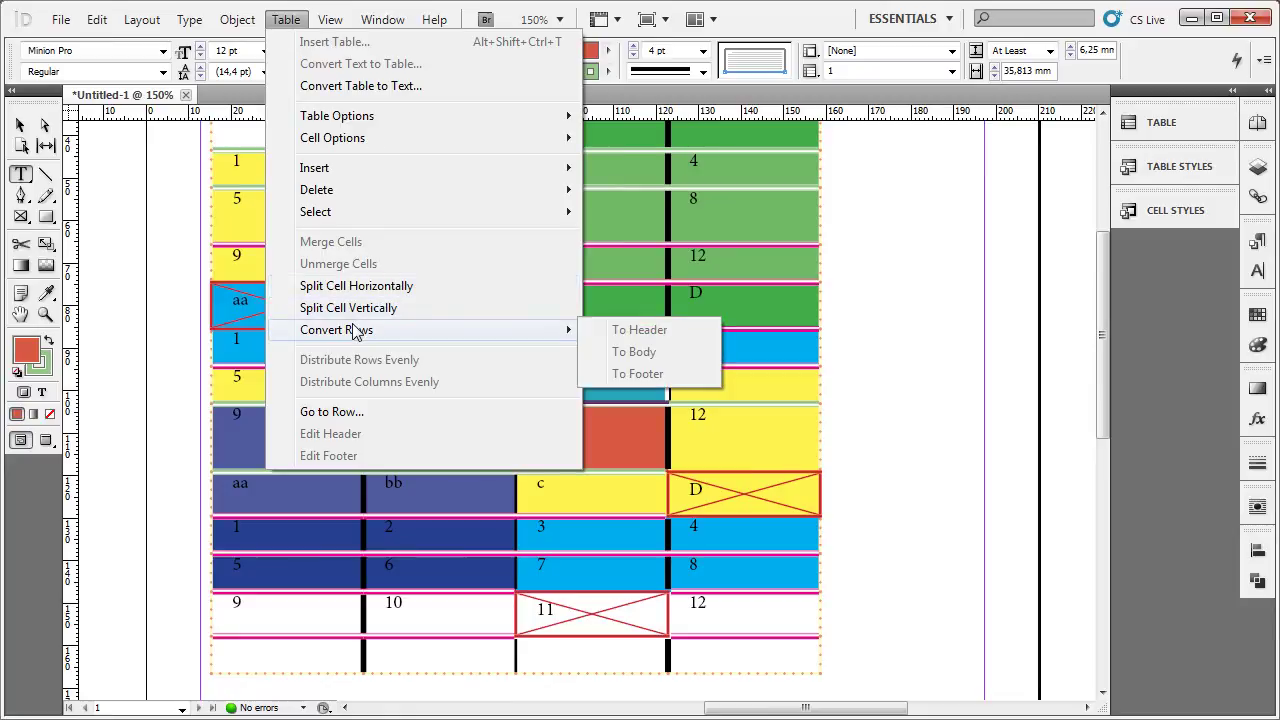
left_click(700, 198)
scroll(727, 233, "up", 1)
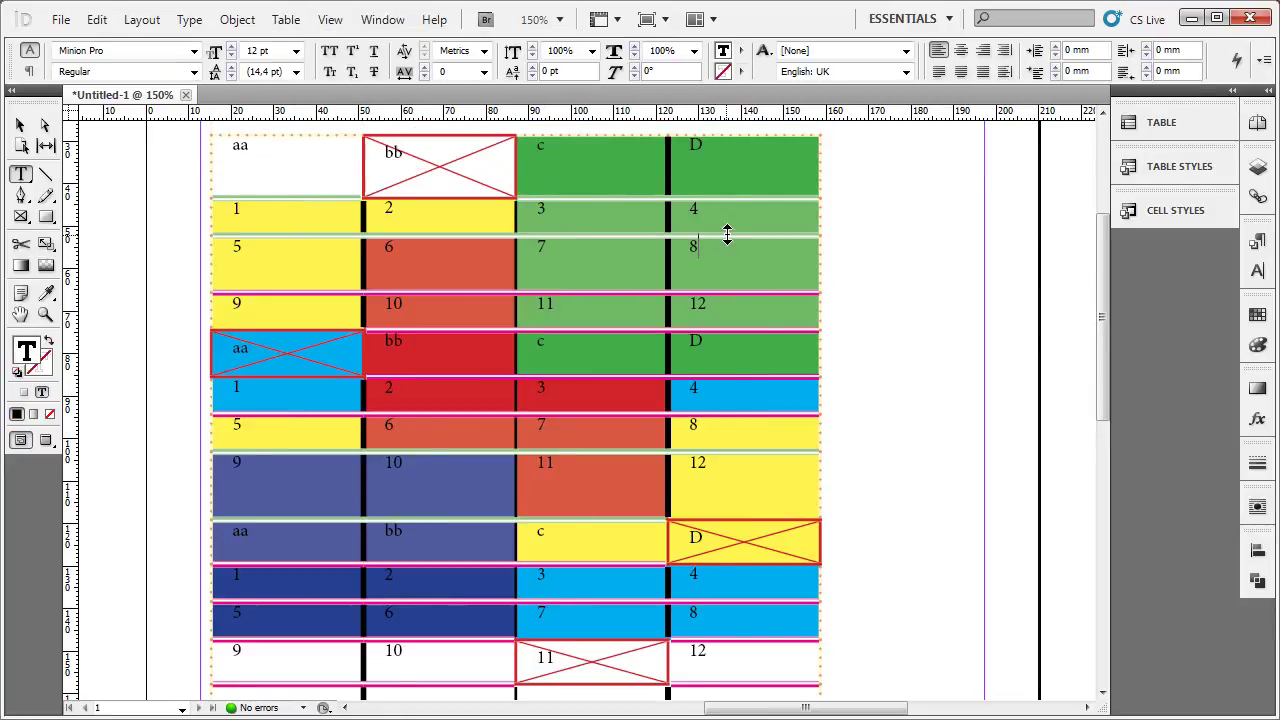
left_click_drag(237, 146, 916, 146)
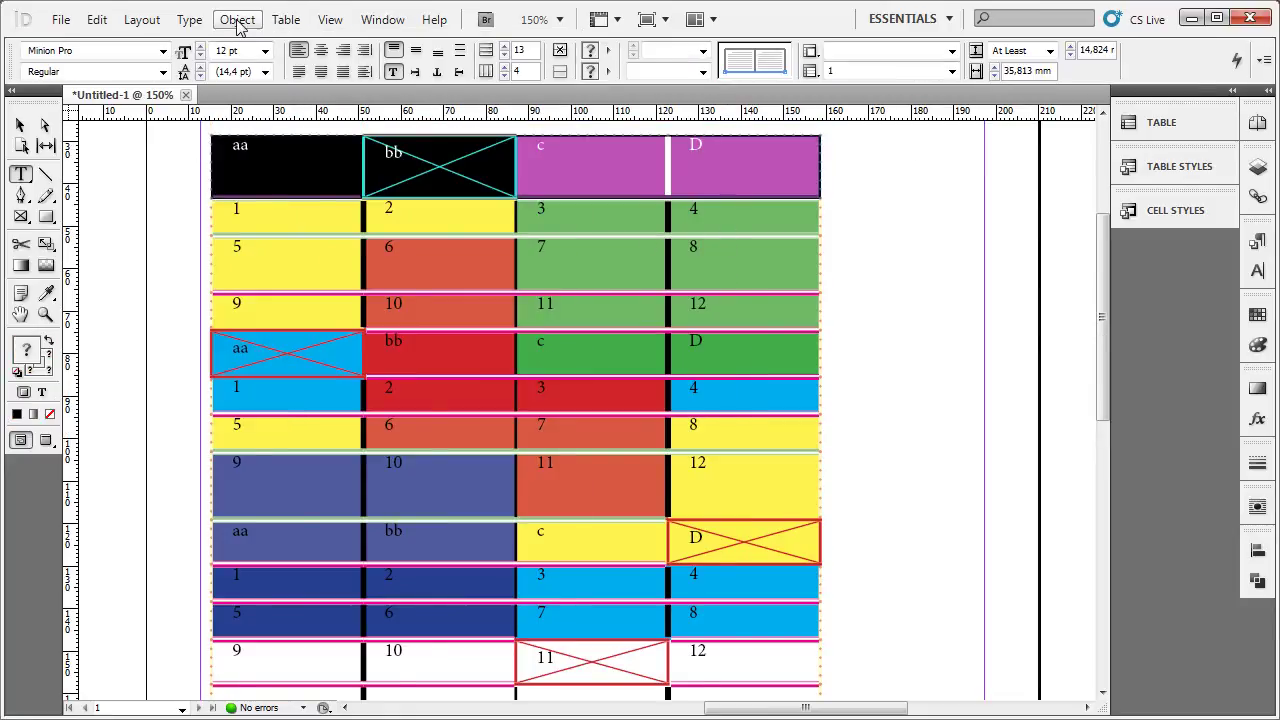
left_click(318, 22)
mouse_move(337, 330)
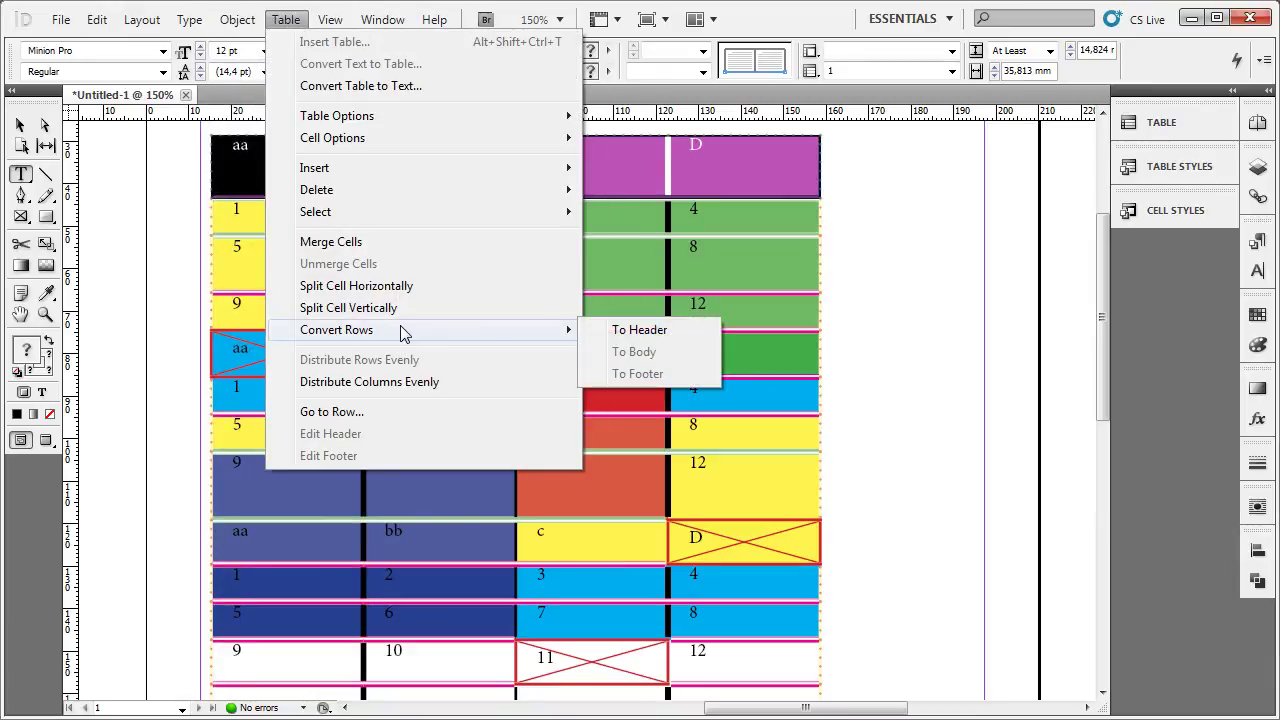
left_click(639, 330)
left_click(734, 234)
Step: Reselect the new header row and check its table commands without changes
scroll(702, 185, "up", 1)
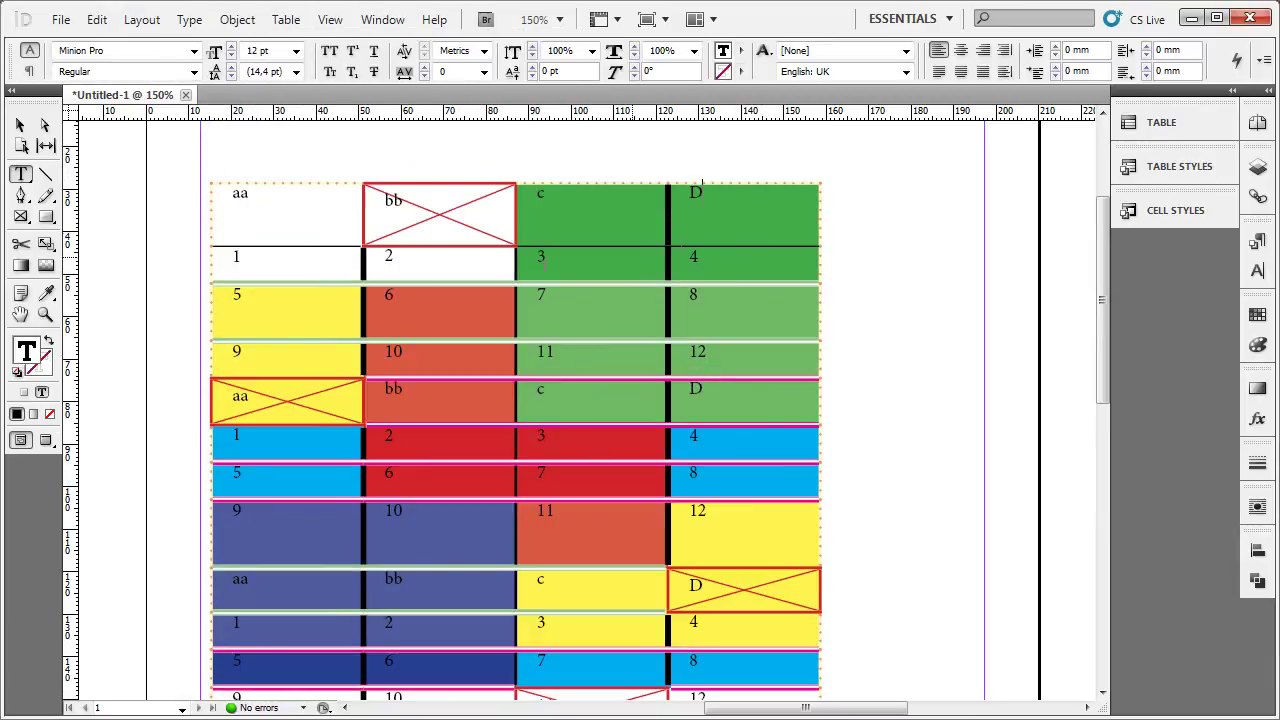
left_click_drag(268, 207, 752, 212)
left_click(752, 212)
left_click_drag(321, 208, 740, 210)
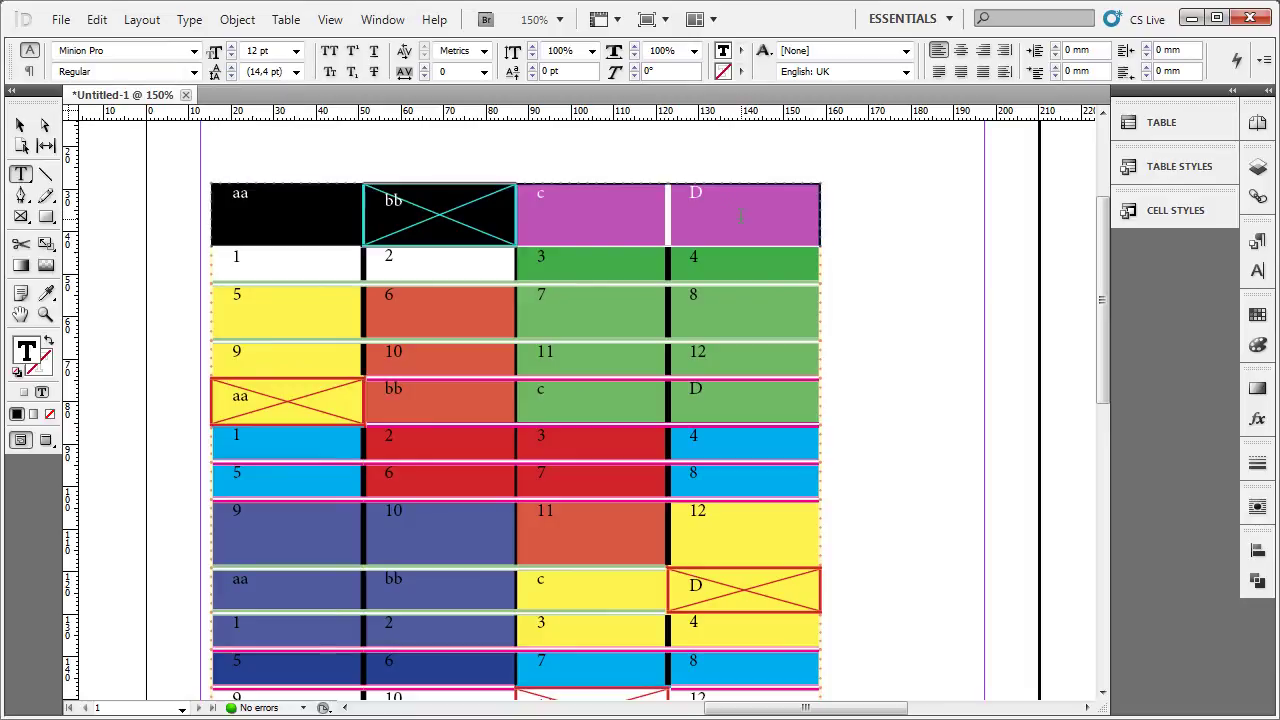
left_click(288, 20)
left_click(288, 20)
left_click(409, 225)
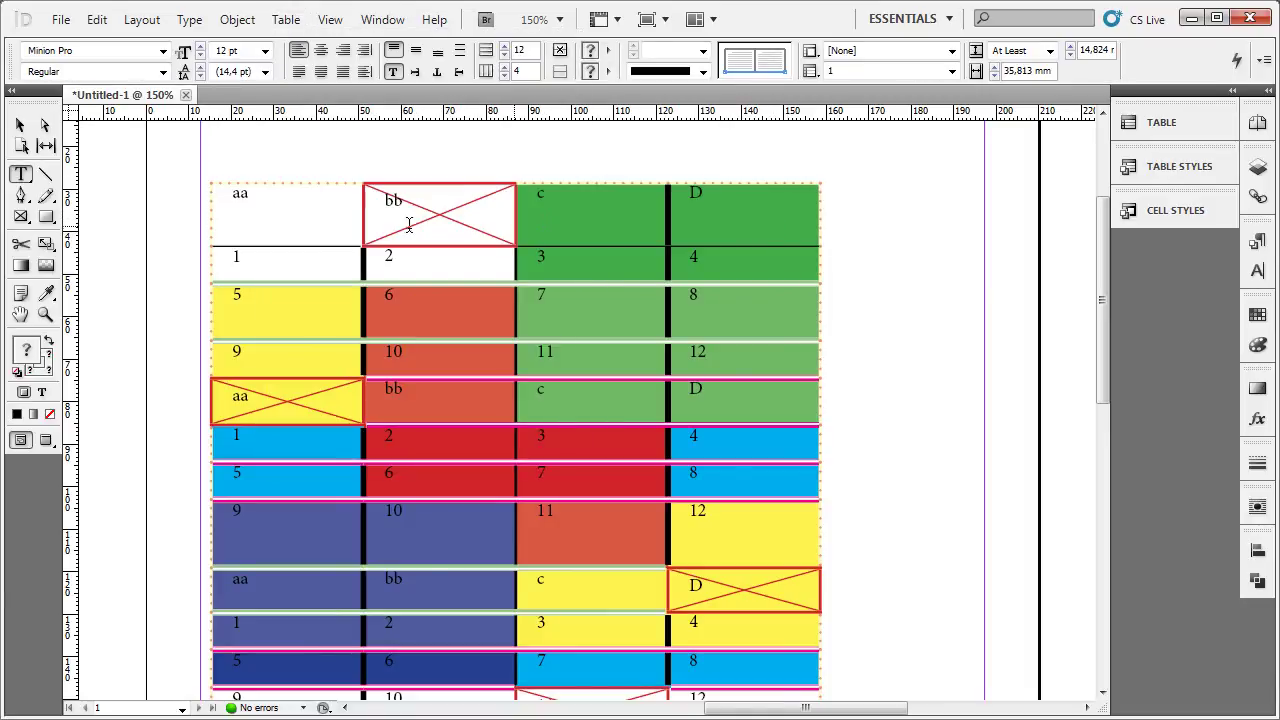
left_click_drag(337, 214, 748, 225)
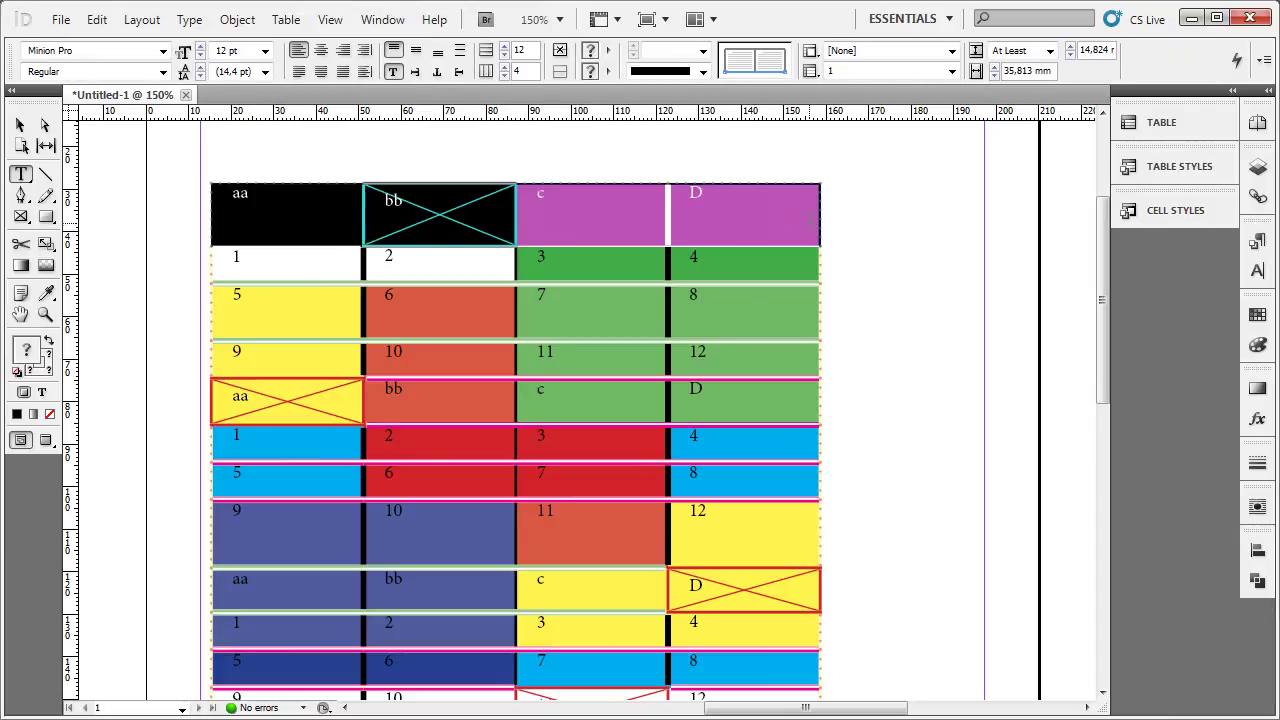
left_click(740, 215)
Step: Convert the table's empty last row to a footer row
key("Escape")
scroll(370, 497, "down", 5)
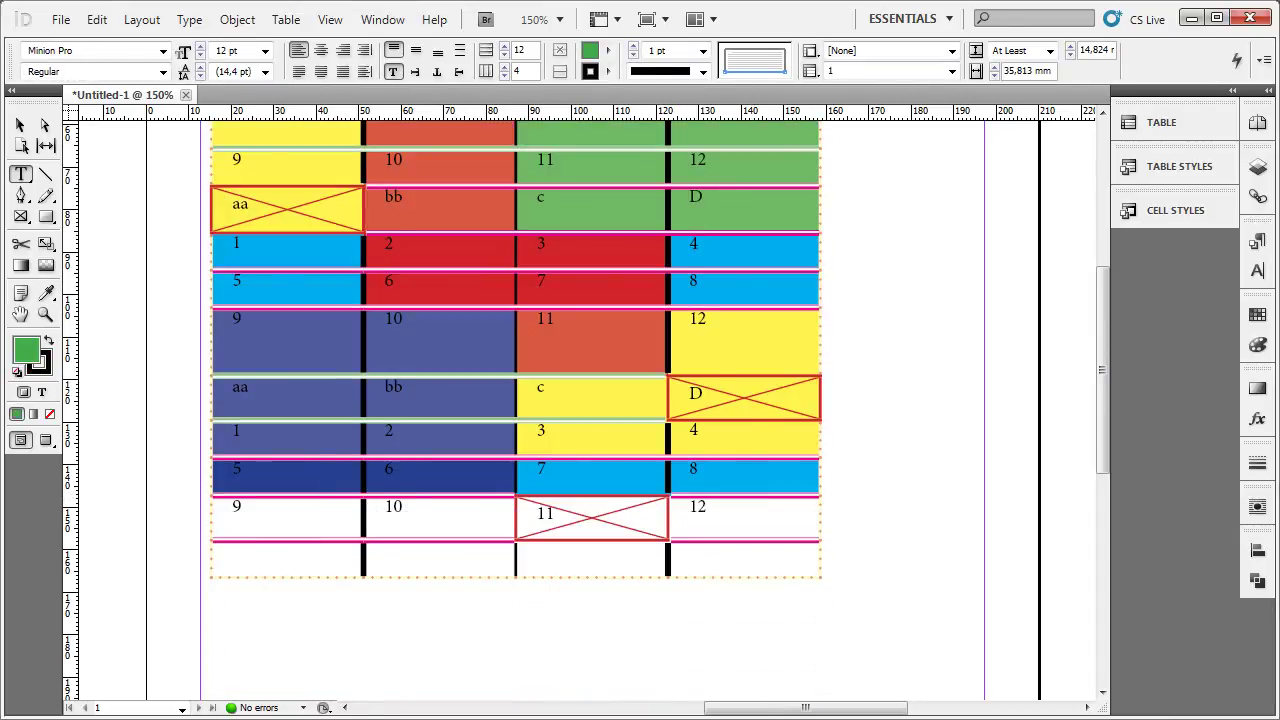
left_click_drag(414, 557, 750, 557)
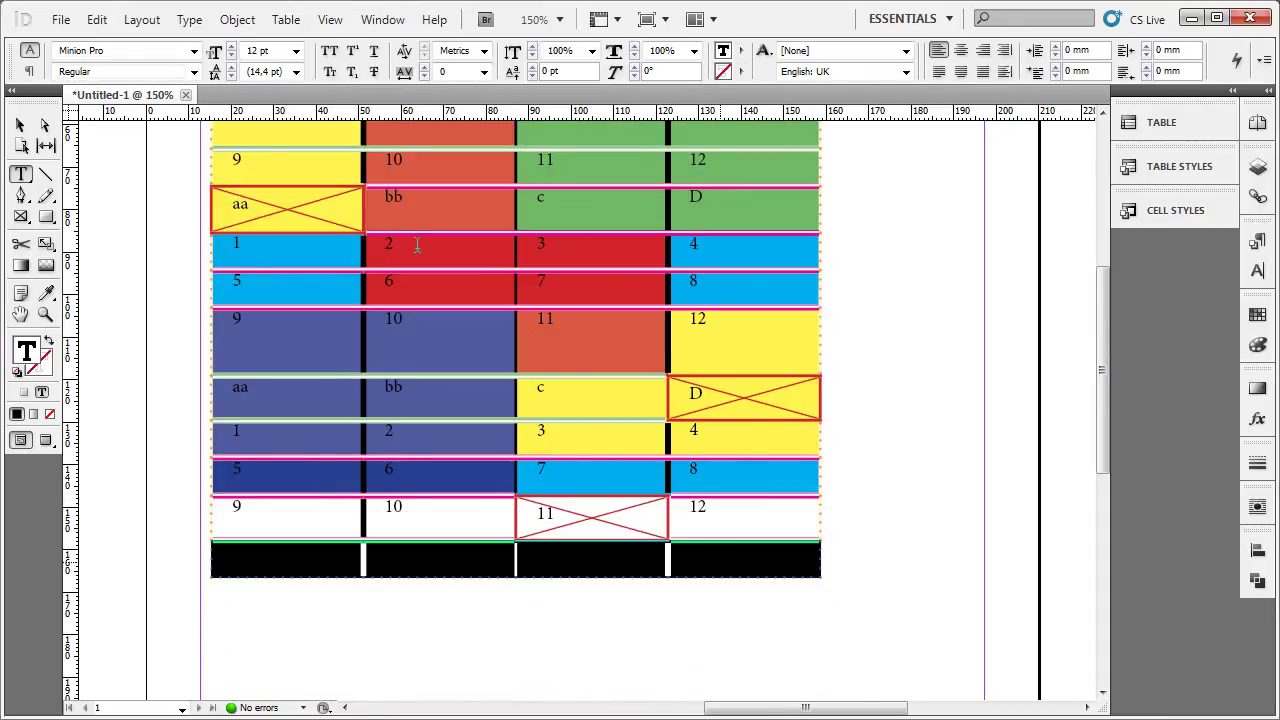
left_click(284, 20)
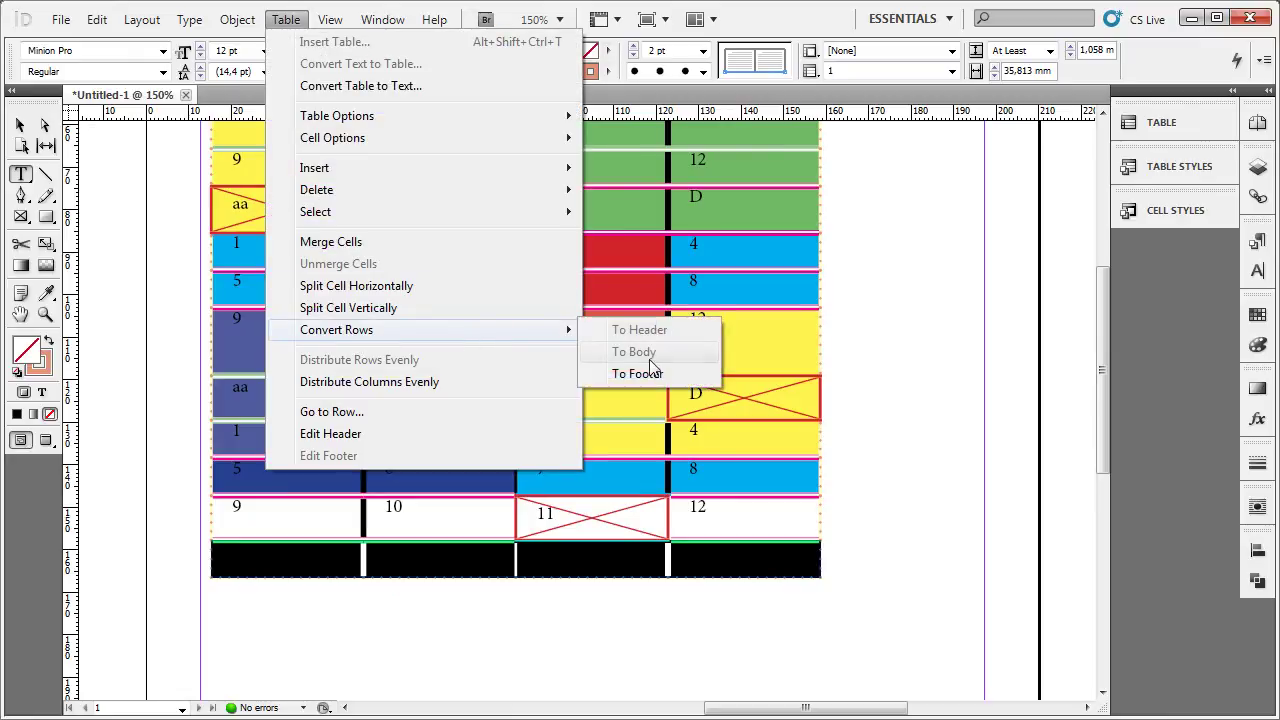
mouse_move(336, 330)
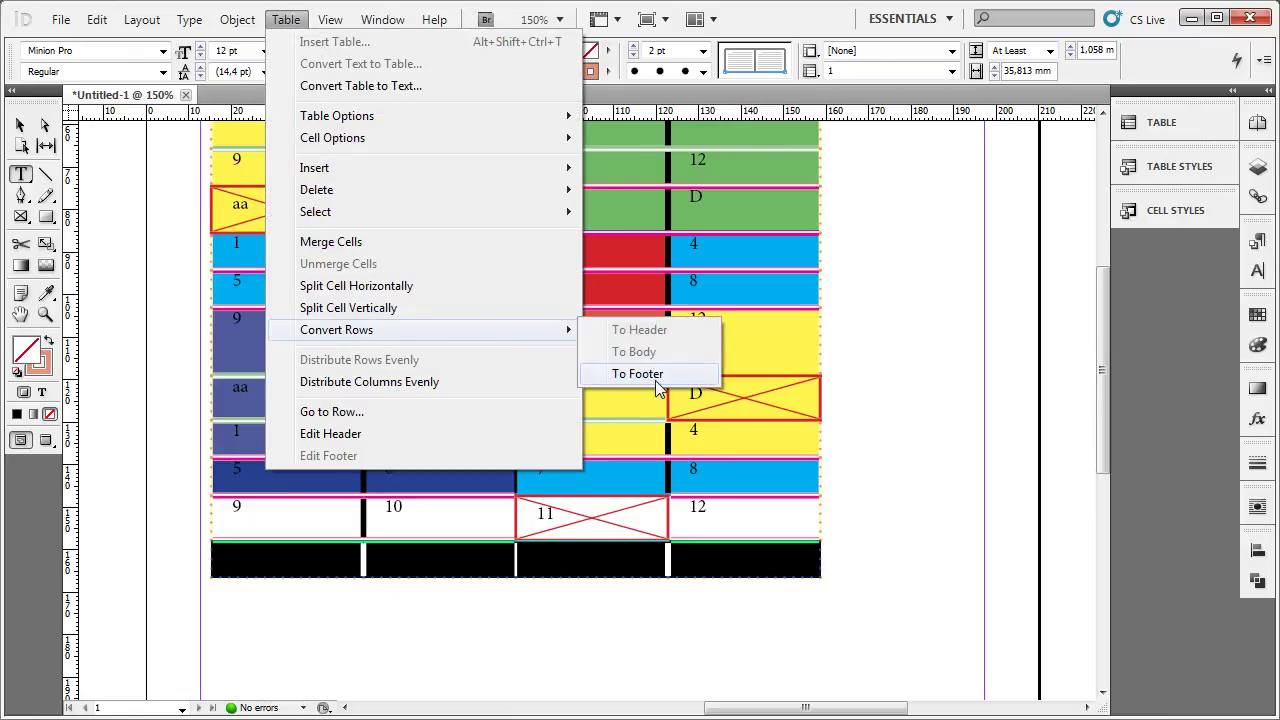
left_click(657, 388)
left_click(560, 545)
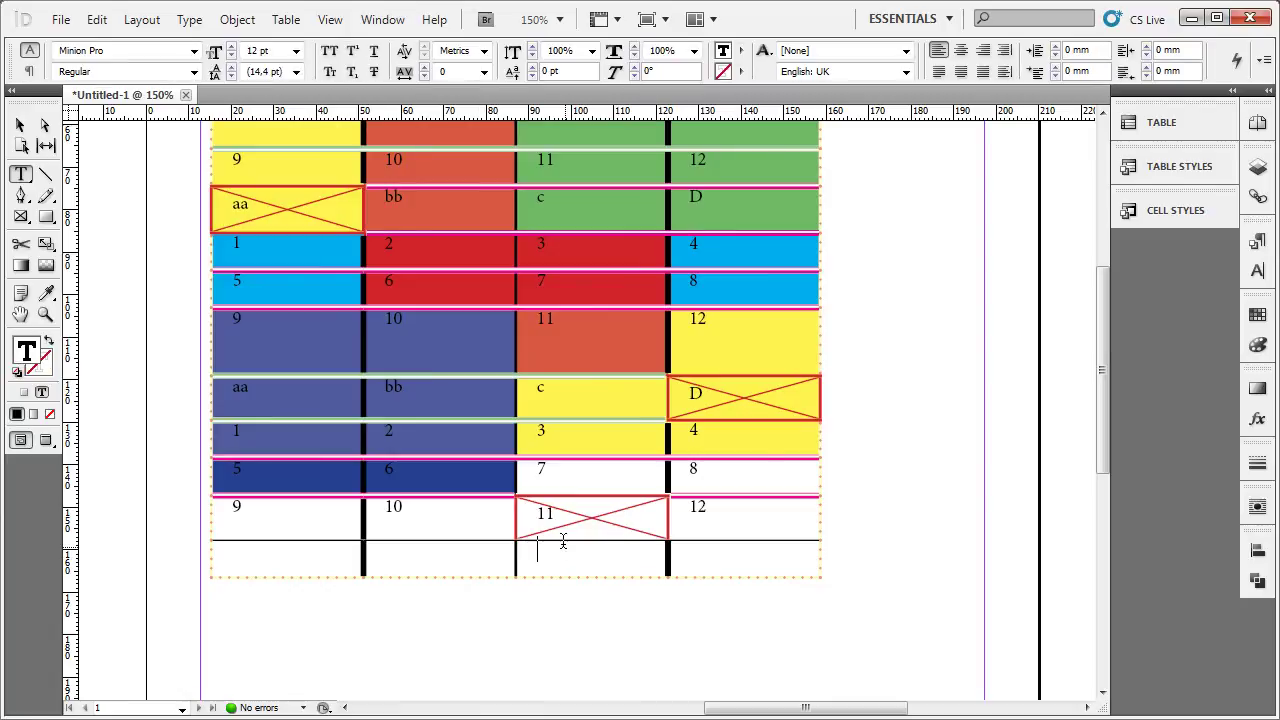
Step: Convert the three rows of cells 1 to 12 to body rows
scroll(563, 541, "up", 1)
left_click_drag(293, 288, 742, 399)
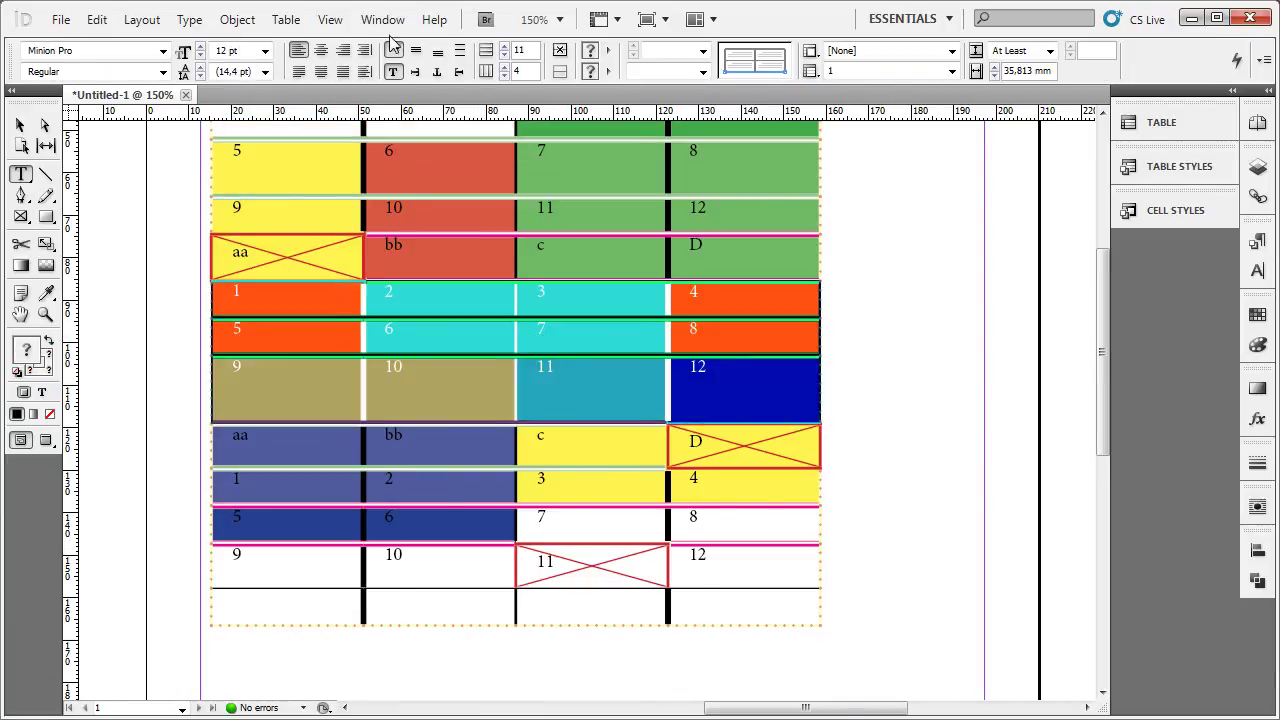
left_click(286, 19)
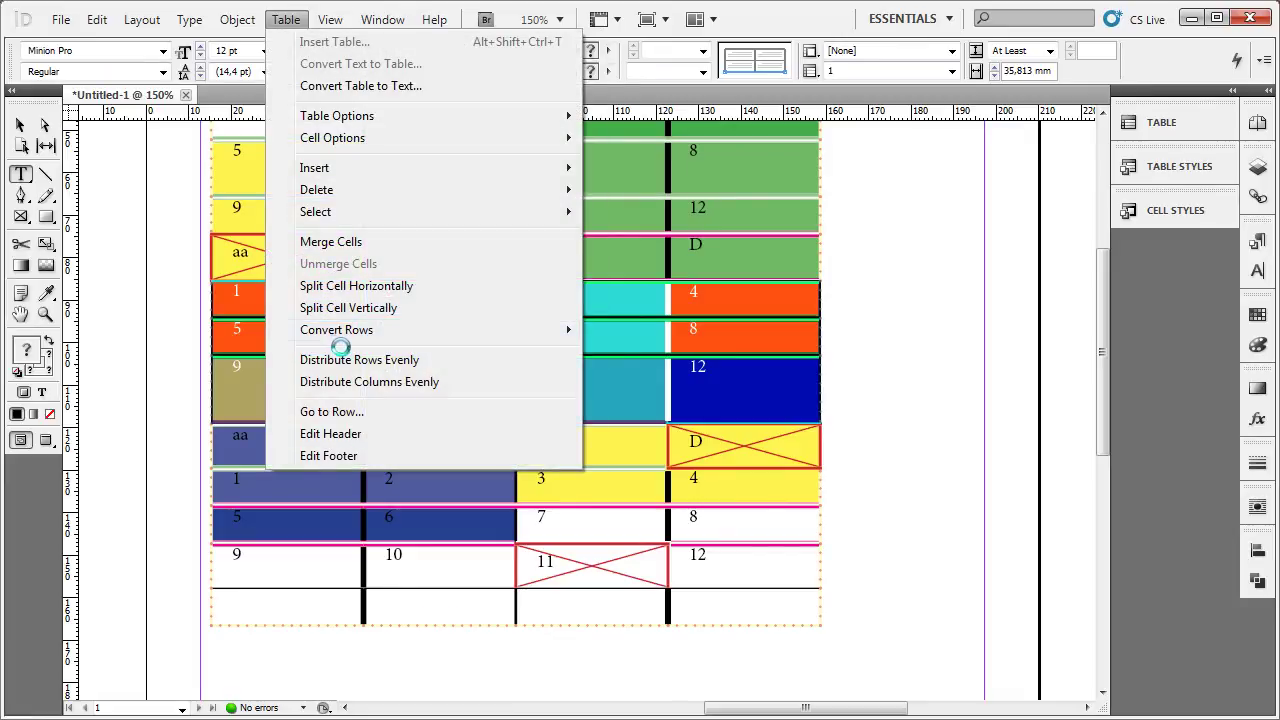
mouse_move(336, 330)
left_click(703, 352)
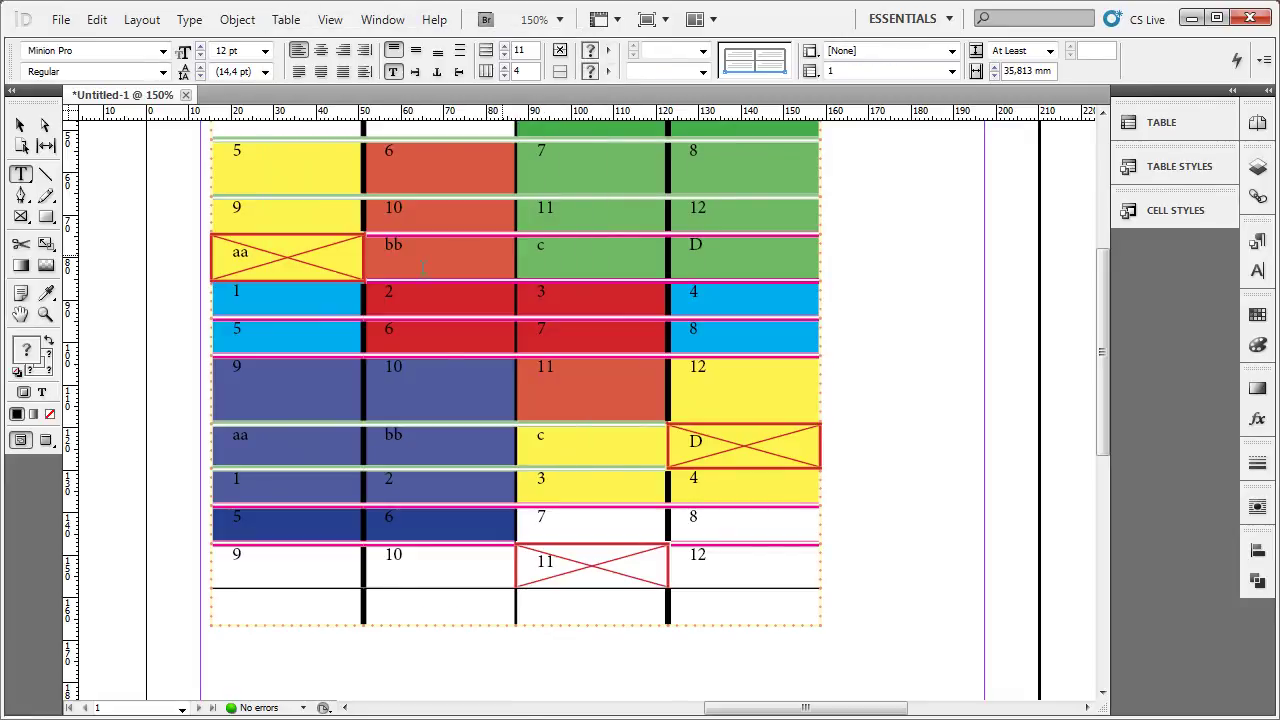
Step: Check the available row conversions for the 1 2 3 4 row and cell 2
left_click(212, 298)
left_click(286, 19)
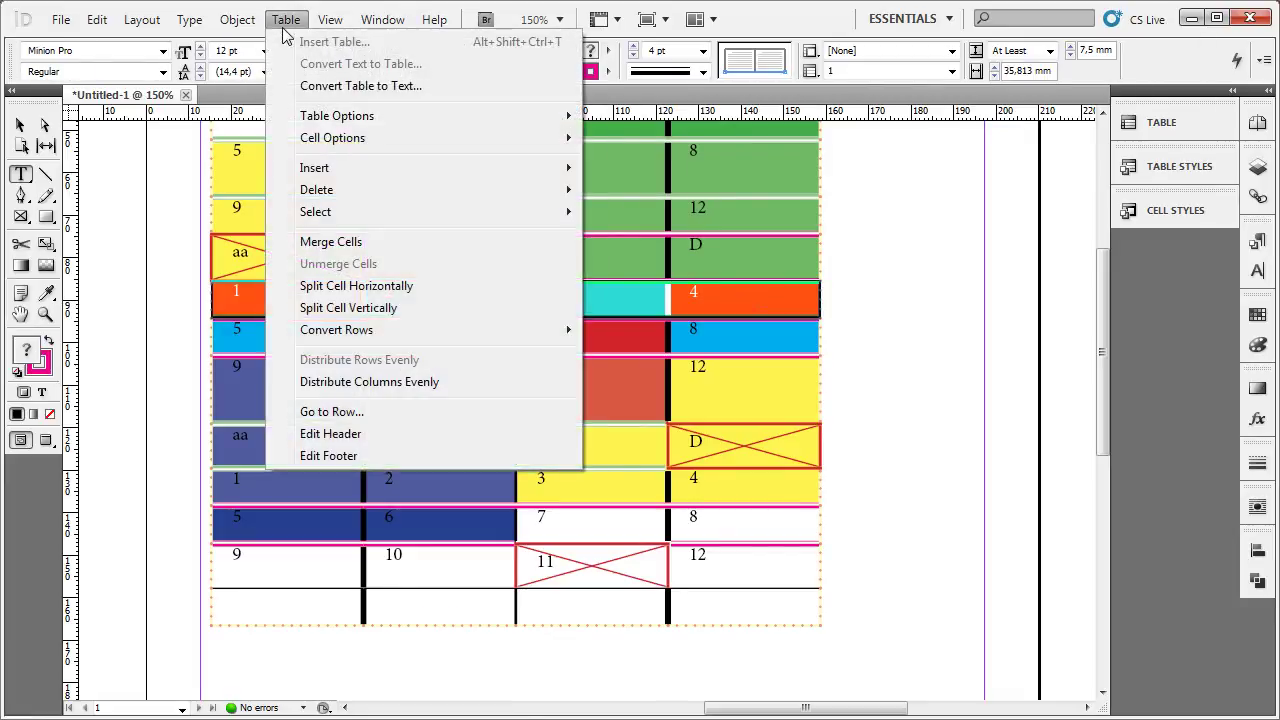
mouse_move(336, 329)
left_click(630, 352)
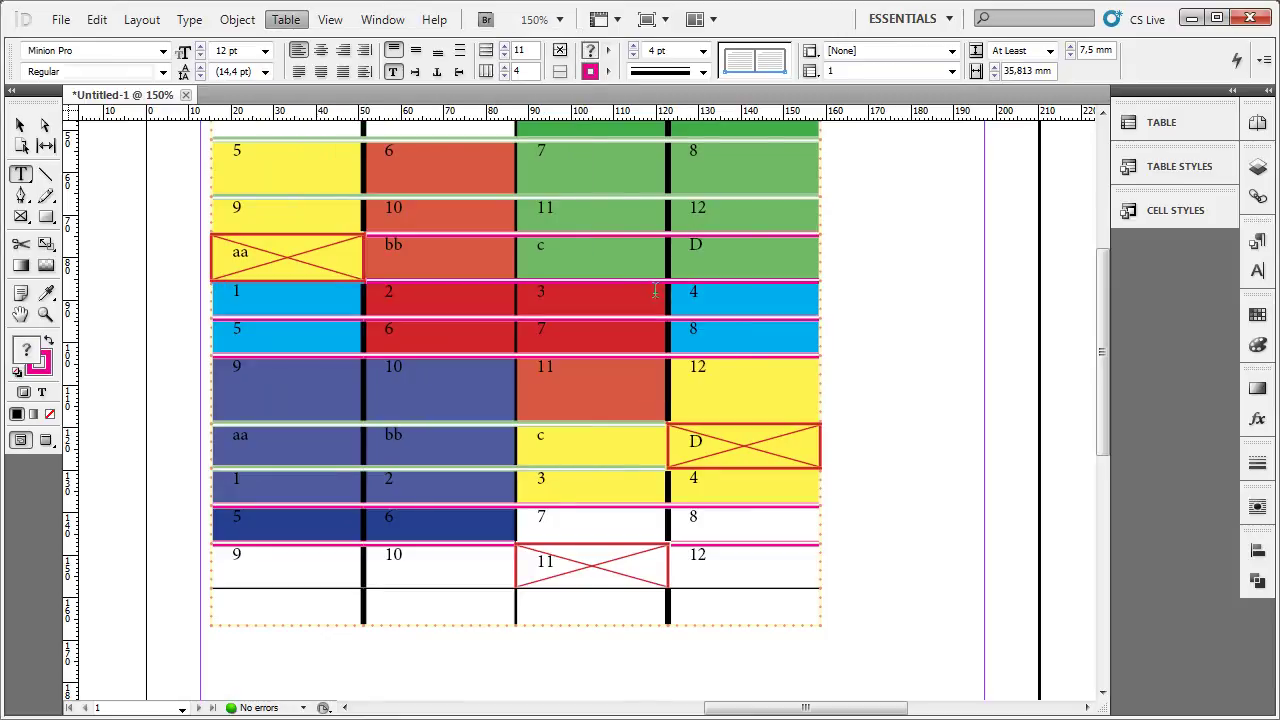
left_click_drag(655, 290, 476, 294)
left_click(286, 19)
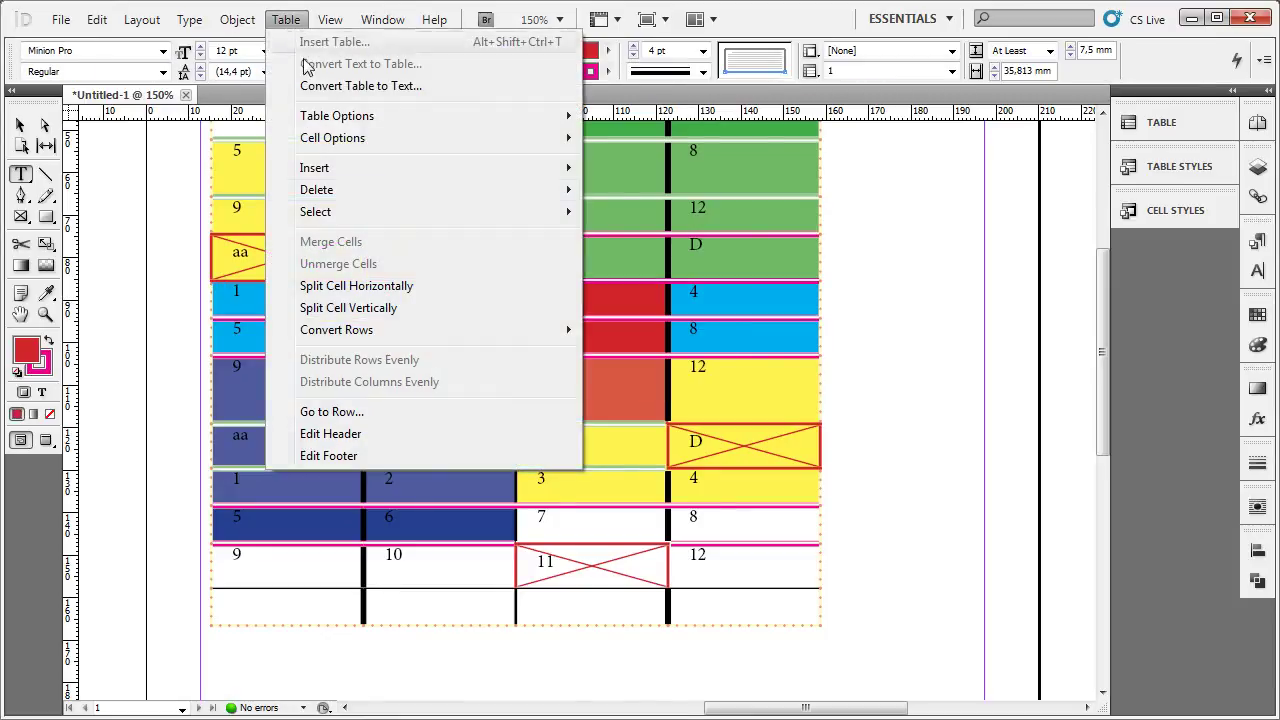
Step: Use Go to Row with the Body section to jump to a body row, then clear the selection
left_click(640, 195)
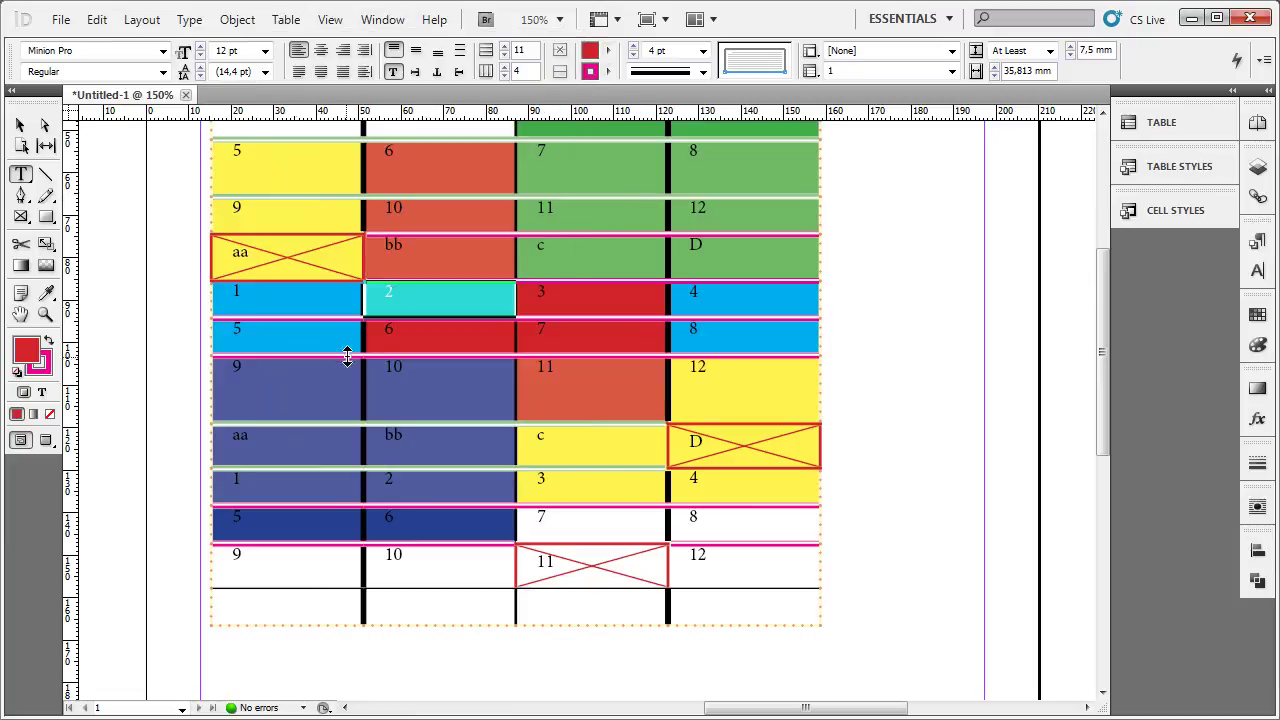
left_click(347, 362)
left_click(286, 19)
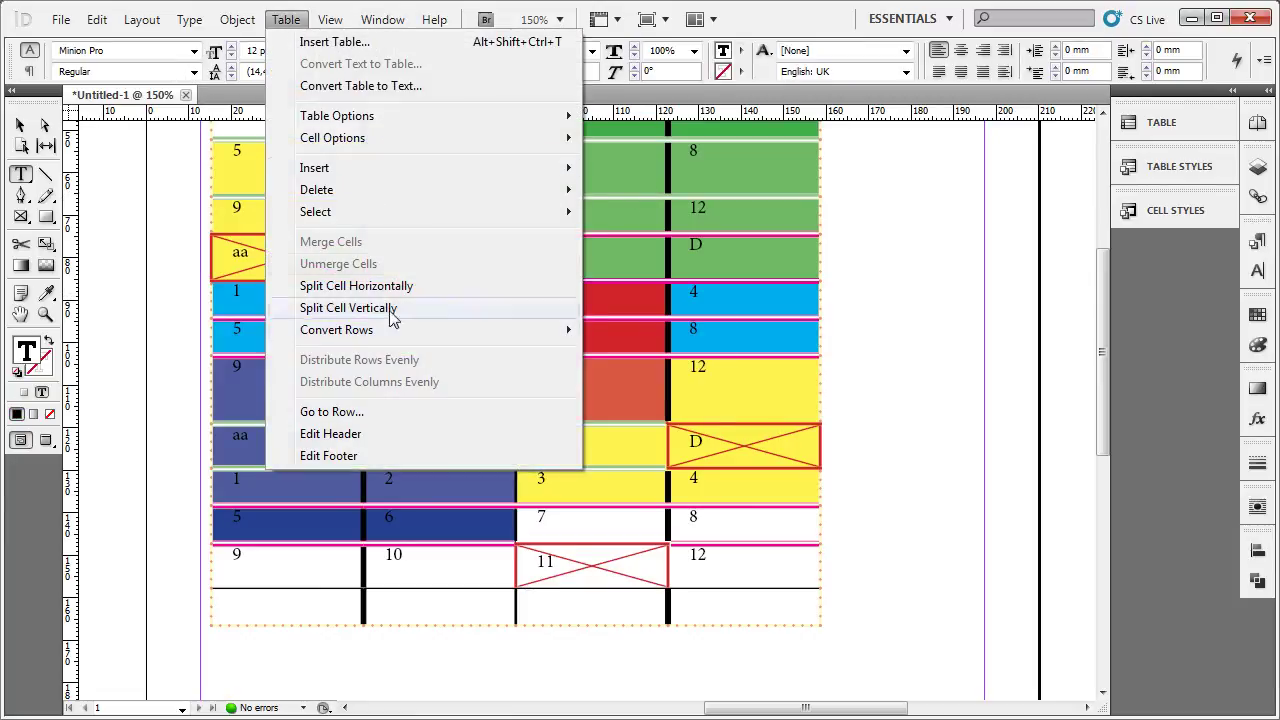
left_click(380, 411)
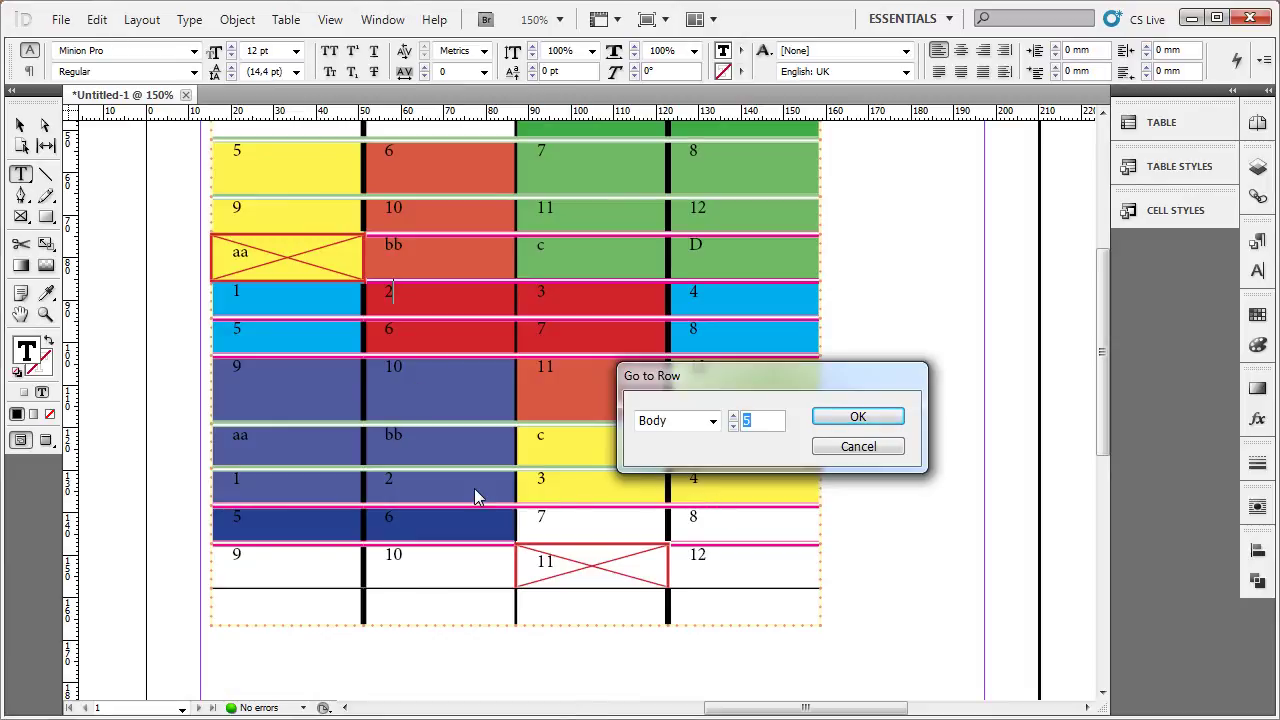
left_click(713, 421)
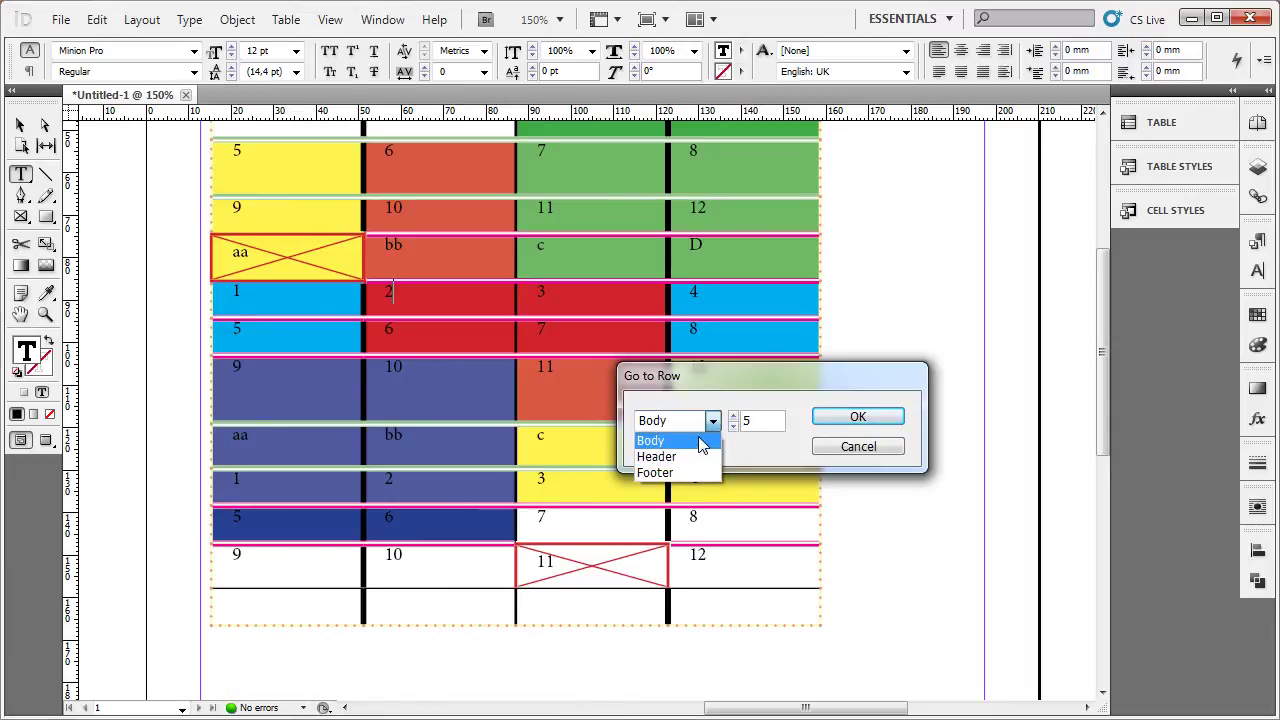
left_click(699, 440)
type("7")
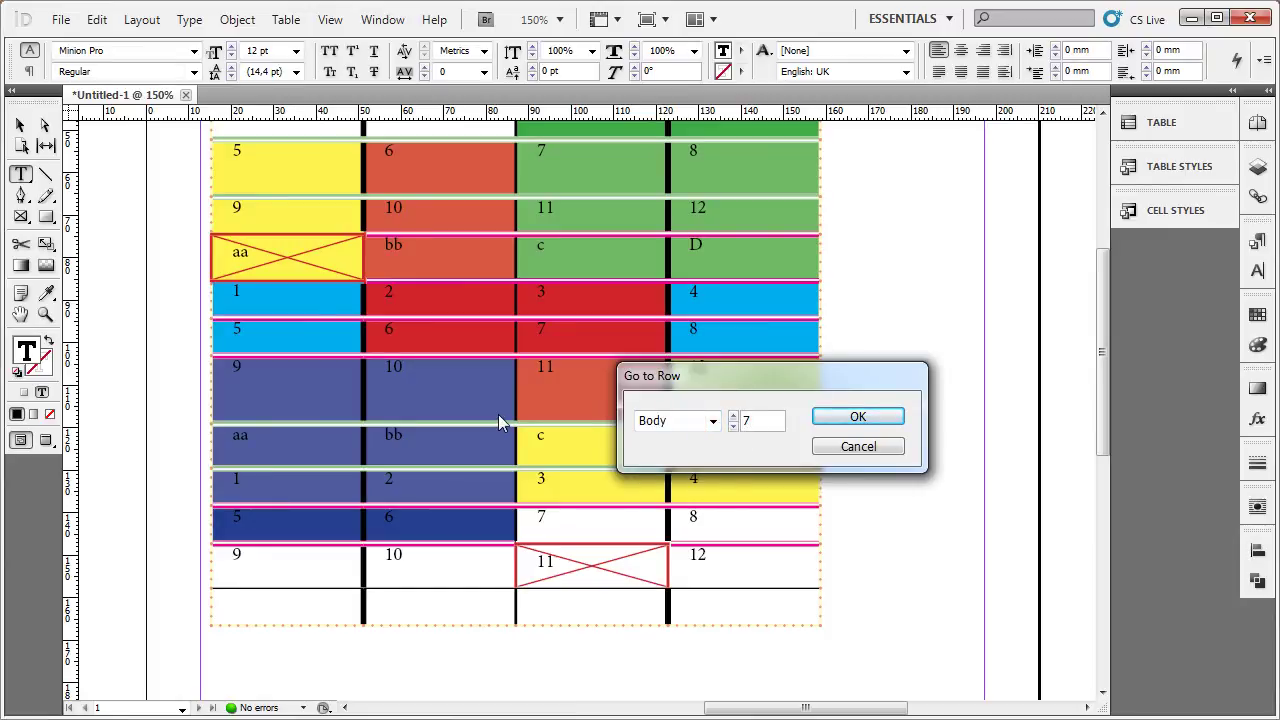
key("Return")
scroll(271, 407, "up", 2)
scroll(271, 407, "up", 2)
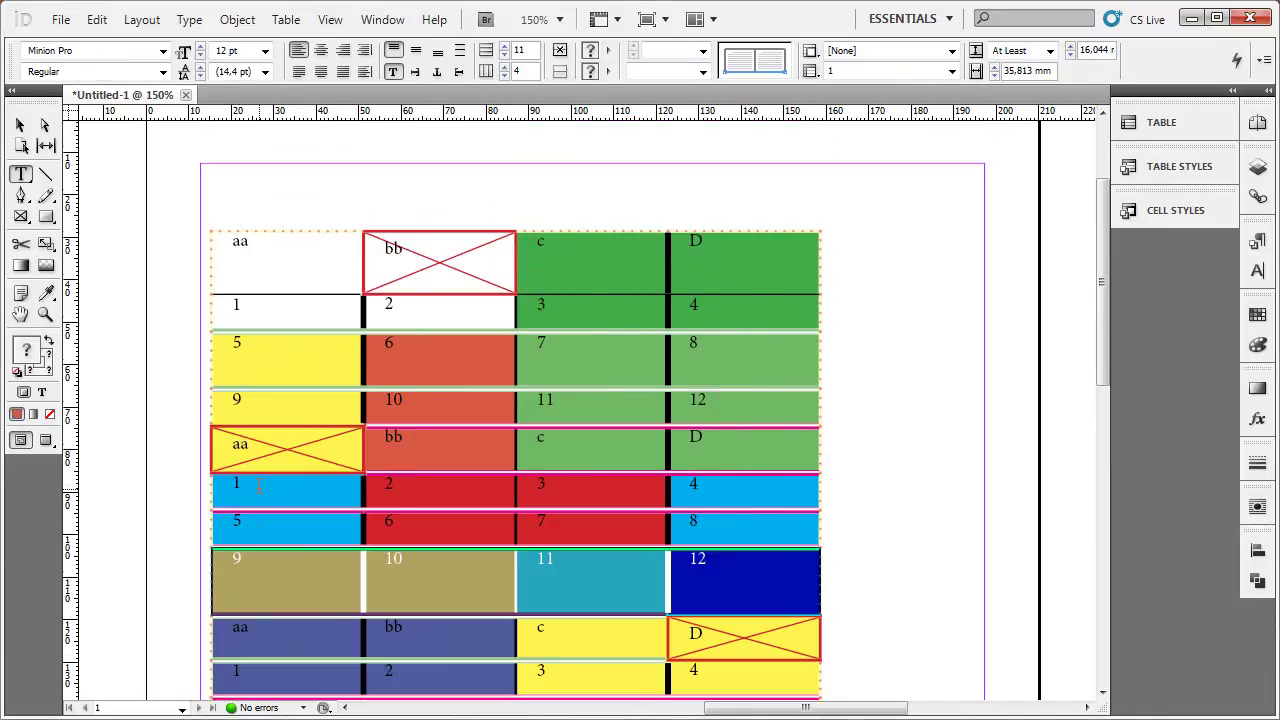
left_click(257, 589)
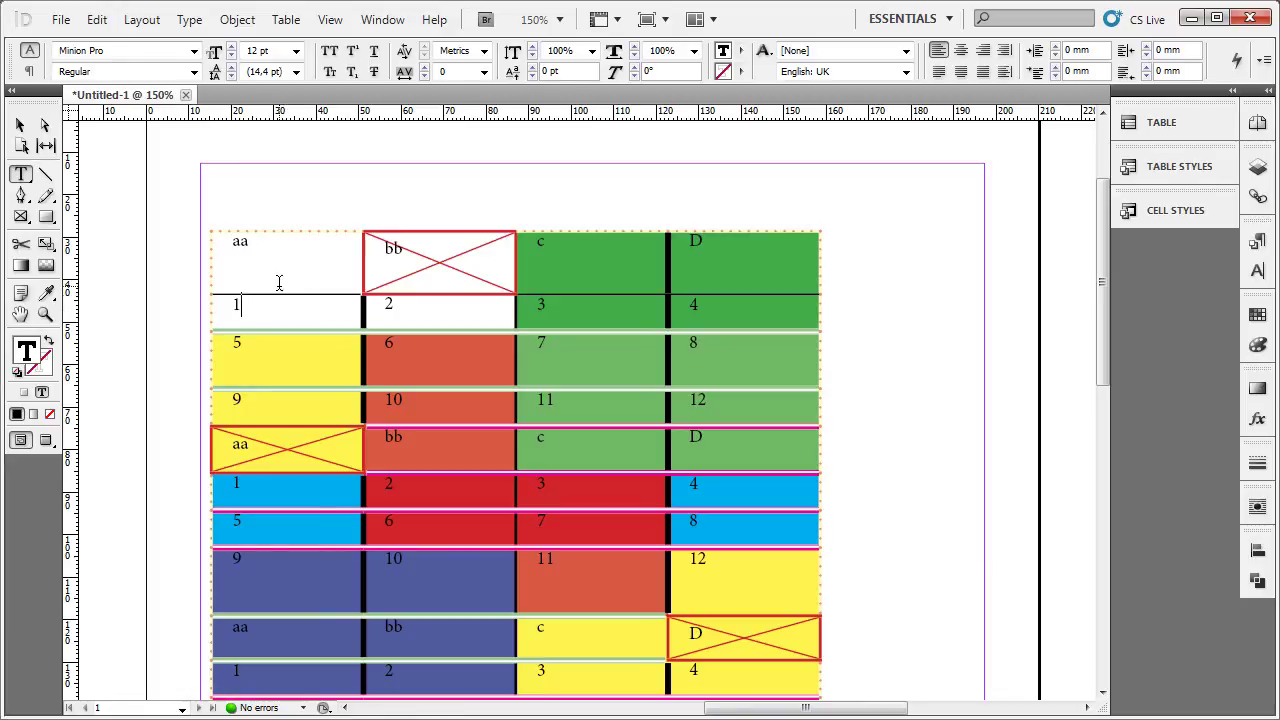
Step: Repeat Go to Row, choosing the Body section, and confirm
left_click(286, 20)
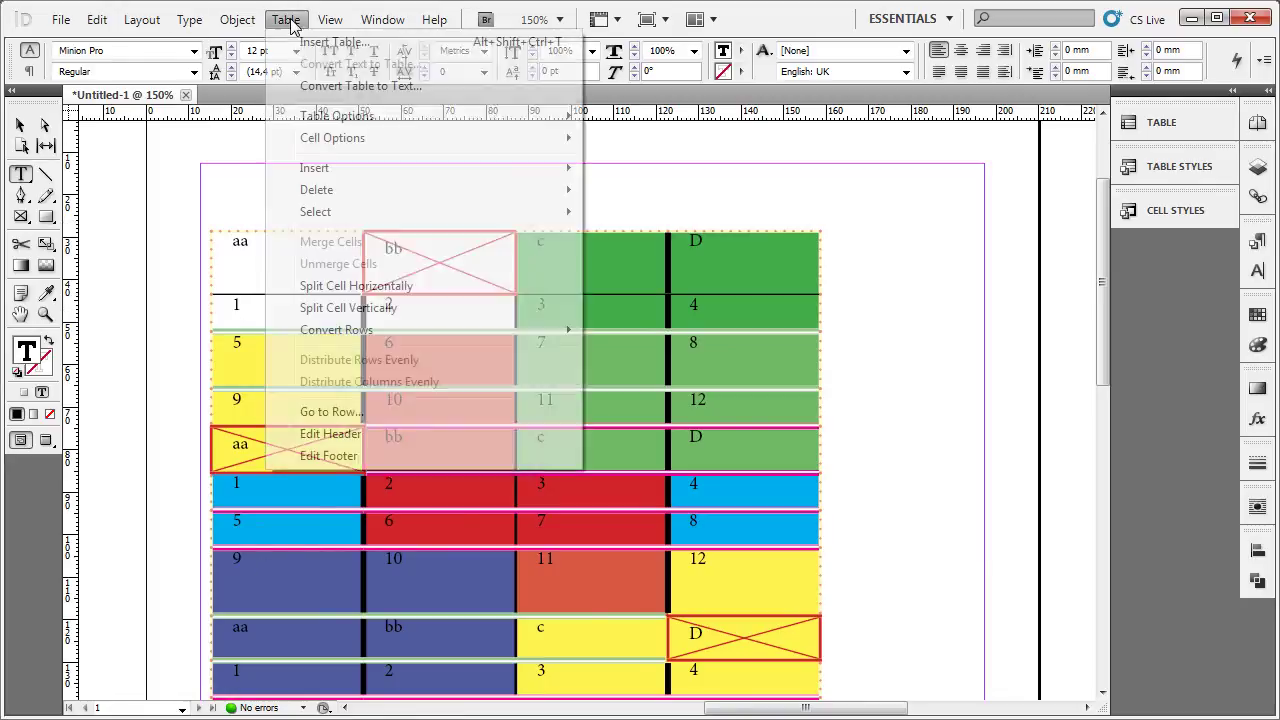
left_click(350, 411)
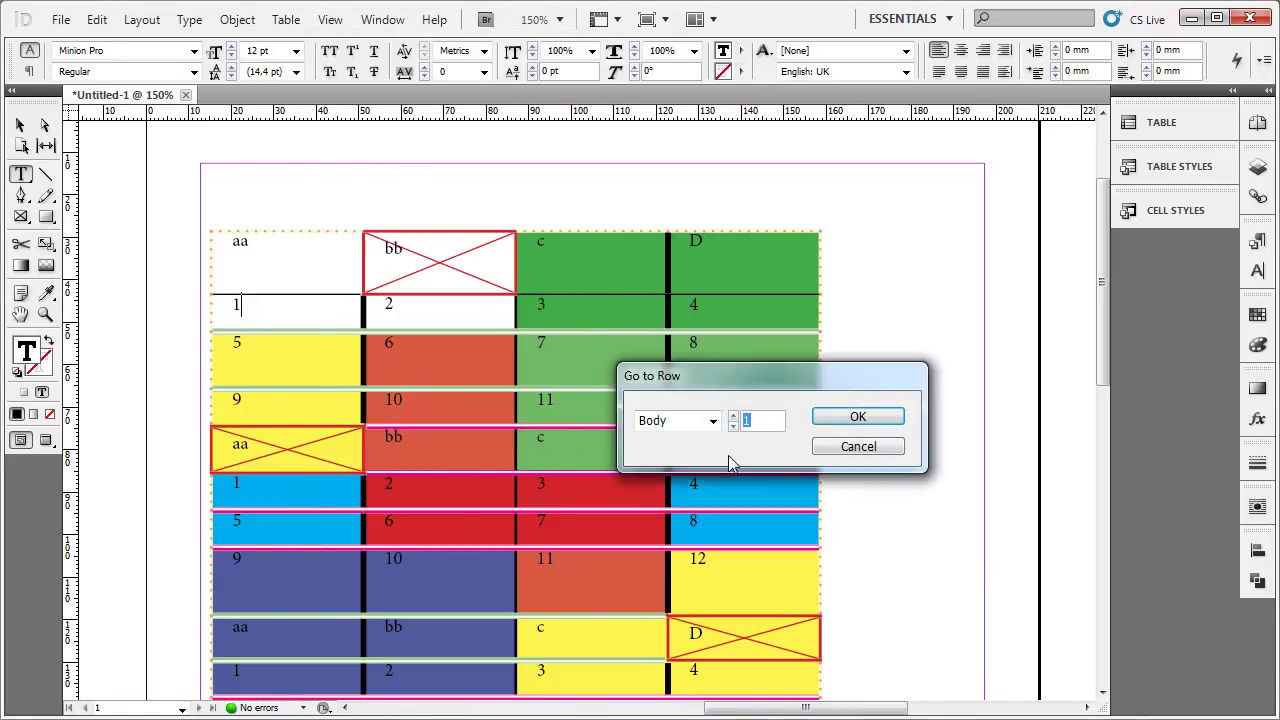
left_click(713, 421)
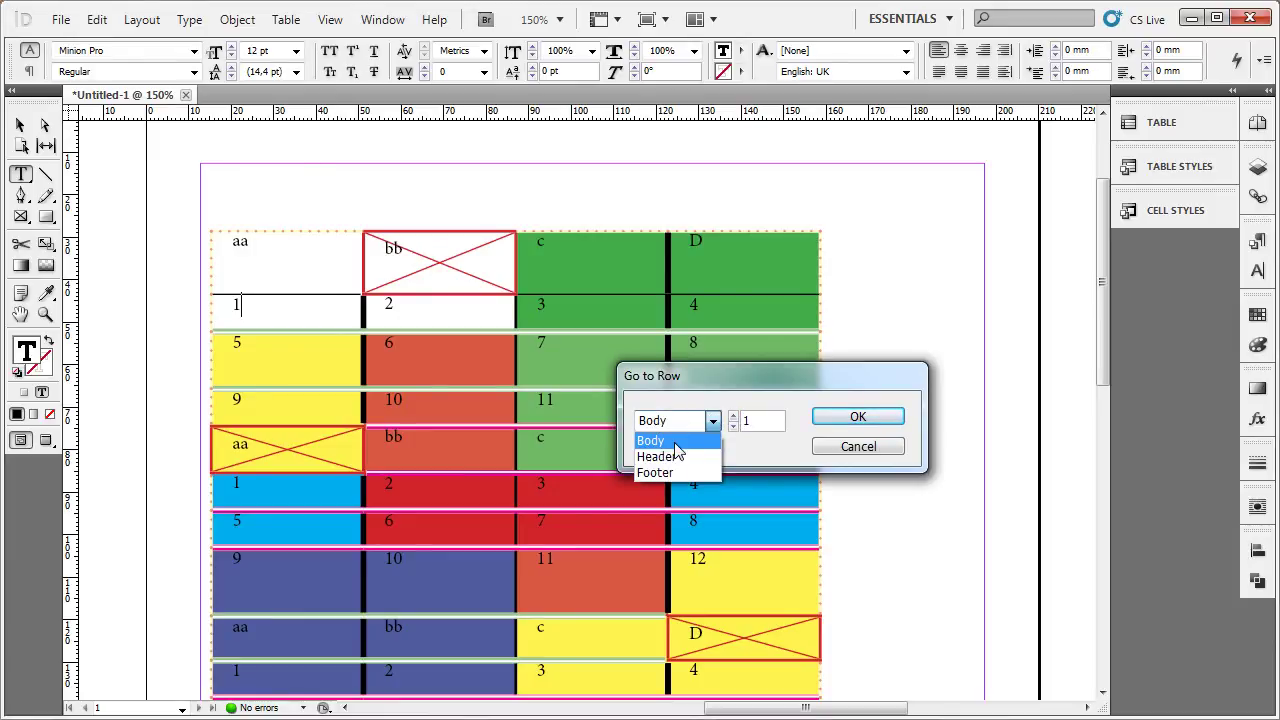
left_click(675, 446)
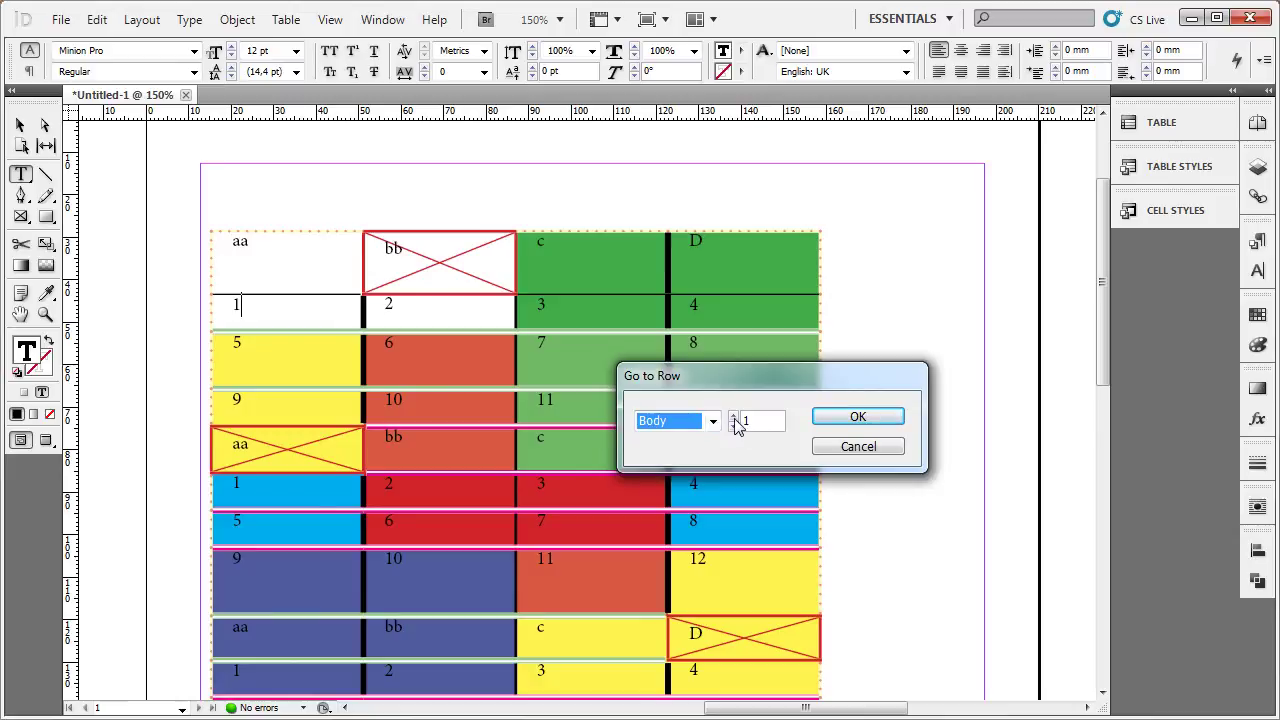
left_click(857, 417)
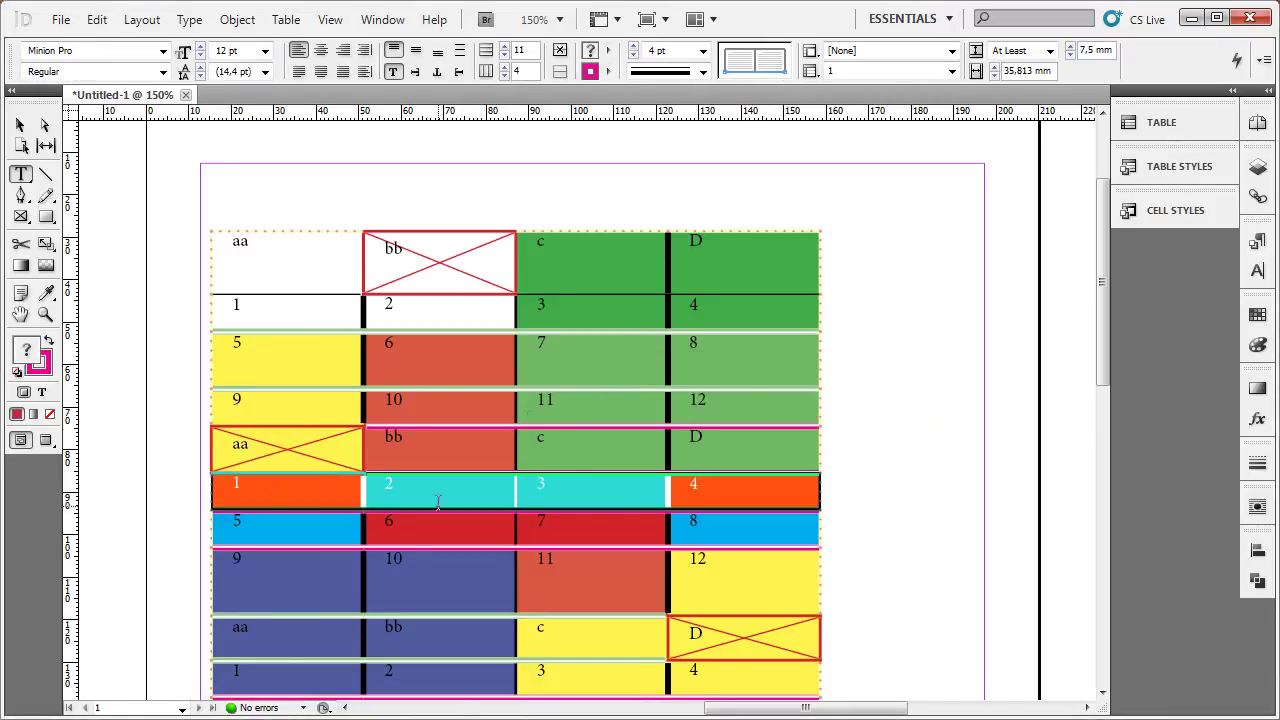
Step: Select the aa, bb, c, D row, then select just the aa cell
left_click_drag(310, 278, 752, 256)
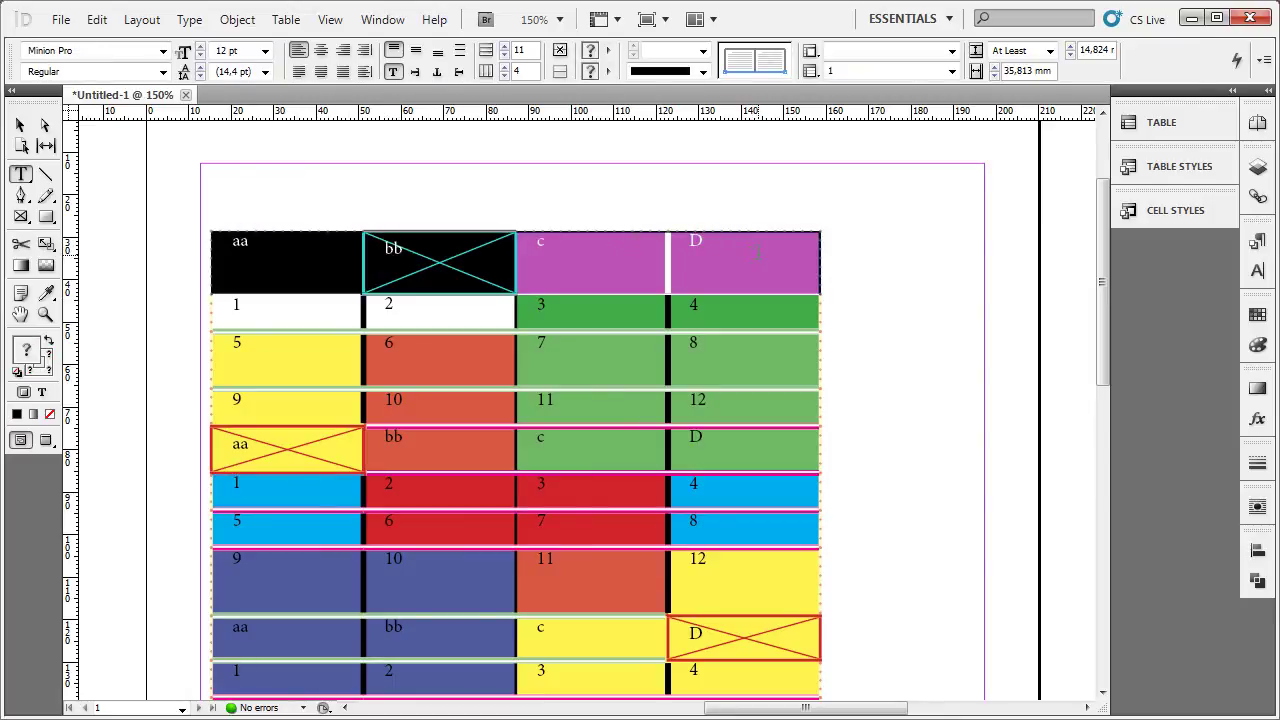
left_click(748, 258)
scroll(323, 606, "down", 1)
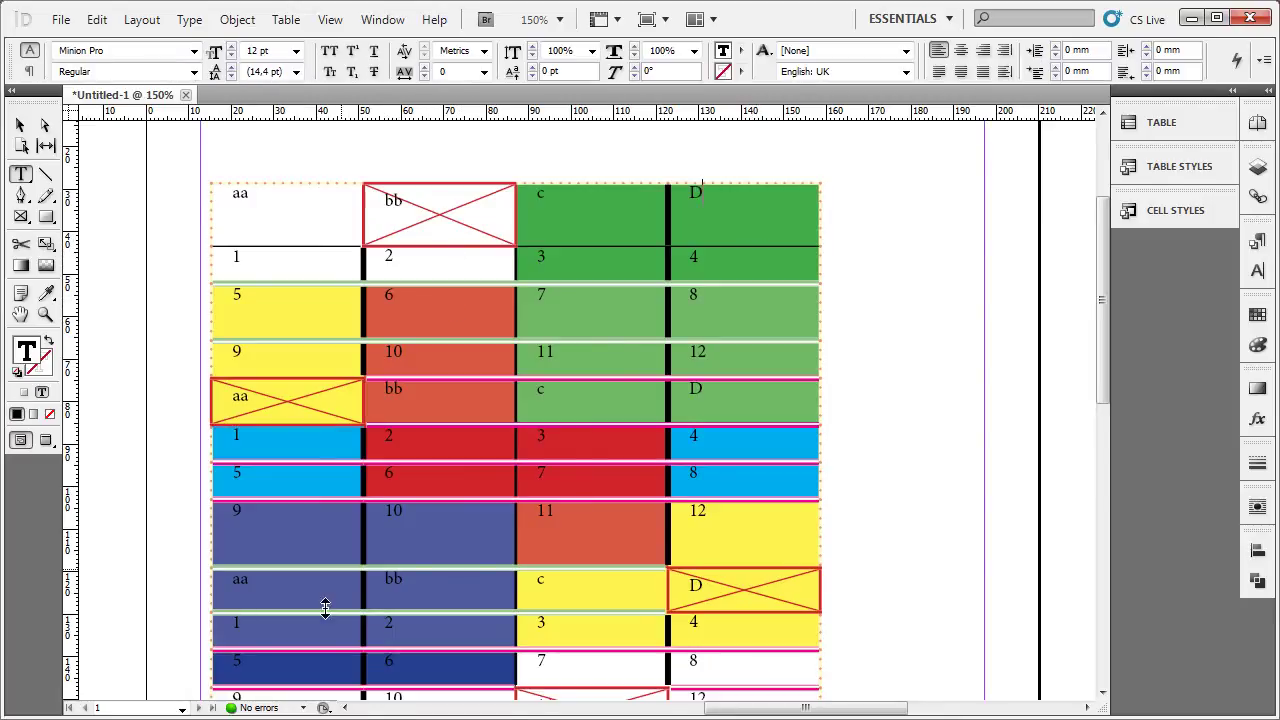
scroll(335, 582, "down", 4)
scroll(324, 508, "up", 5)
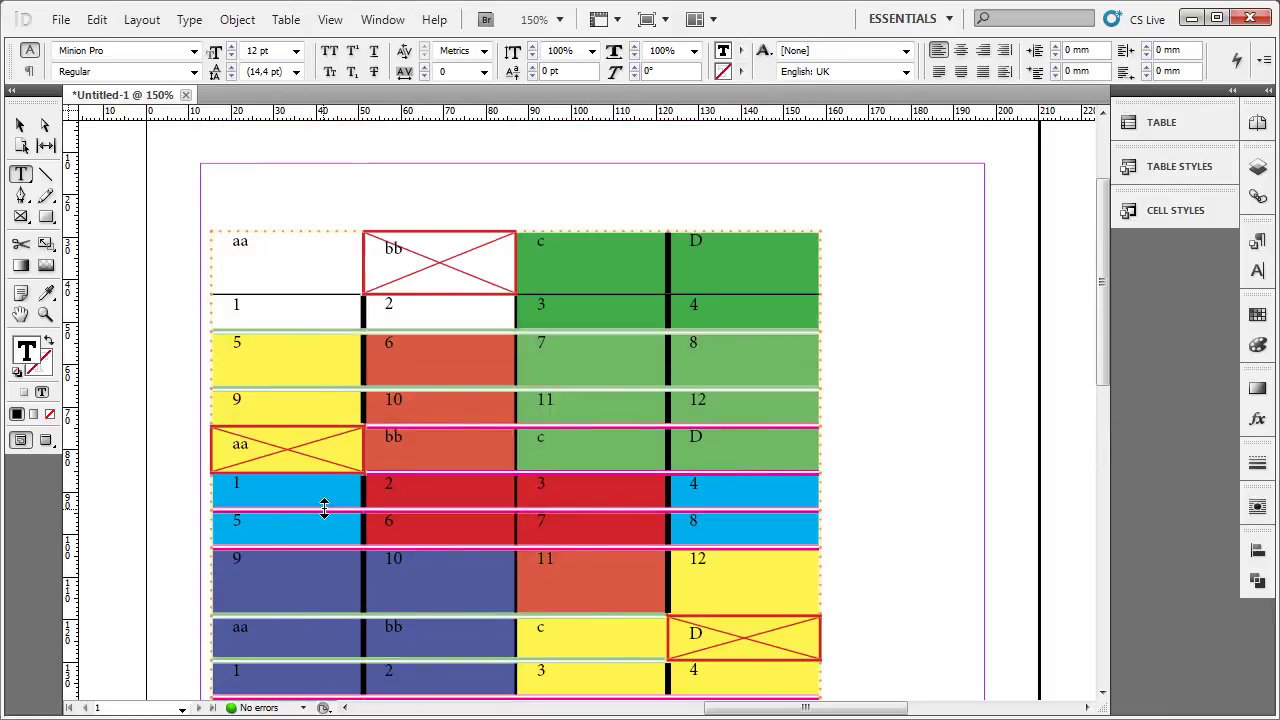
left_click(264, 275)
key("Escape")
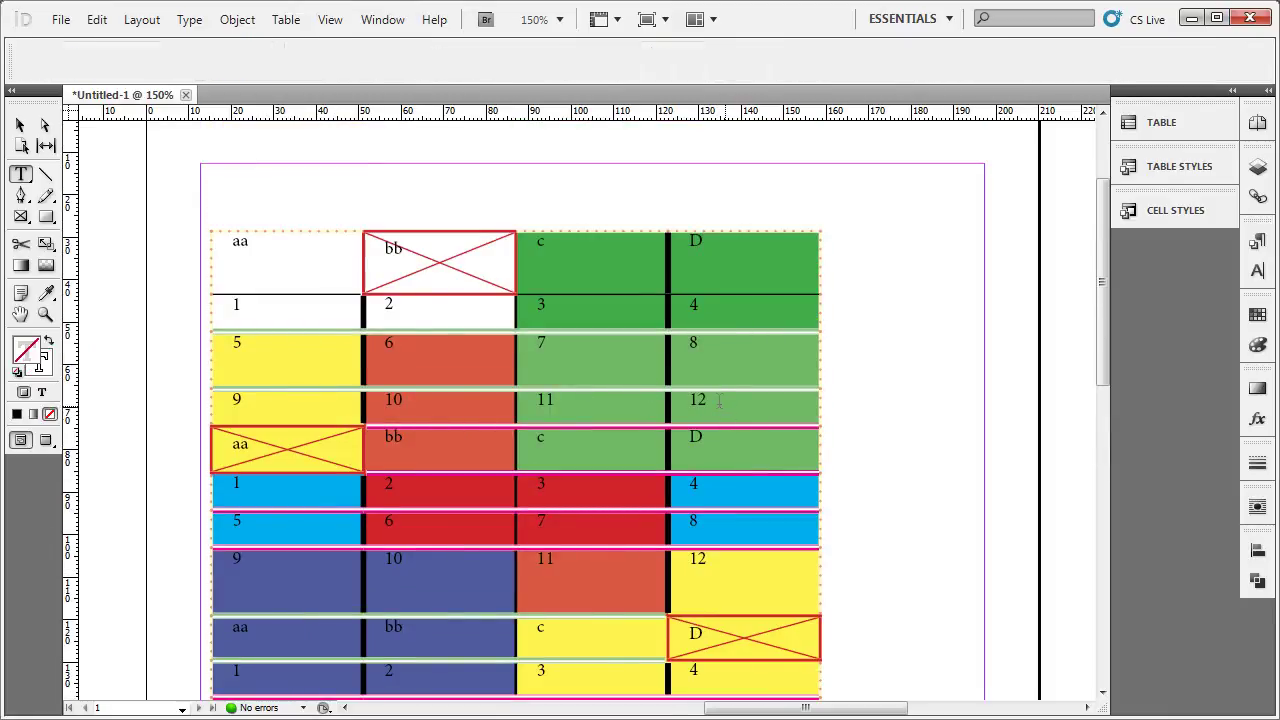
Step: Convert the selected rows numbered 1 to 12 into header rows from the Table menu
mouse_move(722, 400)
left_mouse_down()
mouse_move(304, 191)
mouse_move(176, 319)
left_mouse_up()
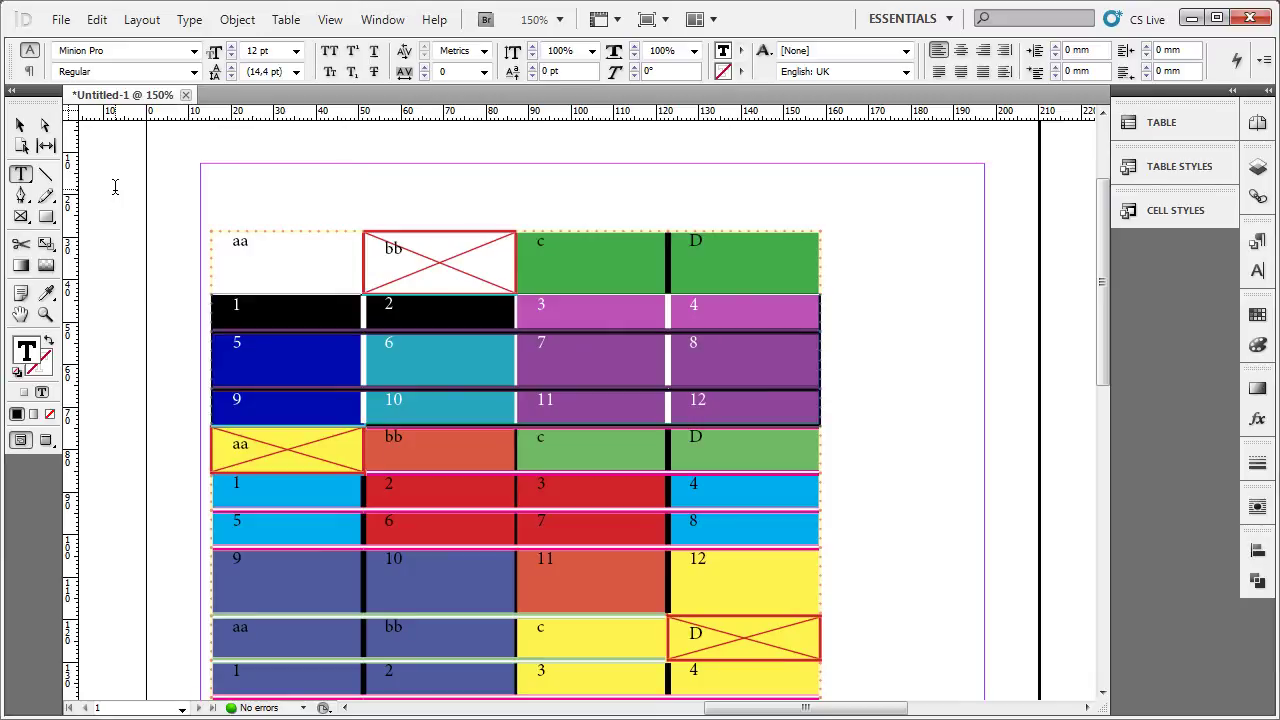
left_click(286, 20)
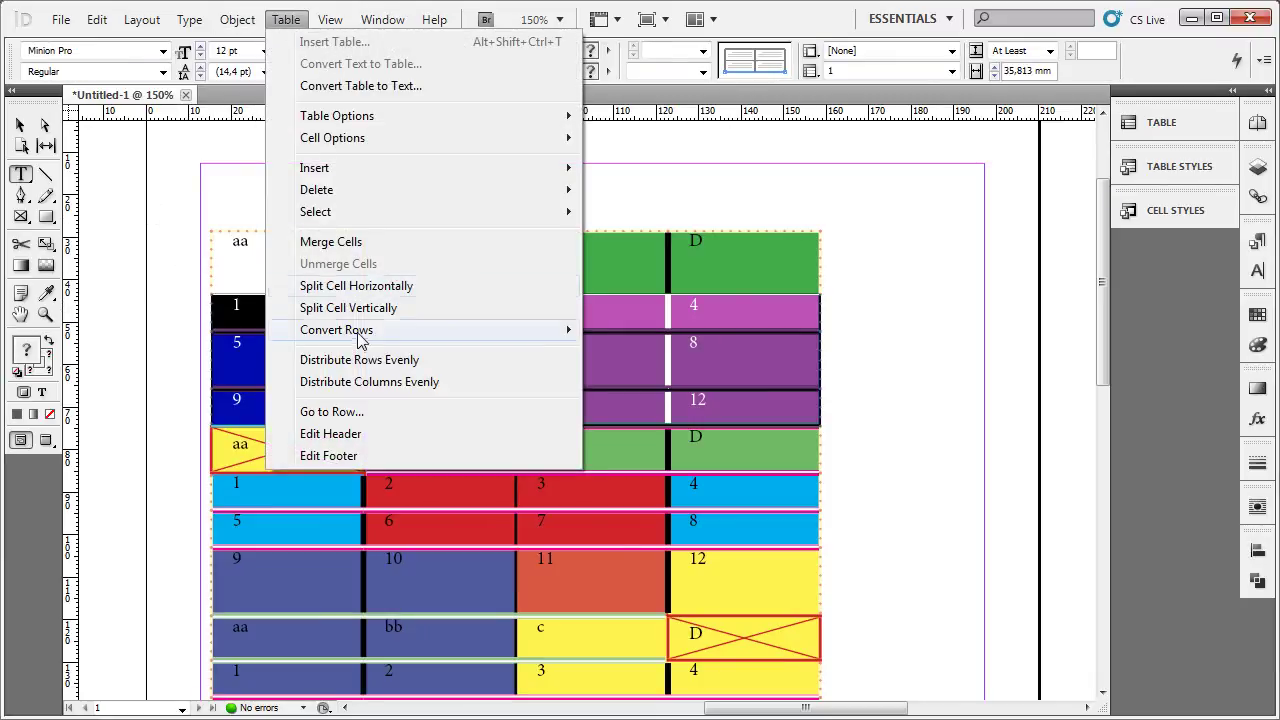
left_click(688, 329)
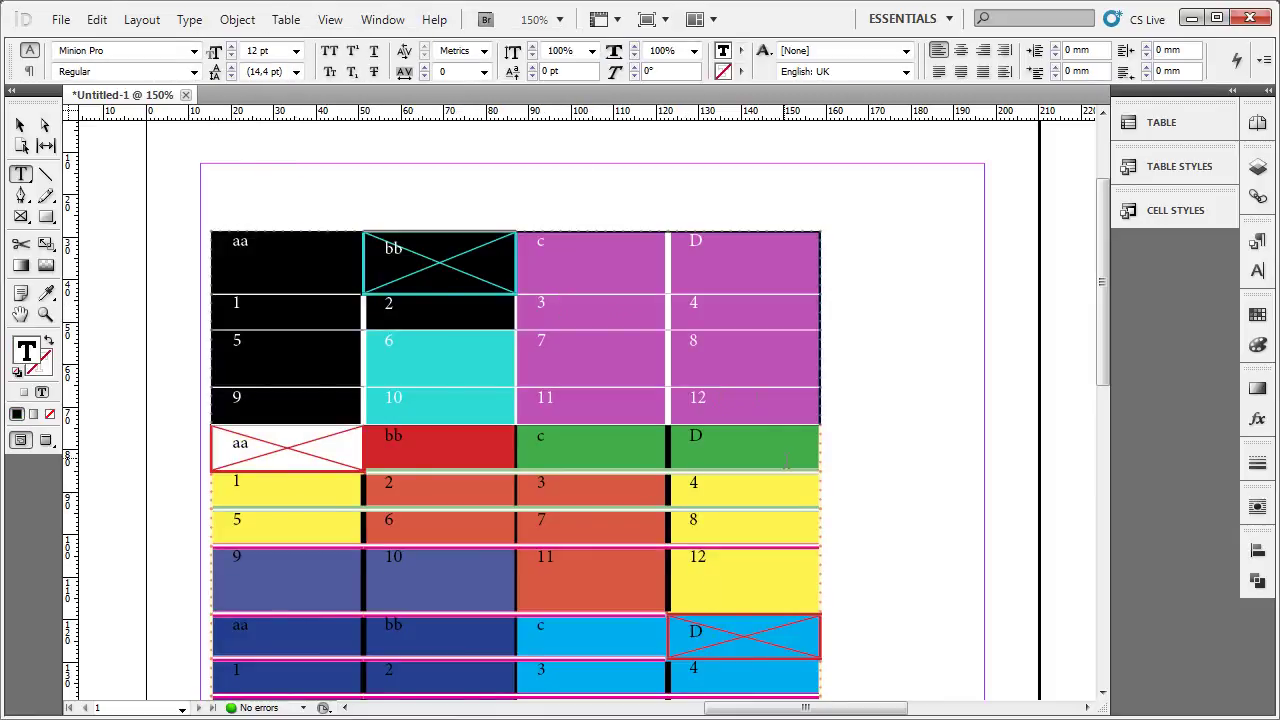
Step: Check the new header's colours by selecting column c's top cells and the aa-to-12 rows
left_click(589, 289)
left_click(590, 230)
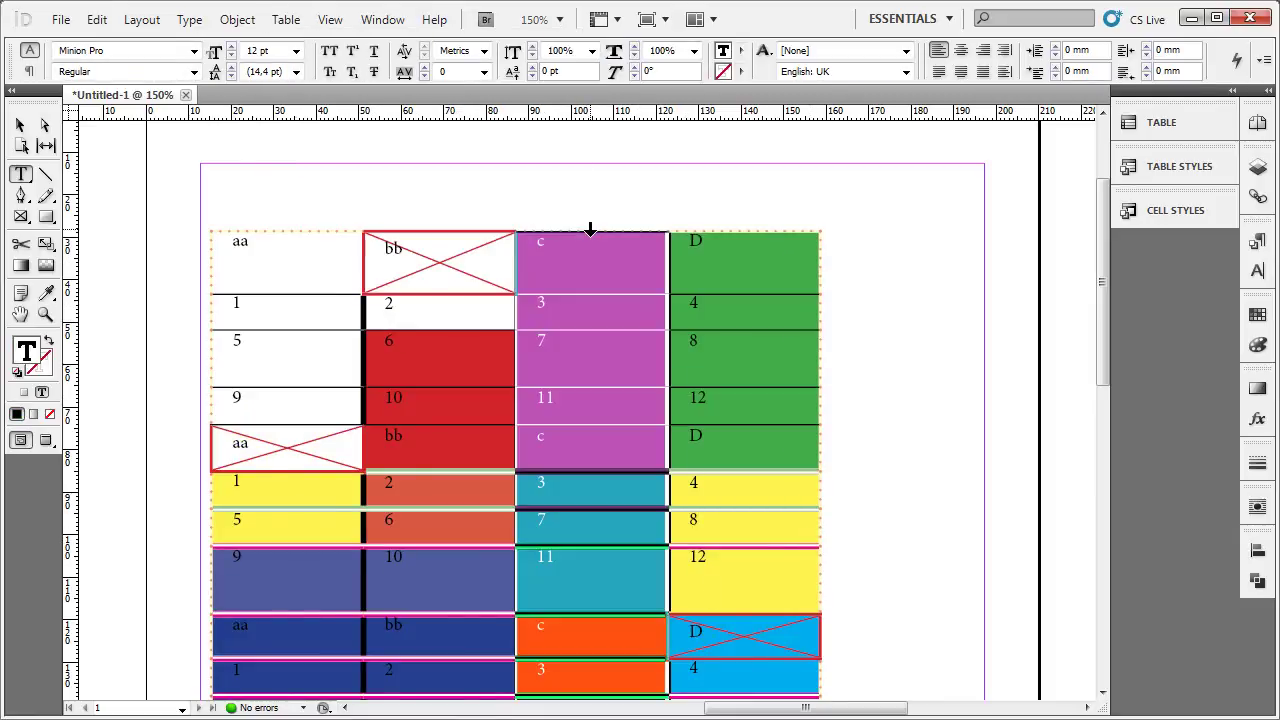
left_click_drag(590, 245, 590, 522)
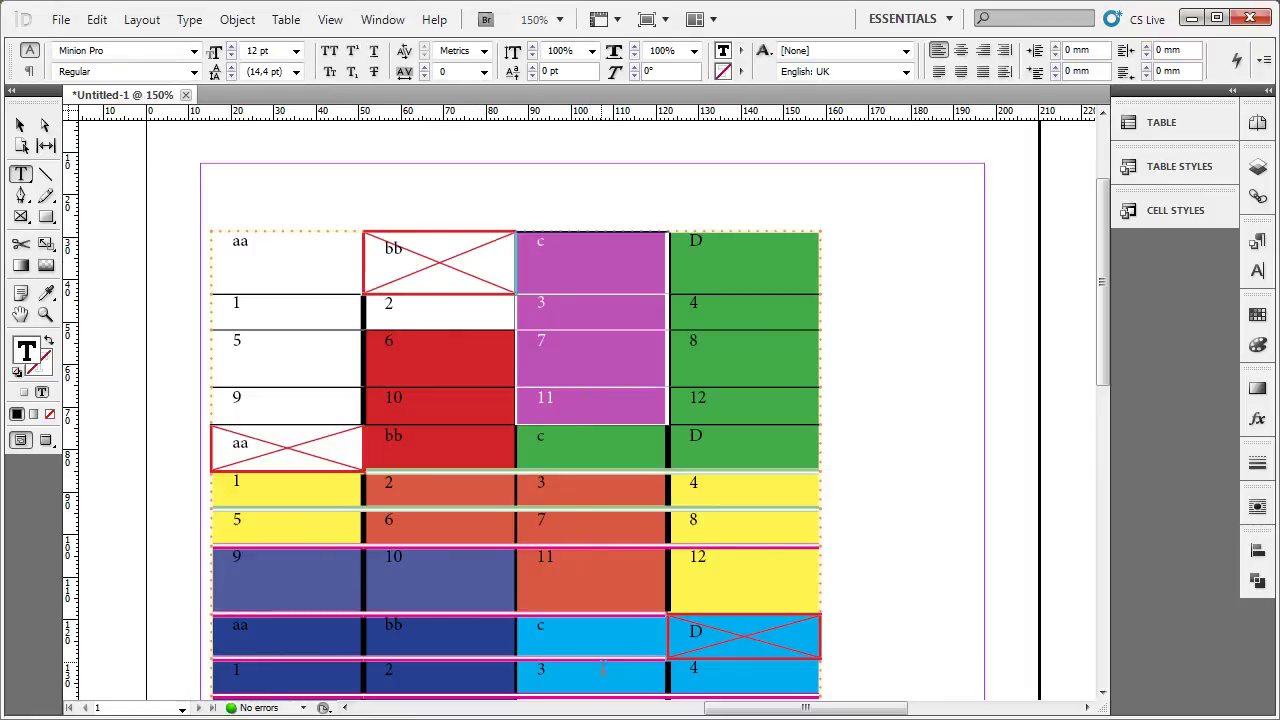
left_click(597, 315)
left_click(248, 243)
left_click_drag(286, 253, 705, 400)
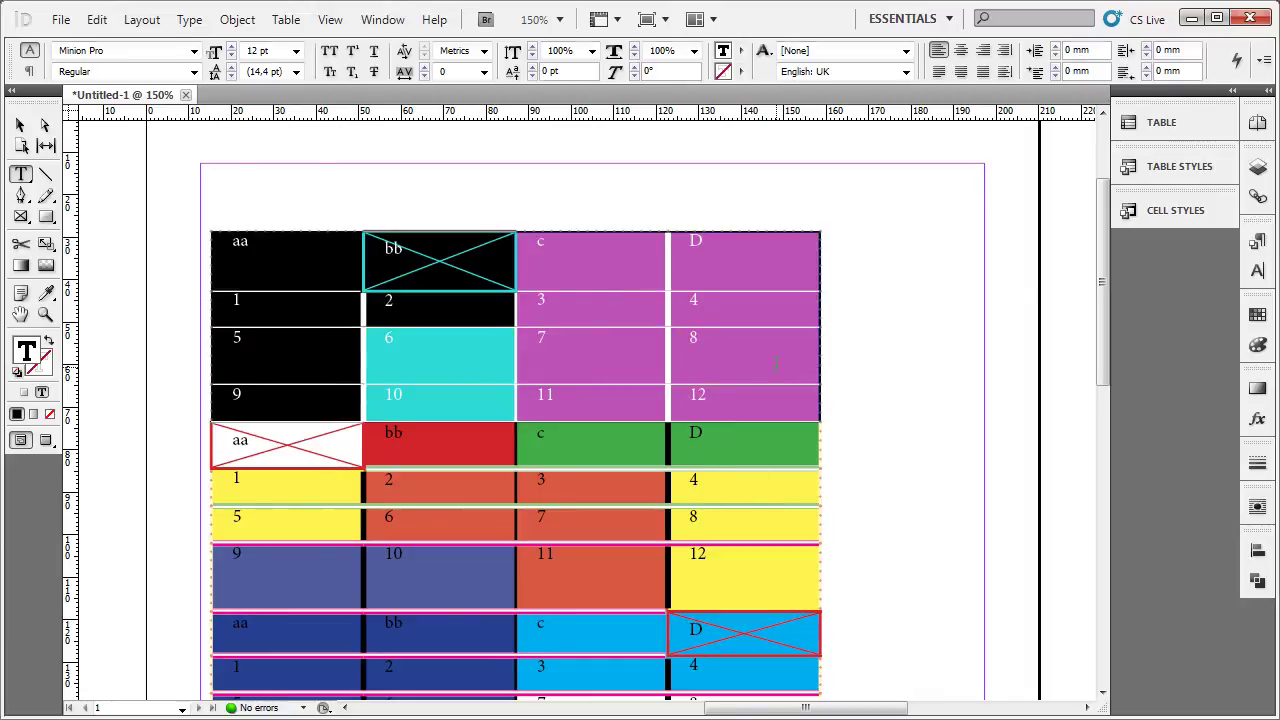
scroll(800, 618, "down", 5)
scroll(600, 400, "down", 1)
scroll(410, 258, "up", 5)
Step: Reselect all four header rows from aa down to 12 to confirm them, then deselect
left_click(410, 258)
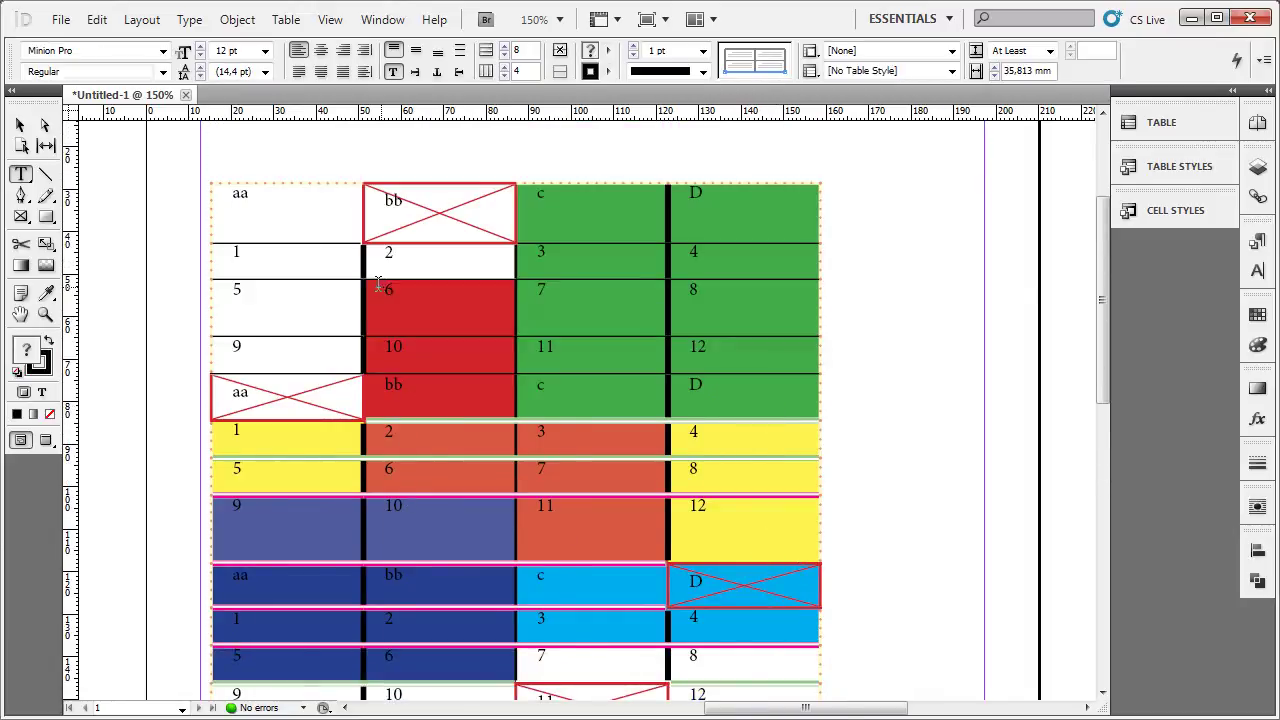
key("ctrl+a")
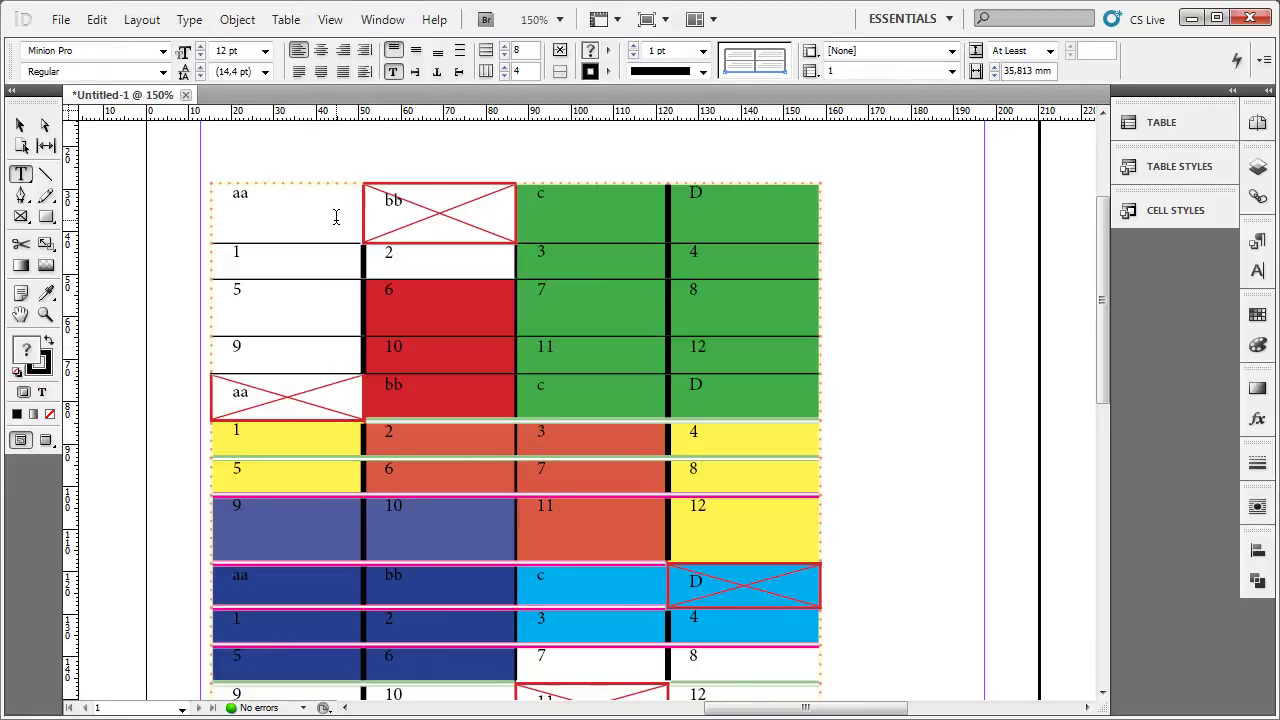
left_click_drag(337, 214, 808, 405)
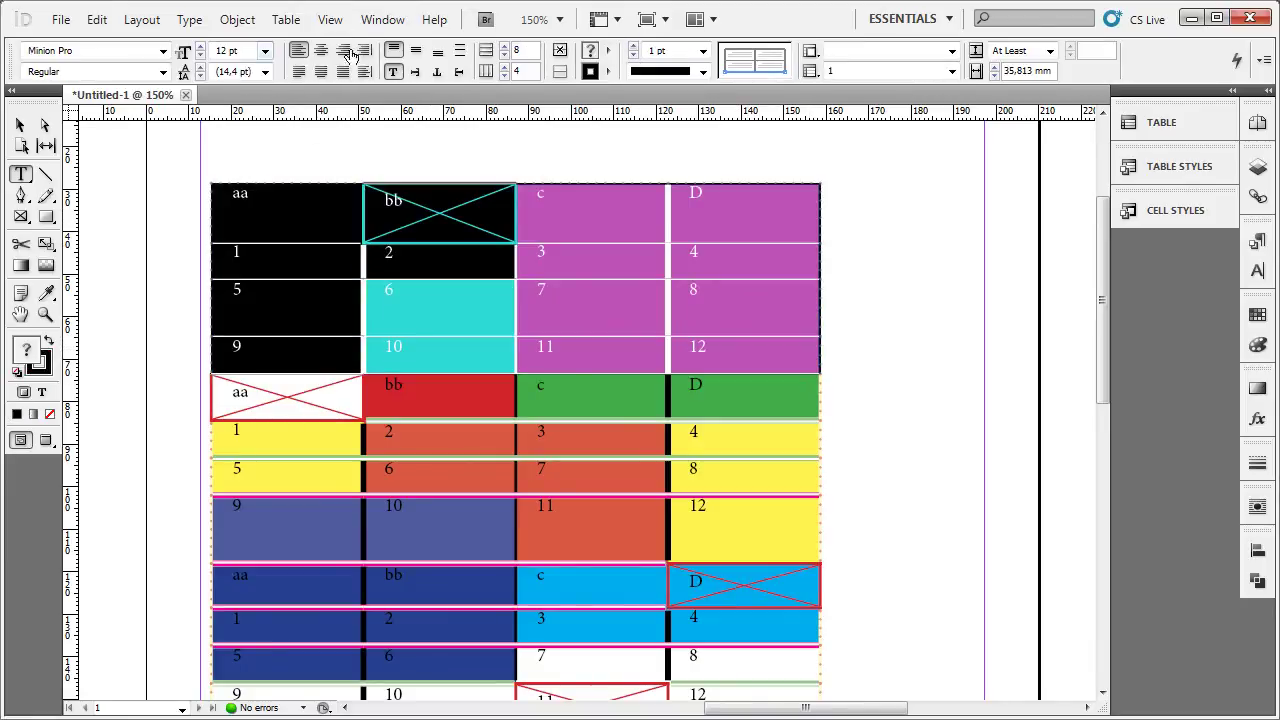
left_click(295, 206)
left_click_drag(295, 206, 847, 514)
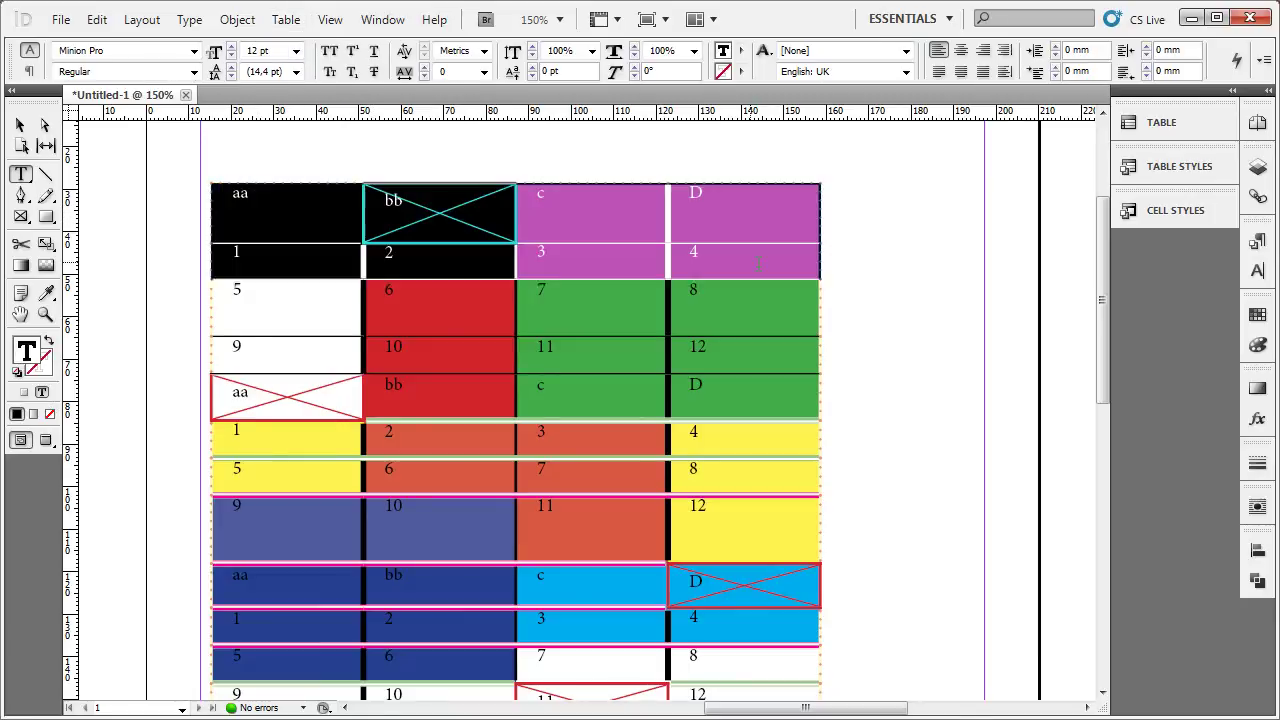
left_click(629, 491)
scroll(609, 474, "down", 3)
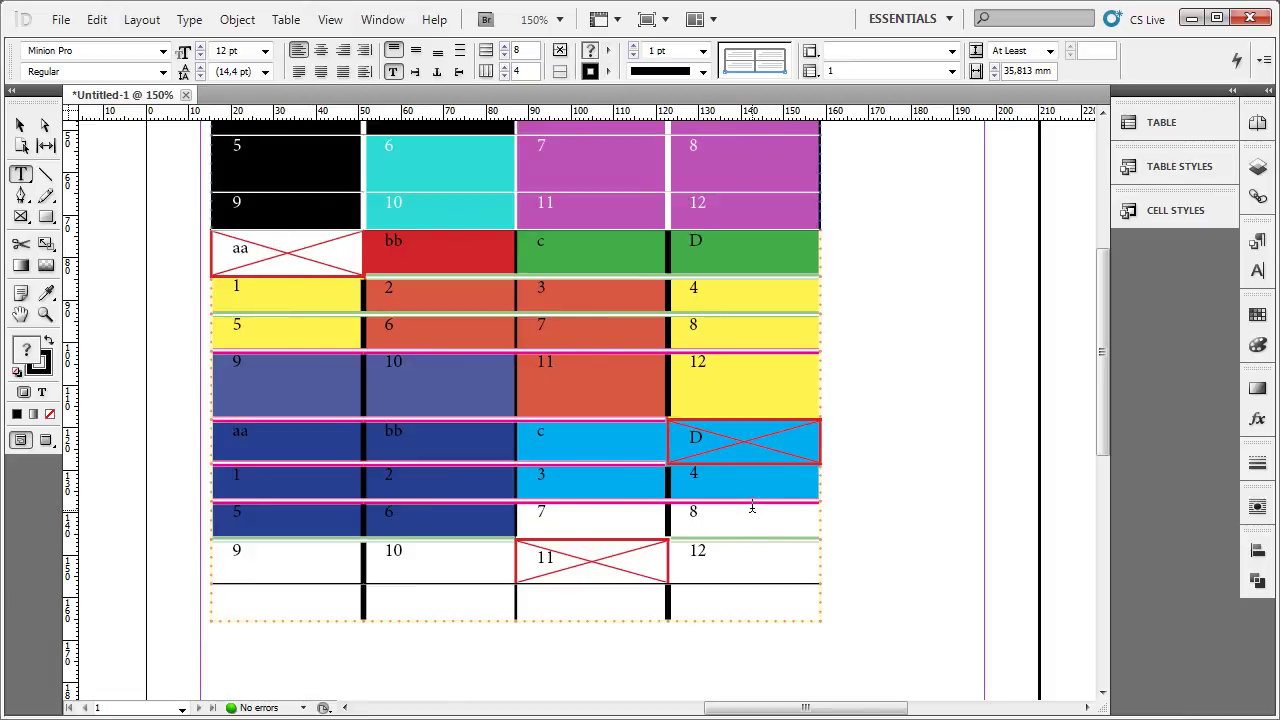
scroll(752, 508, "up", 2)
scroll(778, 472, "up", 2)
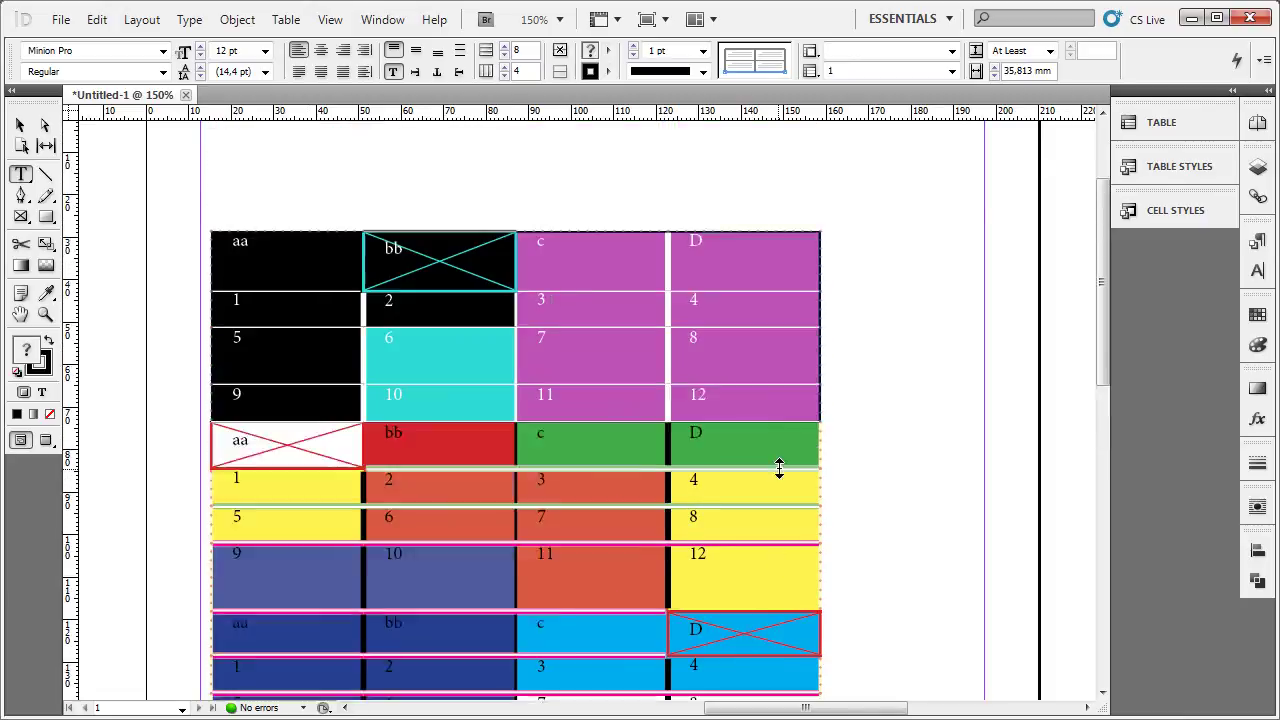
scroll(774, 469, "down", 3)
left_click(295, 647)
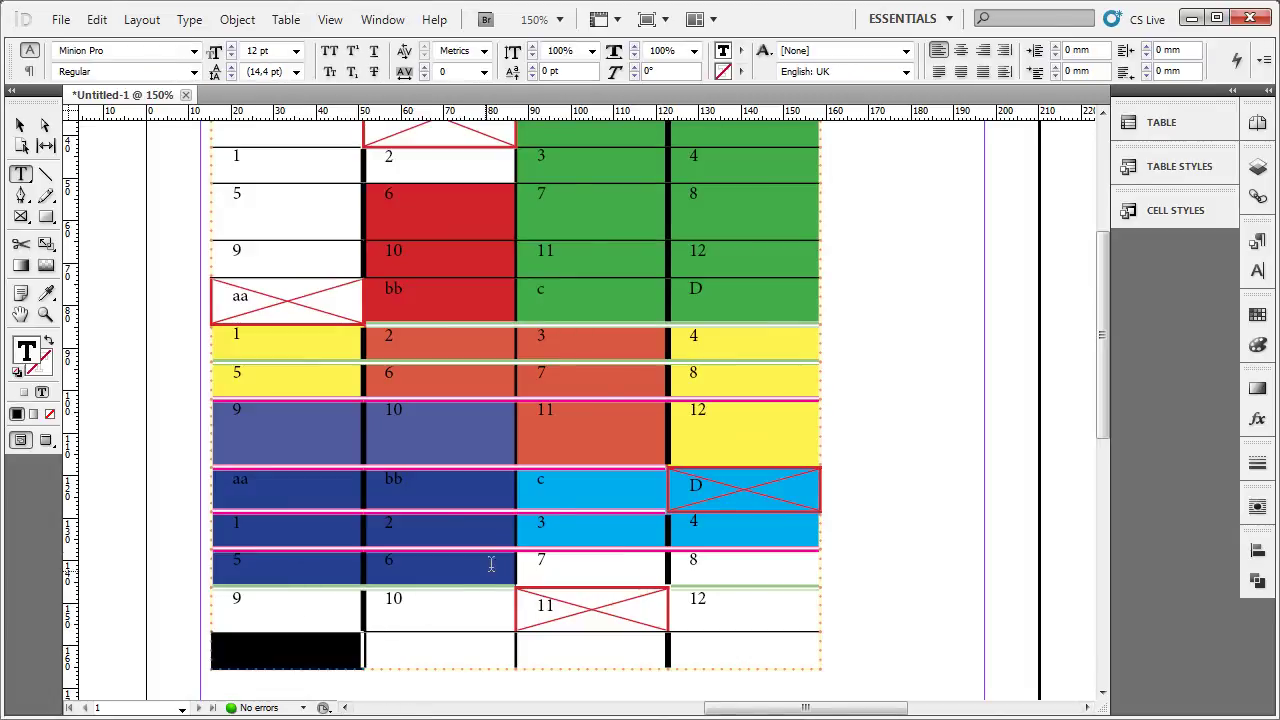
left_click_drag(295, 647, 728, 640)
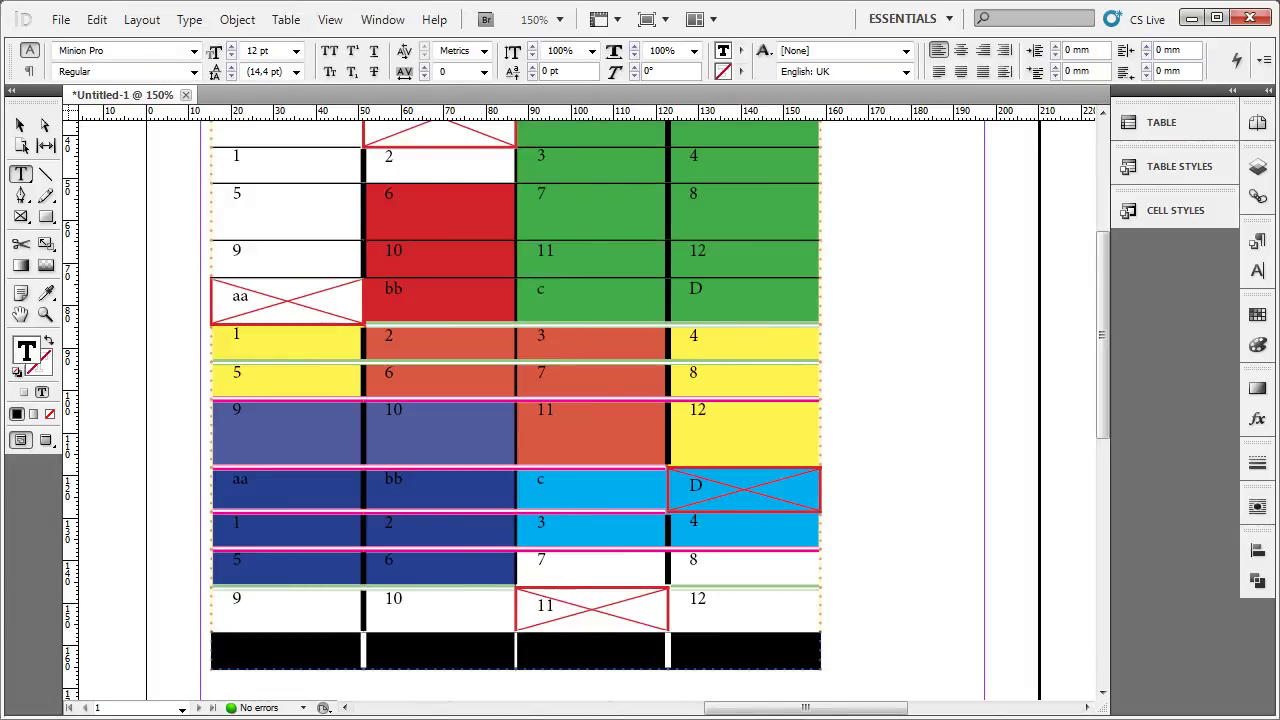
left_click(255, 648)
left_click(214, 645)
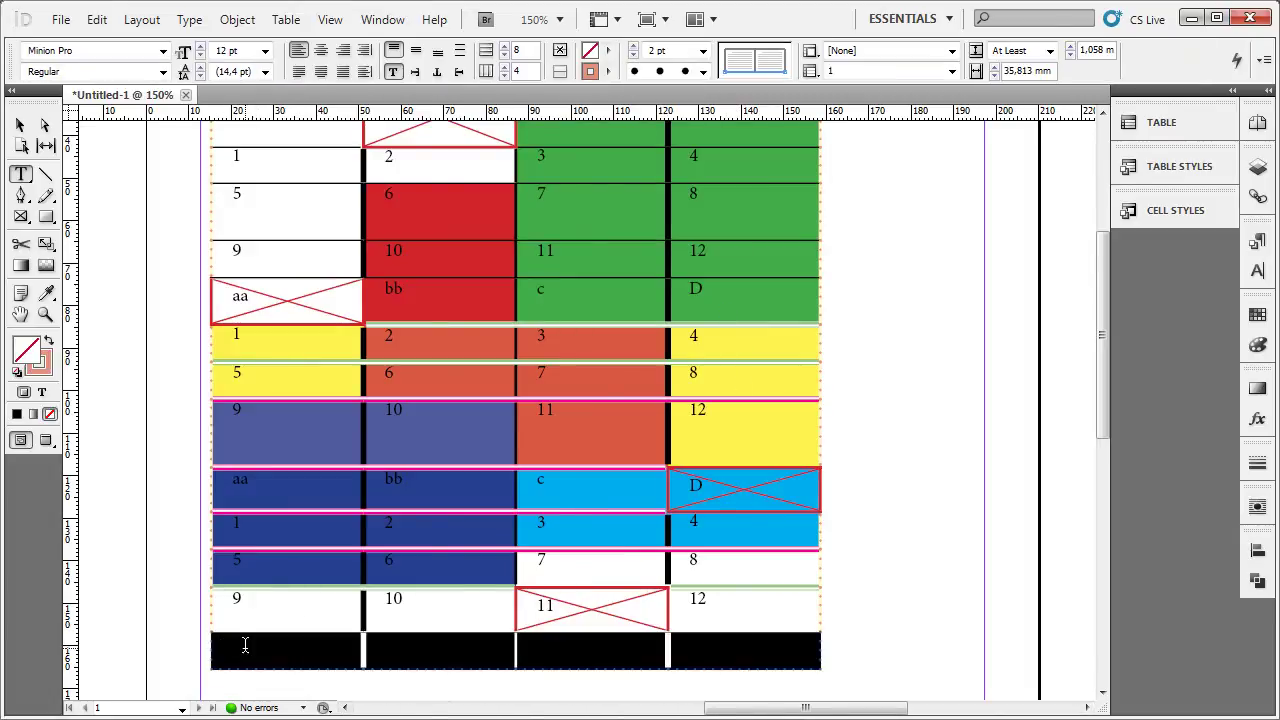
left_click(245, 645)
left_click_drag(257, 643, 857, 637)
left_click(768, 643)
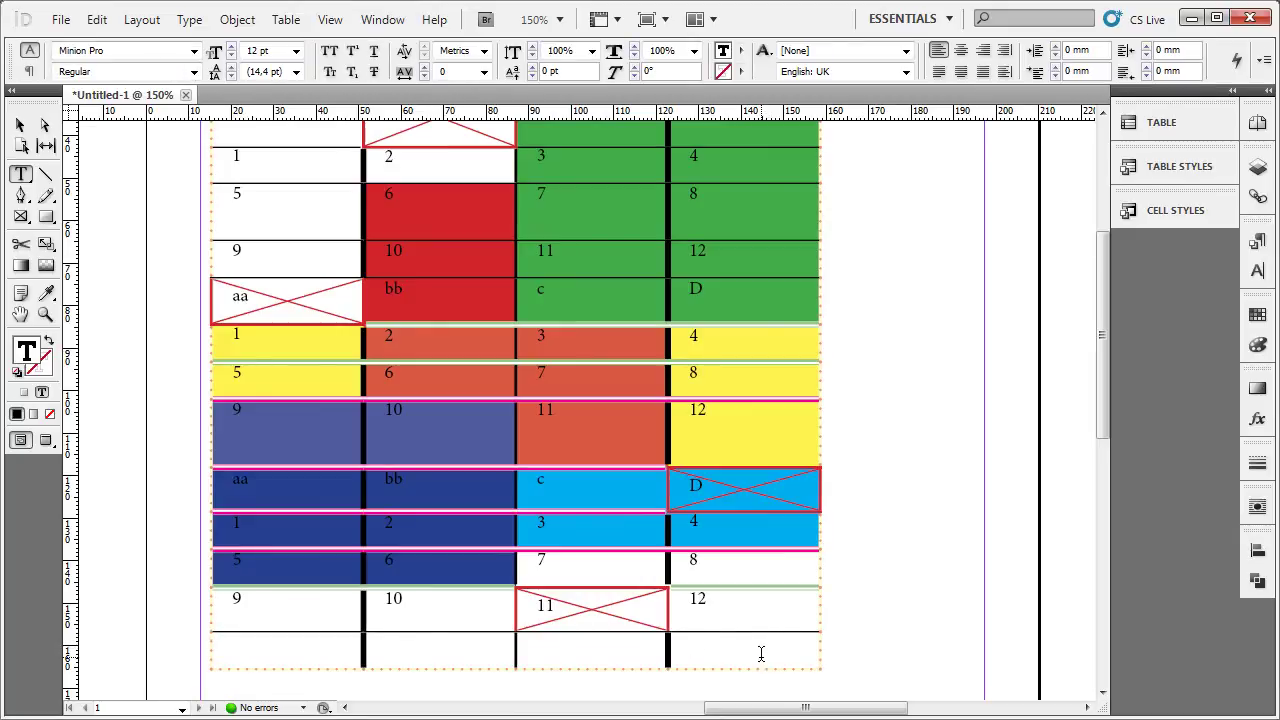
left_click_drag(761, 653, 377, 645)
key("ctrl+z")
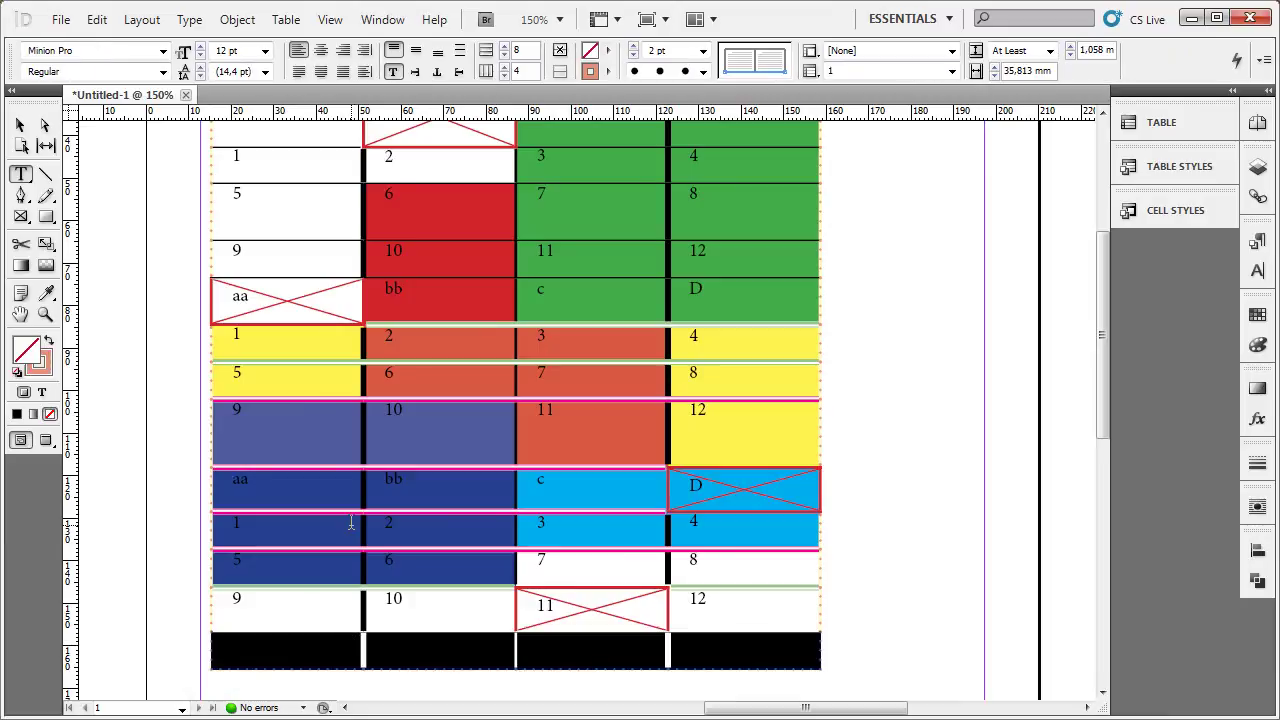
key("ctrl+z")
key("ctrl+z")
key("ctrl+z")
key("ctrl+z")
key("ctrl+z")
key("ctrl+shift+z")
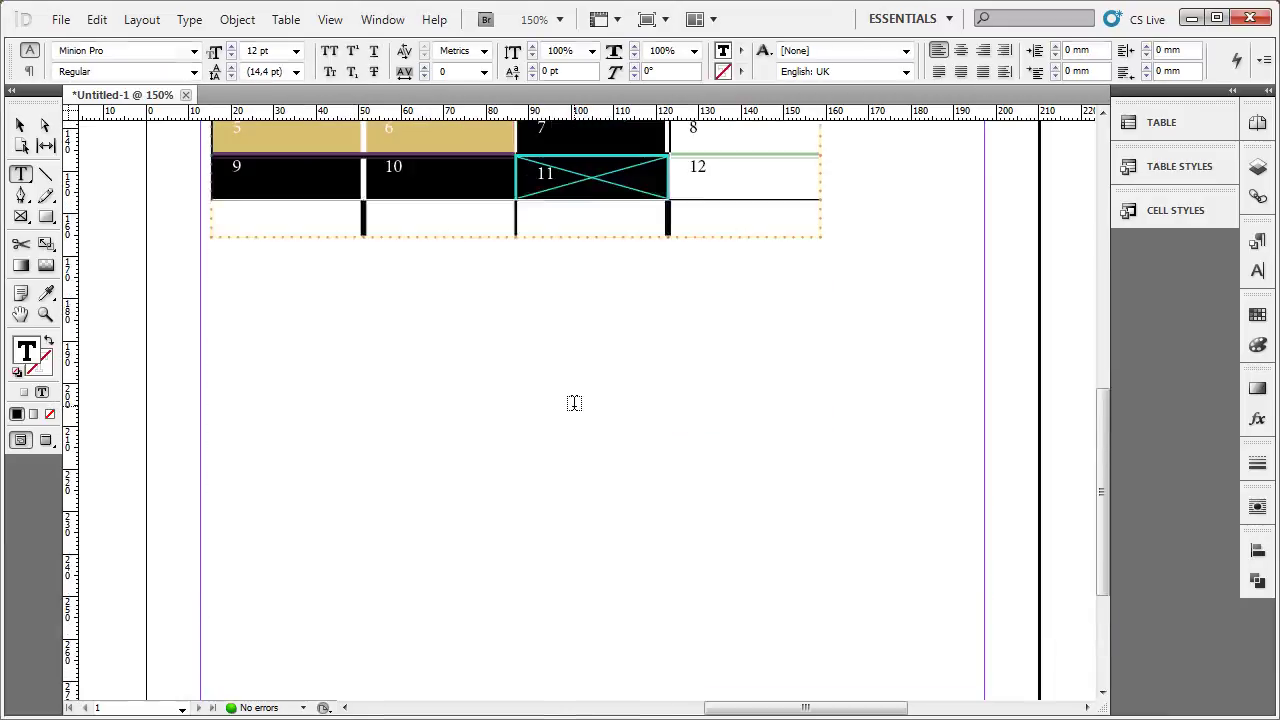
key("ctrl+shift+z")
key("ctrl+shift+z")
key("ctrl+shift+z")
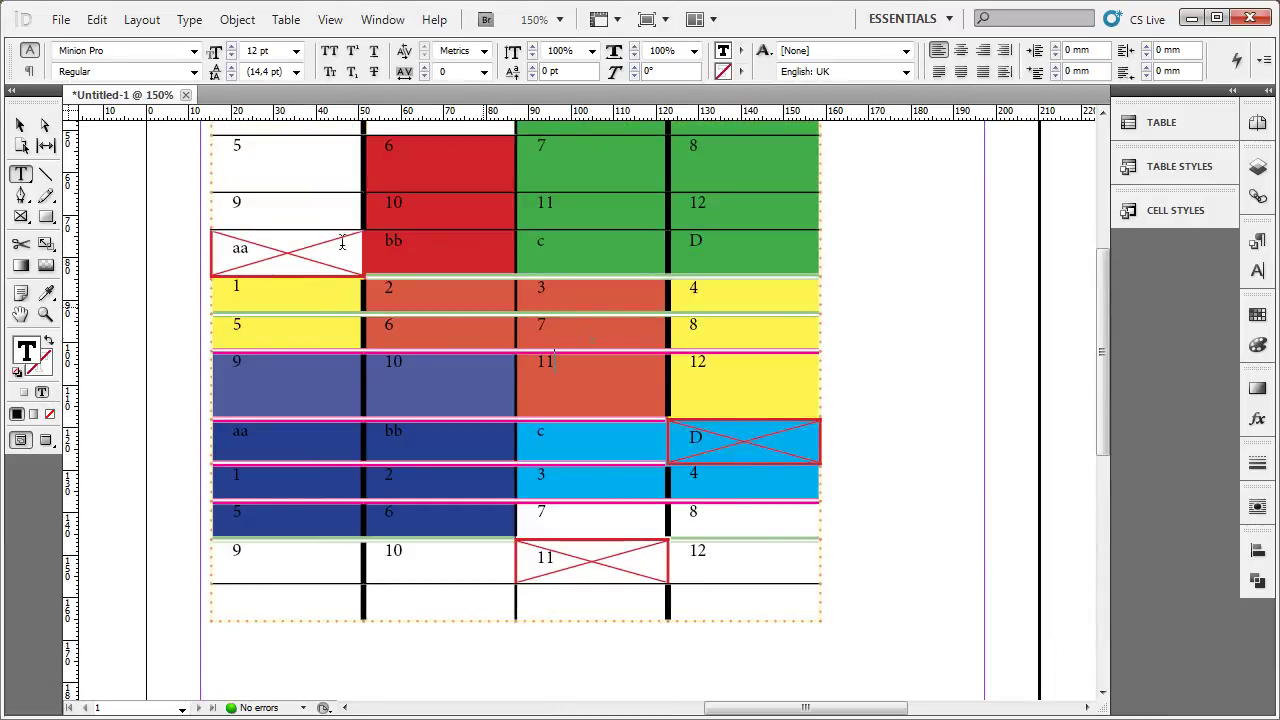
Step: Select the table's text frame as an object and delete it
left_click(20, 125)
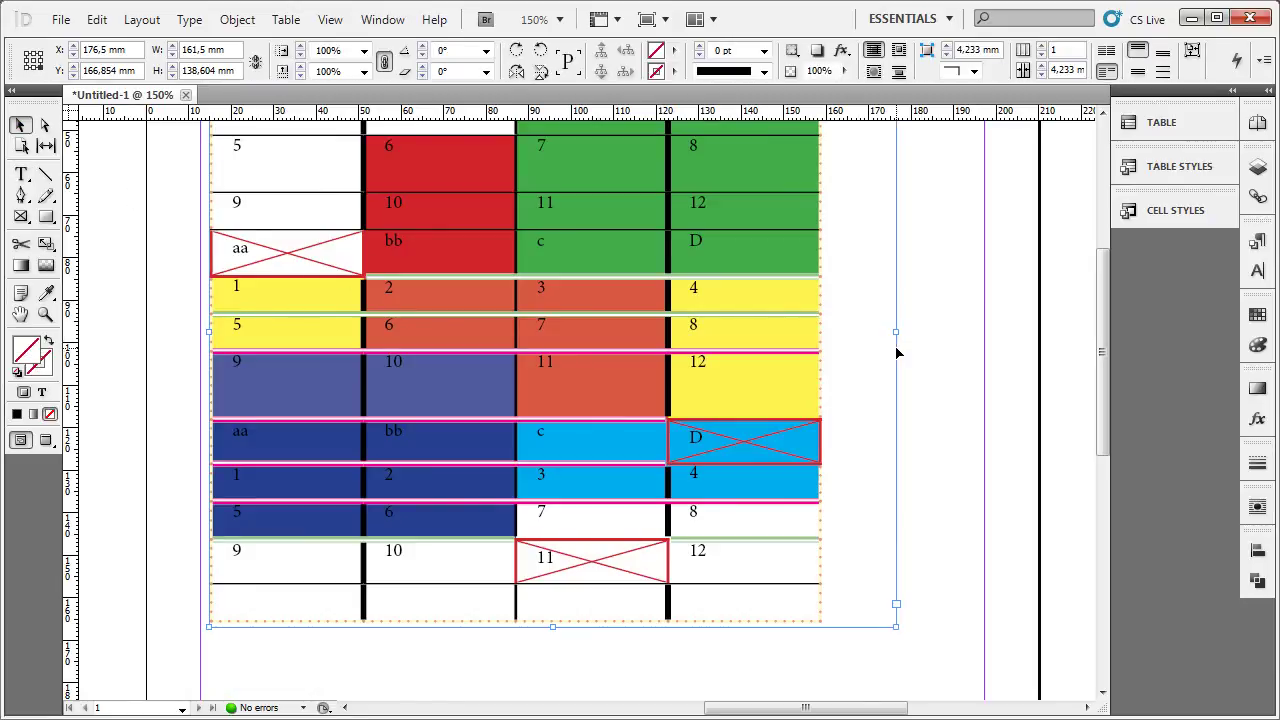
key("Delete")
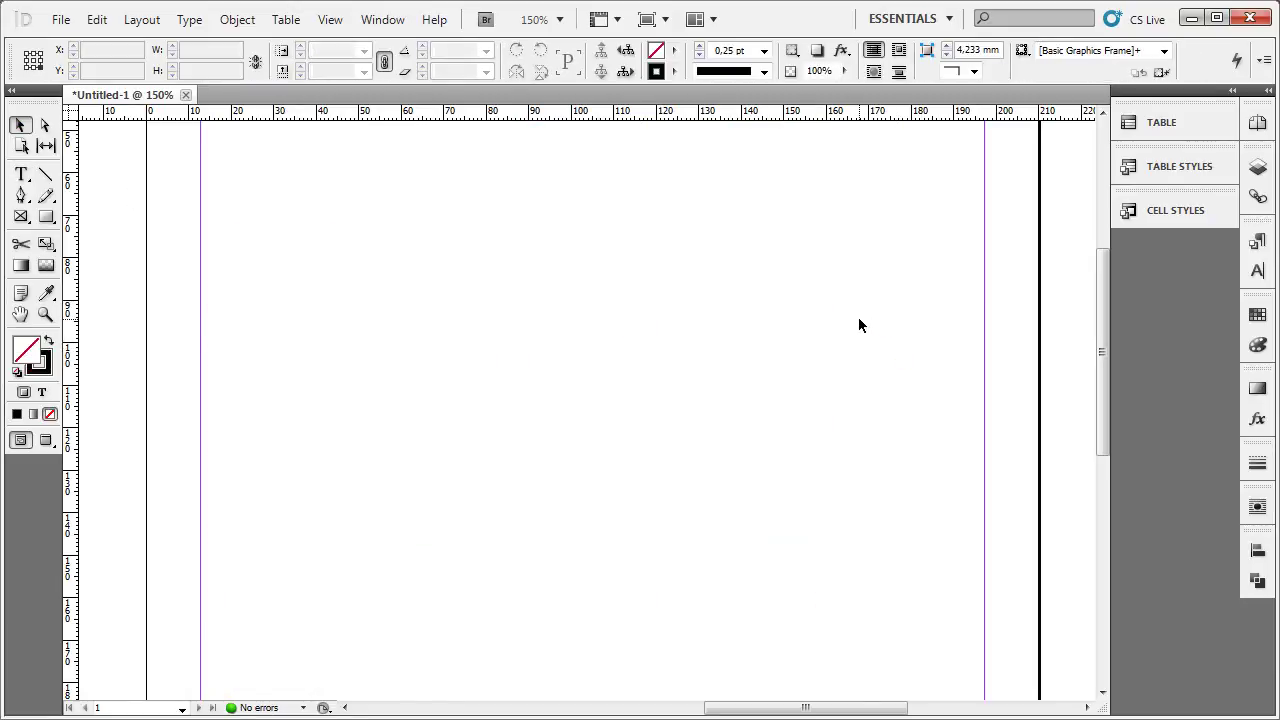